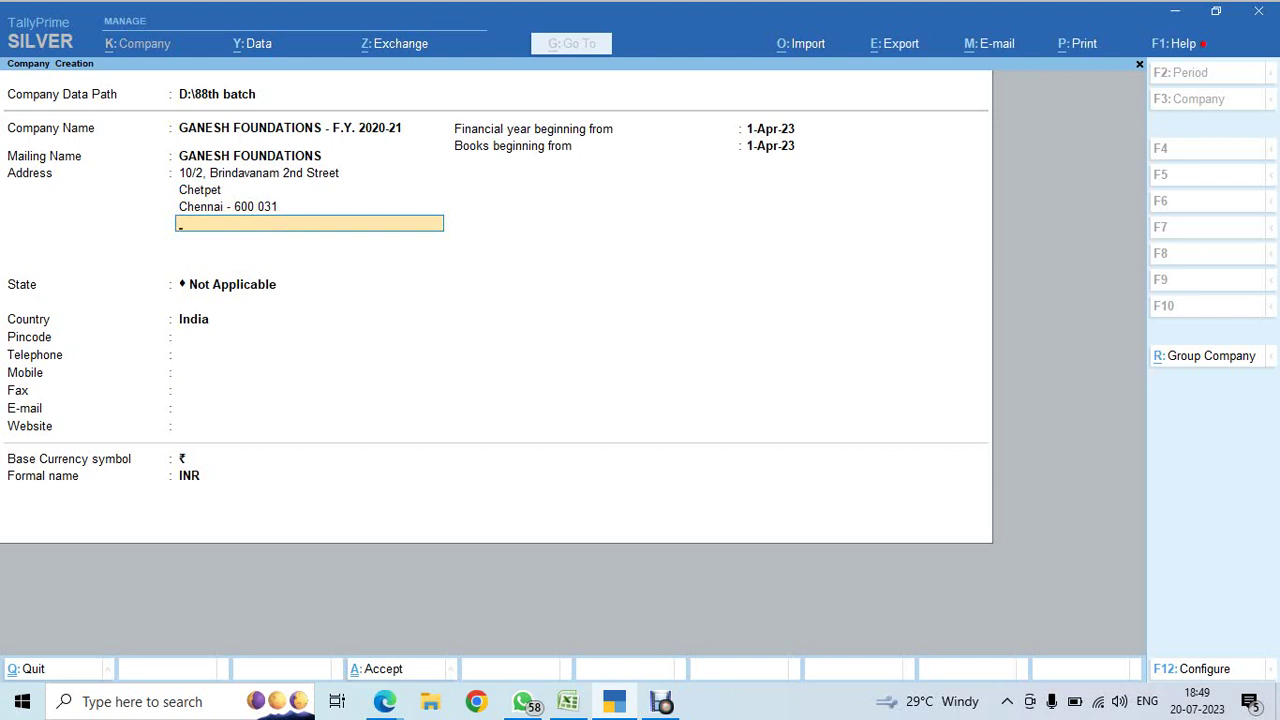
# - Set the company's state to Tamil Nadu and enter its pincode
pyautogui.press('Return')
pyautogui.write('Ta')
pyautogui.press('Return')
pyautogui.press('Return')
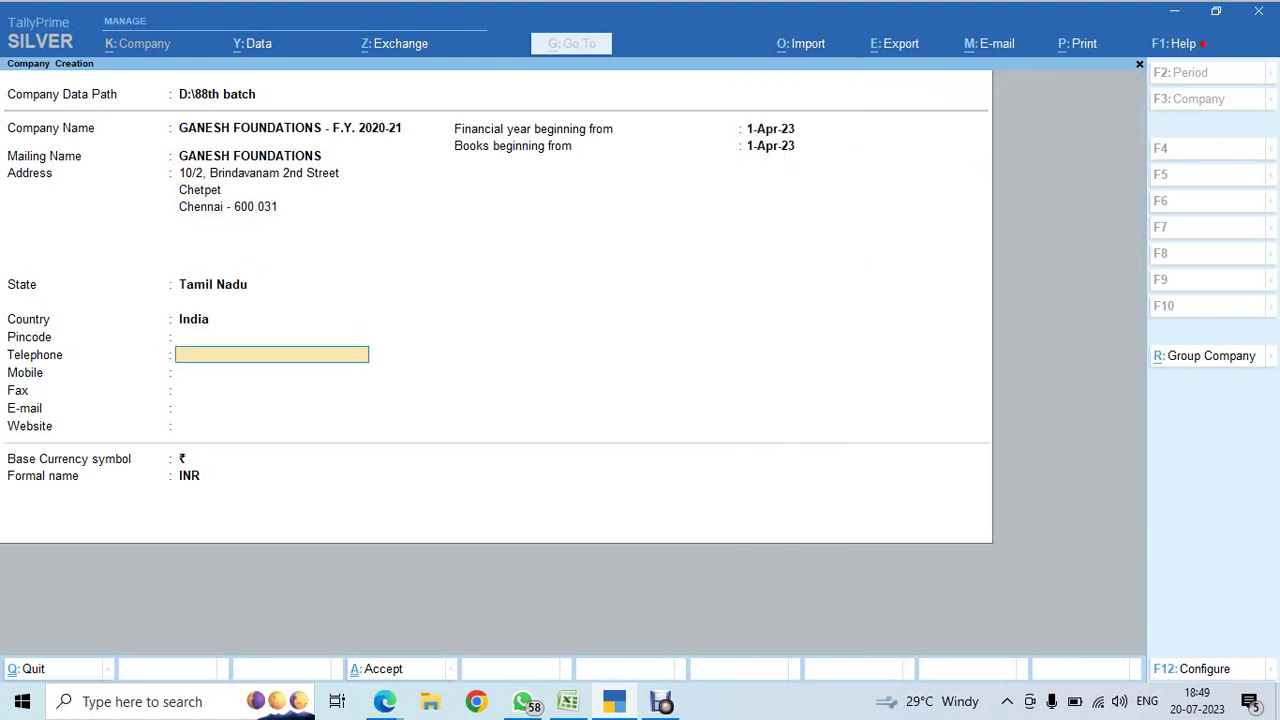
pyautogui.press('Up')
pyautogui.write('600')
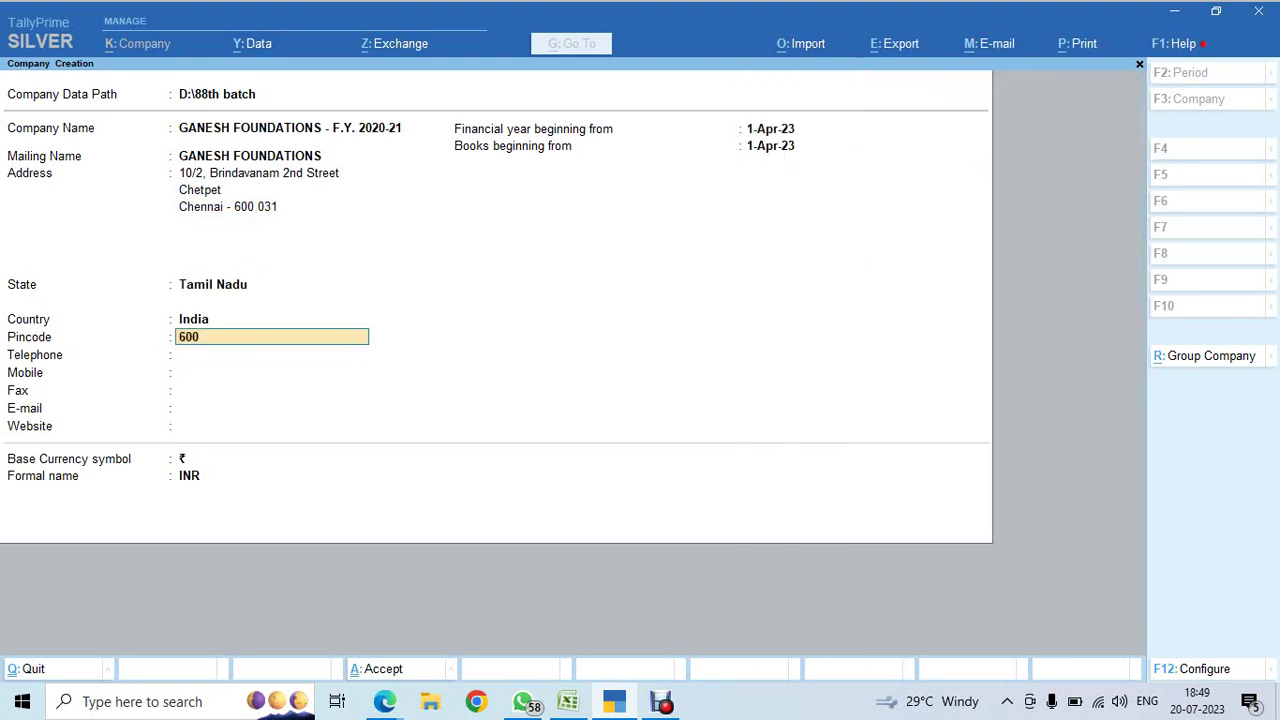
pyautogui.write(' 031')
pyautogui.press('Return')
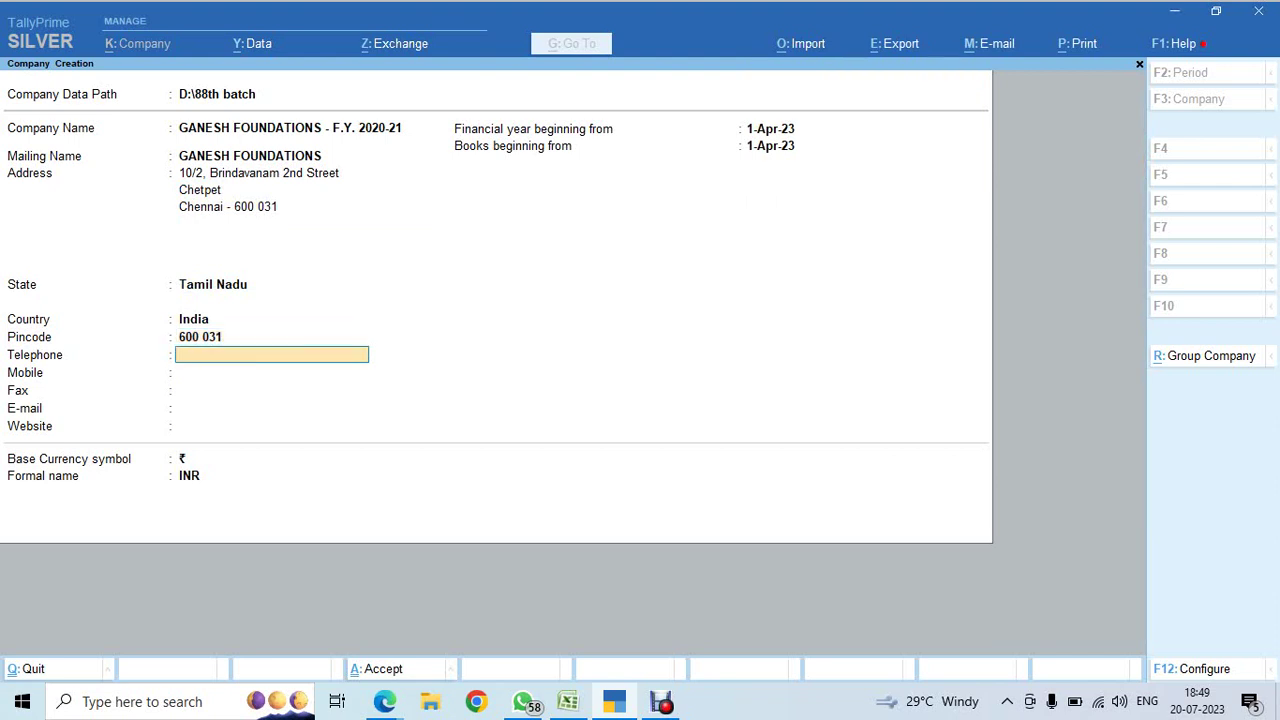
# - Enter the company's telephone, mobile and e-mail, and start the financial year on 1-Apr-20
pyautogui.press('Return')
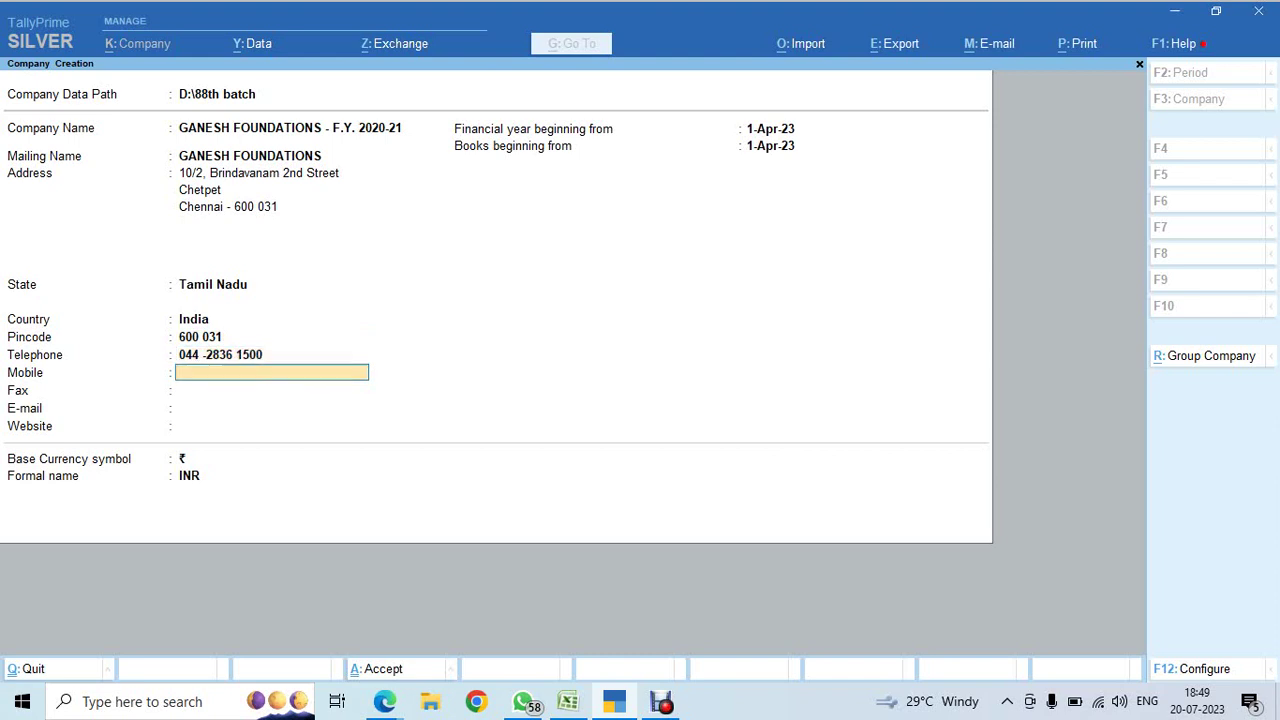
pyautogui.press('Return')
pyautogui.press('Return')
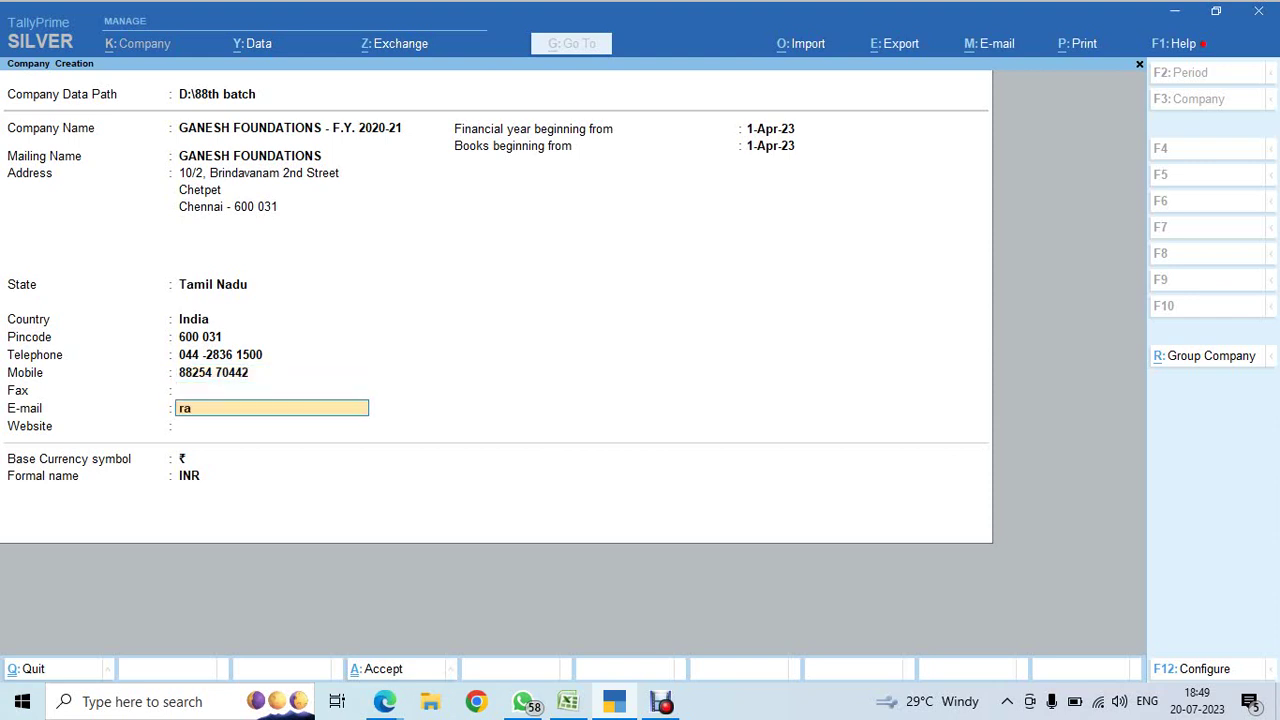
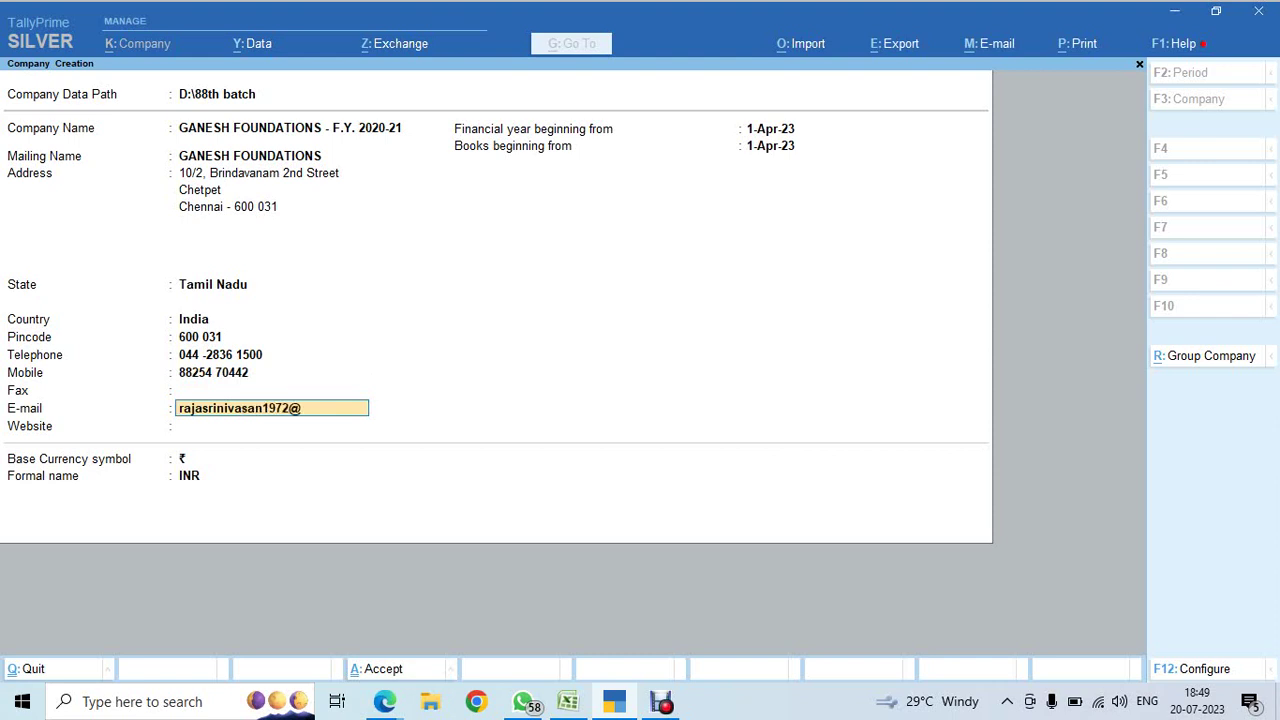
pyautogui.press('Return')
pyautogui.press('Return')
pyautogui.write('a')
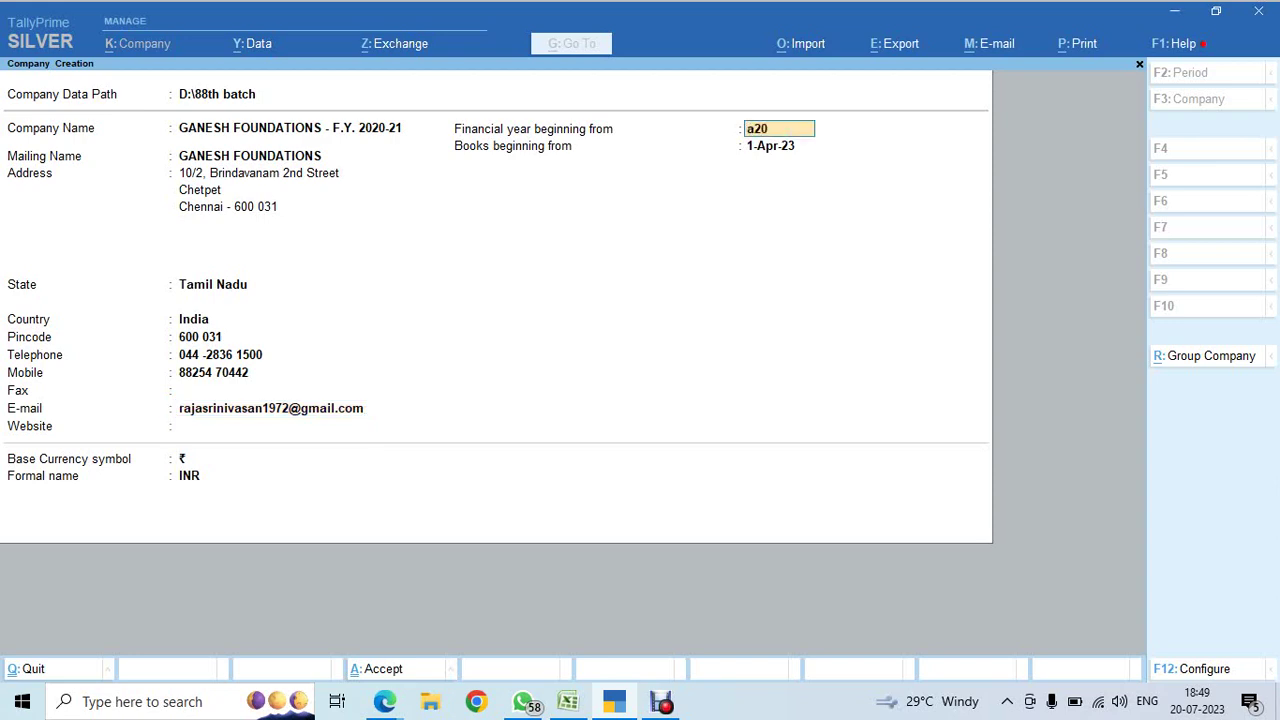
pyautogui.write('20')
pyautogui.press('Return')
pyautogui.press('Return')
# - Create the company, set Integrate Accounts with Inventory to No, and keep GST enabled
pyautogui.press('Return')
pyautogui.press('Return')
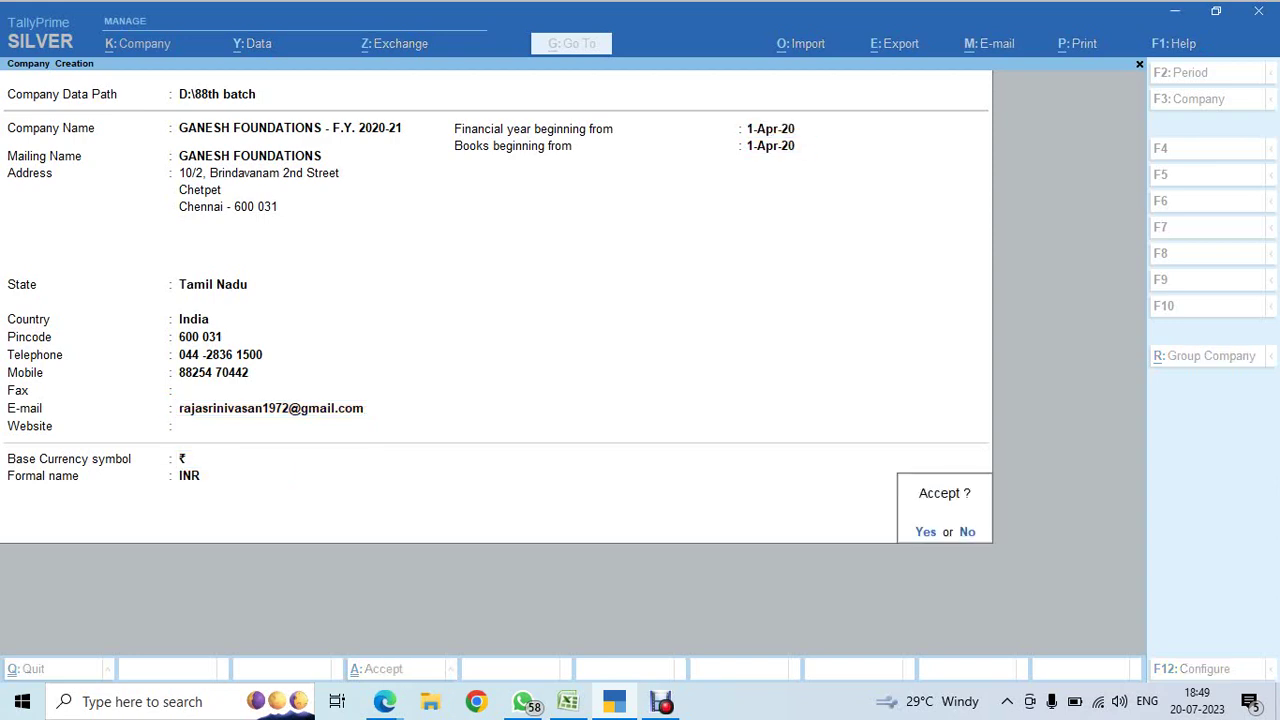
pyautogui.press('Return')
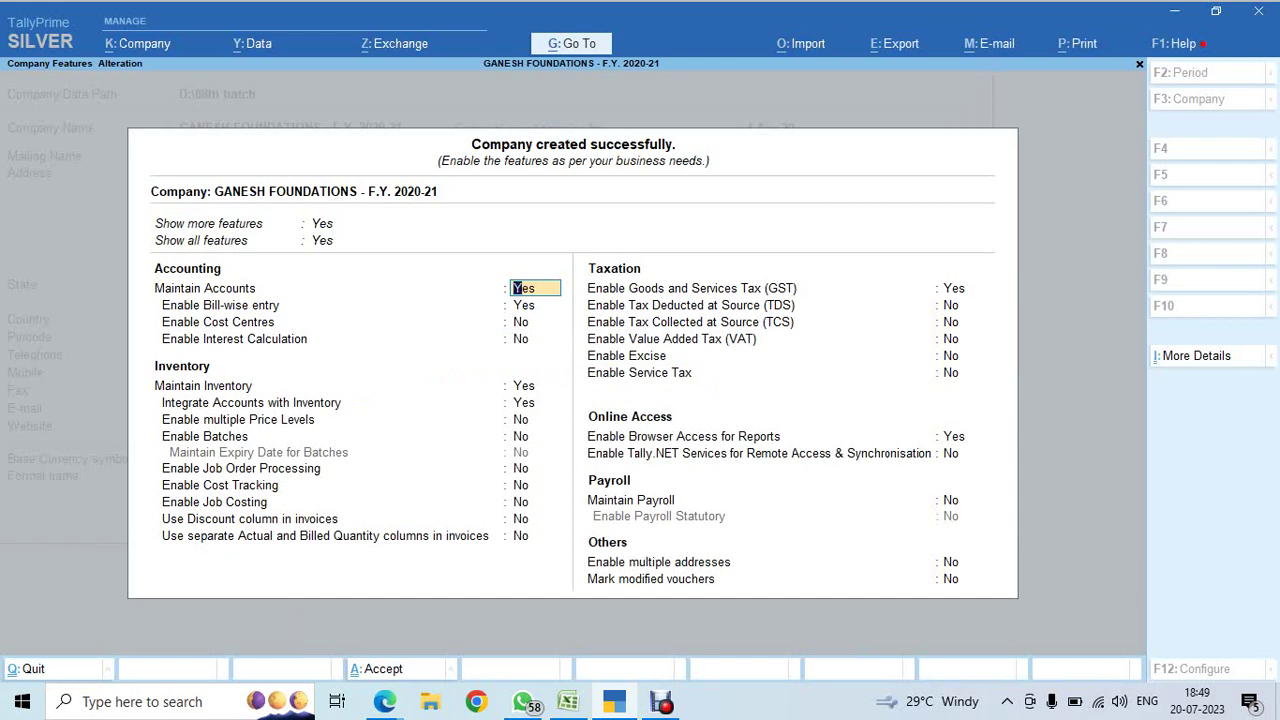
pyautogui.click(535, 305)
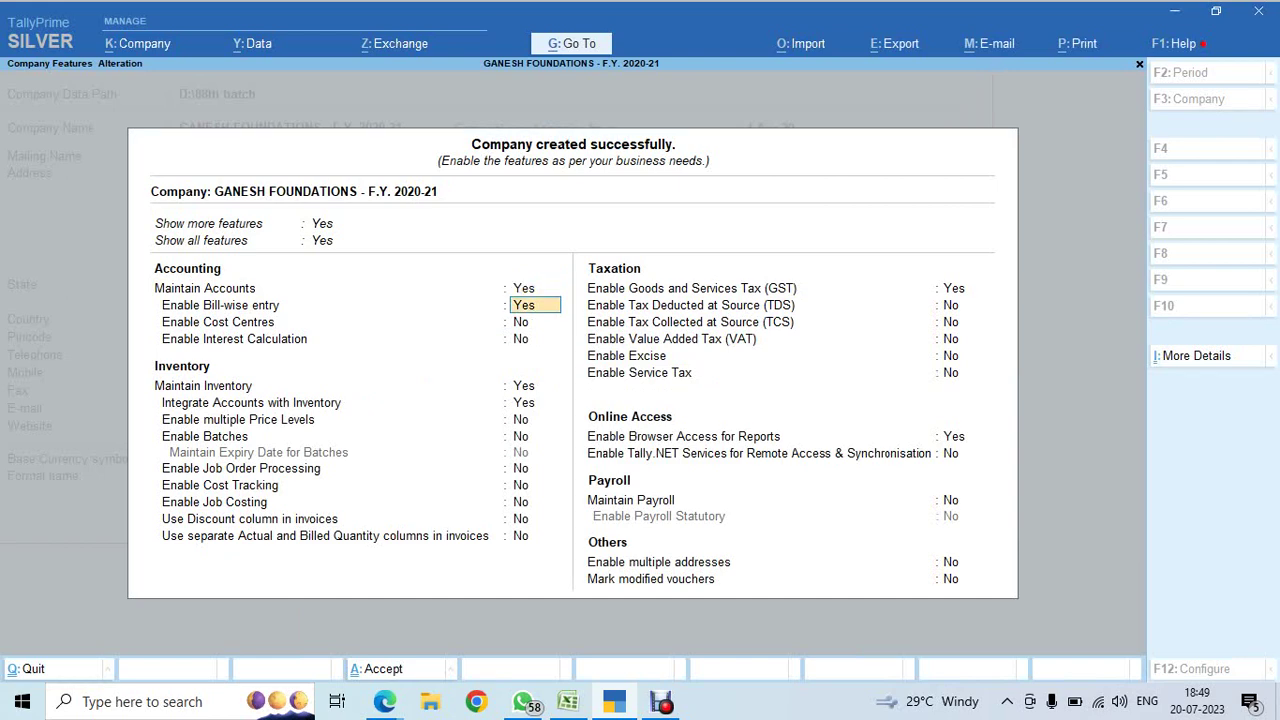
pyautogui.press('Return')
pyautogui.press('Return')
pyautogui.press('Return')
pyautogui.press('Return')
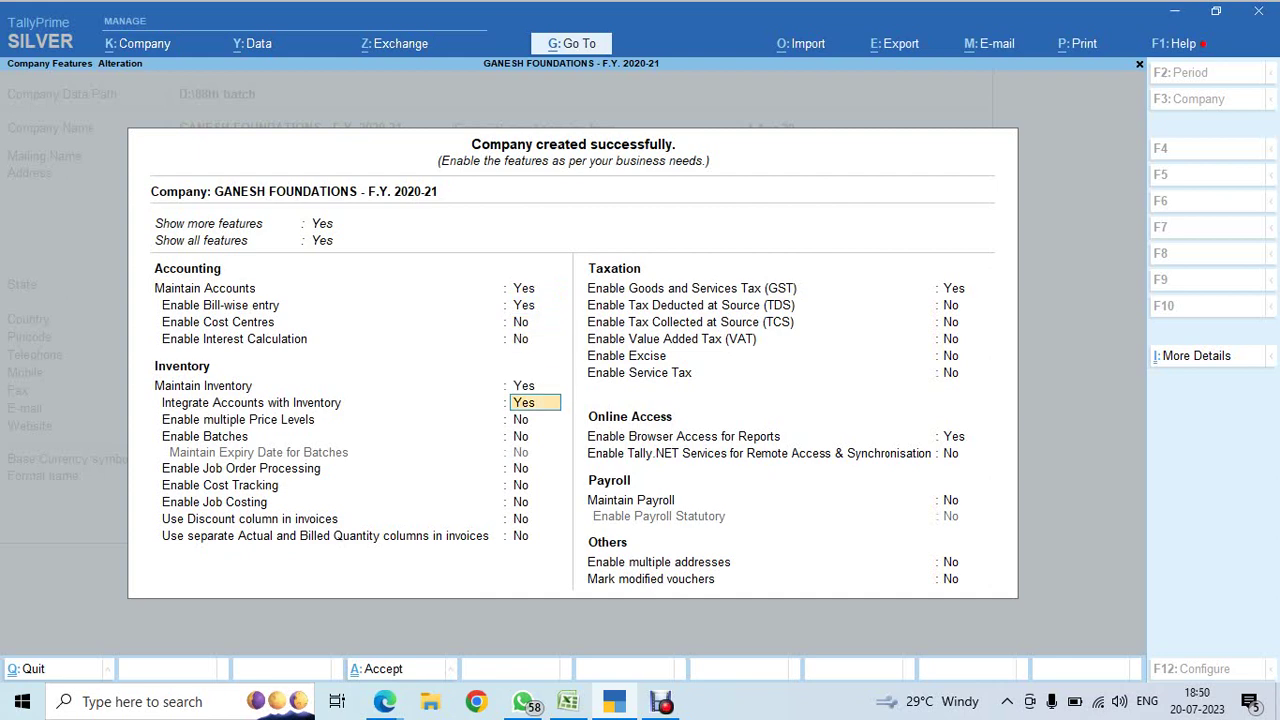
pyautogui.write('n')
pyautogui.press('Return')
pyautogui.press('Return')
pyautogui.press('Return')
pyautogui.press('Return')
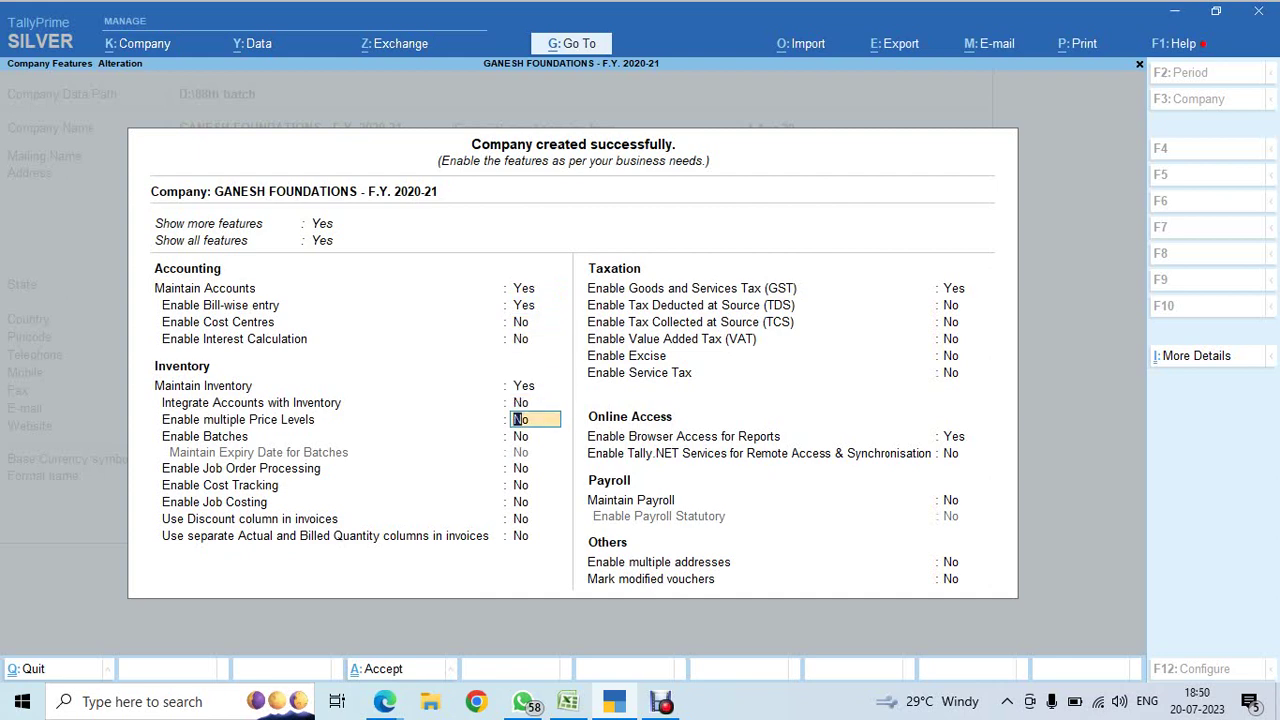
pyautogui.press('Return')
pyautogui.press('Return')
pyautogui.press('Return')
pyautogui.press('Return')
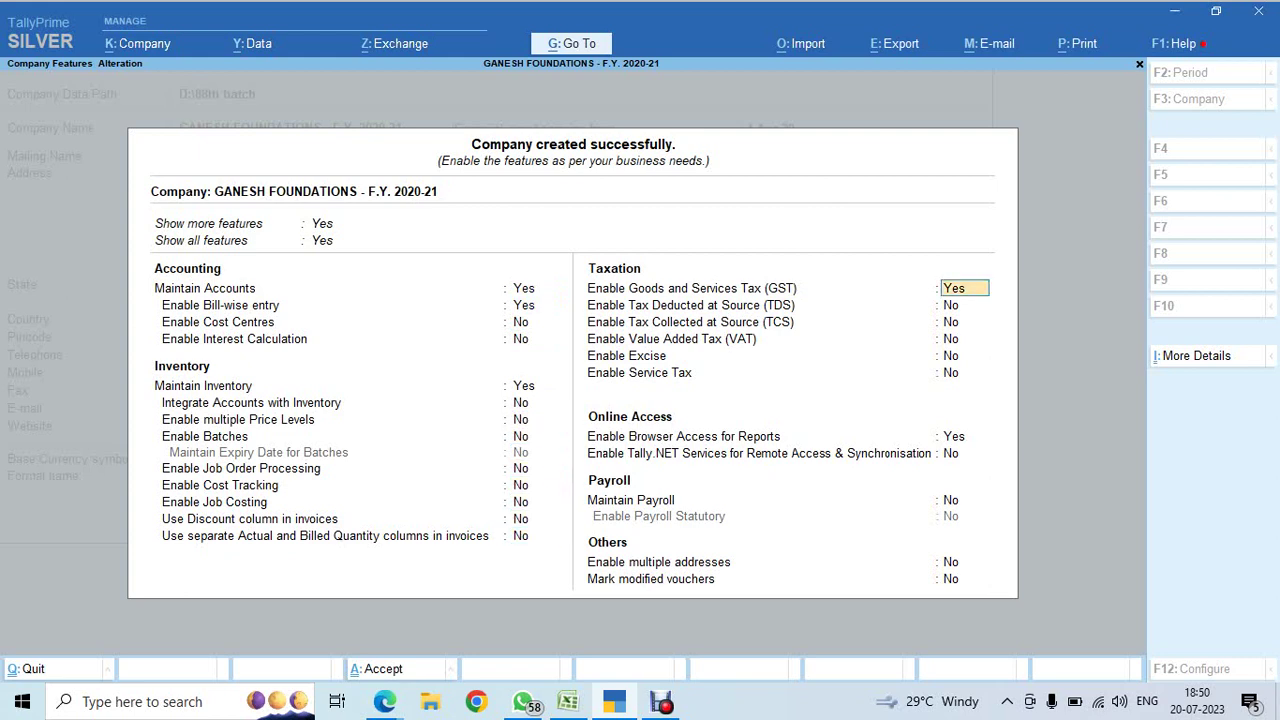
pyautogui.press('Return')
pyautogui.press('Return')
pyautogui.press('Return')
pyautogui.press('Return')
pyautogui.press('Return')
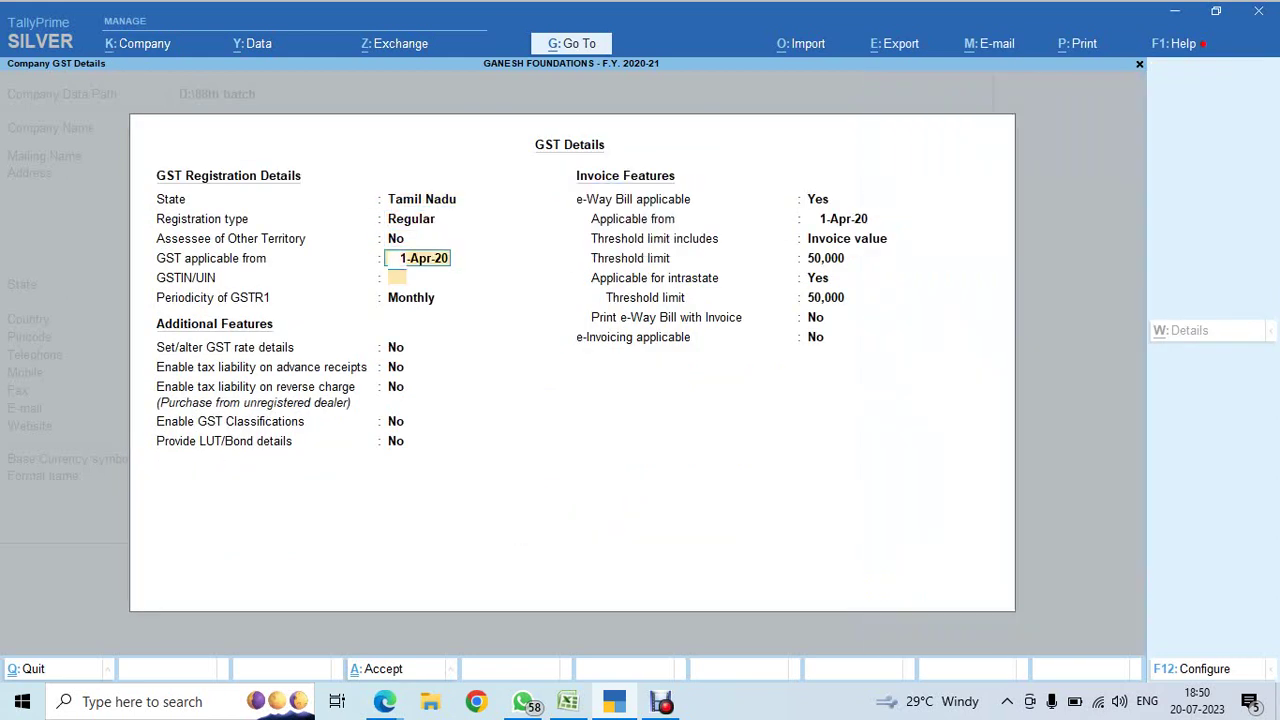
# - Copy the GSTIN from Excel cell A3 and paste it into TallyPrime's GST Details
pyautogui.hotkey('alt', 'Tab')
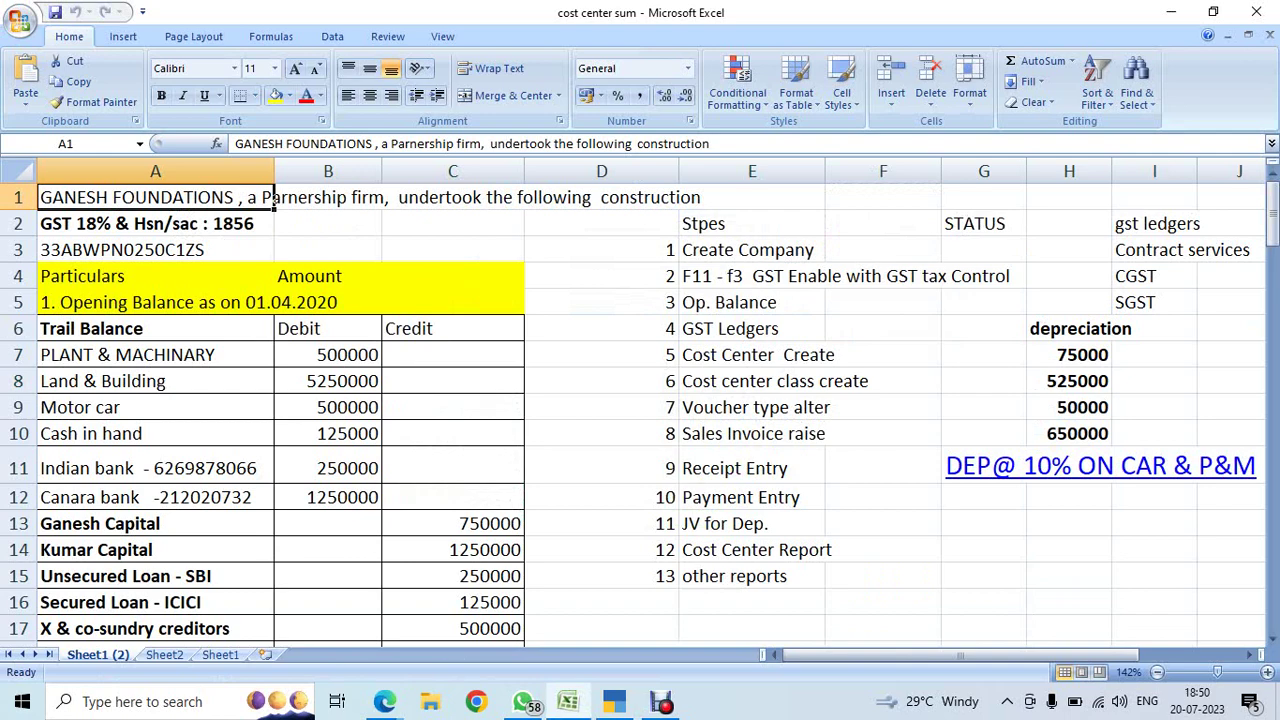
pyautogui.press('Down')
pyautogui.press('Down')
pyautogui.press('F2')
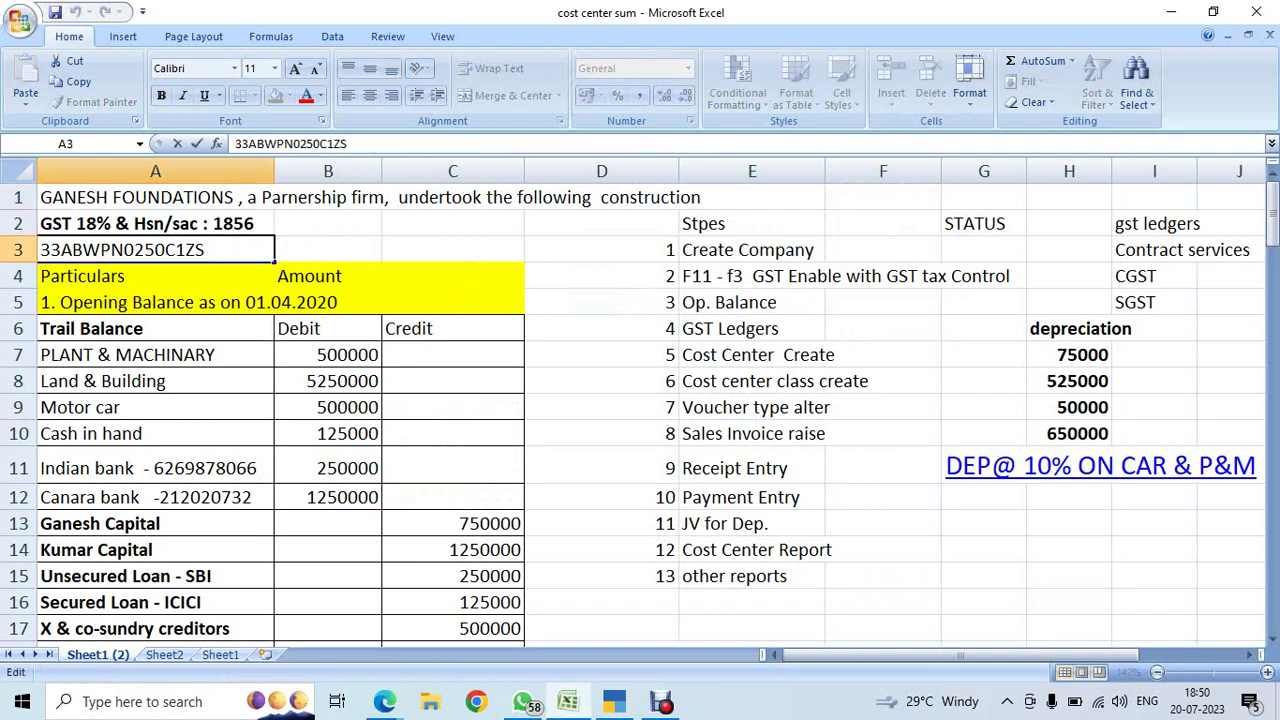
pyautogui.hotkey('shift', 'Left')
pyautogui.hotkey('shift', 'Left')
pyautogui.hotkey('shift', 'Left')
pyautogui.hotkey('shift', 'Left')
pyautogui.hotkey('shift', 'Left')
pyautogui.hotkey('shift', 'Left')
pyautogui.hotkey('shift', 'Left')
pyautogui.hotkey('shift', 'Left')
pyautogui.hotkey('shift', 'Left')
pyautogui.hotkey('shift', 'Left')
pyautogui.hotkey('shift', 'Left')
pyautogui.hotkey('shift', 'Left')
pyautogui.hotkey('shift', 'Left')
pyautogui.hotkey('shift', 'Left')
pyautogui.hotkey('shift', 'Left')
pyautogui.hotkey('ctrl', 'c')
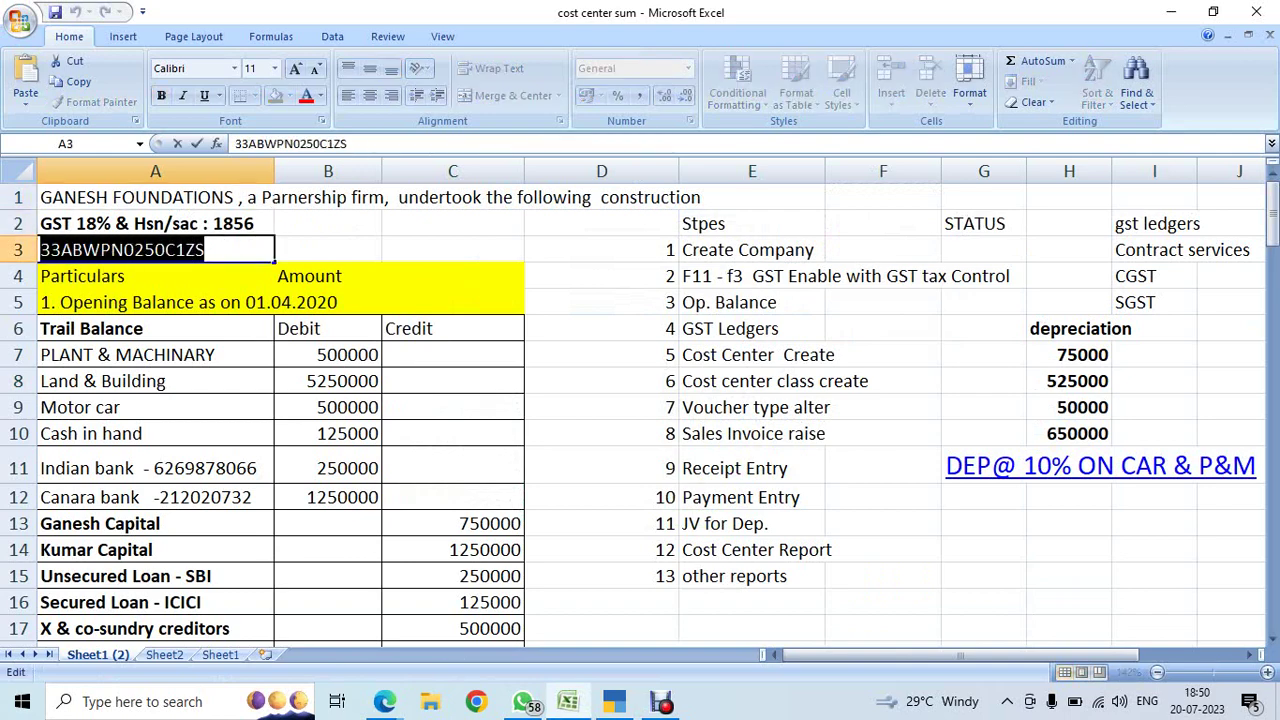
pyautogui.hotkey('alt', 'Tab')
pyautogui.hotkey('alt', 'Tab')
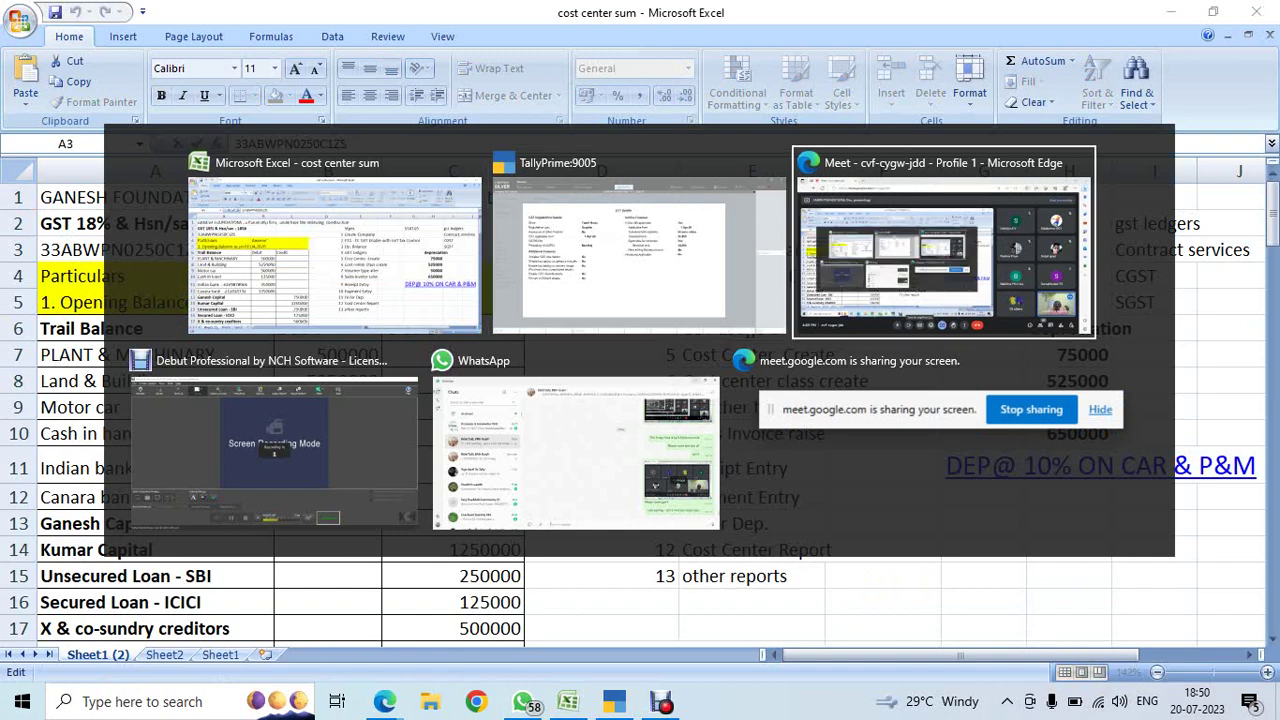
pyautogui.hotkey('alt', 'Tab')
pyautogui.hotkey('alt', 'Tab')
pyautogui.hotkey('alt', 'Tab')
pyautogui.hotkey('alt', 'Tab')
pyautogui.hotkey('alt', 'Tab')
pyautogui.hotkey('ctrl', 'v')
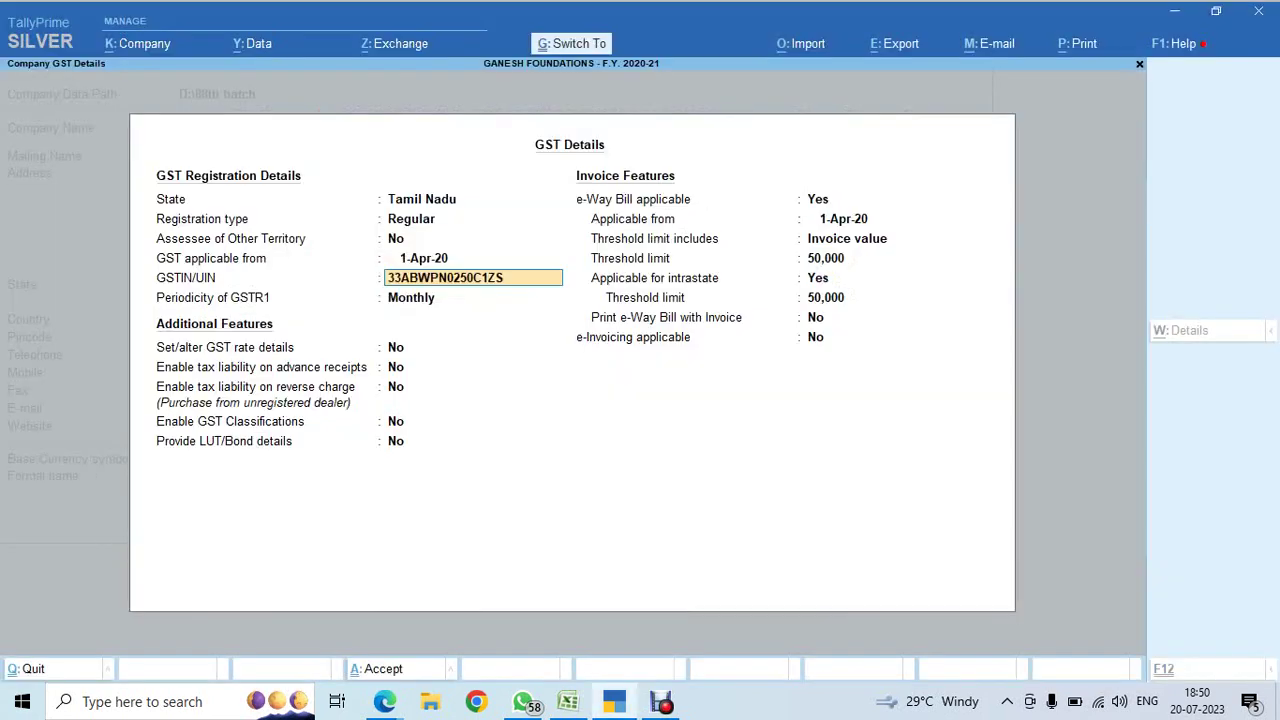
# - Accept the GSTIN past the warning, keep Monthly GSTR1 filing, and save the company features
pyautogui.press('Return')
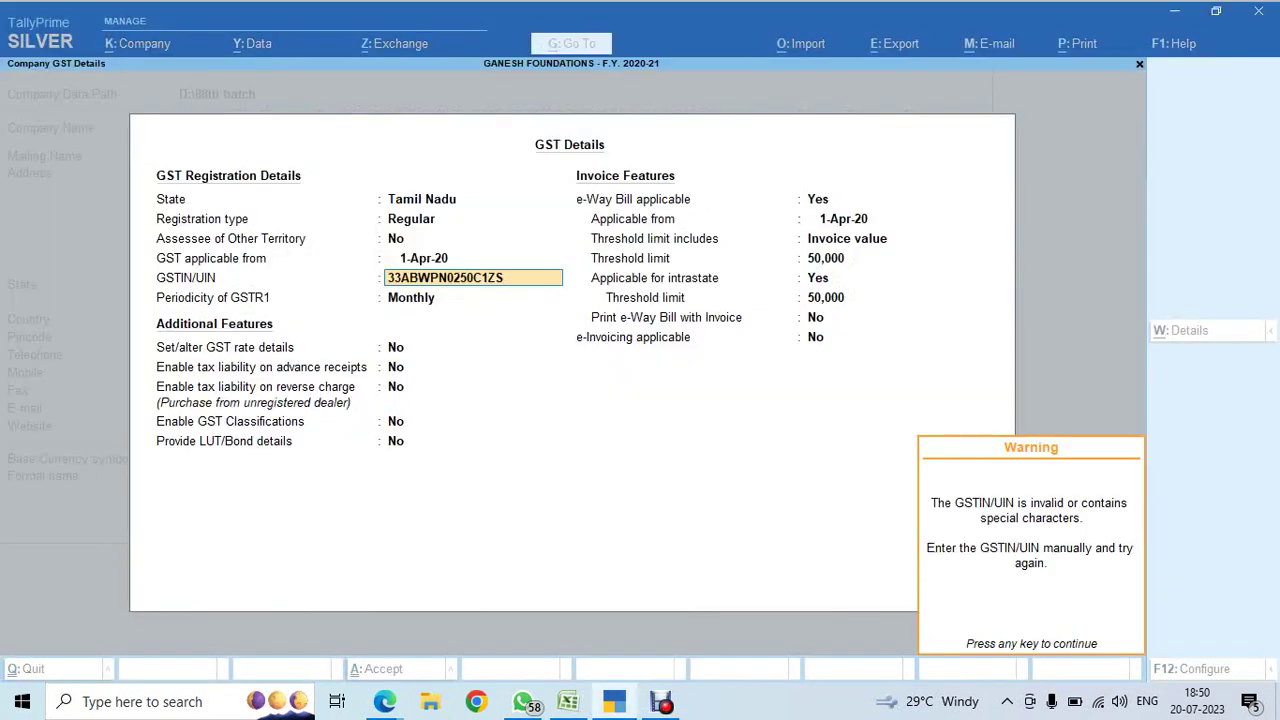
pyautogui.press('Return')
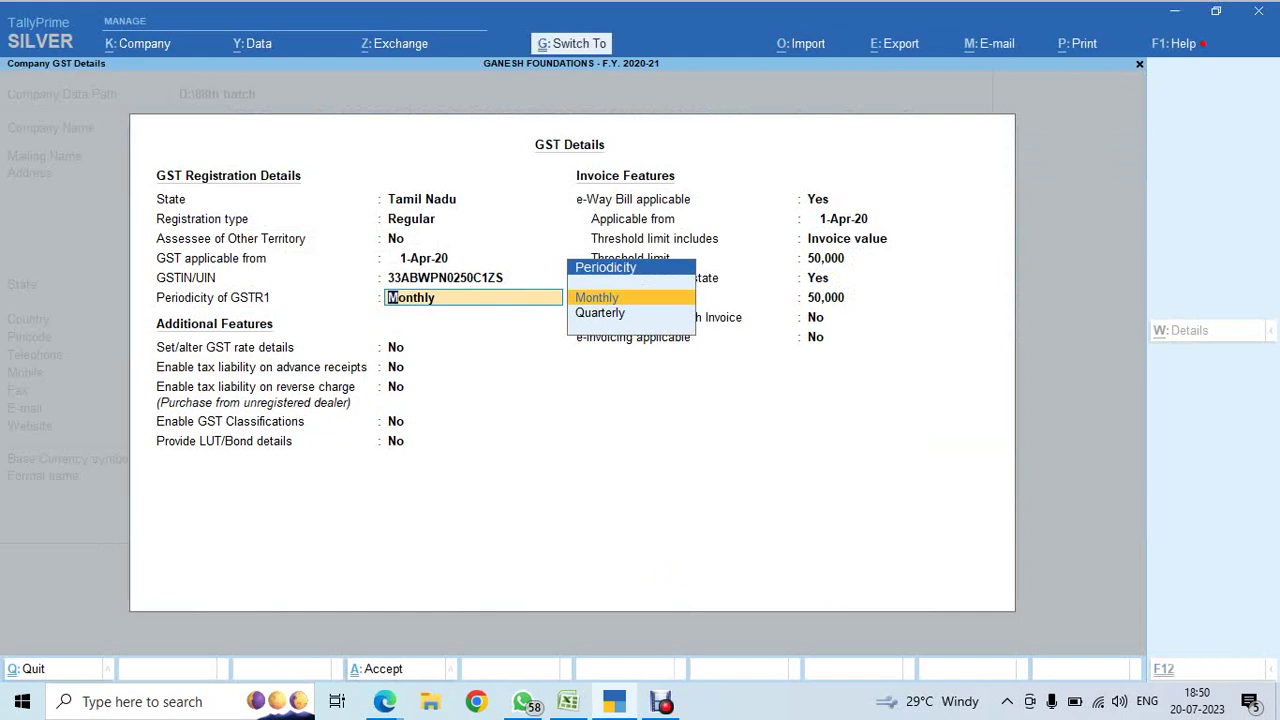
pyautogui.press('Return')
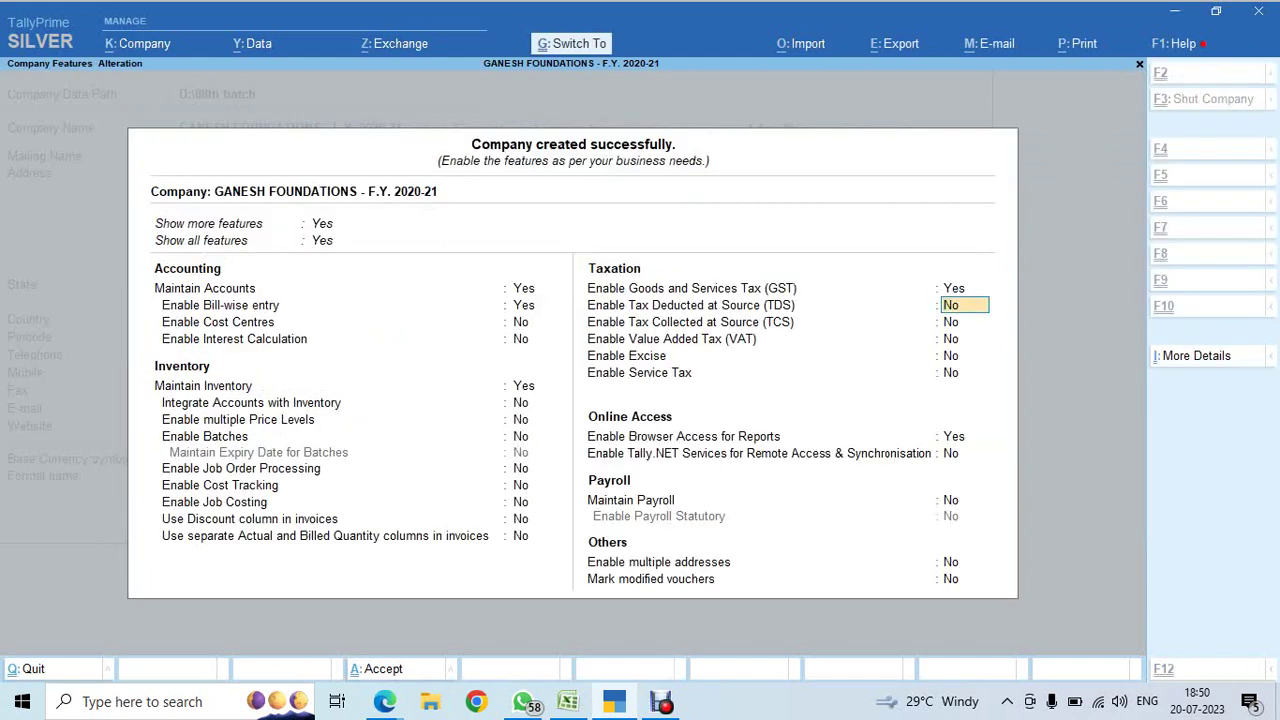
pyautogui.hotkey('ctrl', 'a')
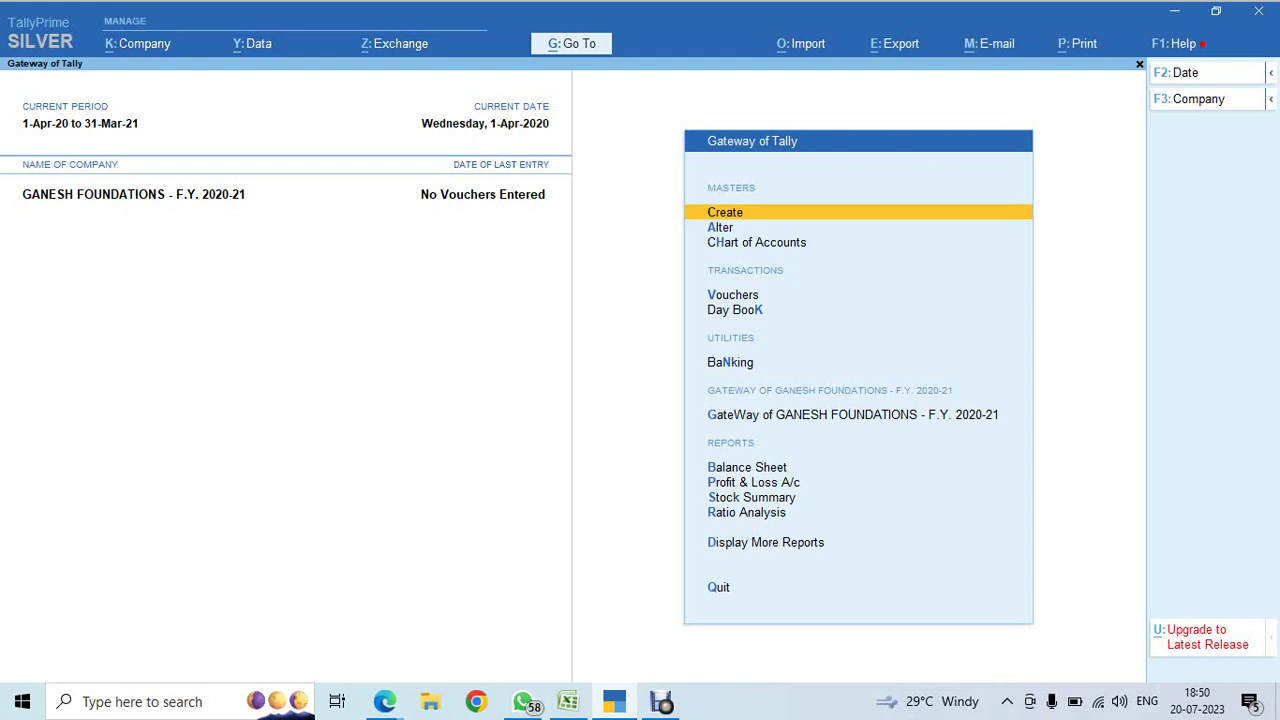
# - Unload the local trust.tcp TDL by setting its file name to End of List
pyautogui.press('F1')
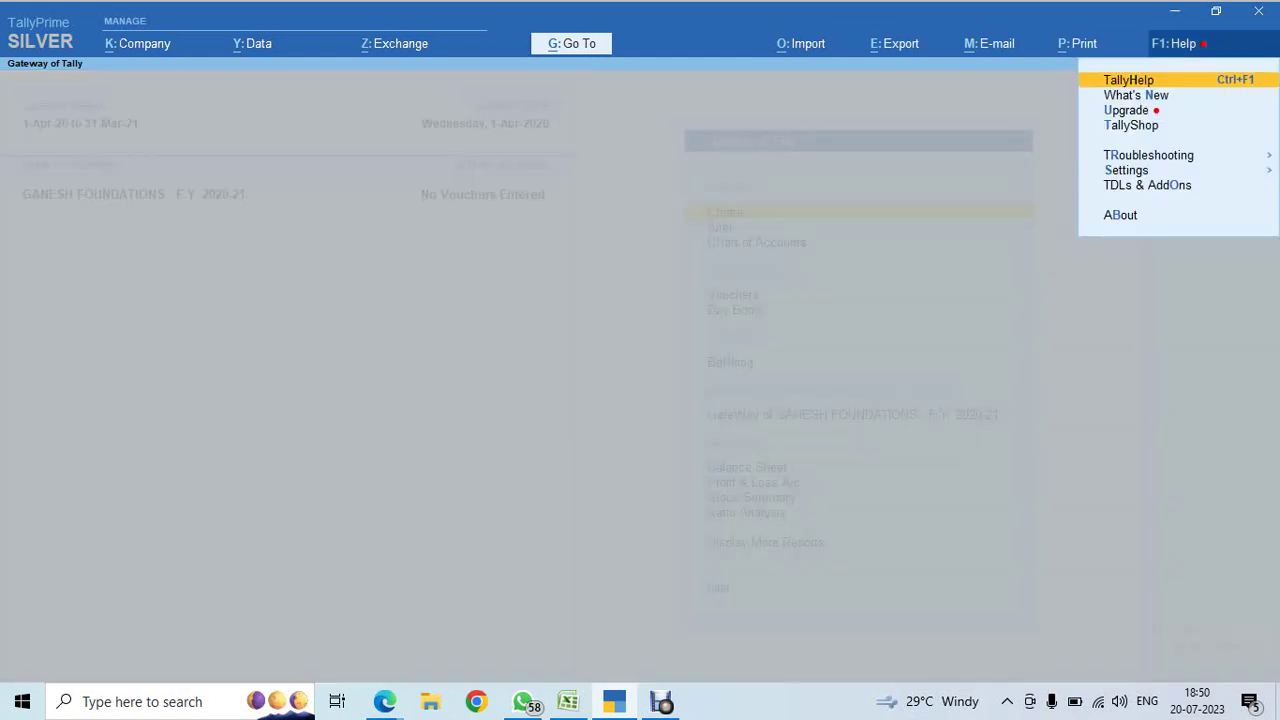
pyautogui.press('Down')
pyautogui.press('Down')
pyautogui.press('Down')
pyautogui.press('Down')
pyautogui.press('Down')
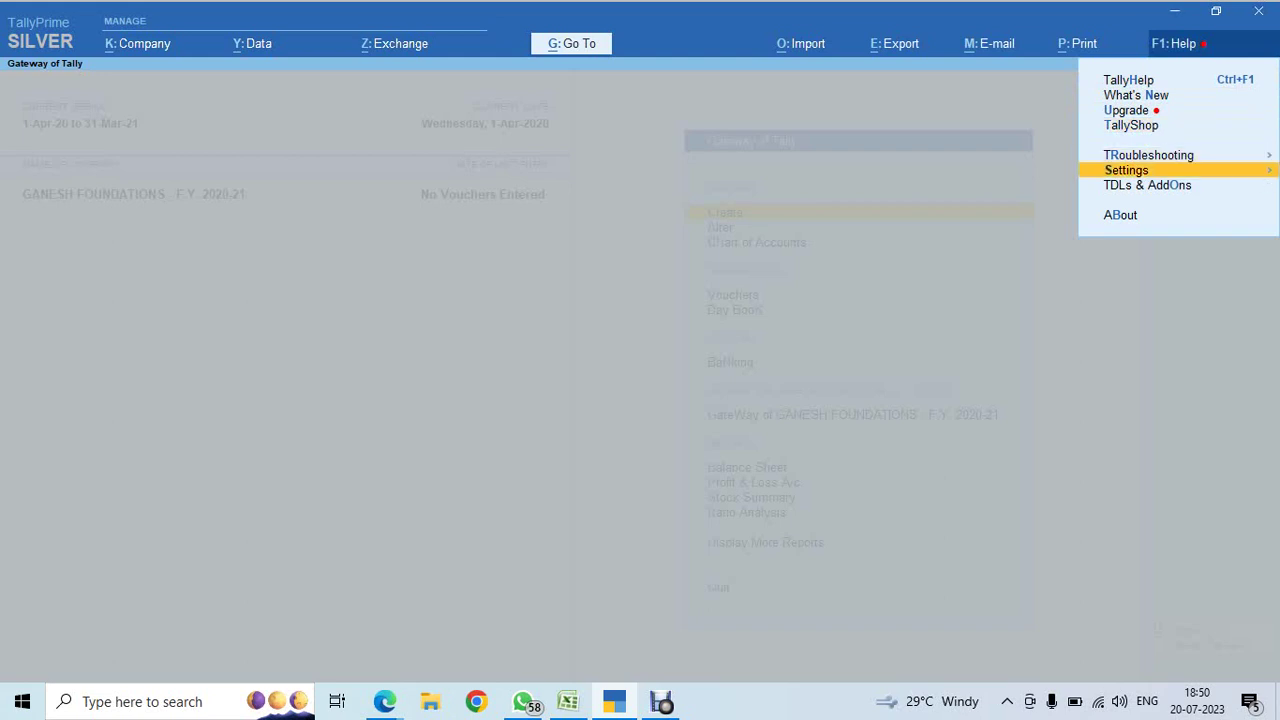
pyautogui.press('Down')
pyautogui.press('Return')
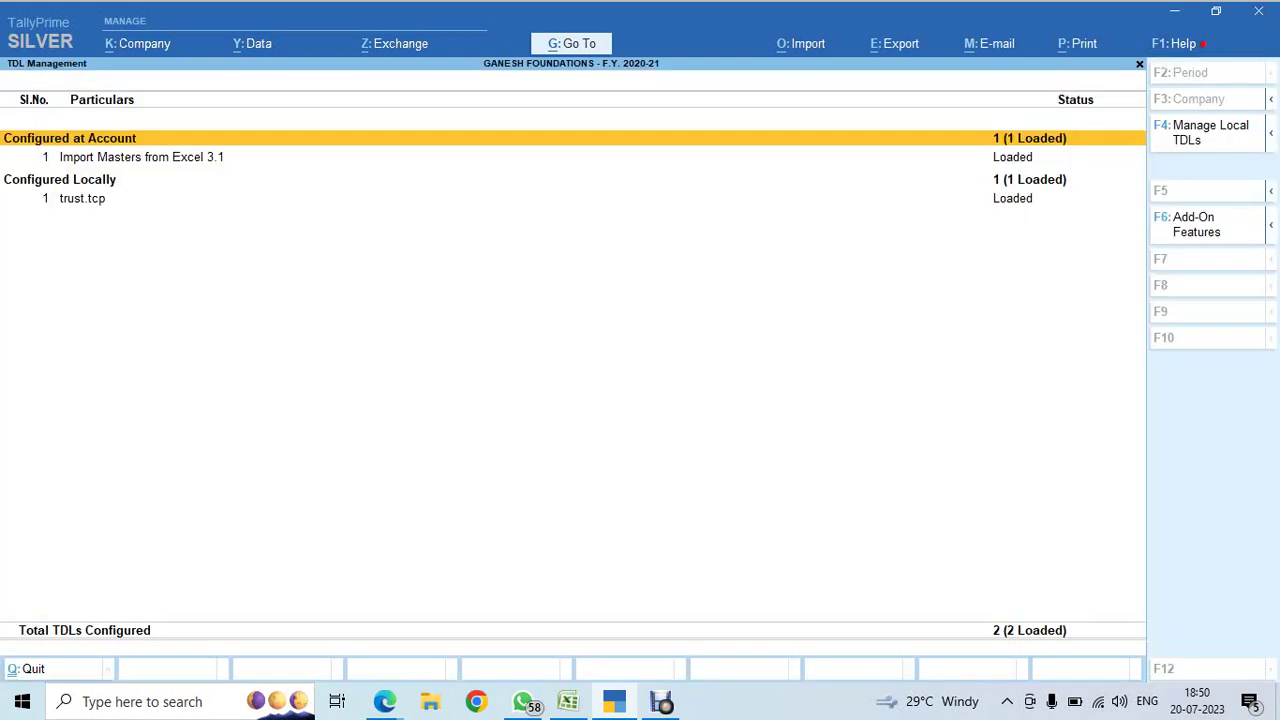
pyautogui.press('F4')
pyautogui.press('Return')
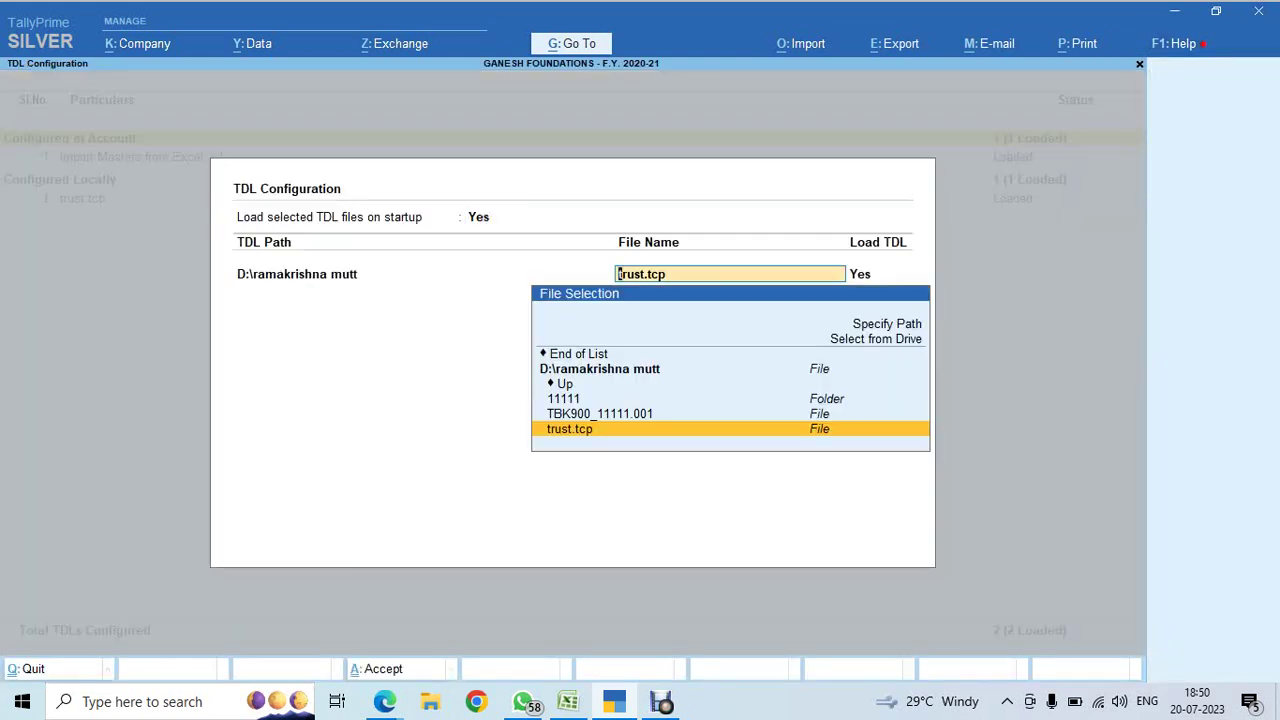
pyautogui.press('Up')
pyautogui.press('Up')
pyautogui.press('Up')
pyautogui.press('Up')
pyautogui.press('Return')
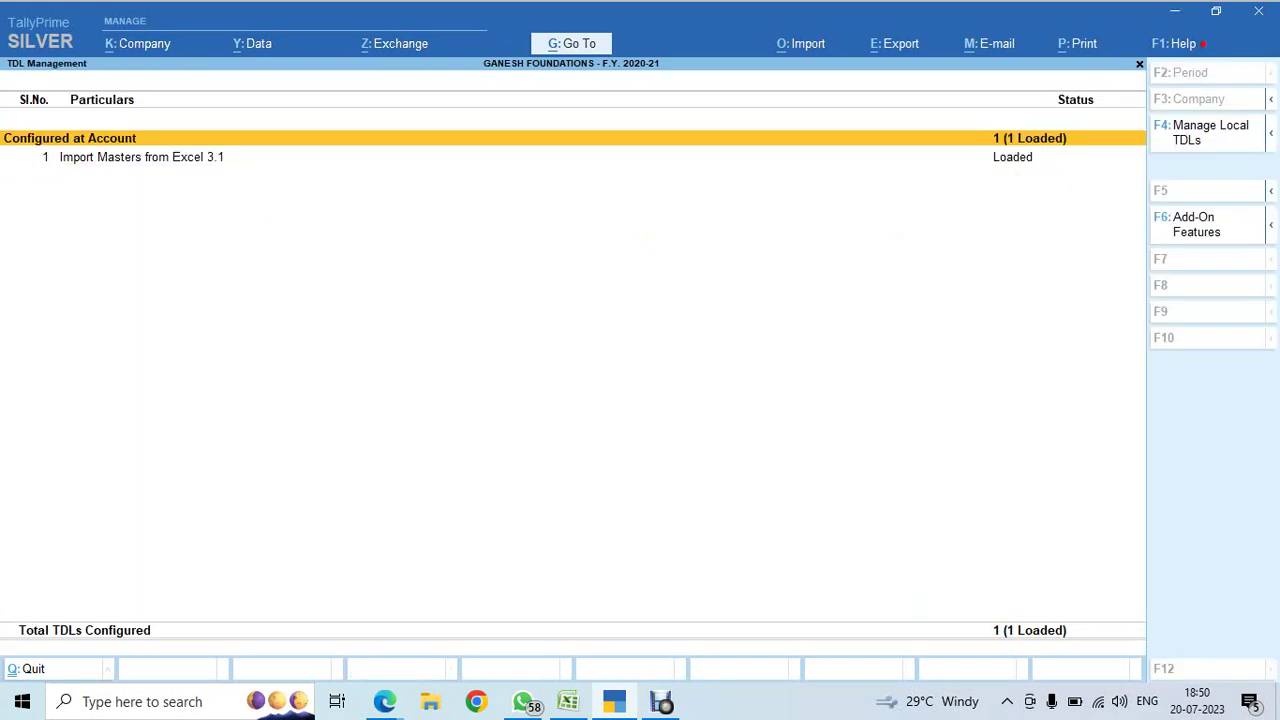
# - Return to the Gateway of Tally and switch to the Excel workbook
pyautogui.press('Escape')
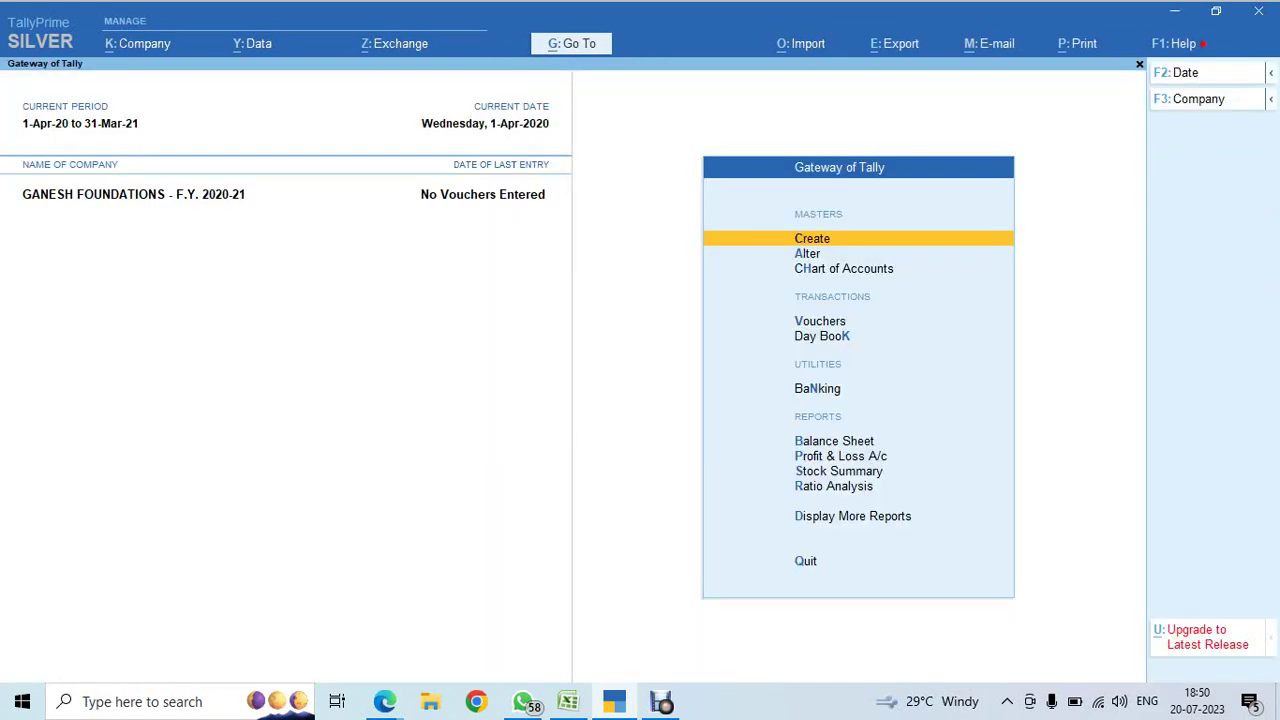
pyautogui.press('Down')
pyautogui.press('Down')
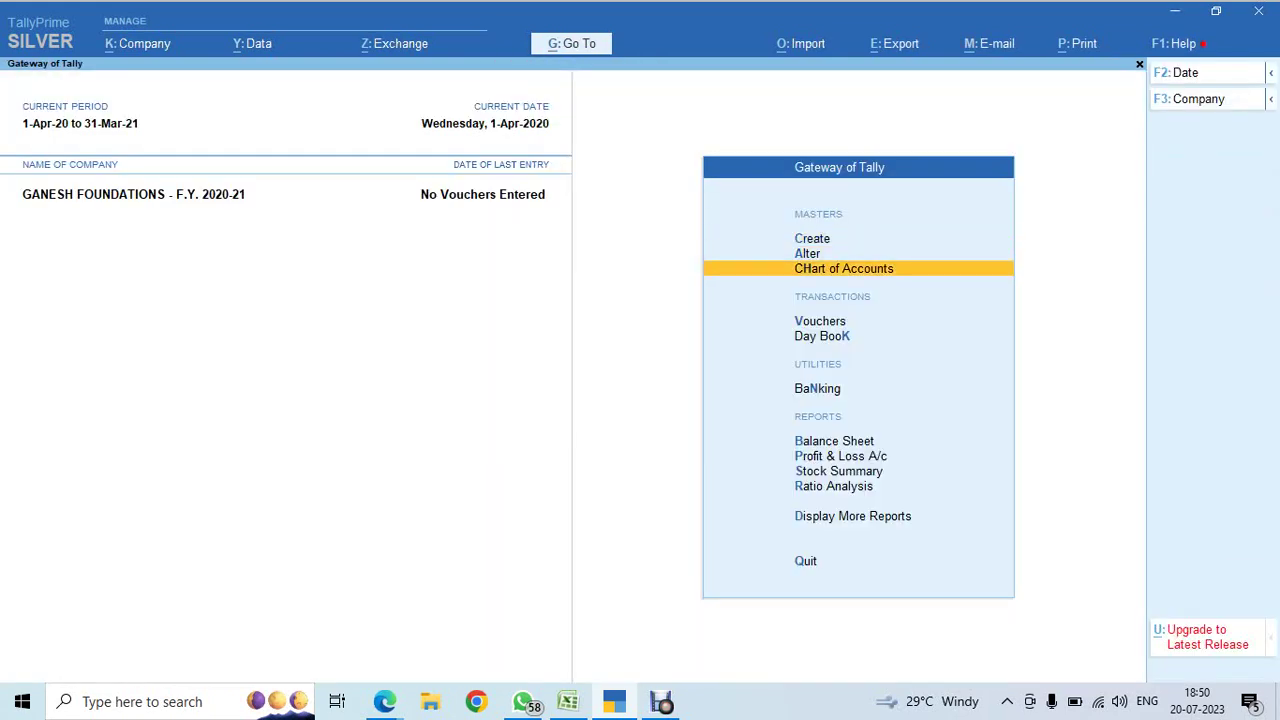
pyautogui.hotkey('alt', 'Tab')
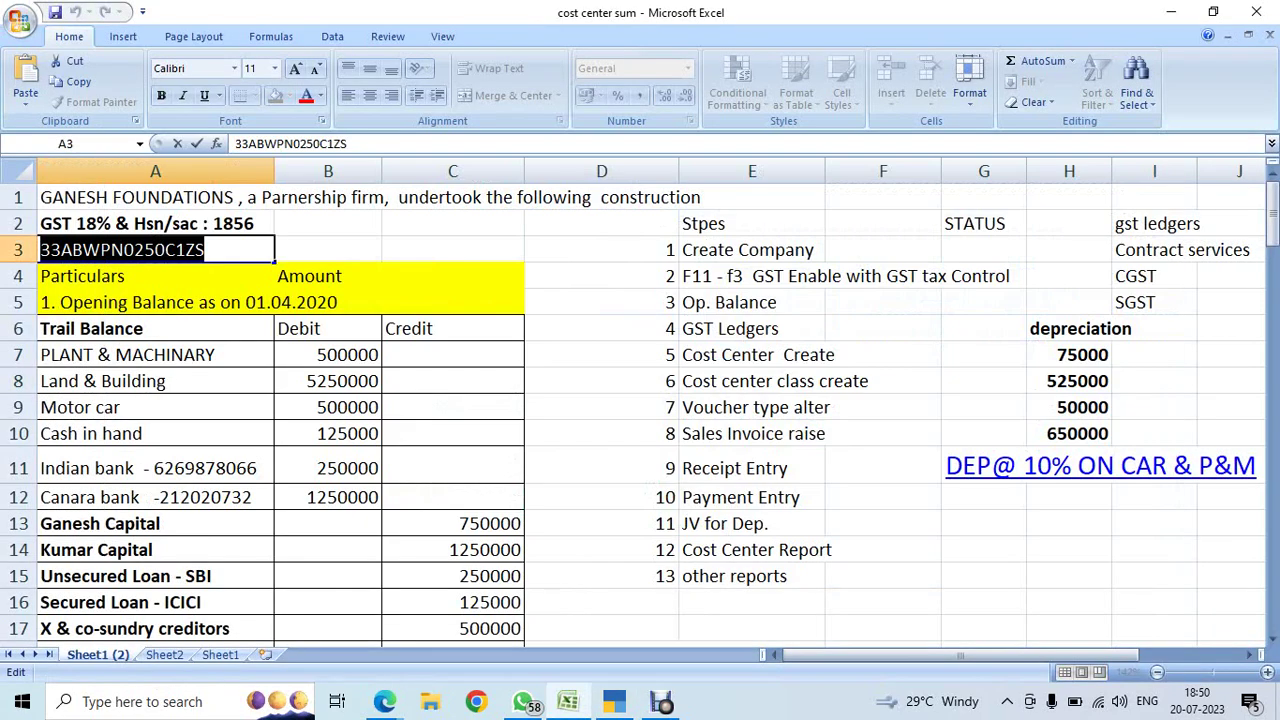
# - Mark step 1, Create Company, as ok in the STATUS column
pyautogui.press('Escape')
pyautogui.press('Right')
pyautogui.press('Right')
pyautogui.press('Right')
pyautogui.press('Right')
pyautogui.press('Right')
pyautogui.press('Right')
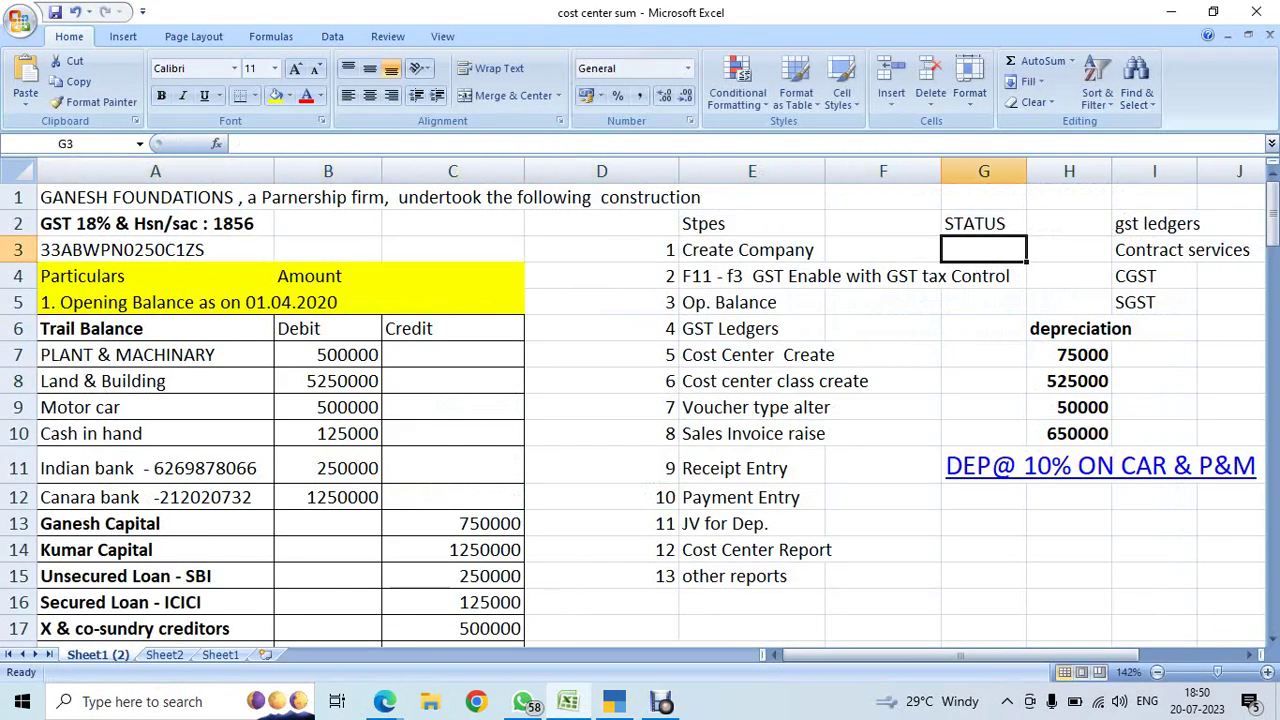
pyautogui.write('ok')
pyautogui.click(155, 276)
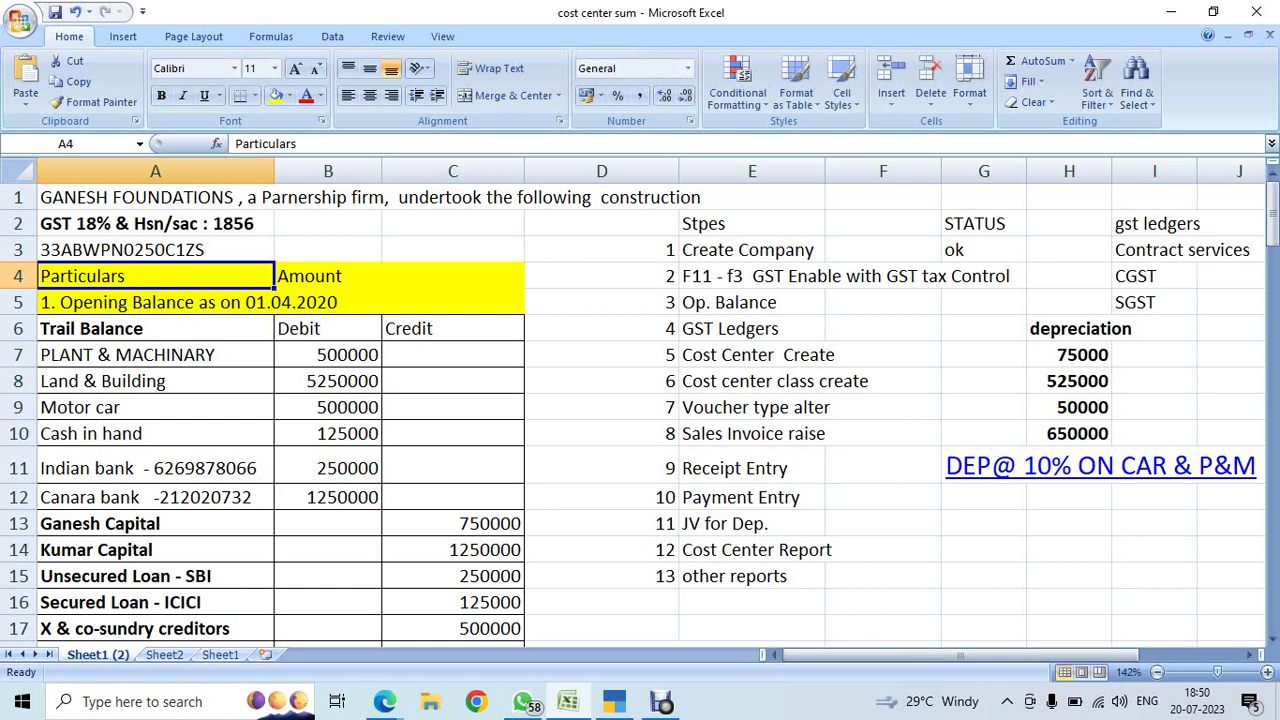
# - Remove 'f3' from the step 2 description and mark step 2 ok
pyautogui.click(825, 279)
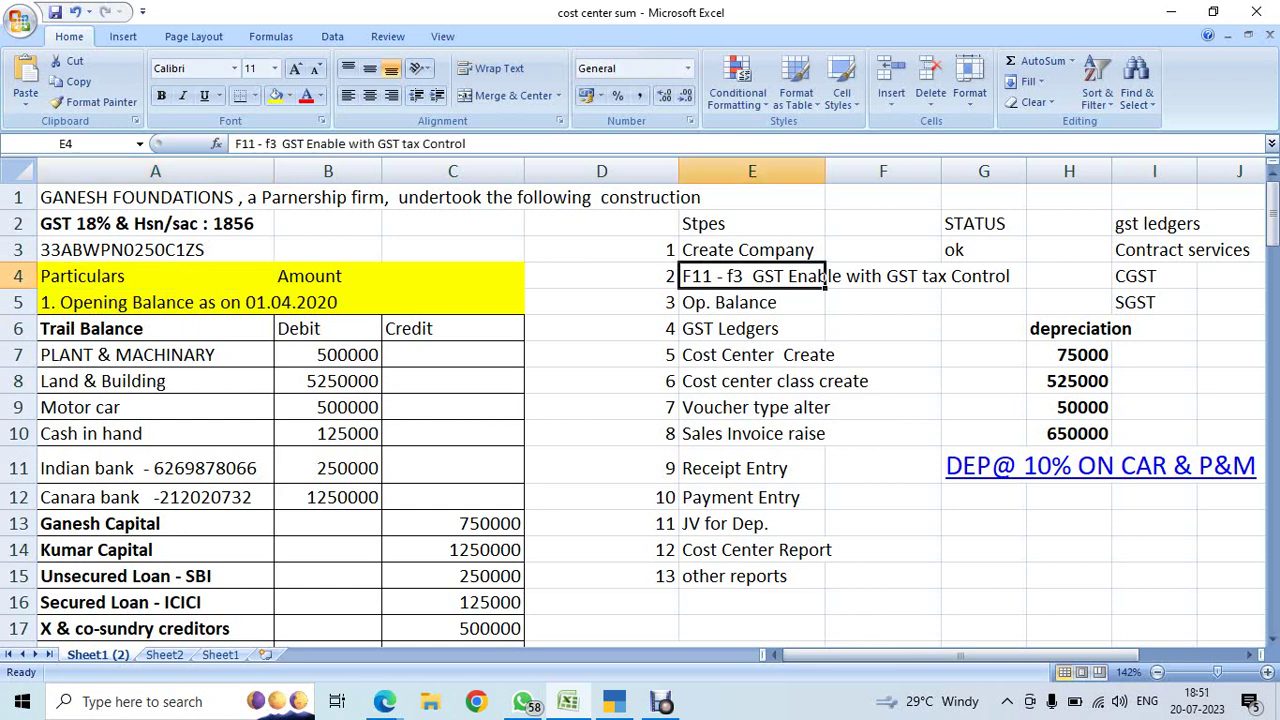
pyautogui.press('F2')
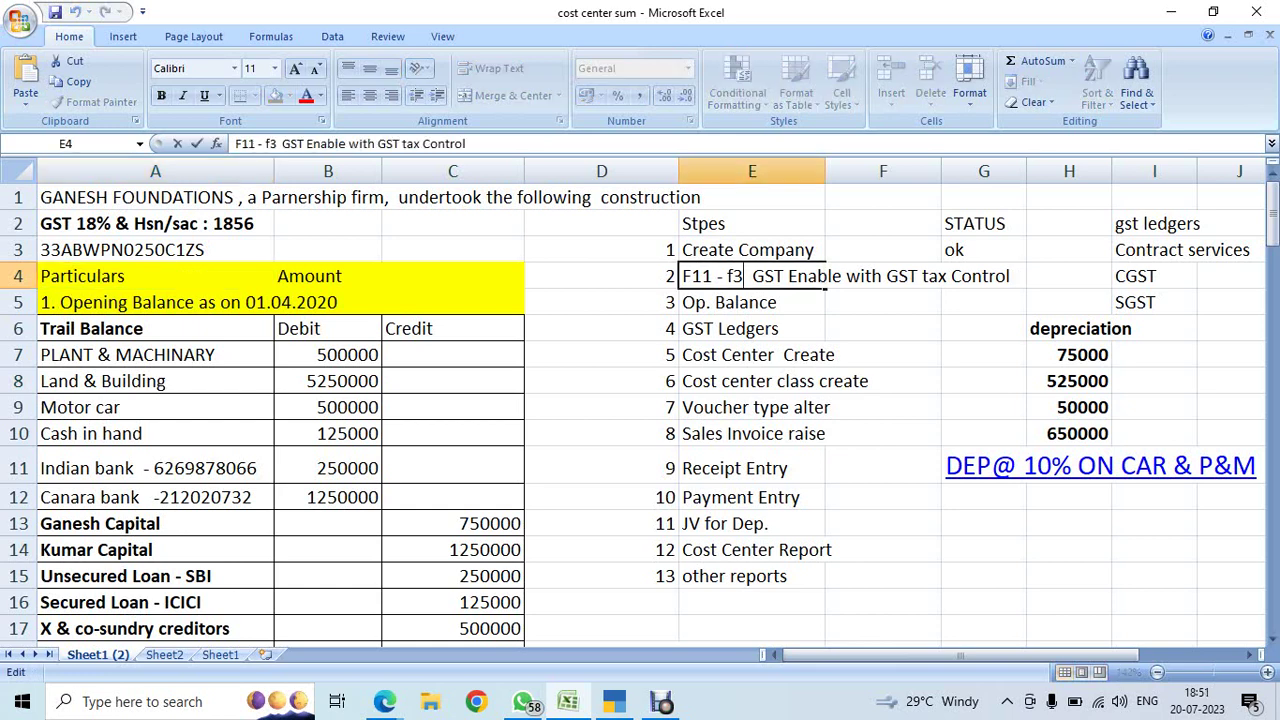
pyautogui.press('BackSpace')
pyautogui.press('BackSpace')
pyautogui.press('Return')
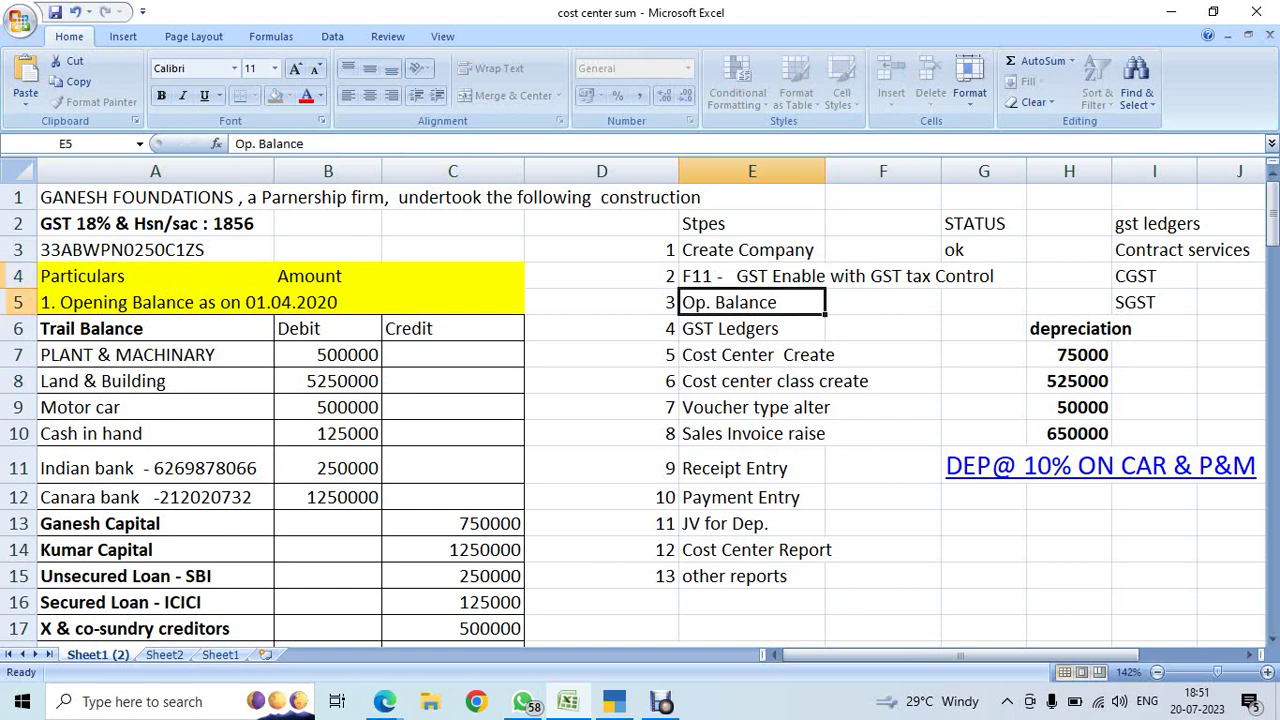
pyautogui.press('Up')
pyautogui.press('Right')
pyautogui.press('Right')
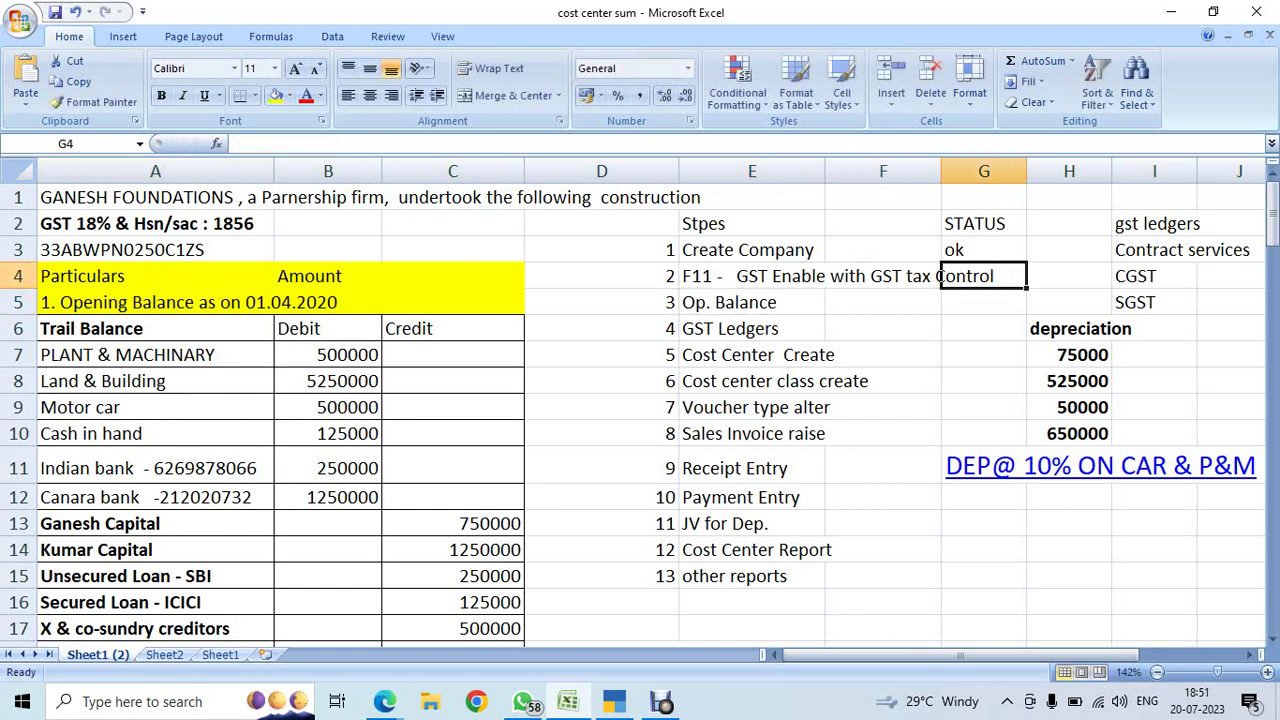
pyautogui.write('ok')
pyautogui.press('Return')
# - Shorten the step 2 description to 'F11 - GST Enable'
pyautogui.press('Up')
pyautogui.press('Left')
pyautogui.press('Left')
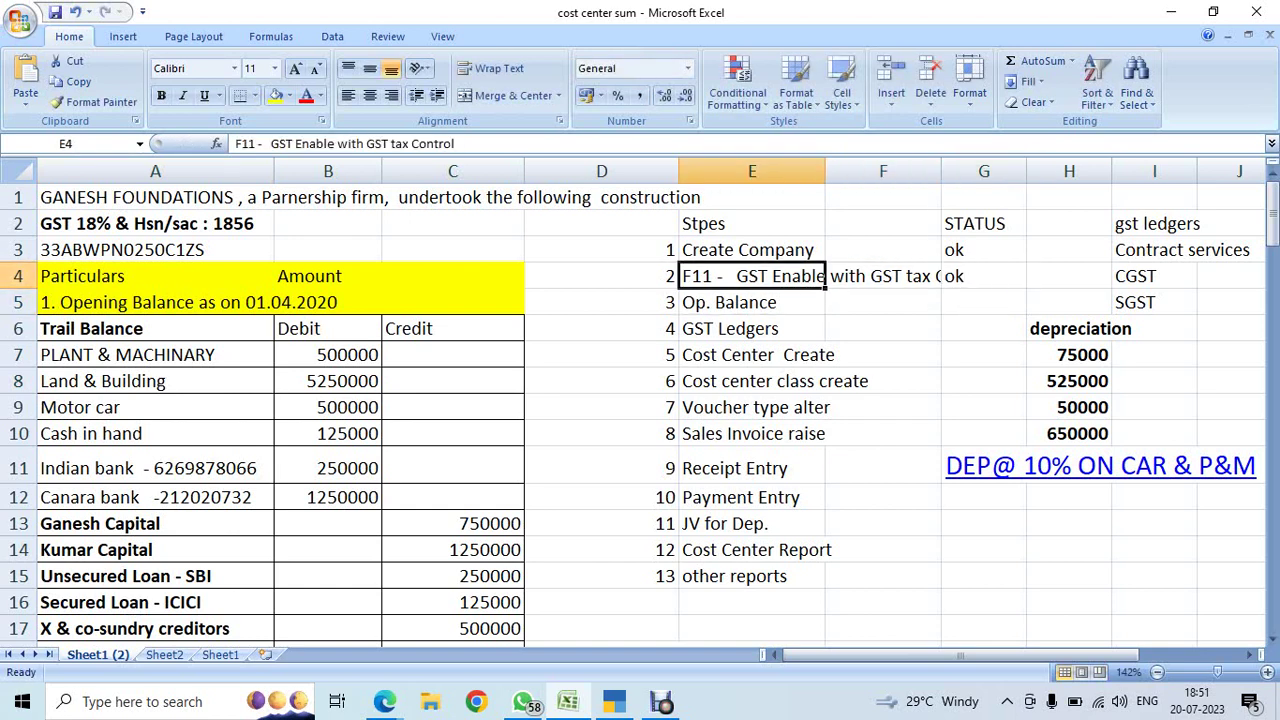
pyautogui.press('F2')
pyautogui.press('BackSpace')
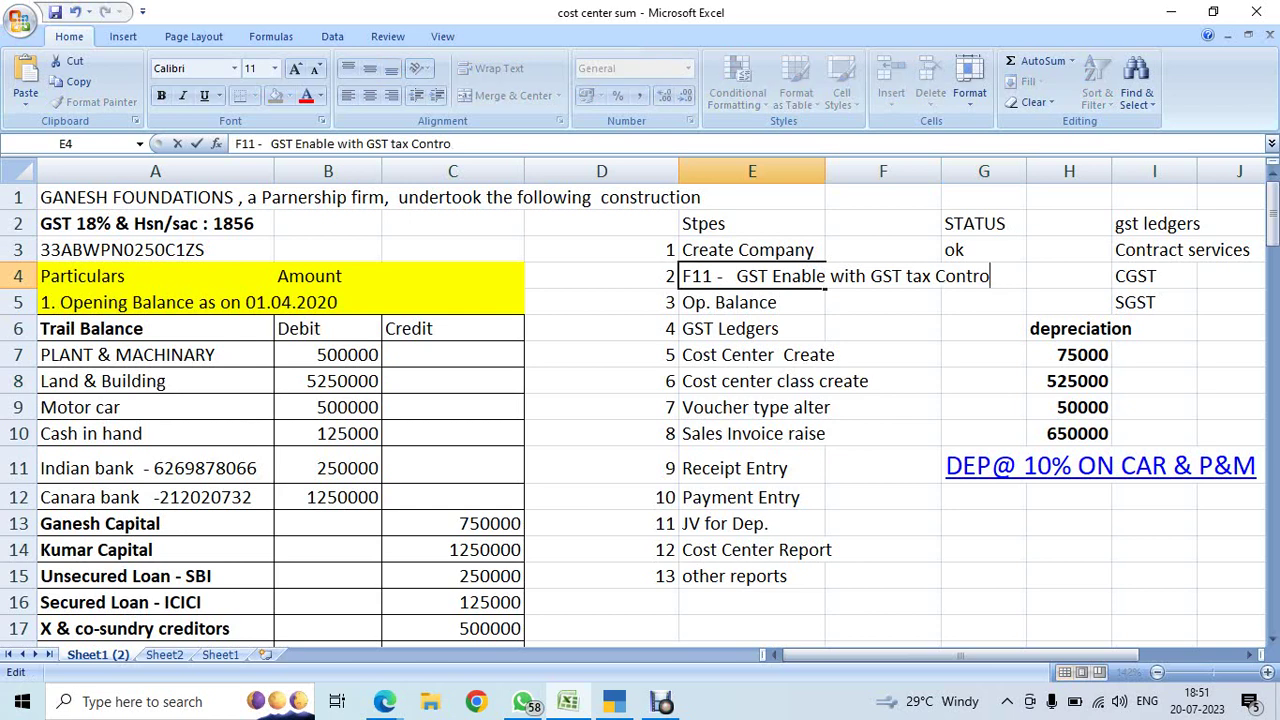
pyautogui.press('BackSpace')
pyautogui.press('BackSpace')
pyautogui.press('BackSpace')
pyautogui.press('BackSpace')
pyautogui.press('BackSpace')
pyautogui.press('BackSpace')
pyautogui.press('BackSpace')
pyautogui.press('BackSpace')
pyautogui.press('BackSpace')
pyautogui.press('BackSpace')
pyautogui.press('BackSpace')
pyautogui.press('BackSpace')
pyautogui.press('BackSpace')
pyautogui.press('BackSpace')
pyautogui.press('BackSpace')
pyautogui.press('BackSpace')
pyautogui.press('BackSpace')
pyautogui.press('BackSpace')
pyautogui.press('BackSpace')
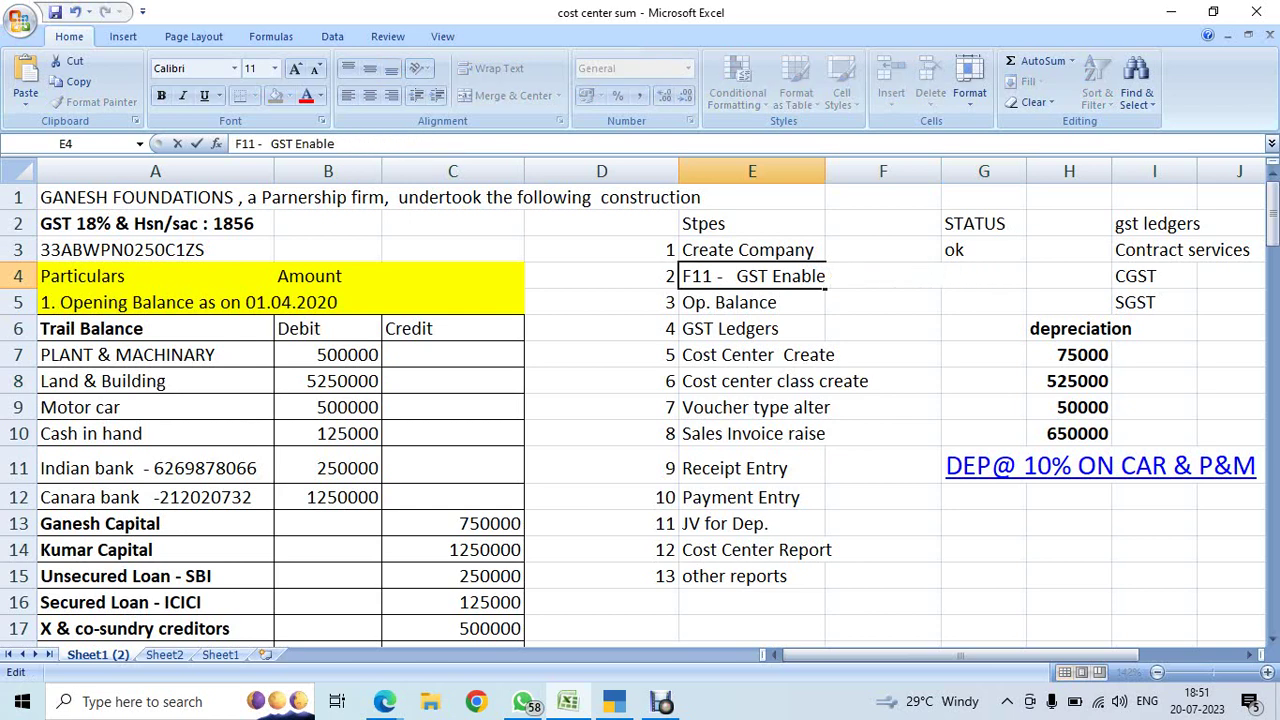
pyautogui.press('BackSpace')
pyautogui.press('Return')
pyautogui.press('Up')
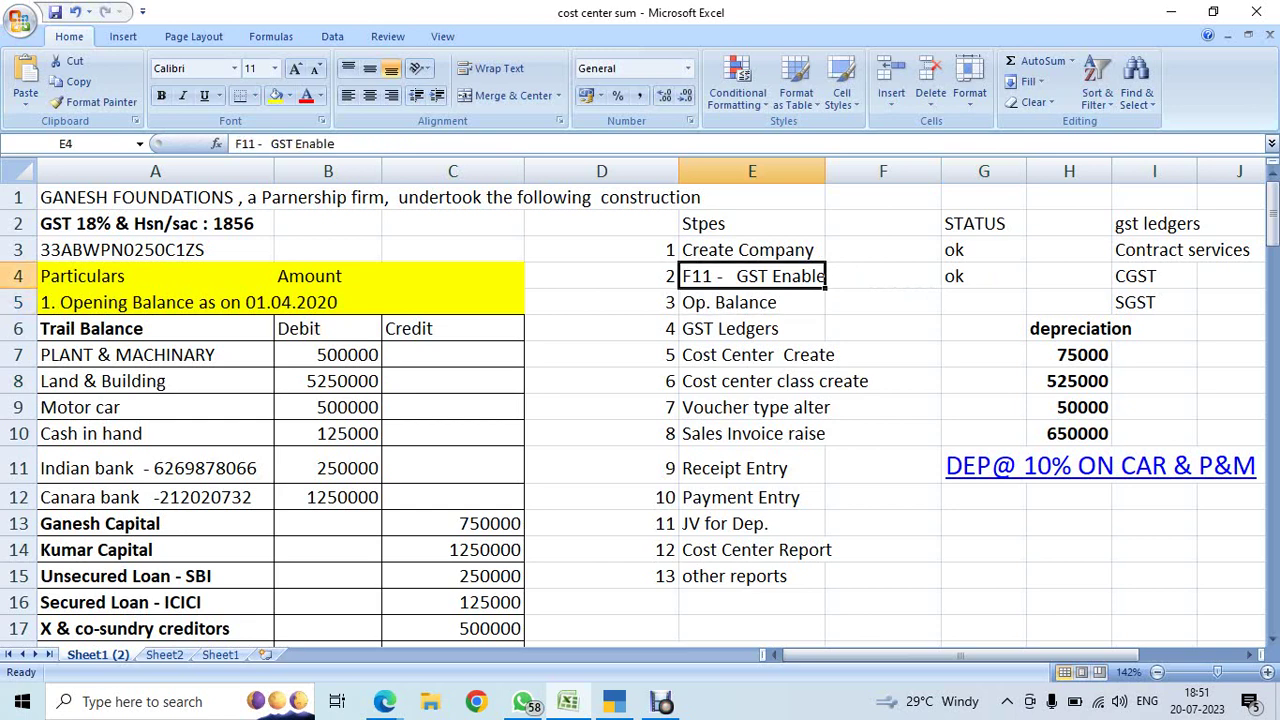
# - Locate the Op. Balance step and its STATUS cell in the sheet
pyautogui.click(752, 302)
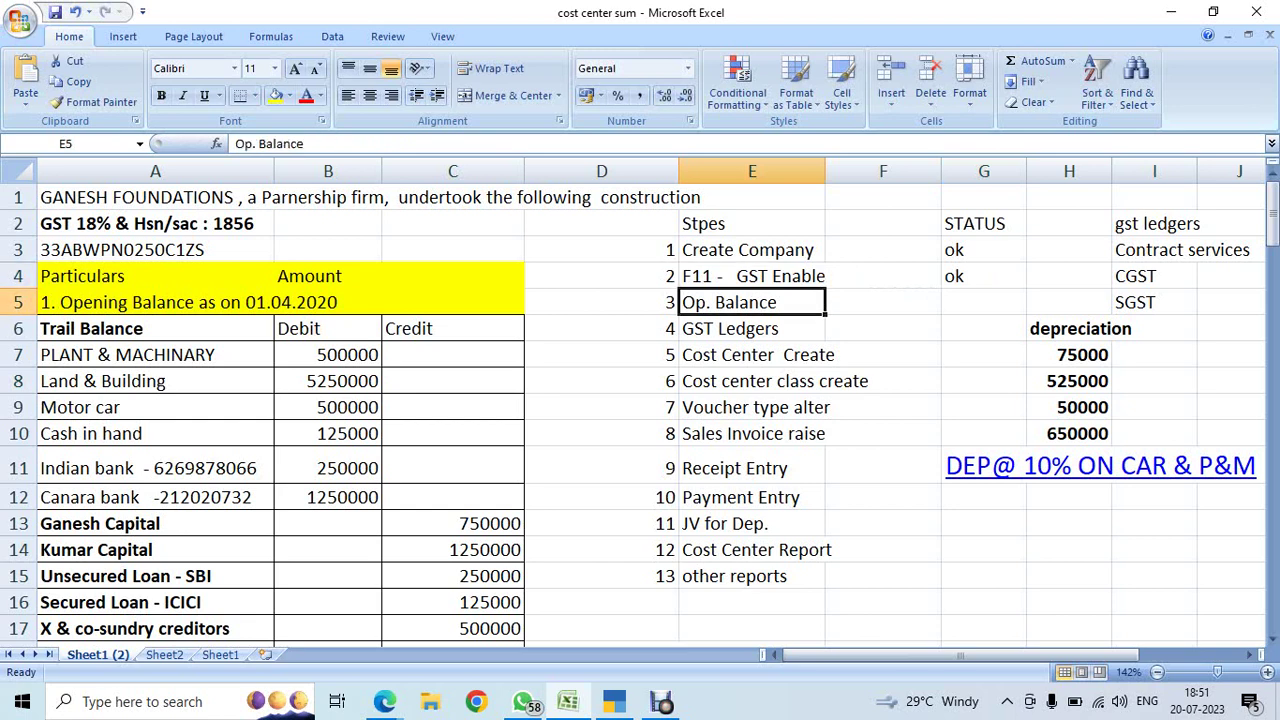
pyautogui.click(882, 302)
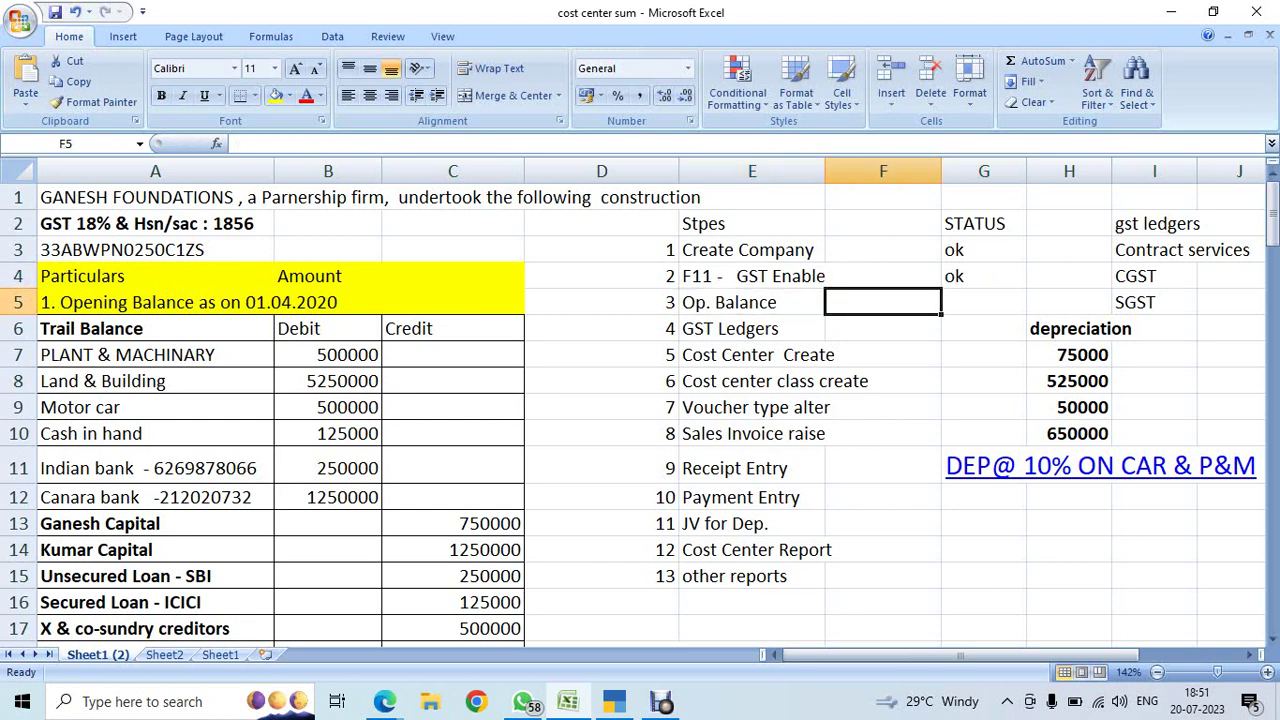
pyautogui.click(752, 302)
pyautogui.click(882, 302)
pyautogui.click(983, 302)
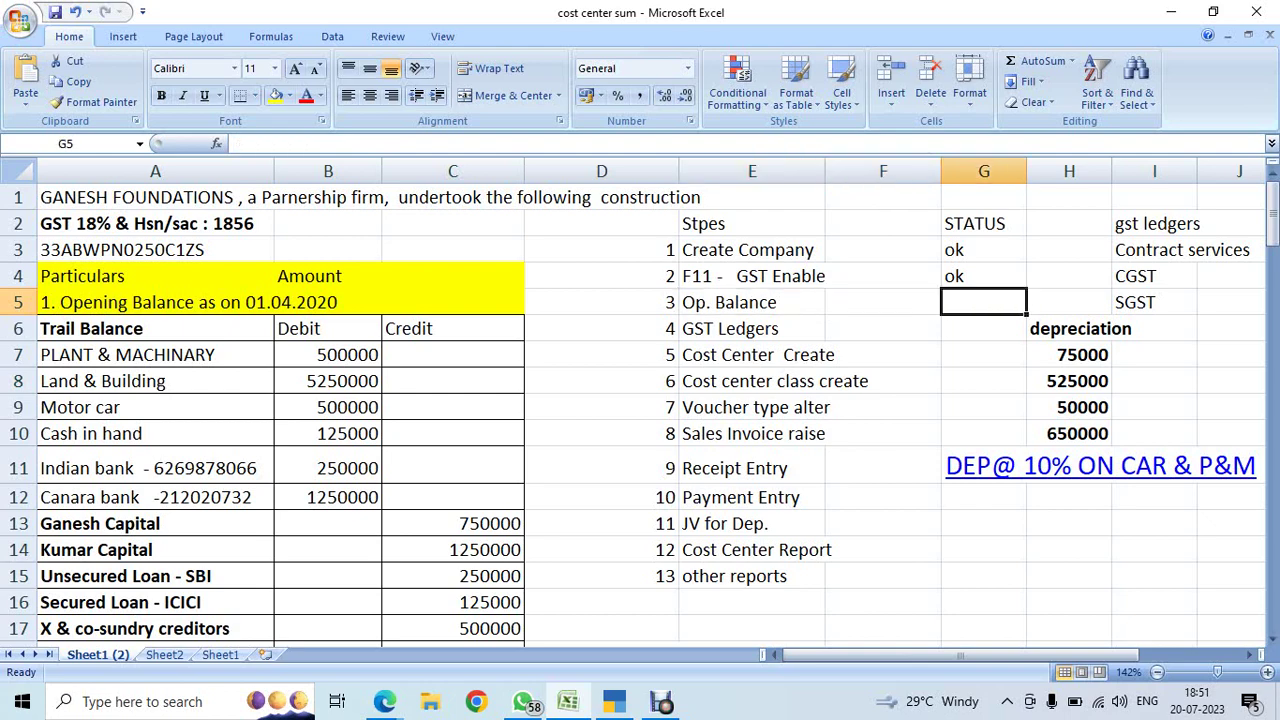
pyautogui.press('Left')
pyautogui.press('Left')
pyautogui.press('Left')
pyautogui.press('Left')
pyautogui.press('Left')
pyautogui.press('Left')
pyautogui.press('Down')
pyautogui.press('Down')
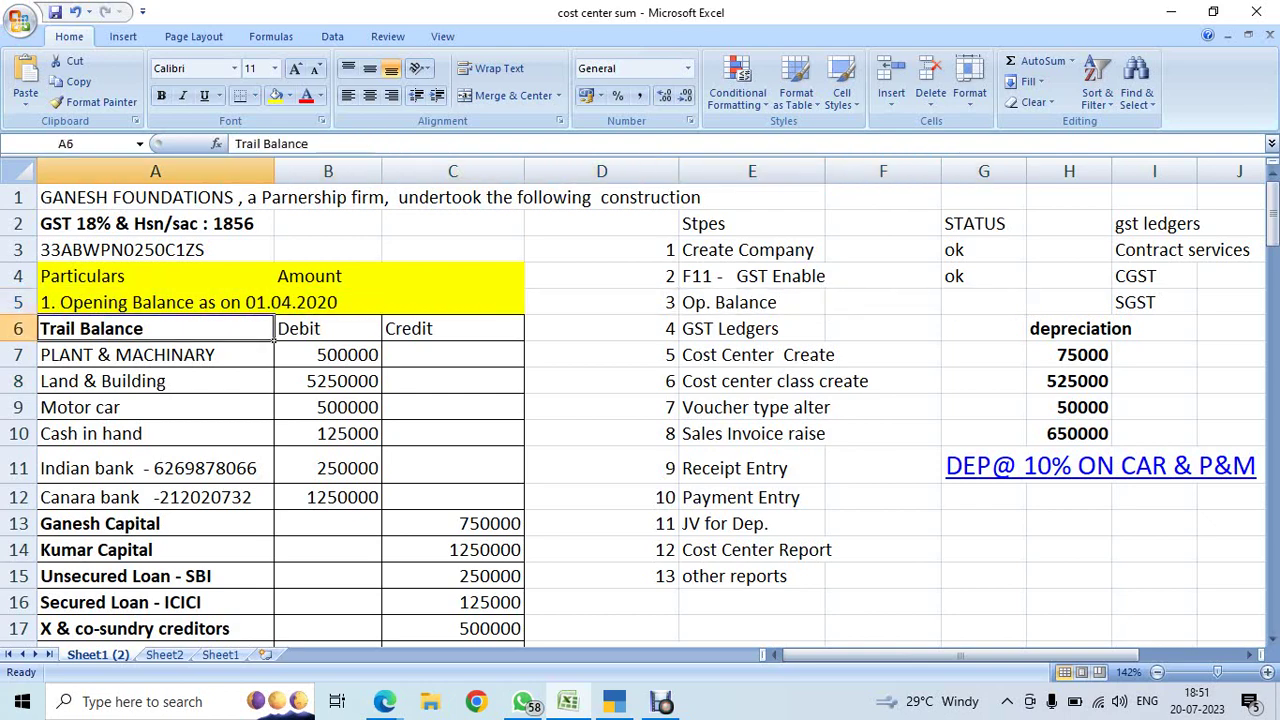
pyautogui.press('Down')
pyautogui.press('Down')
pyautogui.press('Down')
pyautogui.press('Down')
pyautogui.press('Down')
pyautogui.press('Down')
pyautogui.press('Down')
pyautogui.press('Down')
pyautogui.press('Down')
pyautogui.press('Down')
pyautogui.press('Down')
pyautogui.press('Down')
pyautogui.press('Down')
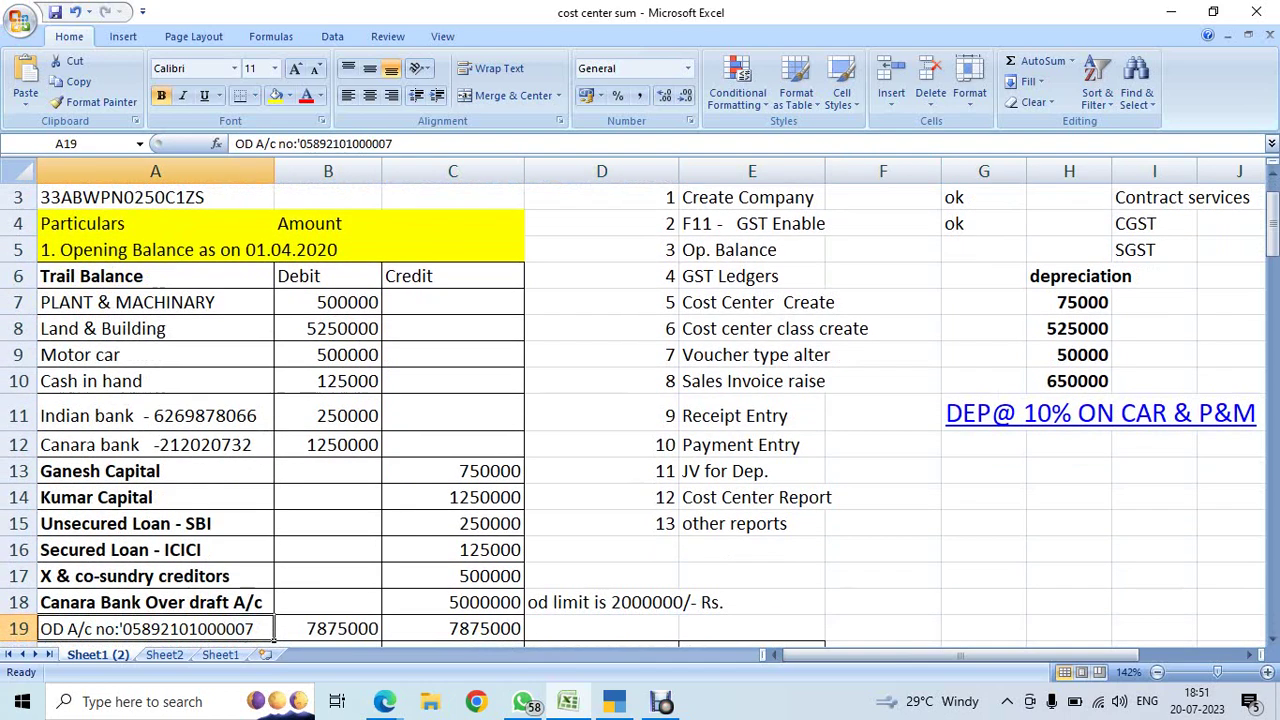
# - Review the trial balance rows down to the Cash in hand amount of 125000
pyautogui.click(151, 549)
pyautogui.press('Down')
pyautogui.press('Down')
pyautogui.press('Down')
pyautogui.press('Down')
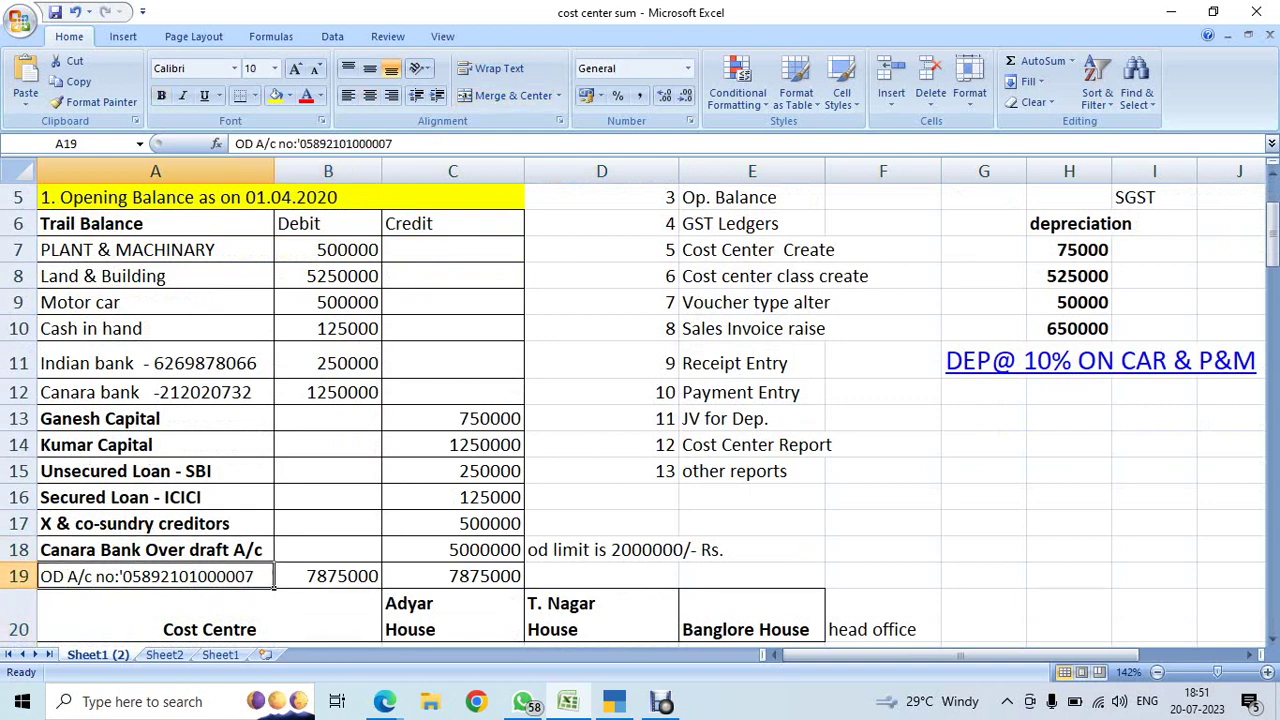
pyautogui.press('Up')
pyautogui.press('Up')
pyautogui.press('Up')
pyautogui.press('Up')
pyautogui.press('Up')
pyautogui.press('Up')
pyautogui.press('Up')
pyautogui.press('Up')
pyautogui.press('Up')
pyautogui.press('Up')
pyautogui.press('Up')
pyautogui.press('Up')
pyautogui.press('Up')
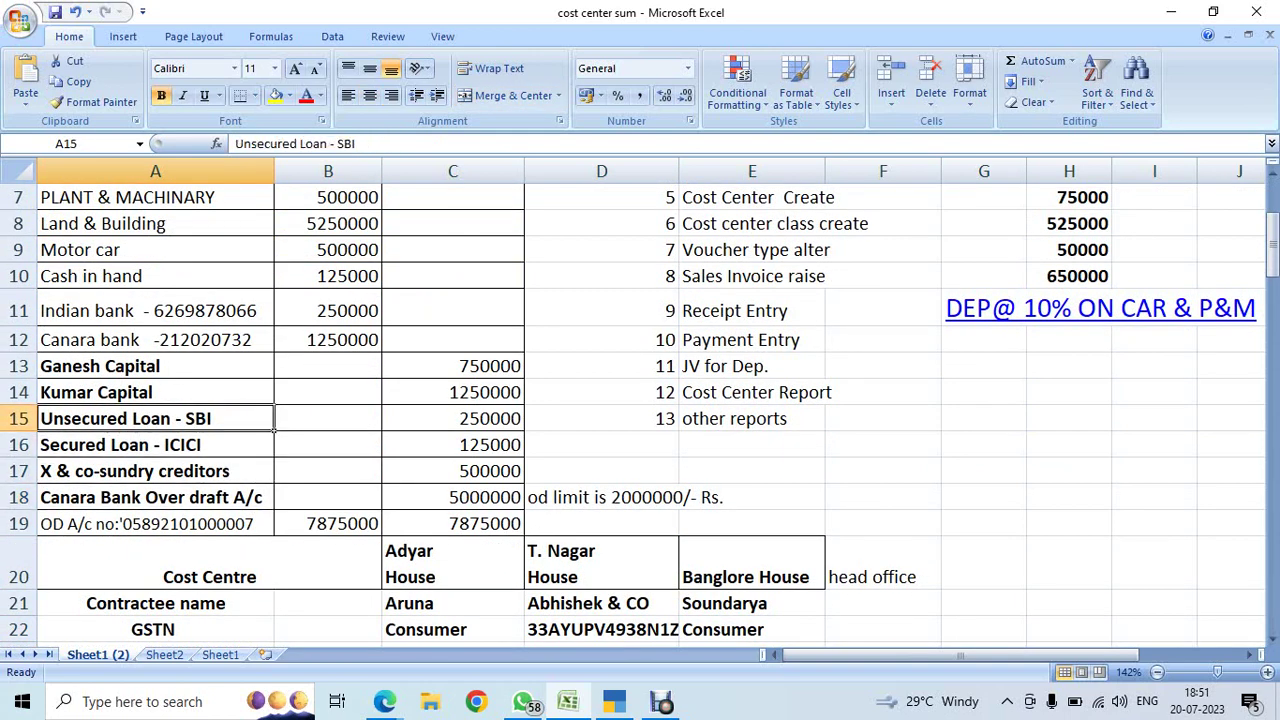
pyautogui.press('Right')
pyautogui.press('Down')
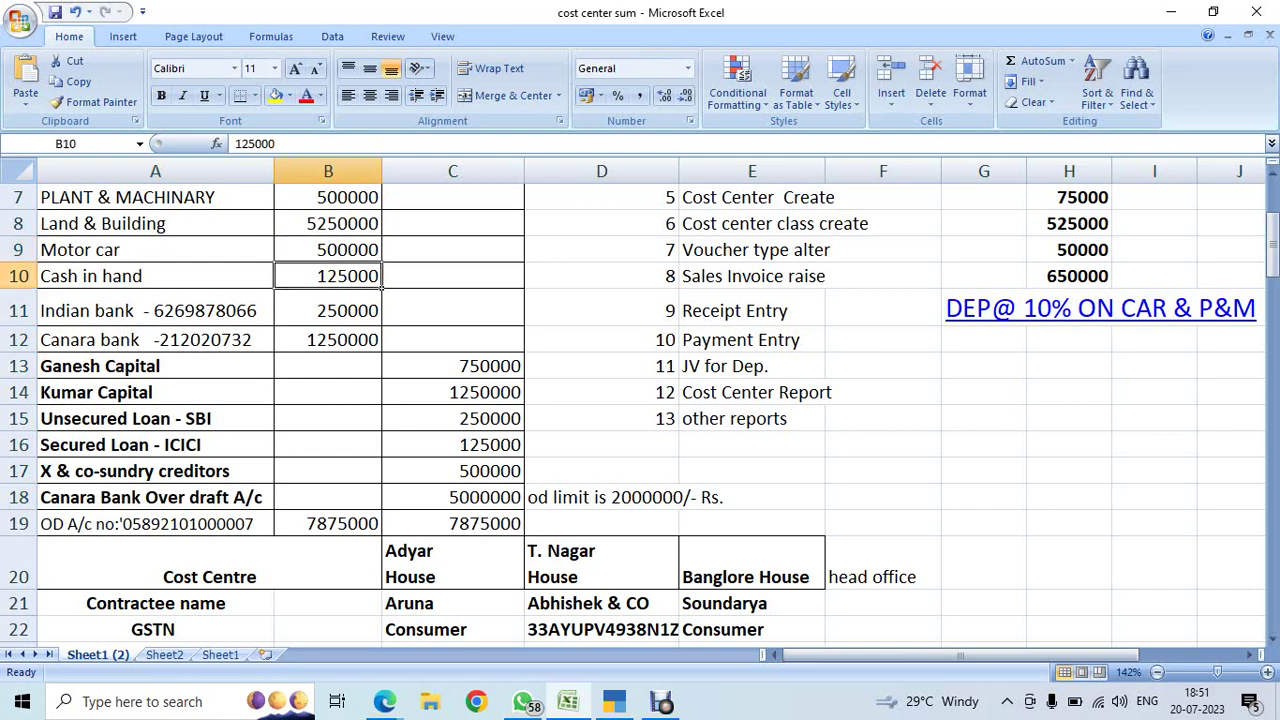
pyautogui.click(614, 701)
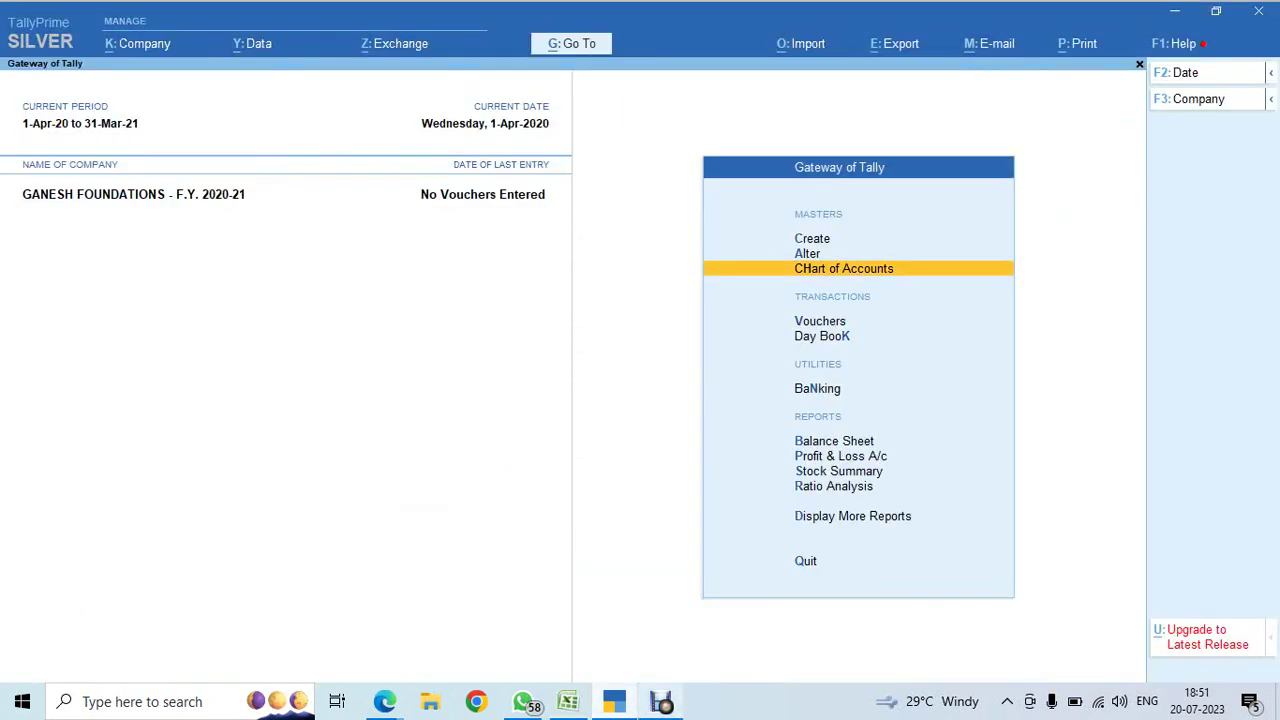
# - Give the Cash ledger an opening balance of 125000 and save it
pyautogui.moveTo(661, 701)
pyautogui.press('Up')
pyautogui.press('Return')
pyautogui.press('Down')
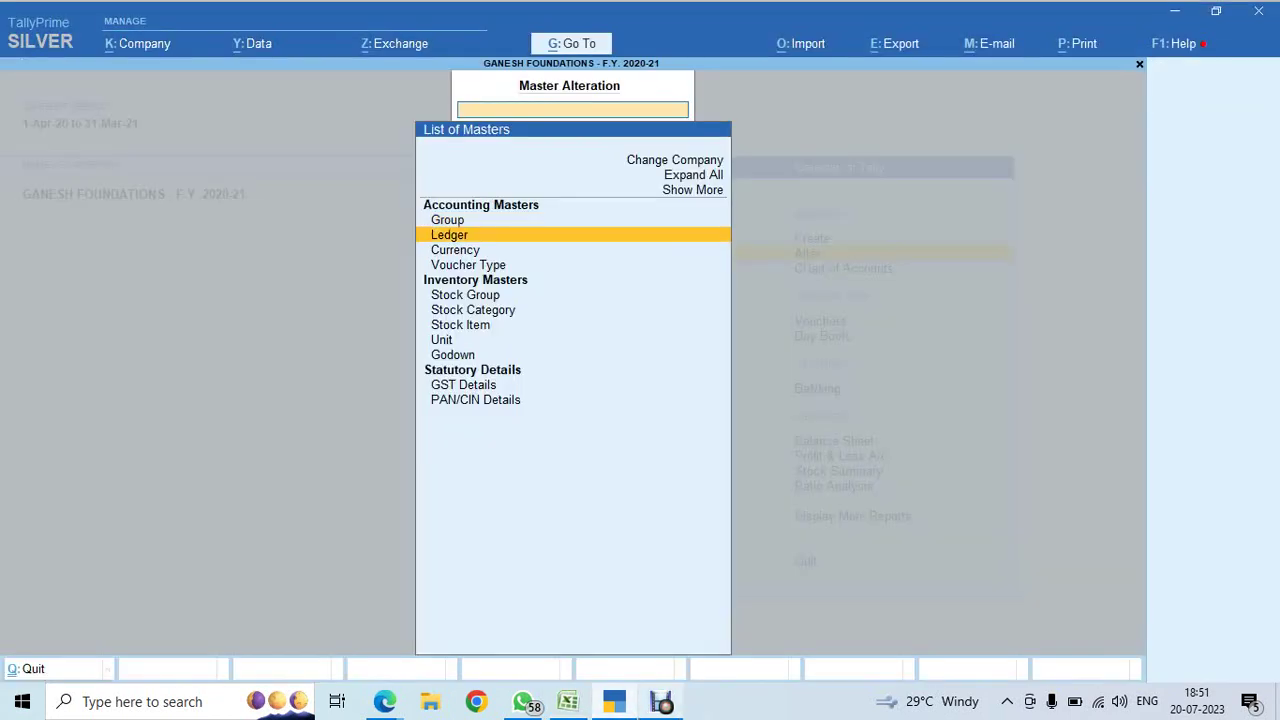
pyautogui.press('Return')
pyautogui.press('Return')
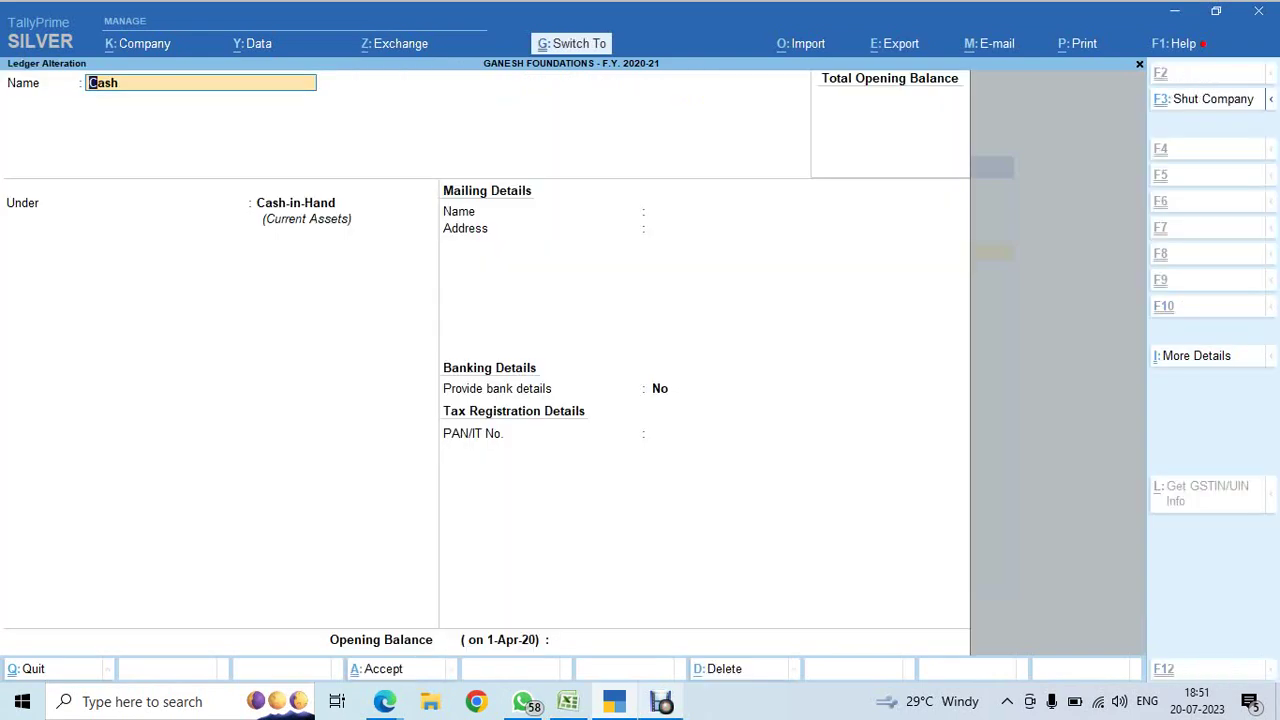
pyautogui.press('Return')
pyautogui.hotkey('alt', 'Tab')
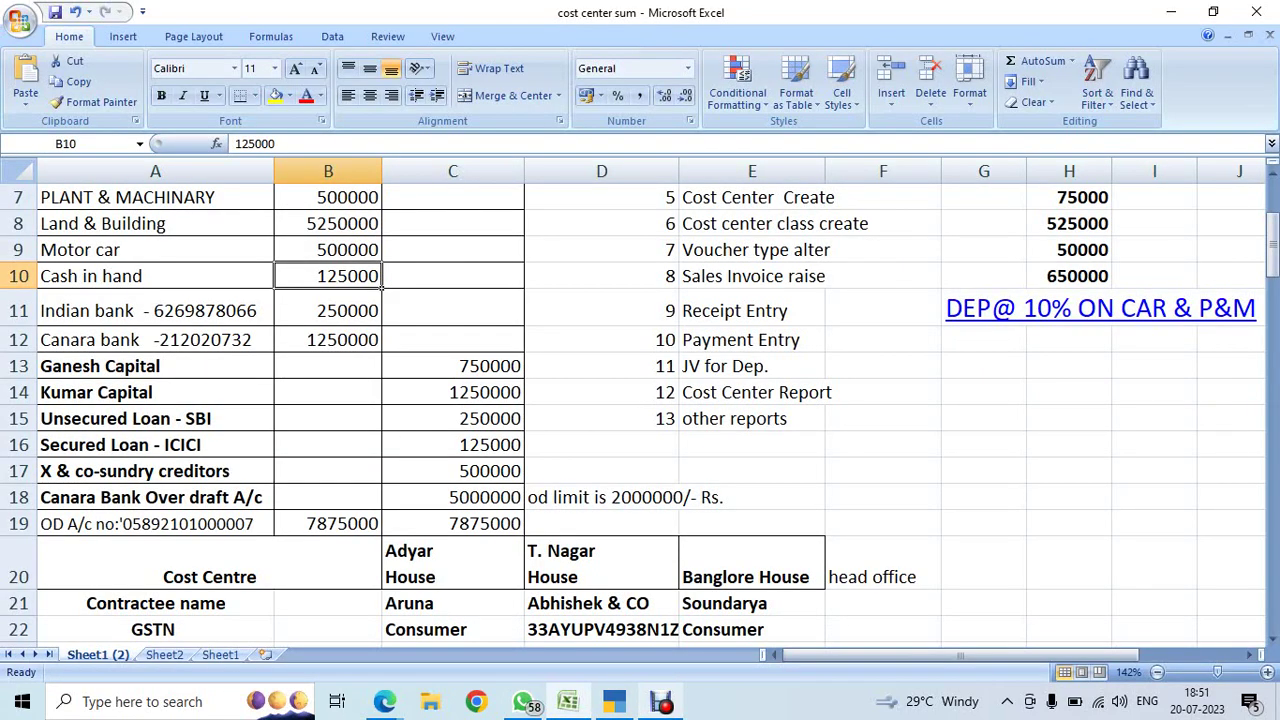
pyautogui.hotkey('alt', 'Tab')
pyautogui.write('1250')
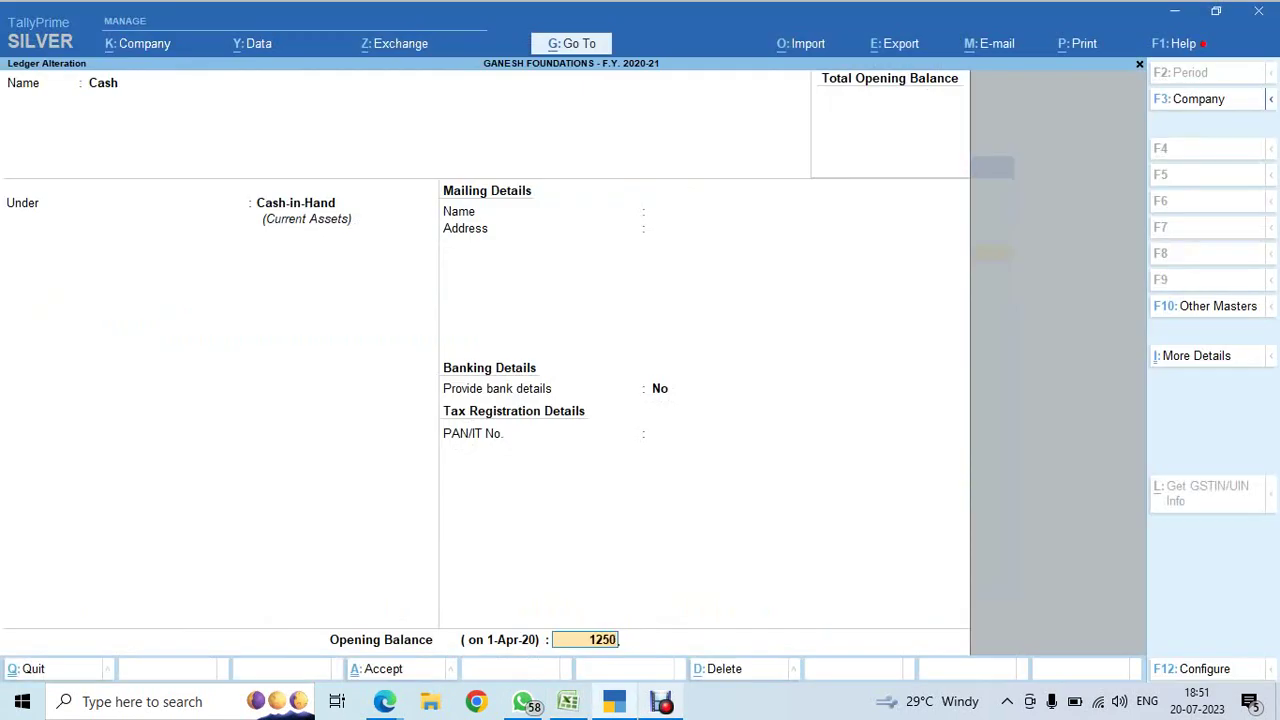
pyautogui.write('00')
pyautogui.press('Return')
pyautogui.press('Return')
pyautogui.press('Return')
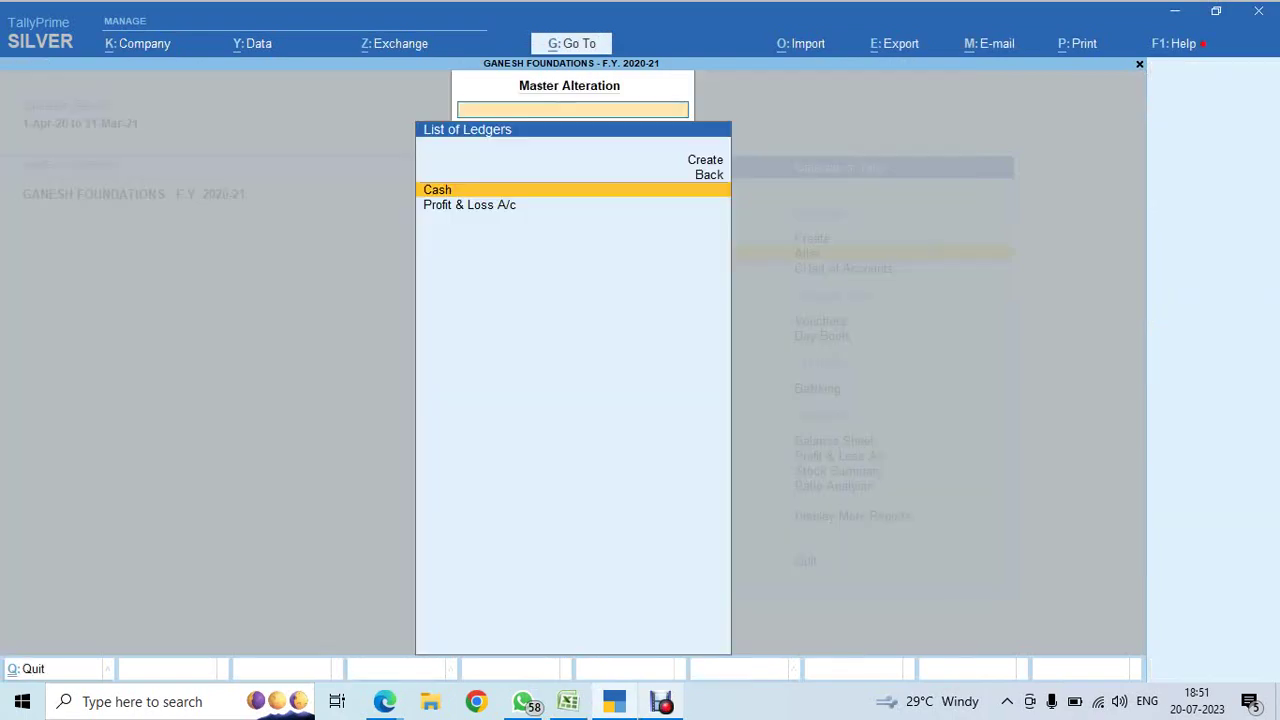
pyautogui.hotkey('alt', 'Tab')
pyautogui.click(328, 249)
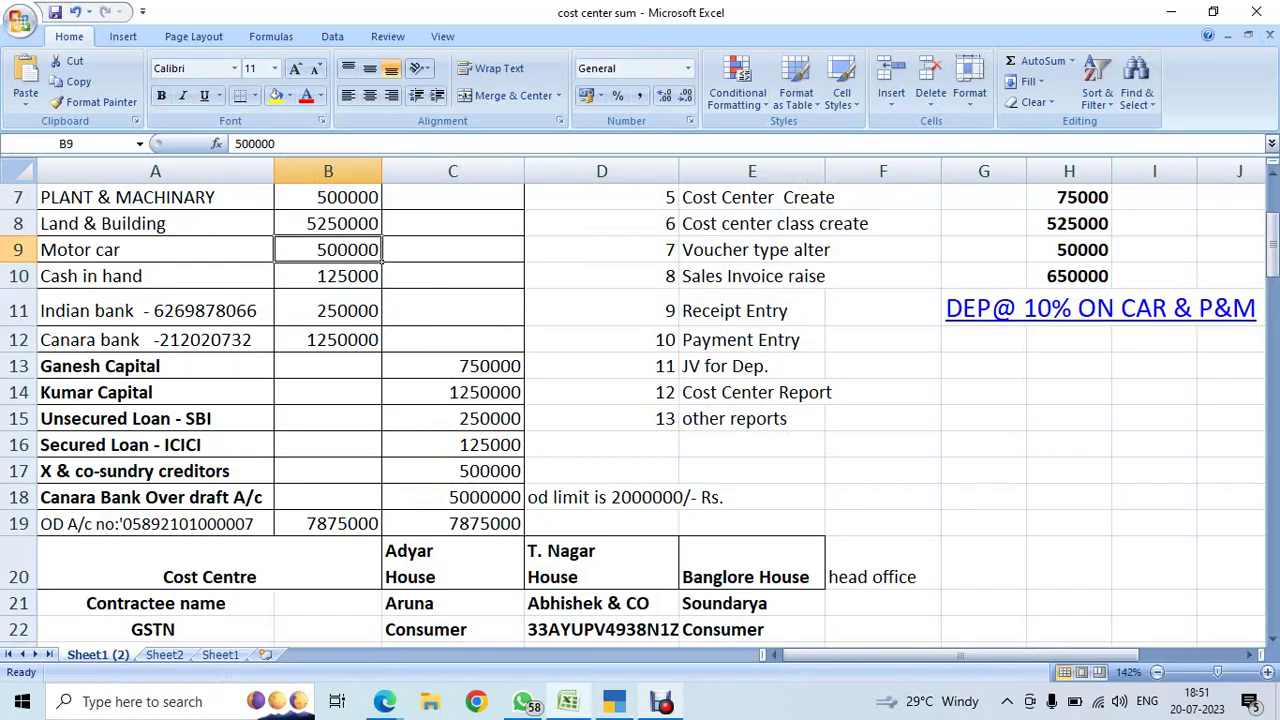
# - Select the Indian bank account number in the Excel sheet
pyautogui.press('Down')
pyautogui.press('Down')
pyautogui.press('Down')
pyautogui.press('Up')
pyautogui.press('Left')
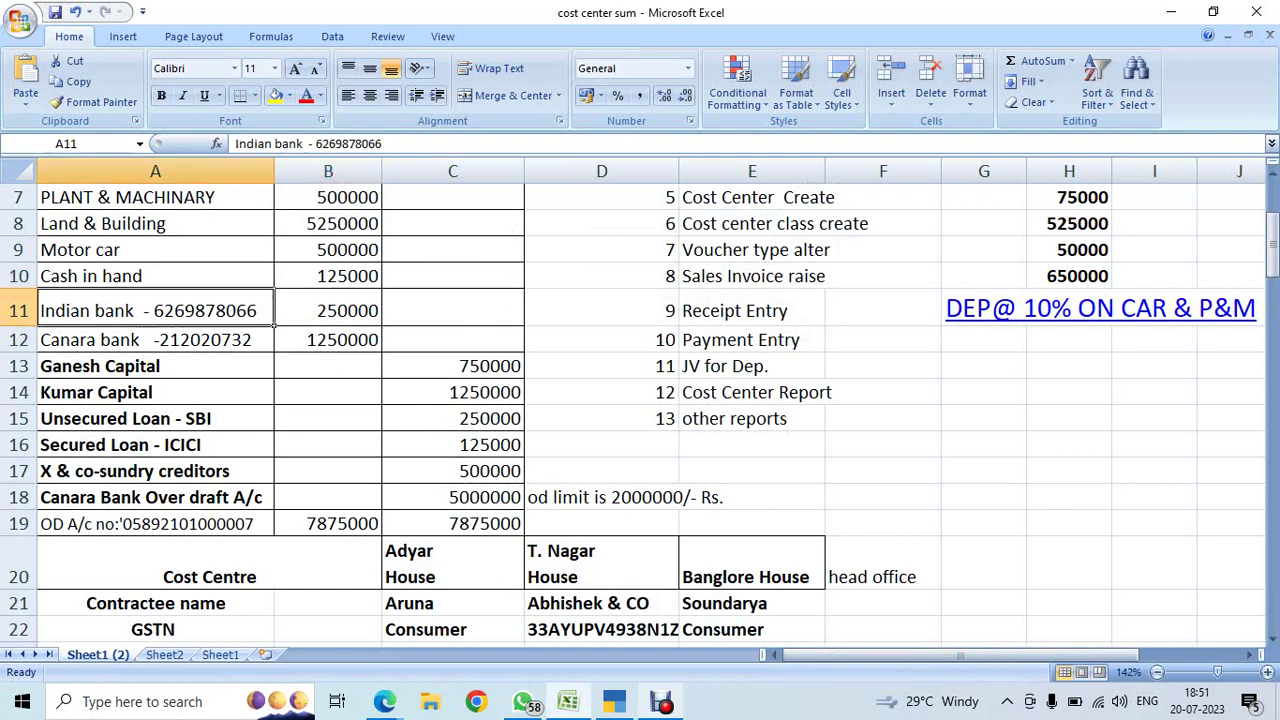
pyautogui.press('F2')
pyautogui.hotkey('shift', 'Left')
pyautogui.hotkey('shift', 'Left')
pyautogui.hotkey('shift', 'Left')
pyautogui.hotkey('shift', 'Left')
pyautogui.hotkey('shift', 'Left')
pyautogui.hotkey('shift', 'Left')
pyautogui.hotkey('shift', 'Left')
pyautogui.hotkey('shift', 'Left')
pyautogui.hotkey('shift', 'Left')
pyautogui.hotkey('shift', 'Left')
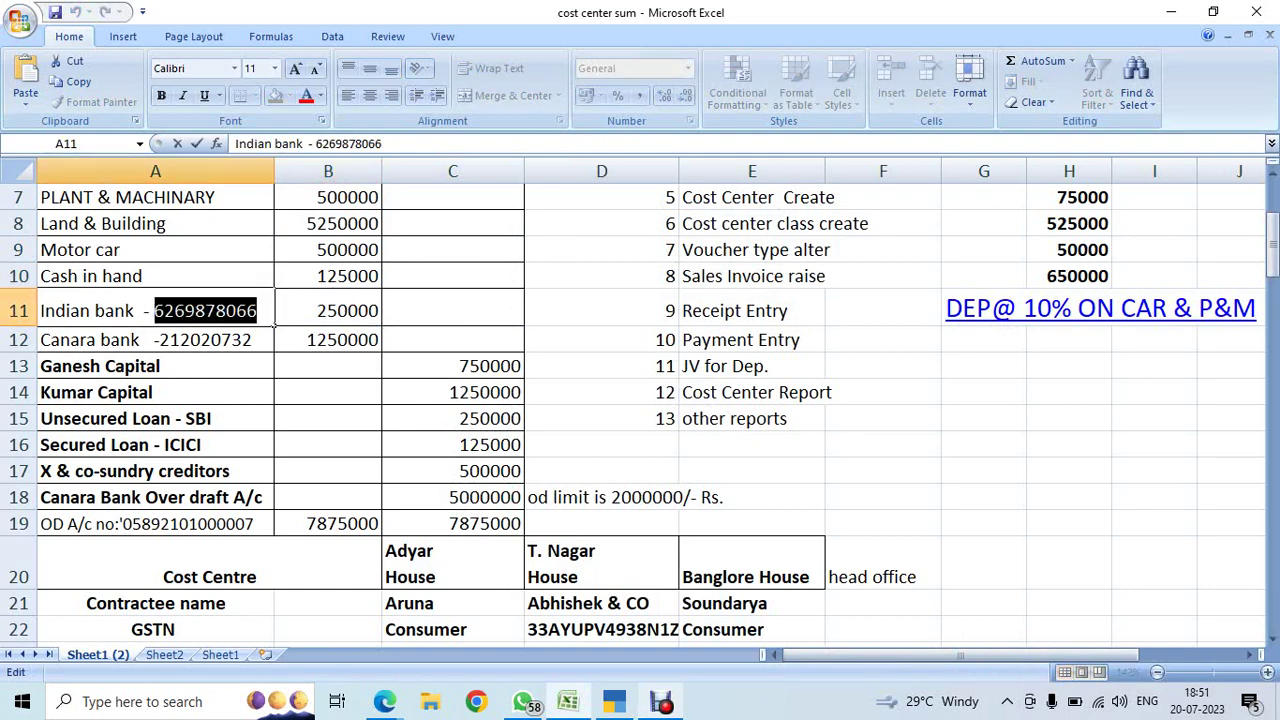
pyautogui.hotkey('alt', 'Tab')
# - Create a new ledger named 'Indian Bank' under Bank Accounts
pyautogui.press('Up')
pyautogui.press('Up')
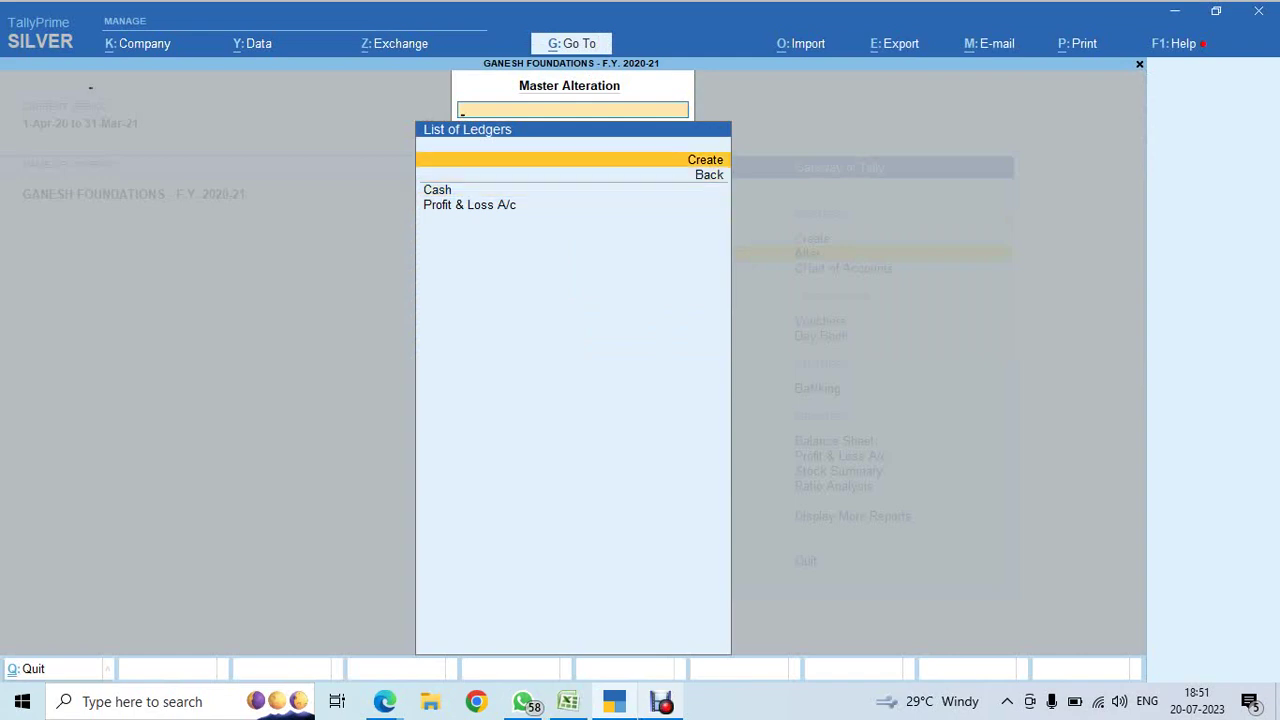
pyautogui.press('Return')
pyautogui.write('Indian')
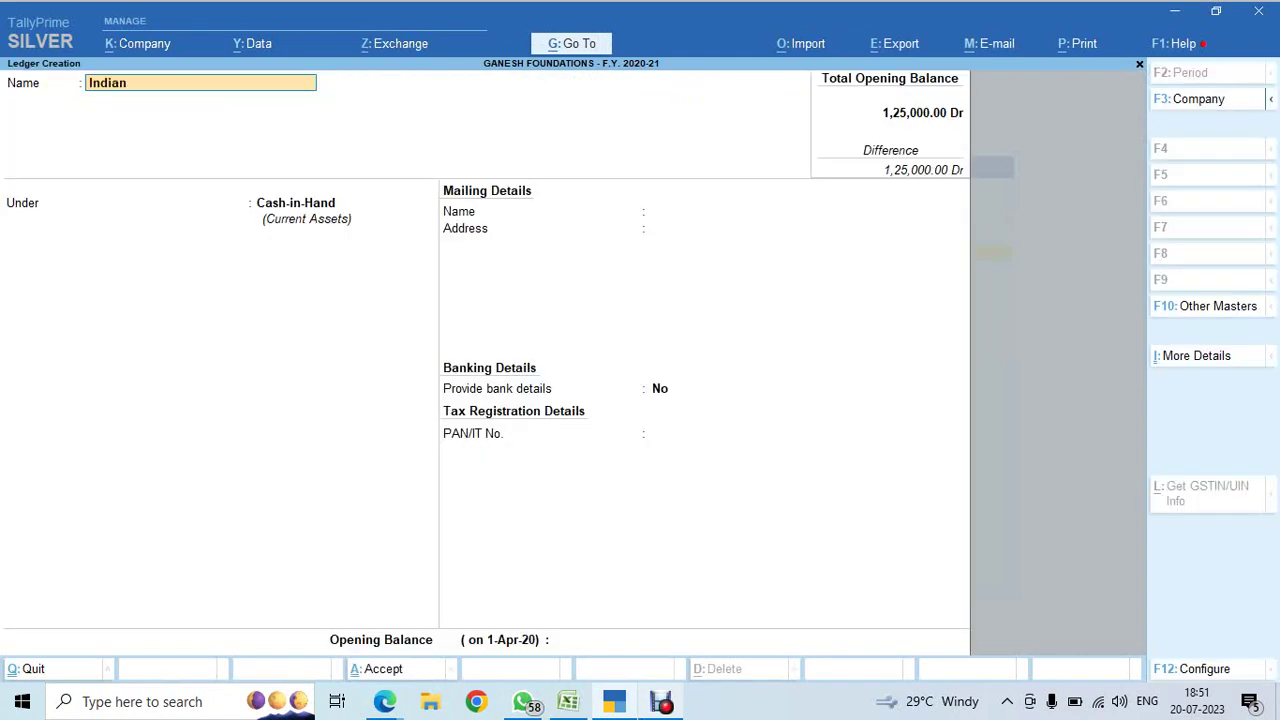
pyautogui.write(' Bank')
pyautogui.press('Return')
pyautogui.write('Bank')
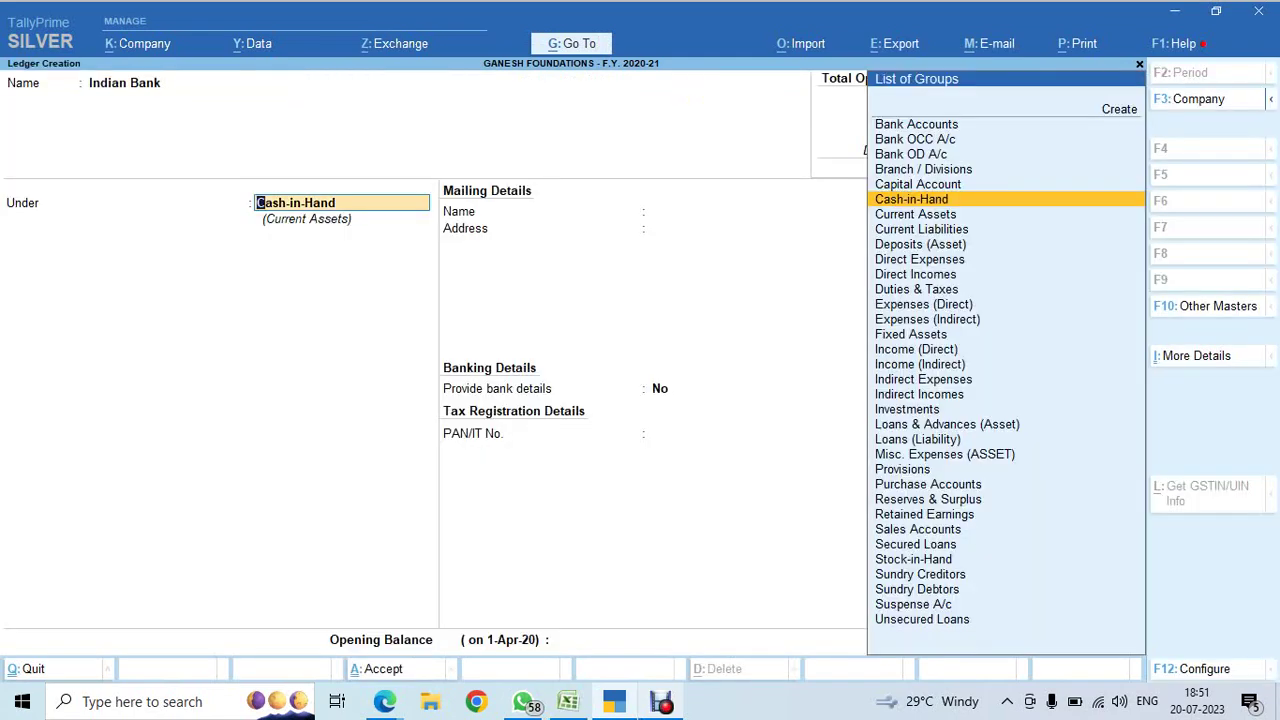
pyautogui.press('Return')
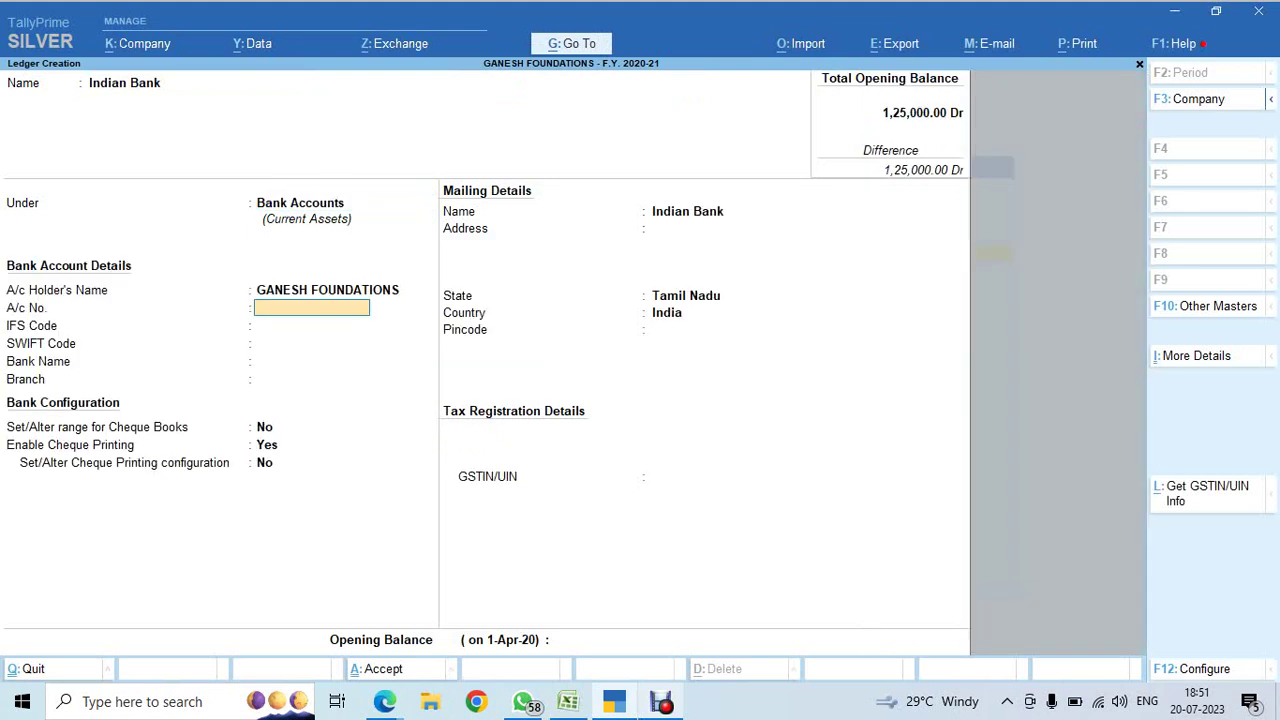
# - Enter the account number, IFS code IDIB0C00017, Indian Bank (India), branch CHETPET, and enable cheque ranges
pyautogui.press('Return')
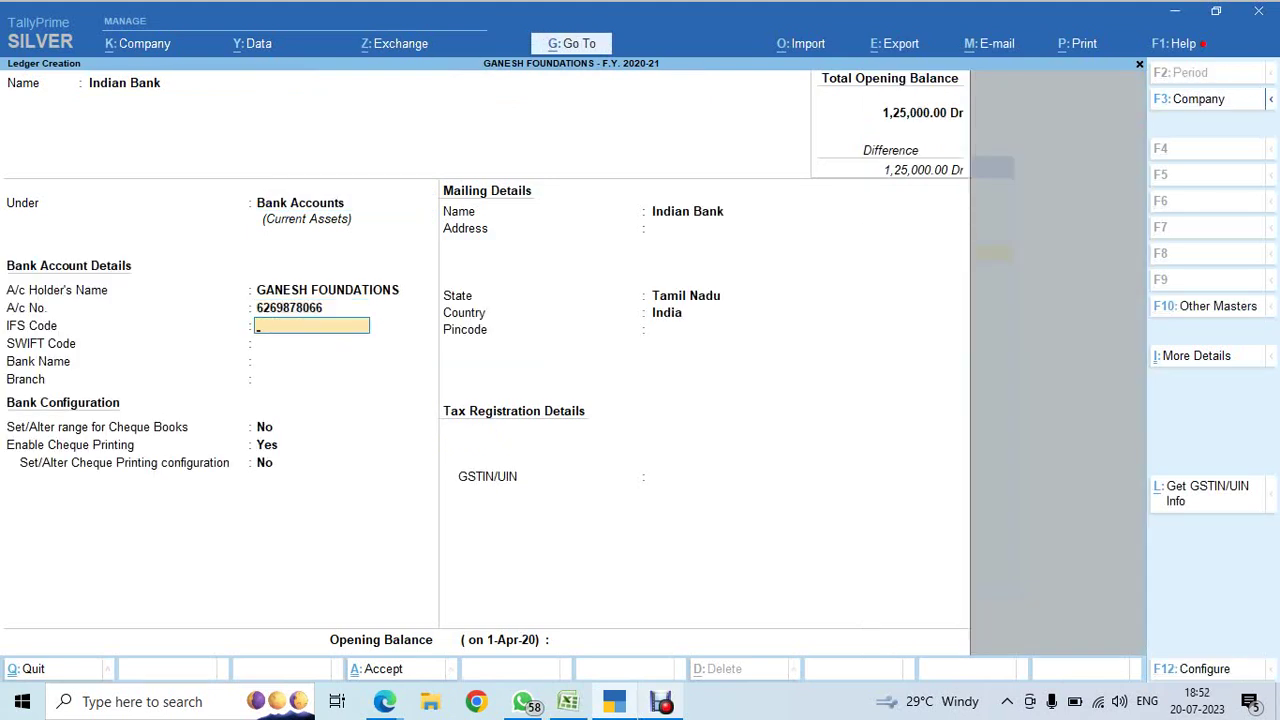
pyautogui.write('IDIB0C00017')
pyautogui.press('Return')
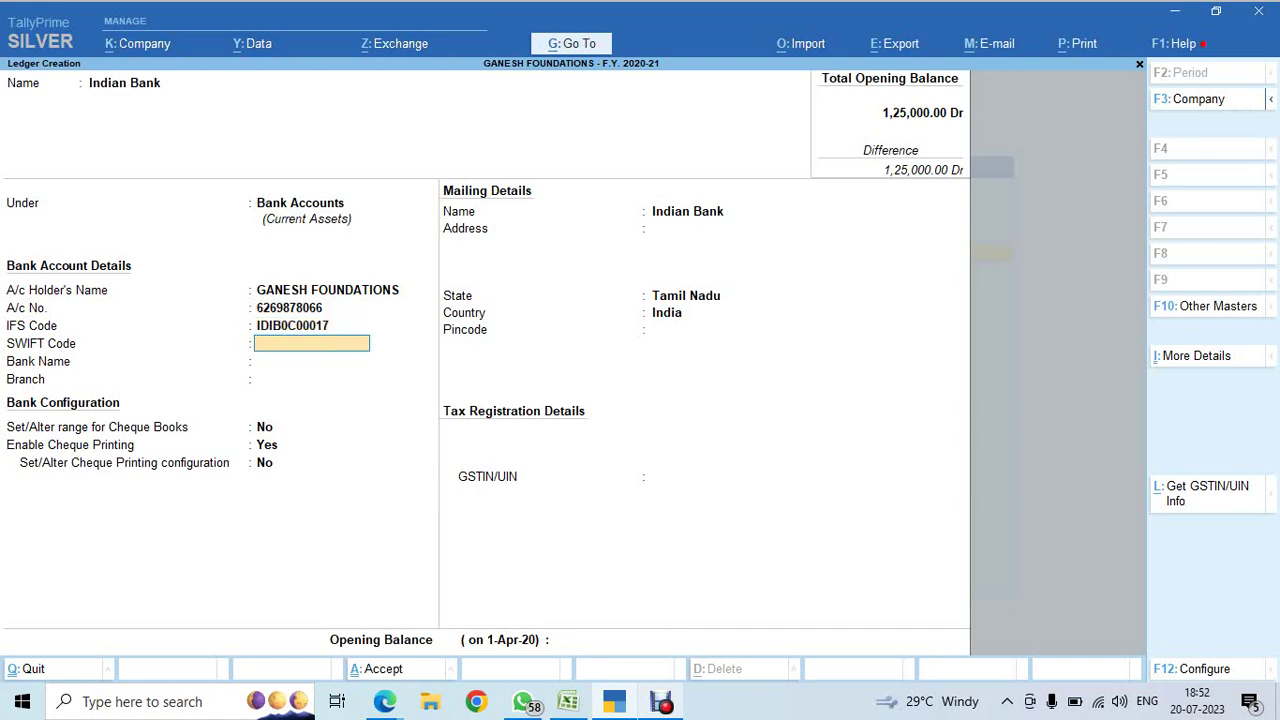
pyautogui.press('Return')
pyautogui.write('IND')
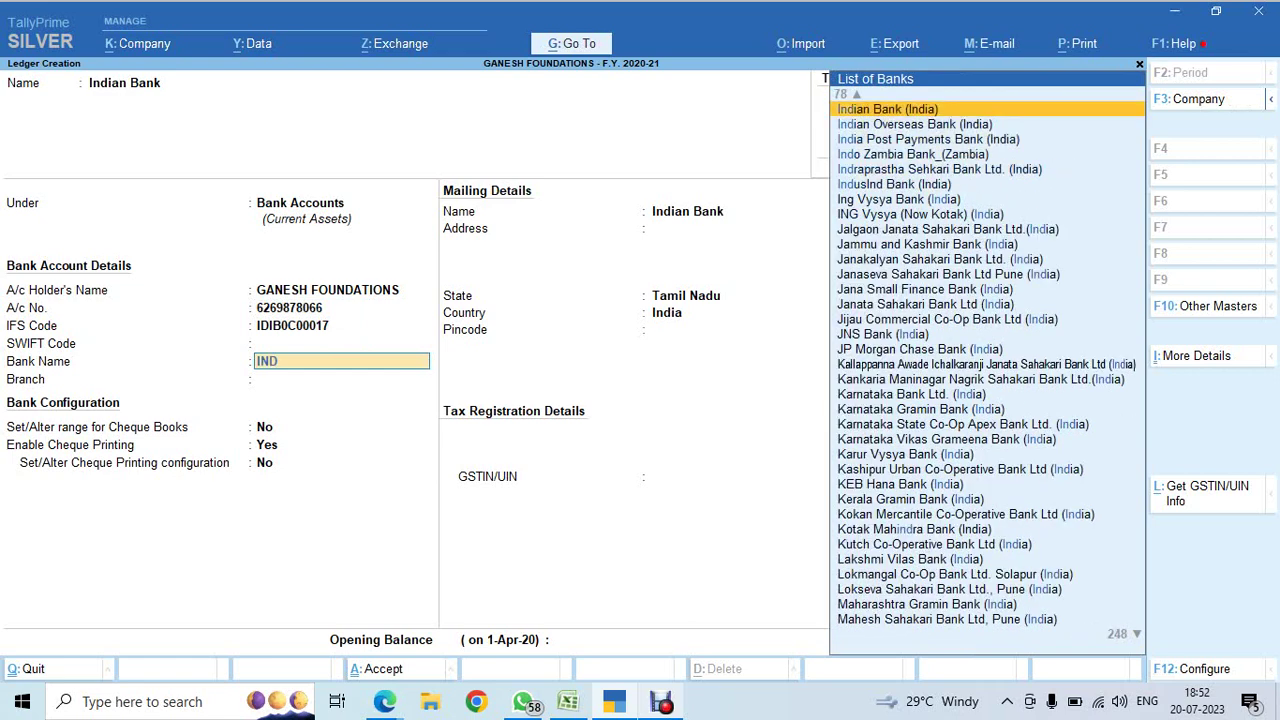
pyautogui.press('Return')
pyautogui.write('C')
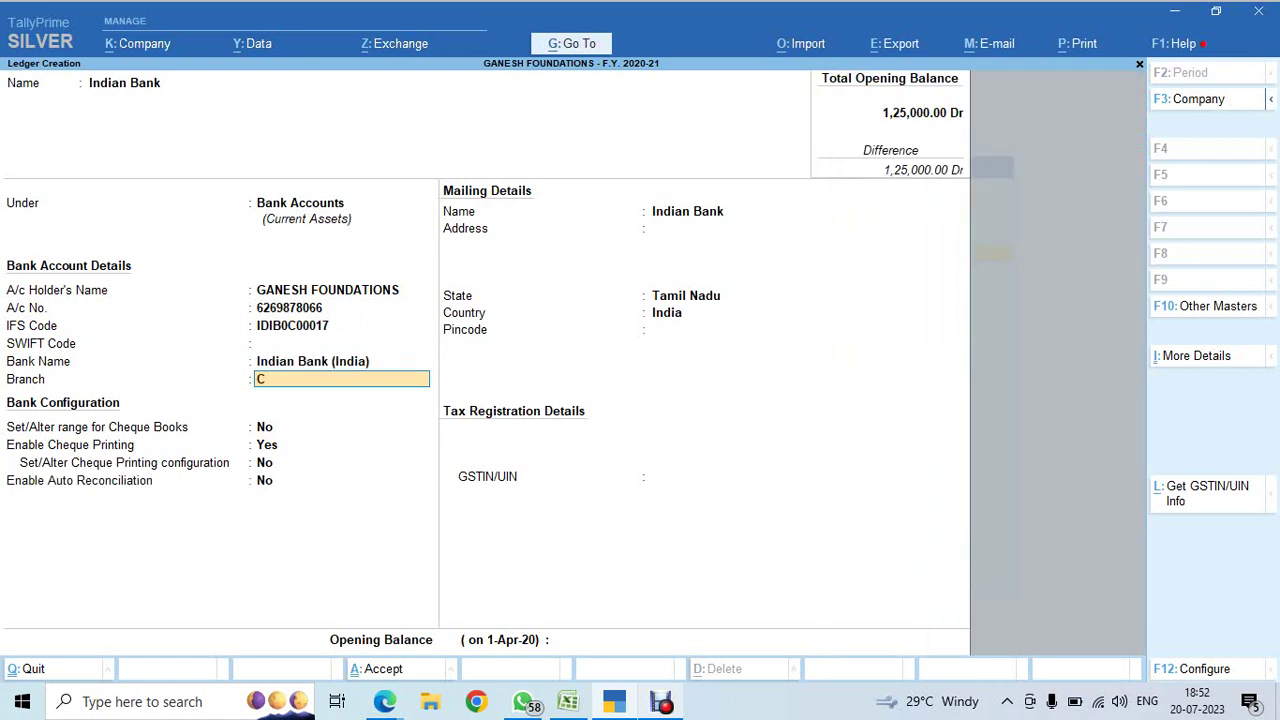
pyautogui.write('HETPET')
pyautogui.press('Return')
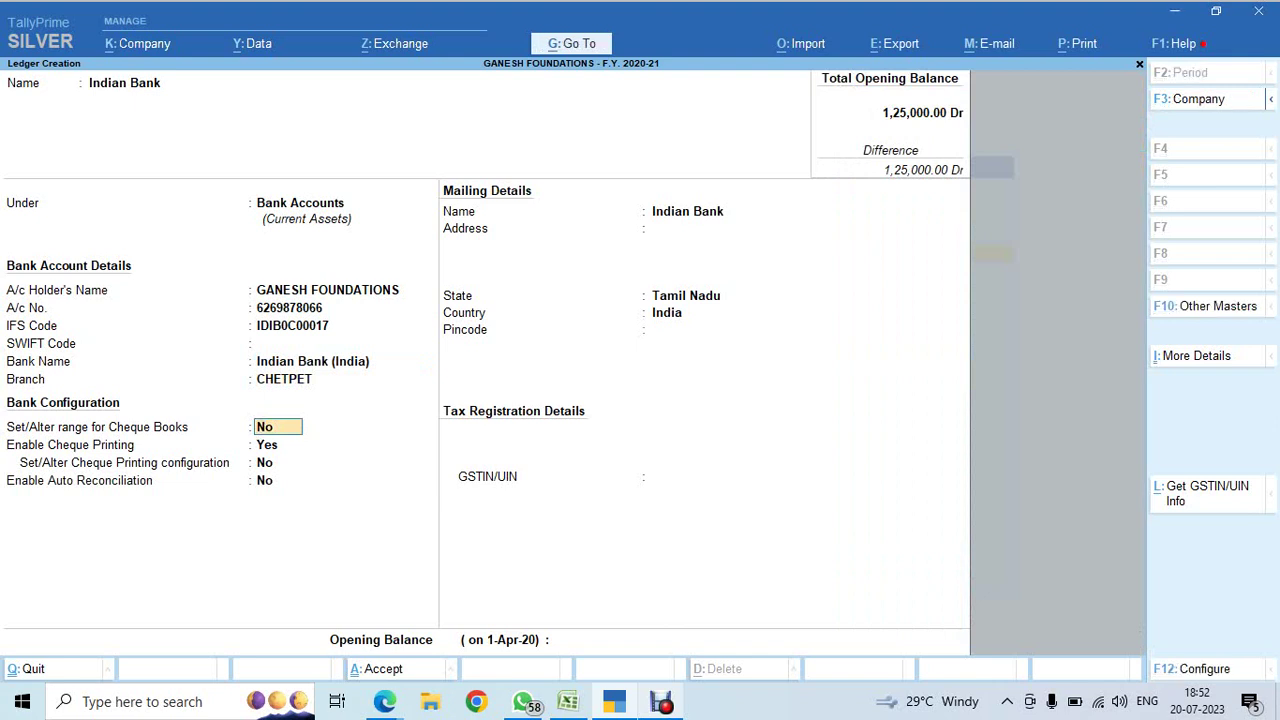
pyautogui.write('y')
pyautogui.press('Return')
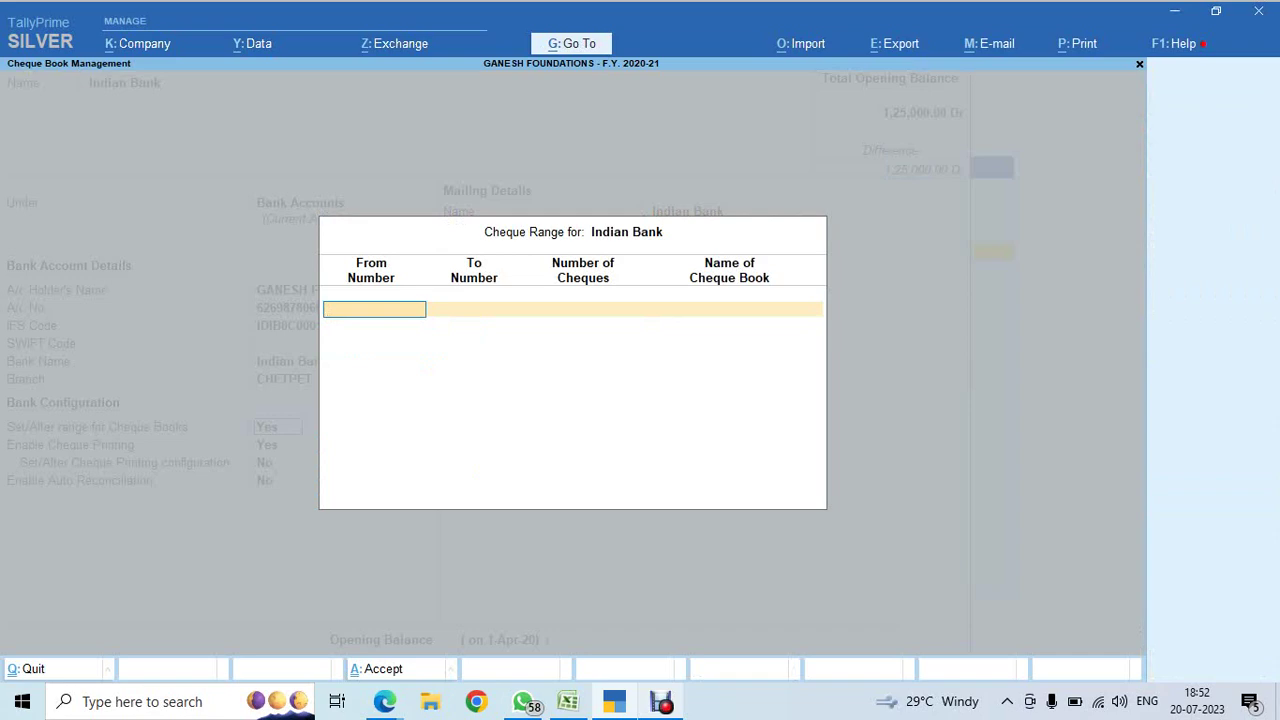
# - Set cheque range 120101 to 120200 (100 cheques) as BOOK NO: 1, keeping cheque printing enabled
pyautogui.write('12')
pyautogui.press('BackSpace')
pyautogui.press('BackSpace')
pyautogui.press('BackSpace')
pyautogui.press('Escape')
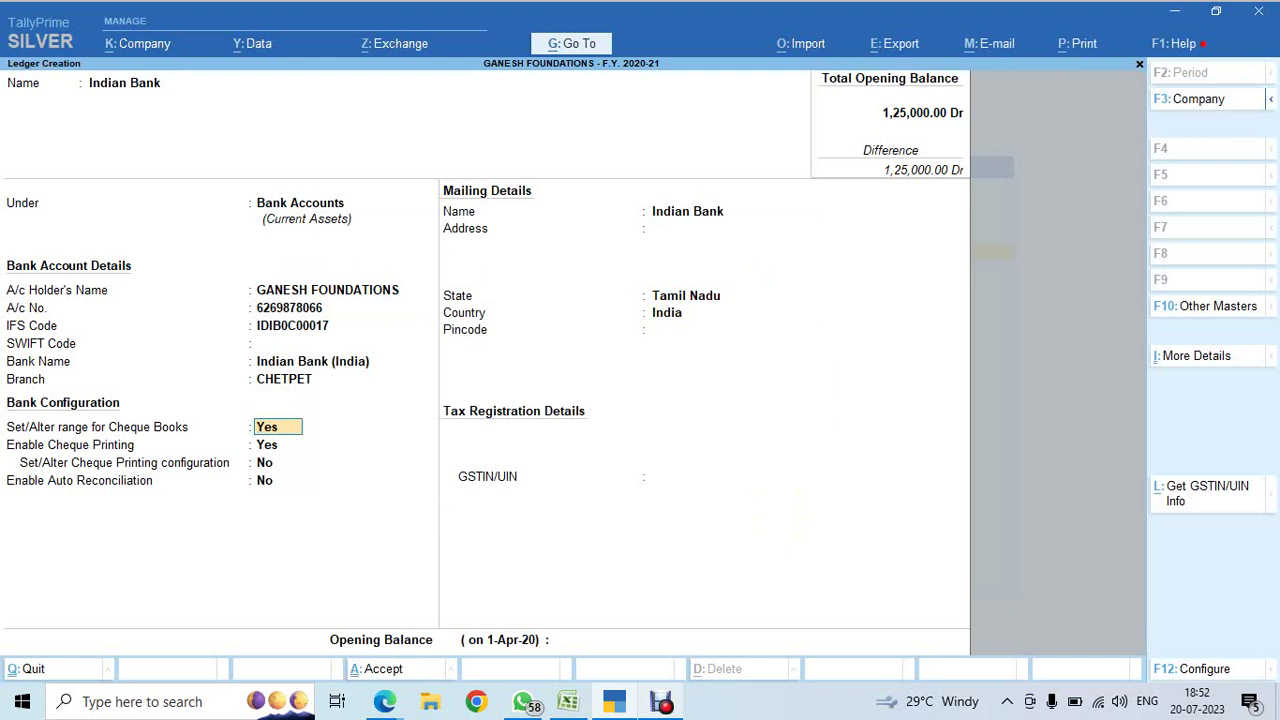
pyautogui.press('Return')
pyautogui.write('12')
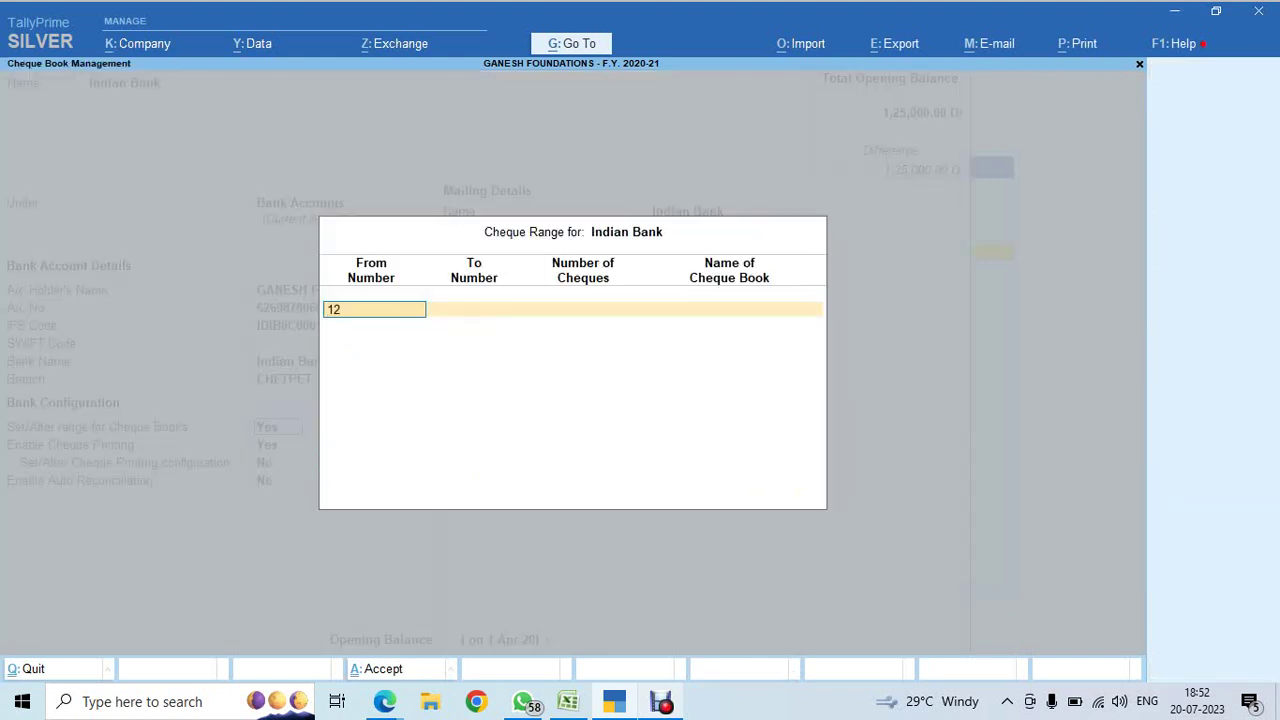
pyautogui.write('0101')
pyautogui.press('Return')
pyautogui.write('12')
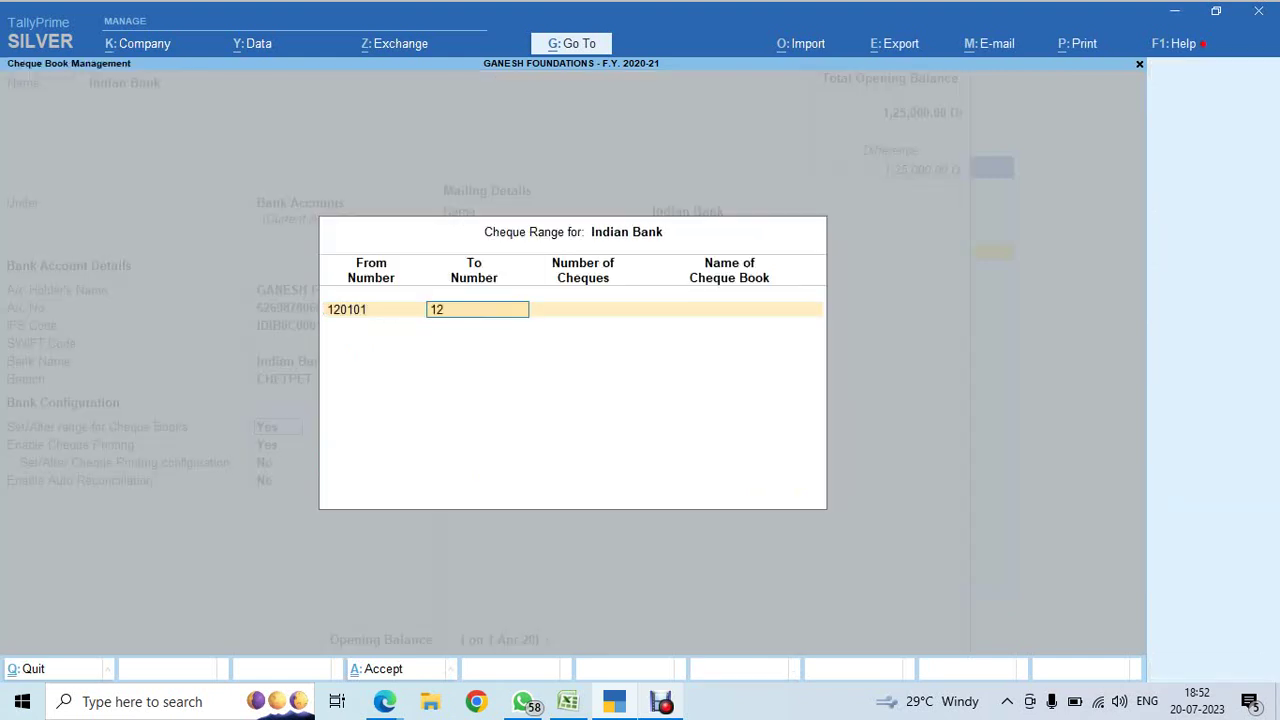
pyautogui.write('0200')
pyautogui.press('Return')
pyautogui.press('Return')
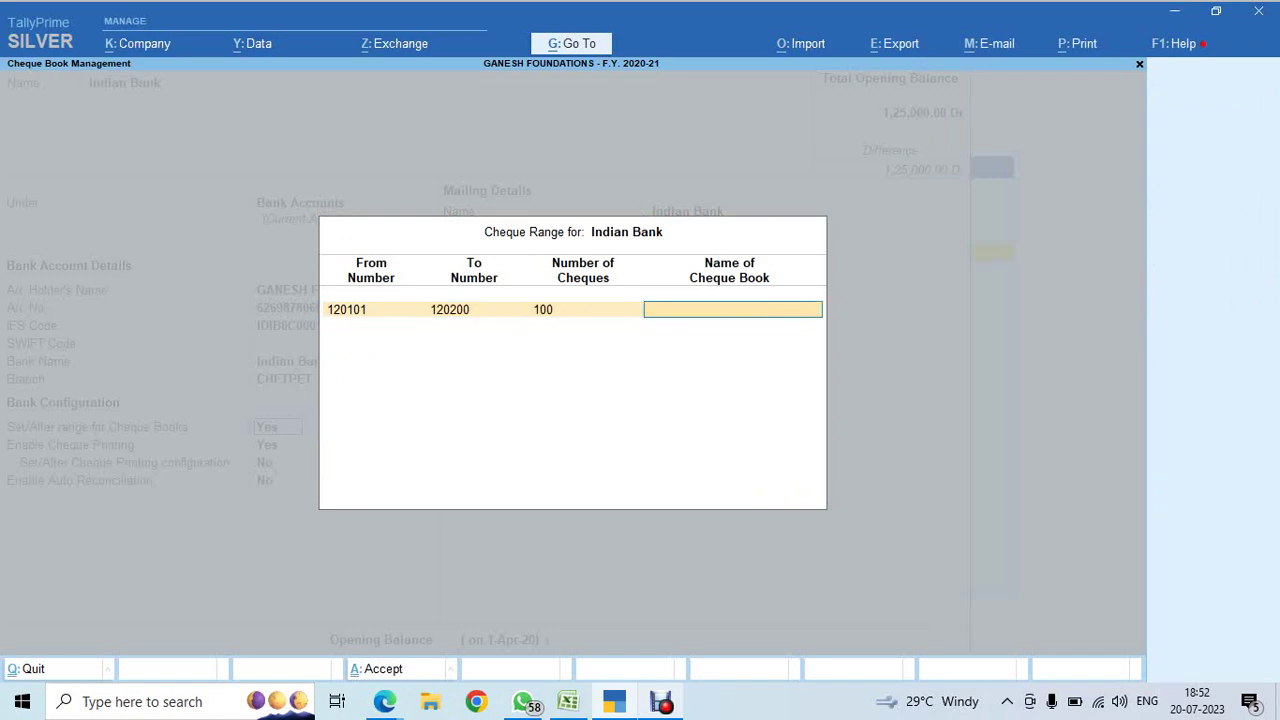
pyautogui.write('BOOK NO: 1')
pyautogui.press('Return')
pyautogui.press('Return')
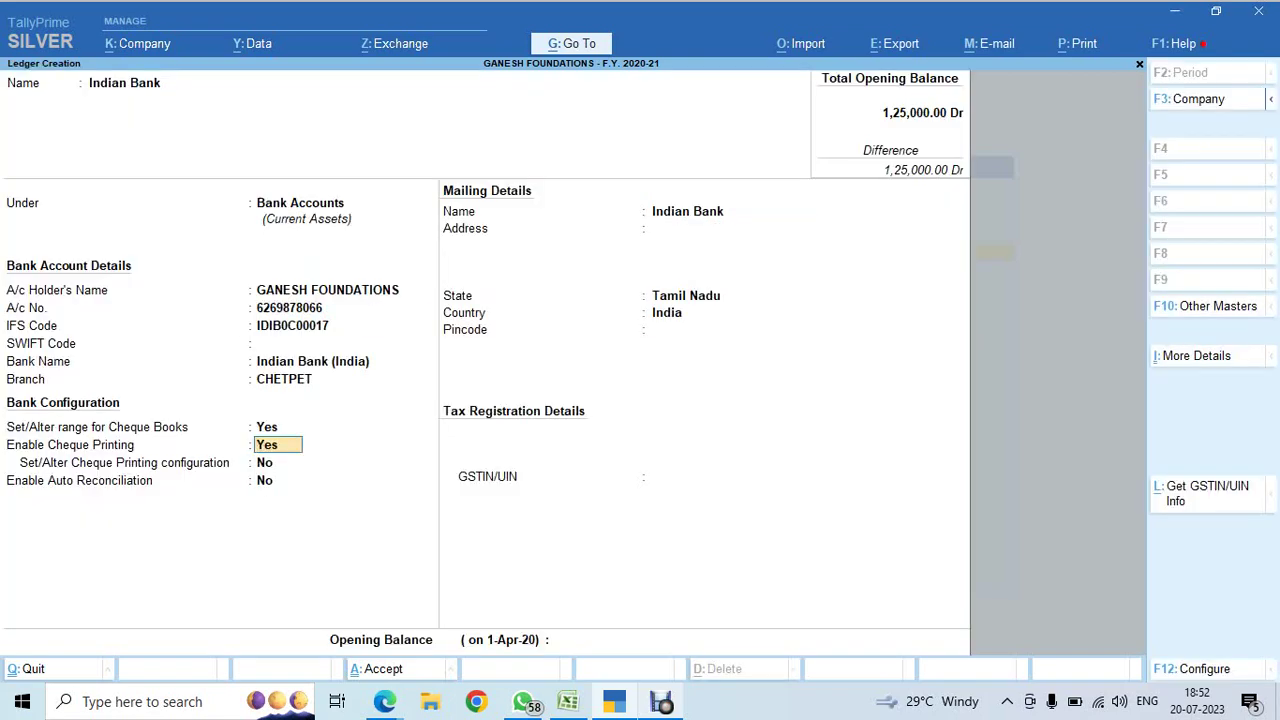
pyautogui.press('Return')
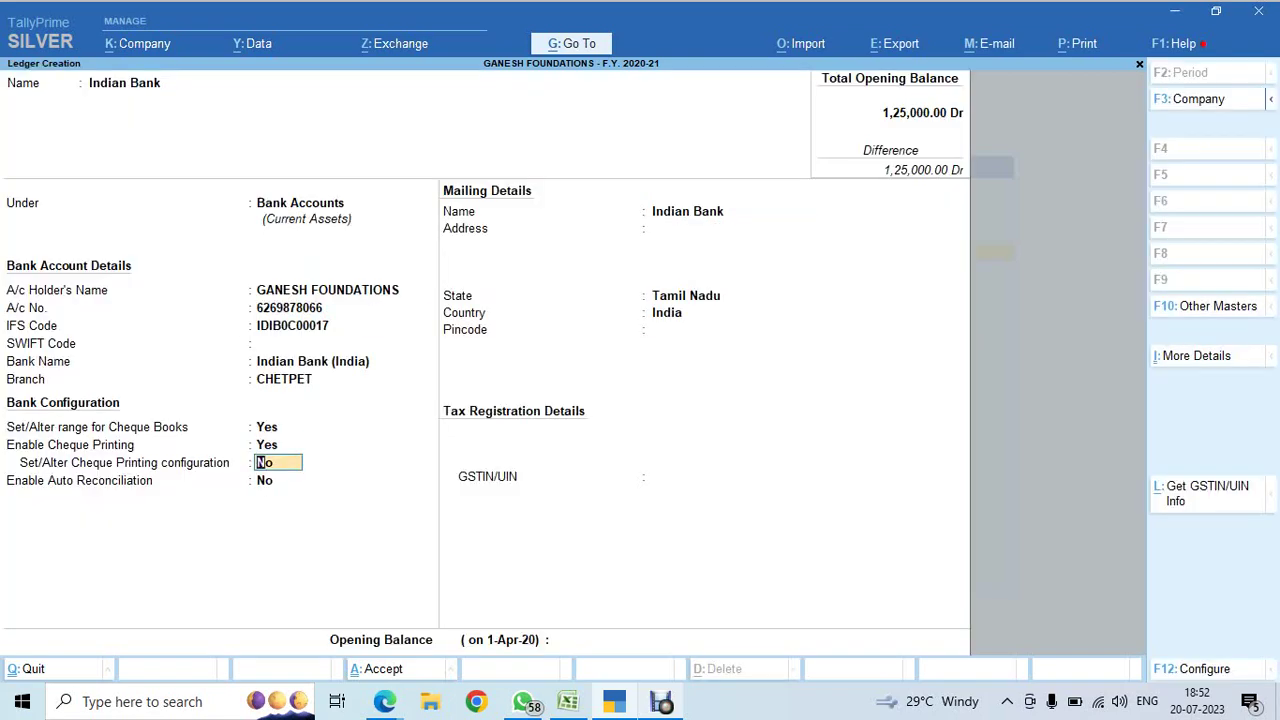
pyautogui.press('ctrl')
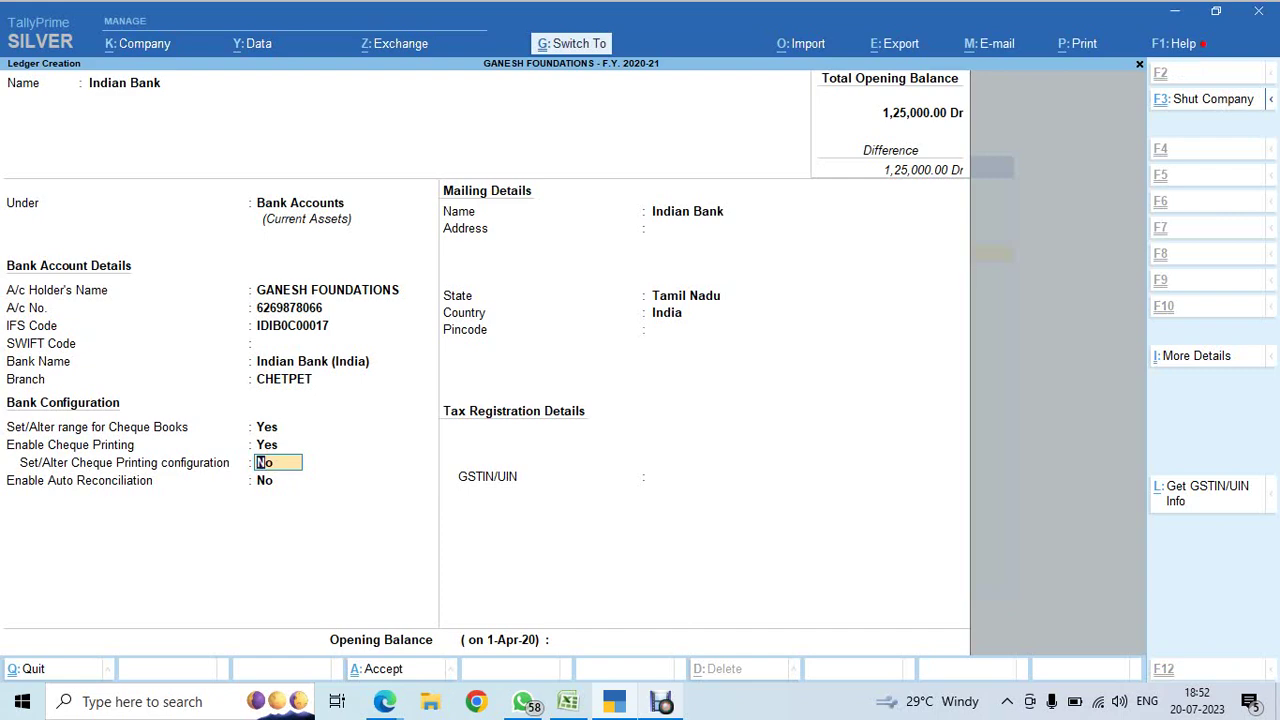
# - Save the Indian Bank ledger and copy its 250000 amount from the Excel sheet
pyautogui.hotkey('ctrl', 'a')
pyautogui.hotkey('alt', 'Tab')
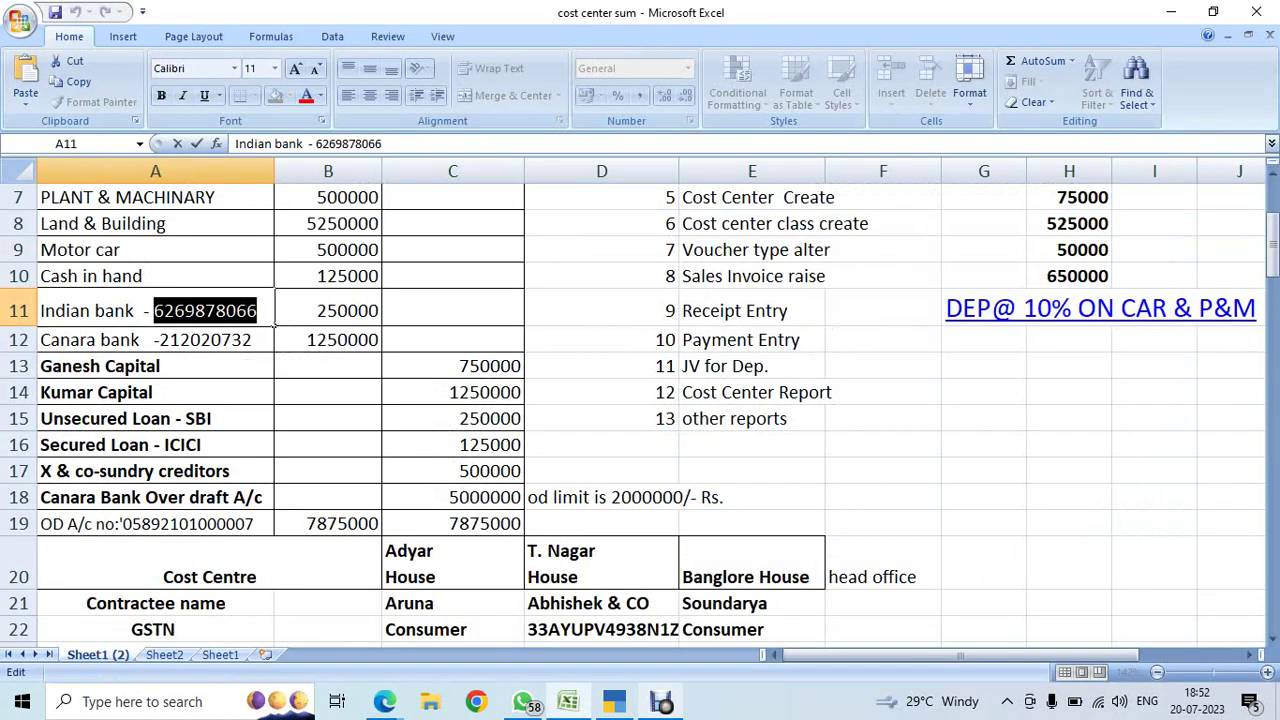
pyautogui.press('End')
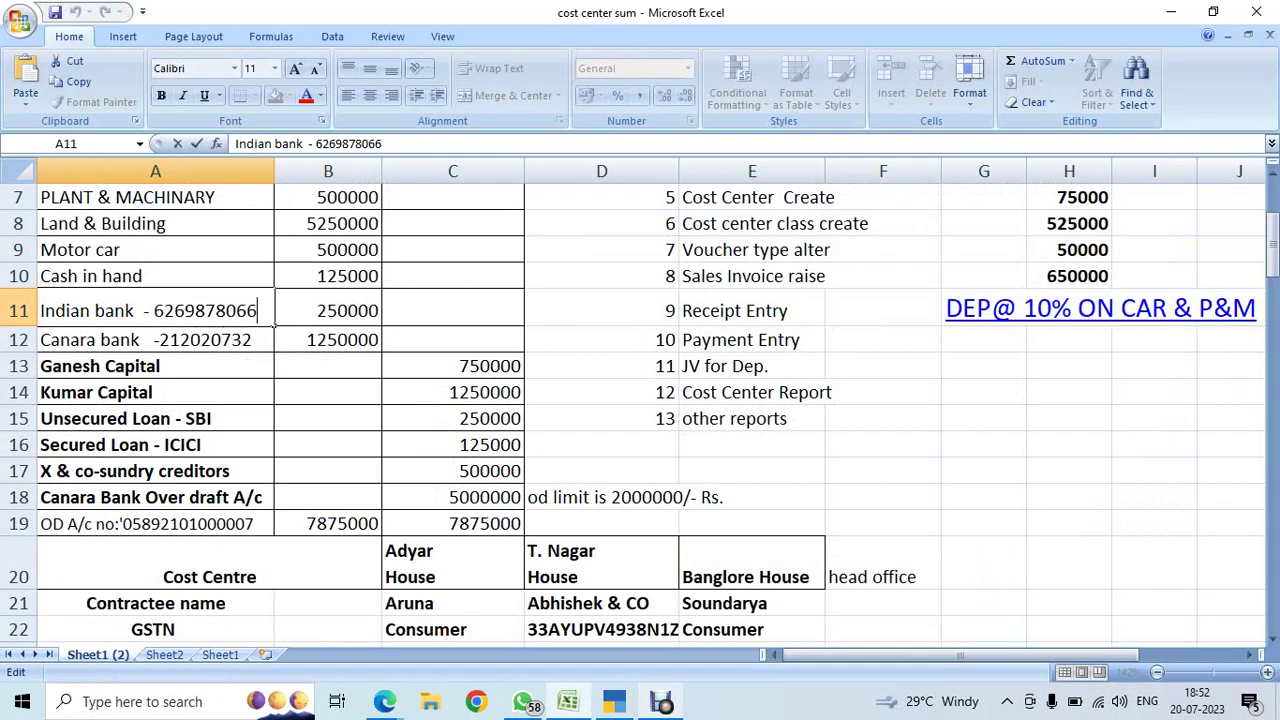
pyautogui.press('Return')
pyautogui.click(328, 310)
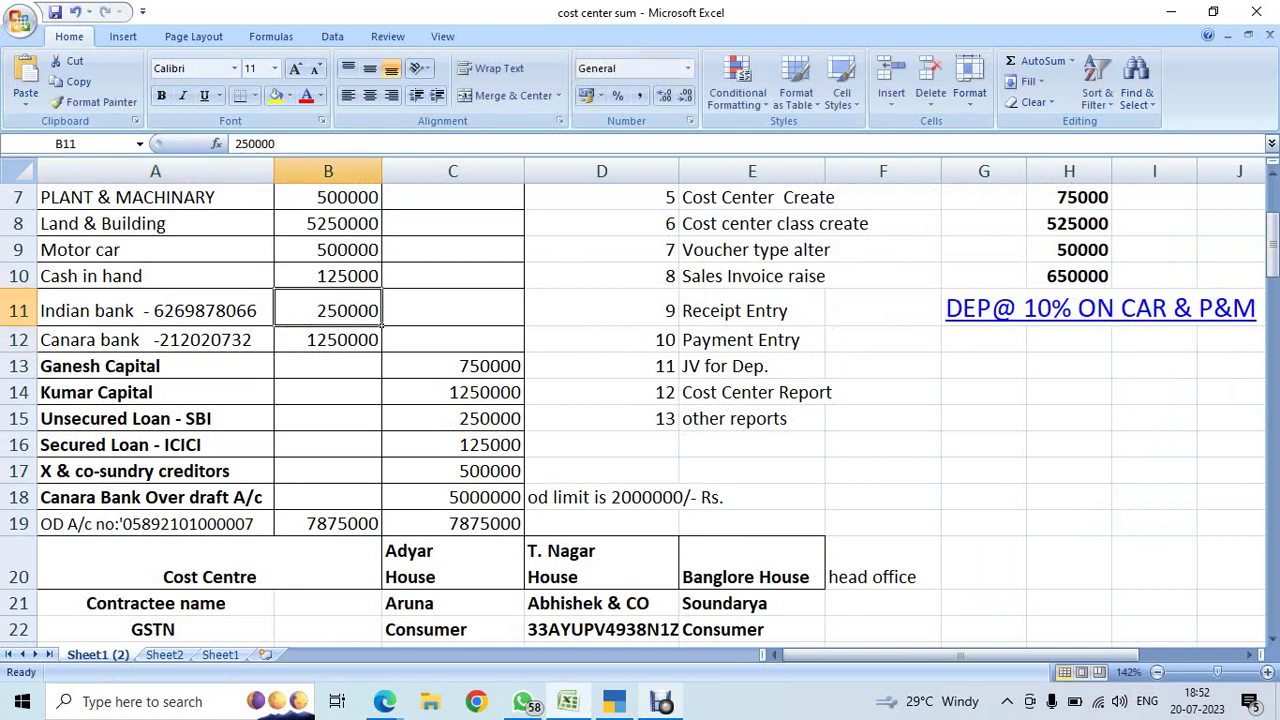
pyautogui.hotkey('ctrl', 'c')
pyautogui.hotkey('alt', 'Tab')
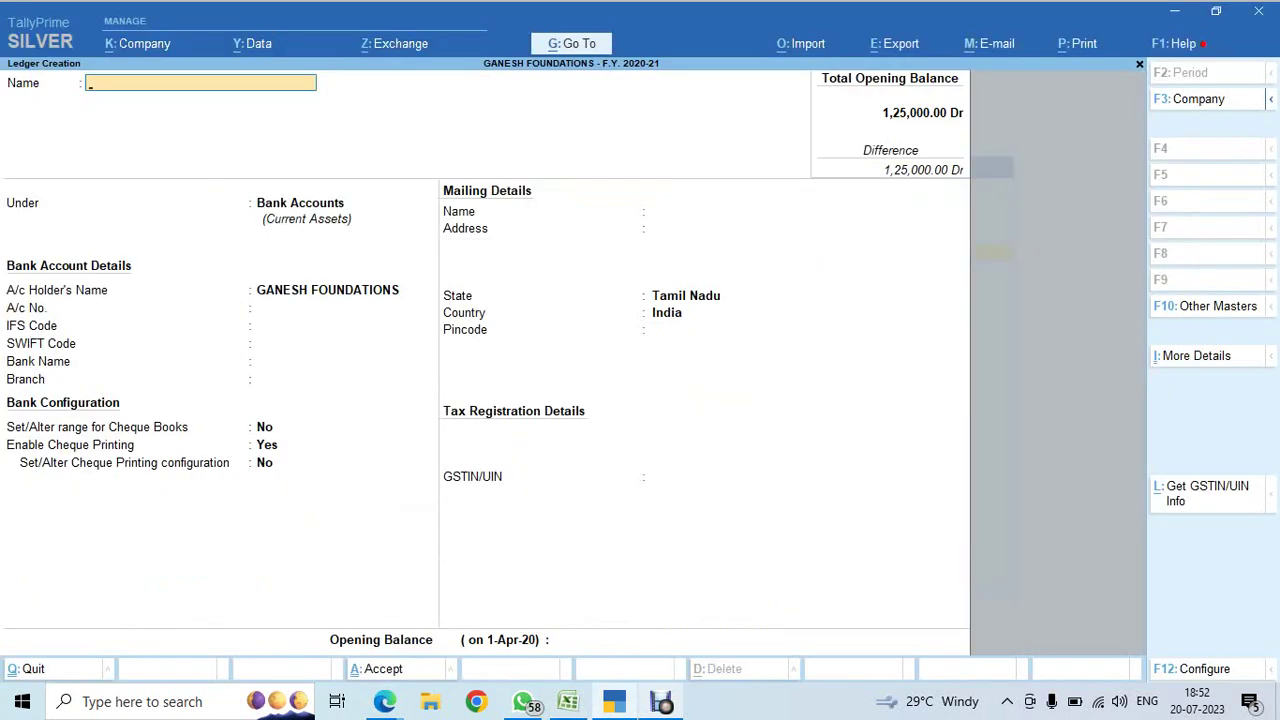
# - Return to the masters list and open the Indian Bank ledger for alteration
pyautogui.press('Escape')
pyautogui.press('Escape')
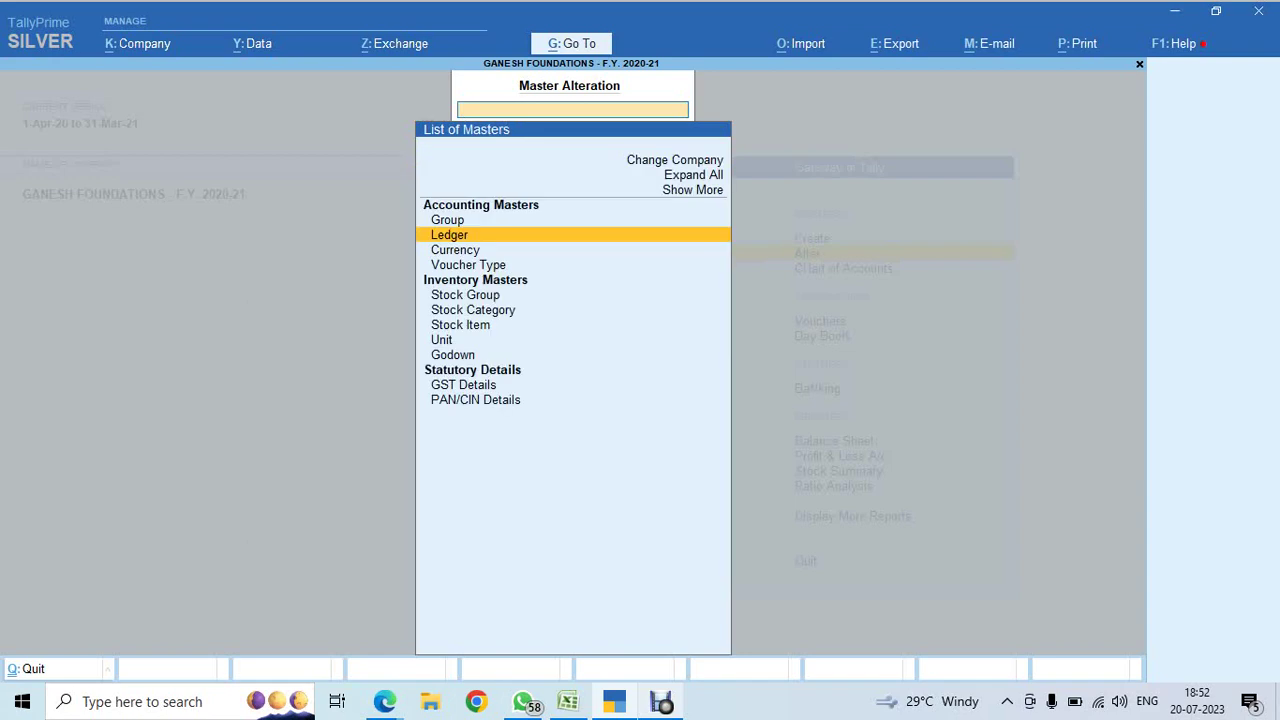
pyautogui.press('Escape')
pyautogui.press('Return')
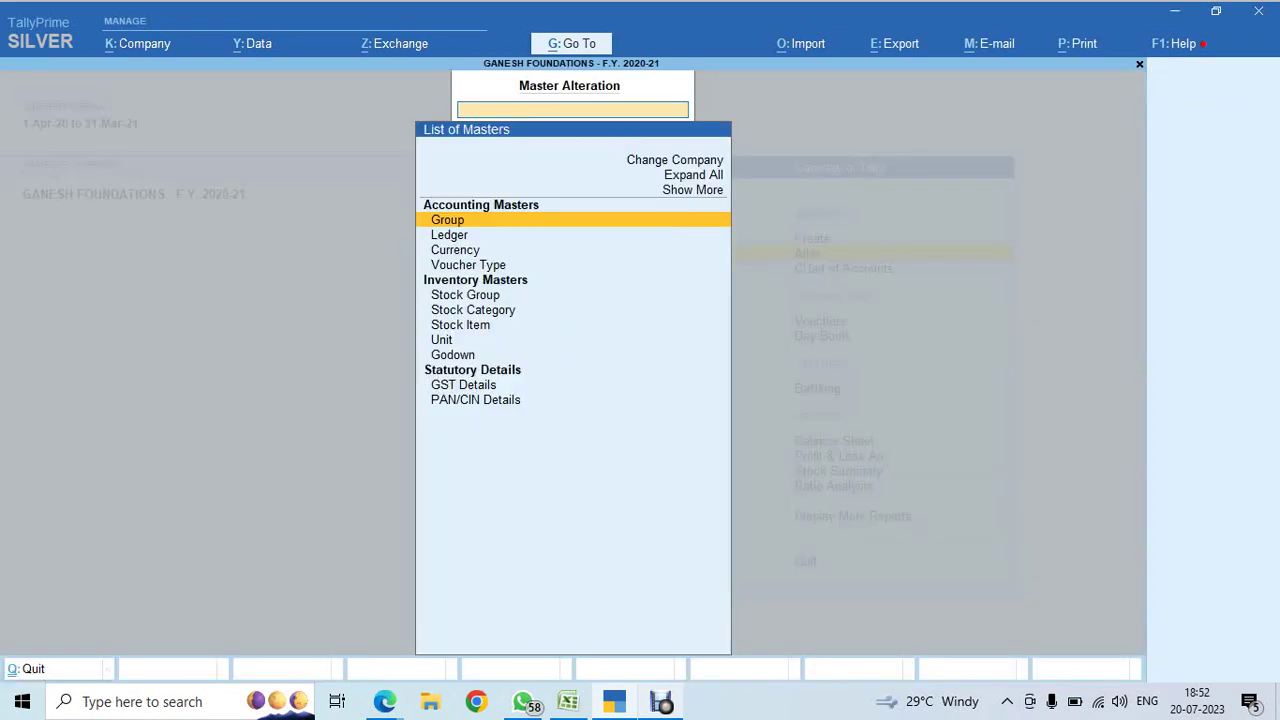
pyautogui.press('Down')
pyautogui.press('Return')
pyautogui.press('Down')
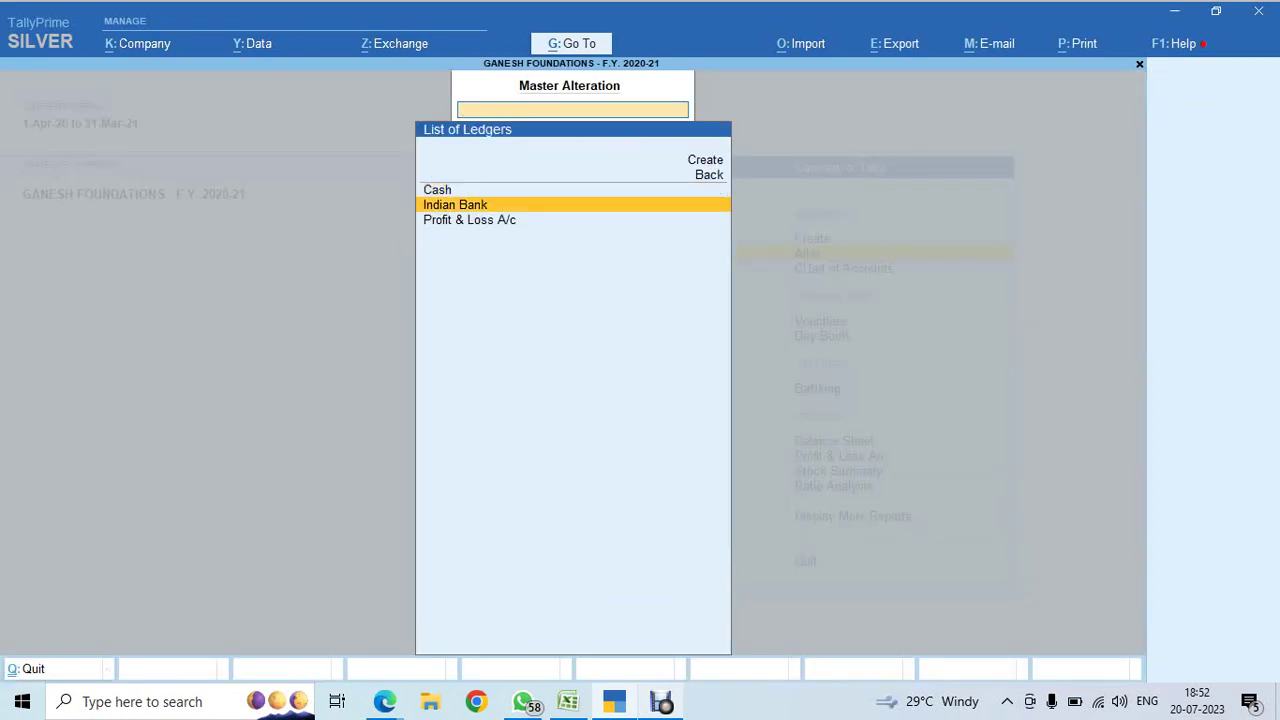
pyautogui.press('Return')
# - Give Indian Bank a 2,50,000 Dr opening balance and save the ledger
pyautogui.hotkey('ctrl', 'Down')
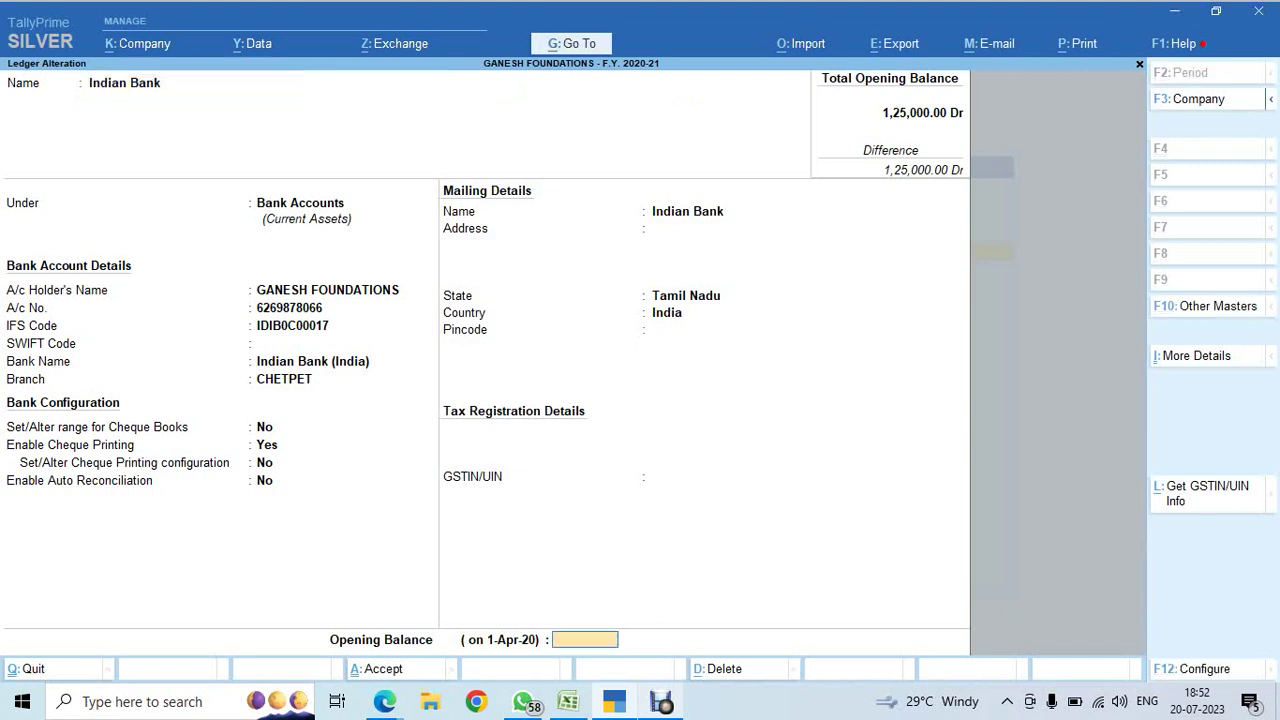
pyautogui.write('250000')
pyautogui.press('Return')
pyautogui.press('Return')
pyautogui.press('Return')
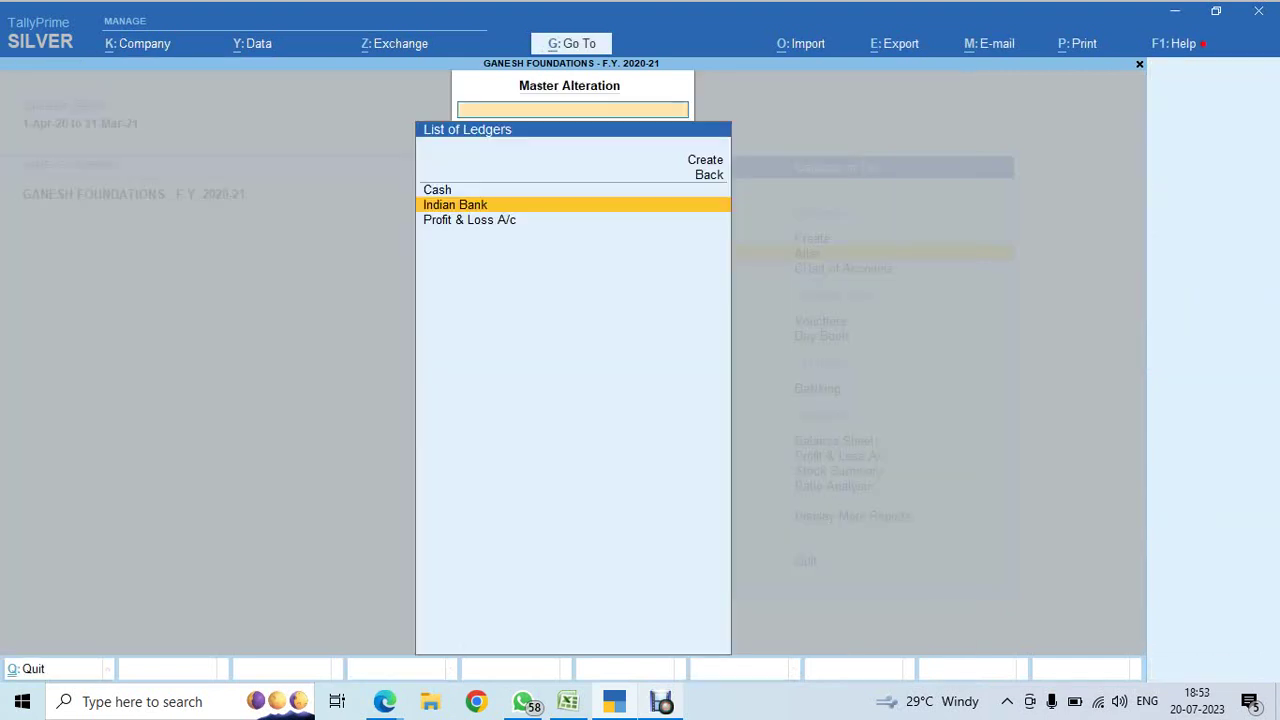
pyautogui.press('Up')
pyautogui.press('Up')
pyautogui.press('Up')
pyautogui.press('Return')
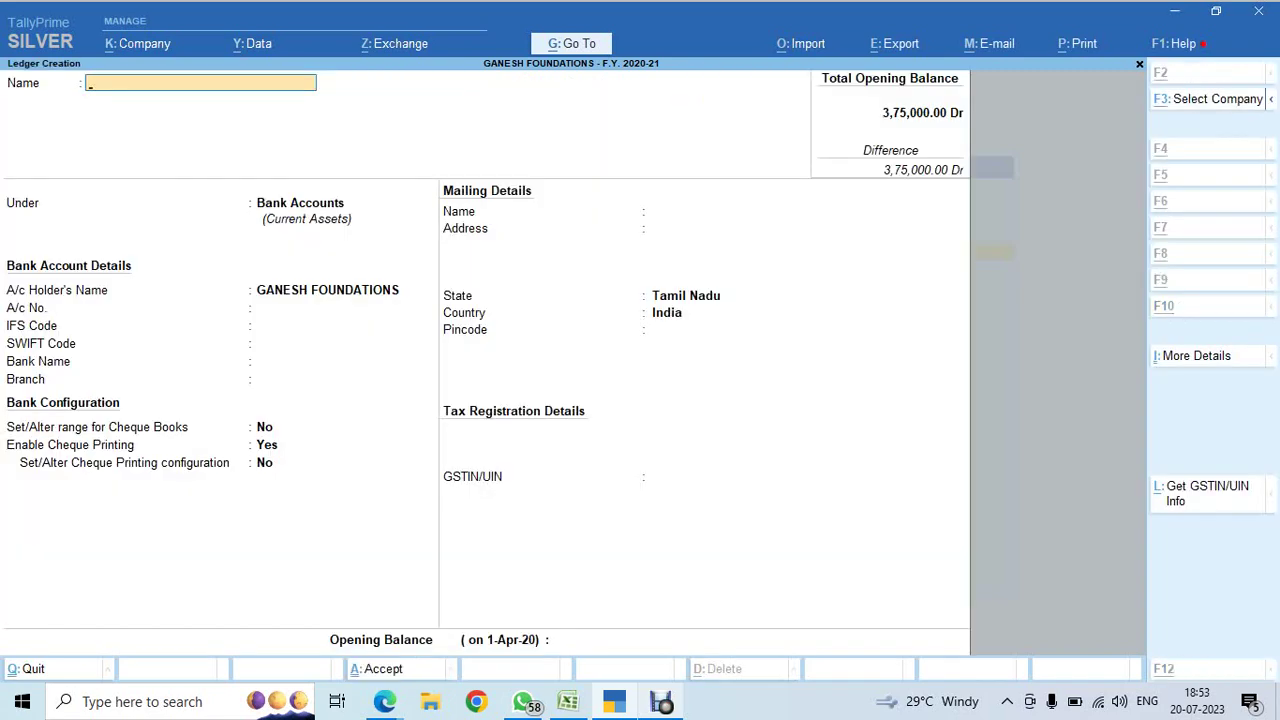
pyautogui.hotkey('alt', 'Tab')
# - Copy the account number digits from the Canara bank cell in column A
pyautogui.press('Escape')
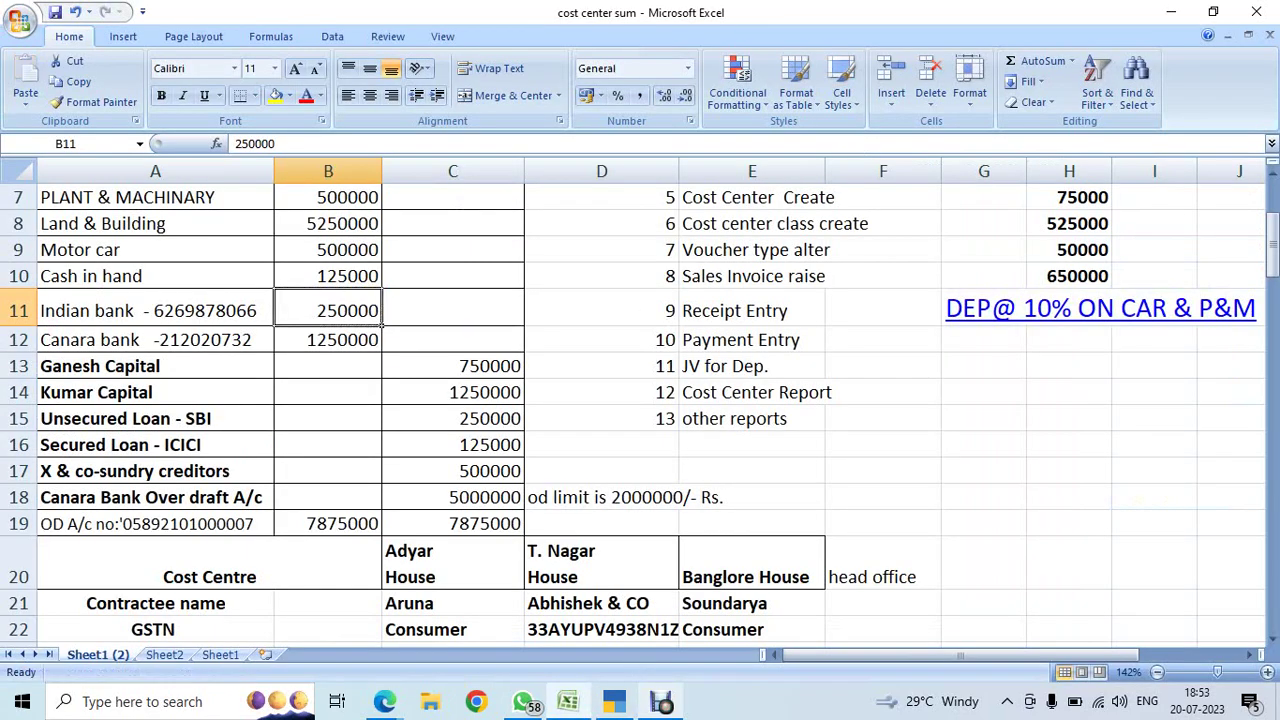
pyautogui.press('Left')
pyautogui.press('Down')
pyautogui.press('Down')
pyautogui.press('Down')
pyautogui.press('Down')
pyautogui.press('Down')
pyautogui.press('Down')
pyautogui.press('Down')
pyautogui.press('Down')
pyautogui.press('Down')
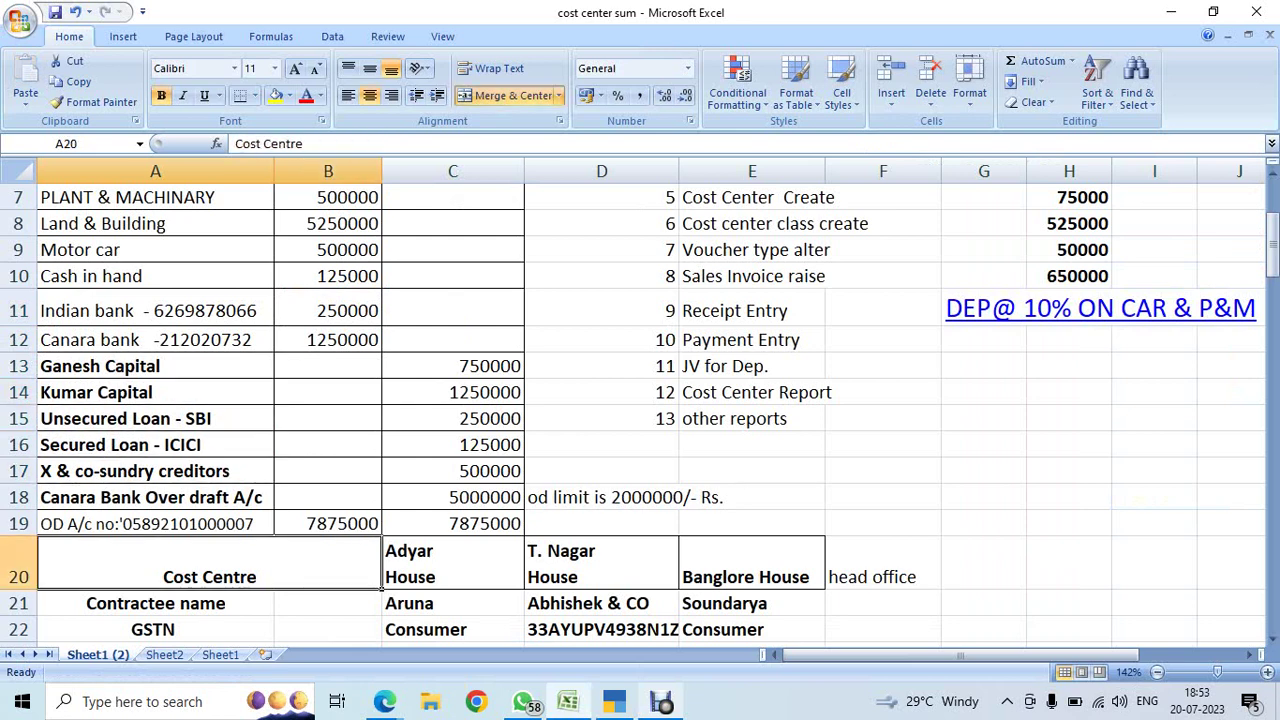
pyautogui.press('Up')
pyautogui.press('Up')
pyautogui.press('Up')
pyautogui.press('Up')
pyautogui.press('Up')
pyautogui.press('Up')
pyautogui.press('Up')
pyautogui.press('Up')
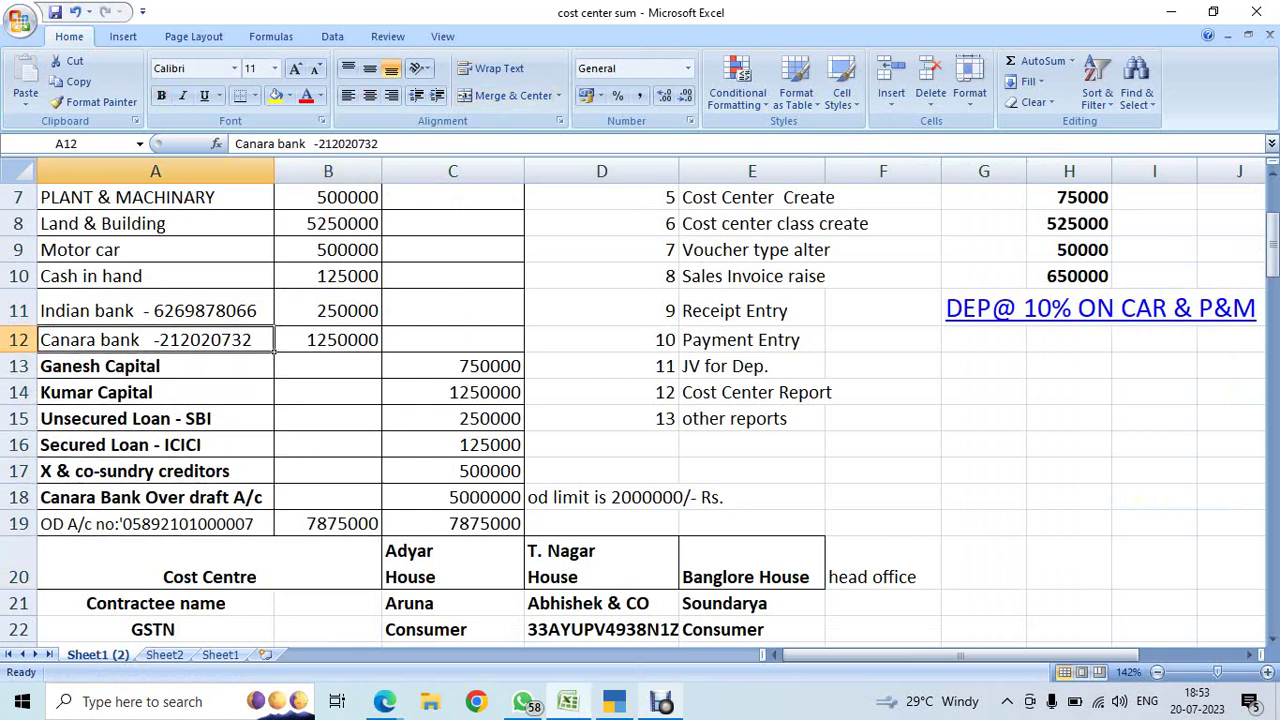
pyautogui.press('F2')
pyautogui.hotkey('shift', 'Left')
pyautogui.hotkey('shift', 'Left')
pyautogui.hotkey('shift', 'Left')
pyautogui.hotkey('shift', 'Left')
pyautogui.hotkey('shift', 'Left')
pyautogui.hotkey('shift', 'Left')
pyautogui.hotkey('shift', 'Left')
pyautogui.hotkey('shift', 'Left')
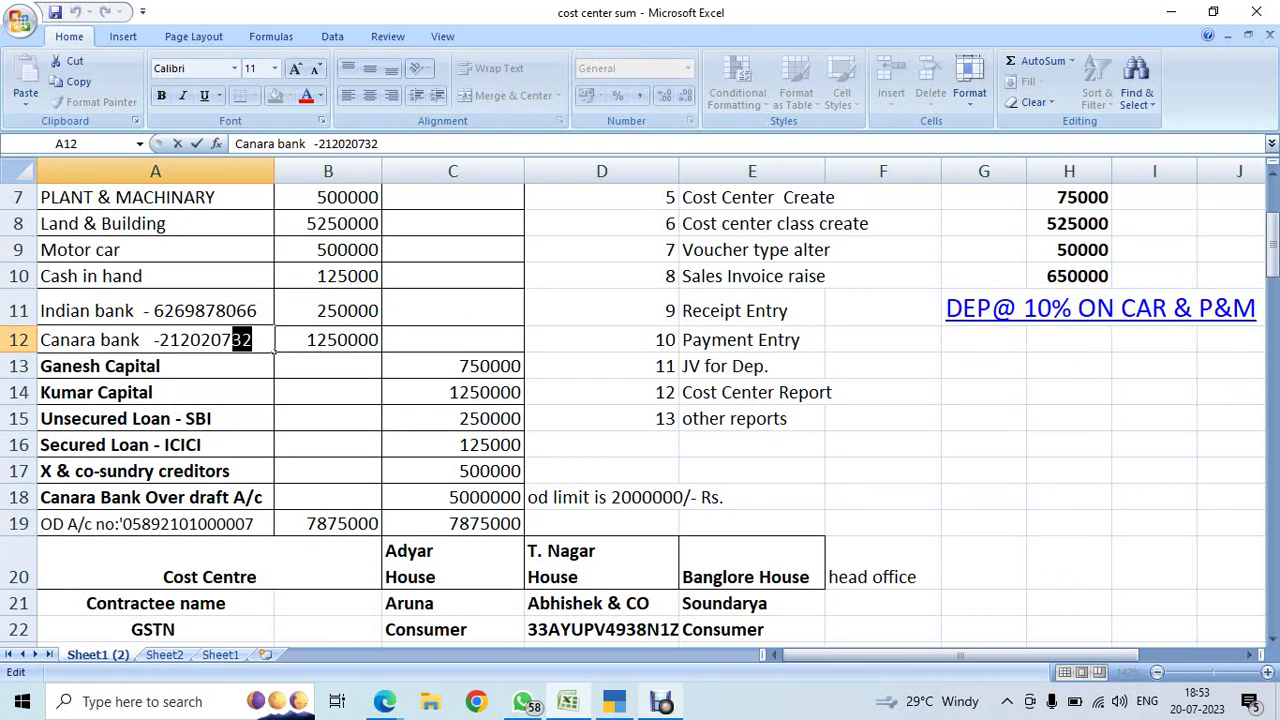
pyautogui.hotkey('shift', 'Left')
pyautogui.hotkey('ctrl', 'c')
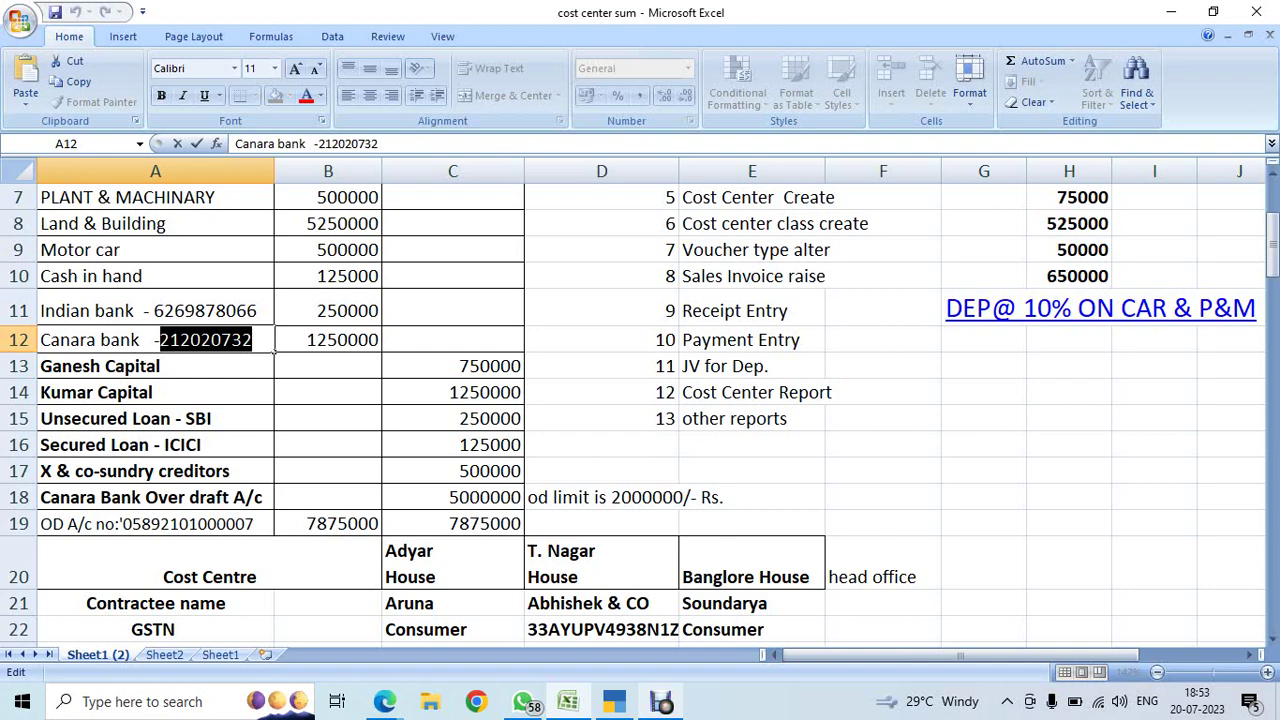
pyautogui.hotkey('alt', 'Tab')
# - Name the new ledger CANARA BANK and enter its bank account number
pyautogui.write('CA')
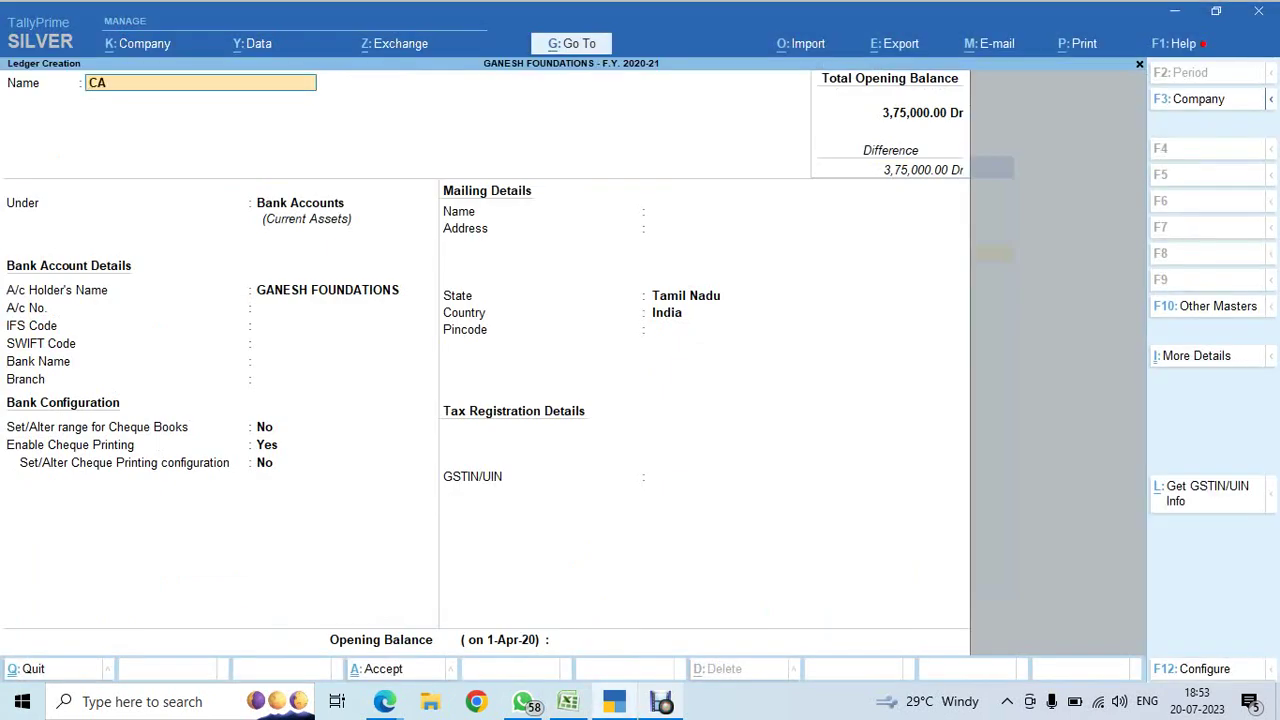
pyautogui.write('NARA BANK')
pyautogui.press('Return')
pyautogui.press('Return')
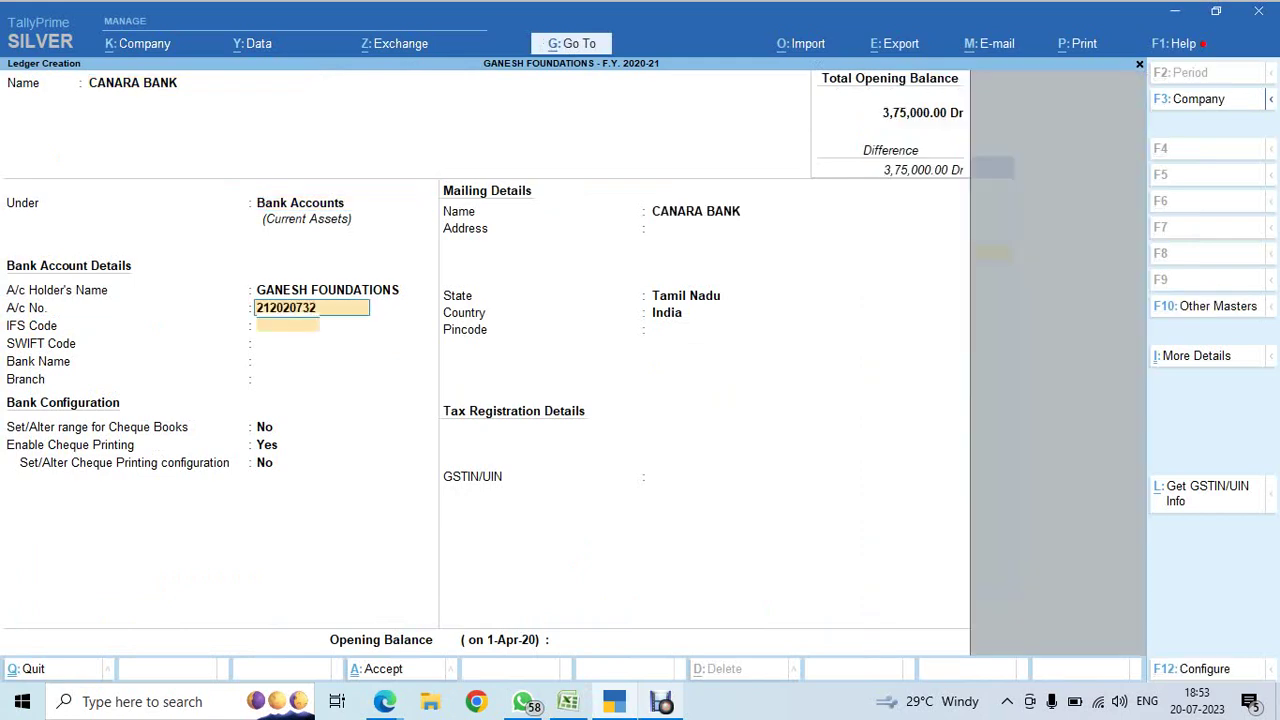
pyautogui.press('Return')
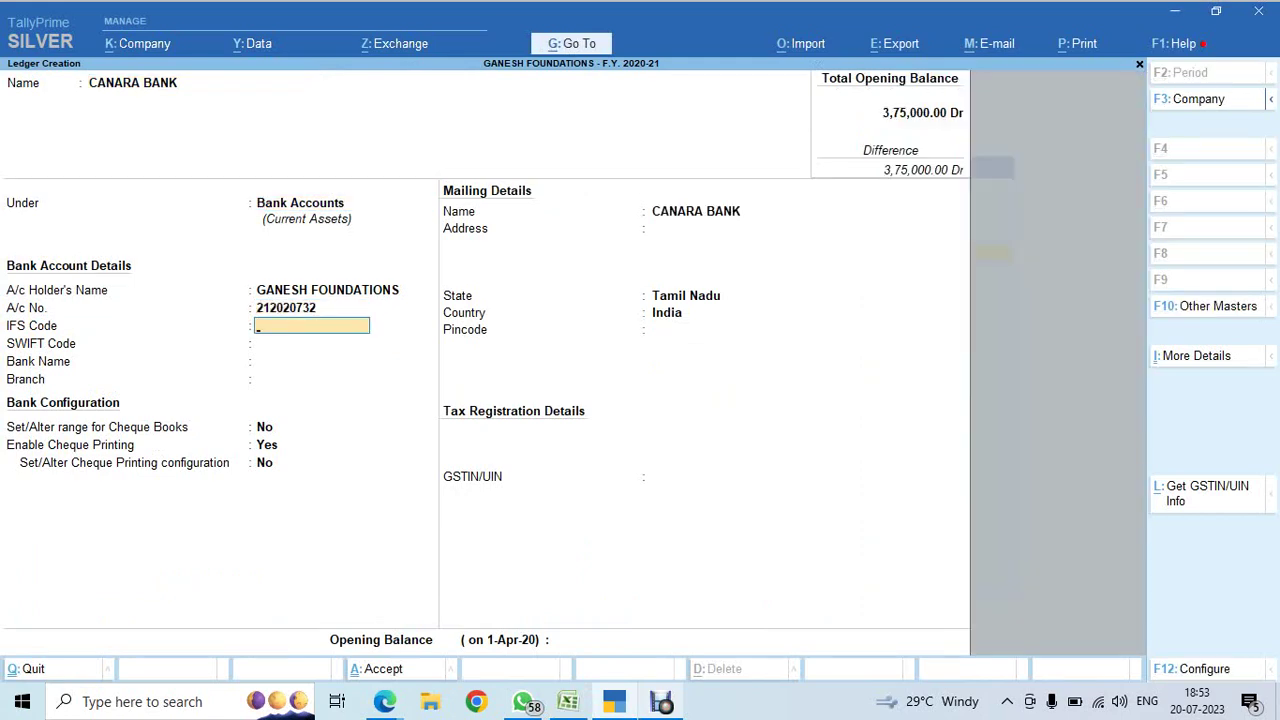
# - Set IFS code CACB000C17, bank Canara Bank (India), branch EGMORE, and save the ledger
pyautogui.write('CACB000C17')
pyautogui.press('Return')
pyautogui.press('Return')
pyautogui.press('Return')
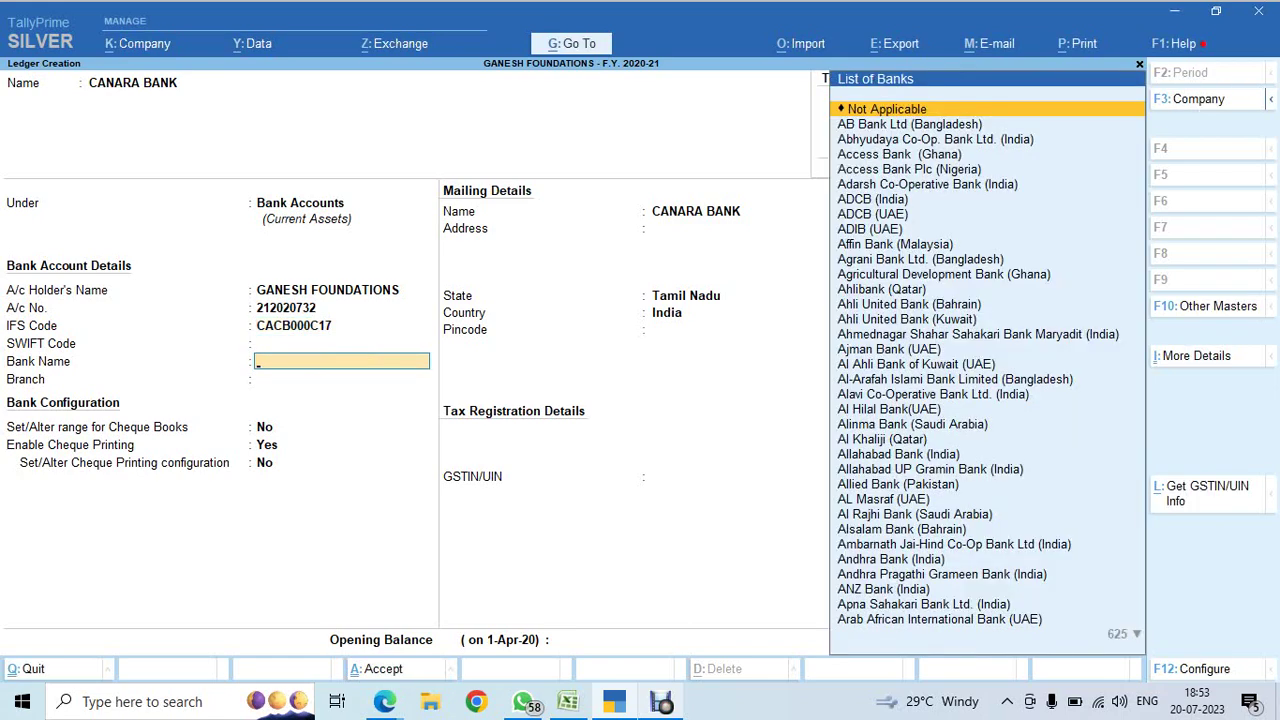
pyautogui.write('CANAR')
pyautogui.press('Return')
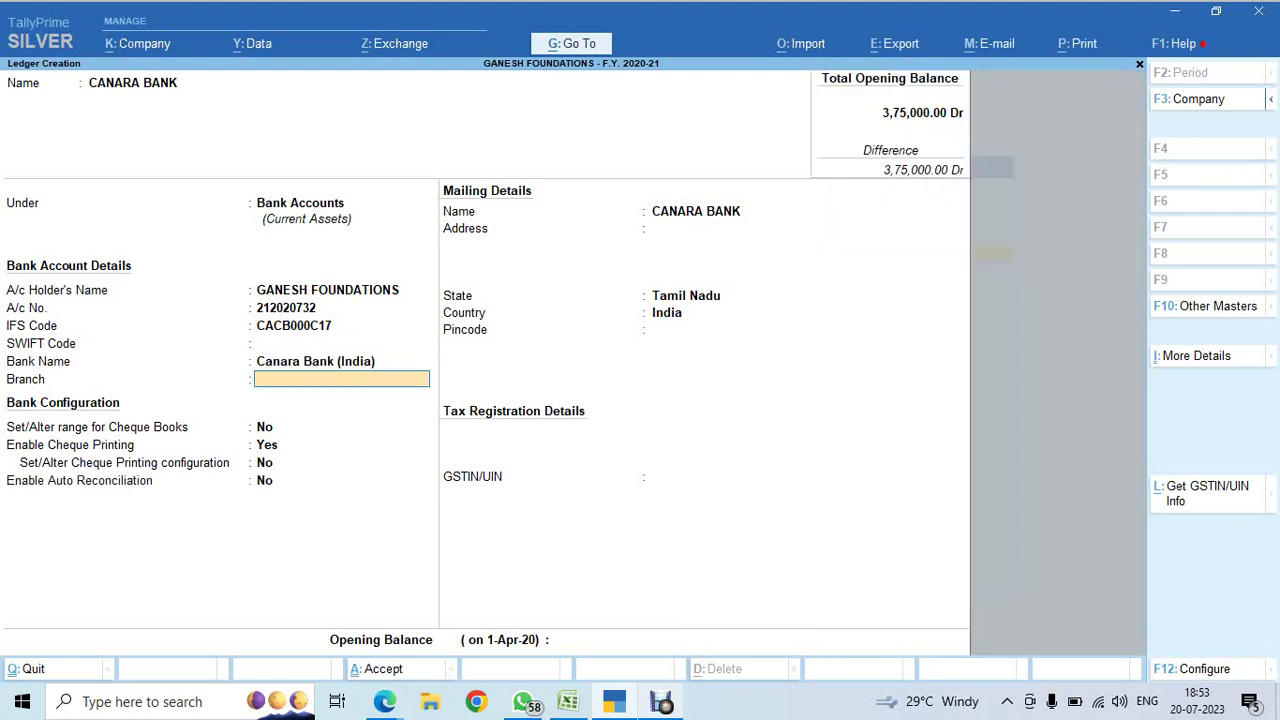
pyautogui.write('EGMORE')
pyautogui.press('Return')
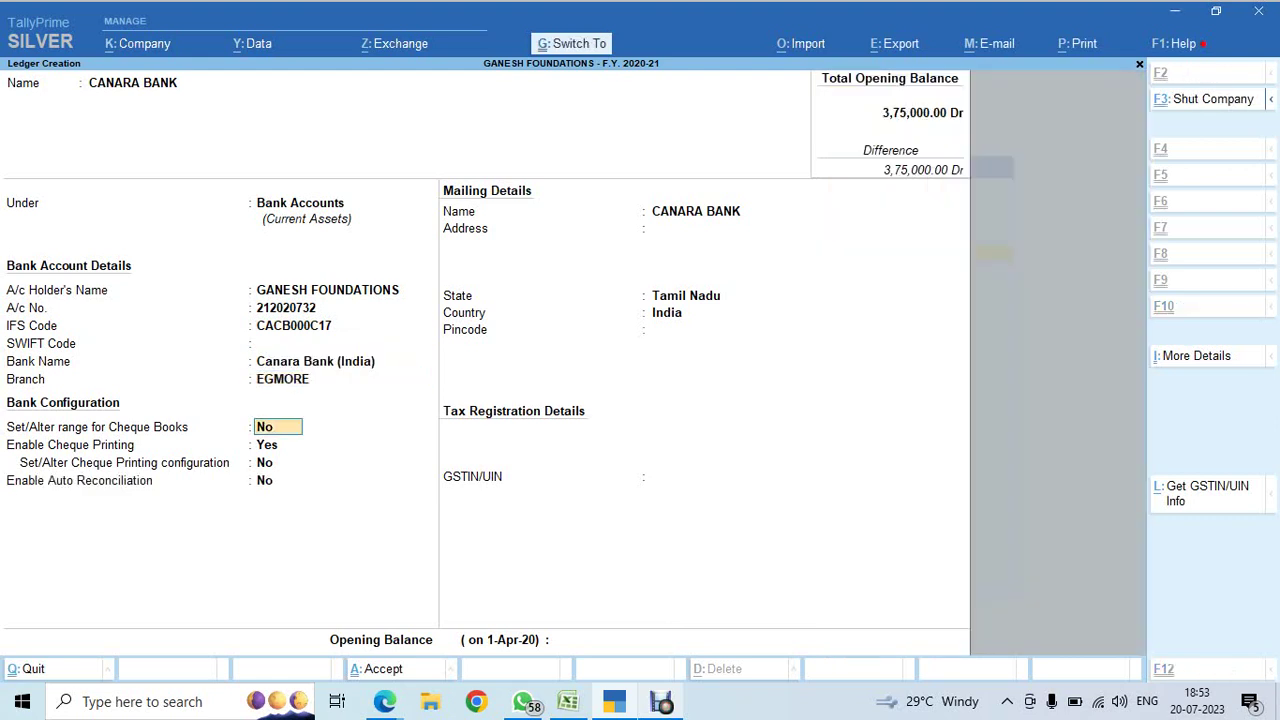
pyautogui.hotkey('ctrl', 'a')
# - Select the overdraft account number in Excel cell A19, then return to TallyPrime's blank ledger form
pyautogui.hotkey('alt', 'Tab')
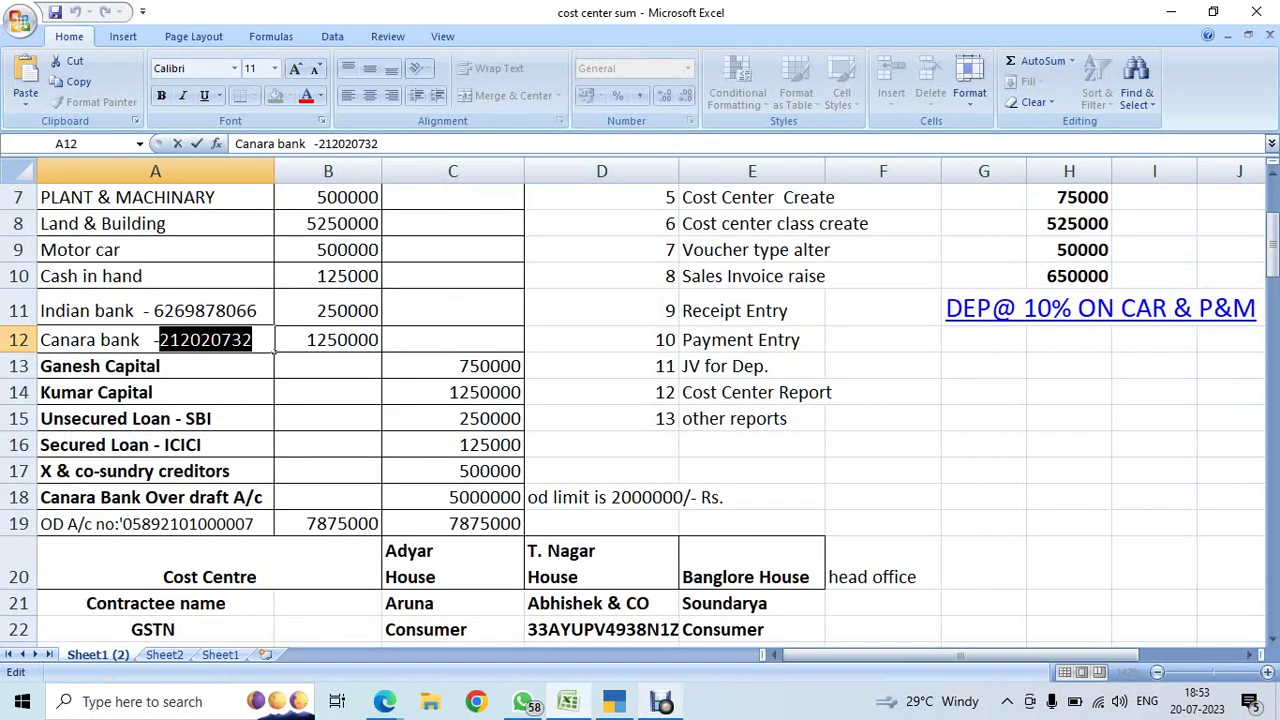
pyautogui.press('Escape')
pyautogui.press('Down')
pyautogui.press('Down')
pyautogui.press('Down')
pyautogui.press('Down')
pyautogui.press('Down')
pyautogui.press('Down')
pyautogui.press('Down')
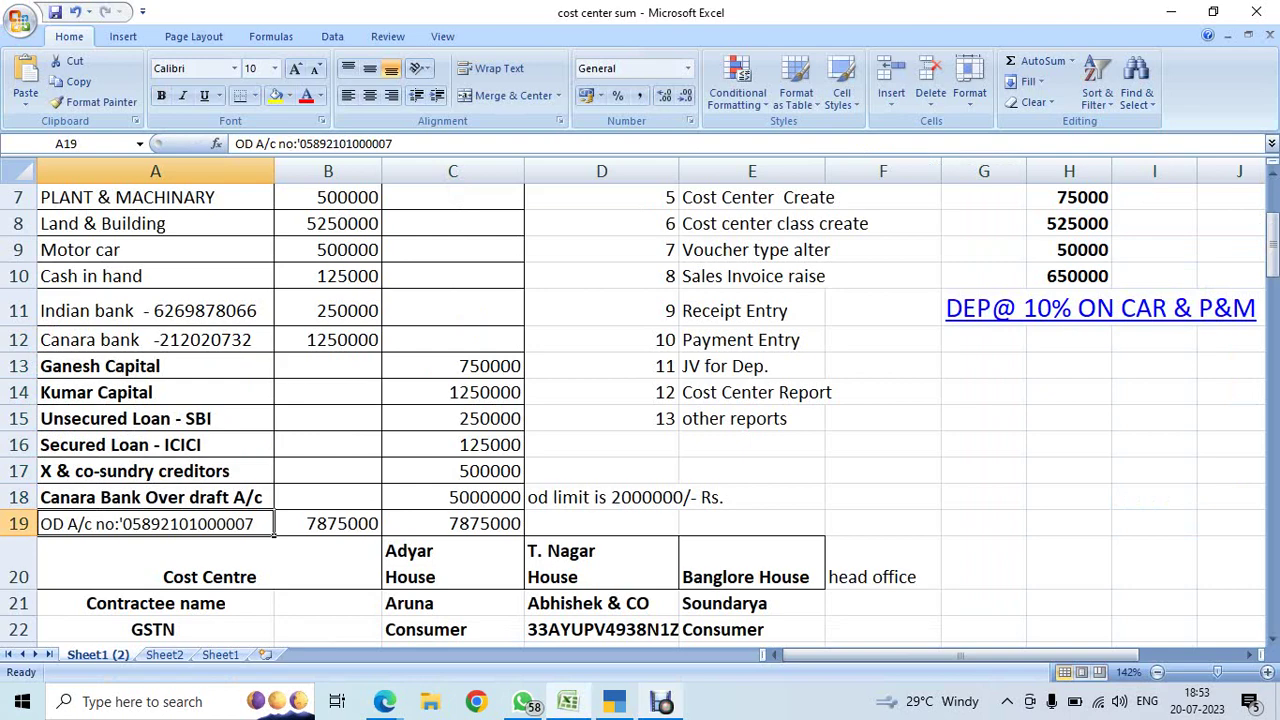
pyautogui.press('F2')
pyautogui.hotkey('shift', 'Left')
pyautogui.hotkey('shift', 'Left')
pyautogui.hotkey('shift', 'Left')
pyautogui.hotkey('shift', 'Left')
pyautogui.hotkey('shift', 'Left')
pyautogui.hotkey('shift', 'Left')
pyautogui.hotkey('shift', 'Left')
pyautogui.hotkey('shift', 'Left')
pyautogui.hotkey('shift', 'Left')
pyautogui.hotkey('shift', 'Left')
pyautogui.hotkey('shift', 'Left')
pyautogui.hotkey('shift', 'Left')
pyautogui.hotkey('shift', 'Left')
pyautogui.hotkey('shift', 'Left')
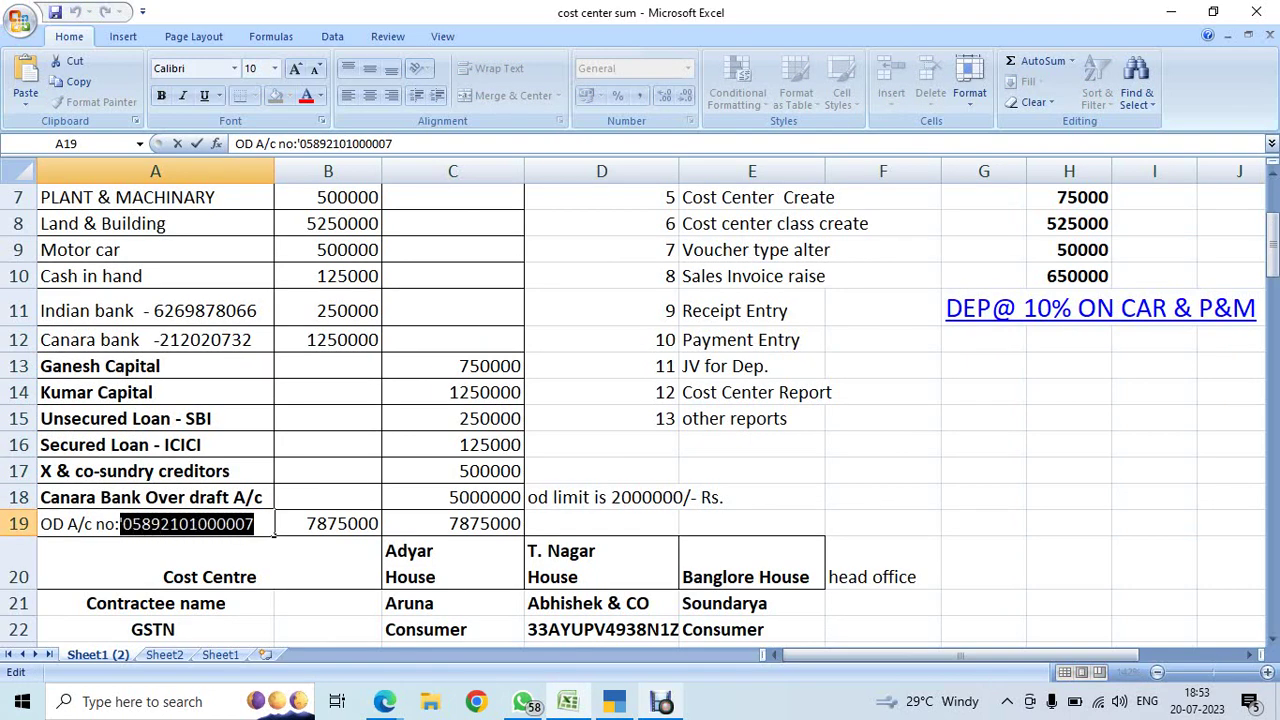
pyautogui.hotkey('alt', 'Tab')
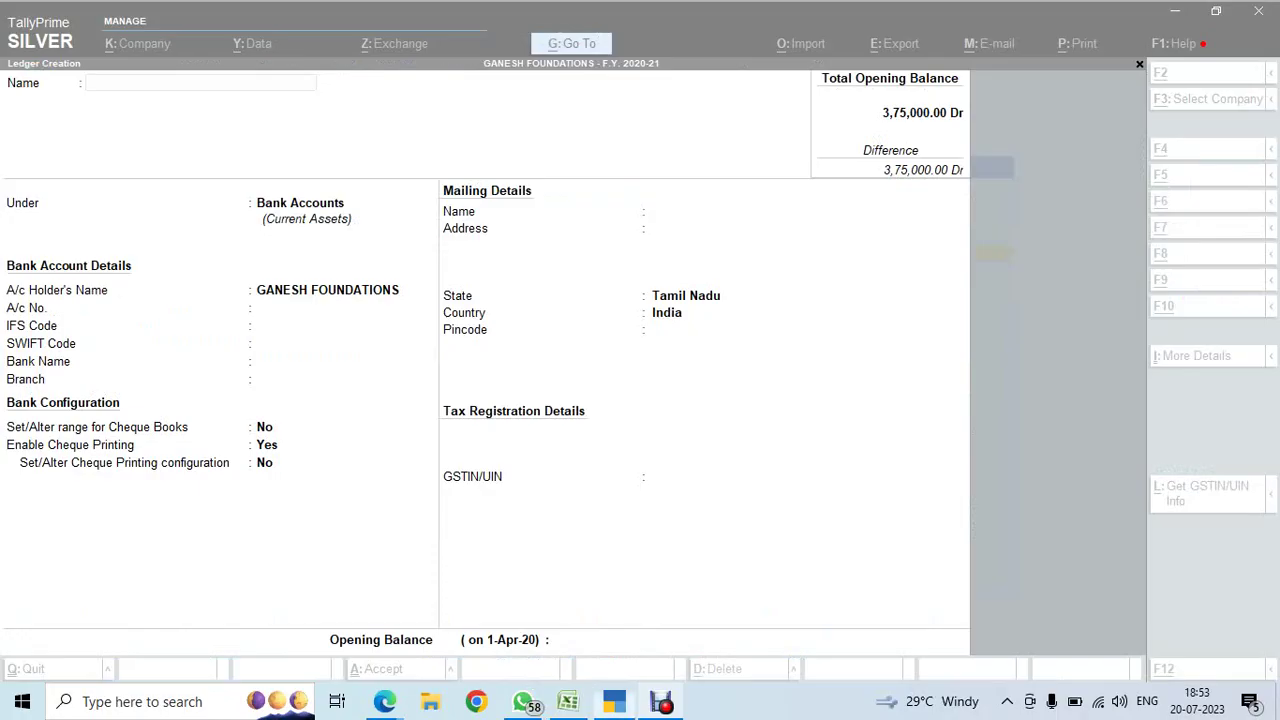
pyautogui.hotkey('alt', 'Tab')
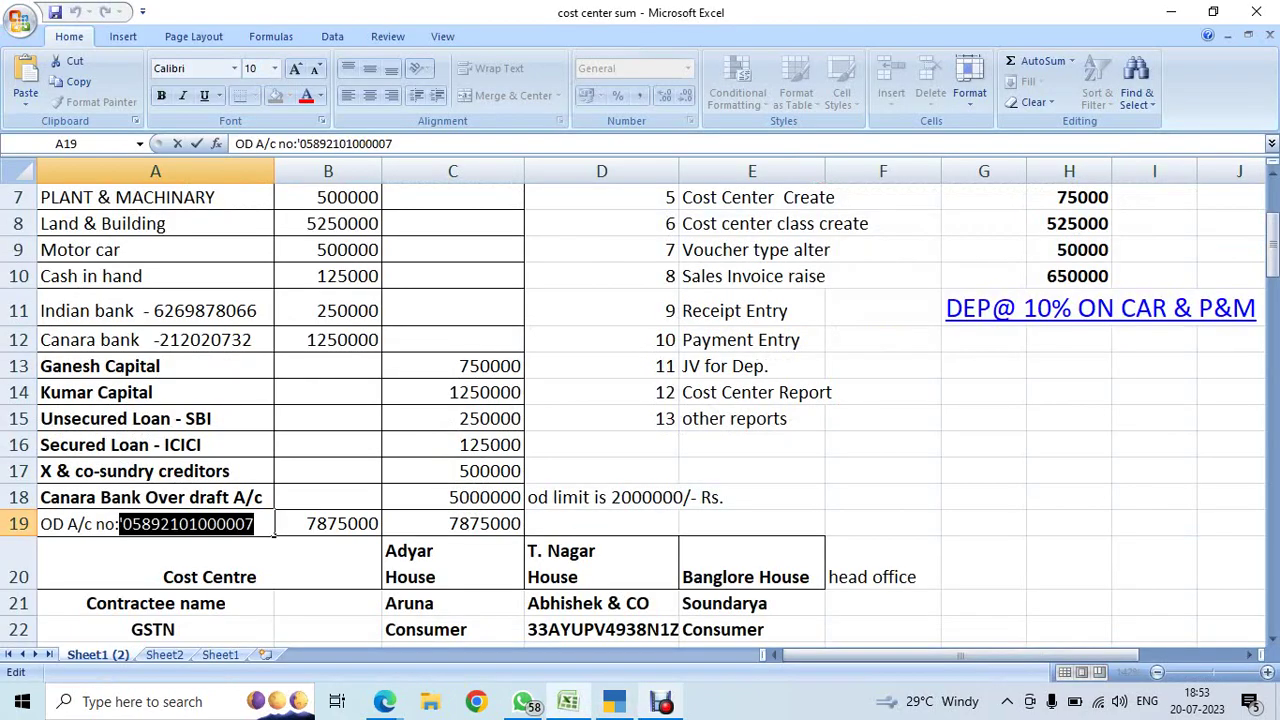
pyautogui.hotkey('alt', 'Tab')
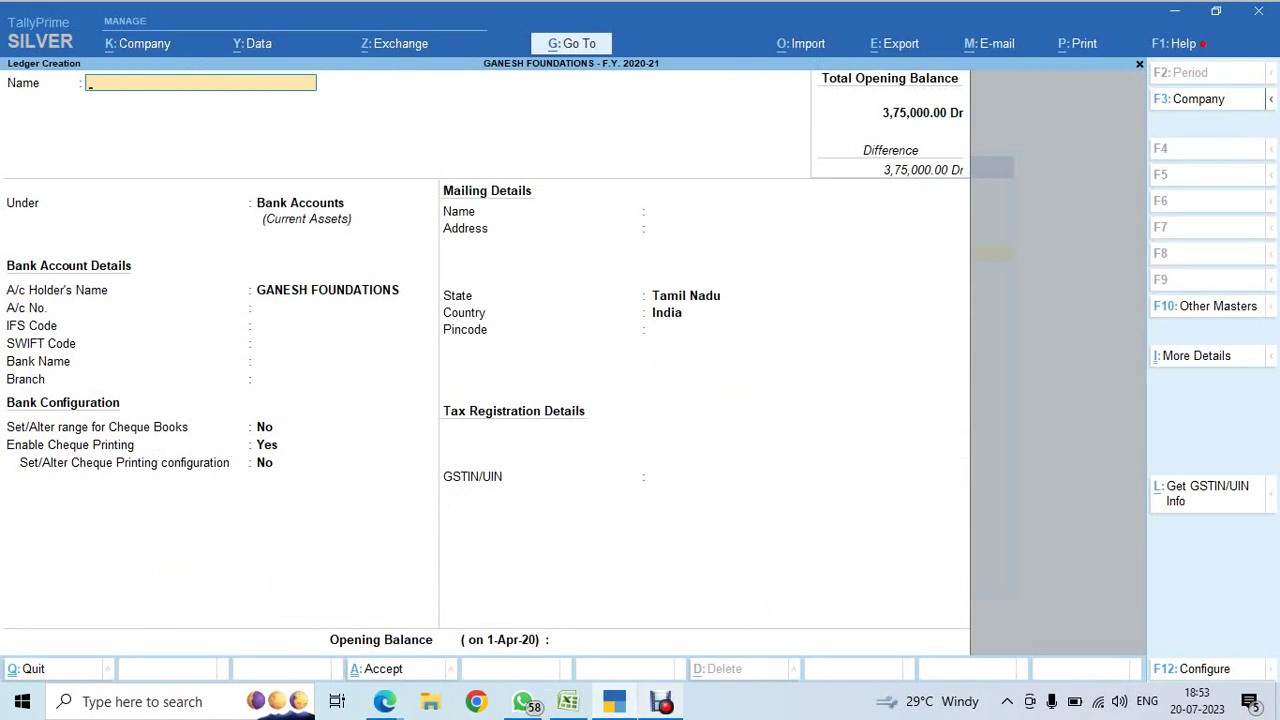
# - Name the new ledger CANARA BANK OD A/C and place it under Bank OD A/c
pyautogui.write('CANARA BANK OD ')
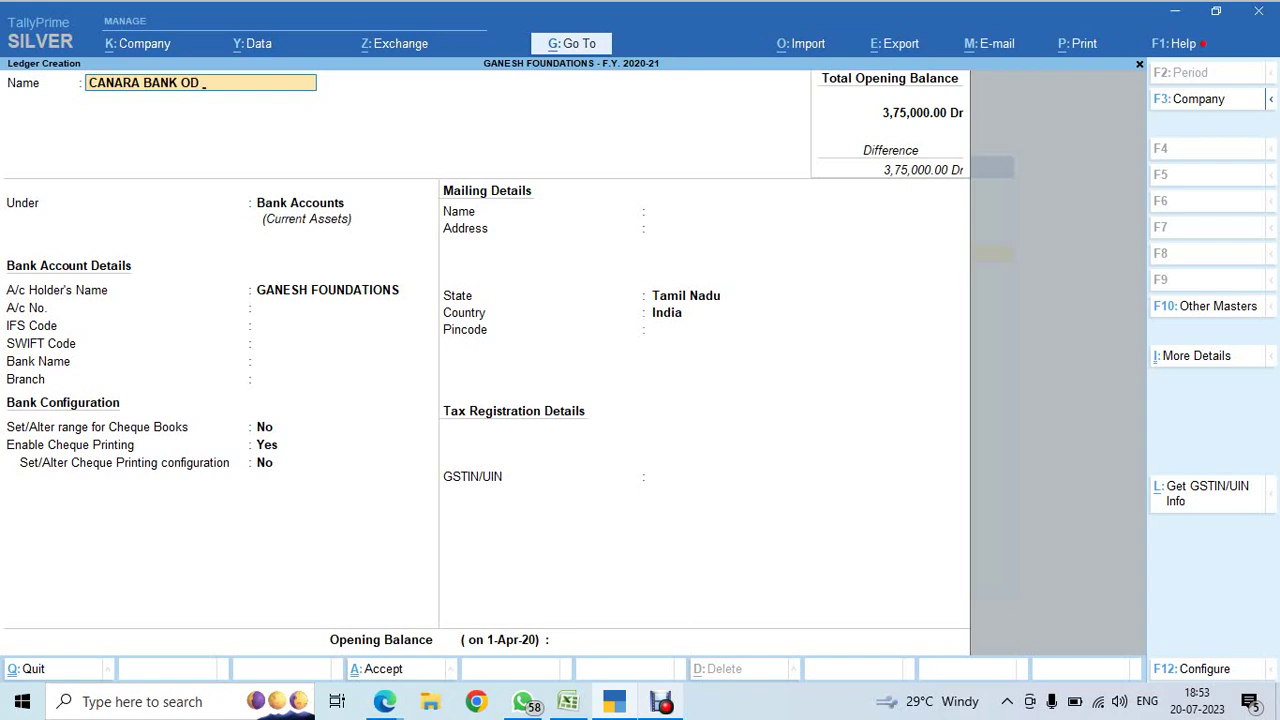
pyautogui.write('A/C')
pyautogui.press('Return')
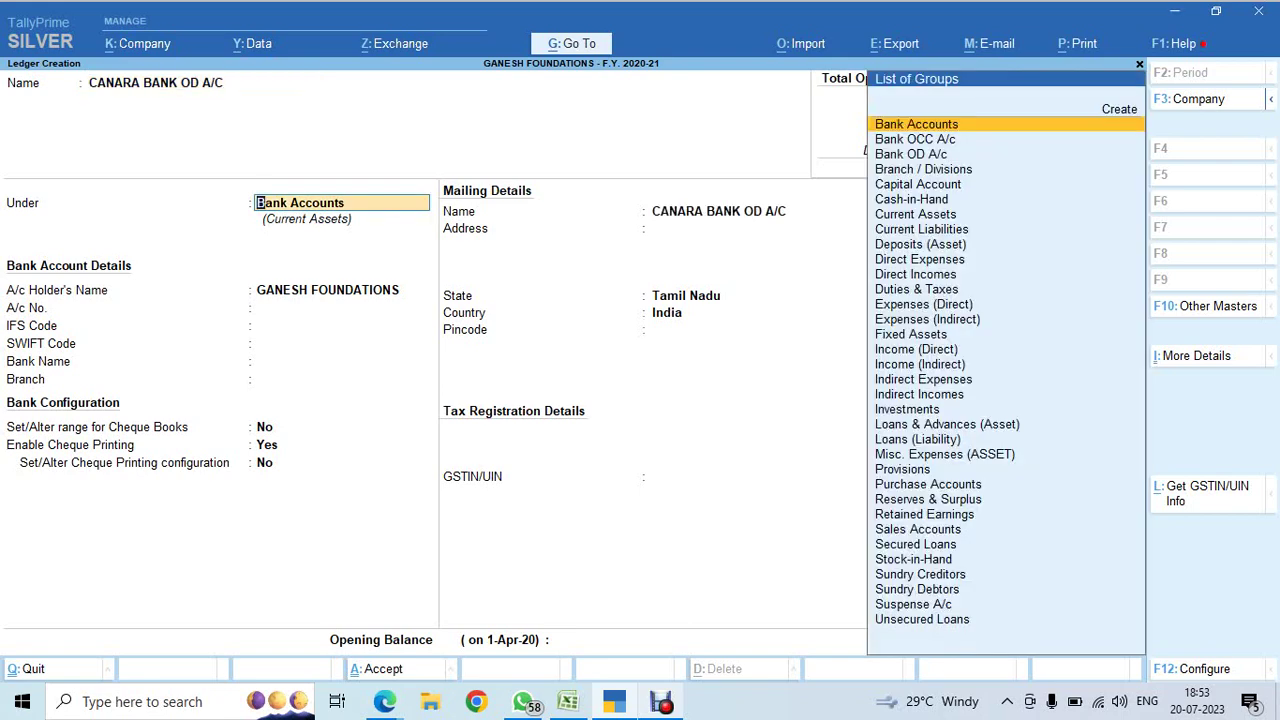
pyautogui.write('OD')
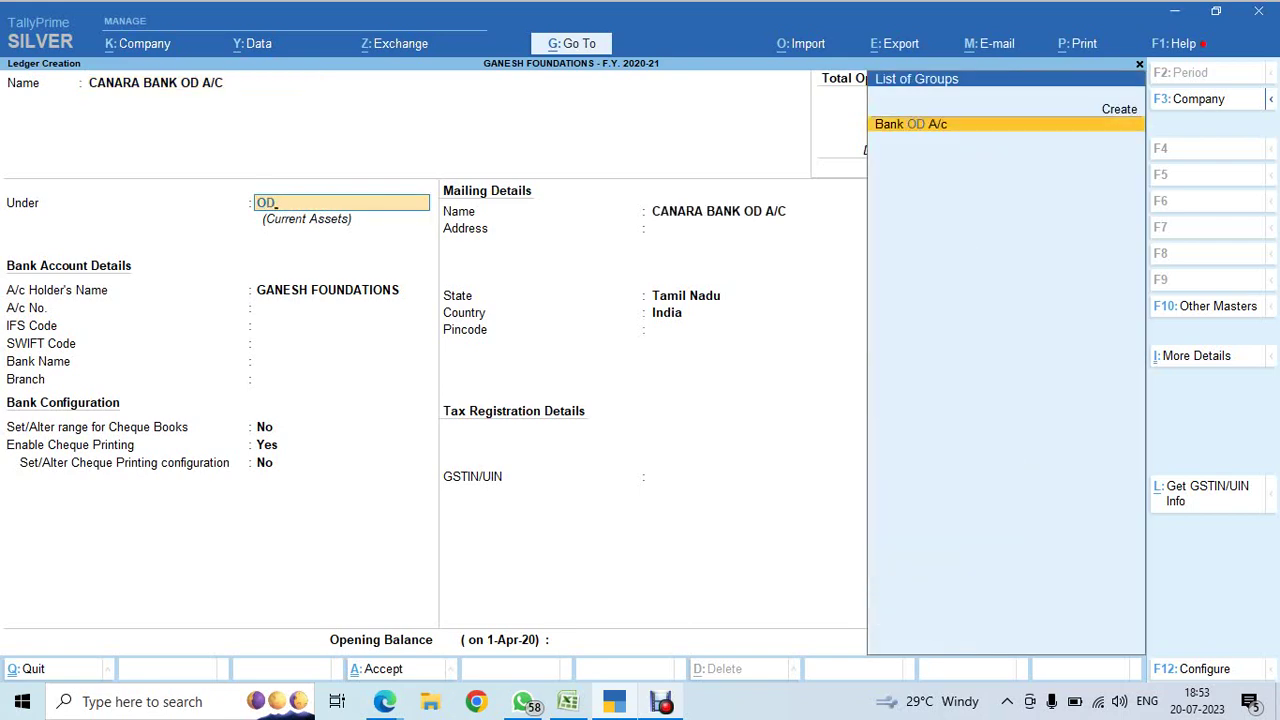
pyautogui.press('Return')
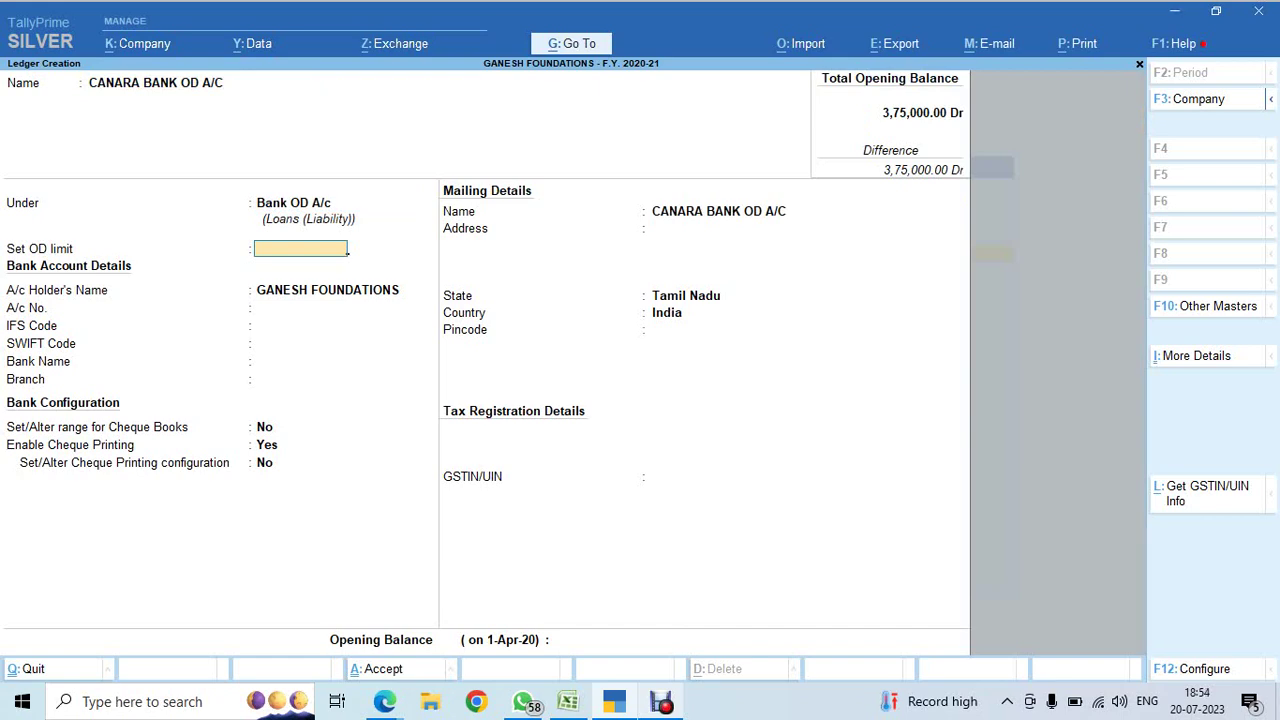
pyautogui.click(567, 701)
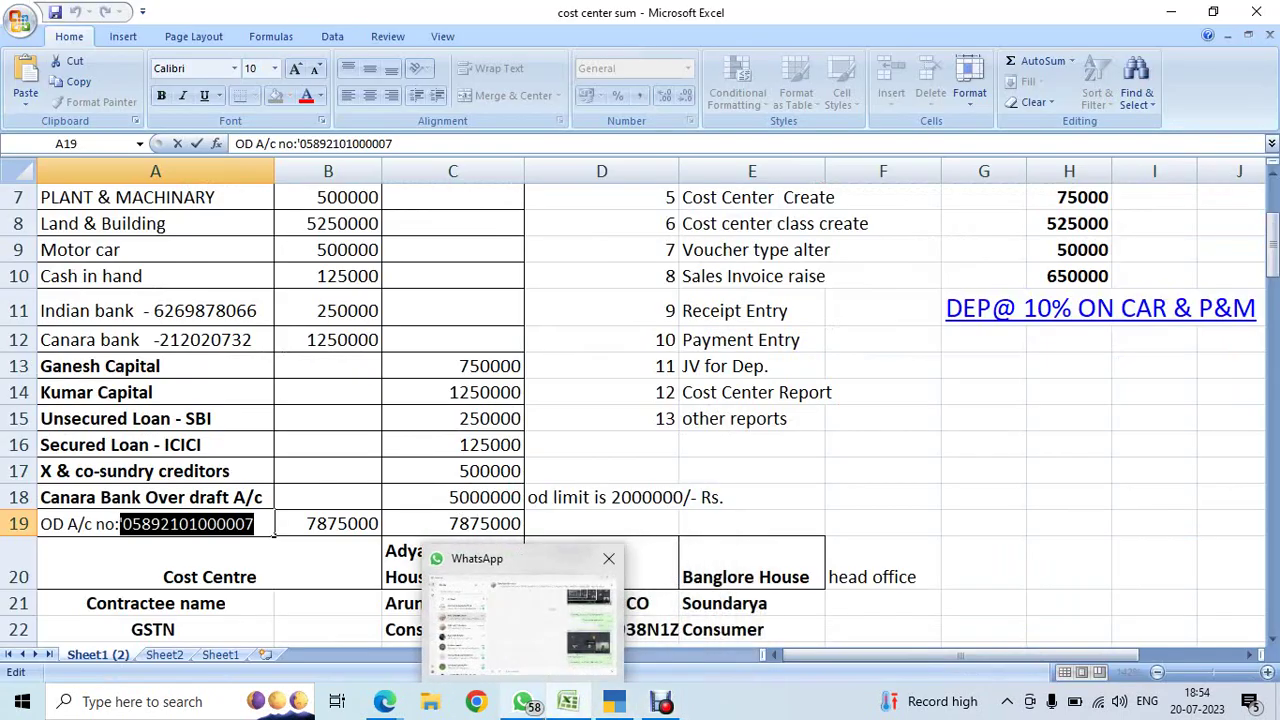
# - Select the overdraft account number in A19 and return to the CANARA BANK OD A/C form
pyautogui.press('alt')
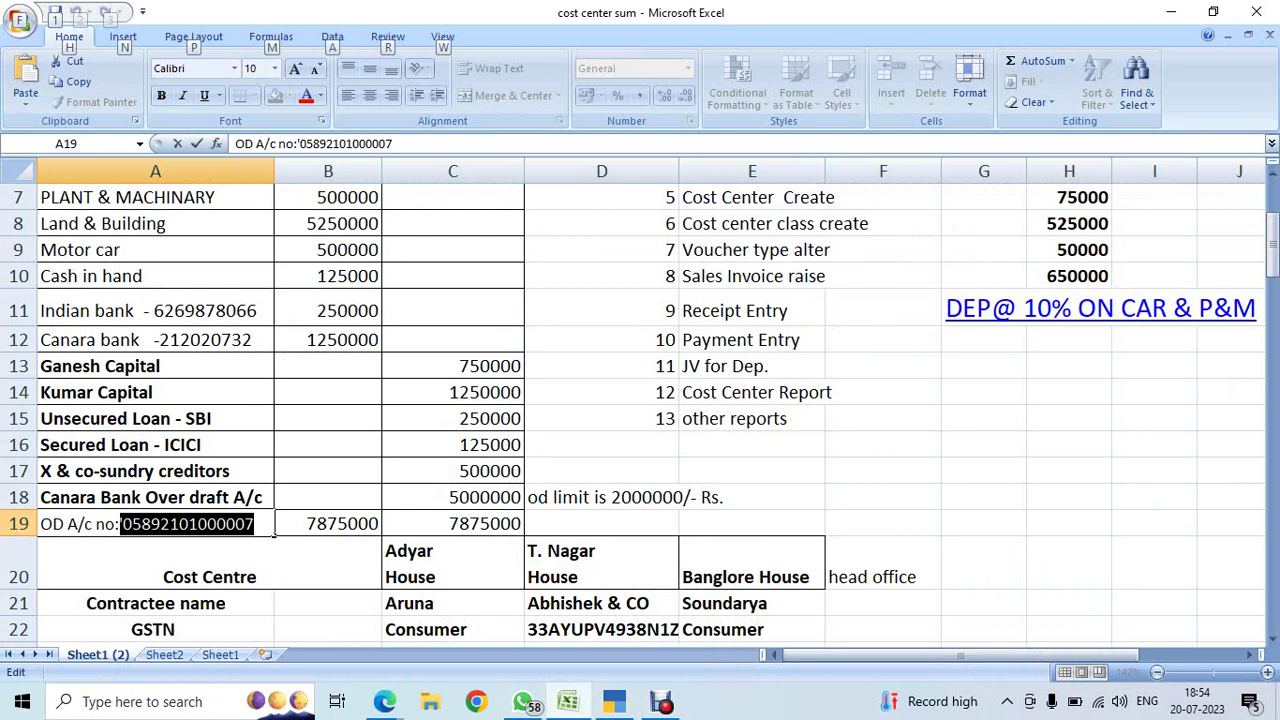
pyautogui.press('End')
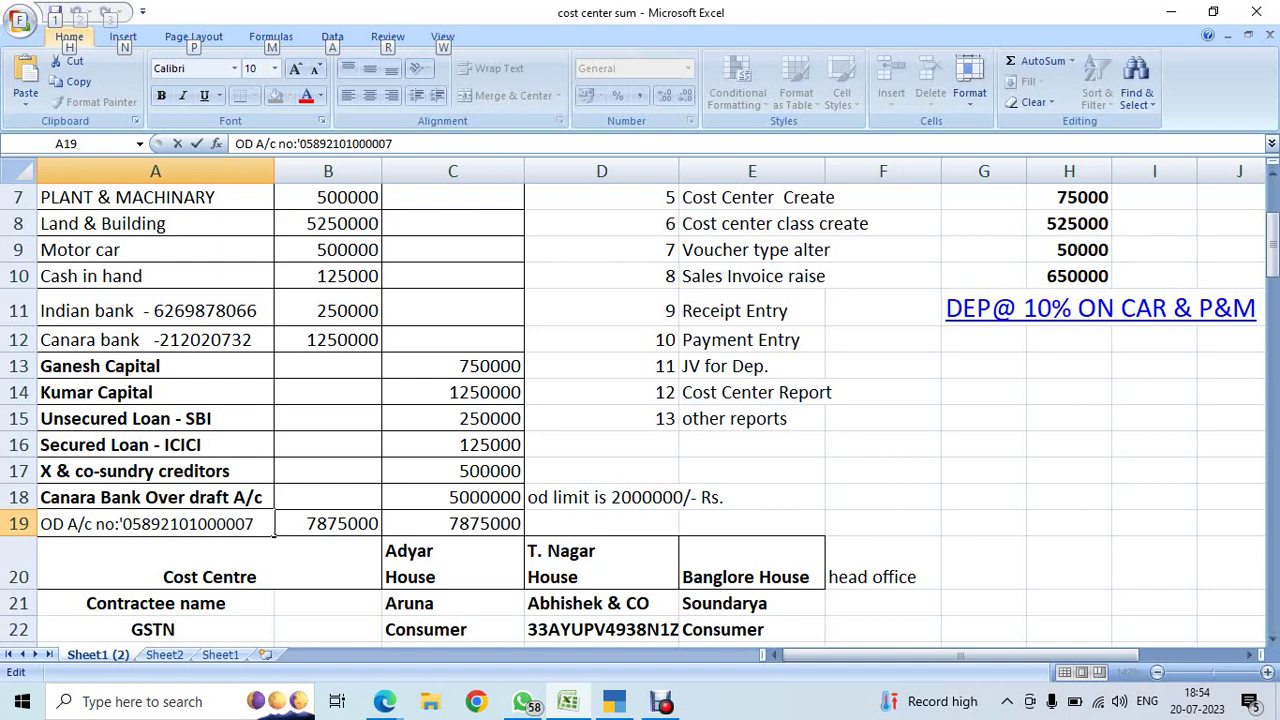
pyautogui.hotkey('ctrl', 'shift', 'Left')
pyautogui.hotkey('ctrl', 'c')
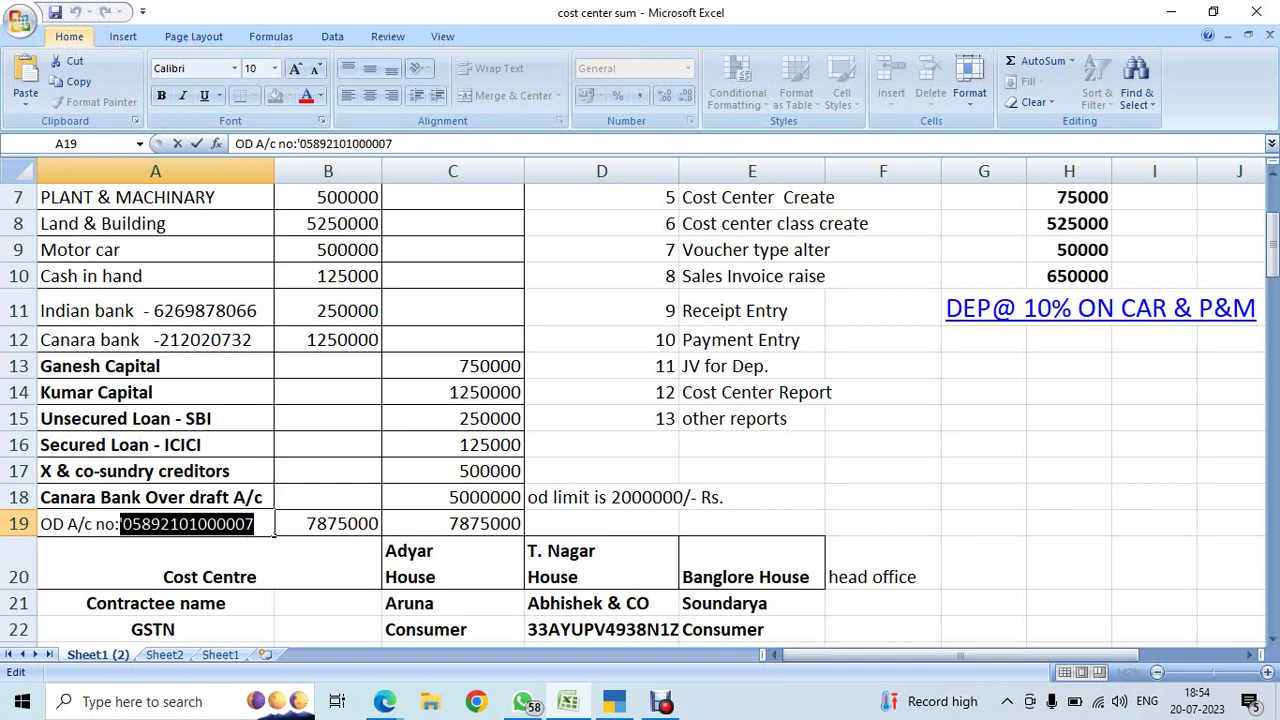
pyautogui.hotkey('alt', 'Tab')
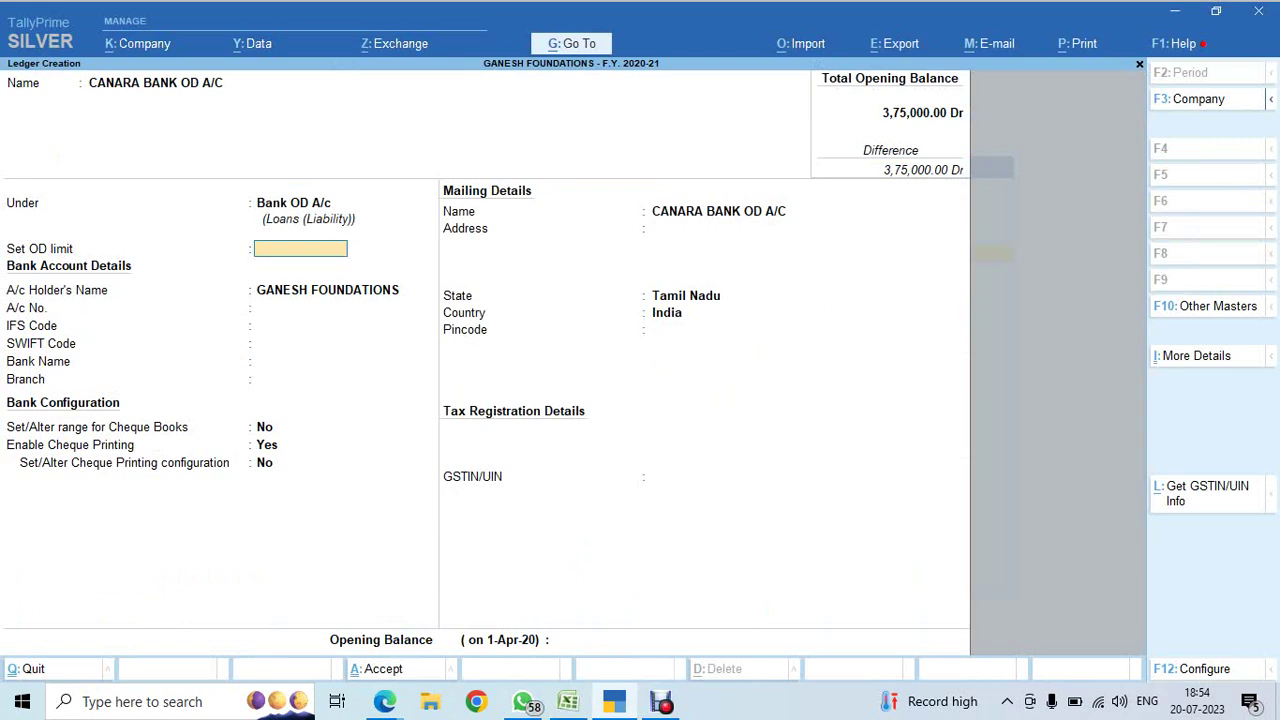
pyautogui.hotkey('alt', 'Tab')
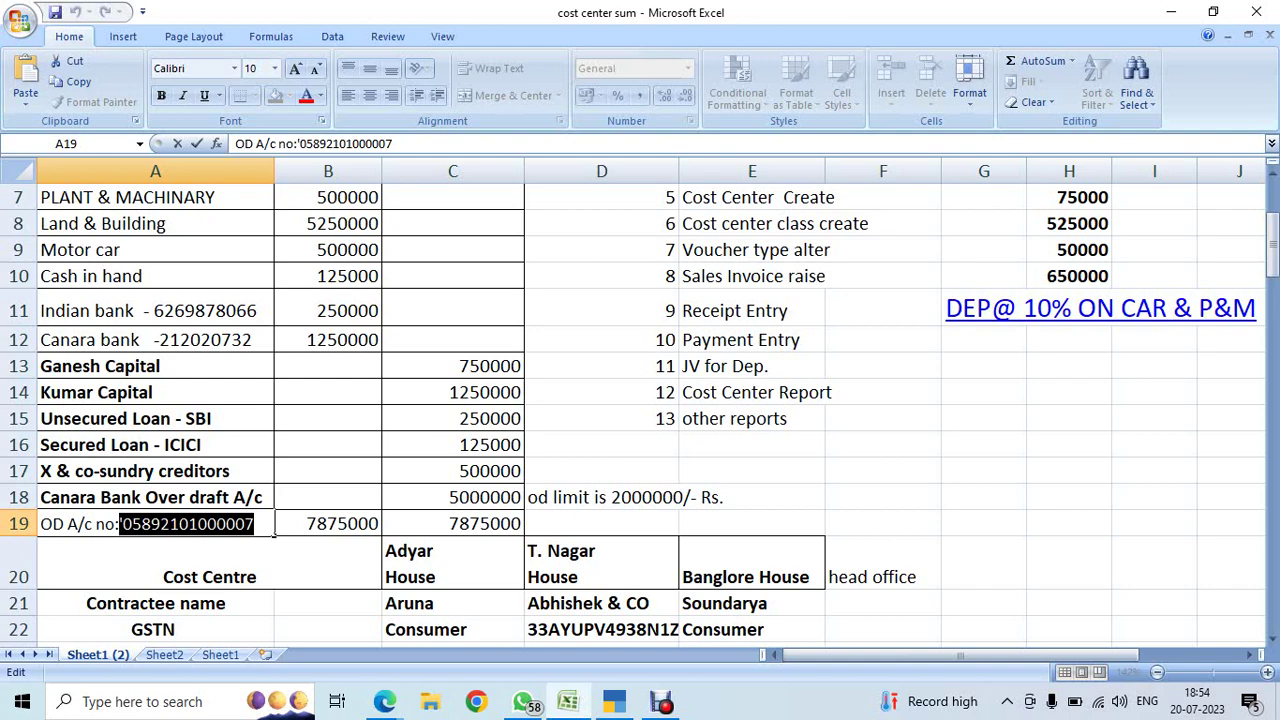
pyautogui.hotkey('alt', 'Tab')
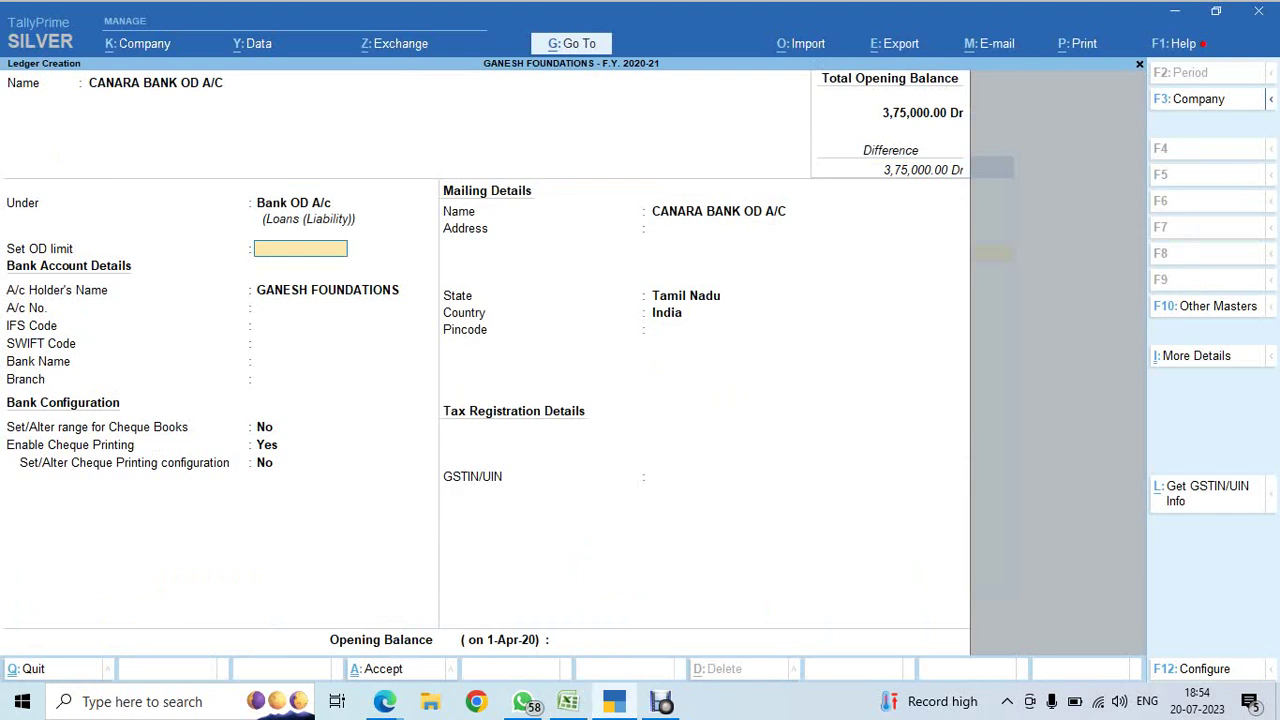
# - Set a 2,00,00,000 OD limit and paste in the overdraft account number
pyautogui.write('2,00,')
pyautogui.write('00,000')
pyautogui.press('Return')
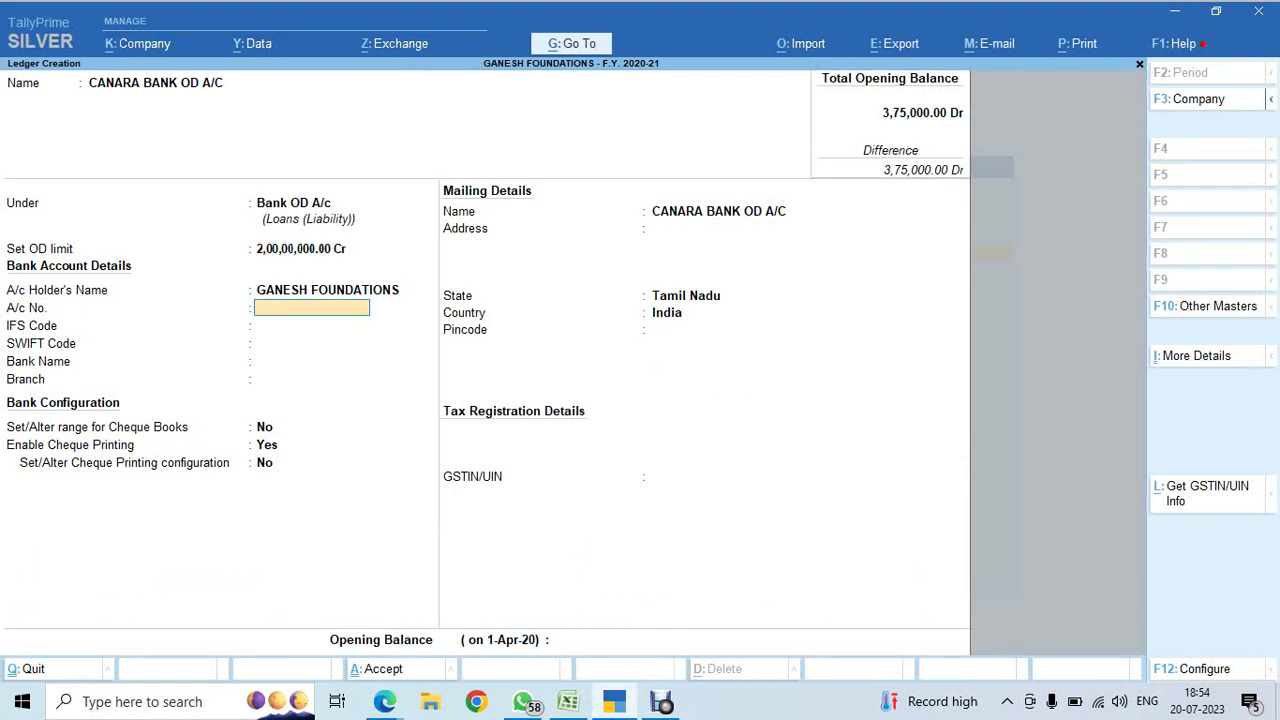
pyautogui.hotkey('ctrl', 'v')
pyautogui.press('Return')
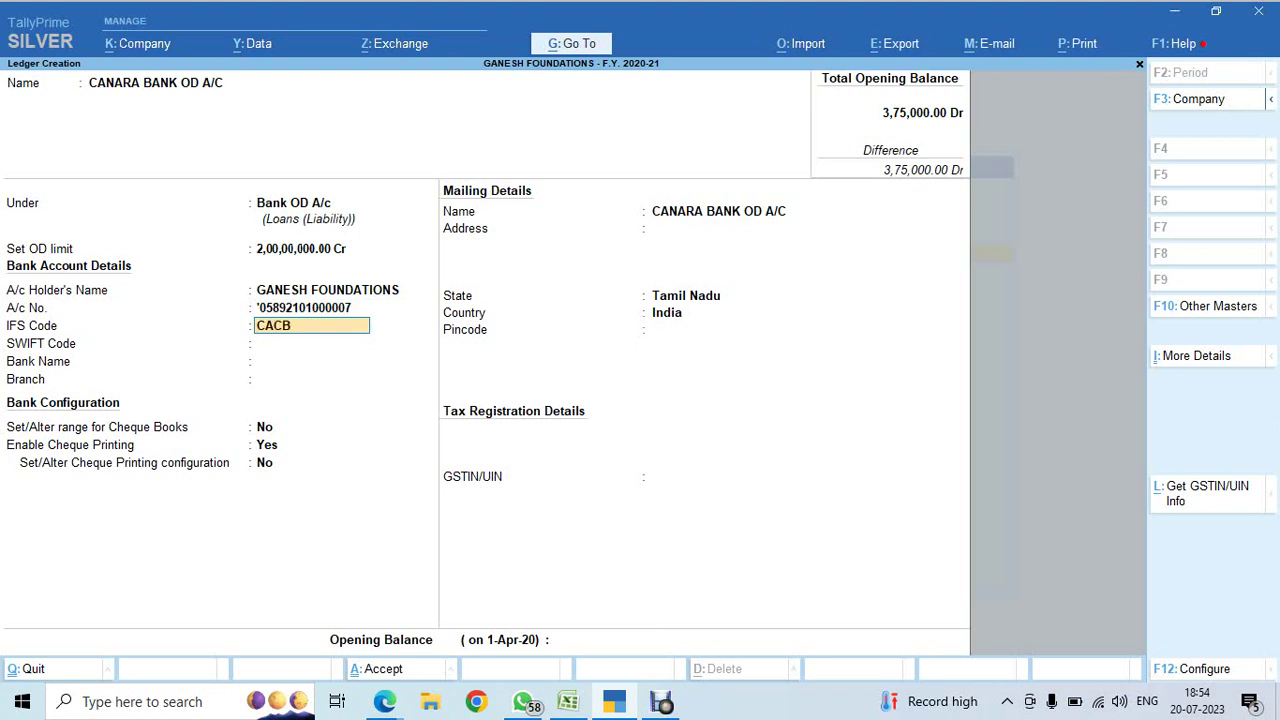
# - Set IFS code CACB0C000, bank Canara Bank (India), branch EGMORE, and save the ledger
pyautogui.write('CACB0C')
pyautogui.press('BackSpace')
pyautogui.press('BackSpace')
pyautogui.write('000')
pyautogui.press('Return')
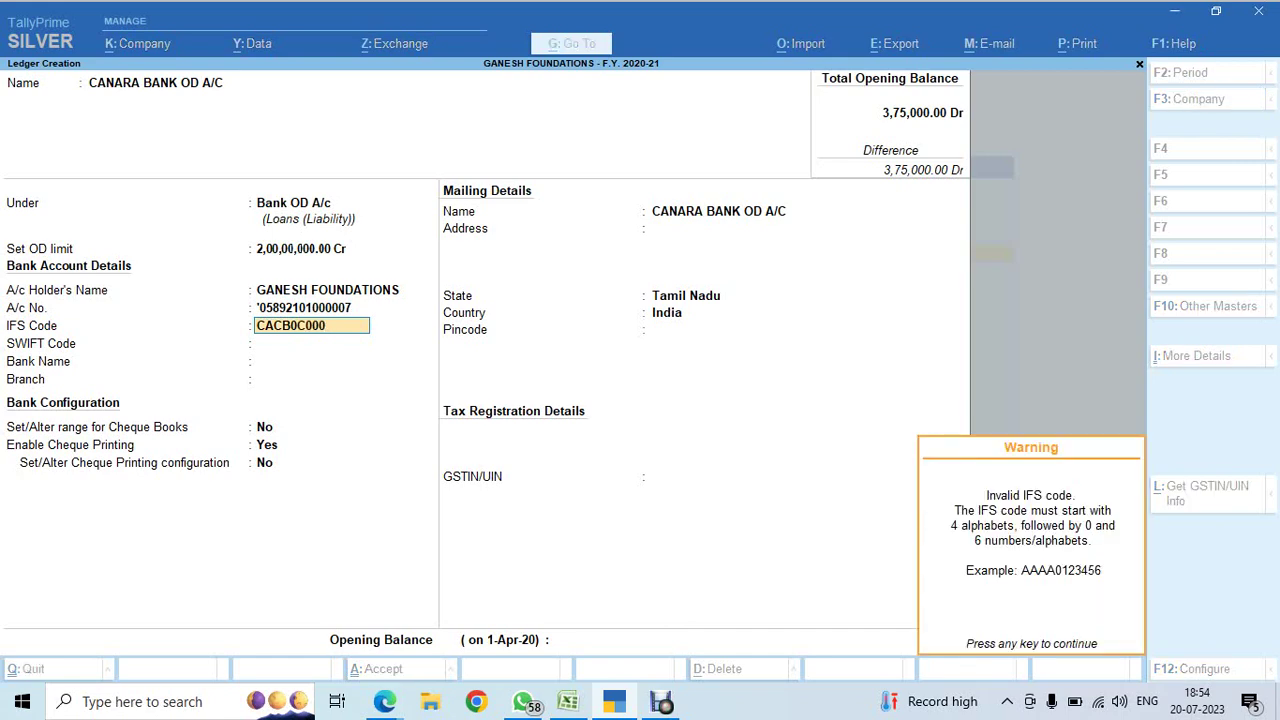
pyautogui.press('Return')
pyautogui.press('Return')
pyautogui.write('CANA')
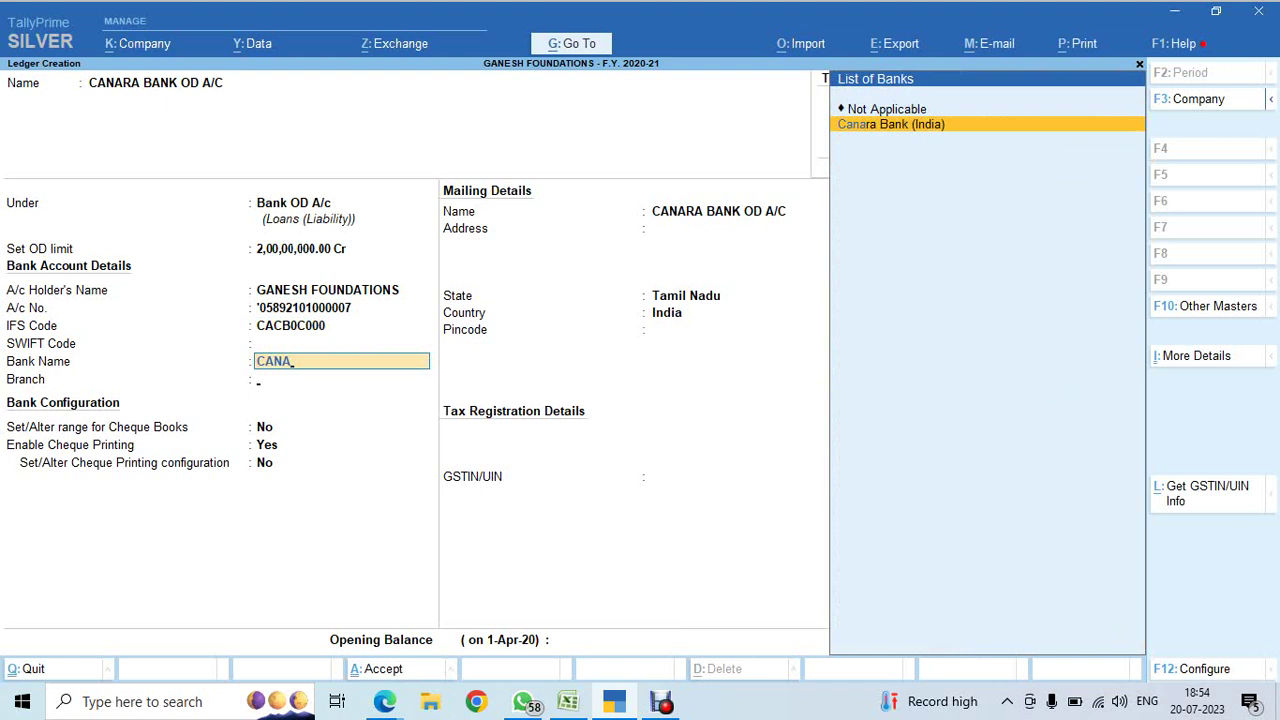
pyautogui.press('Return')
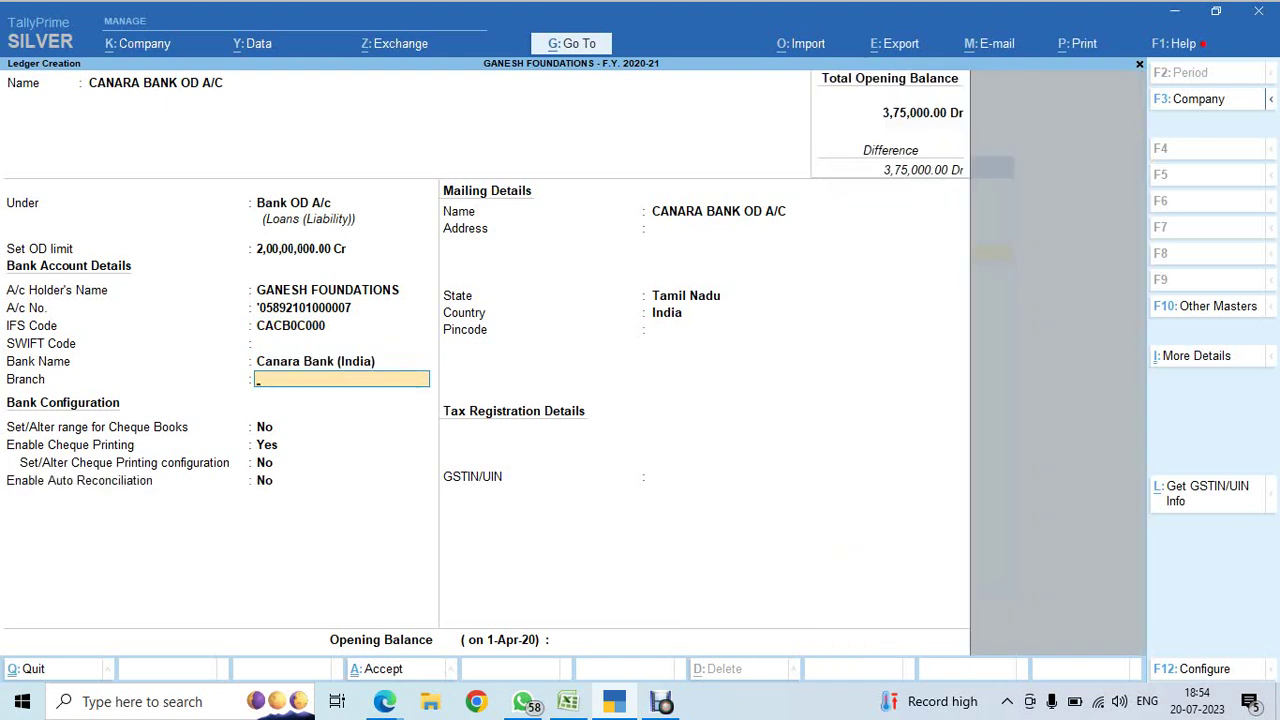
pyautogui.write('EGMORE')
pyautogui.press('Return')
pyautogui.hotkey('ctrl', 'a')
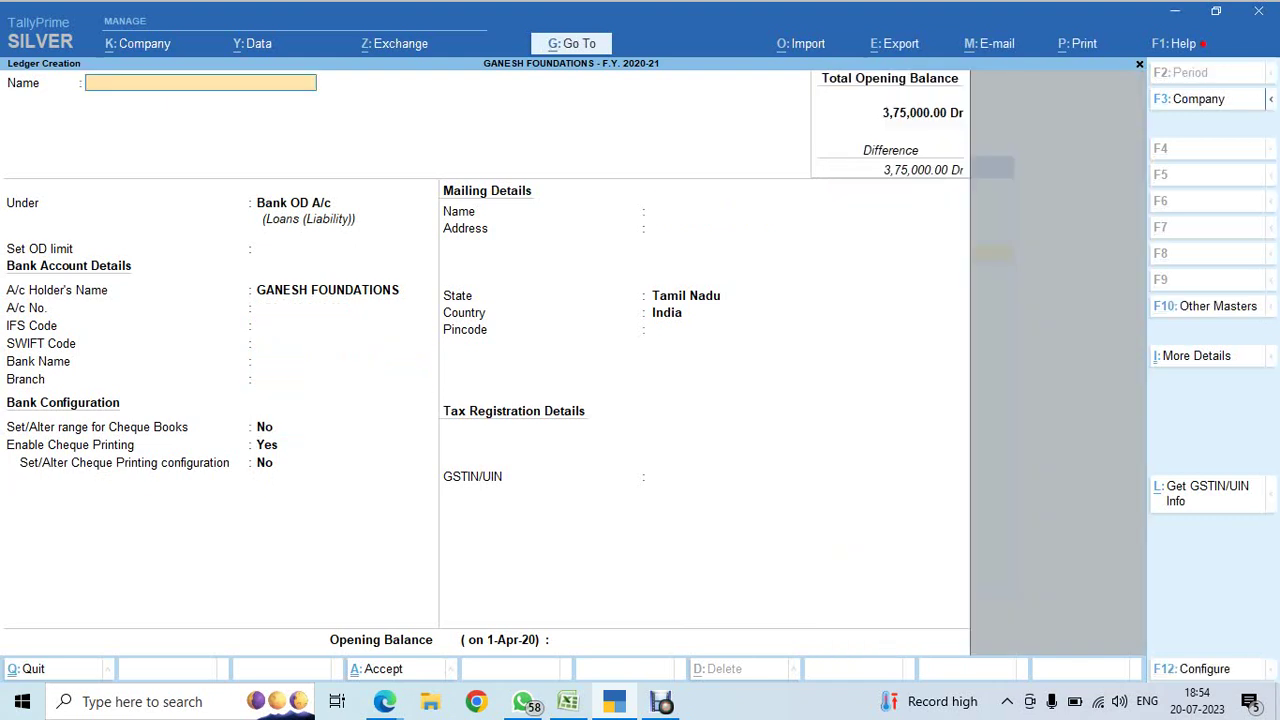
# - Reopen CANARA BANK OD A/C and copy the 5000000 overdraft amount from Excel cell C18
pyautogui.press('Escape')
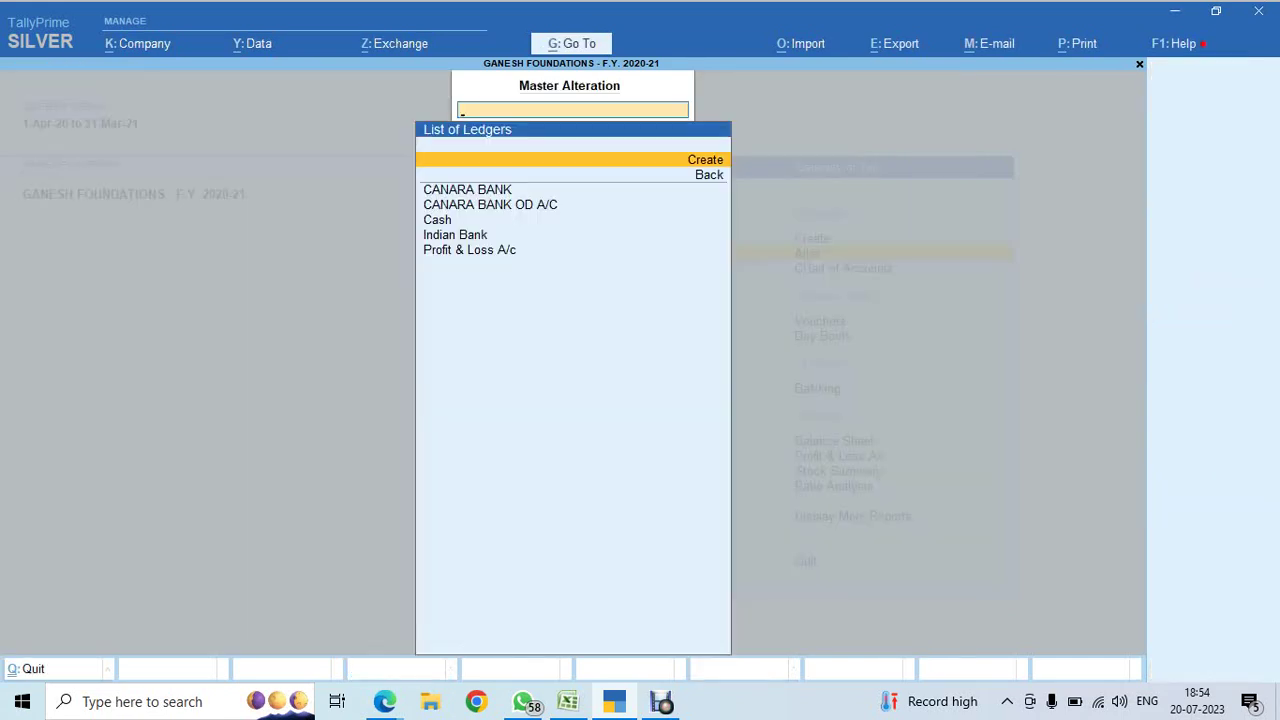
pyautogui.press('Down')
pyautogui.press('Down')
pyautogui.press('Return')
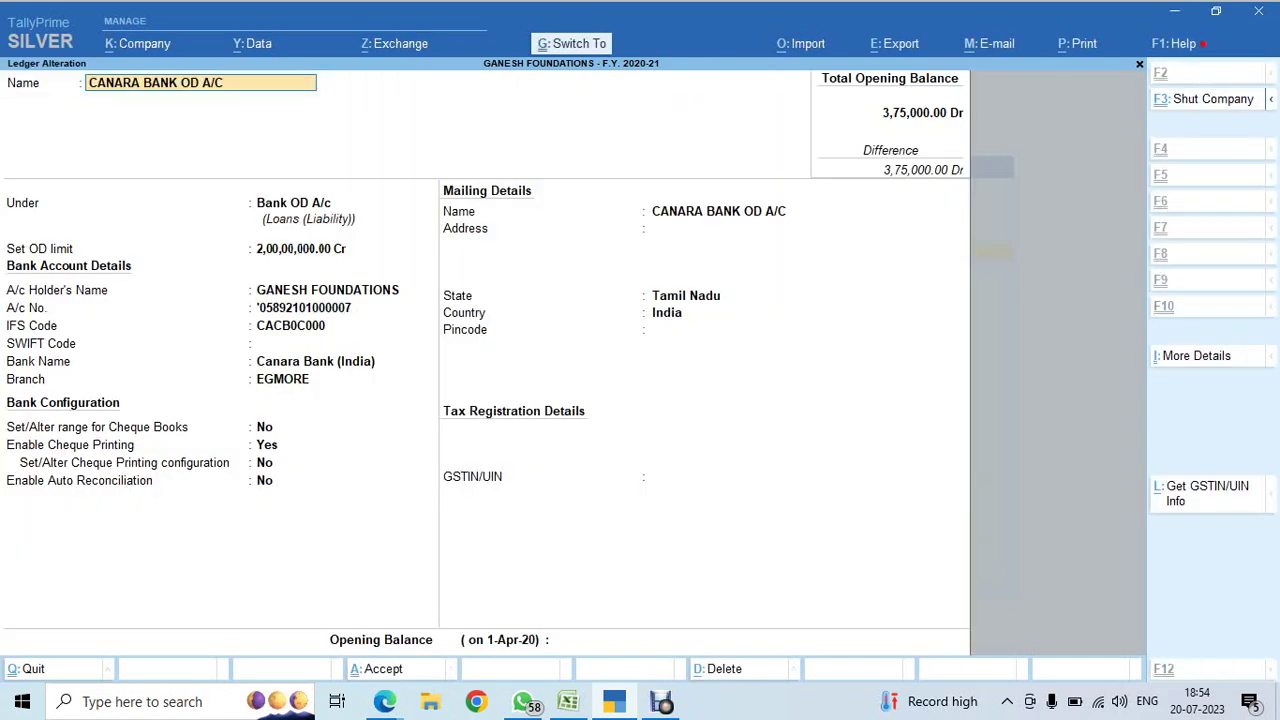
pyautogui.hotkey('alt', 'Tab')
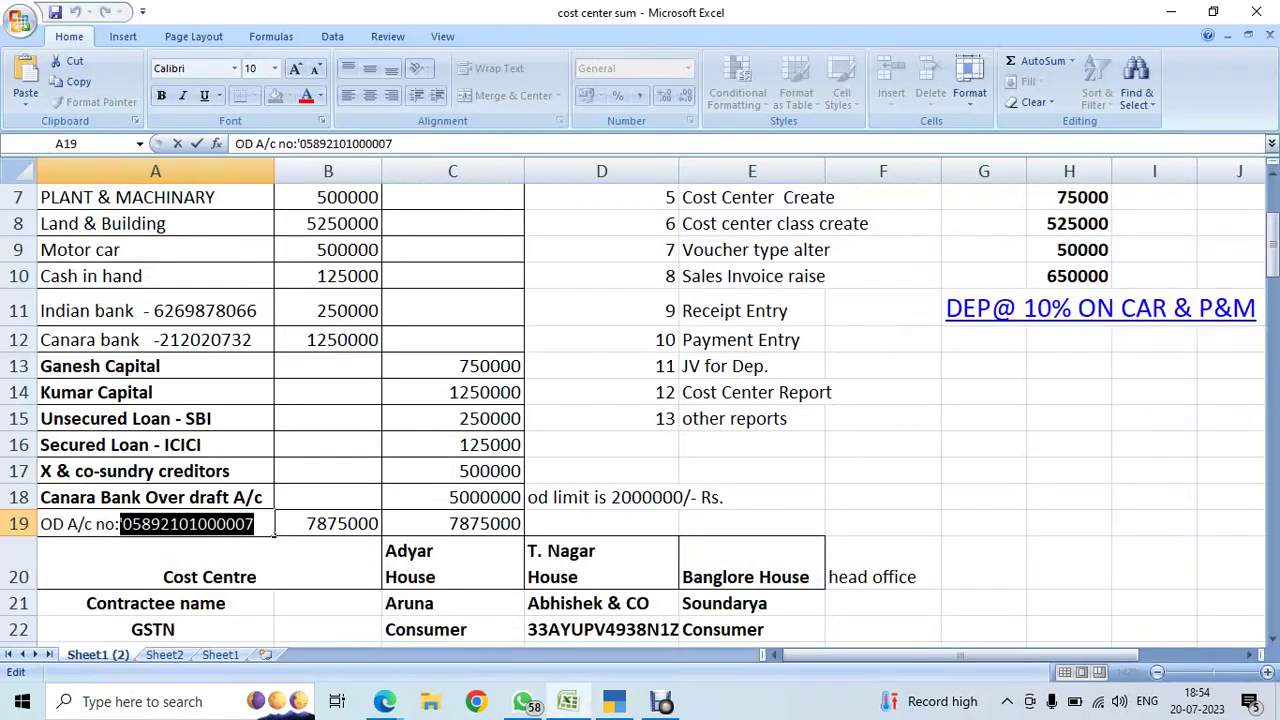
pyautogui.click(452, 497)
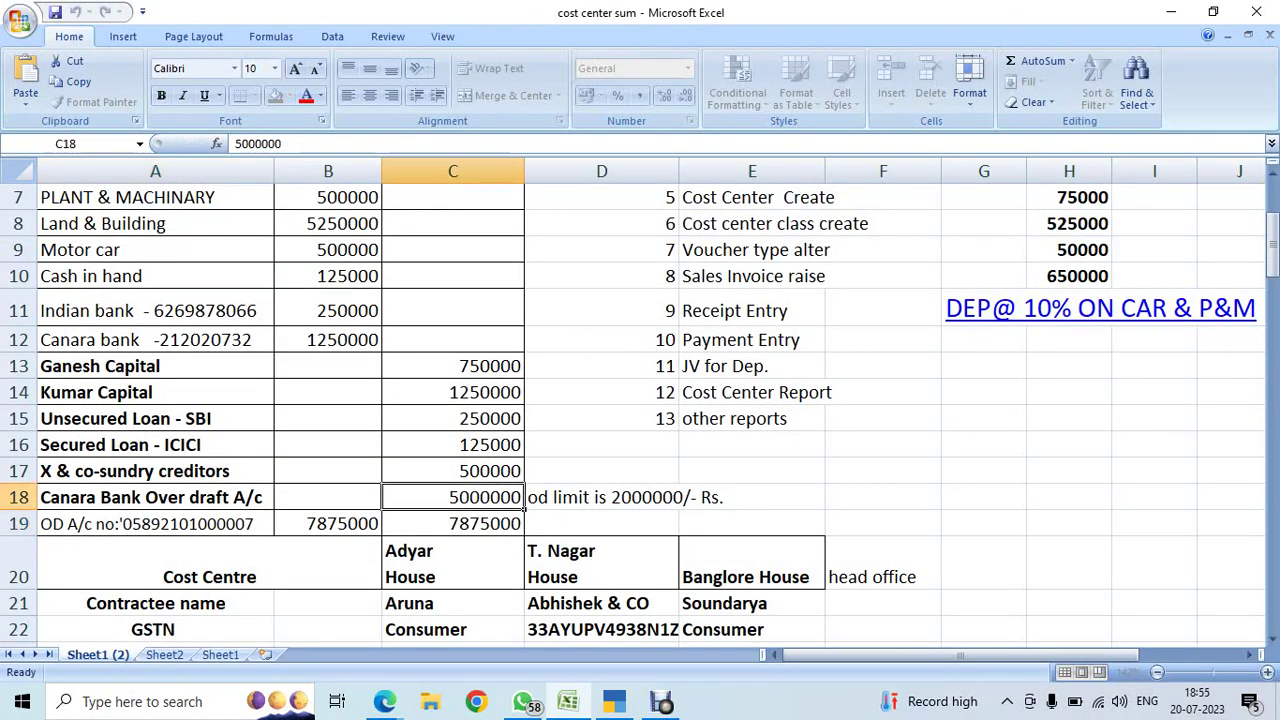
pyautogui.hotkey('ctrl', 'c')
pyautogui.hotkey('alt', 'Tab')
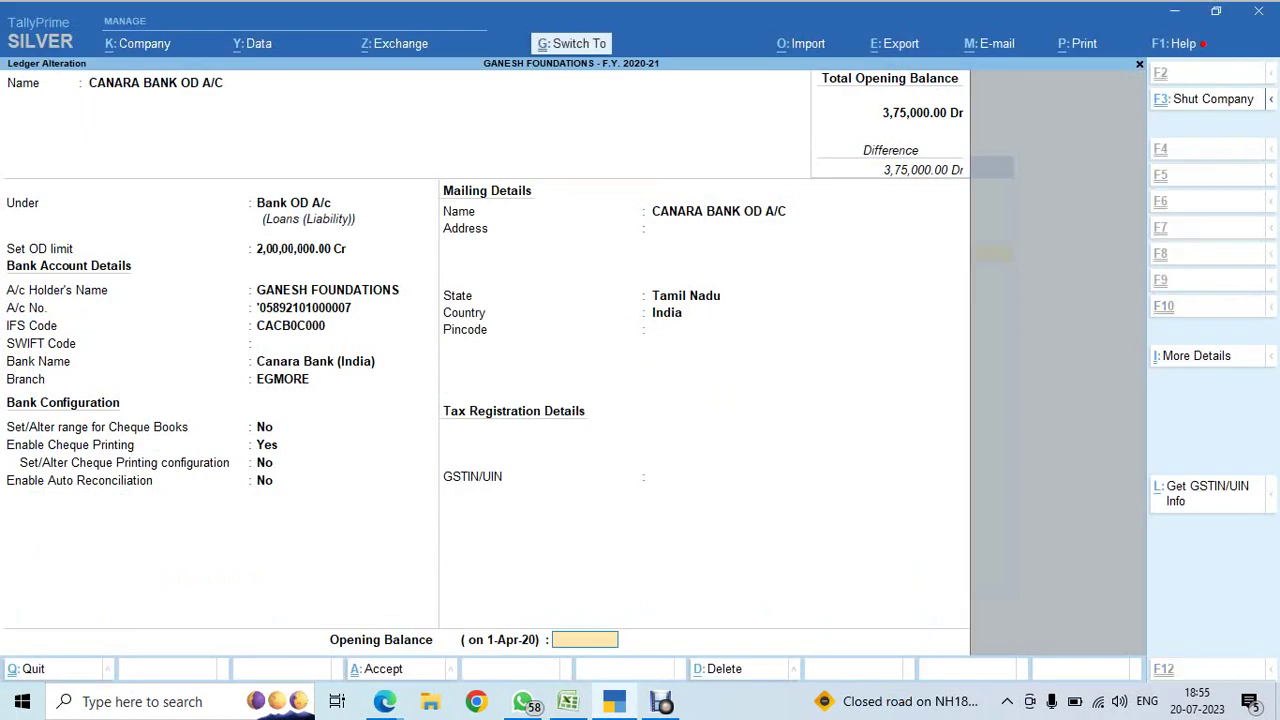
# - Enter a 50,00,000 Cr opening balance for CANARA BANK OD A/C
pyautogui.hotkey('ctrl', 'alt', 'v')
pyautogui.press('Return')
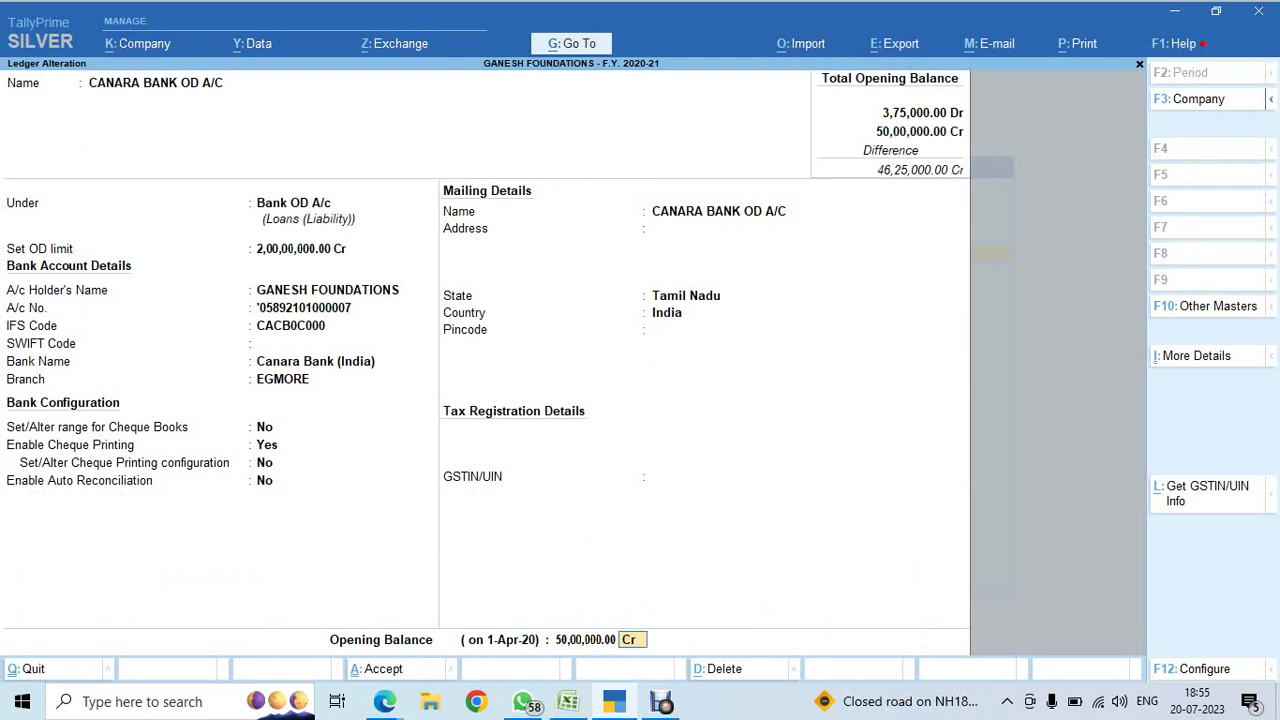
pyautogui.press('Return')
pyautogui.press('Return')
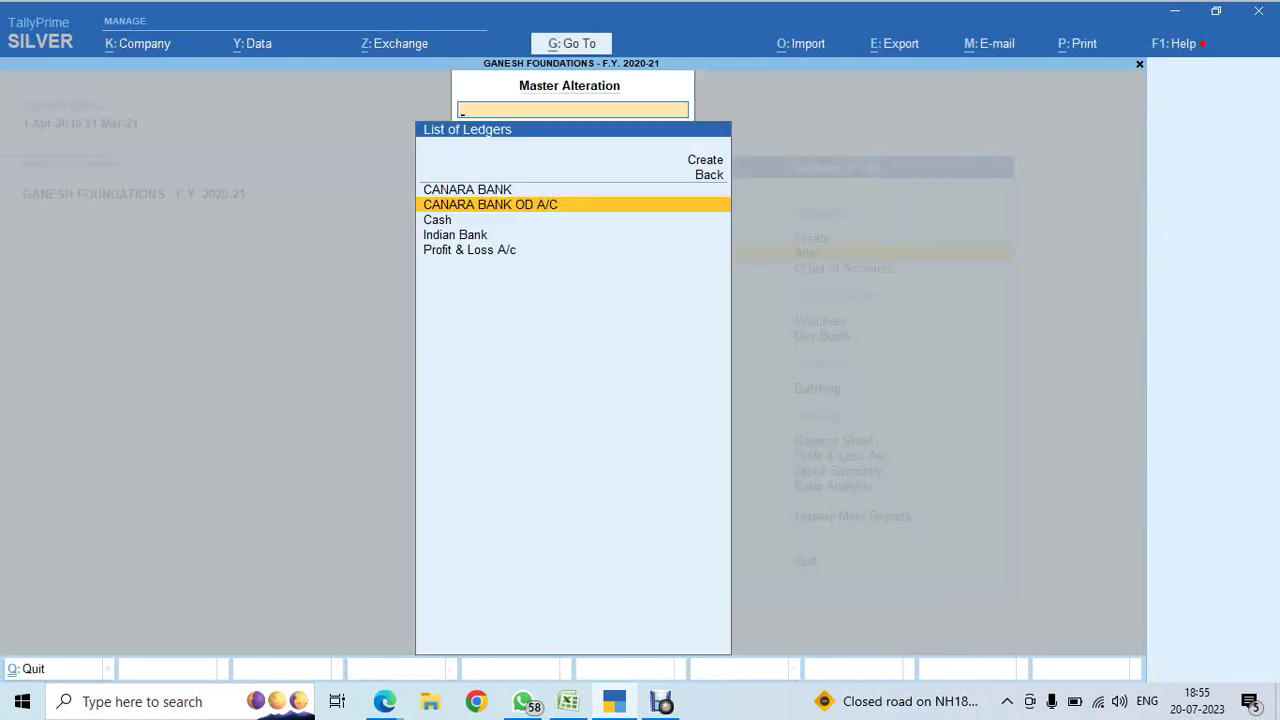
pyautogui.hotkey('alt', 'Tab')
# - Review the trial balance in Excel and copy the PLANT & MACHINARY name from A7
pyautogui.press('Up')
pyautogui.press('Up')
pyautogui.press('Up')
pyautogui.press('Up')
pyautogui.press('Up')
pyautogui.press('Up')
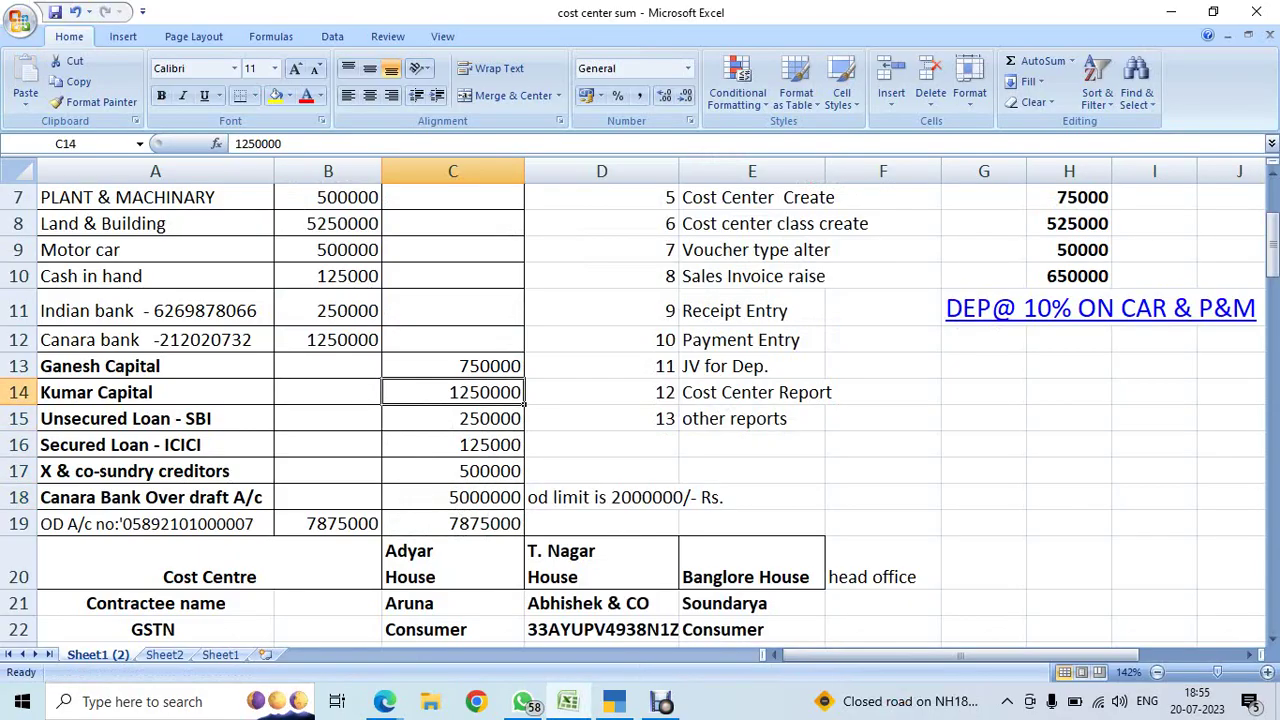
pyautogui.press('Down')
pyautogui.press('Down')
pyautogui.press('Down')
pyautogui.press('Down')
pyautogui.press('Up')
pyautogui.press('Up')
pyautogui.press('Up')
pyautogui.press('Up')
pyautogui.press('Up')
pyautogui.press('Up')
pyautogui.press('Up')
pyautogui.press('Up')
pyautogui.press('Up')
pyautogui.press('Up')
pyautogui.press('Up')
pyautogui.press('Up')
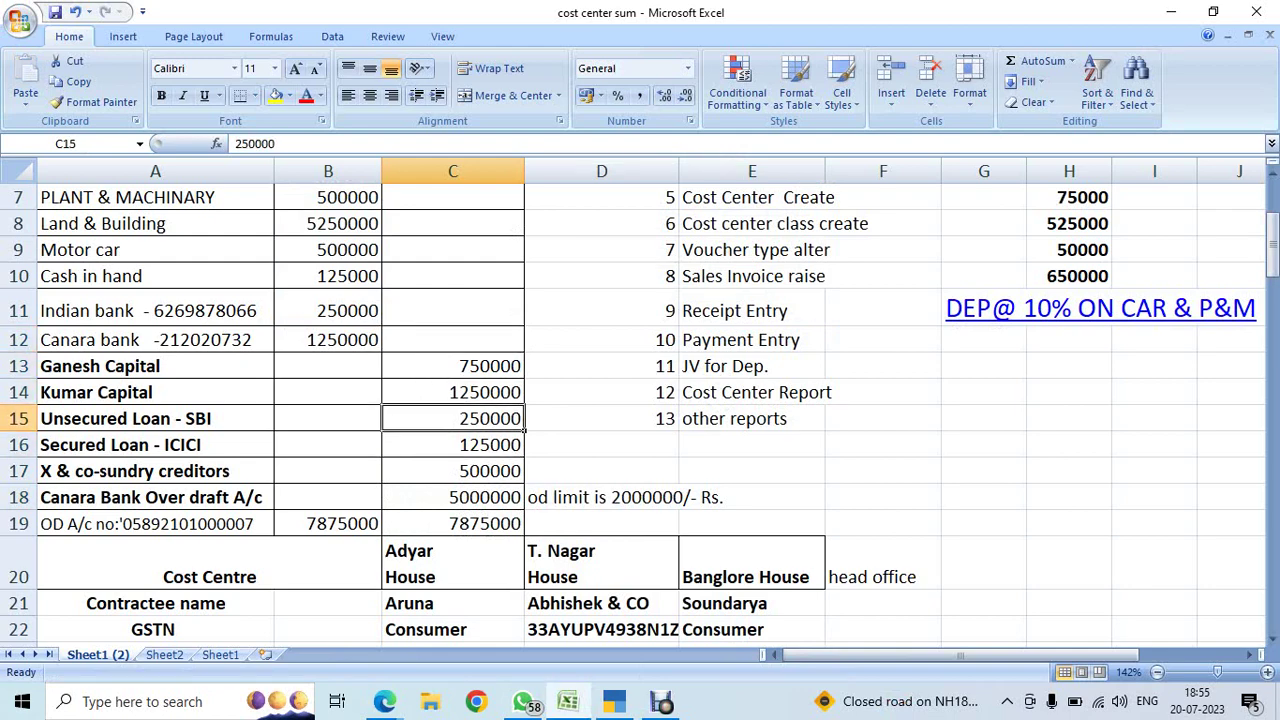
pyautogui.press('Down')
pyautogui.press('Down')
pyautogui.press('Down')
pyautogui.press('Left')
pyautogui.press('Left')
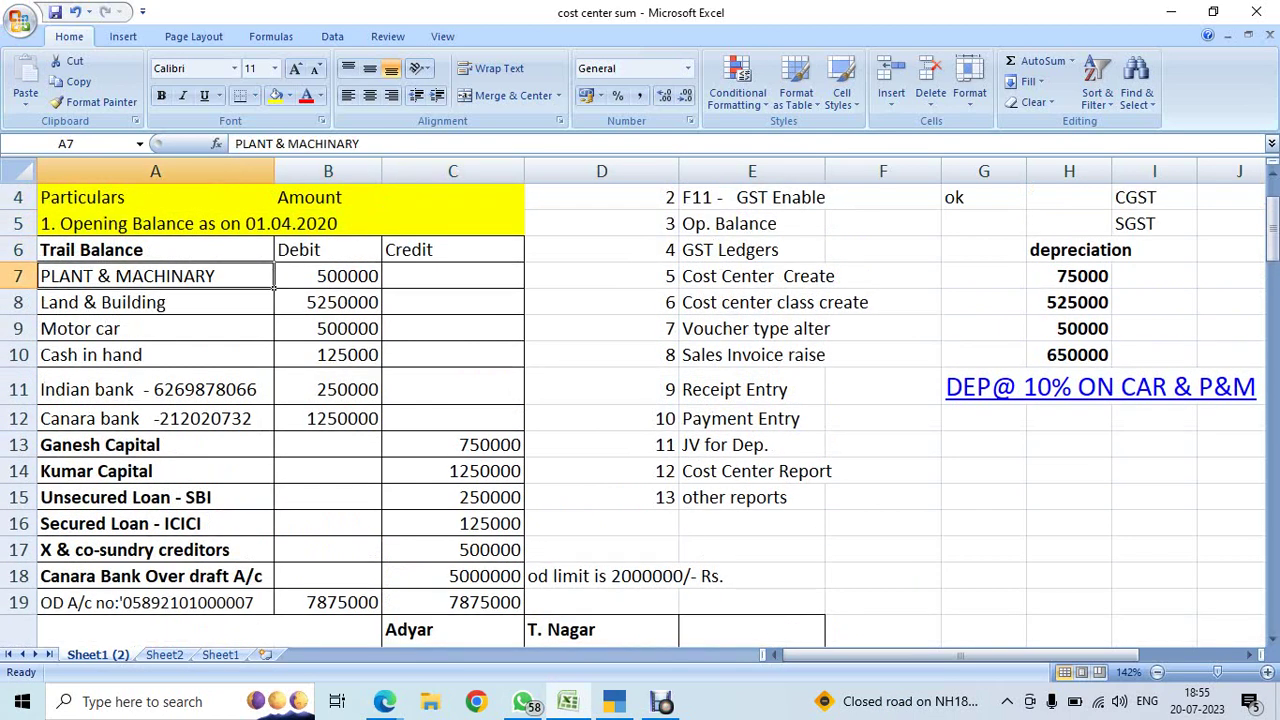
pyautogui.hotkey('ctrl', 'c')
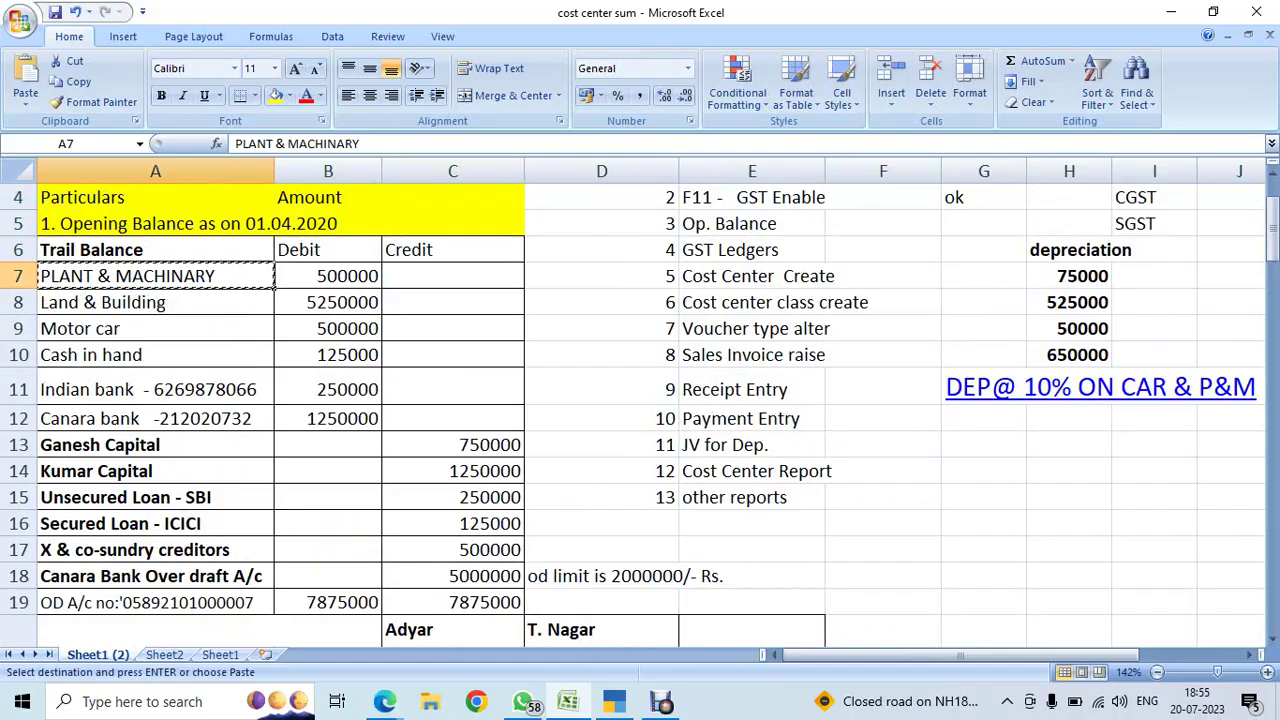
pyautogui.hotkey('alt', 'Tab')
# - Show the ledger list under Chart of Accounts with its multiple-ledger options
pyautogui.press('Escape')
pyautogui.press('Escape')
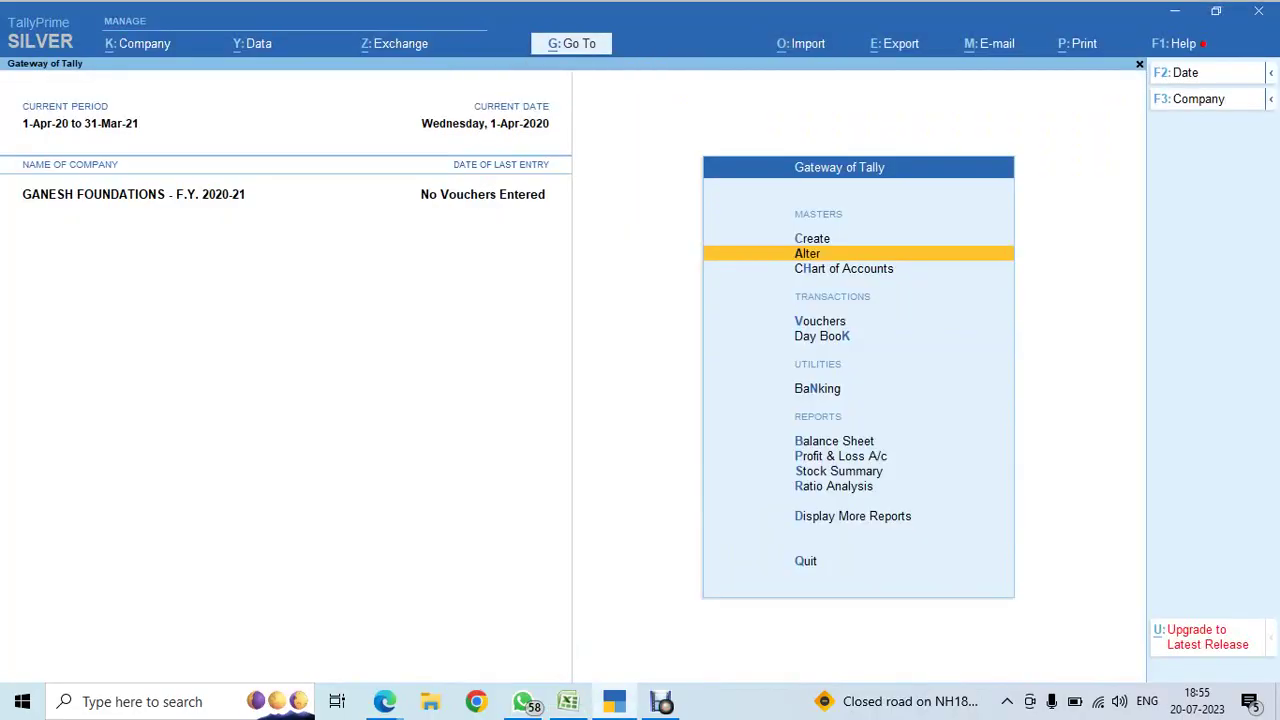
pyautogui.press('Down')
pyautogui.press('Return')
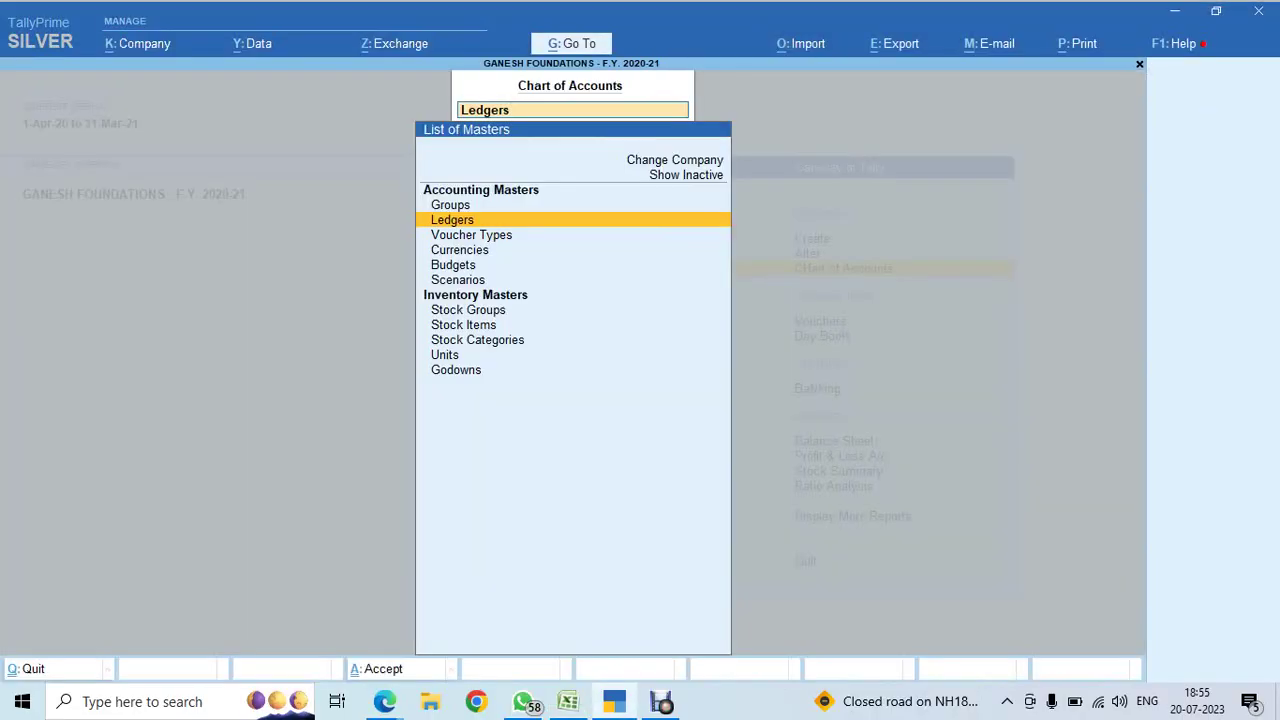
pyautogui.press('Return')
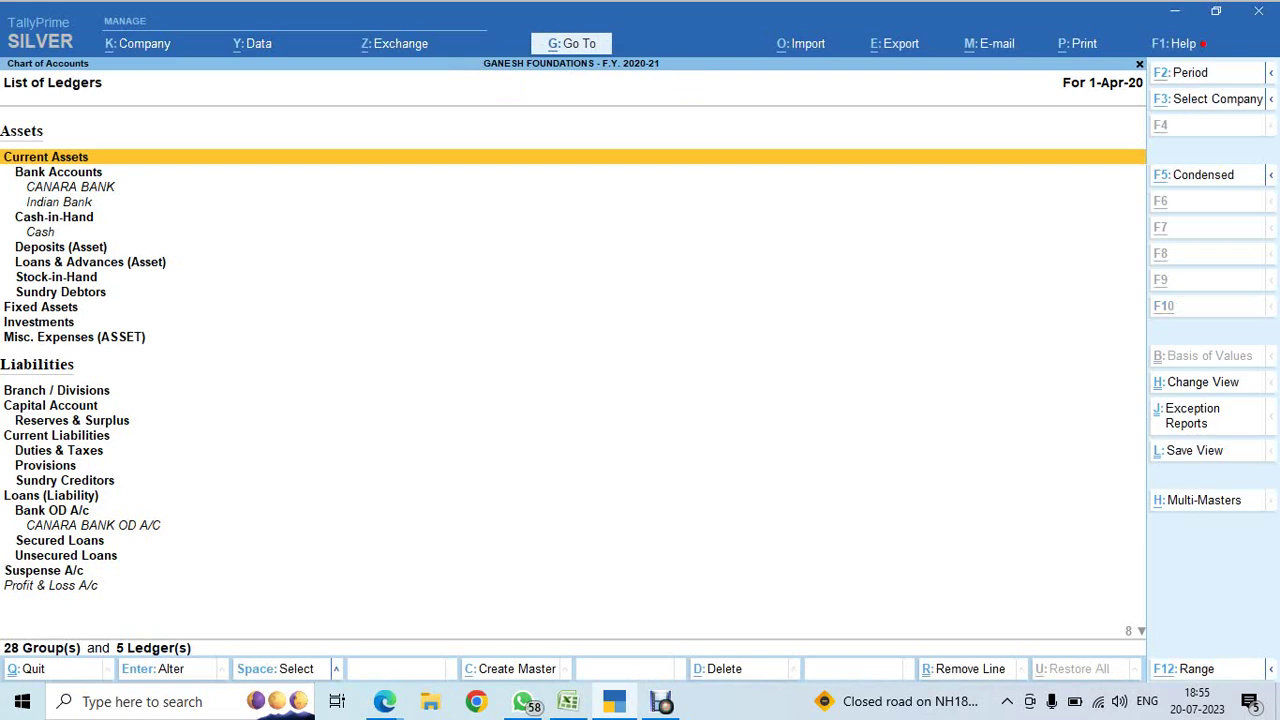
pyautogui.hotkey('ctrl', 'h')
# - In Multi Ledger Creation, add PLANT & MACHINARY under Fixed Assets with a 5,00,000 debit opening balance
pyautogui.press('Return')
pyautogui.press('Return')
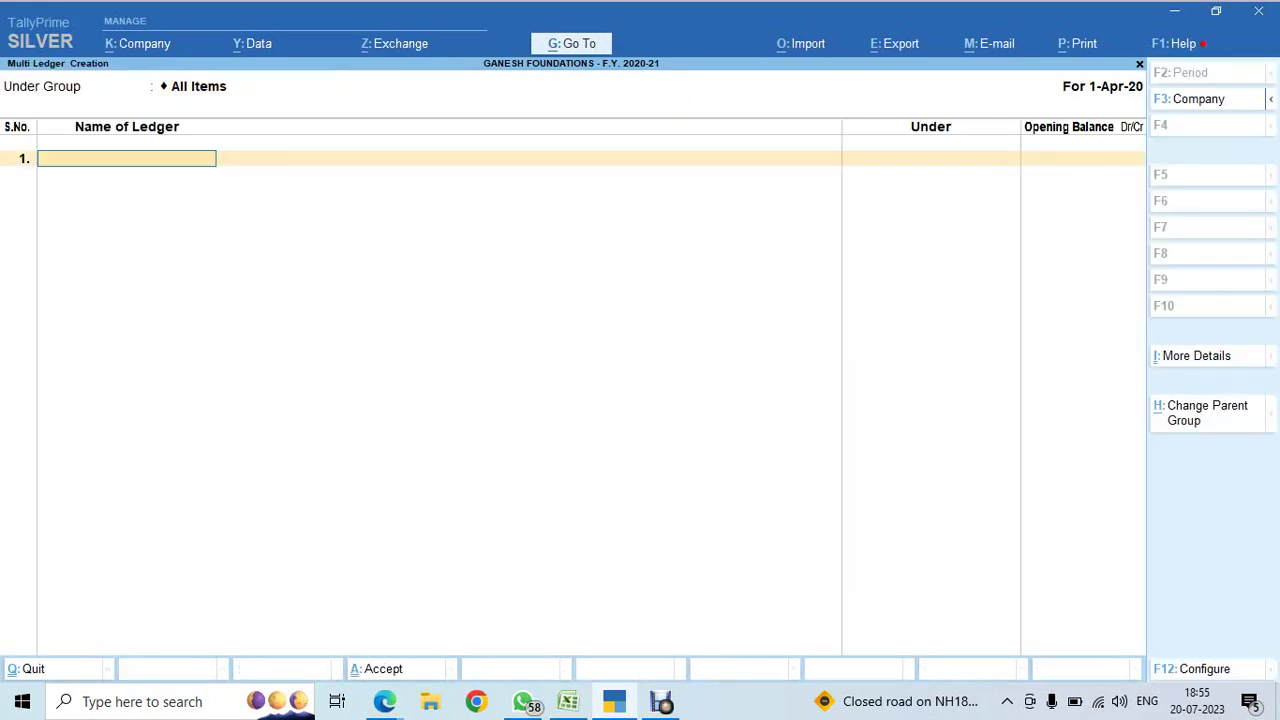
pyautogui.write('PLANT & MACHINARY')
pyautogui.press('Return')
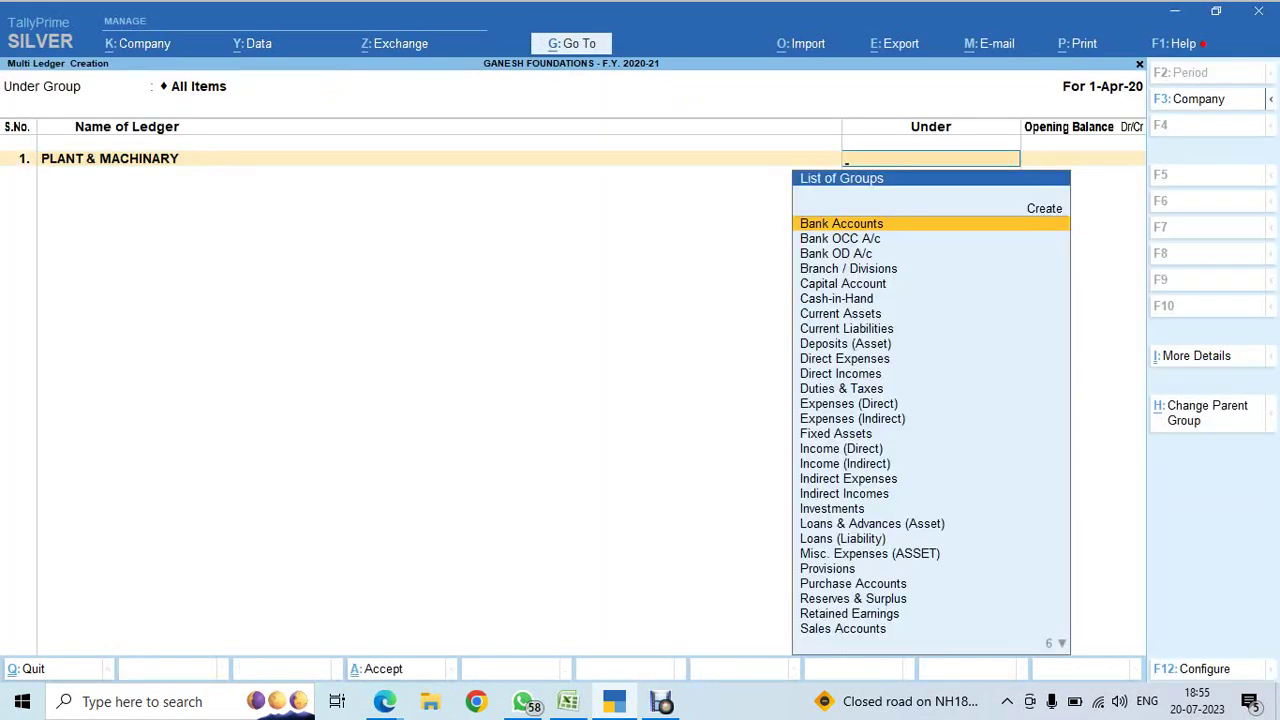
pyautogui.write('f')
pyautogui.press('Return')
pyautogui.hotkey('alt', 'Tab')
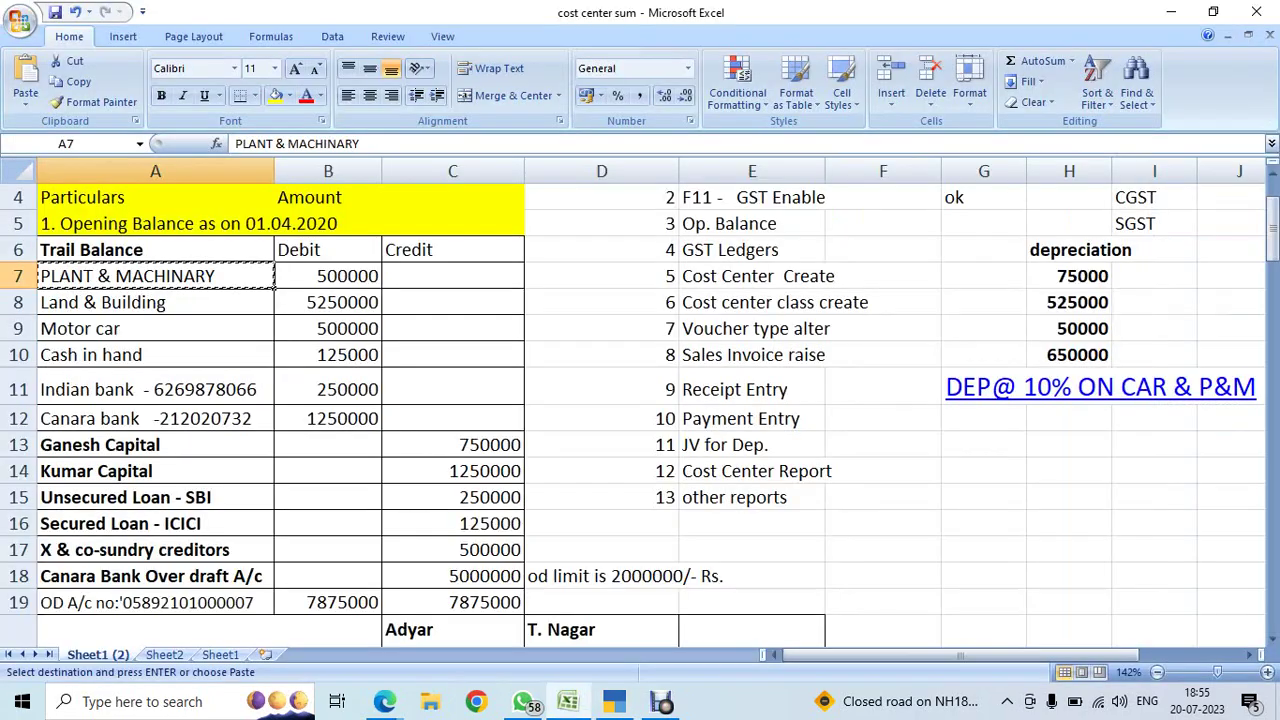
pyautogui.hotkey('ctrl', 'c')
pyautogui.hotkey('alt', 'Tab')
pyautogui.hotkey('ctrl', 'alt', 'v')
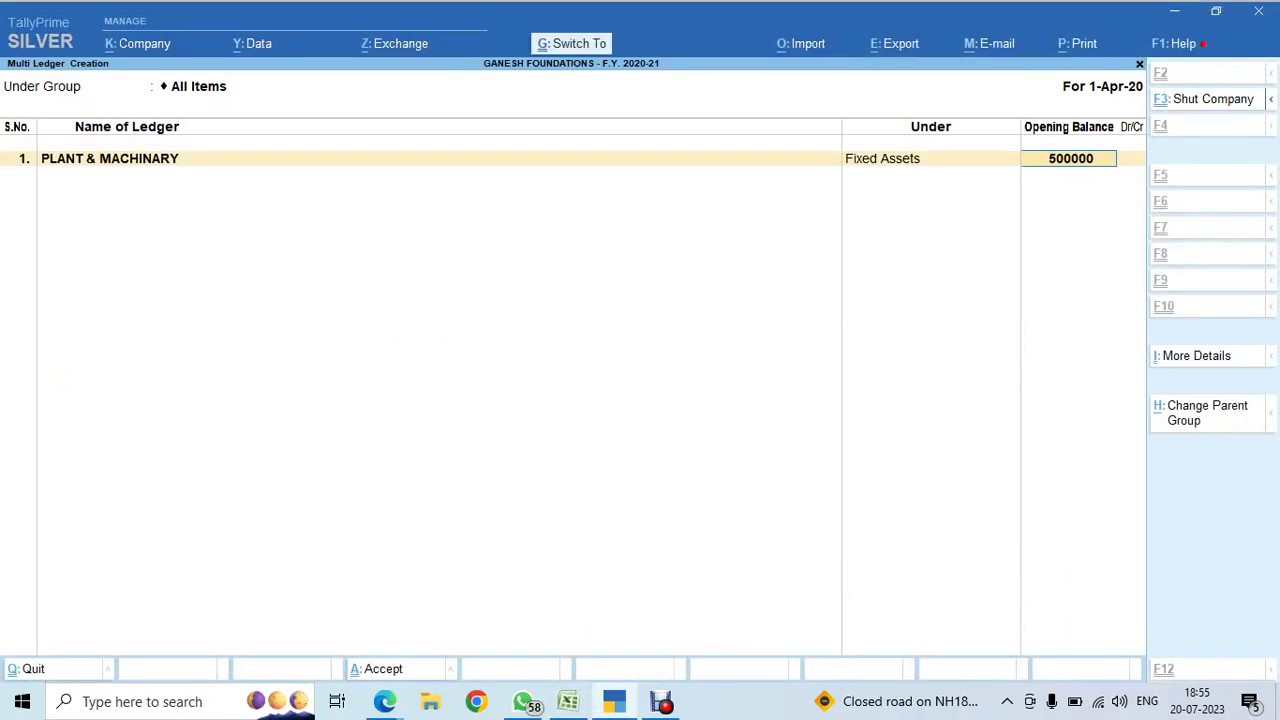
pyautogui.press('Return')
pyautogui.press('Return')
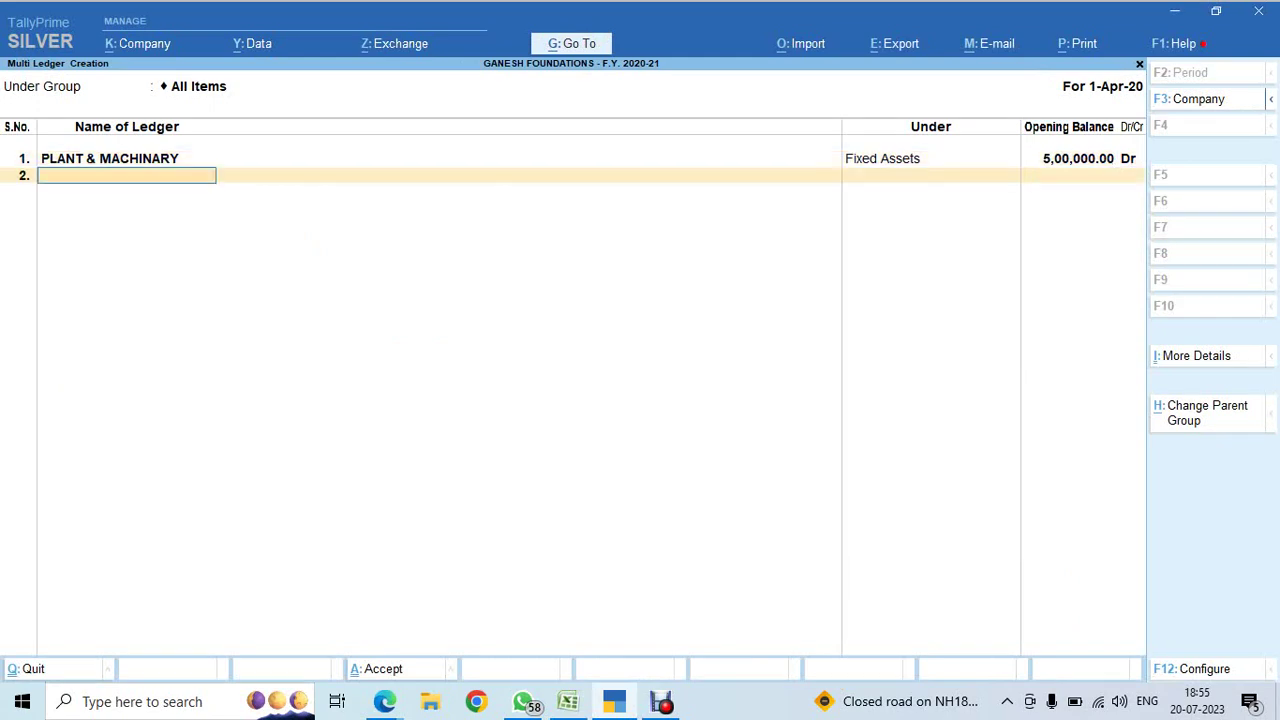
# - Add Land & Building under Fixed Assets with a 52,50,000 opening balance copied from Excel
pyautogui.hotkey('alt', 'Tab')
pyautogui.press('Escape')
pyautogui.press('Left')
pyautogui.press('Down')
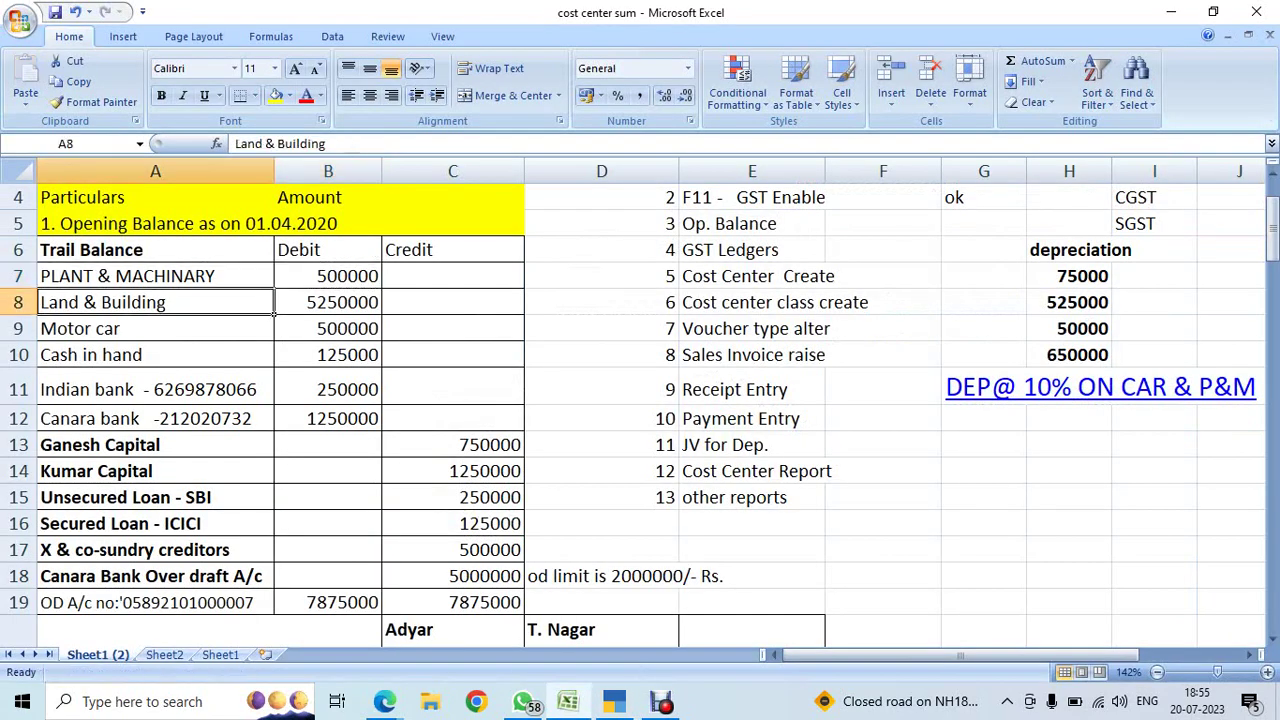
pyautogui.hotkey('ctrl', 'c')
pyautogui.hotkey('alt', 'Tab')
pyautogui.hotkey('ctrl', 'alt', 'v')
pyautogui.press('Return')
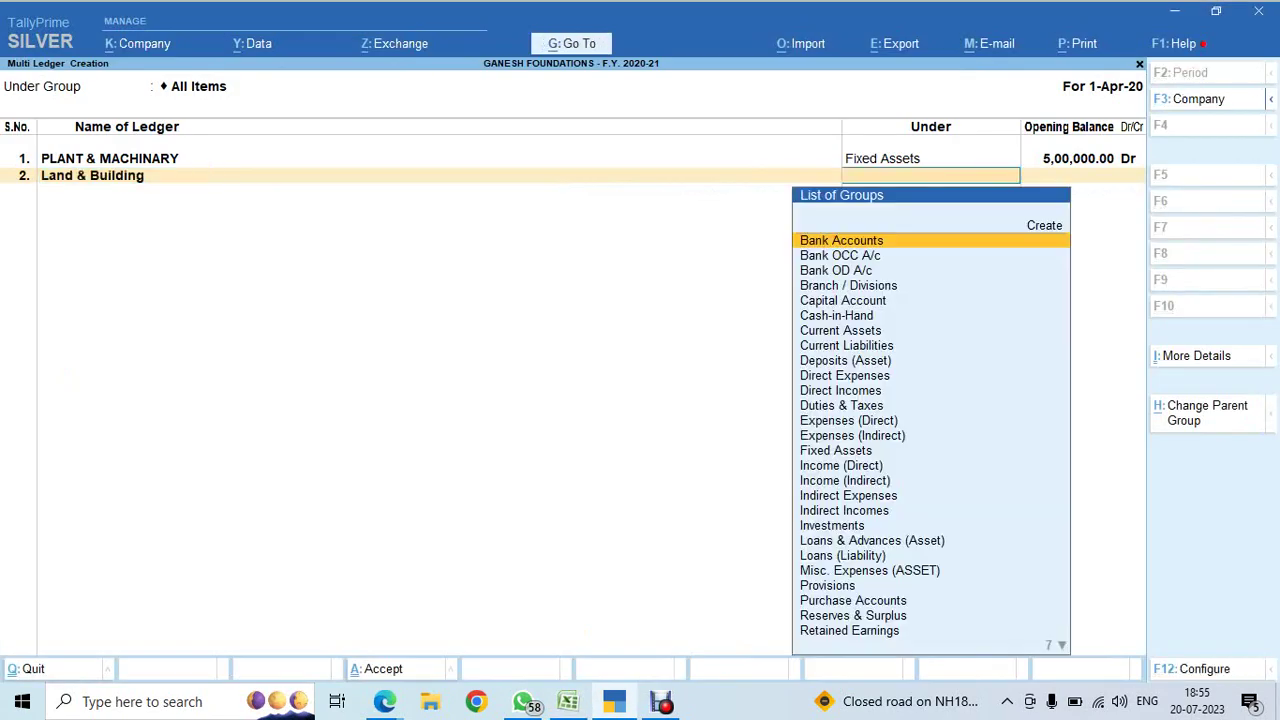
pyautogui.write('F')
pyautogui.press('Return')
pyautogui.hotkey('alt', 'Tab')
pyautogui.press('Right')
pyautogui.hotkey('ctrl', 'c')
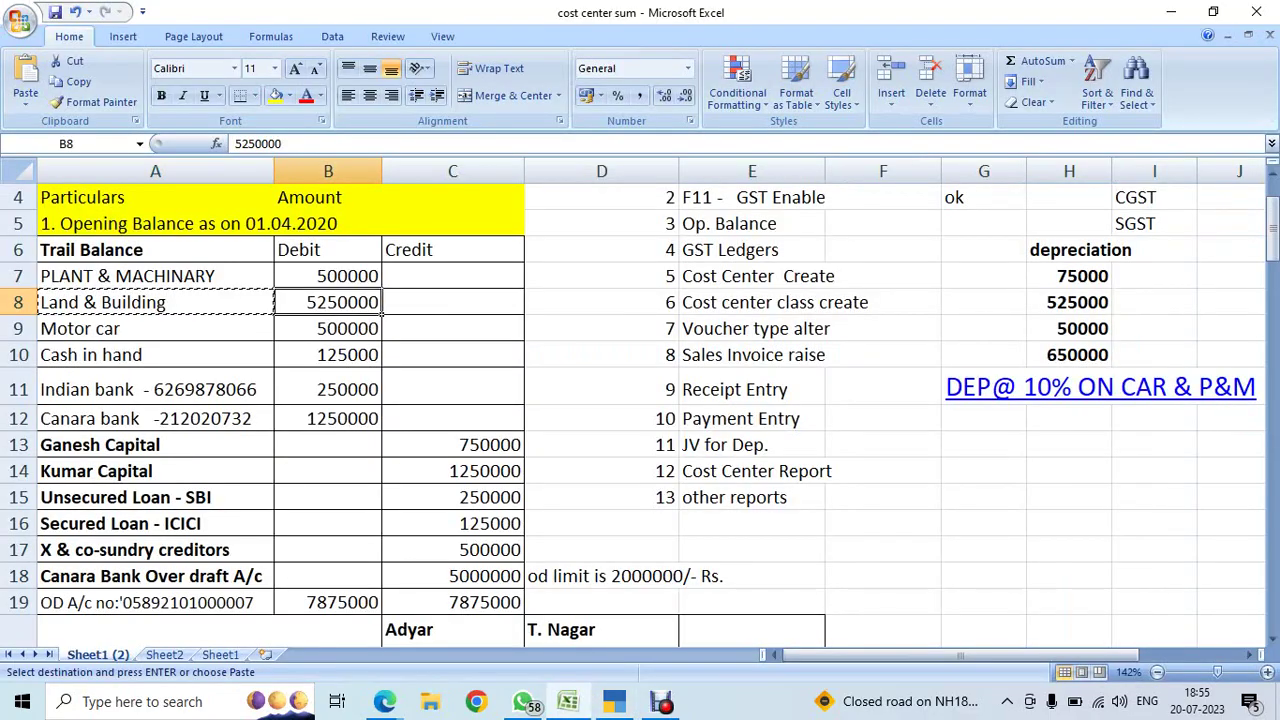
pyautogui.hotkey('alt', 'Tab')
pyautogui.hotkey('ctrl', 'alt', 'v')
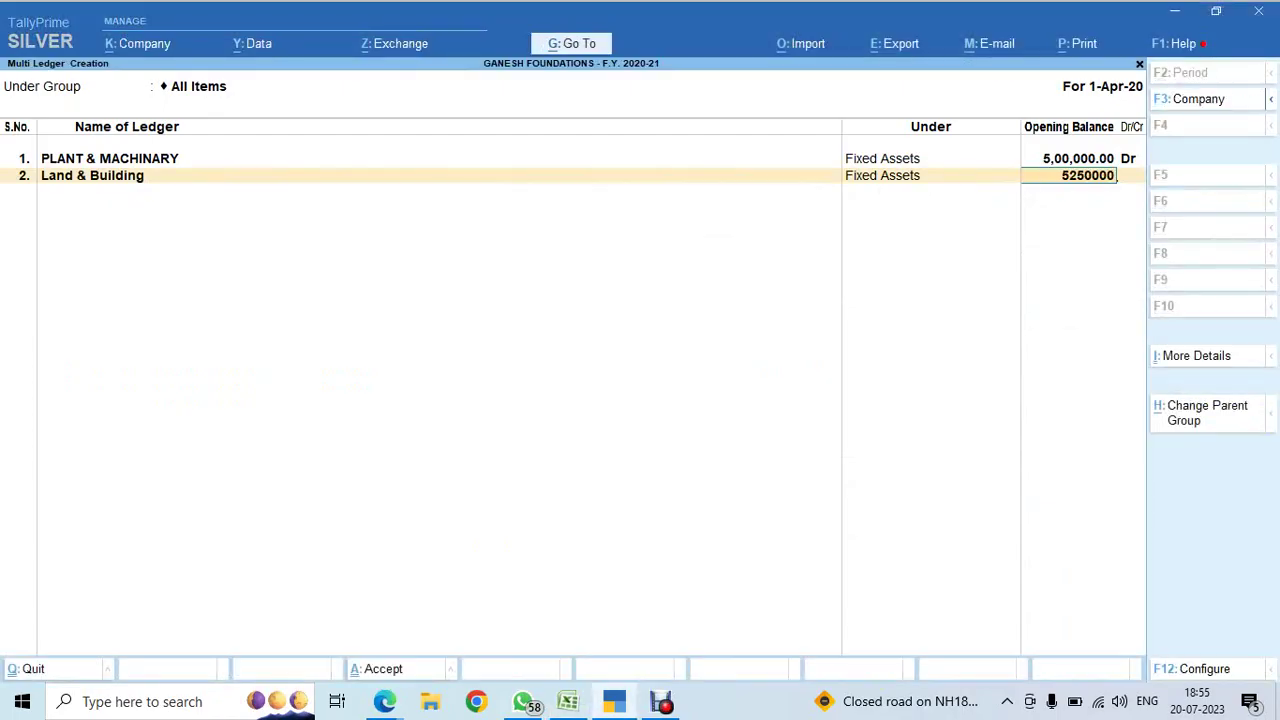
pyautogui.press('Return')
pyautogui.press('Return')
# - Add Motor car under Fixed Assets with a 5,00,000 debit opening balance
pyautogui.hotkey('alt', 'Tab')
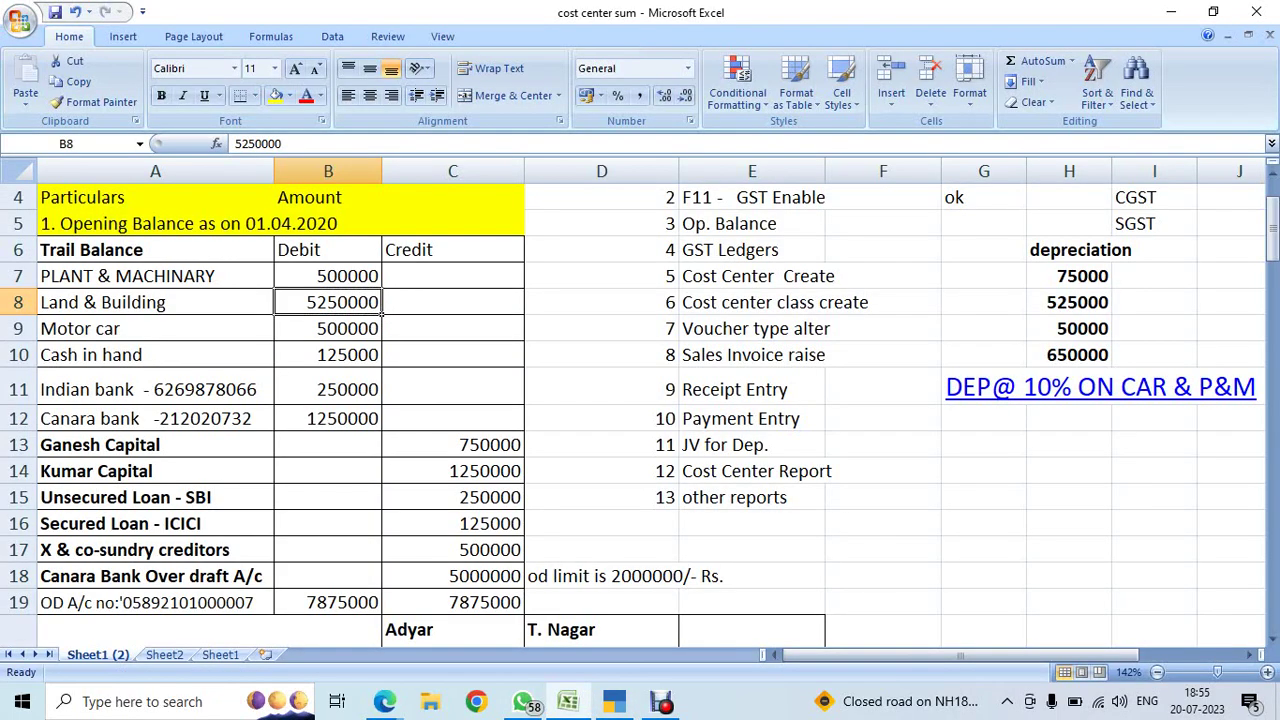
pyautogui.click(155, 328)
pyautogui.hotkey('ctrl', 'c')
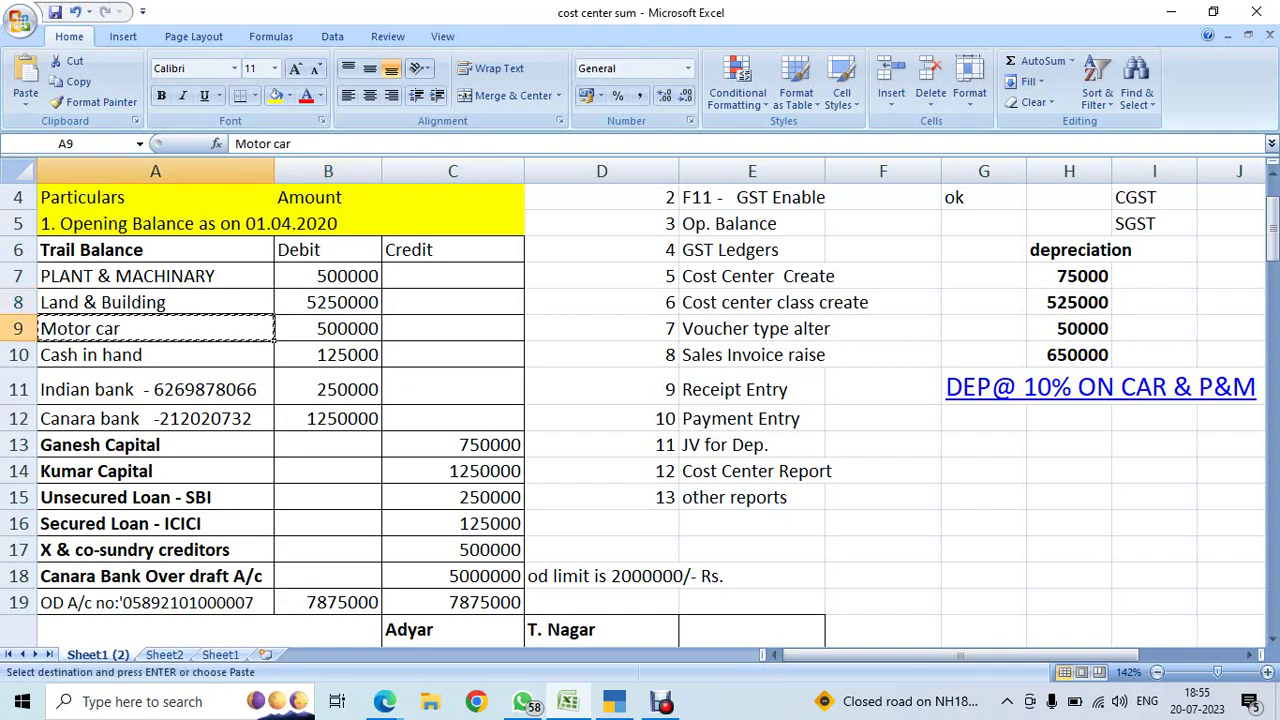
pyautogui.hotkey('alt', 'Tab')
pyautogui.hotkey('ctrl', 'alt', 'v')
pyautogui.press('Return')
pyautogui.press('Return')
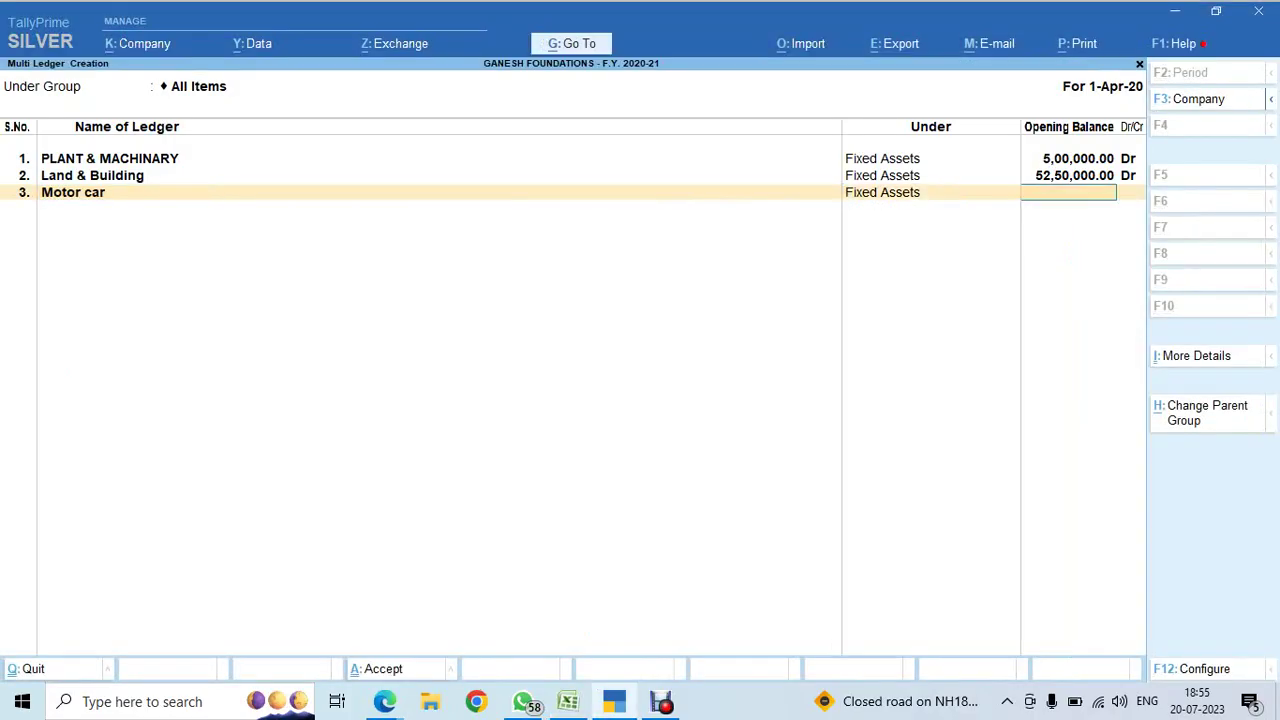
pyautogui.hotkey('alt', 'Tab')
pyautogui.click(328, 328)
pyautogui.hotkey('ctrl', 'c')
pyautogui.hotkey('alt', 'Tab')
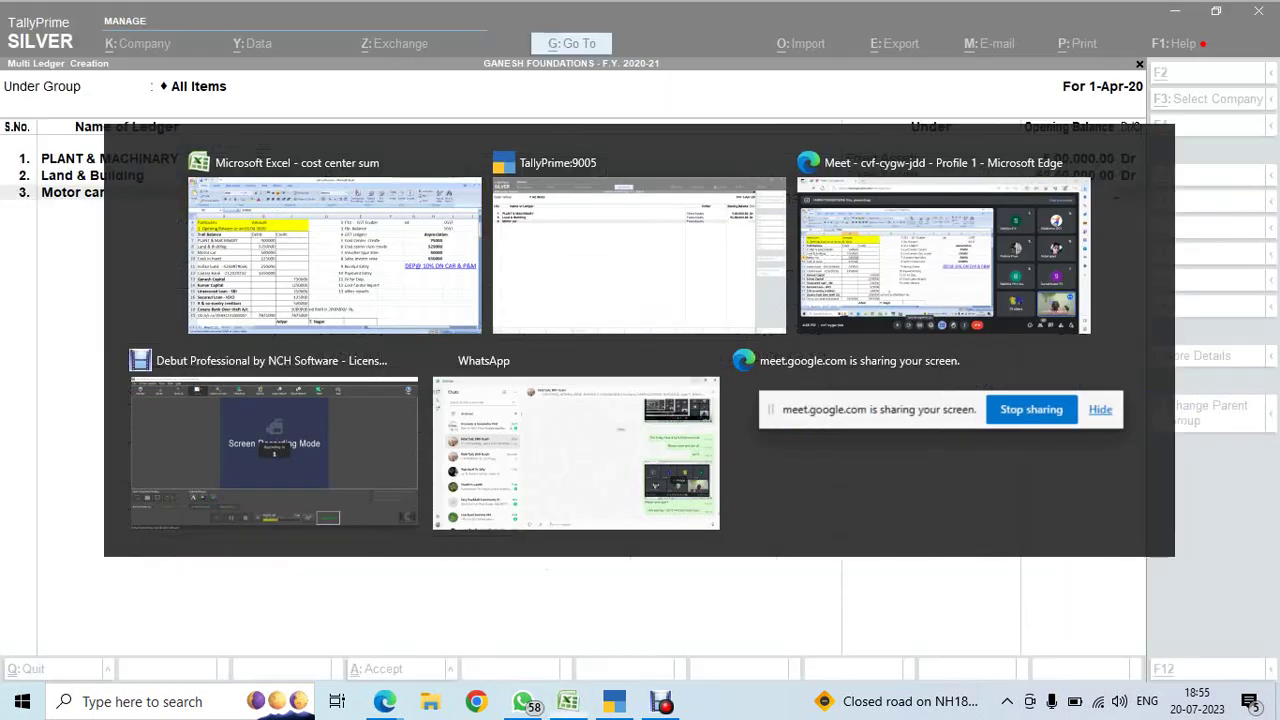
pyautogui.hotkey('ctrl', 'alt', 'v')
pyautogui.press('Return')
pyautogui.press('Return')
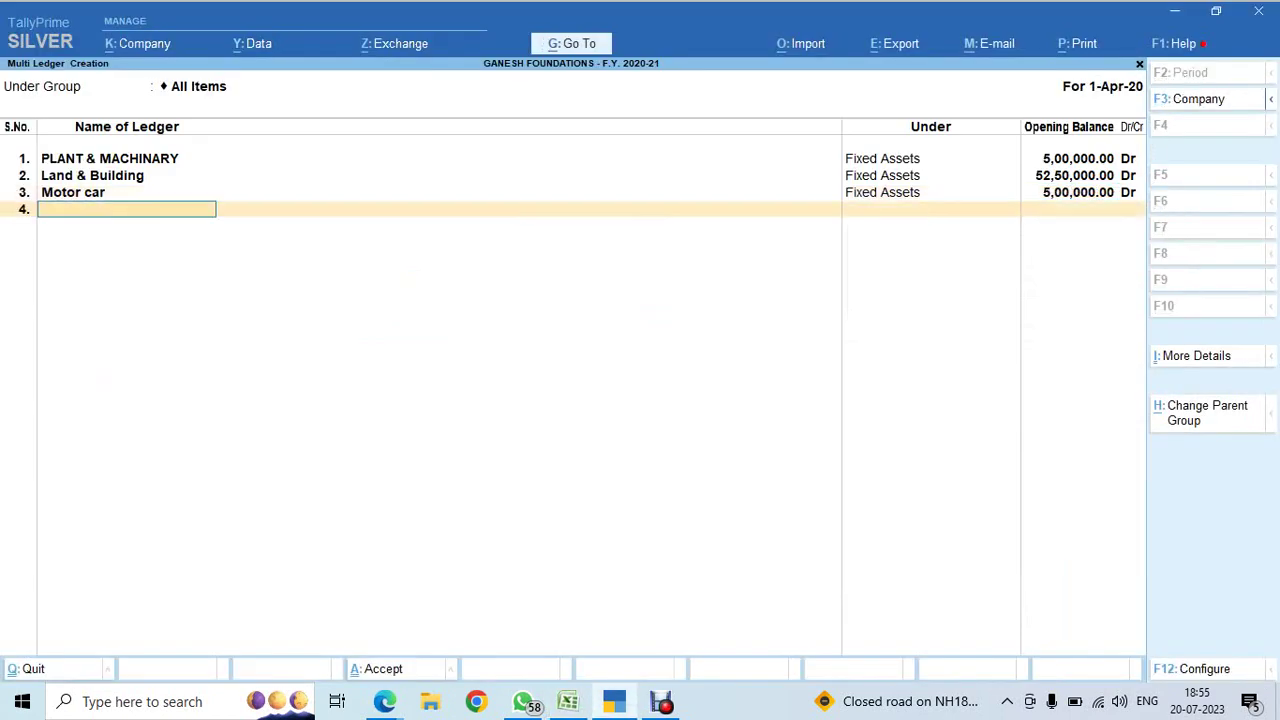
# - Add Ganesh Capital under Capital Account with a 7,50,000 credit opening balance
pyautogui.hotkey('alt', 'Tab')
pyautogui.press('Escape')
pyautogui.click(155, 355)
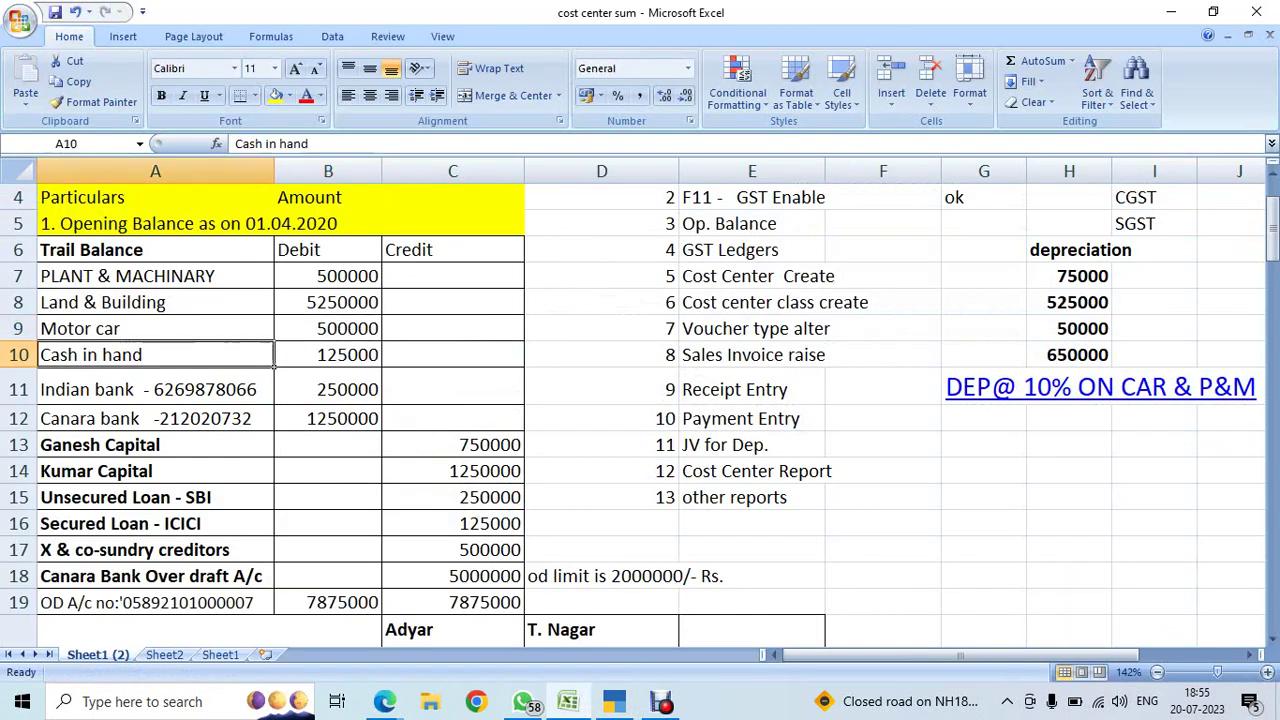
pyautogui.press('Down')
pyautogui.press('Down')
pyautogui.press('Down')
pyautogui.hotkey('ctrl', 'c')
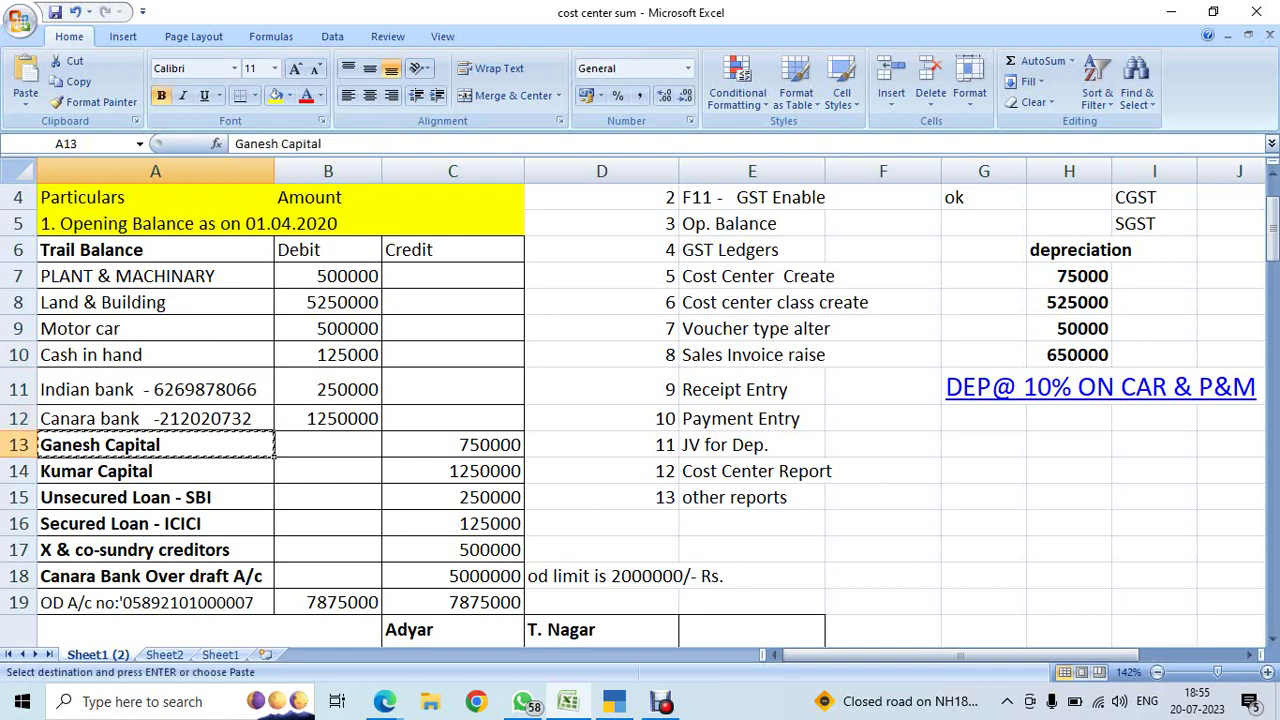
pyautogui.hotkey('alt', 'Tab')
pyautogui.hotkey('ctrl', 'alt', 'v')
pyautogui.press('Return')
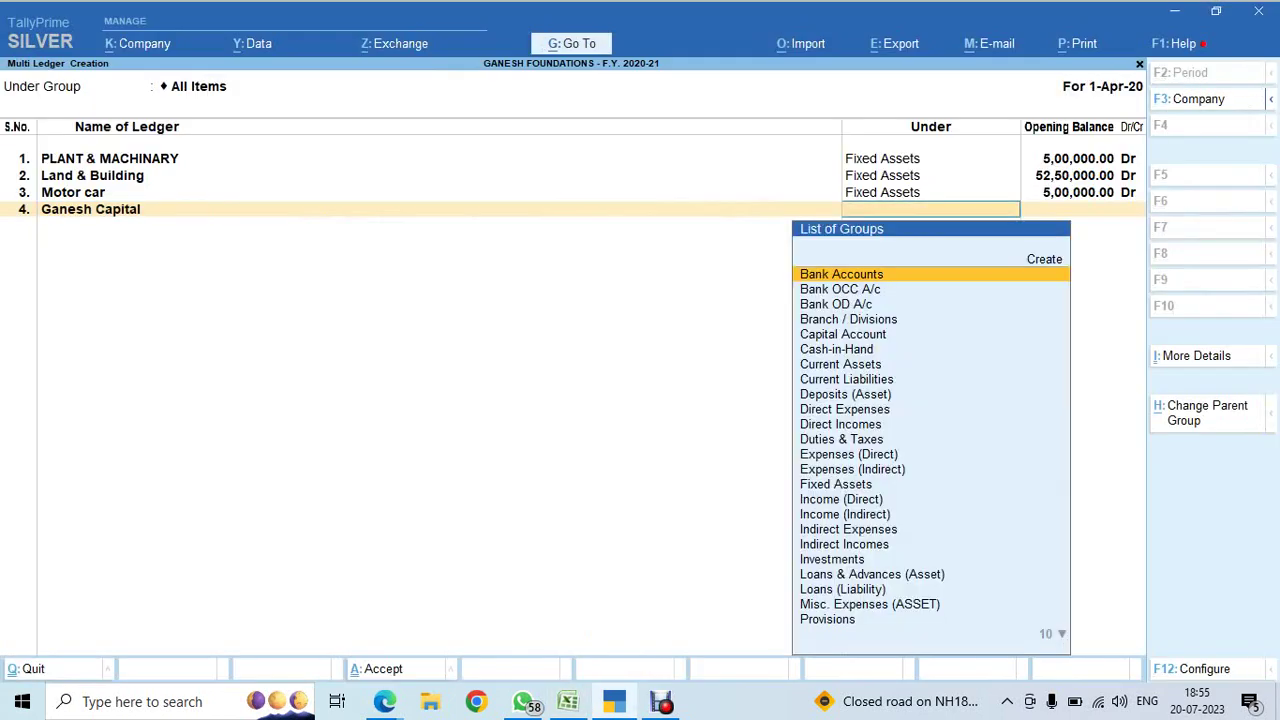
pyautogui.write('CAP')
pyautogui.press('Return')
pyautogui.hotkey('alt', 'Tab')
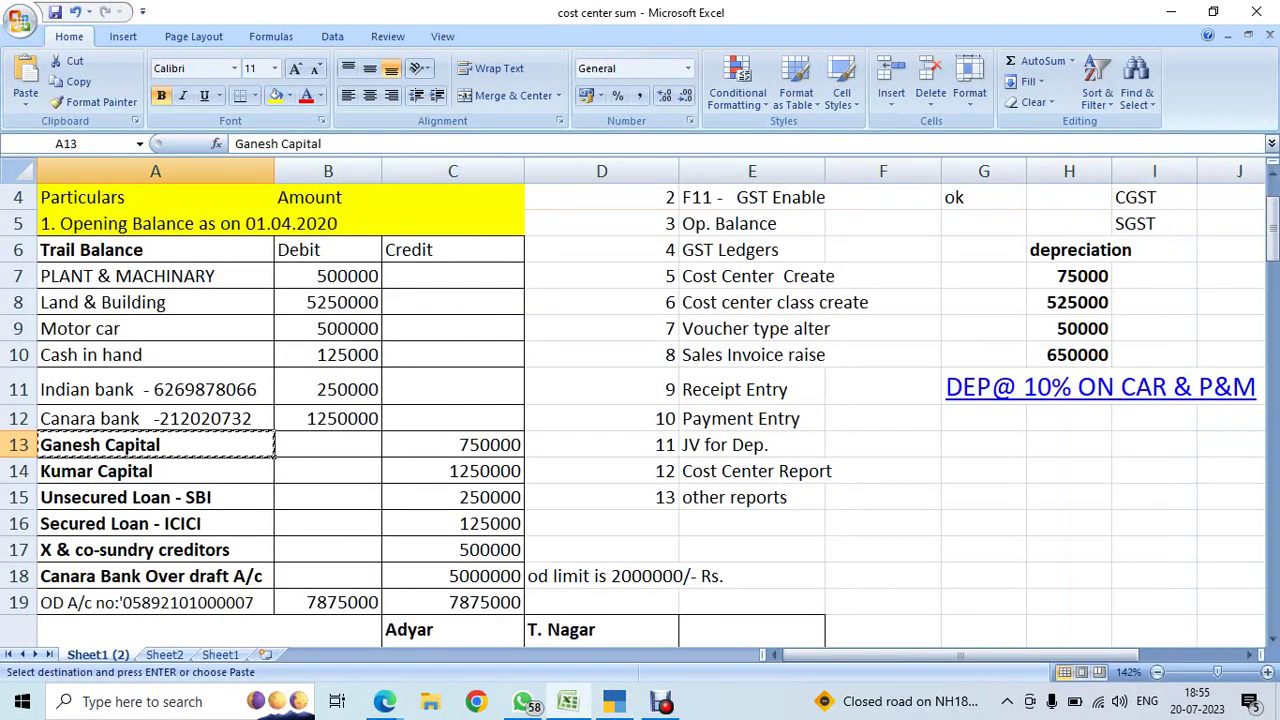
pyautogui.press('Right')
pyautogui.press('Right')
pyautogui.hotkey('ctrl', 'c')
pyautogui.hotkey('alt', 'Tab')
pyautogui.hotkey('ctrl', 'alt', 'v')
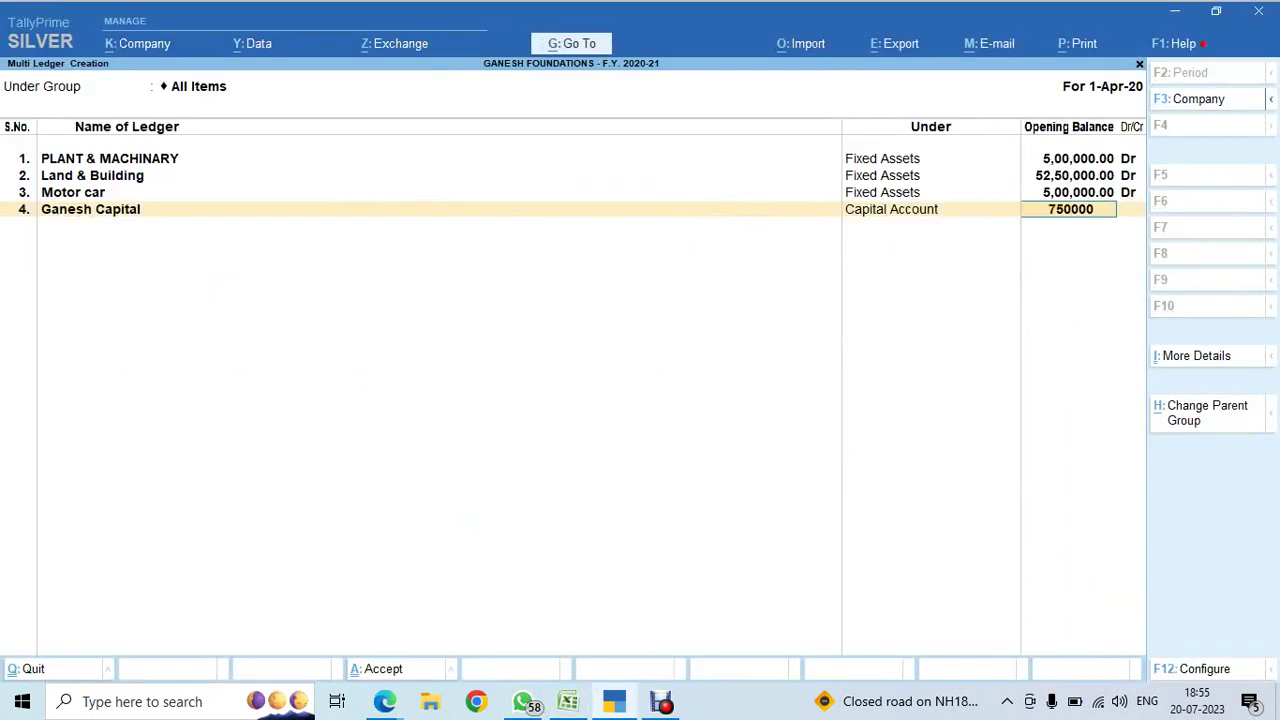
pyautogui.press('Return')
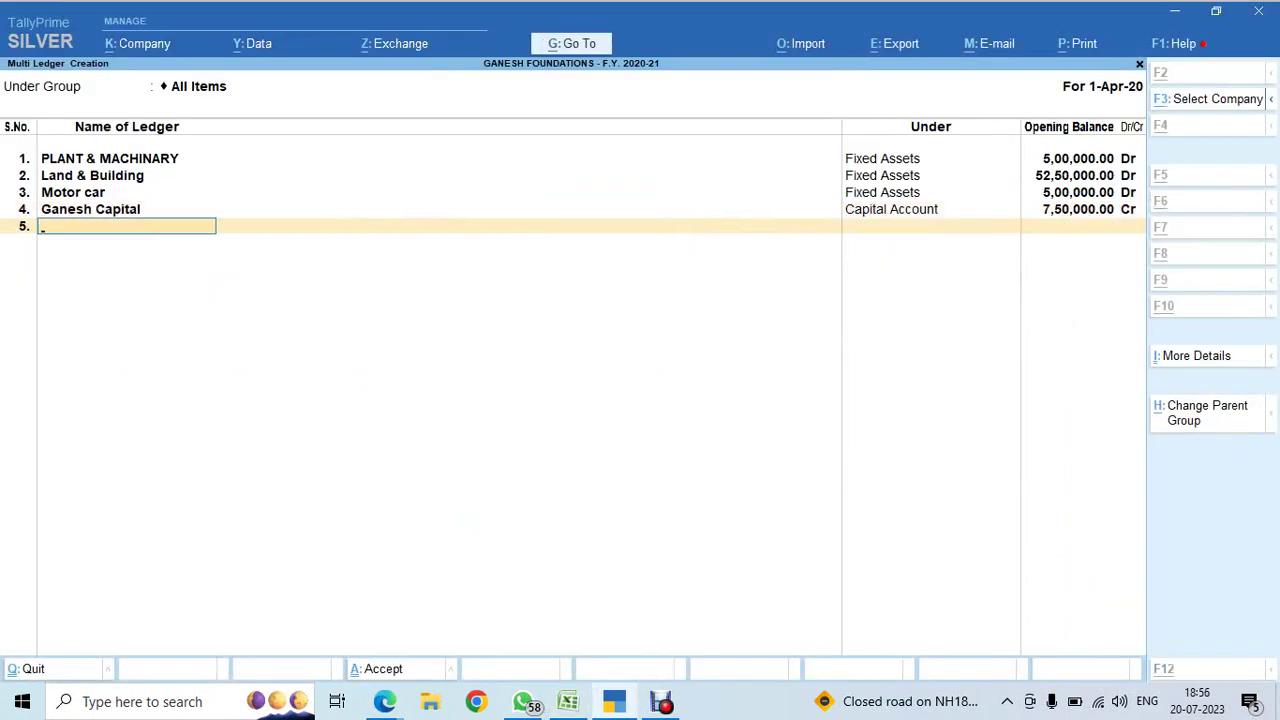
# - Add Kumar Capital under Capital Account with a 12,50,000 credit opening balance
pyautogui.hotkey('alt', 'Tab')
pyautogui.press('Down')
pyautogui.click(155, 471)
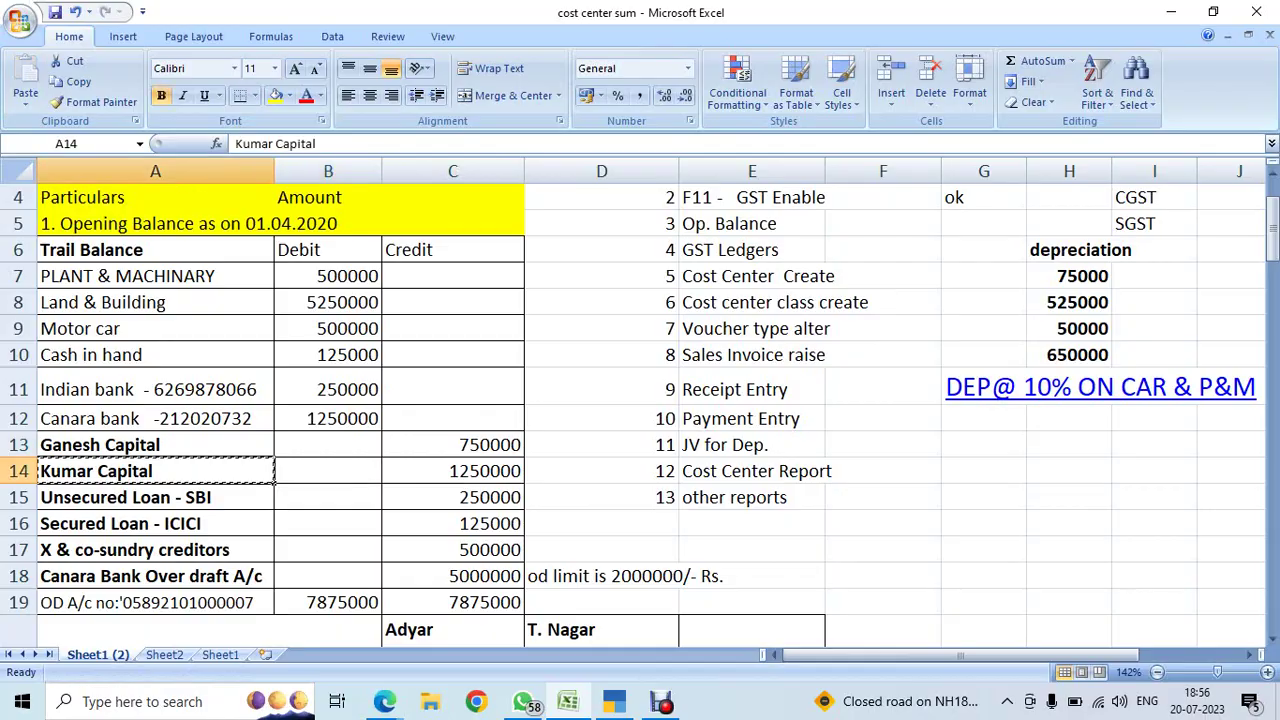
pyautogui.hotkey('ctrl', 'c')
pyautogui.hotkey('alt', 'Tab')
pyautogui.hotkey('ctrl', 'alt', 'v')
pyautogui.press('Return')
pyautogui.write('Cap')
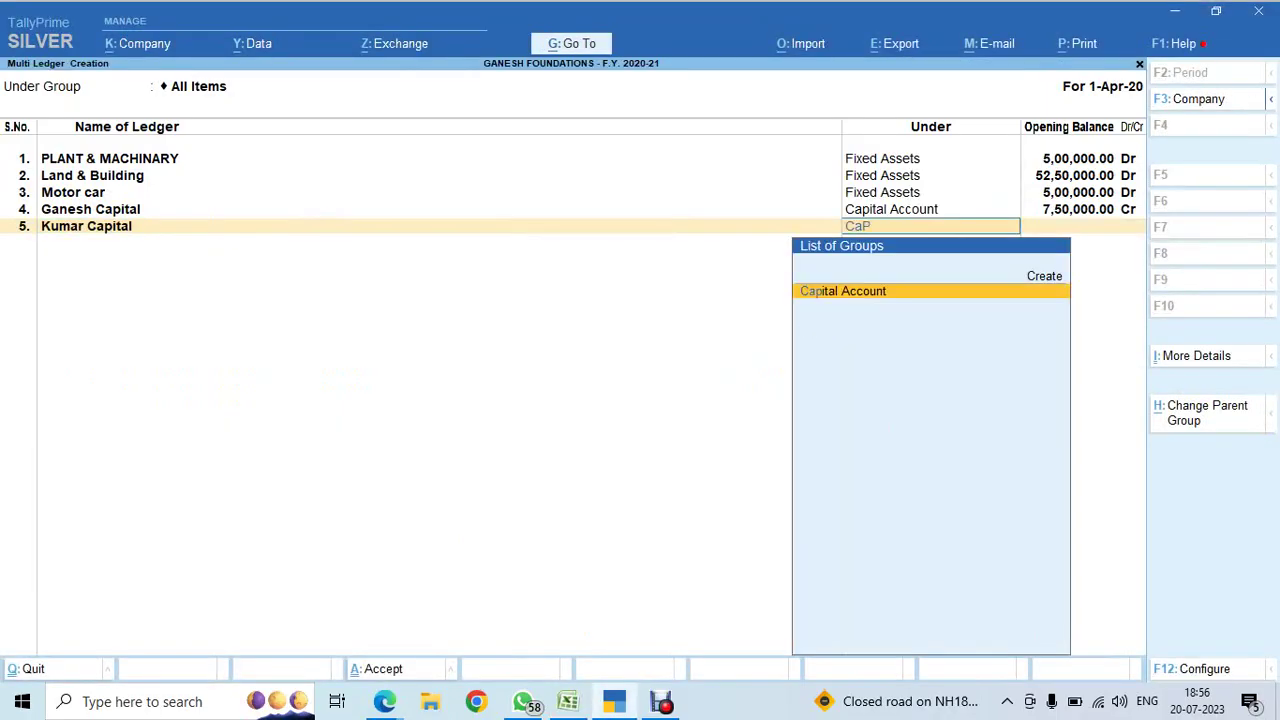
pyautogui.press('Return')
pyautogui.hotkey('alt', 'Tab')
pyautogui.click(328, 471)
pyautogui.click(453, 471)
pyautogui.hotkey('ctrl', 'c')
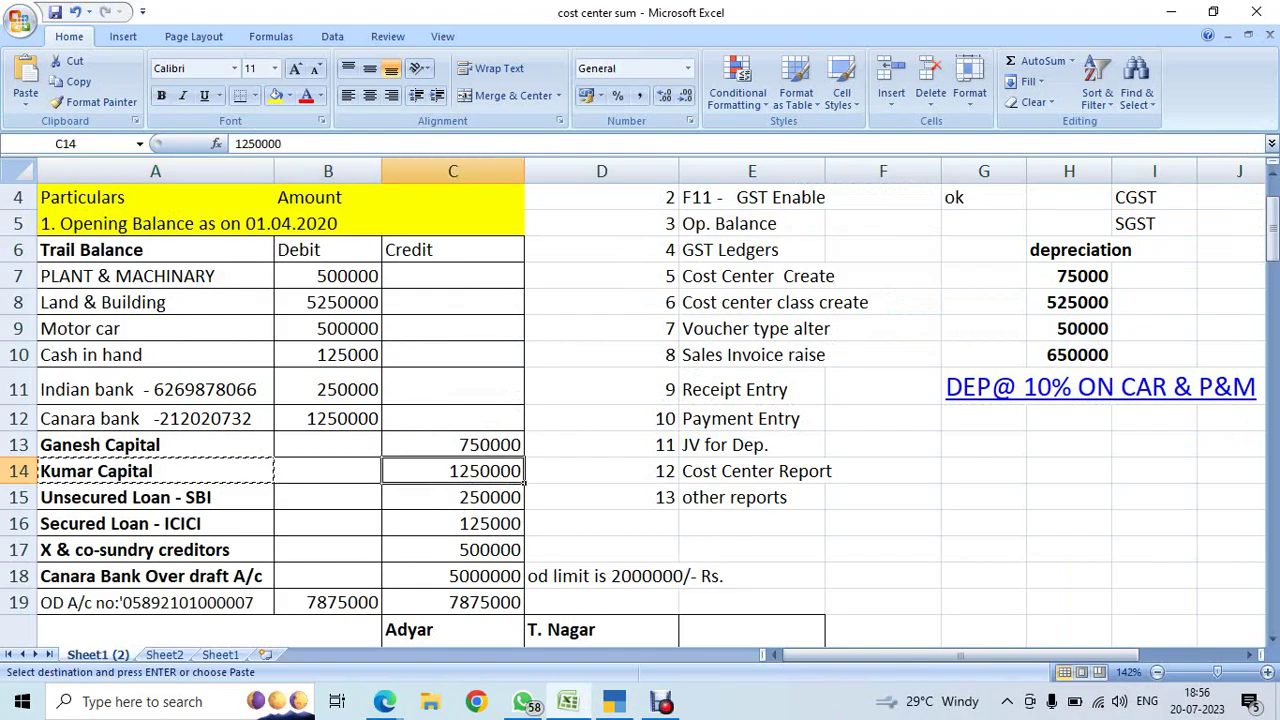
pyautogui.hotkey('alt', 'Tab')
pyautogui.hotkey('ctrl', 'alt', 'v')
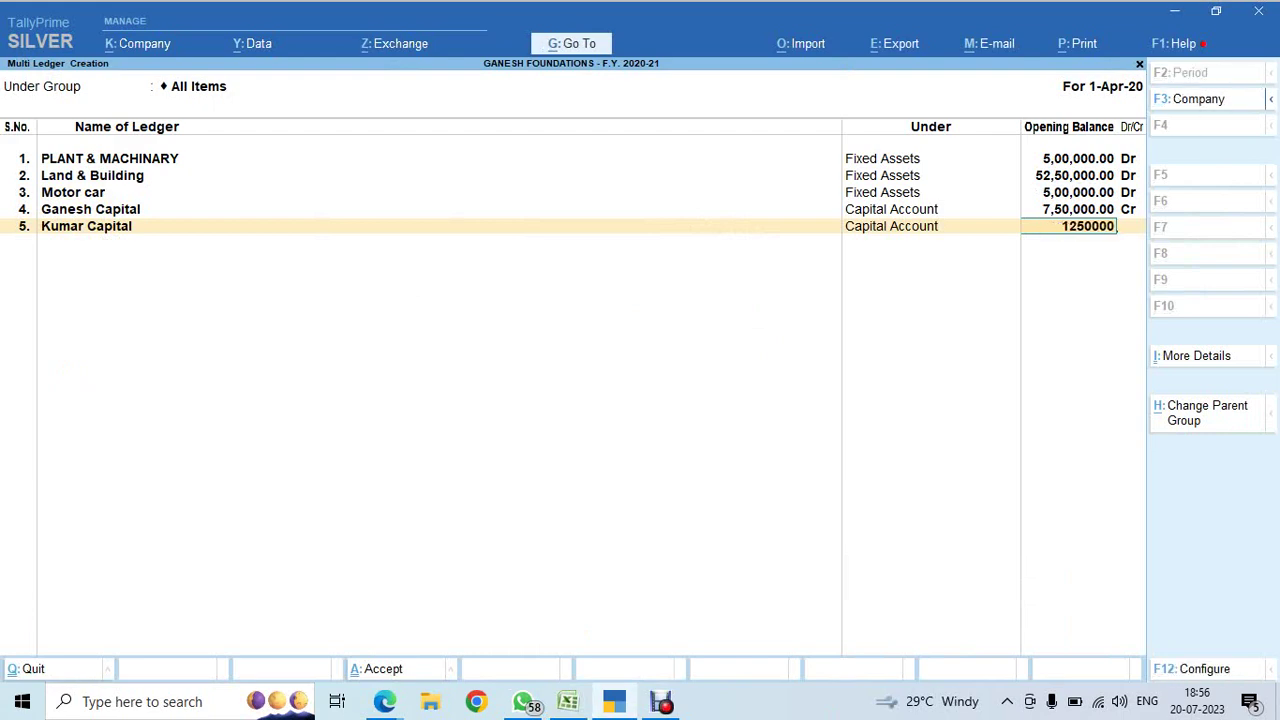
pyautogui.press('Return')
pyautogui.press('Return')
# - Add Unsecured Loan - SBI under Unsecured Loans with a 2,50,000 credit opening balance
pyautogui.hotkey('alt', 'Tab')
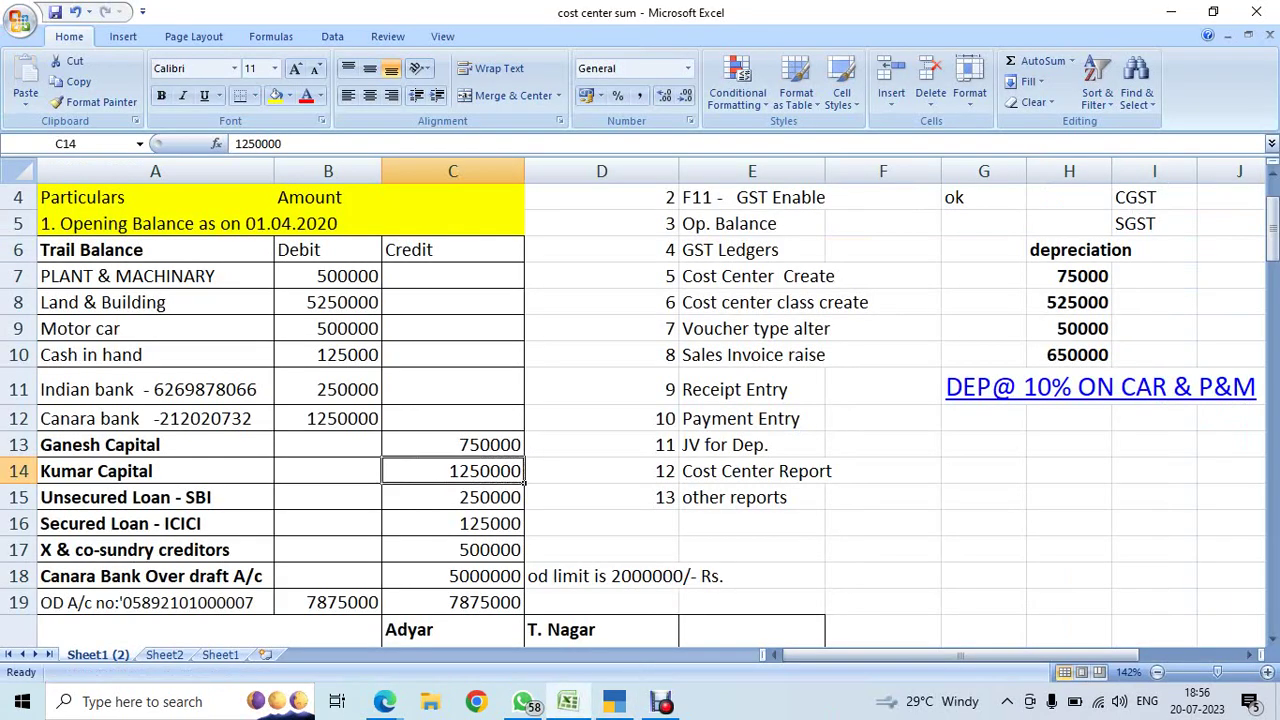
pyautogui.click(453, 497)
pyautogui.click(155, 497)
pyautogui.hotkey('ctrl', 'c')
pyautogui.hotkey('alt', 'Tab')
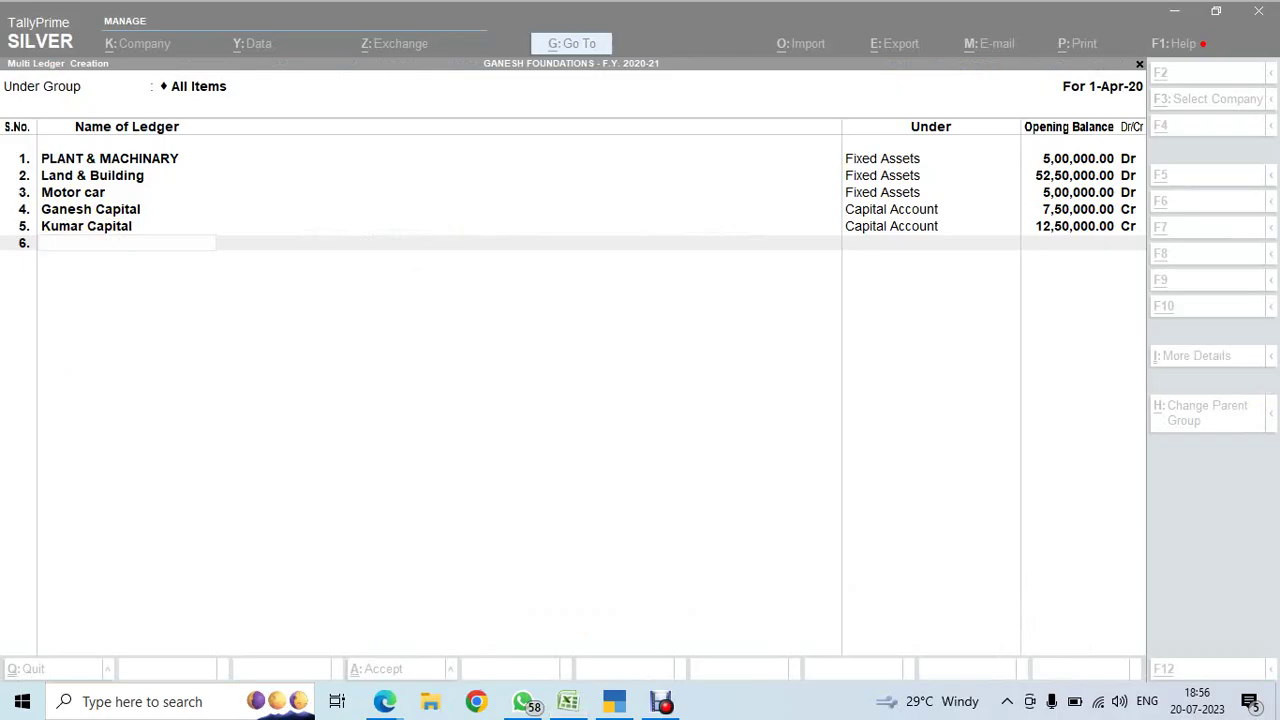
pyautogui.hotkey('ctrl', 'alt', 'v')
pyautogui.press('Return')
pyautogui.write('uns')
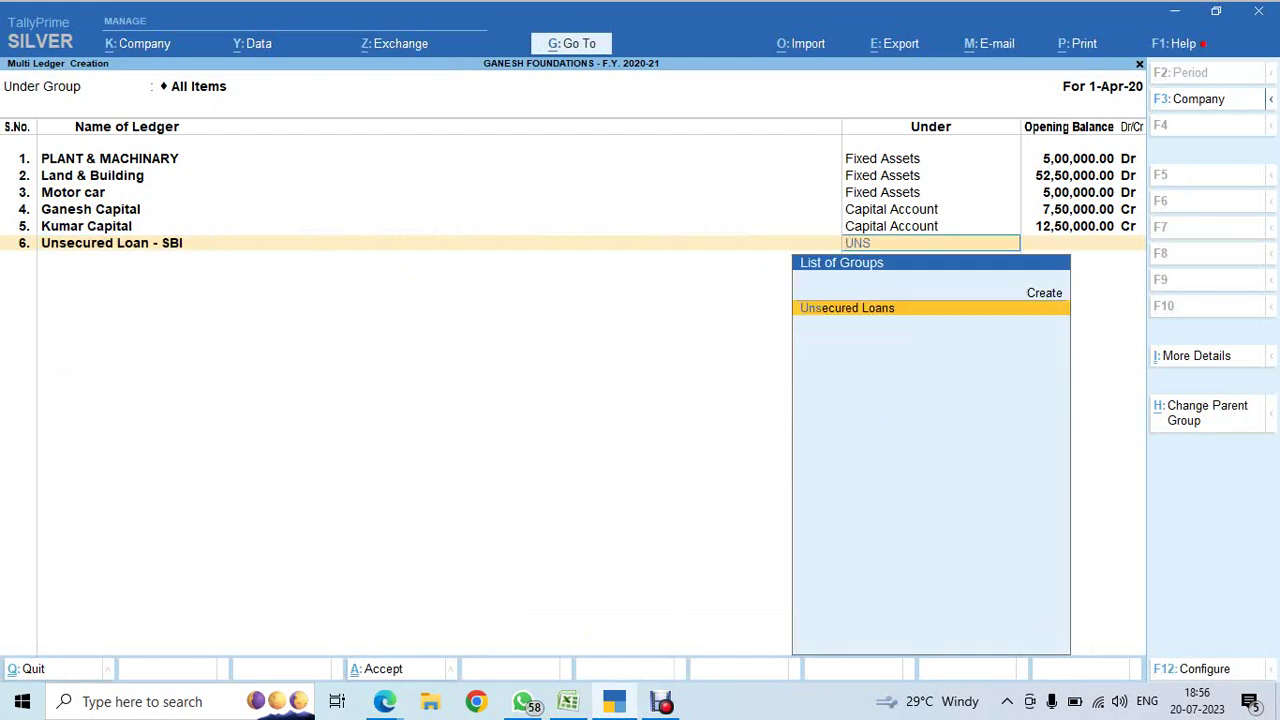
pyautogui.press('Return')
pyautogui.hotkey('alt', 'Tab')
pyautogui.press('Right')
pyautogui.press('Right')
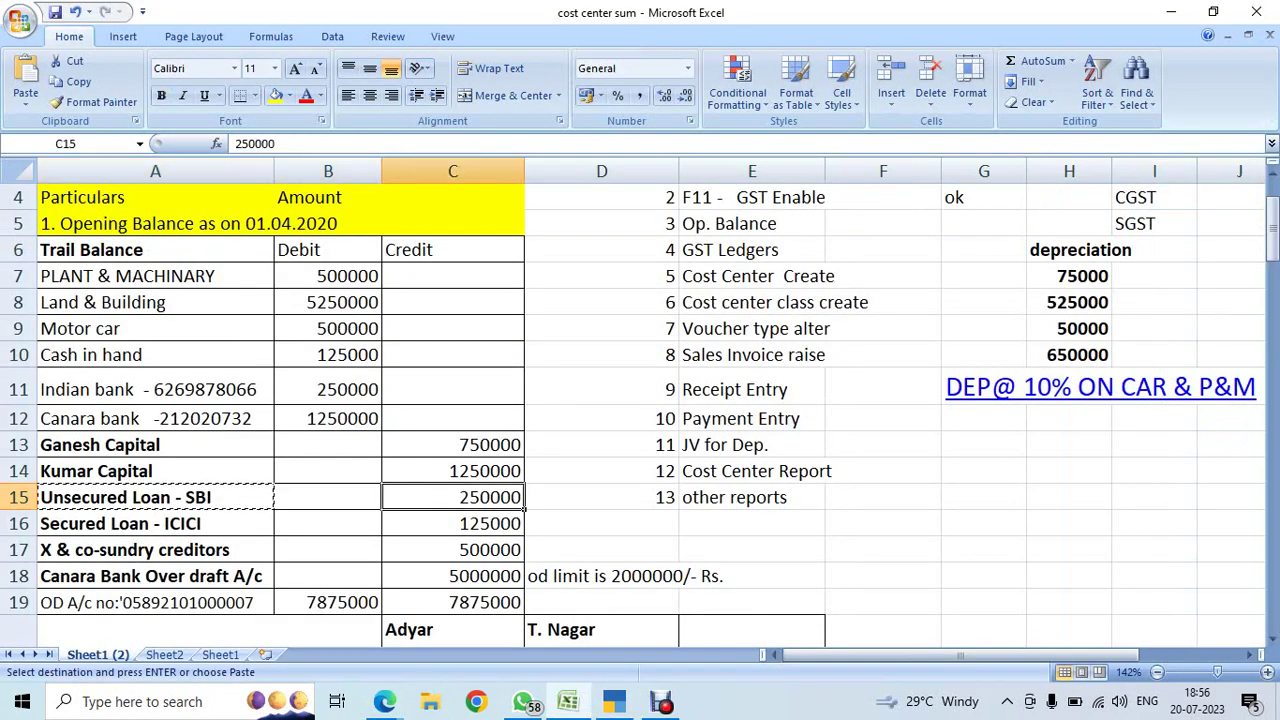
pyautogui.hotkey('ctrl', 'c')
pyautogui.hotkey('alt', 'Tab')
pyautogui.hotkey('ctrl', 'alt', 'v')
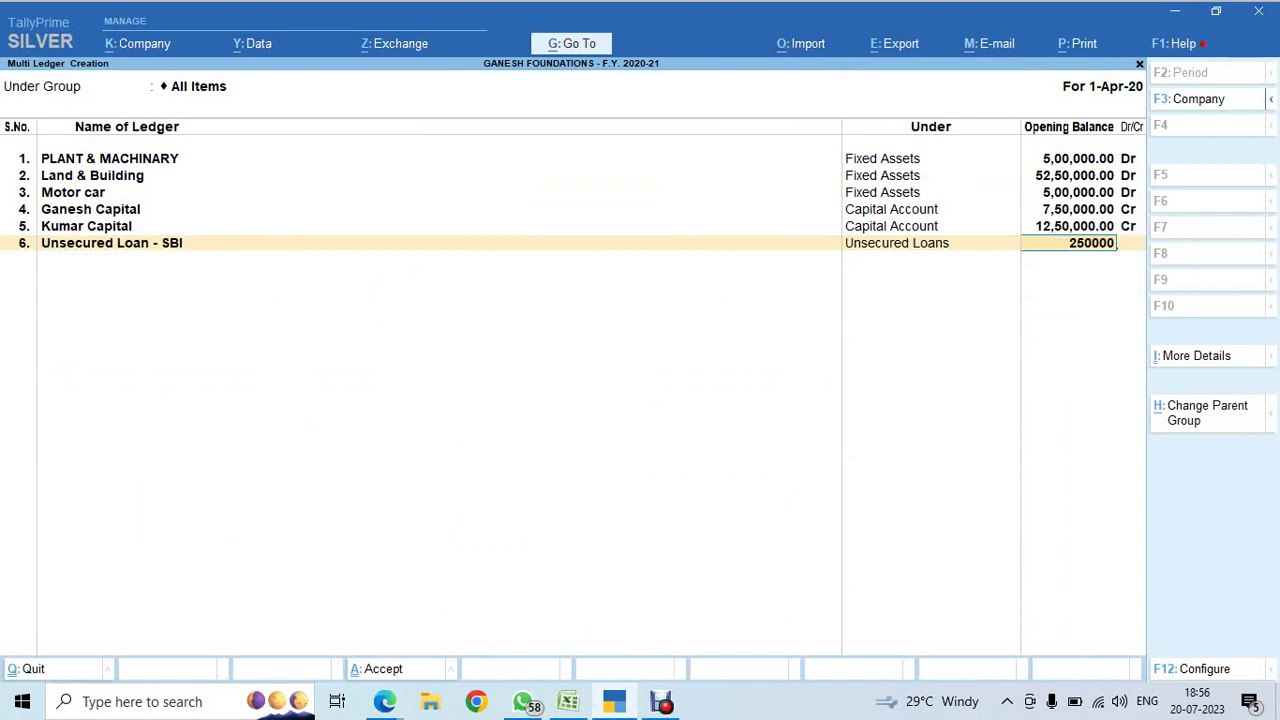
pyautogui.press('Return')
pyautogui.press('Return')
# - Add Secured Loan - ICICI under Secured Loans with a 1,25,000 credit opening balance
pyautogui.hotkey('alt', 'Tab')
pyautogui.press('Down')
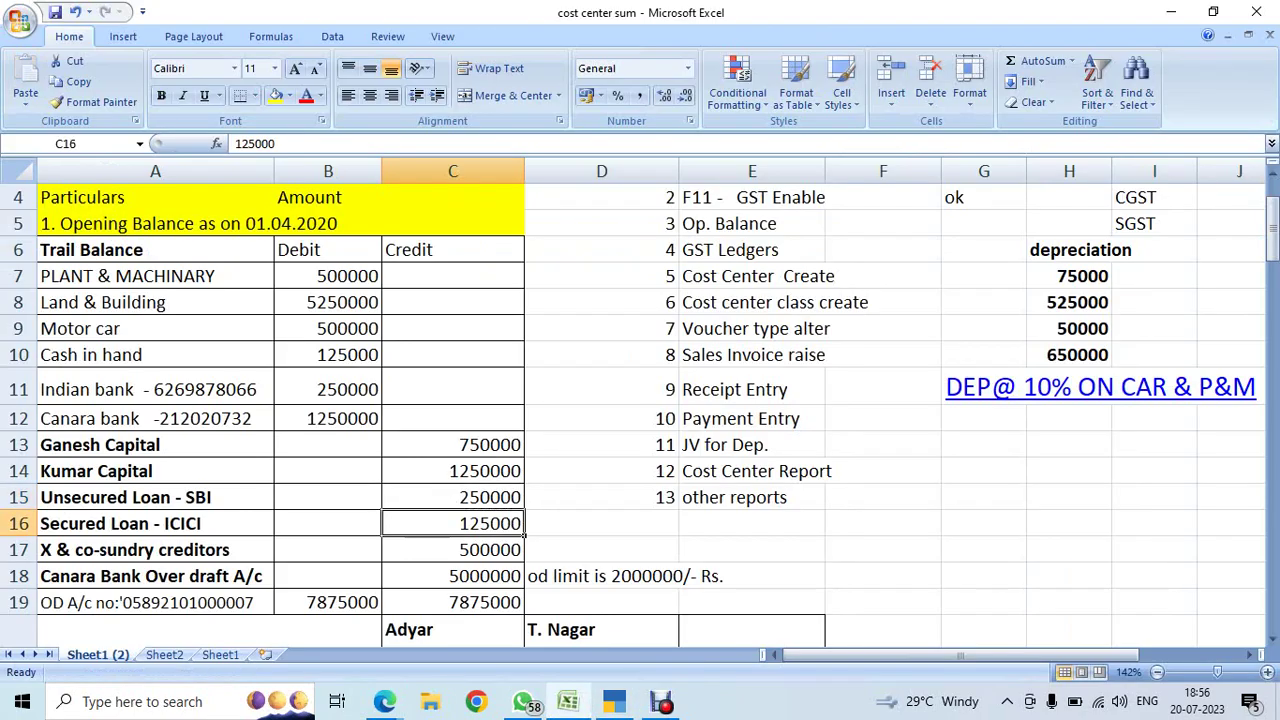
pyautogui.press('Left')
pyautogui.press('Left')
pyautogui.hotkey('ctrl', 'c')
pyautogui.hotkey('alt', 'Tab')
pyautogui.hotkey('ctrl', 'alt', 'v')
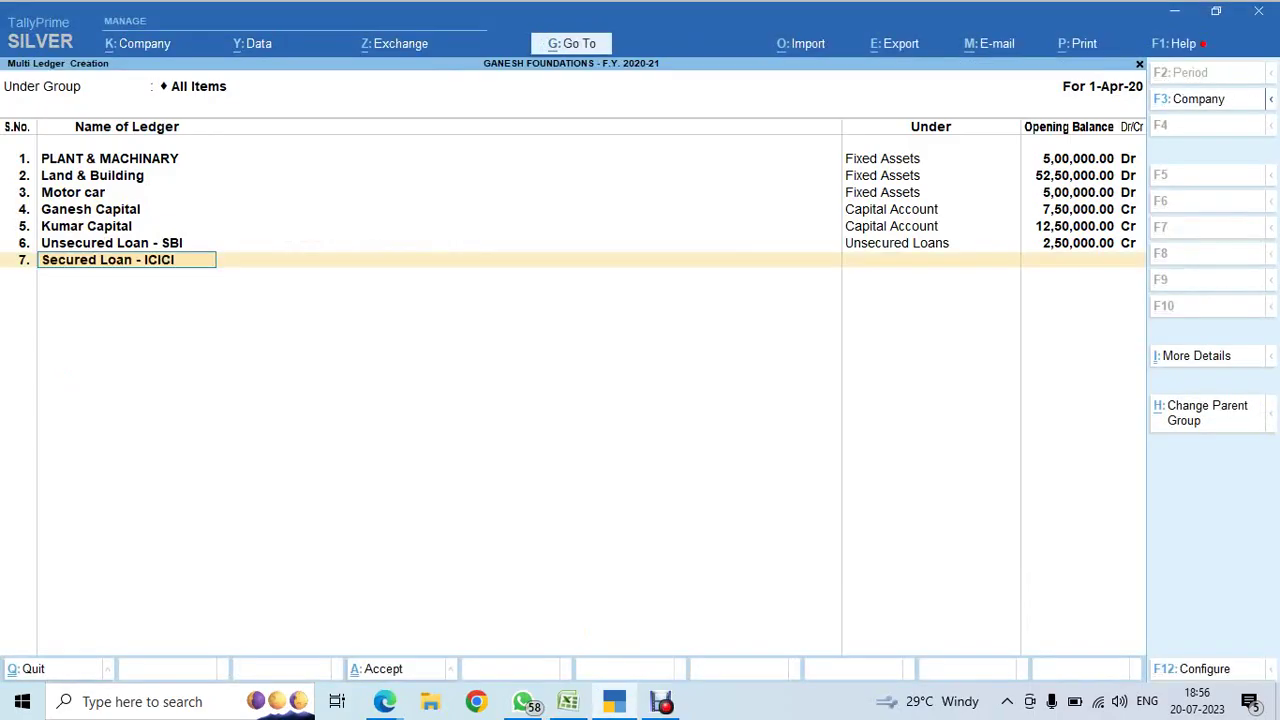
pyautogui.press('Return')
pyautogui.write('SECU')
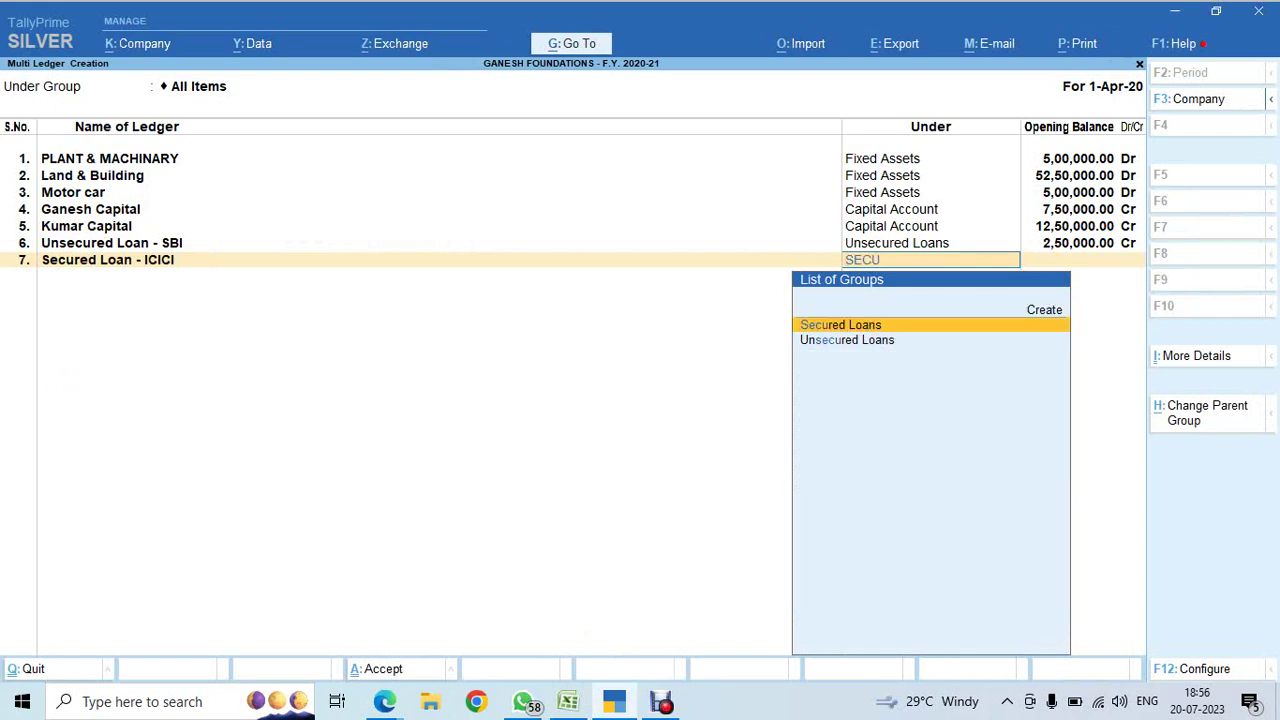
pyautogui.press('Return')
pyautogui.press('Return')
pyautogui.press('BackSpace')
pyautogui.hotkey('alt', 'Tab')
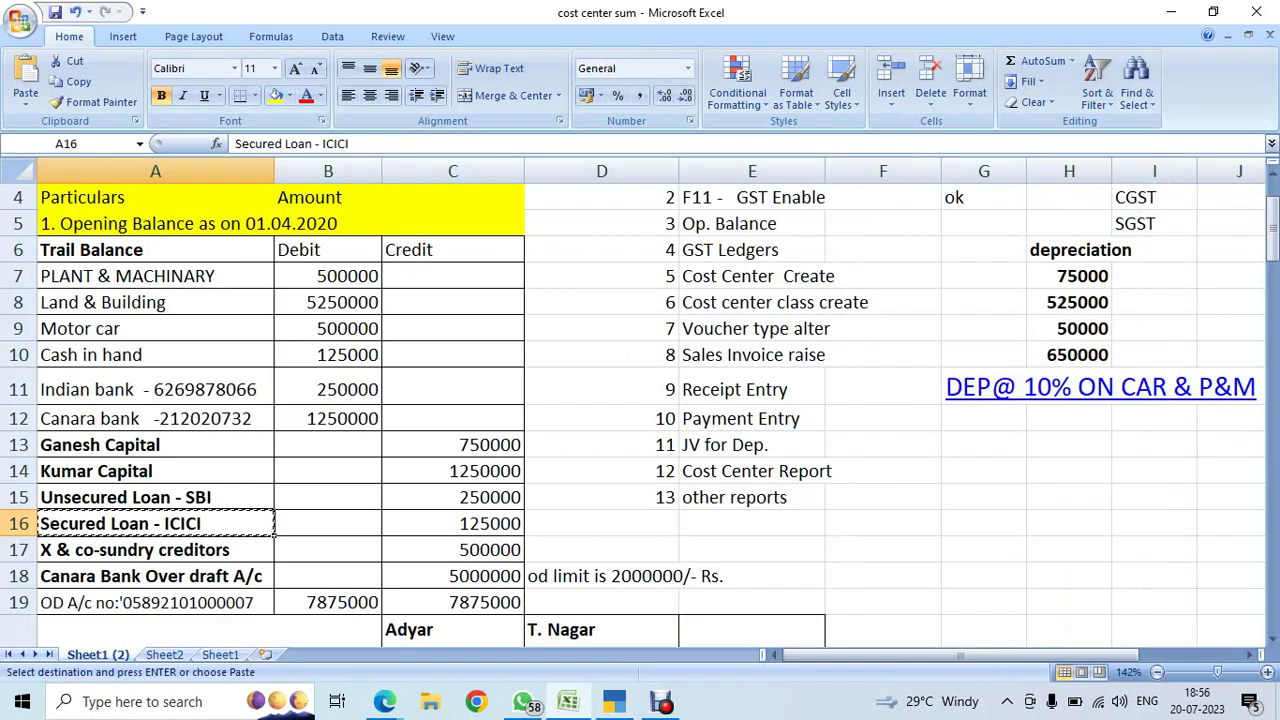
pyautogui.press('Right')
pyautogui.press('Right')
pyautogui.hotkey('ctrl', 'c')
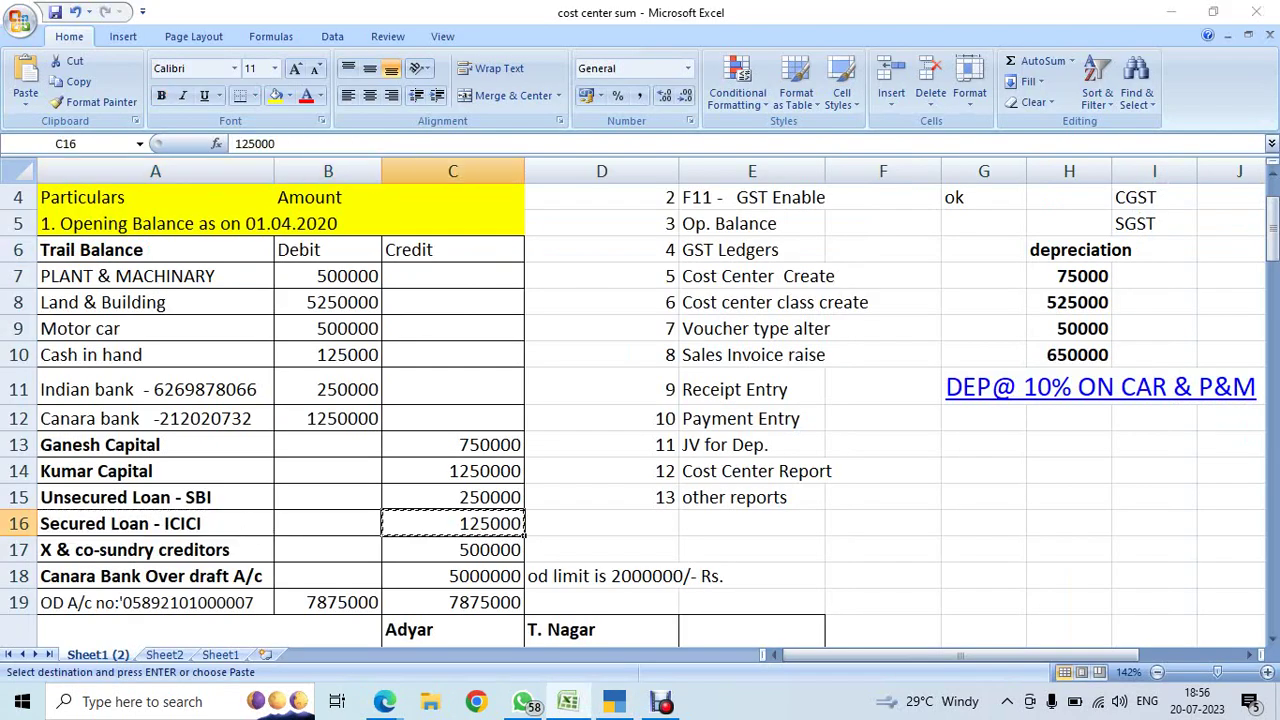
pyautogui.hotkey('alt', 'Tab')
pyautogui.hotkey('ctrl', 'alt', 'v')
pyautogui.press('Return')
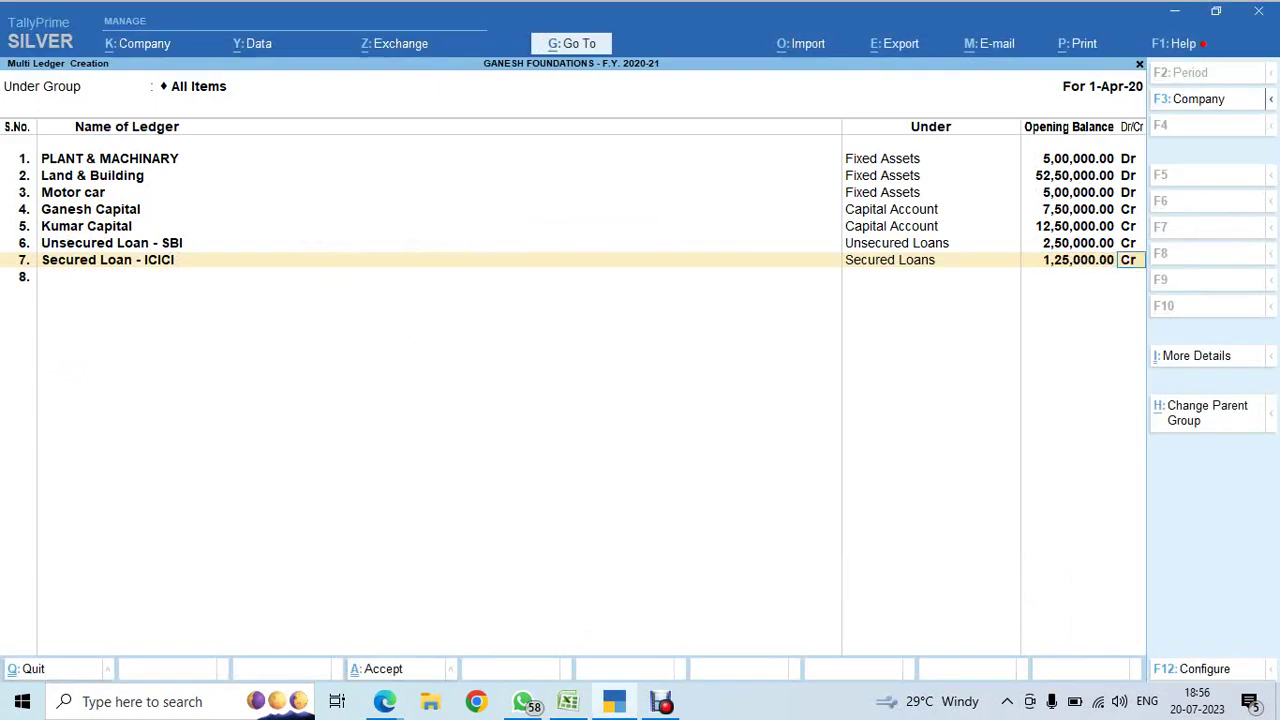
# - Add X & co- under Sundry Creditors with a 5,00,000 credit balance, then save all ledgers
pyautogui.press('Return')
pyautogui.hotkey('alt', 'Tab')
pyautogui.press('Down')
pyautogui.press('Left')
pyautogui.press('Left')
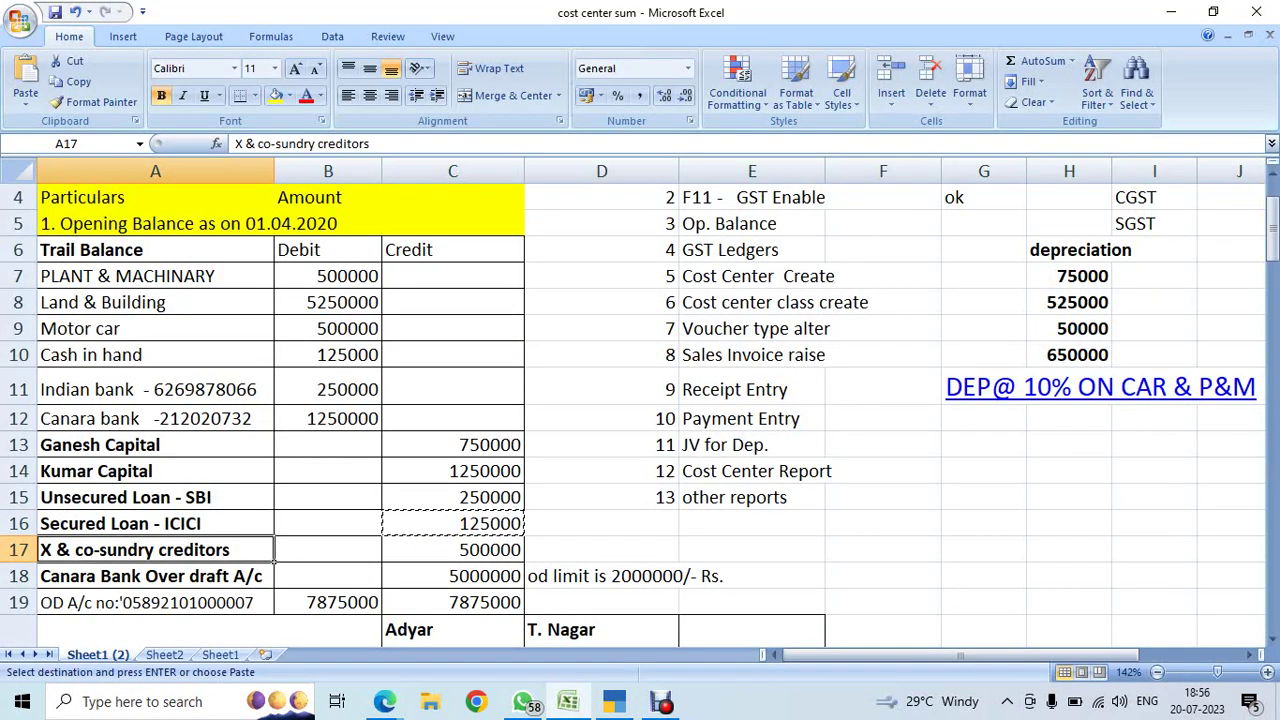
pyautogui.hotkey('ctrl', 'c')
pyautogui.hotkey('alt', 'Tab')
pyautogui.hotkey('ctrl', 'alt', 'v')
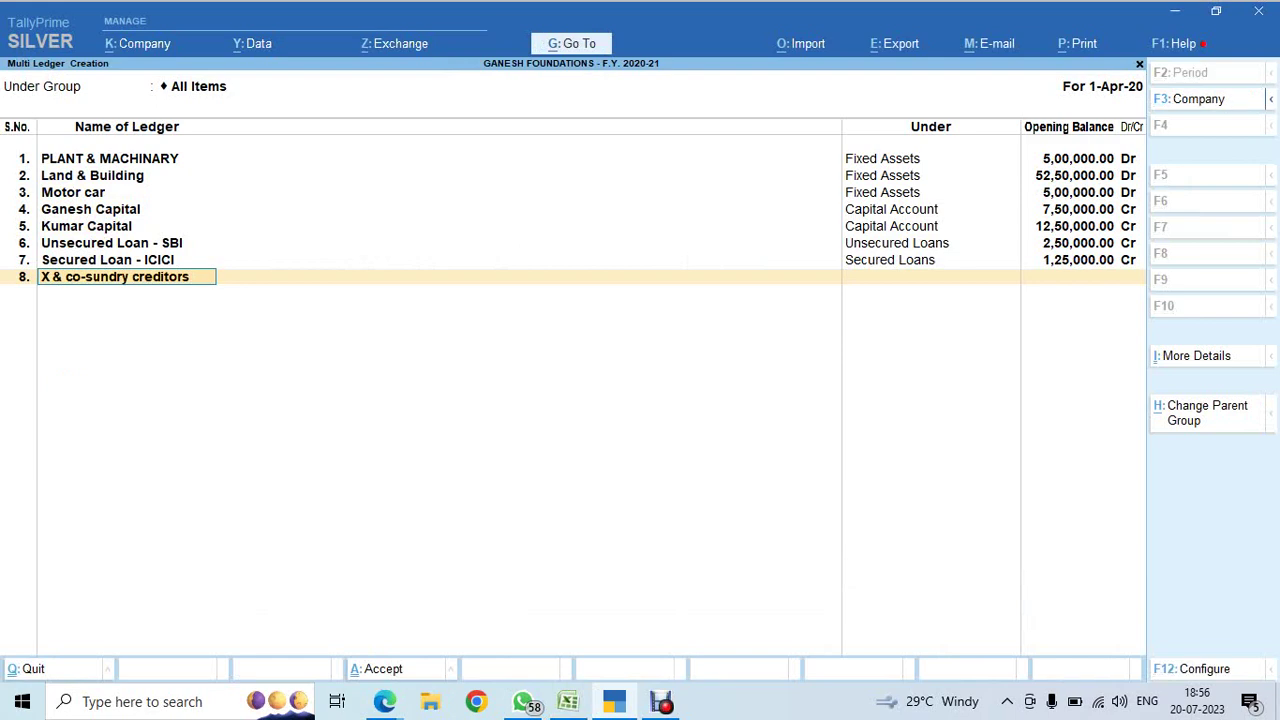
pyautogui.press('BackSpace')
pyautogui.press('BackSpace')
pyautogui.press('BackSpace')
pyautogui.press('BackSpace')
pyautogui.press('BackSpace')
pyautogui.press('BackSpace')
pyautogui.press('BackSpace')
pyautogui.press('BackSpace')
pyautogui.press('BackSpace')
pyautogui.press('BackSpace')
pyautogui.press('BackSpace')
pyautogui.press('BackSpace')
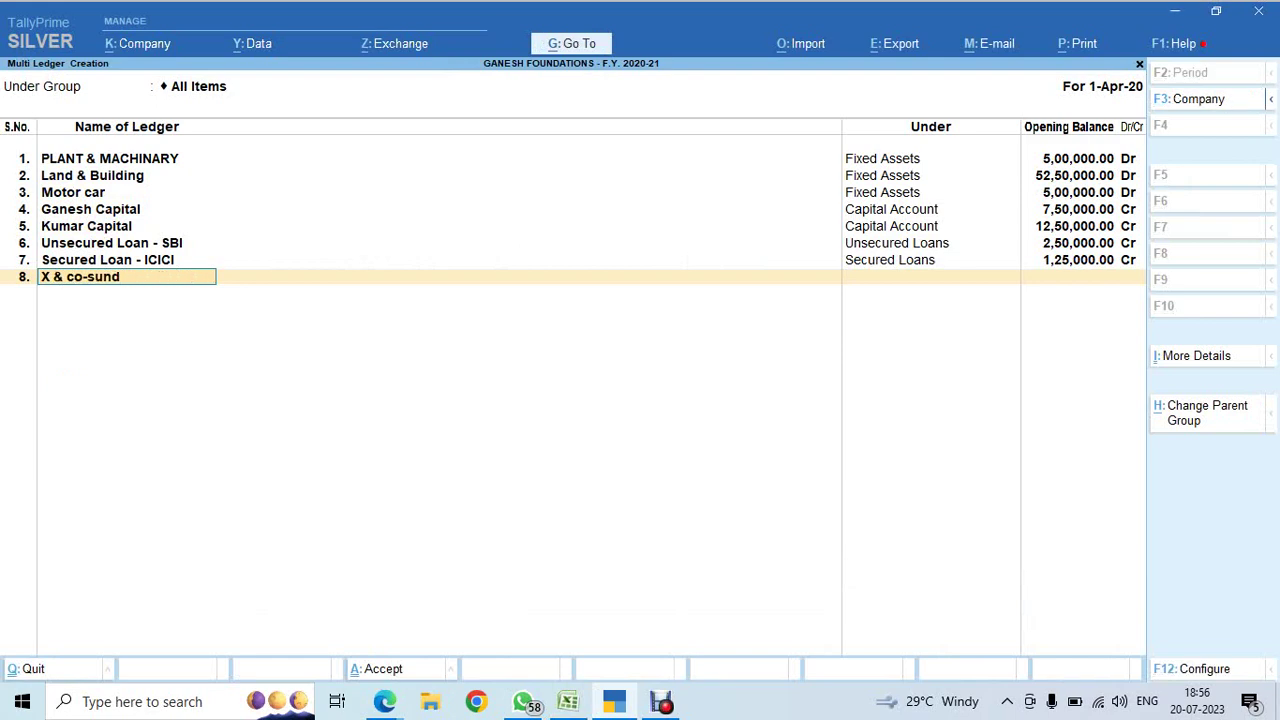
pyautogui.press('BackSpace')
pyautogui.press('BackSpace')
pyautogui.press('Return')
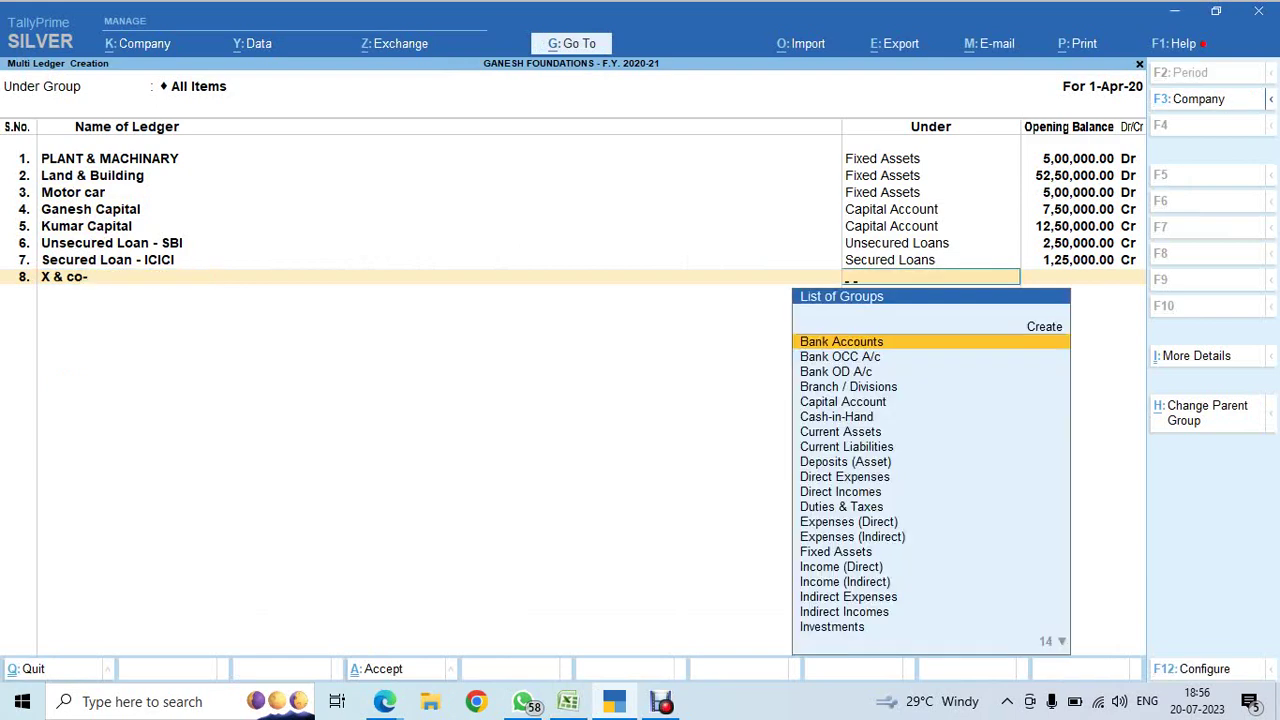
pyautogui.write('SUND')
pyautogui.press('Down')
pyautogui.press('Return')
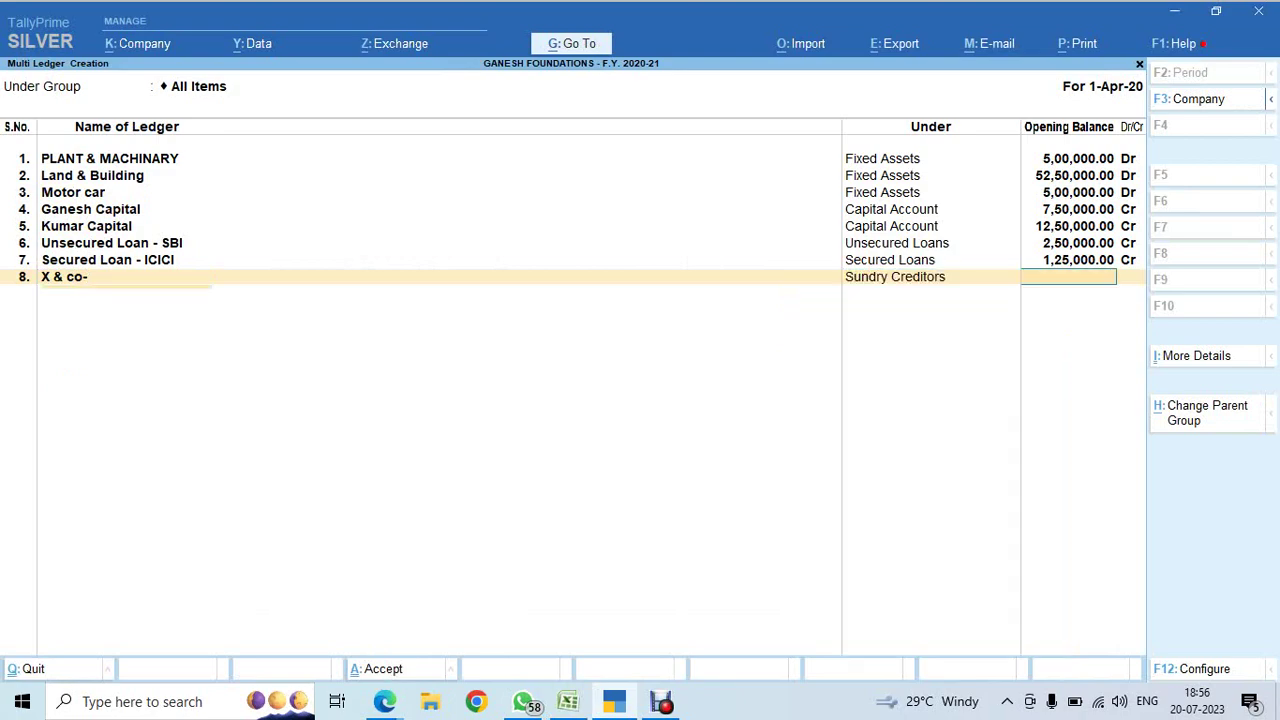
pyautogui.hotkey('alt', 'Tab')
pyautogui.click(328, 549)
pyautogui.click(452, 549)
pyautogui.hotkey('ctrl', 'c')
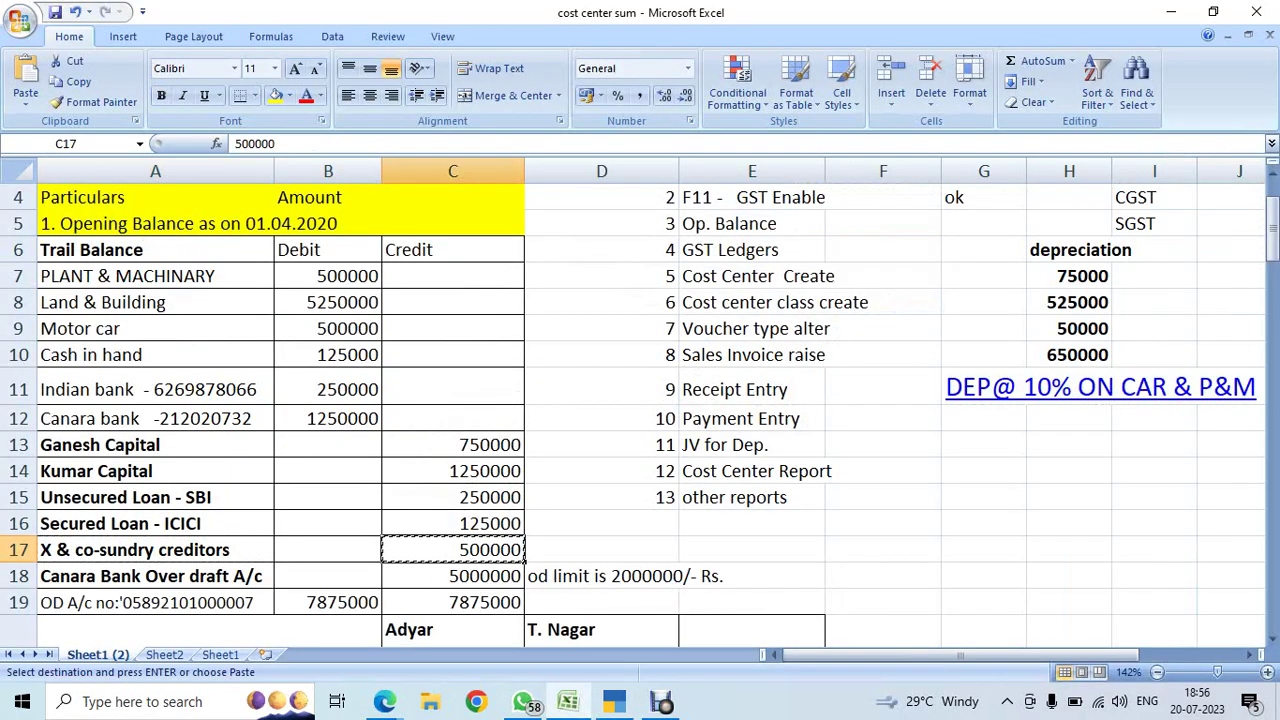
pyautogui.hotkey('alt', 'Tab')
pyautogui.hotkey('ctrl', 'v')
pyautogui.press('Return')
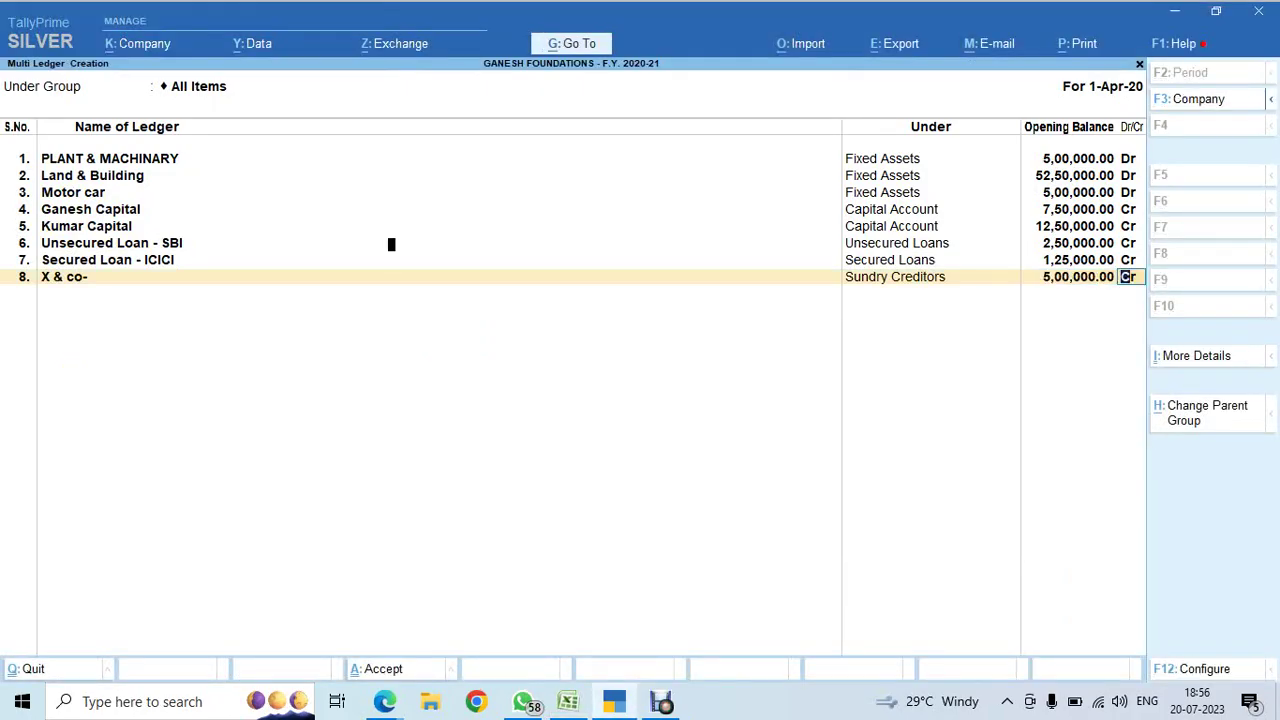
pyautogui.press('Return')
pyautogui.press('Return')
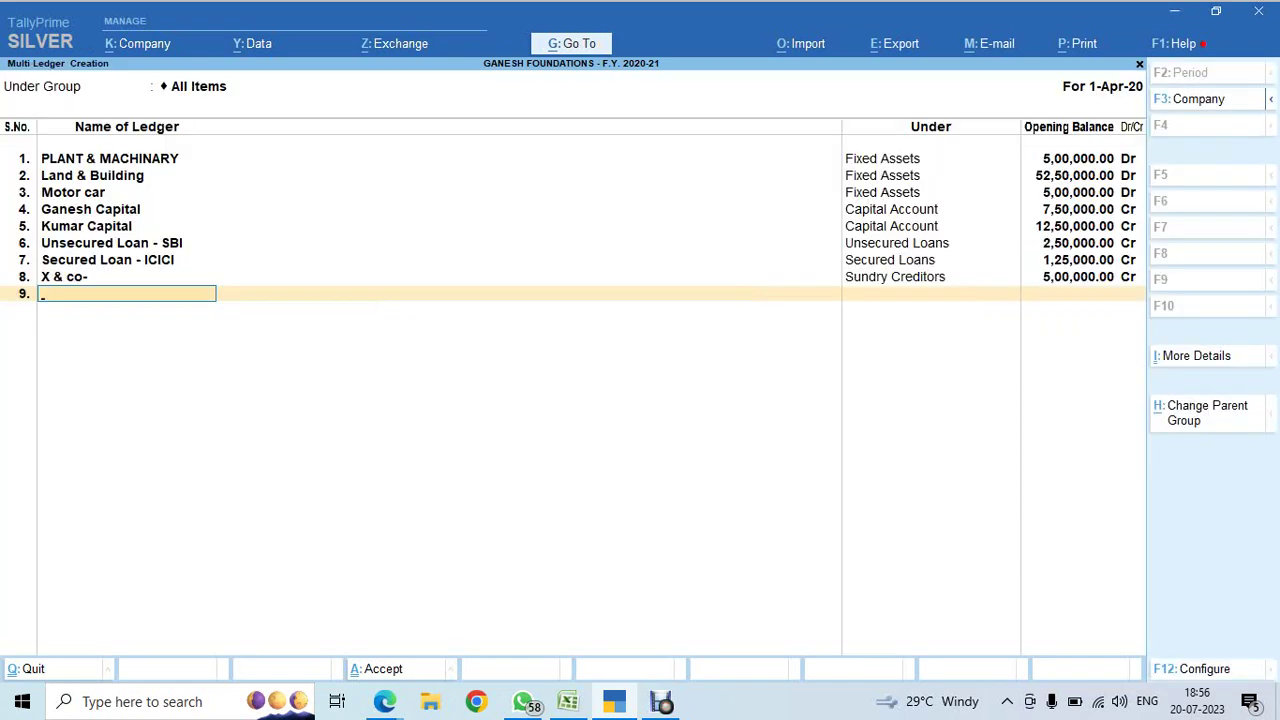
pyautogui.press('Return')
pyautogui.press('Return')
pyautogui.press('Escape')
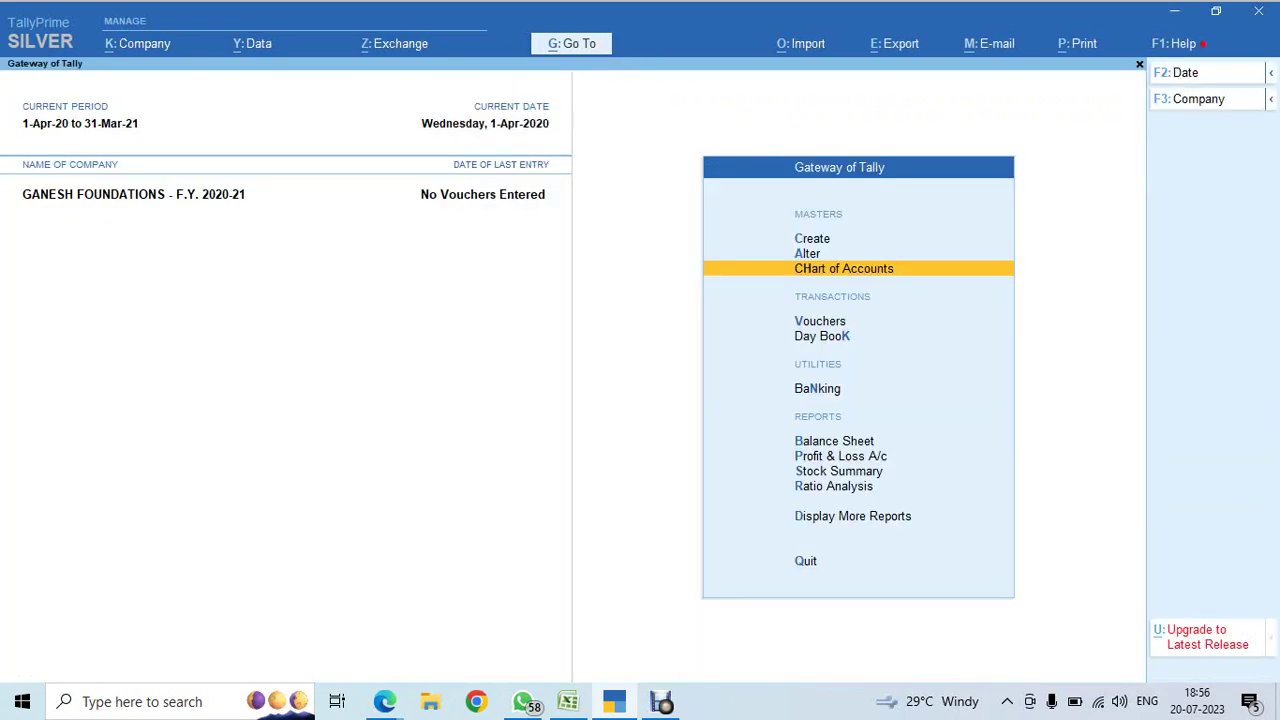
# - Open the Balance Sheet in detailed view and move down to the Current Assets and Bank Accounts lines
pyautogui.press('b')
pyautogui.hotkey('alt', 'F5')
pyautogui.press('Right')
pyautogui.press('Down')
pyautogui.press('Down')
pyautogui.press('Down')
pyautogui.press('Down')
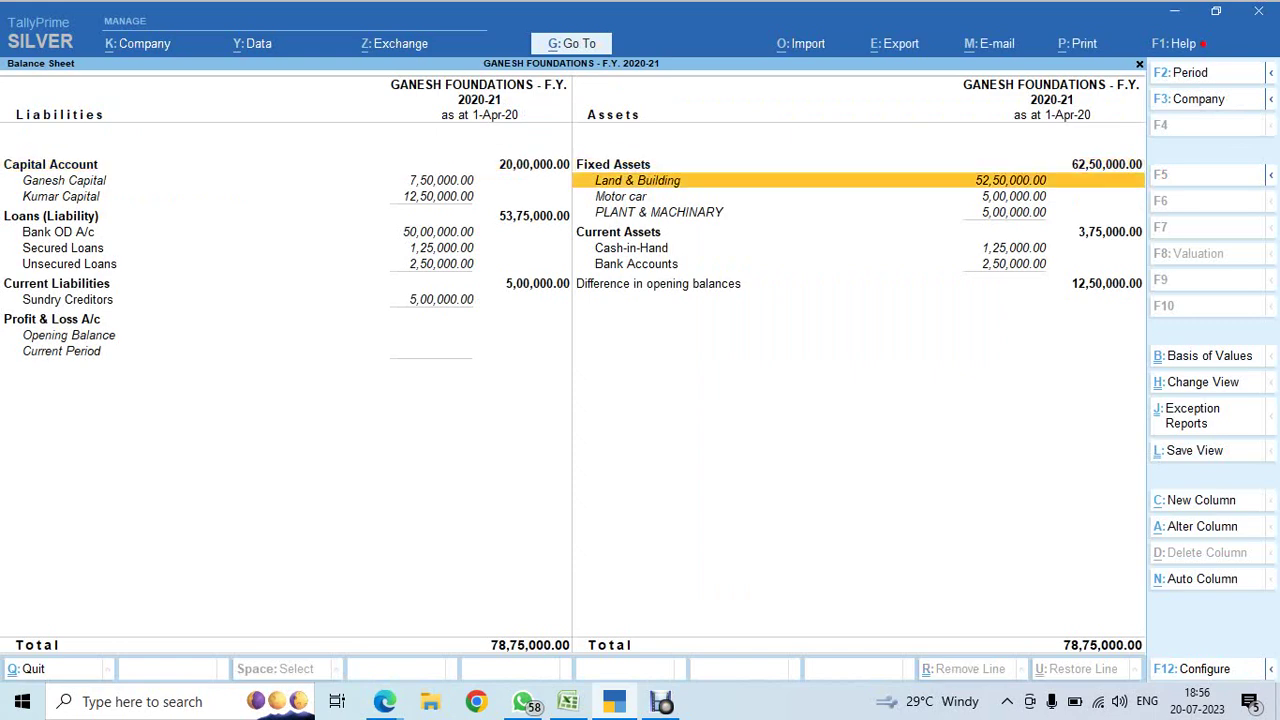
pyautogui.press('Down')
pyautogui.press('Down')
# - In the Excel trial balance, compare the figures and copy Kumar Capital's 1250000 credit amount
pyautogui.press('alt')
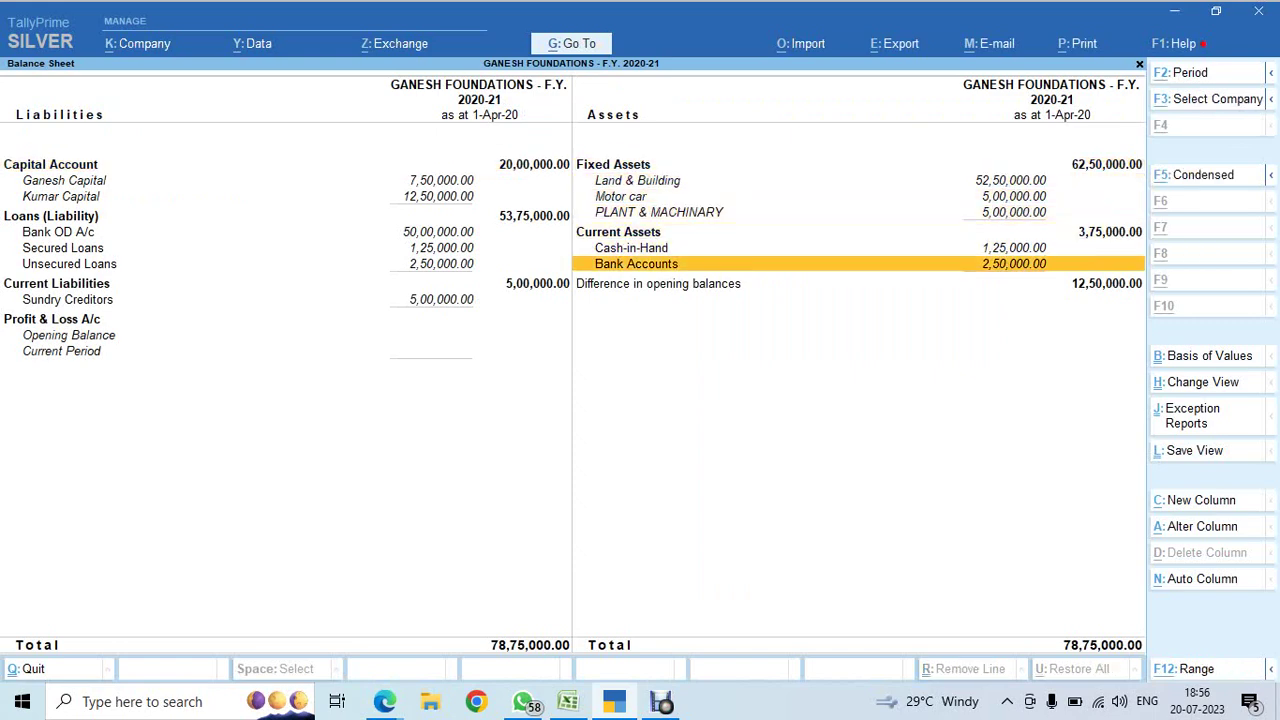
pyautogui.hotkey('alt', 'Tab')
pyautogui.press('Escape')
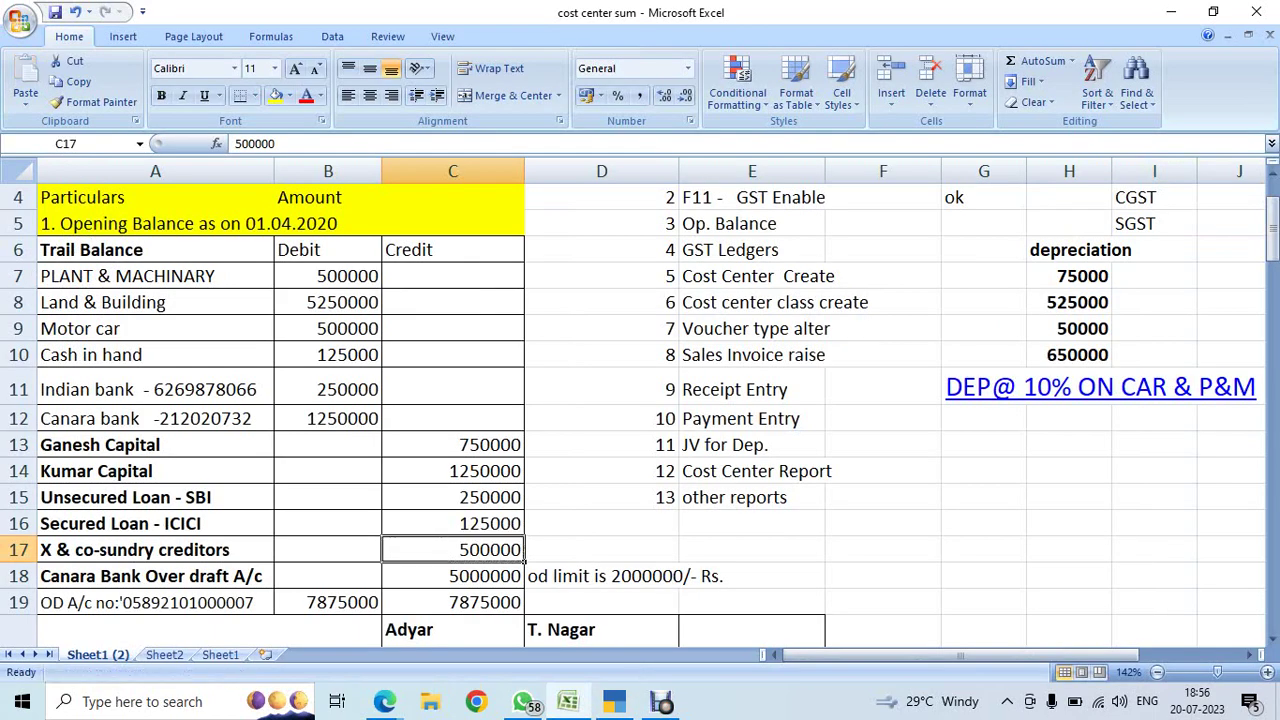
pyautogui.click(452, 576)
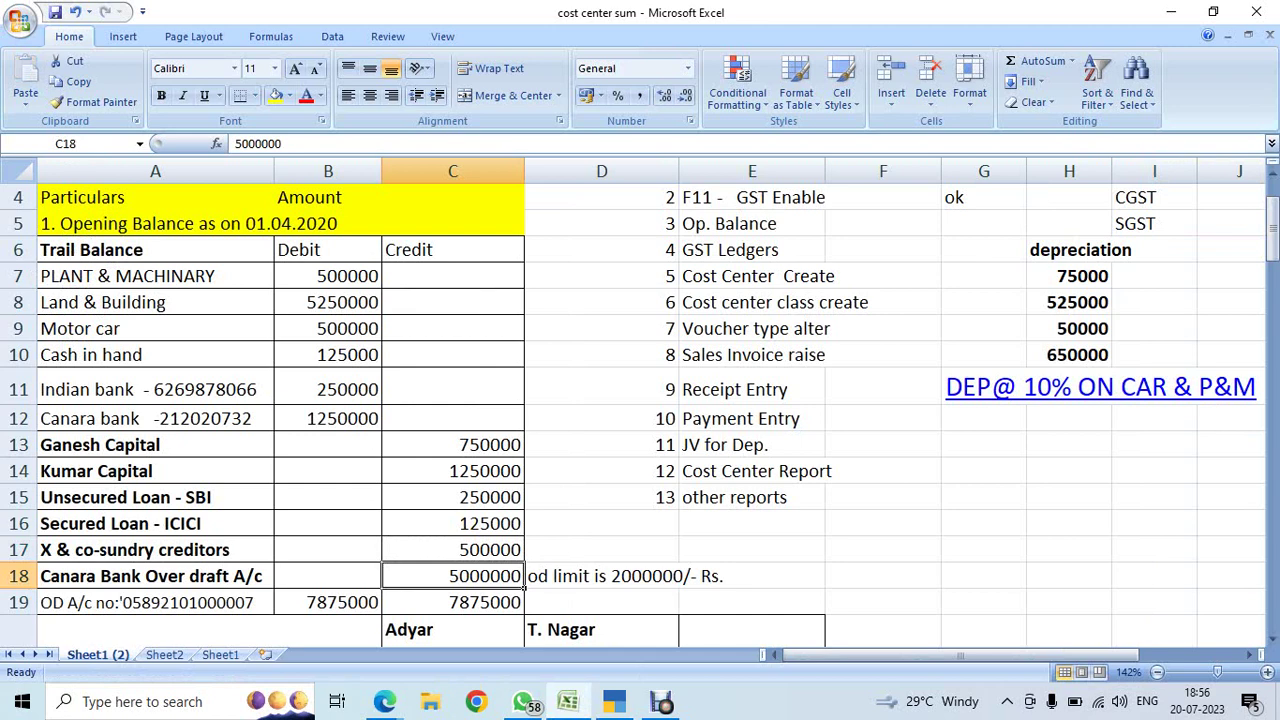
pyautogui.press('Up')
pyautogui.press('Up')
pyautogui.press('Up')
pyautogui.press('Up')
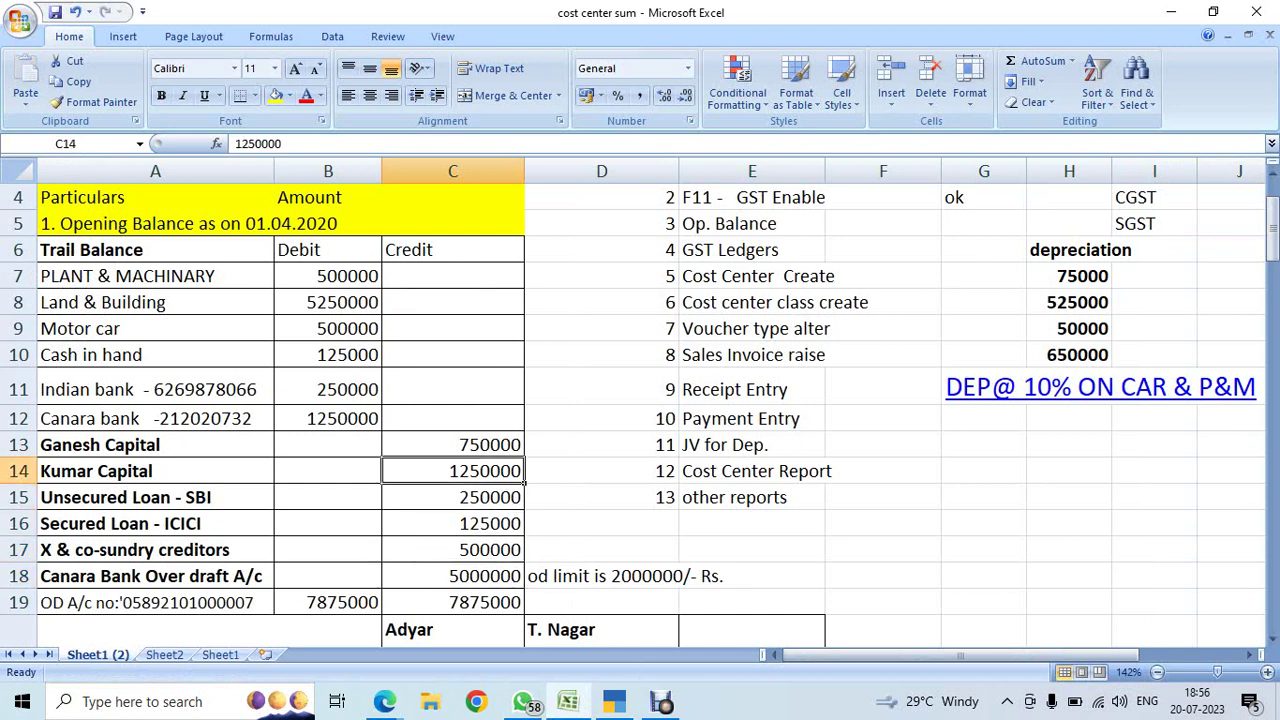
pyautogui.press('Left')
pyautogui.press('Left')
pyautogui.press('Right')
pyautogui.press('Right')
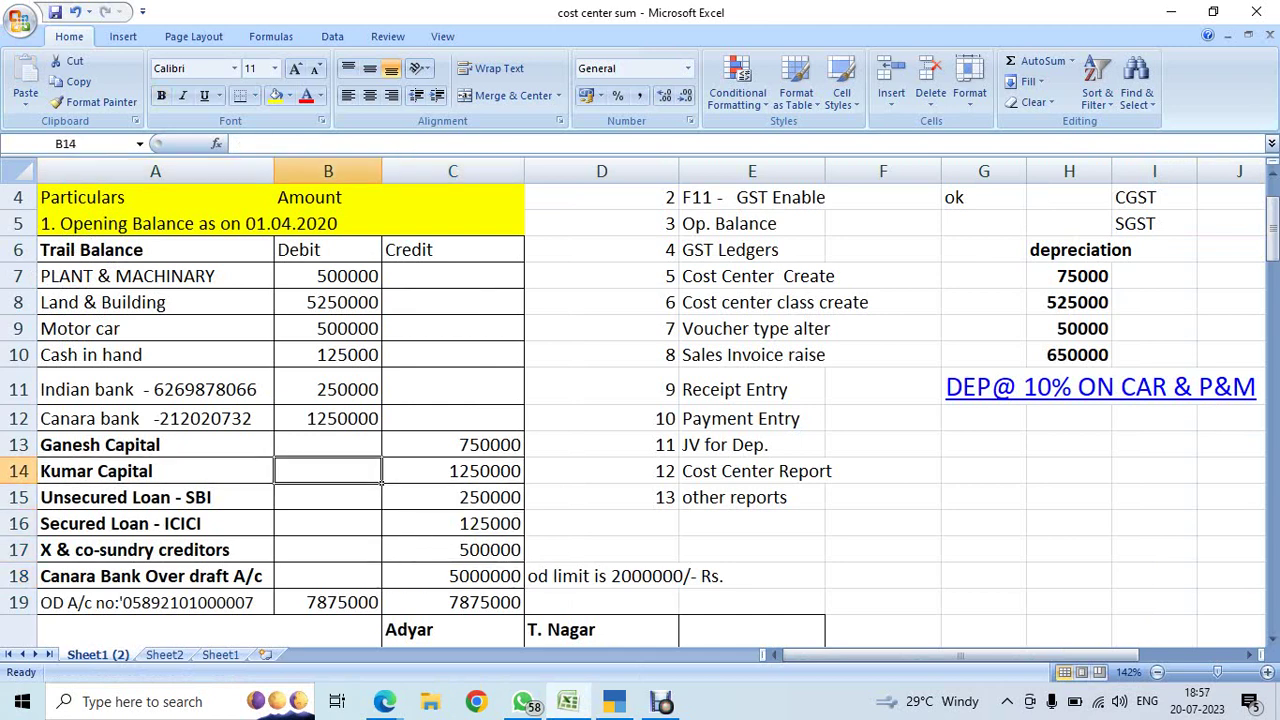
pyautogui.hotkey('ctrl', 'c')
# - Back in TallyPrime, close the Balance Sheet and bring up the Alter list of masters
pyautogui.hotkey('alt', 'Tab')
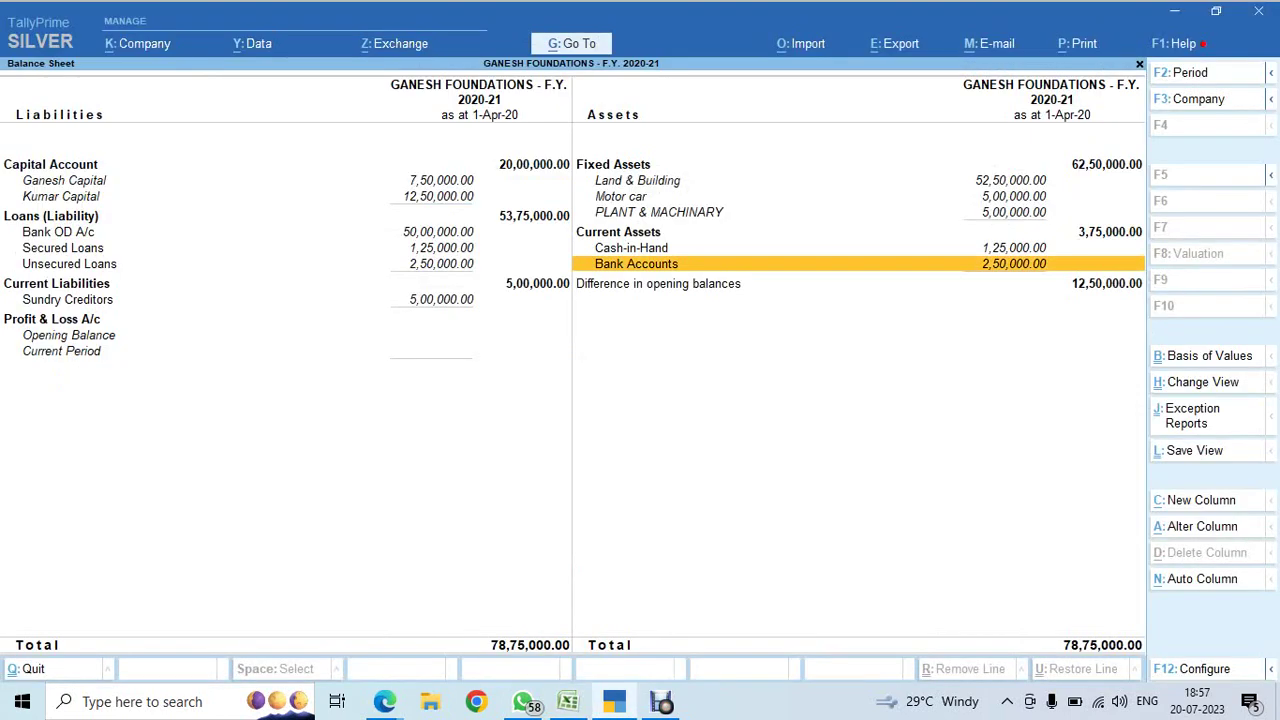
pyautogui.press('Escape')
pyautogui.press('Up')
pyautogui.press('Up')
pyautogui.press('Up')
pyautogui.press('Up')
pyautogui.press('Up')
pyautogui.press('Return')
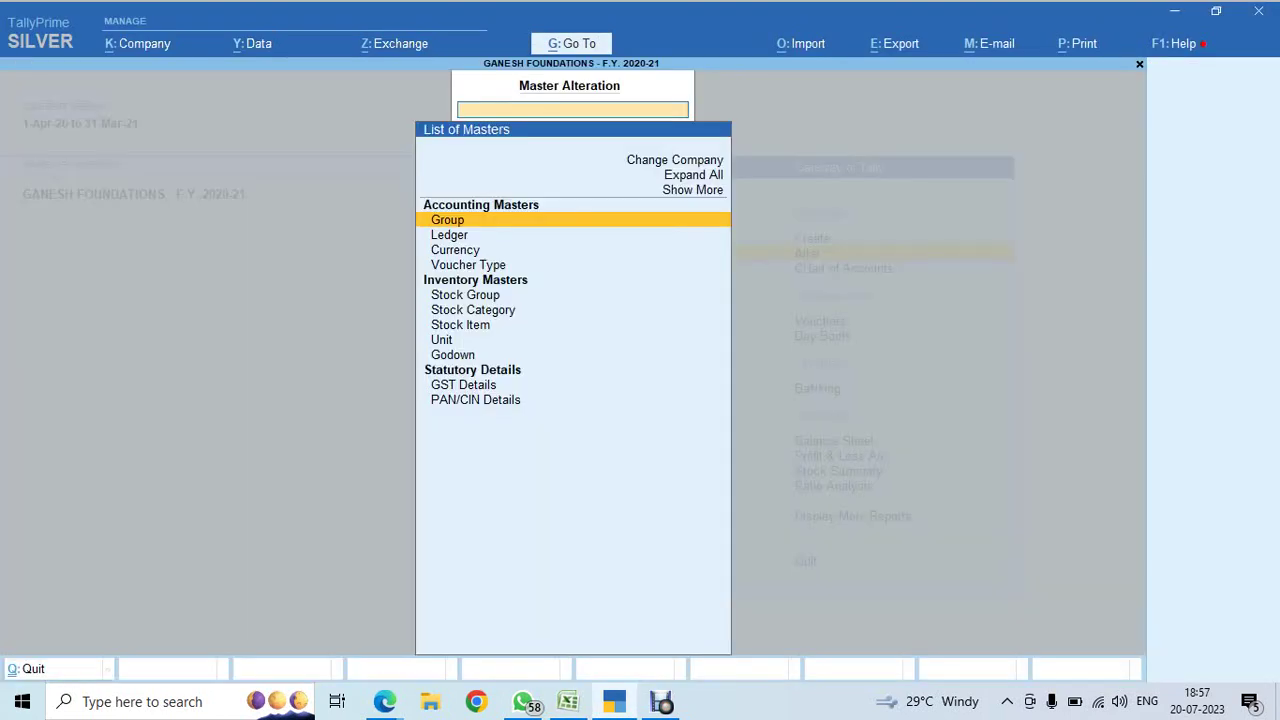
# - Review the Kumar Capital ledger without changes, then decline quitting and stay in educational mode
pyautogui.press('Down')
pyautogui.press('Return')
pyautogui.write('kum')
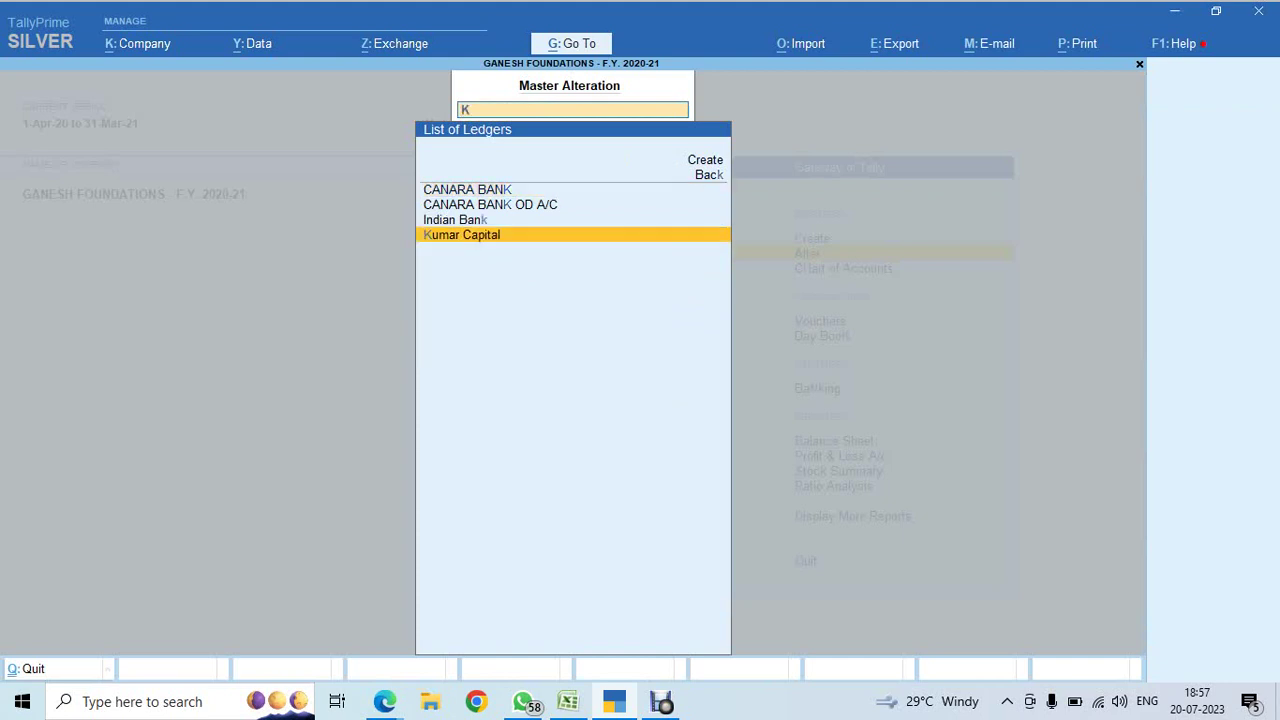
pyautogui.press('Return')
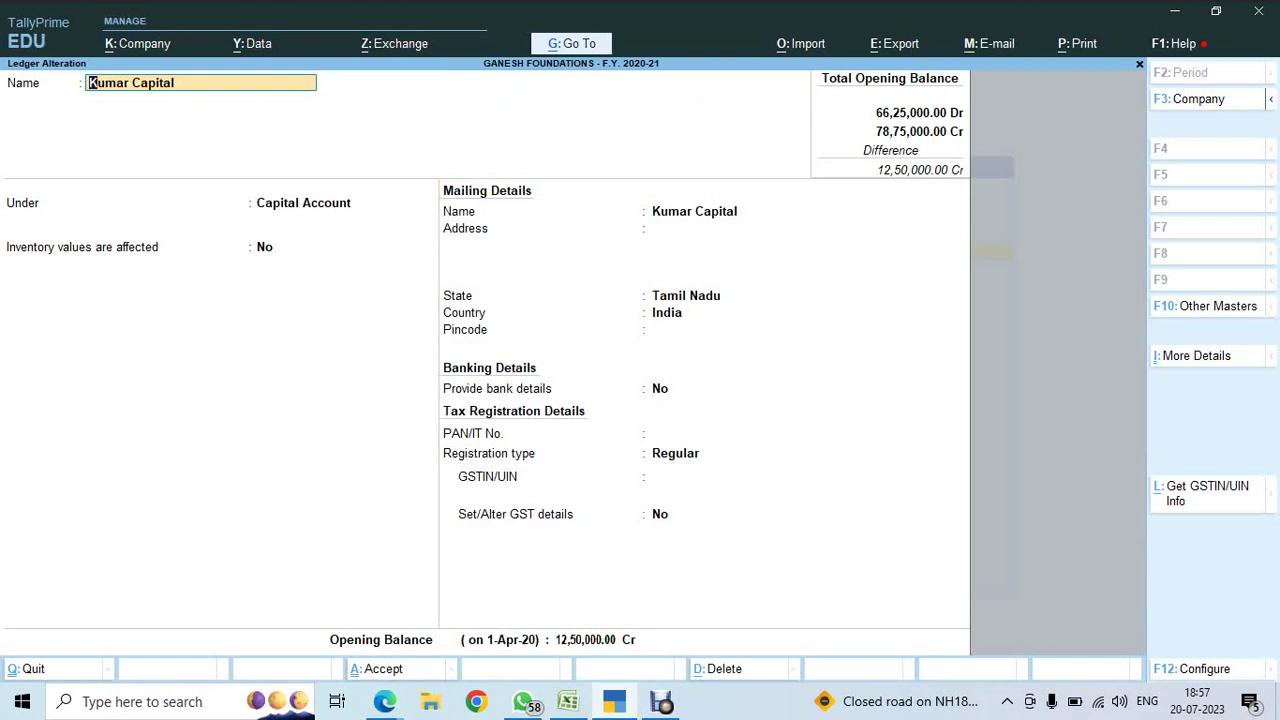
pyautogui.press('Escape')
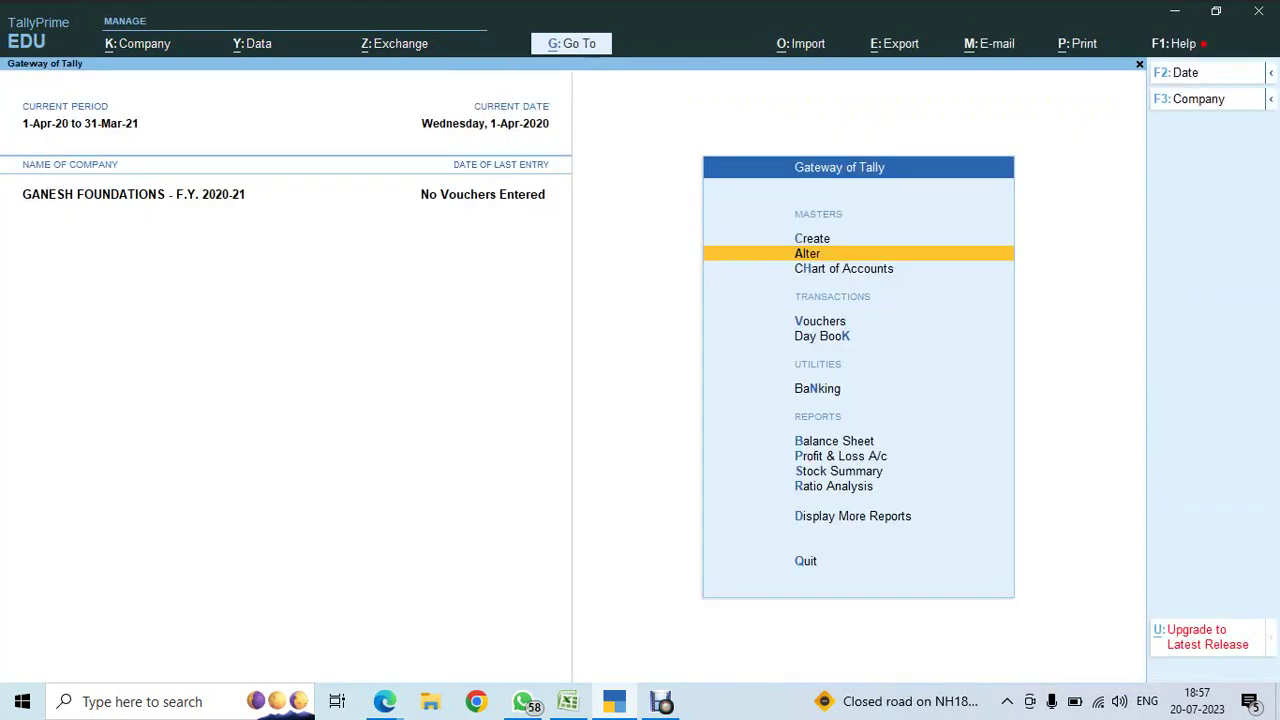
pyautogui.press('Escape')
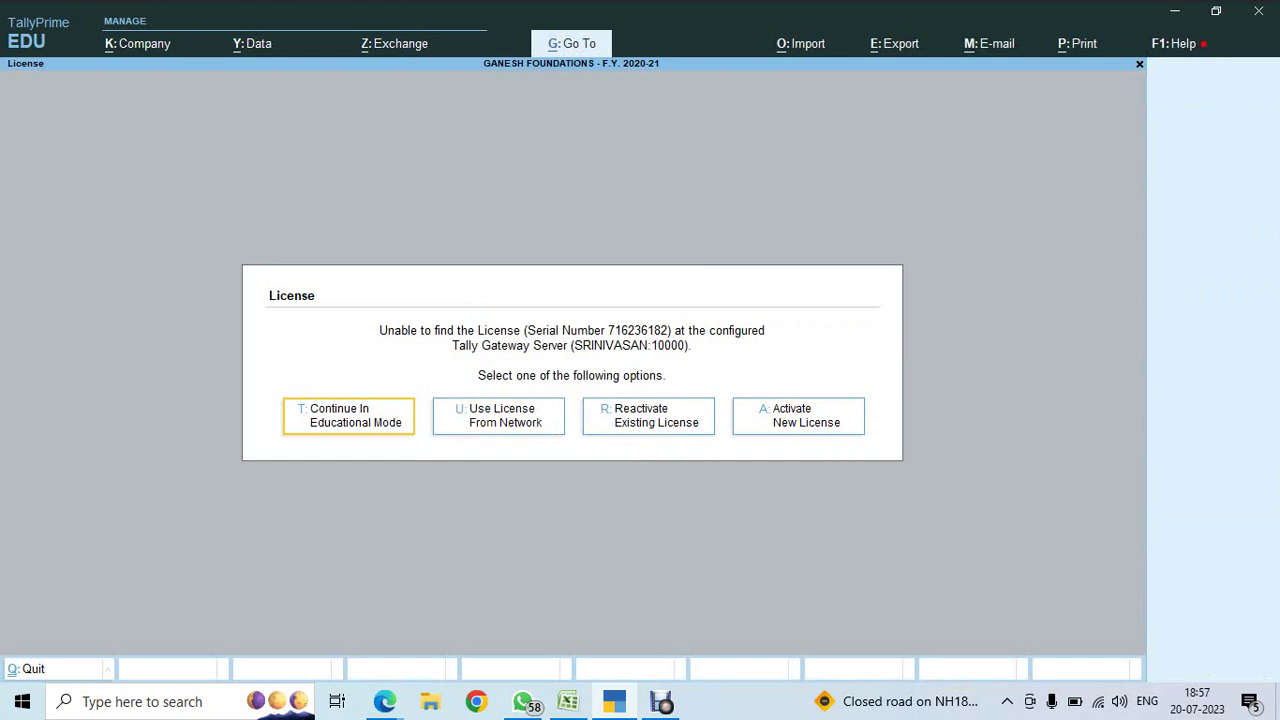
pyautogui.press('Return')
# - Open the detailed Balance Sheet and move down to the Bank Accounts group
pyautogui.press('b')
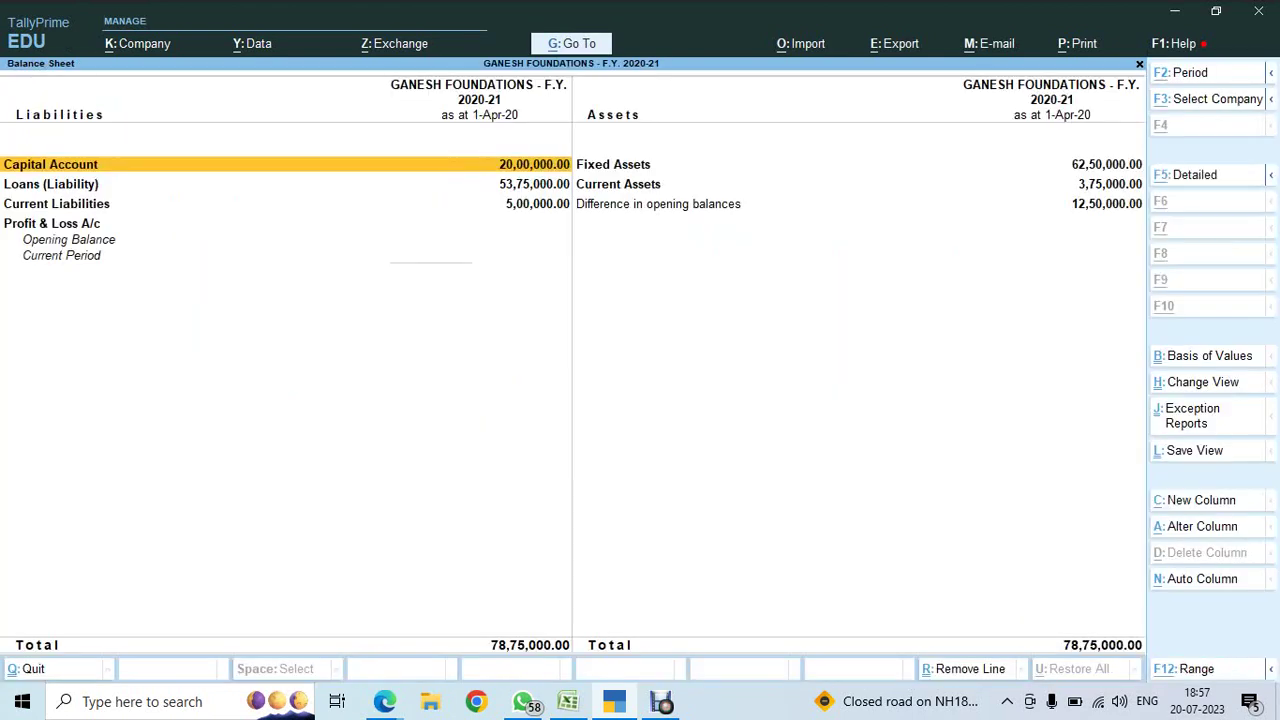
pyautogui.hotkey('alt', 'F5')
pyautogui.press('Right')
pyautogui.press('Down')
pyautogui.press('Down')
pyautogui.press('Down')
pyautogui.press('Down')
pyautogui.press('Down')
pyautogui.press('Down')
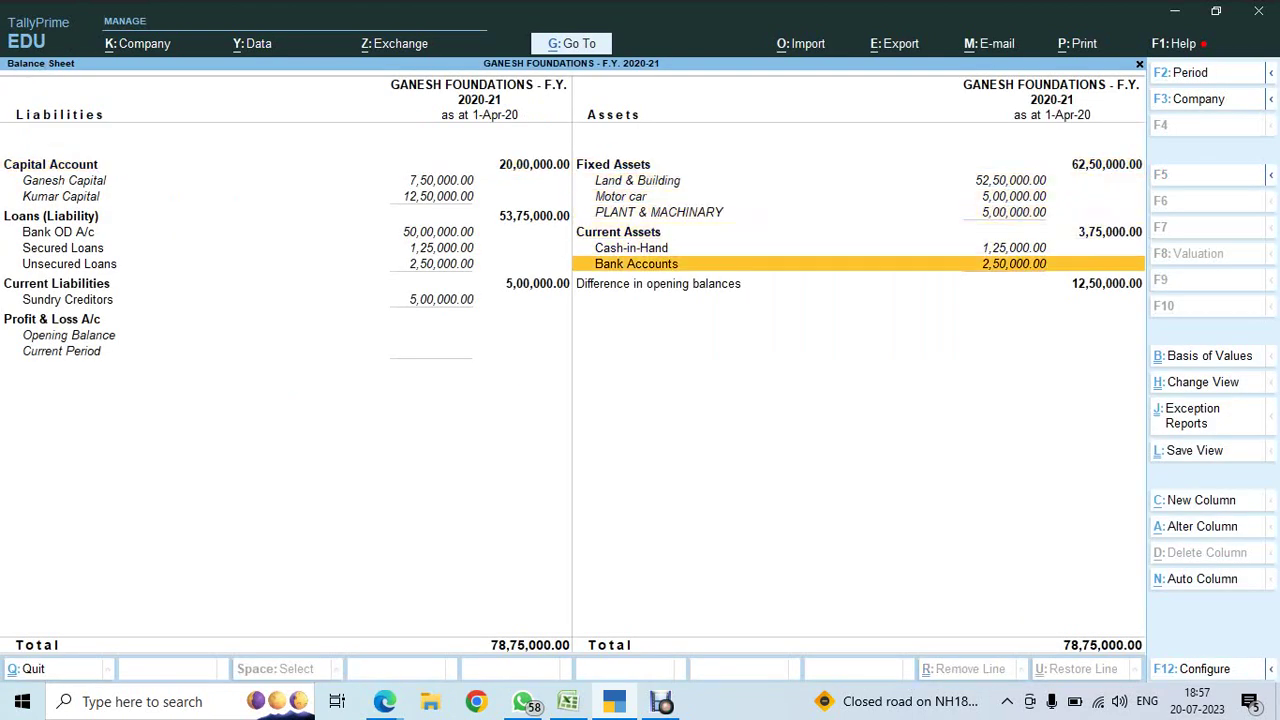
# - Check the Canara bank 1250000 debit in the Excel trial balance against the Balance Sheet
pyautogui.press('alt')
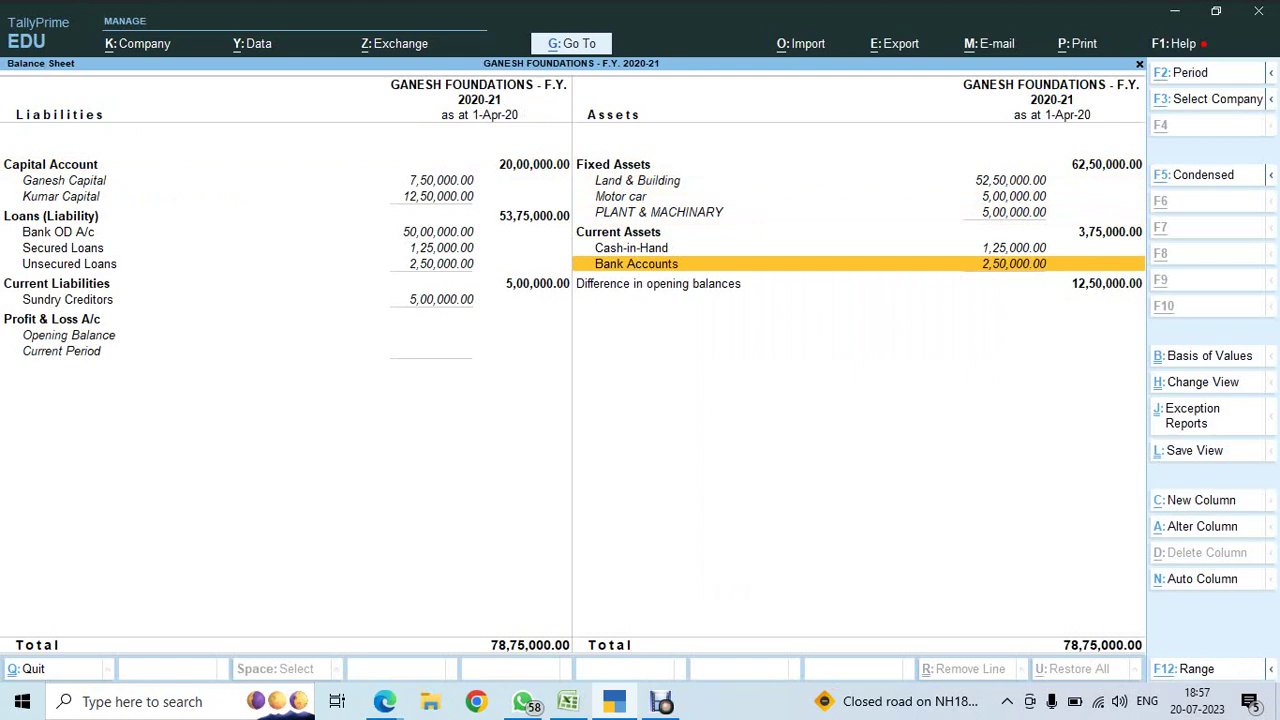
pyautogui.hotkey('alt', 'Tab')
pyautogui.press('Up')
pyautogui.press('Up')
pyautogui.press('Up')
pyautogui.press('Up')
pyautogui.press('Up')
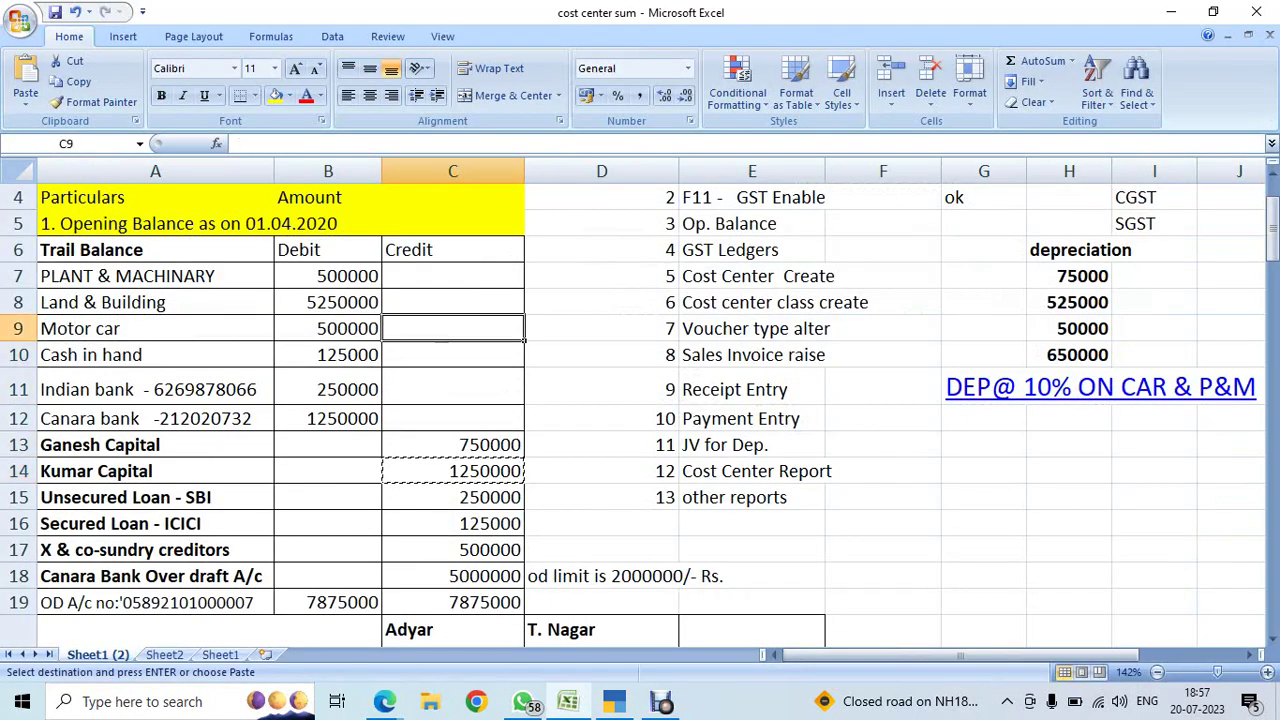
pyautogui.press('Left')
pyautogui.press('Down')
pyautogui.press('Down')
pyautogui.press('Down')
pyautogui.press('Down')
pyautogui.press('Left')
pyautogui.press('Up')
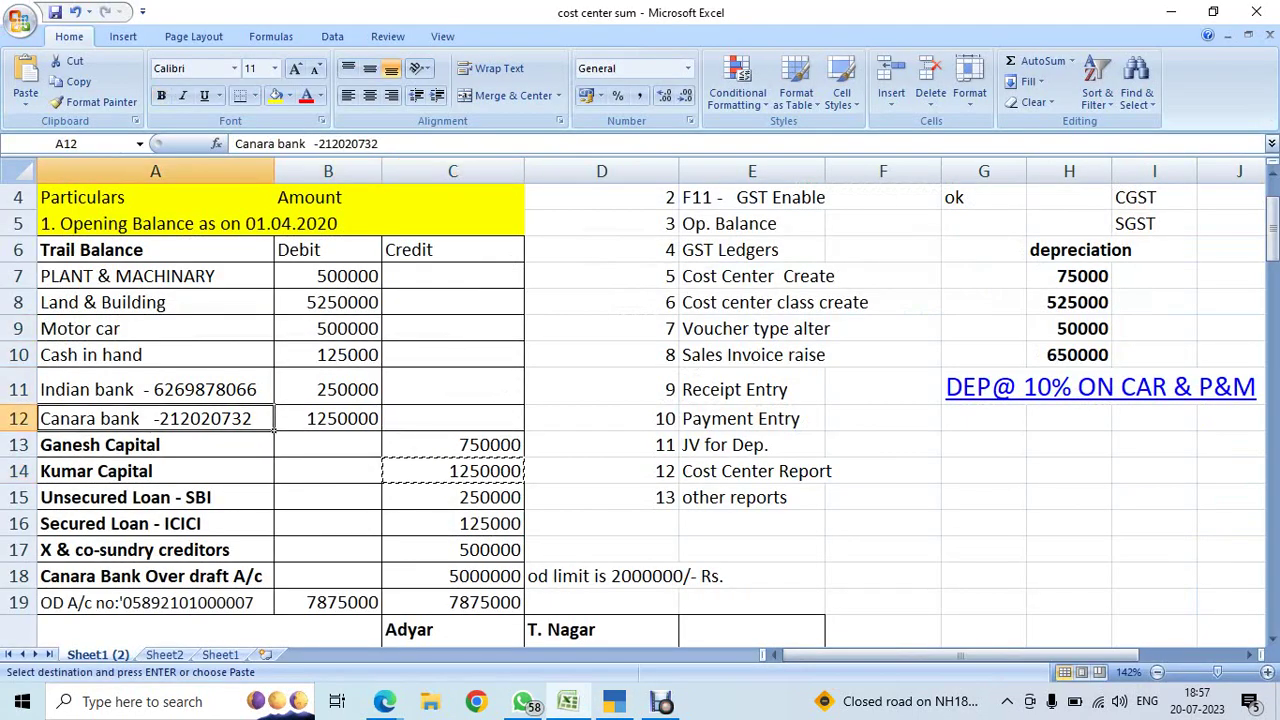
pyautogui.click(328, 418)
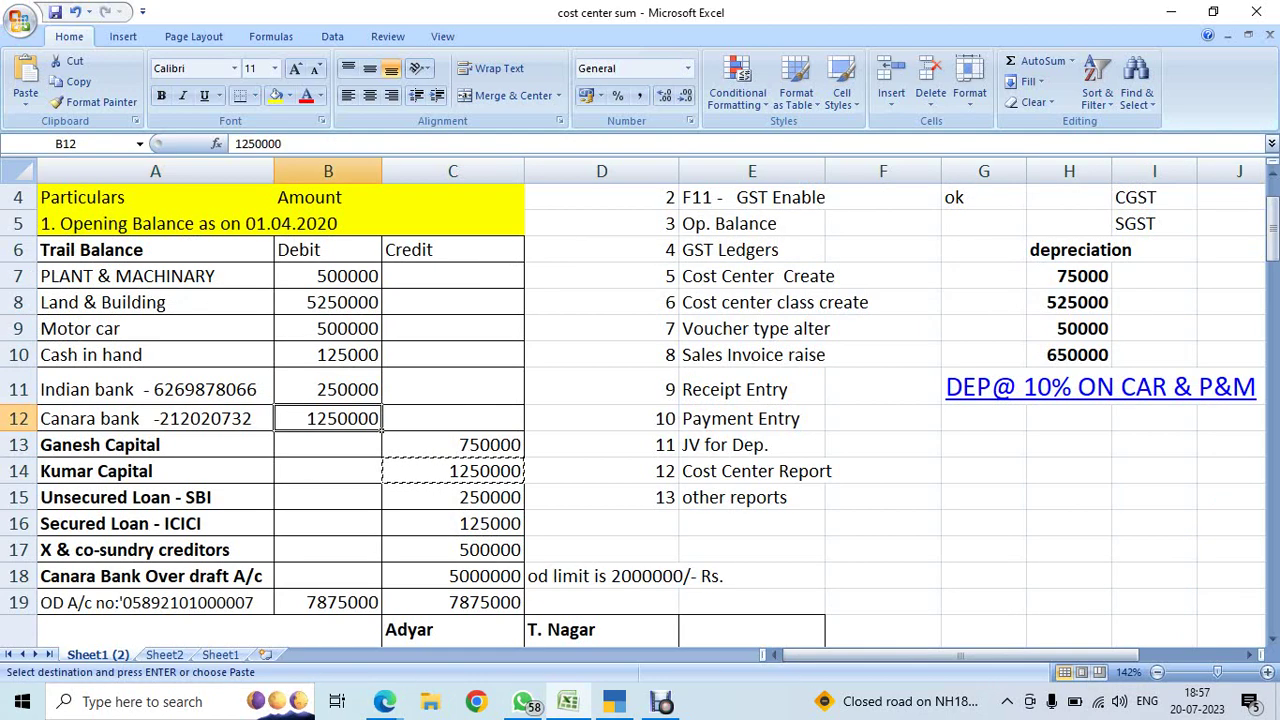
pyautogui.hotkey('alt', 'Tab')
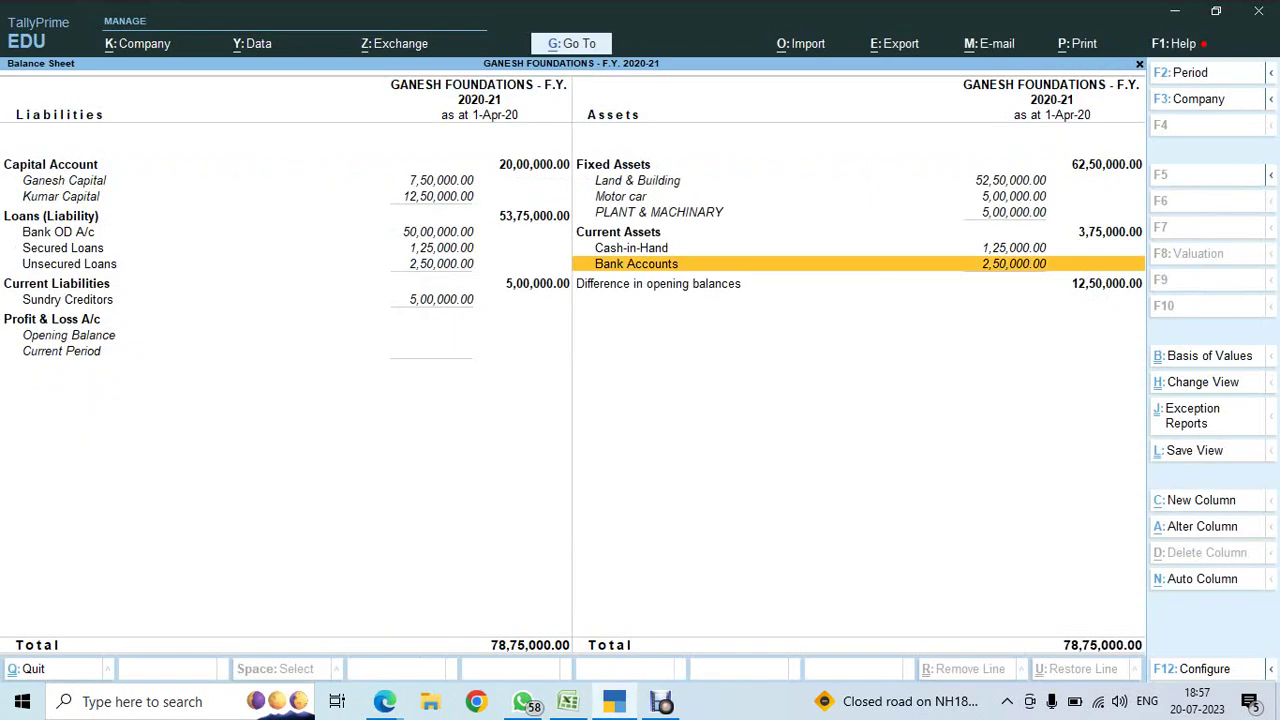
# - Look at the Bank Accounts group unchanged, close the Balance Sheet, and return to the Alter list
pyautogui.hotkey('alt', 'Return')
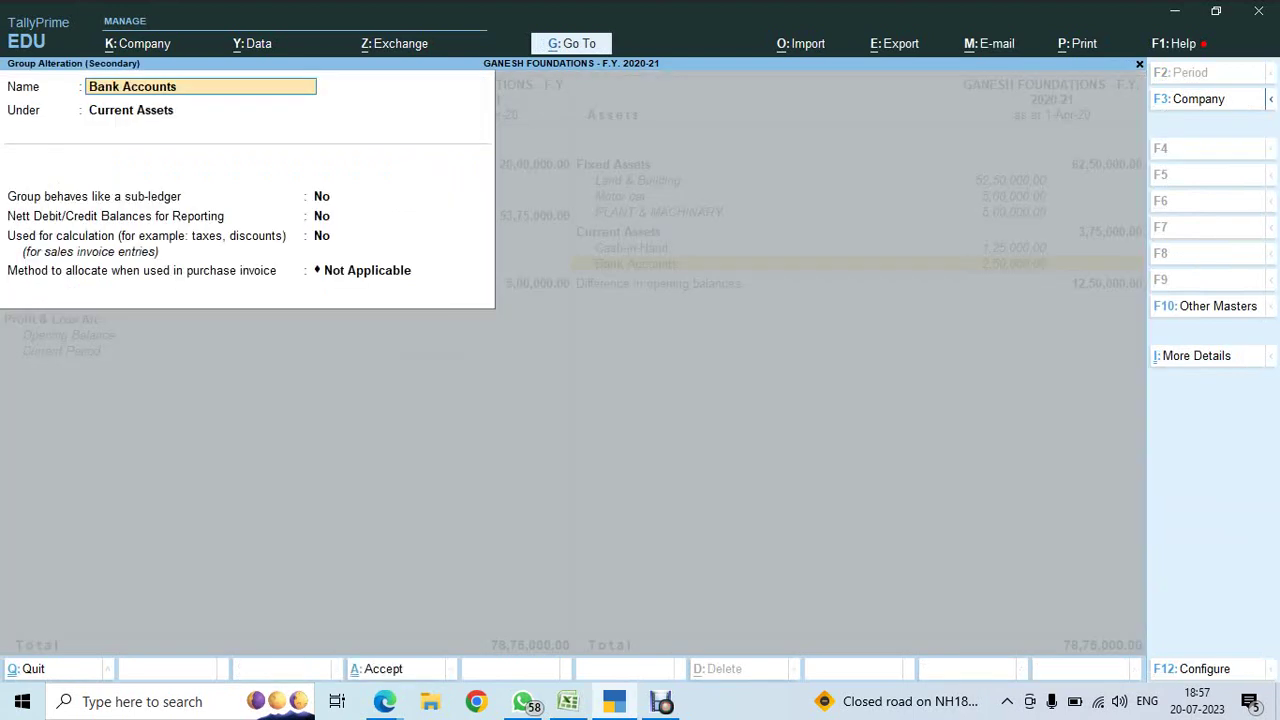
pyautogui.press('Escape')
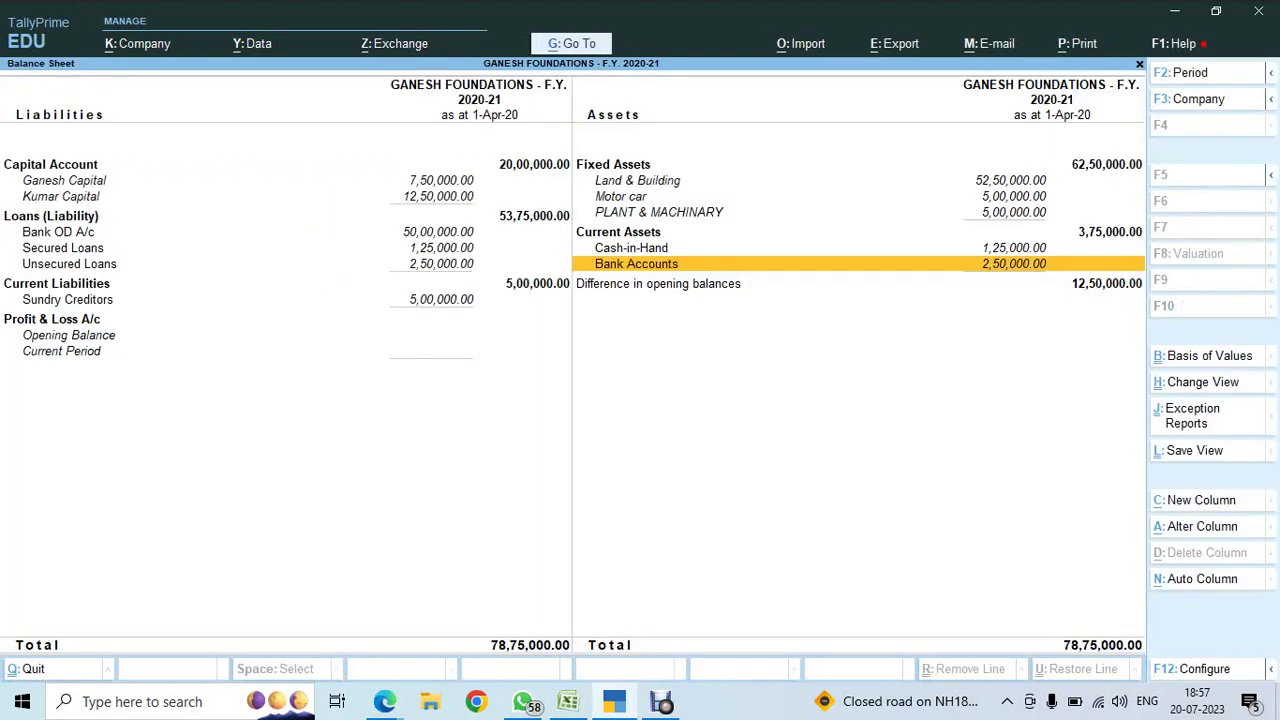
pyautogui.press('Escape')
pyautogui.press('Up')
pyautogui.press('Up')
pyautogui.press('Up')
pyautogui.press('Up')
pyautogui.press('Up')
pyautogui.press('Return')
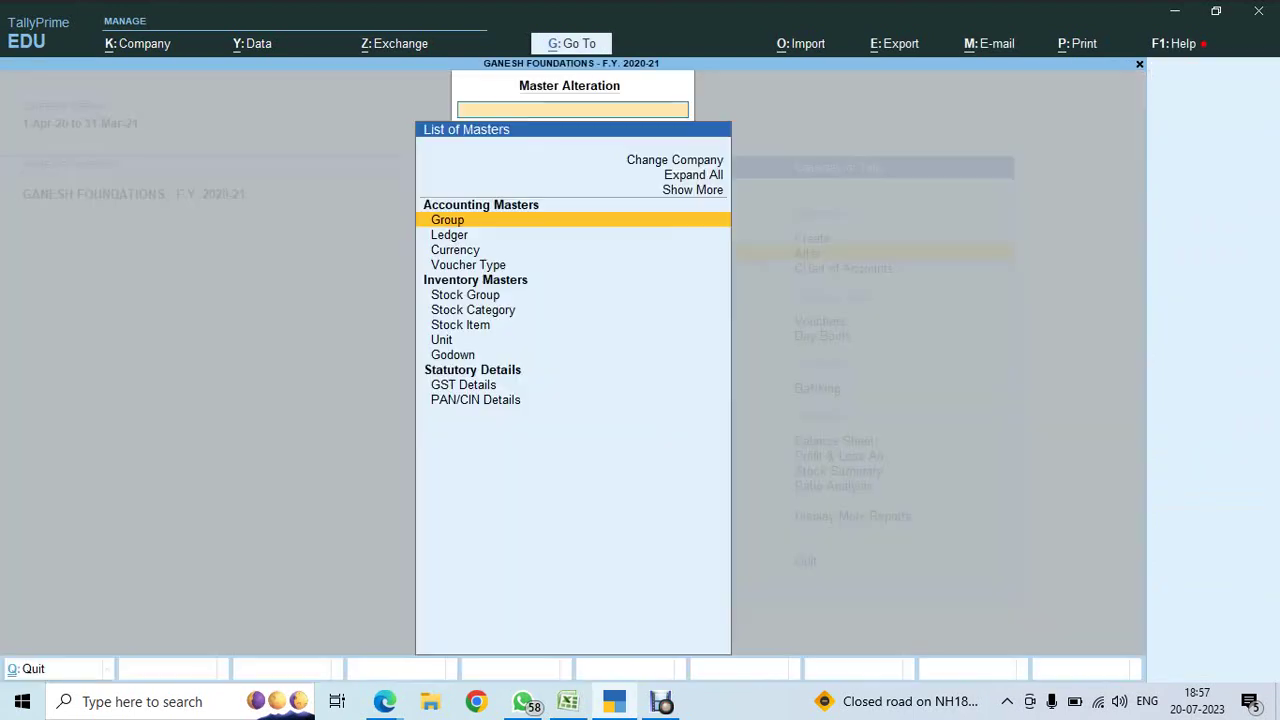
# - Open the CANARA BANK ledger for alteration from the ledger list
pyautogui.press('Down')
pyautogui.press('Return')
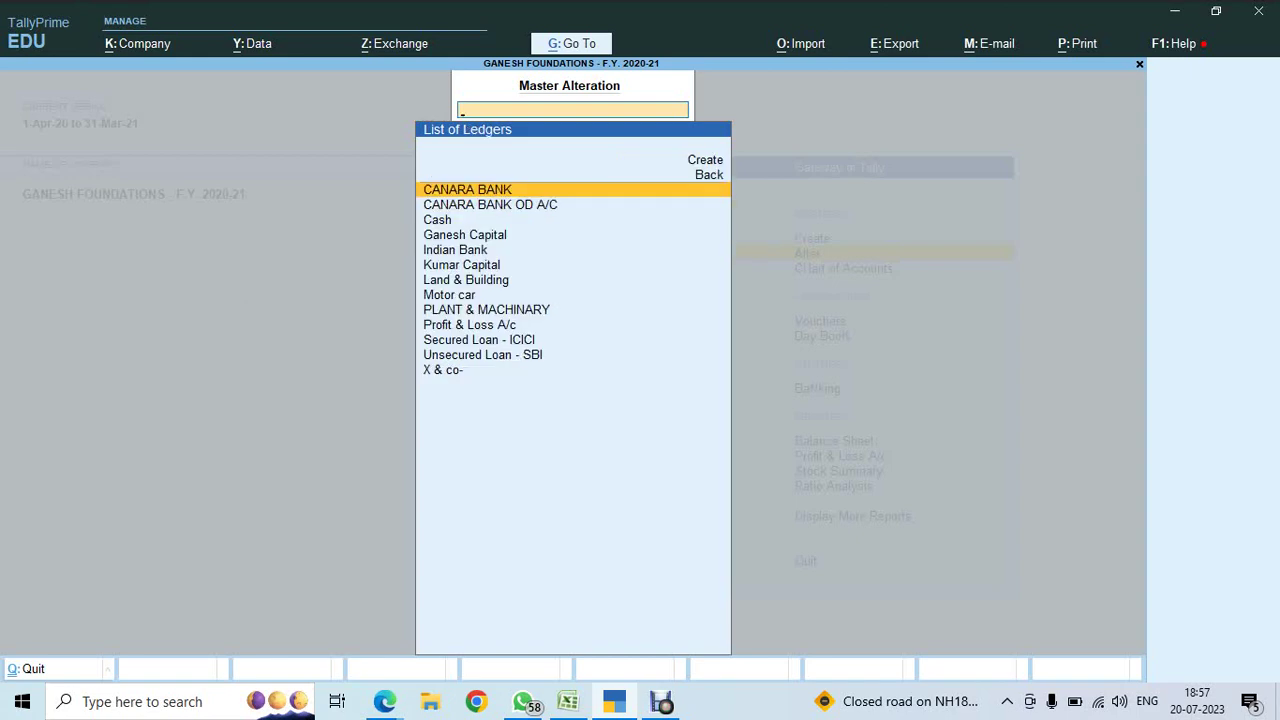
pyautogui.write('CANA')
pyautogui.press('Down')
pyautogui.press('Up')
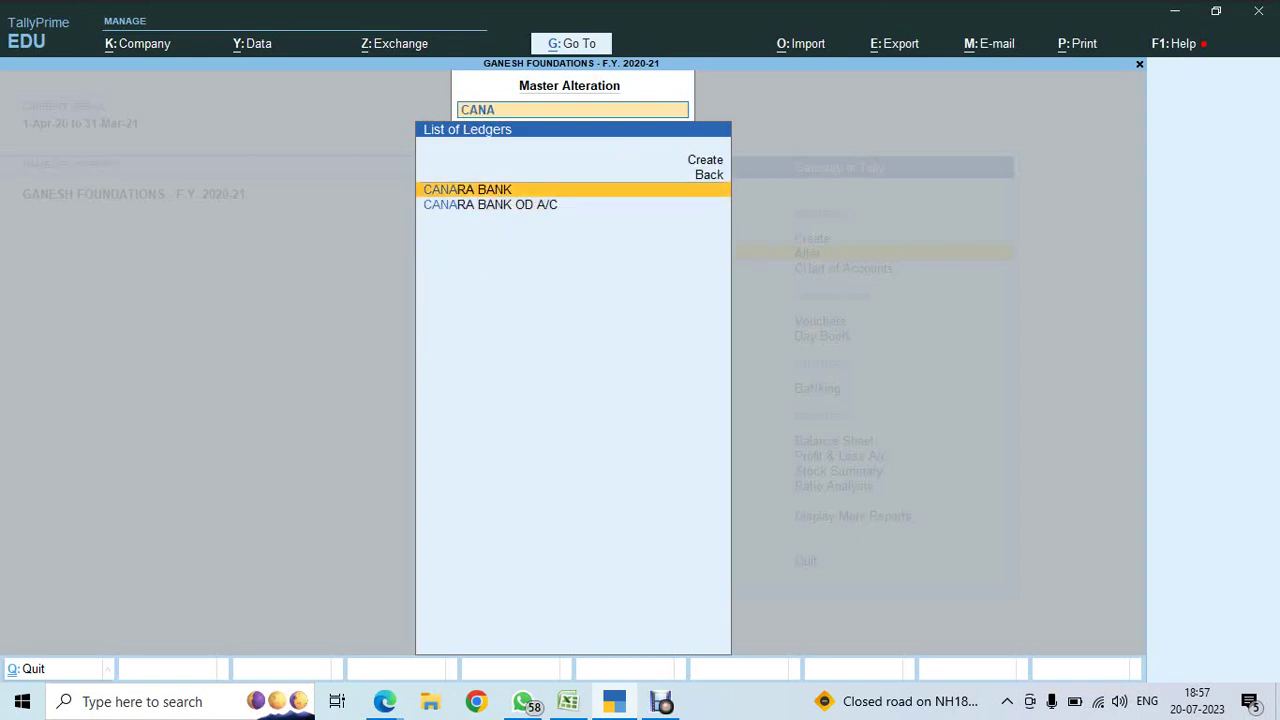
pyautogui.press('Return')
# - Enter a 1250000 Dr opening balance for CANARA BANK and save the ledger
pyautogui.click(585, 639)
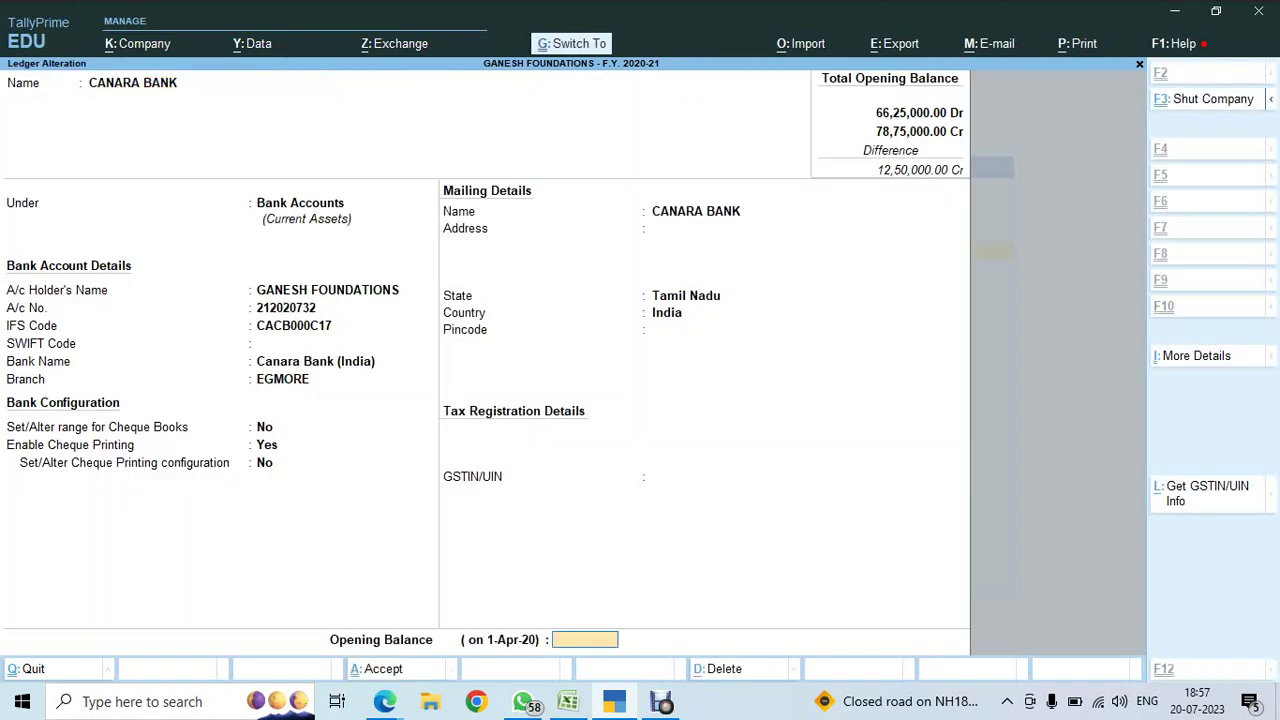
pyautogui.hotkey('ctrl', 'alt', 'v')
pyautogui.press('Return')
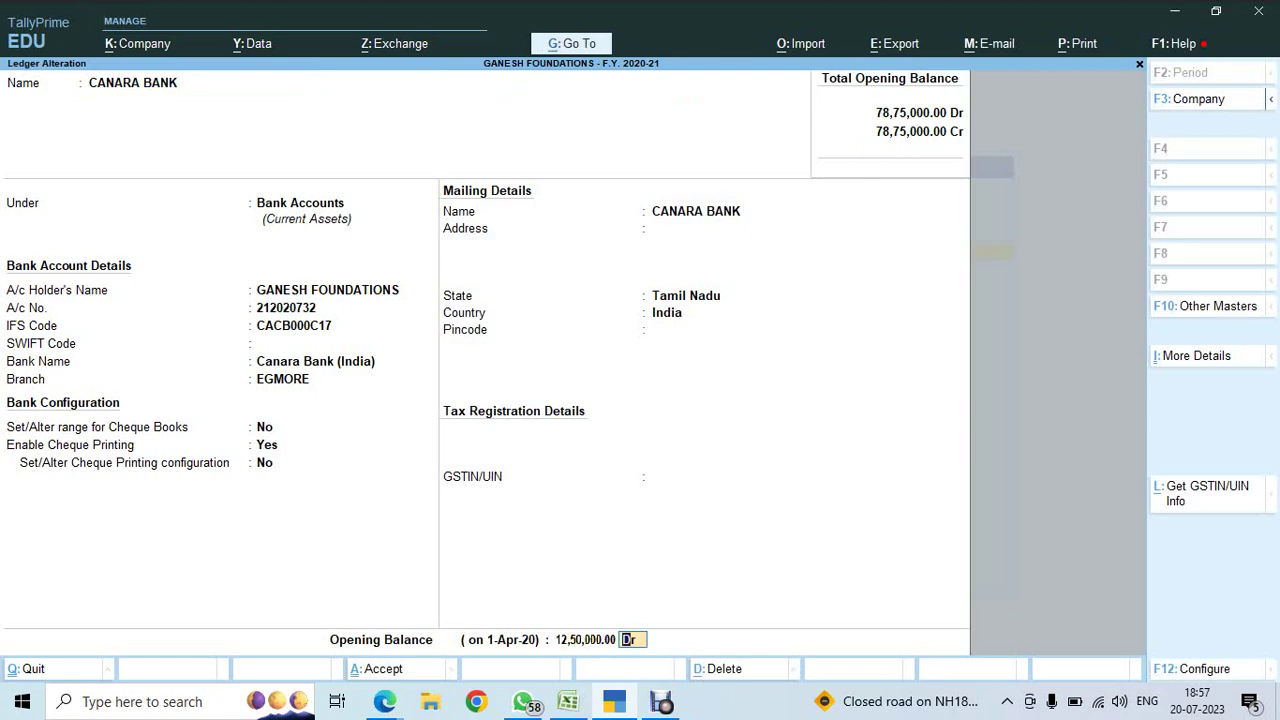
pyautogui.press('Return')
pyautogui.press('Return')
pyautogui.press('Escape')
pyautogui.press('Escape')
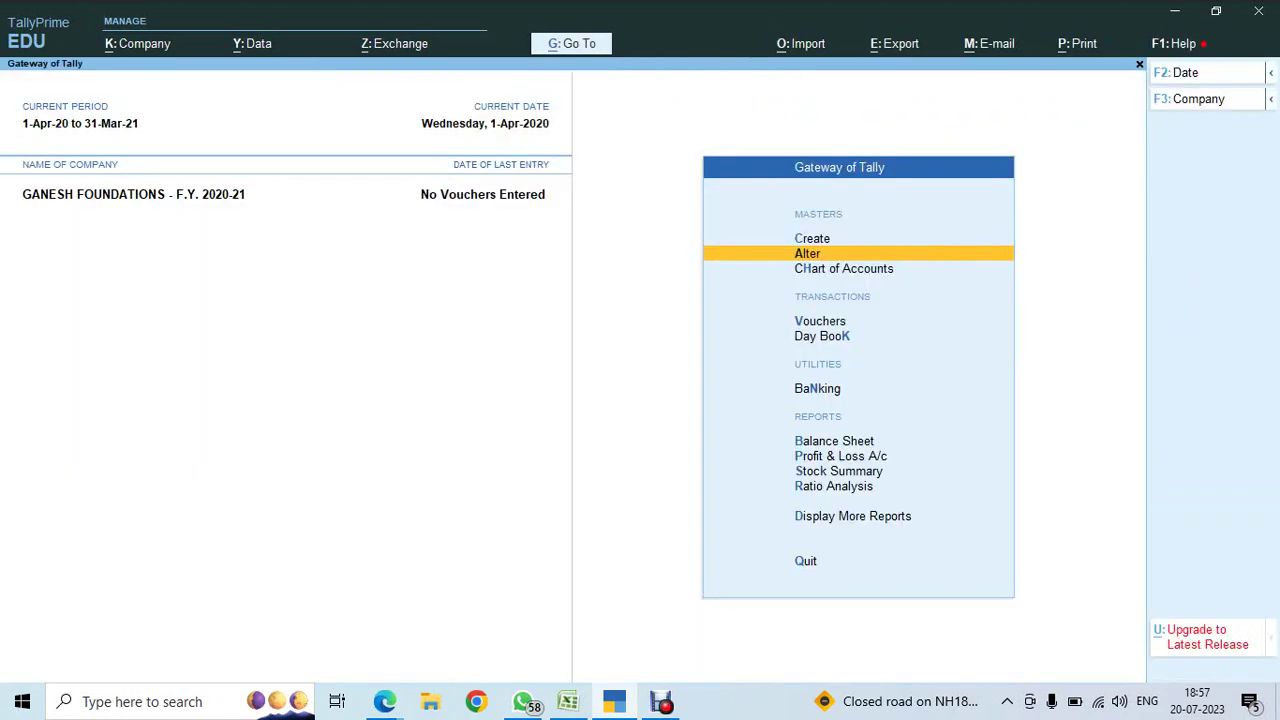
# - Confirm the detailed Balance Sheet totals 78,75,000 on both sides with no opening difference
pyautogui.press('b')
pyautogui.hotkey('alt', 'F5')
pyautogui.press('Right')
pyautogui.press('Down')
pyautogui.press('Down')
pyautogui.press('Down')
pyautogui.press('Down')
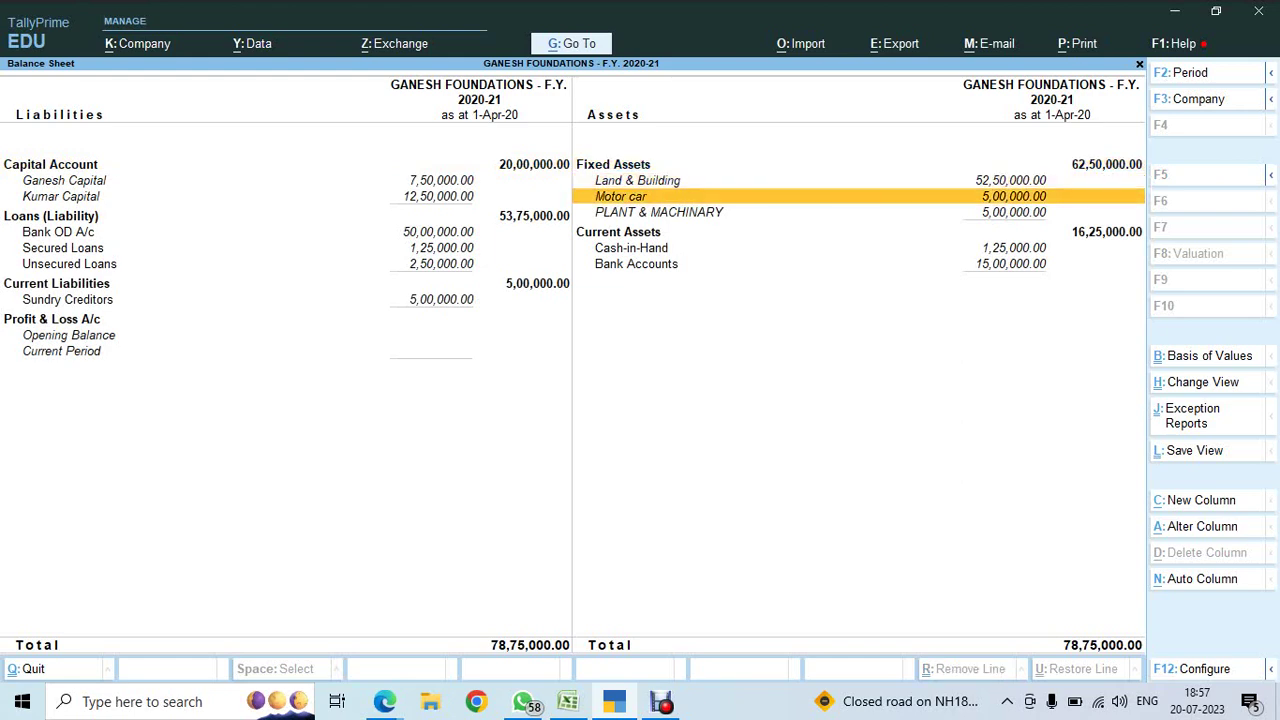
pyautogui.press('Down')
pyautogui.press('Left')
pyautogui.press('Down')
pyautogui.press('Down')
pyautogui.press('Down')
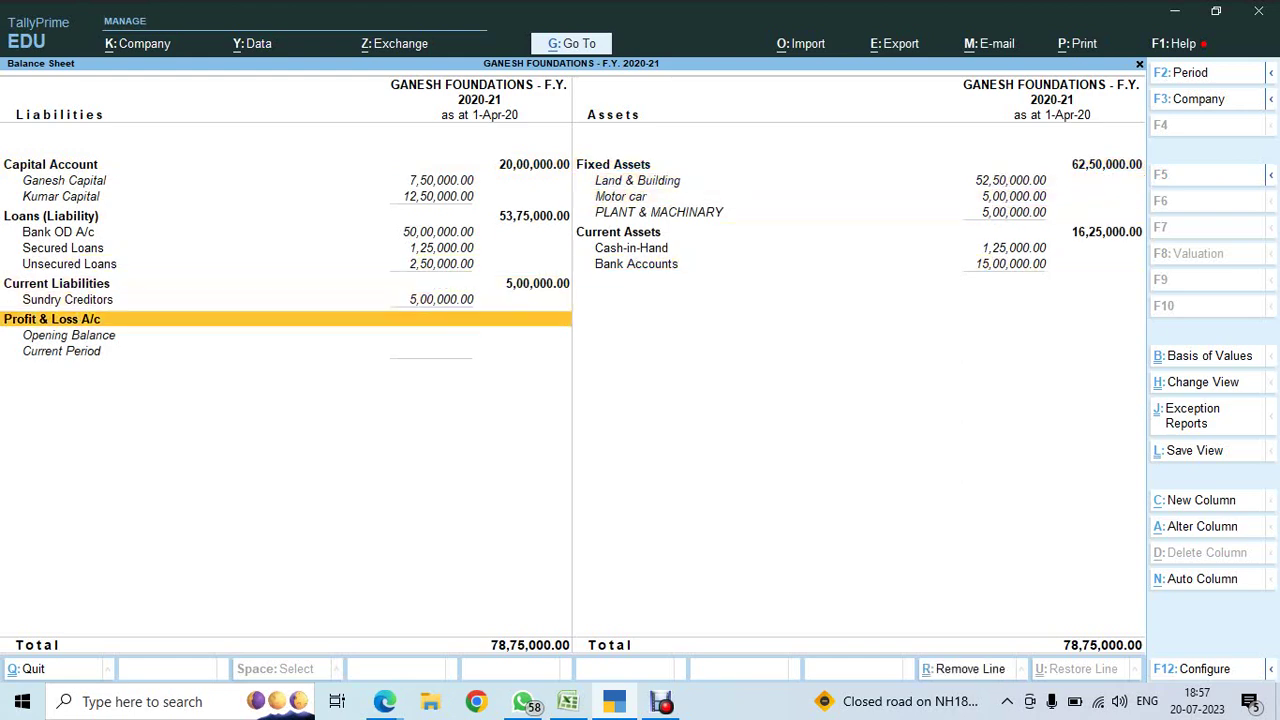
pyautogui.press('alt')
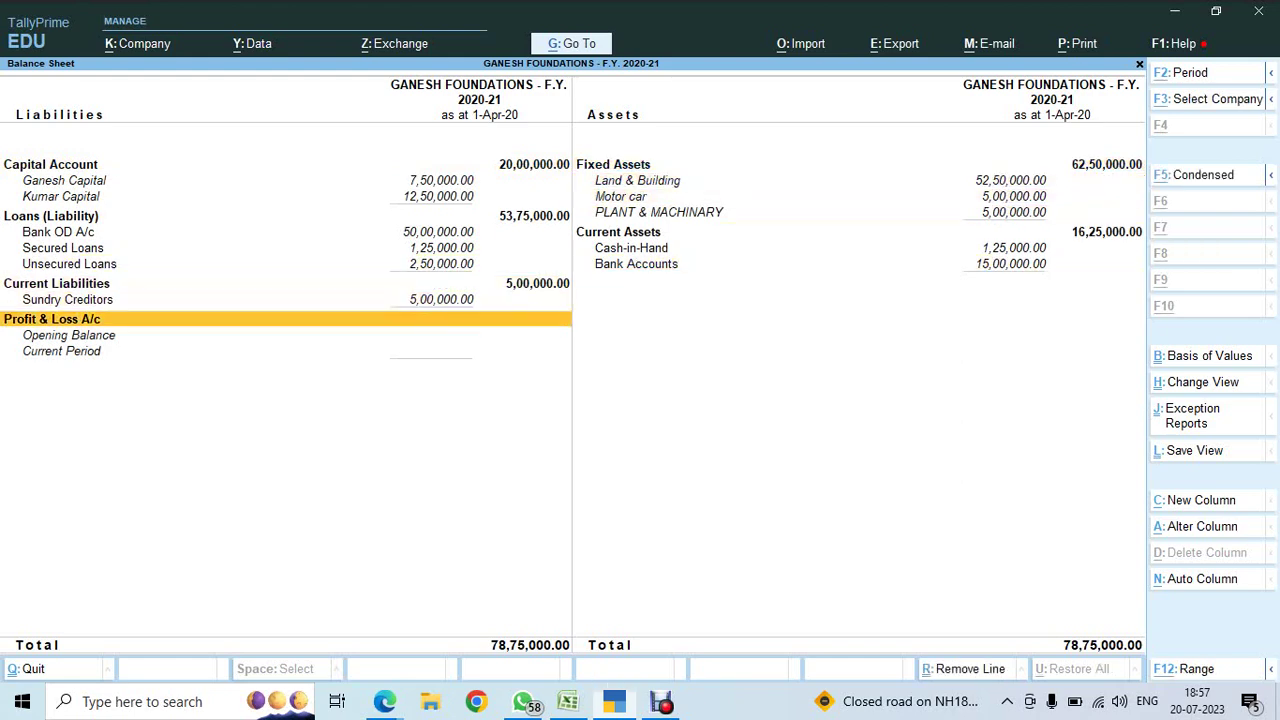
pyautogui.hotkey('alt', 'Tab')
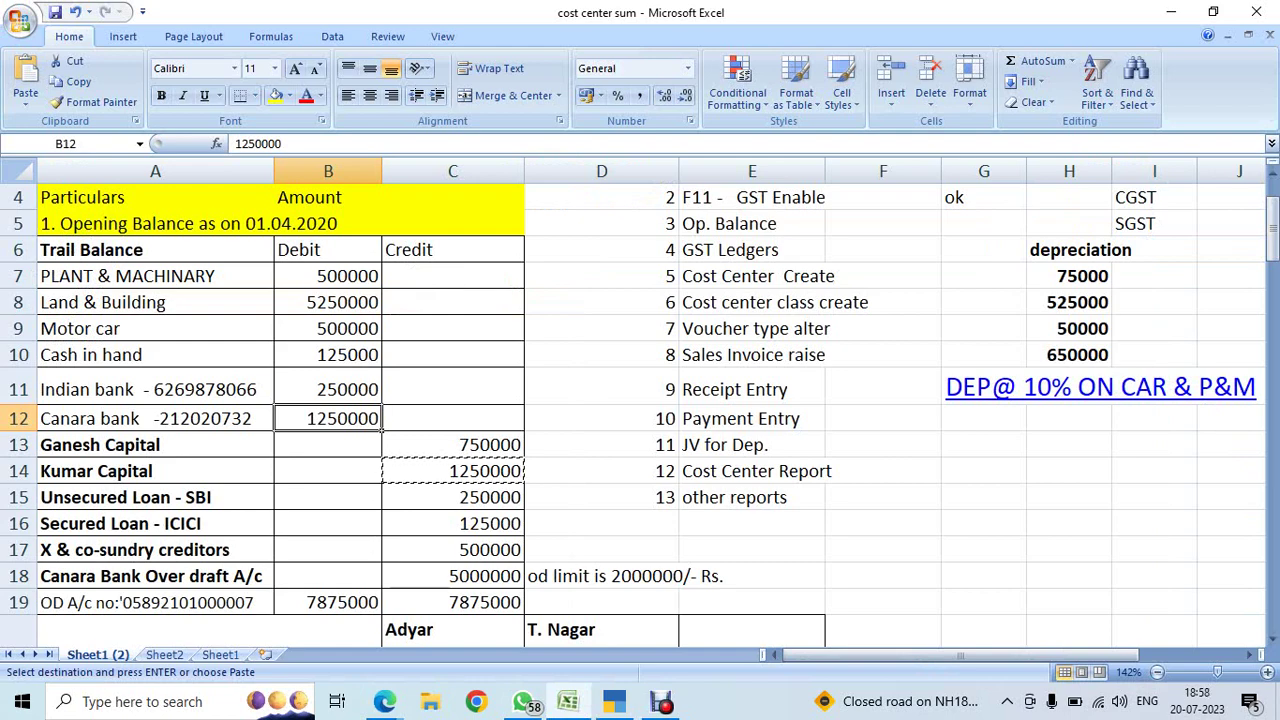
# - Enter OK in STATUS cell G5 for the Op. Balance step, then switch to the Google Meet window
pyautogui.scroll(1, 640, 400)
pyautogui.click(984, 302)
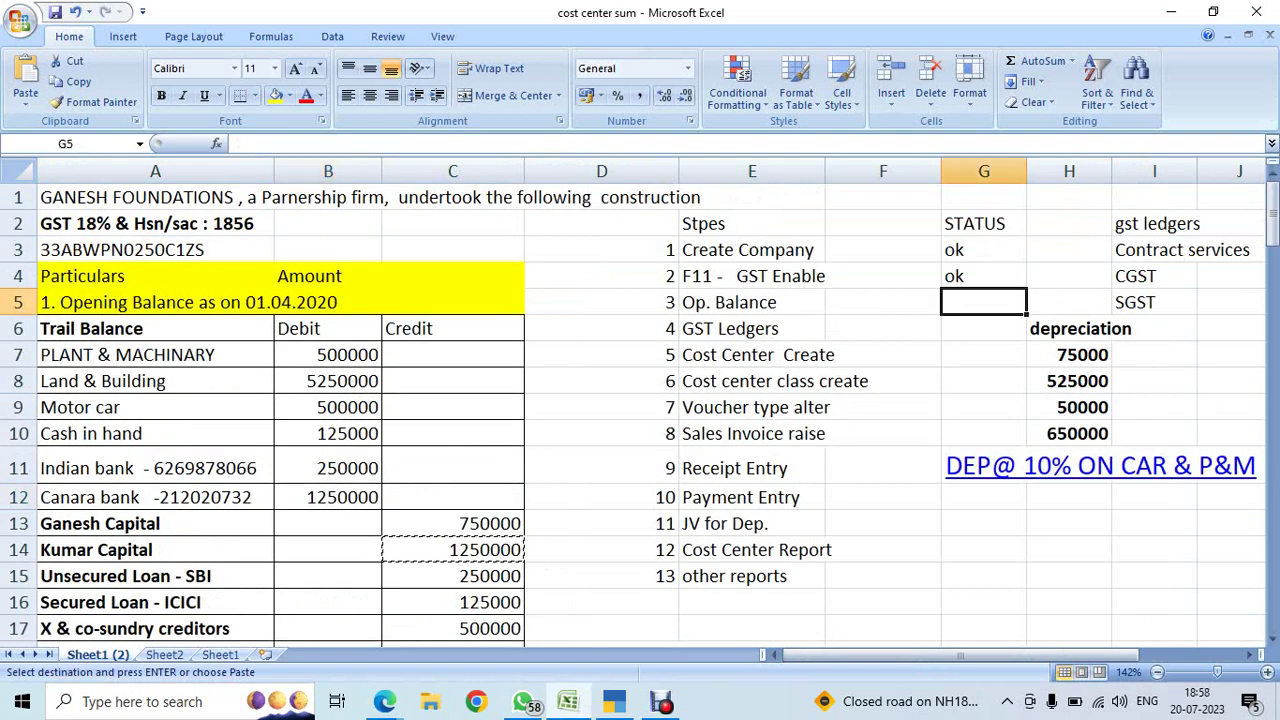
pyautogui.write('OK')
pyautogui.press('Return')
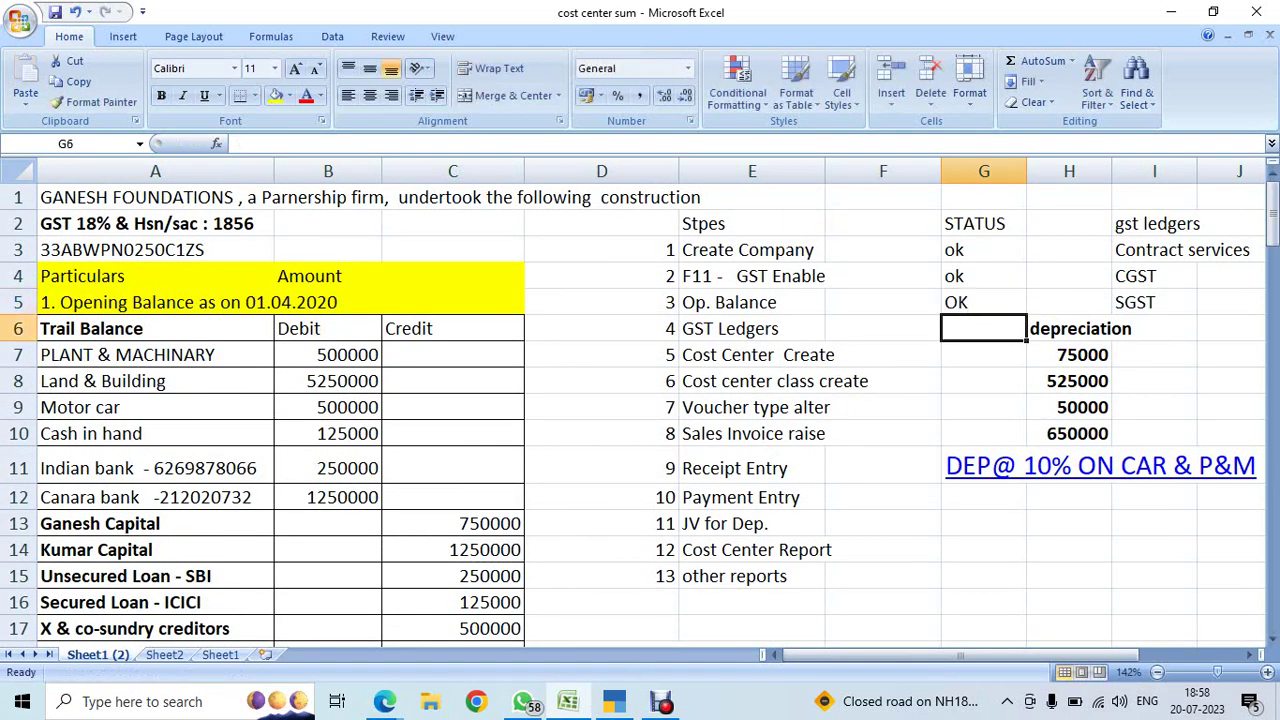
pyautogui.click(984, 302)
pyautogui.hotkey('alt', 'Tab')
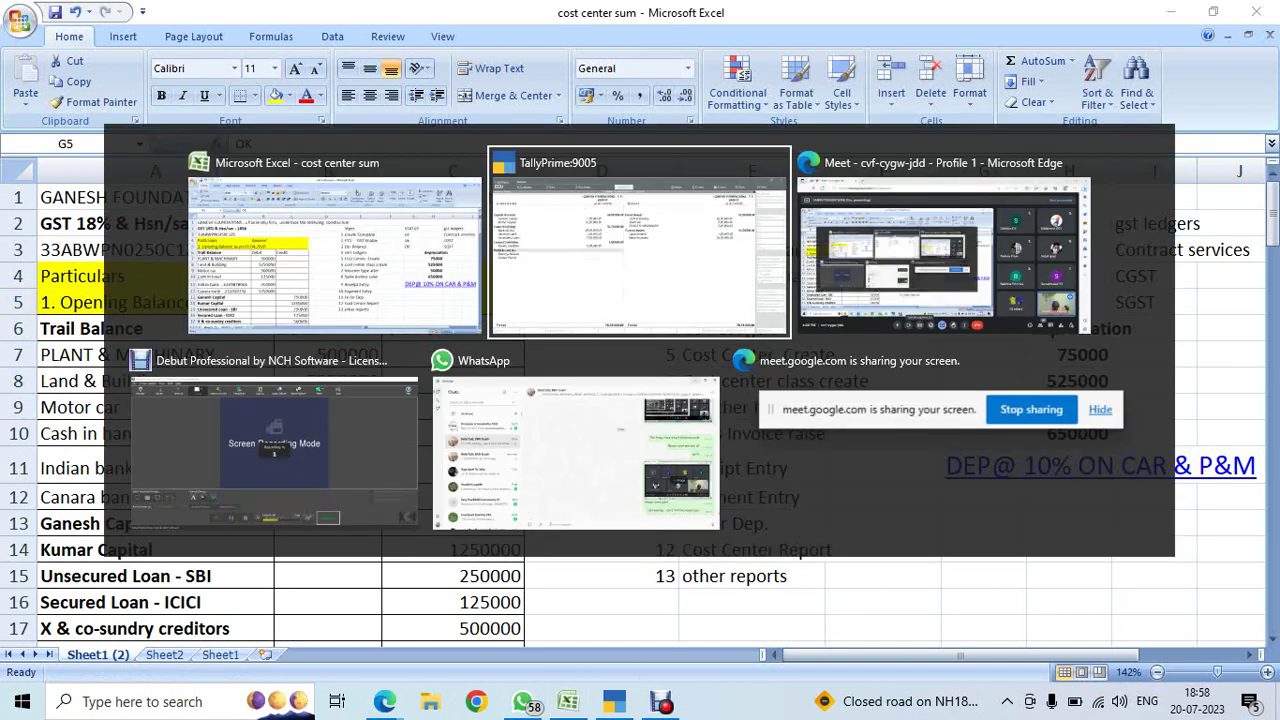
pyautogui.hotkey('alt', 'Tab')
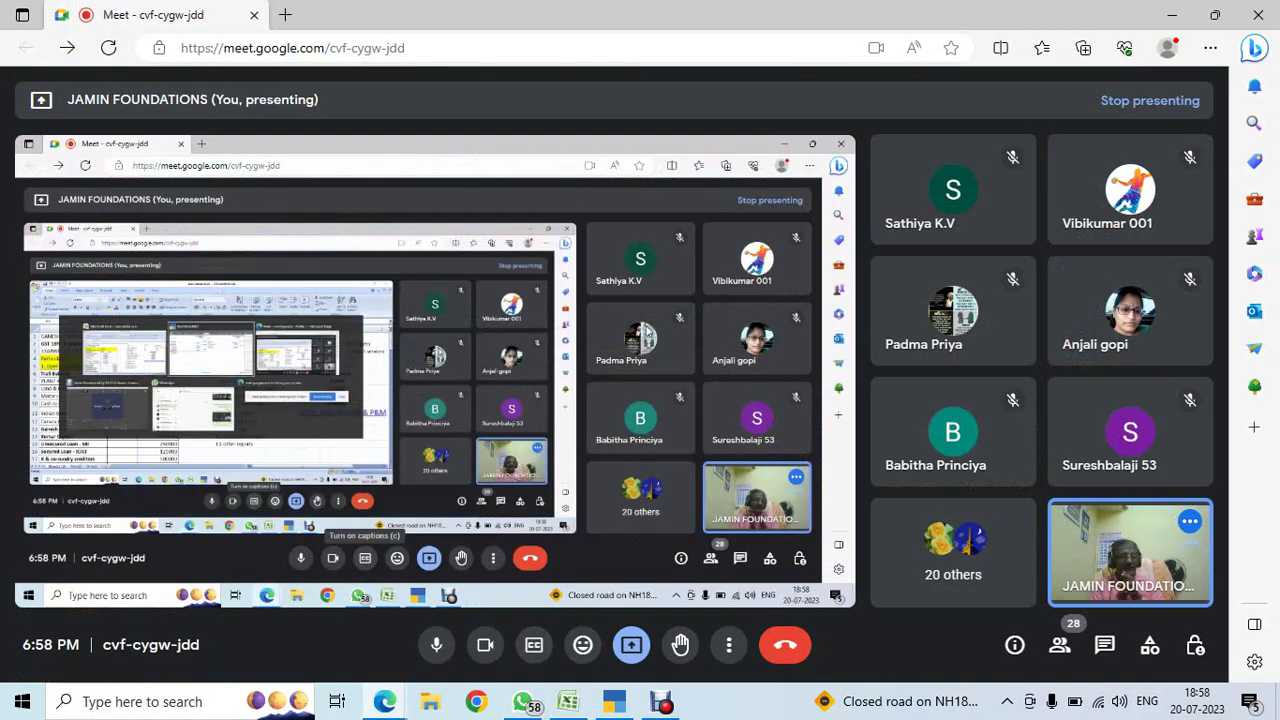
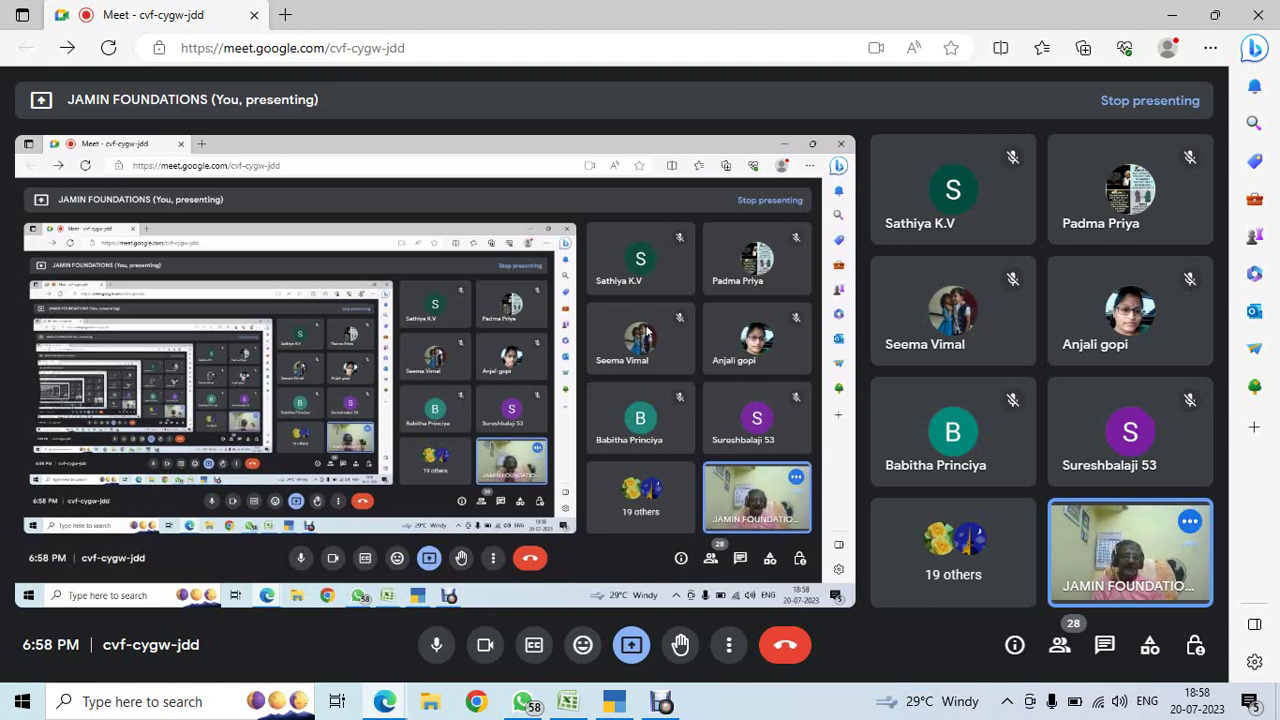
# - Copy the Contract services ledger name from cell I3 of the Excel checklist
pyautogui.hotkey('alt', 'Tab')
pyautogui.hotkey('alt', 'Tab')
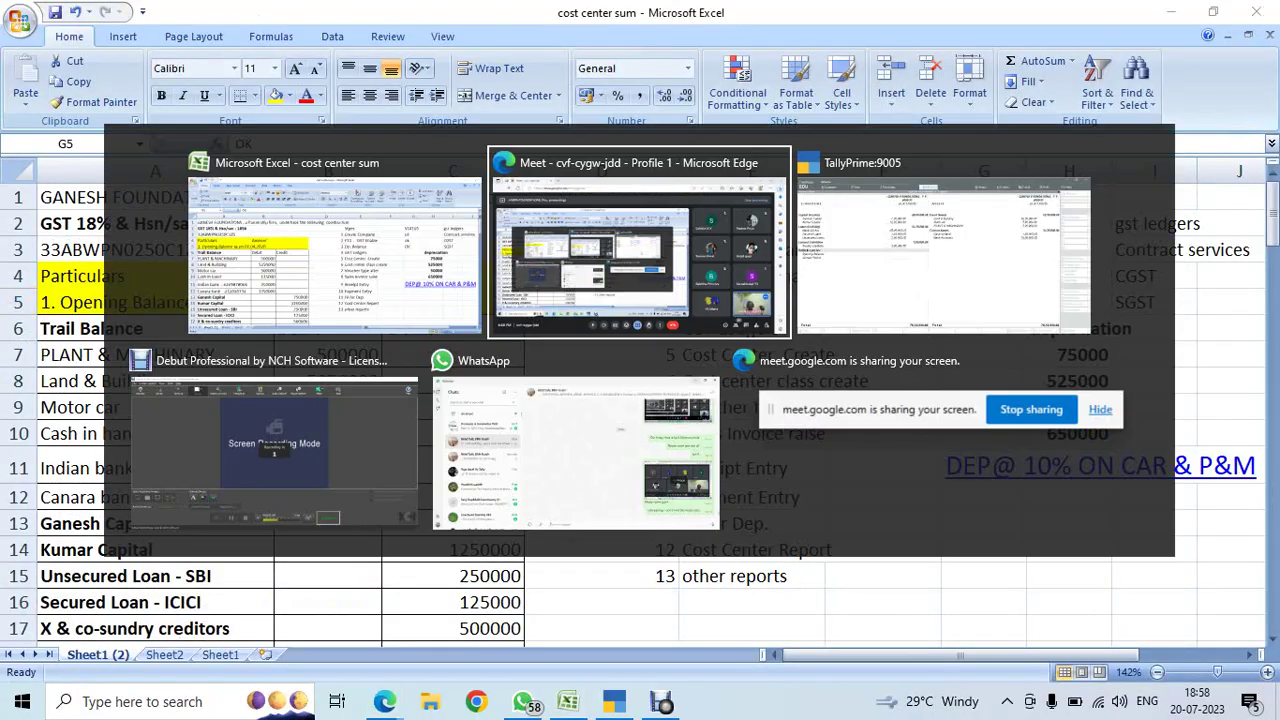
pyautogui.hotkey('alt', 'Tab')
pyautogui.hotkey('alt', 'Tab')
pyautogui.hotkey('alt', 'Tab')
pyautogui.hotkey('alt', 'Tab')
pyautogui.hotkey('alt', 'Tab')
pyautogui.hotkey('alt', 'Tab')
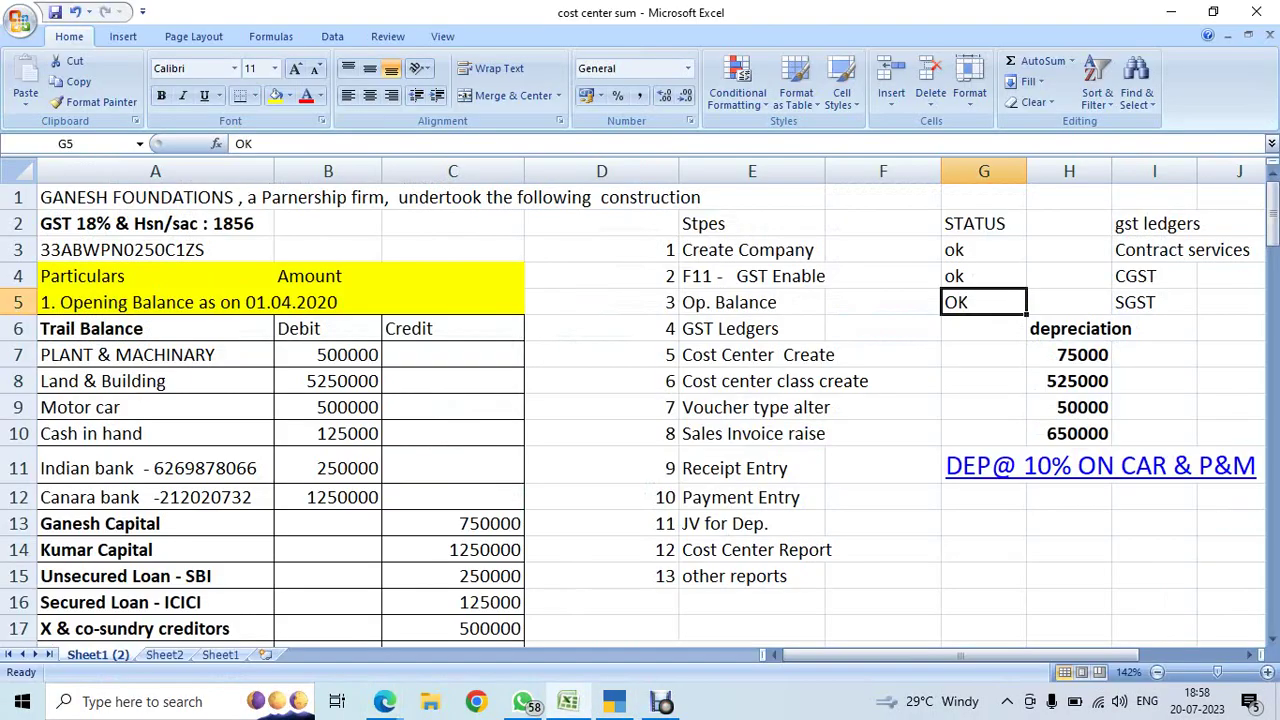
pyautogui.click(983, 328)
pyautogui.click(983, 381)
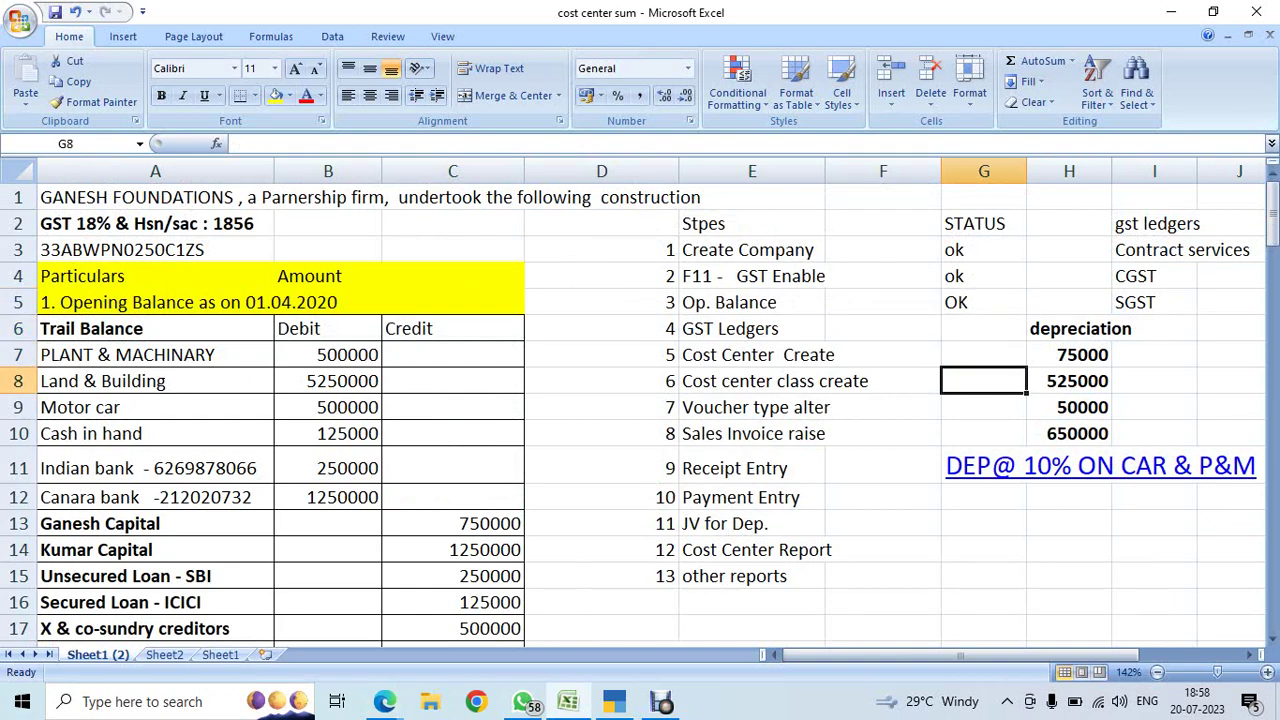
pyautogui.press('Right')
pyautogui.press('Right')
pyautogui.press('Right')
pyautogui.press('Right')
pyautogui.press('Up')
pyautogui.press('Up')
pyautogui.press('Up')
pyautogui.press('Up')
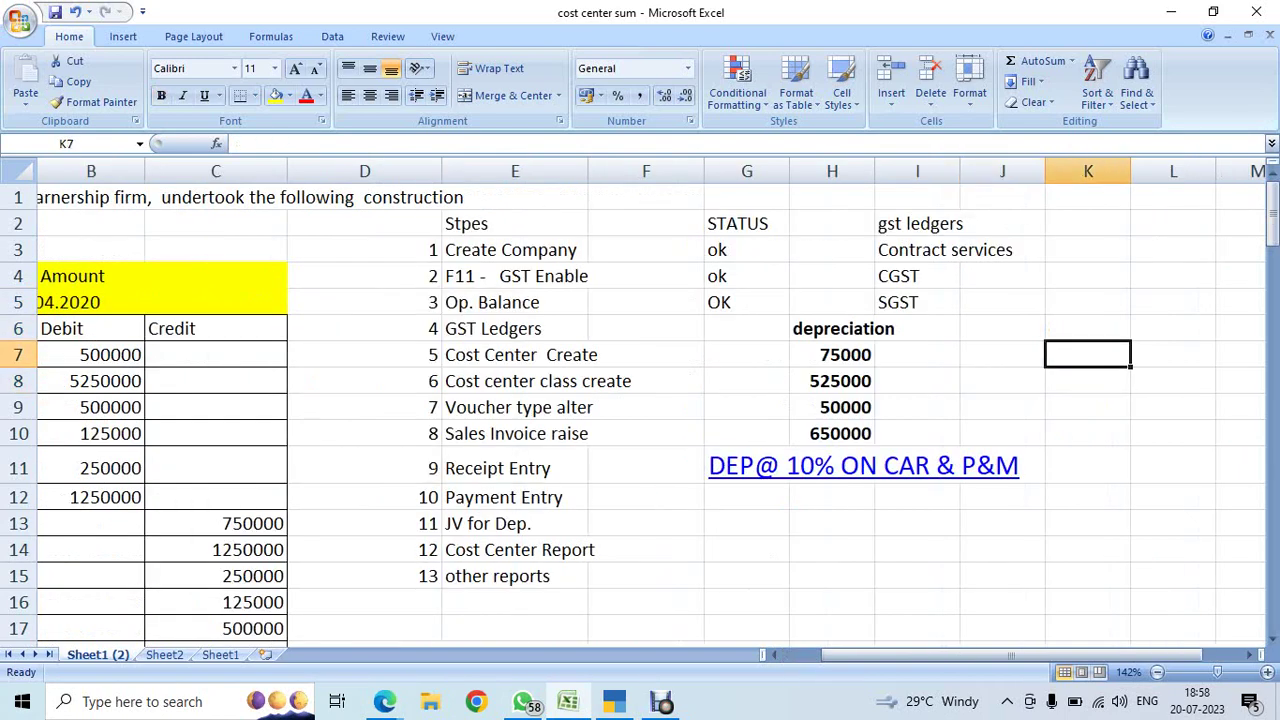
pyautogui.press('Left')
pyautogui.press('Left')
pyautogui.press('Up')
pyautogui.hotkey('ctrl', 'c')
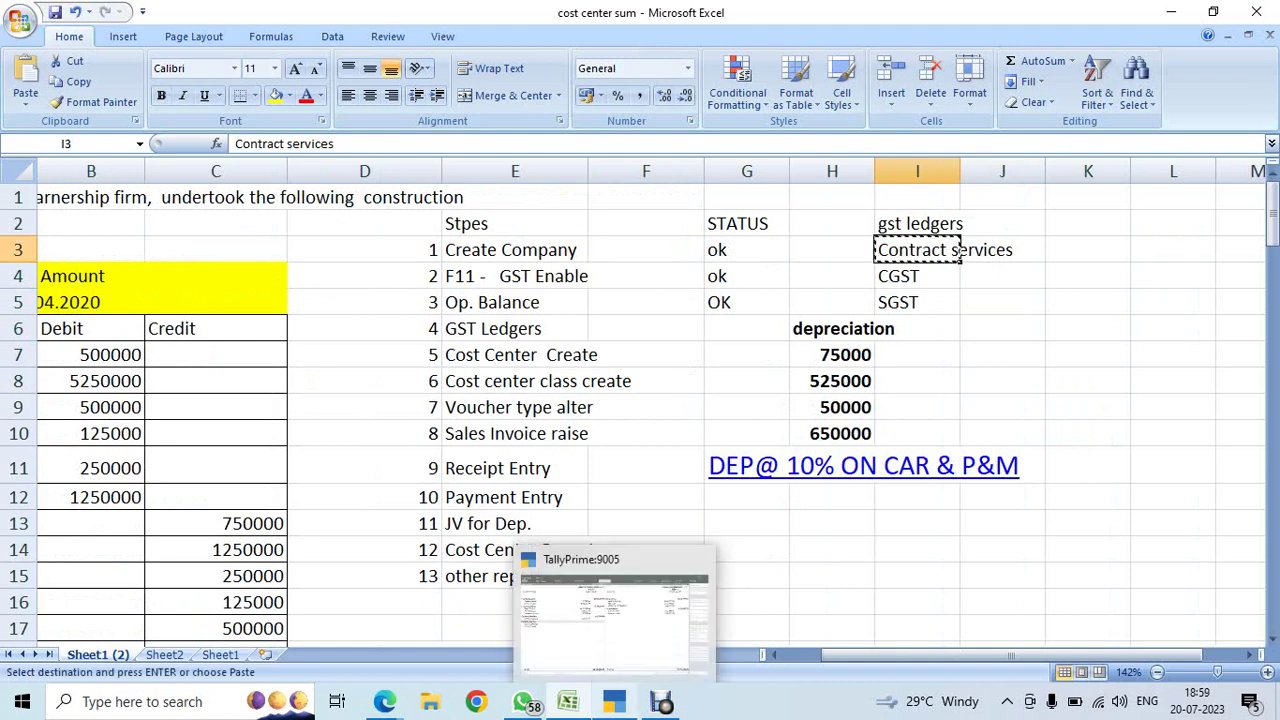
# - Switch to TallyPrime's Gateway of Tally
pyautogui.click(614, 701)
pyautogui.press('Escape')
pyautogui.press('Up')
pyautogui.press('Up')
pyautogui.press('Up')
pyautogui.press('Up')
pyautogui.press('Up')
pyautogui.press('Up')
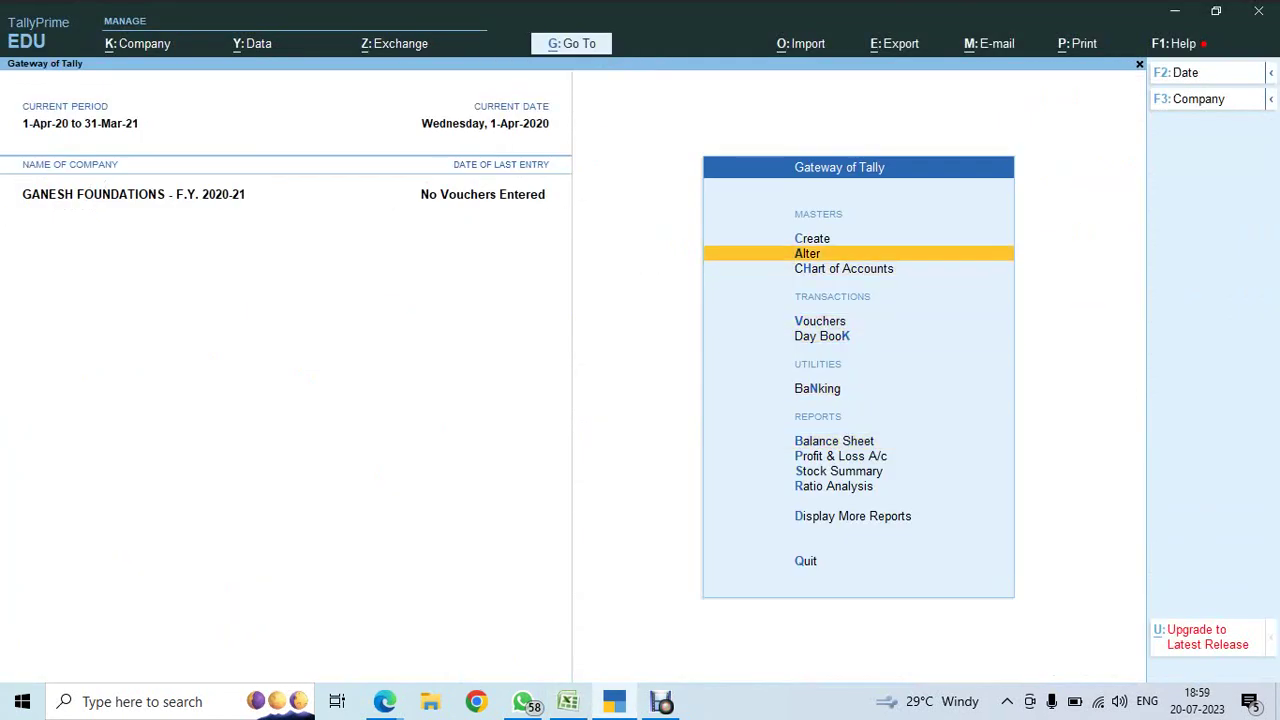
# - Create a ledger named Contract services under Sales Accounts, keeping inventory values affected as Yes
pyautogui.press('Return')
pyautogui.press('Down')
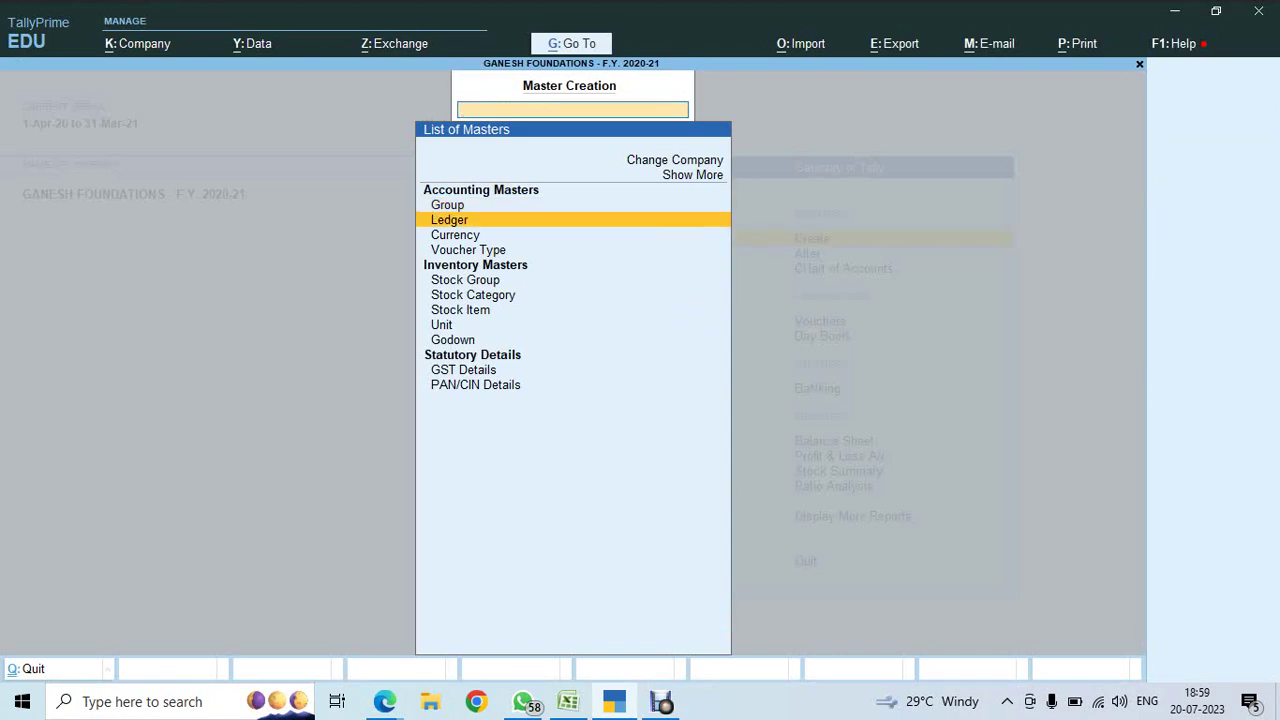
pyautogui.press('Return')
pyautogui.hotkey('ctrl', 'alt', 'v')
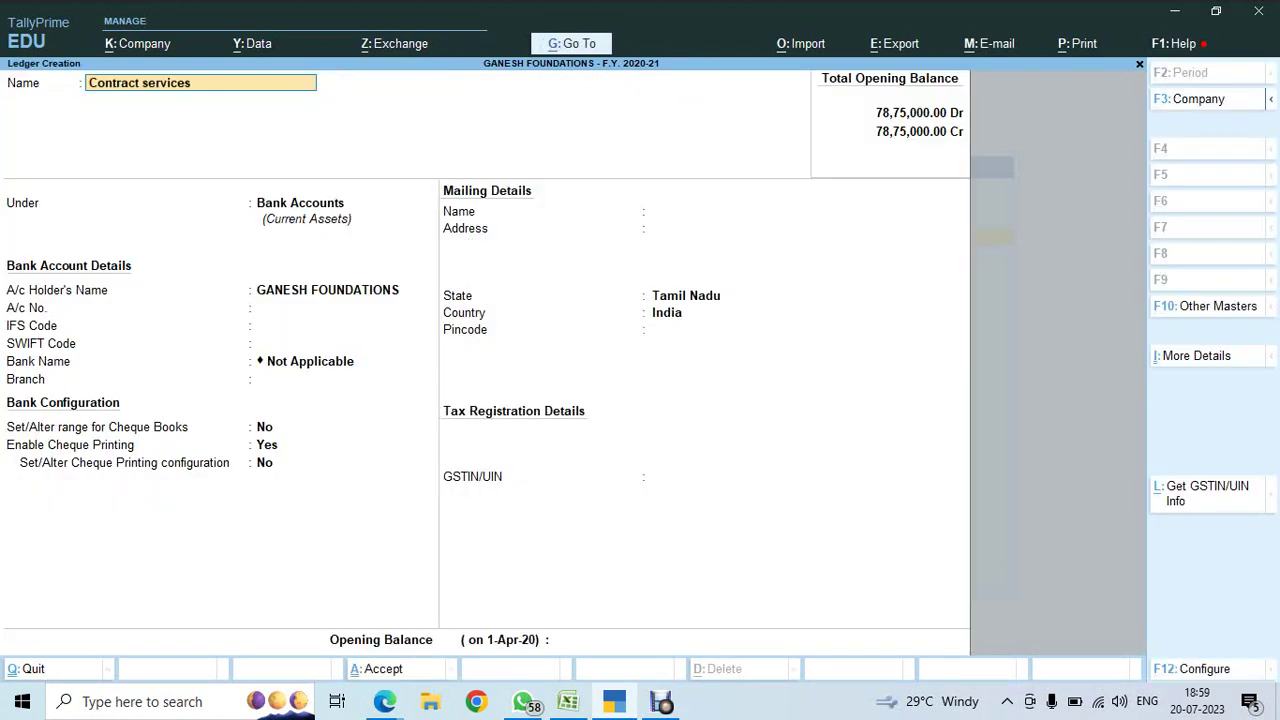
pyautogui.press('Return')
pyautogui.write('SALE')
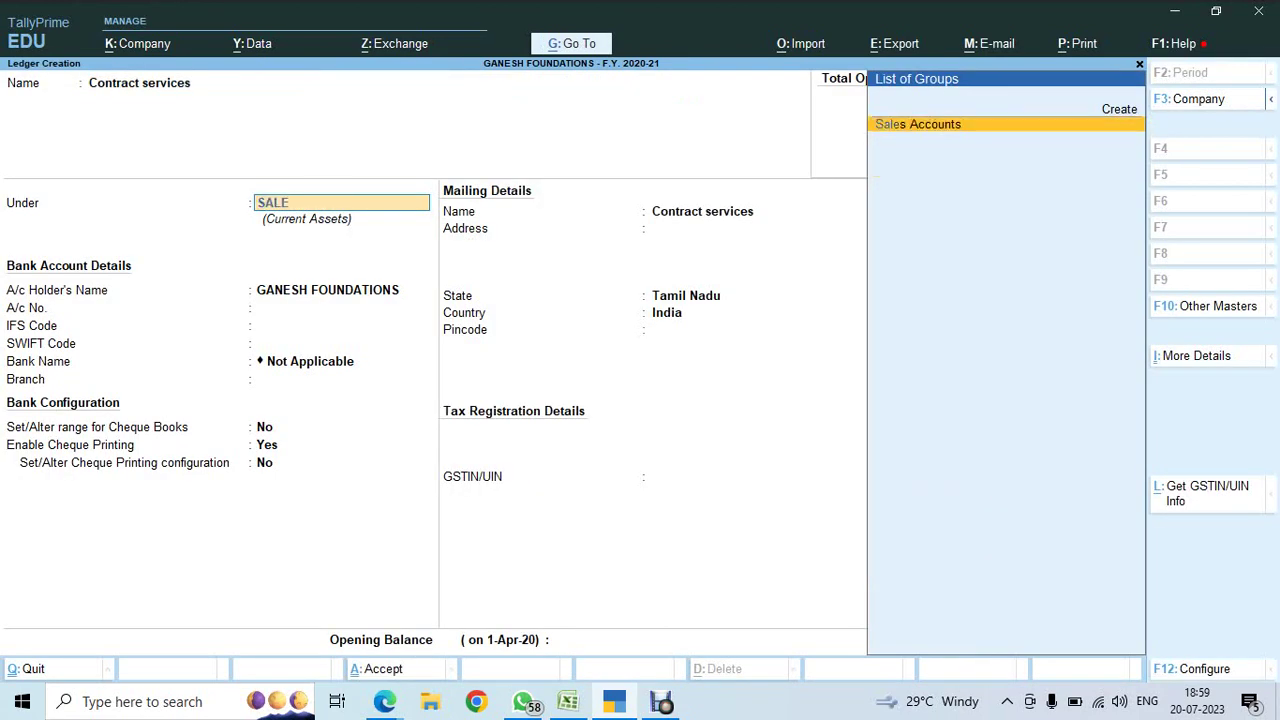
pyautogui.press('Return')
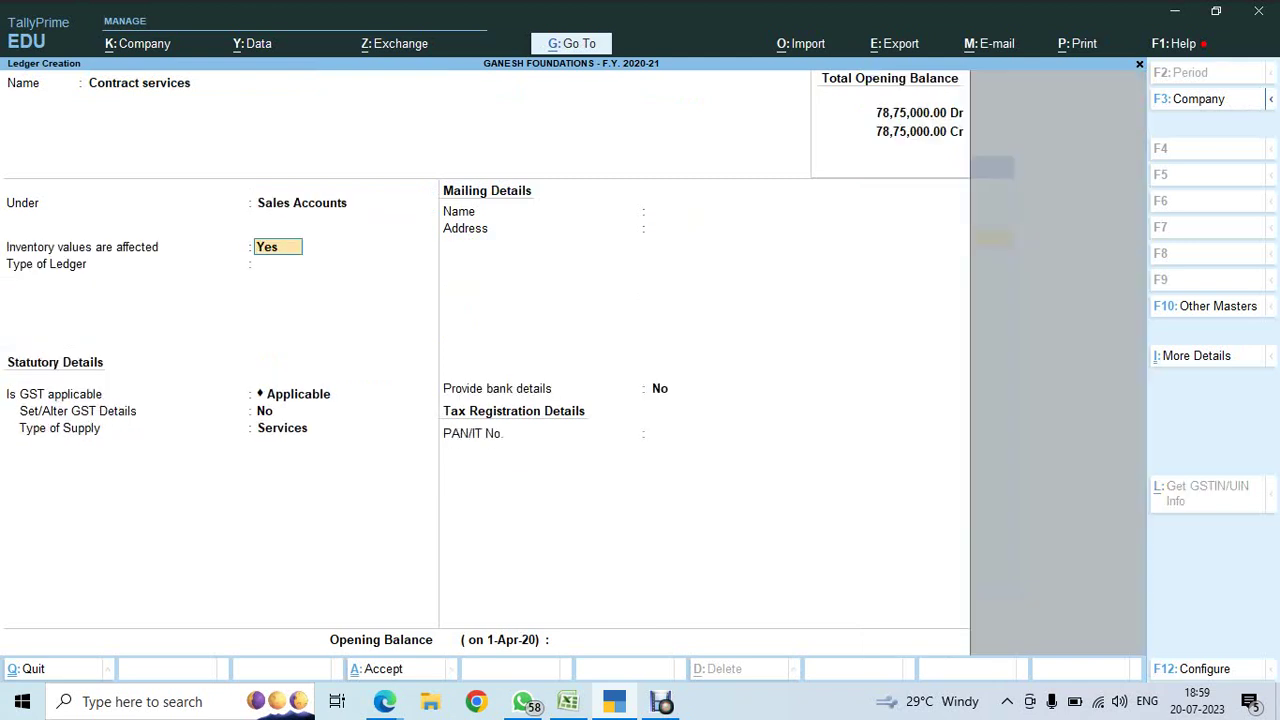
pyautogui.press('Return')
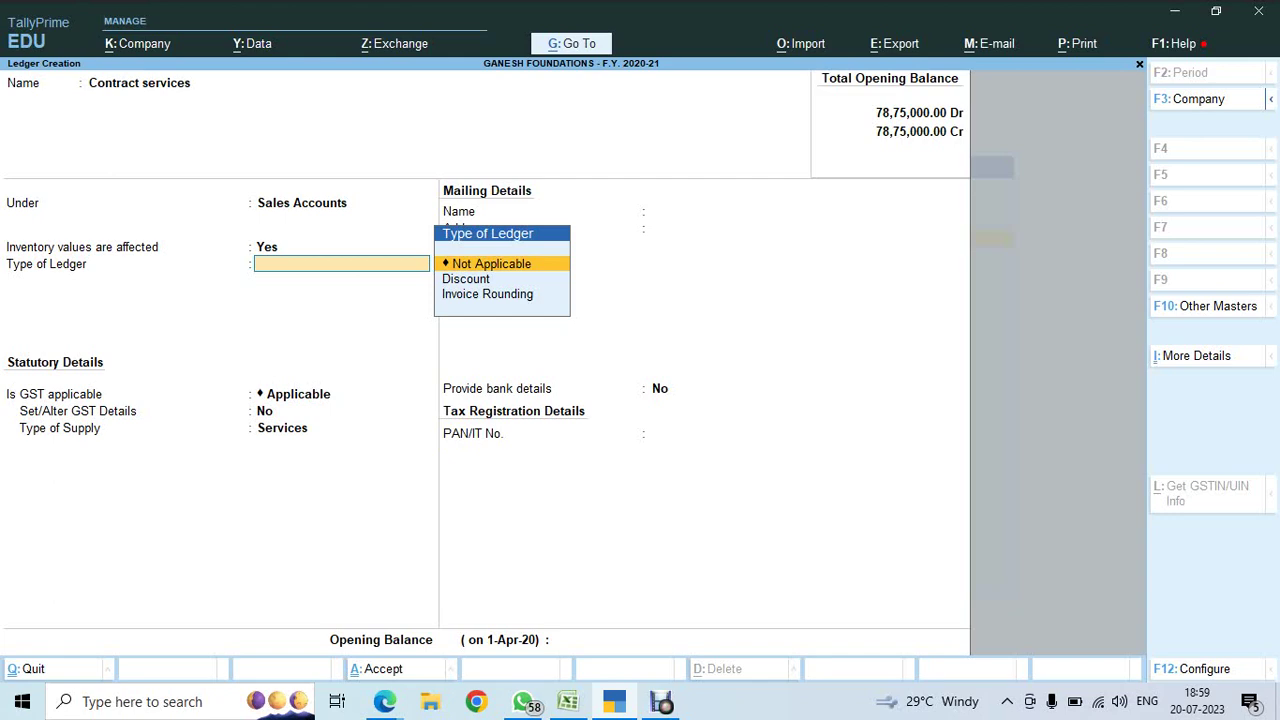
pyautogui.press('F11')
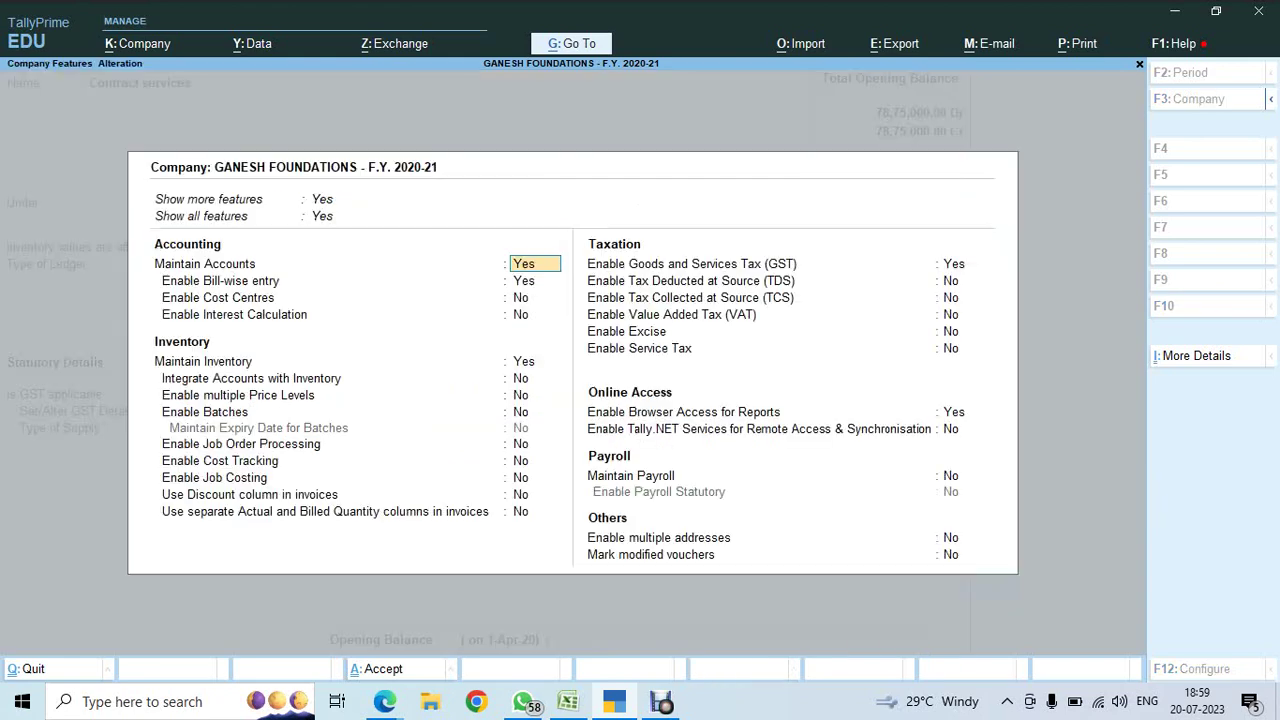
# - Enable cost centres in the company features and save them
pyautogui.press('Return')
pyautogui.press('Return')
pyautogui.write('y')
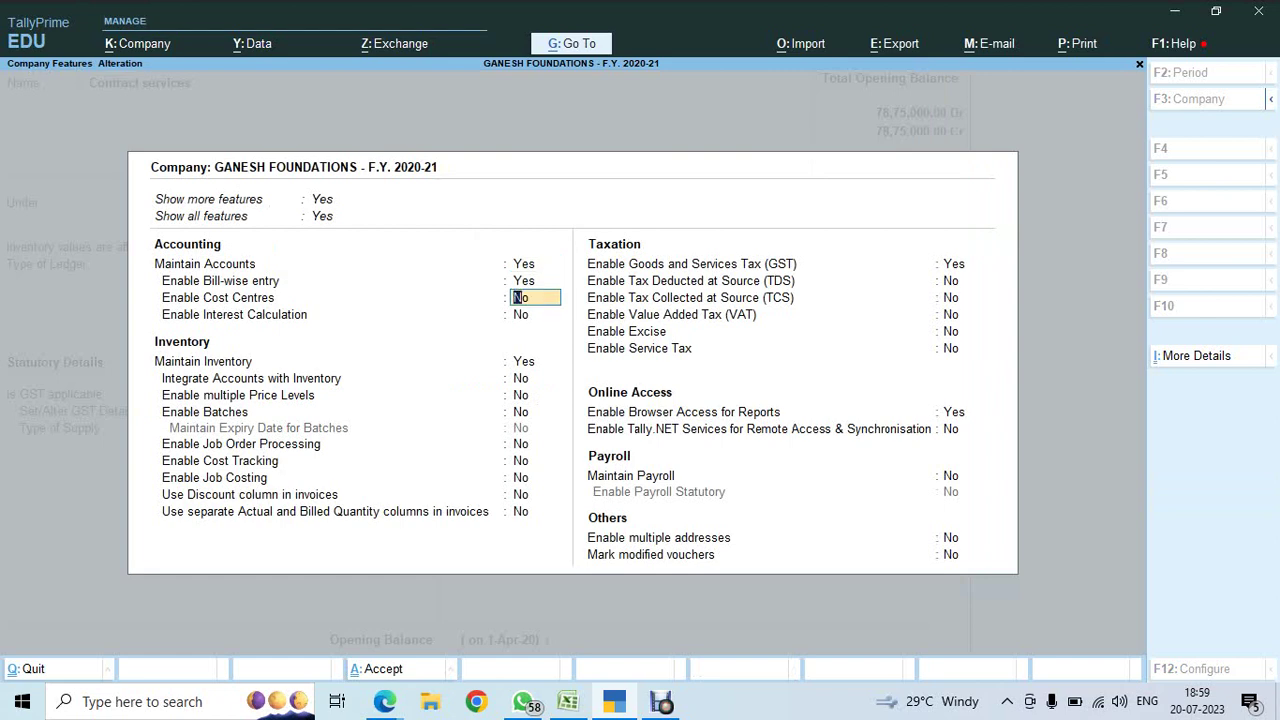
pyautogui.press('Return')
pyautogui.hotkey('ctrl', 'a')
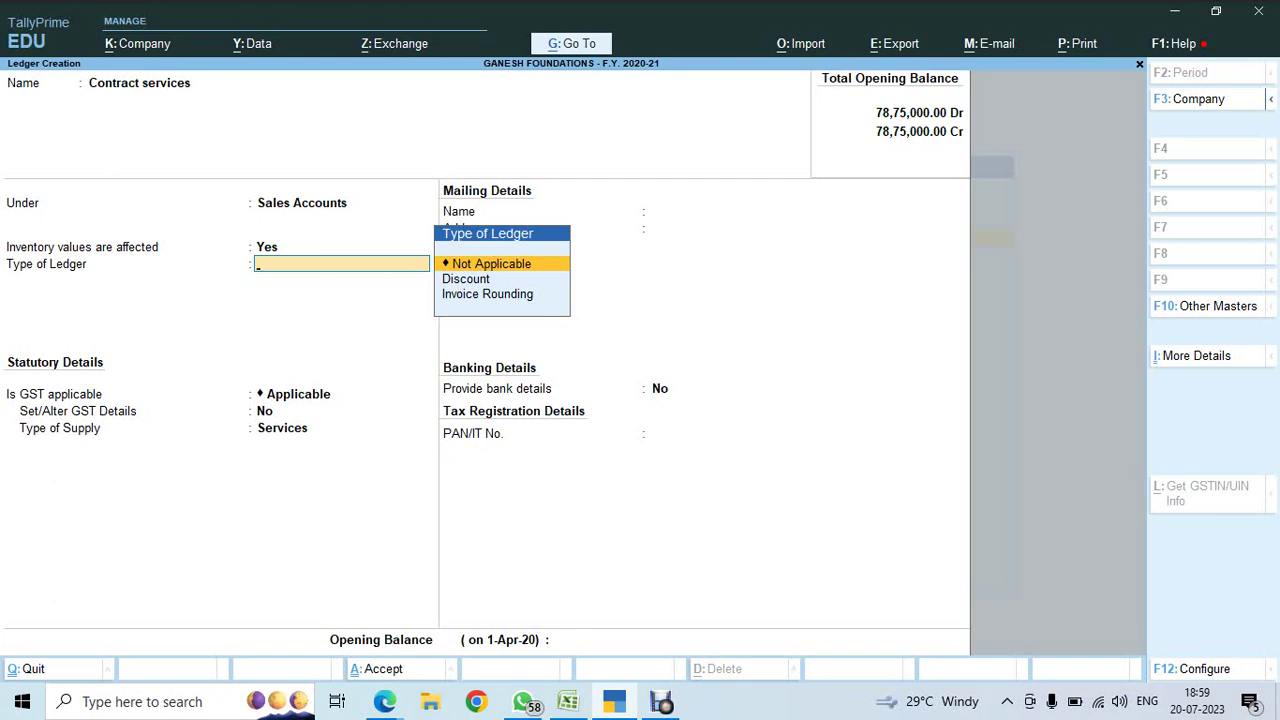
# - In the ledger configuration, set Apply Cost Centres for Ledgers to Yes
pyautogui.press('F12')
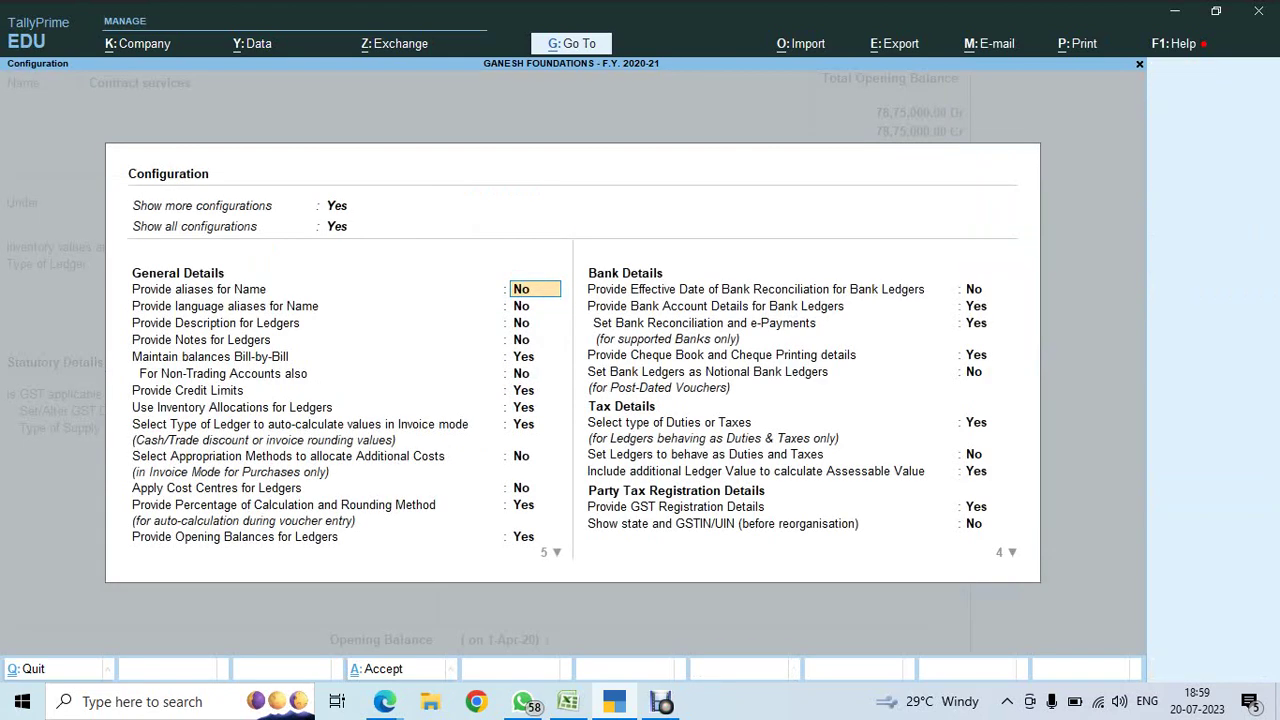
pyautogui.press('Down')
pyautogui.press('Down')
pyautogui.press('Down')
pyautogui.press('Down')
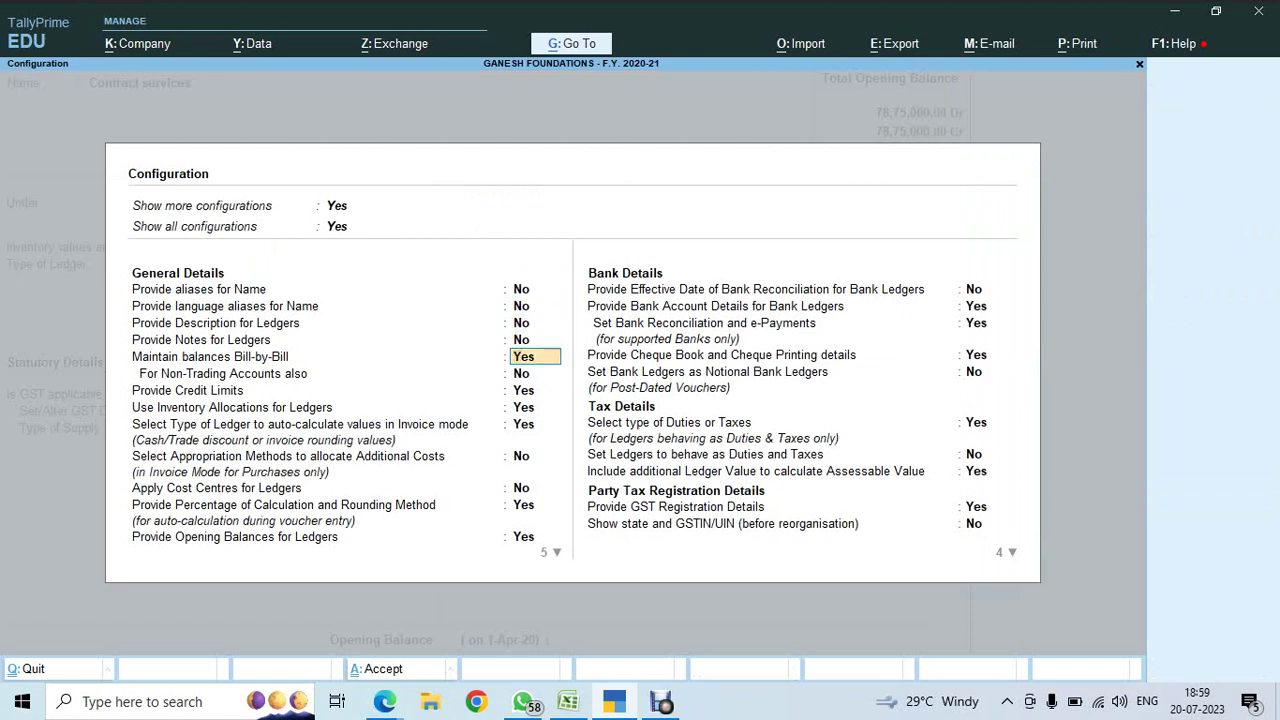
pyautogui.press('Down')
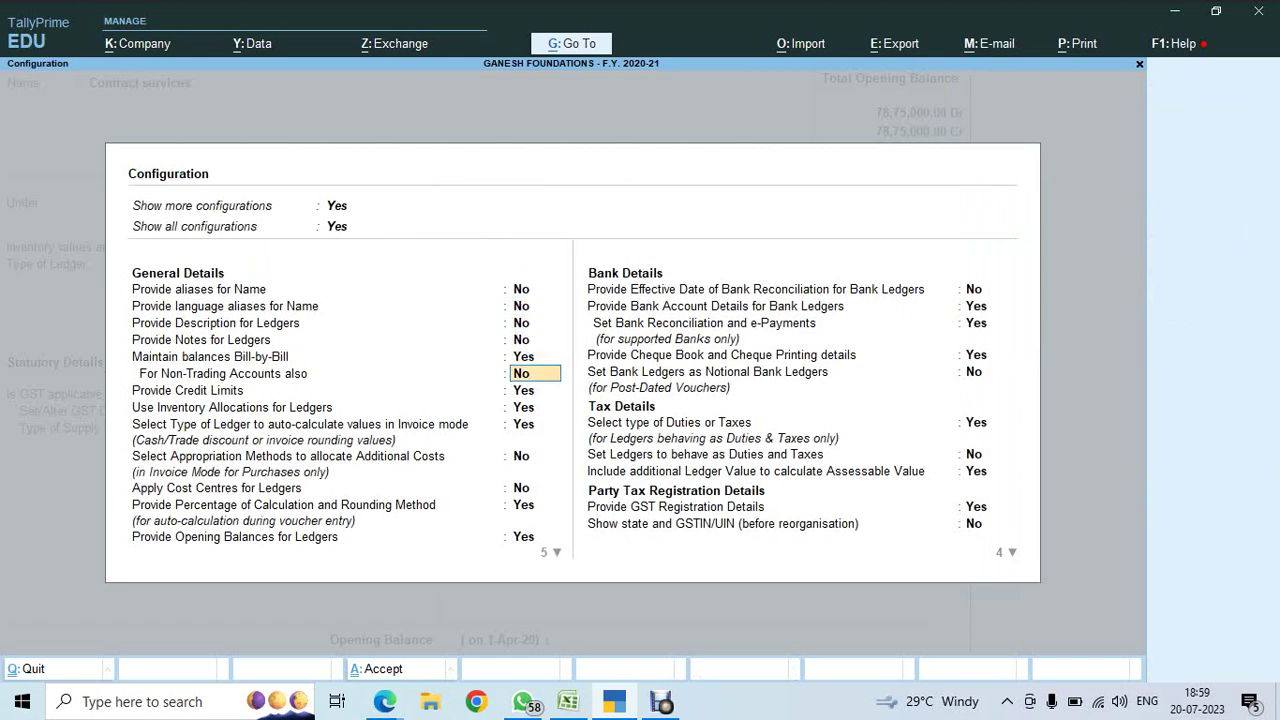
pyautogui.press('Down')
pyautogui.press('Down')
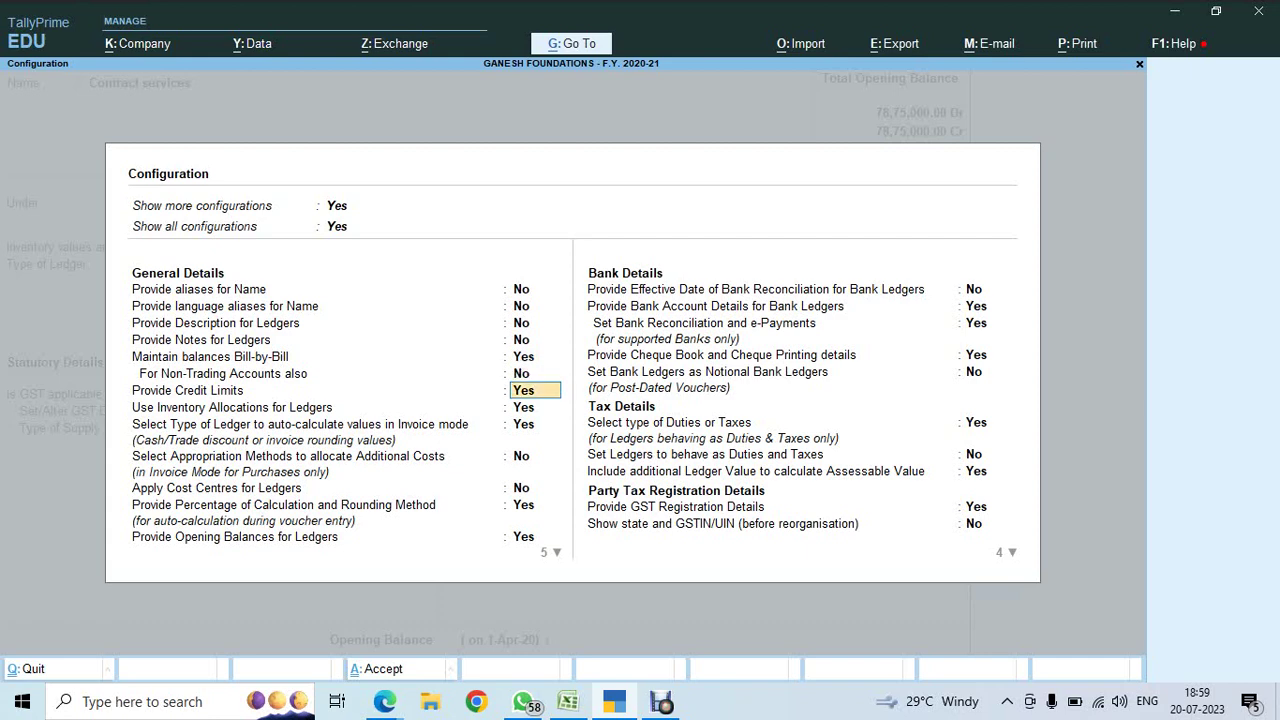
pyautogui.press('Down')
pyautogui.press('Down')
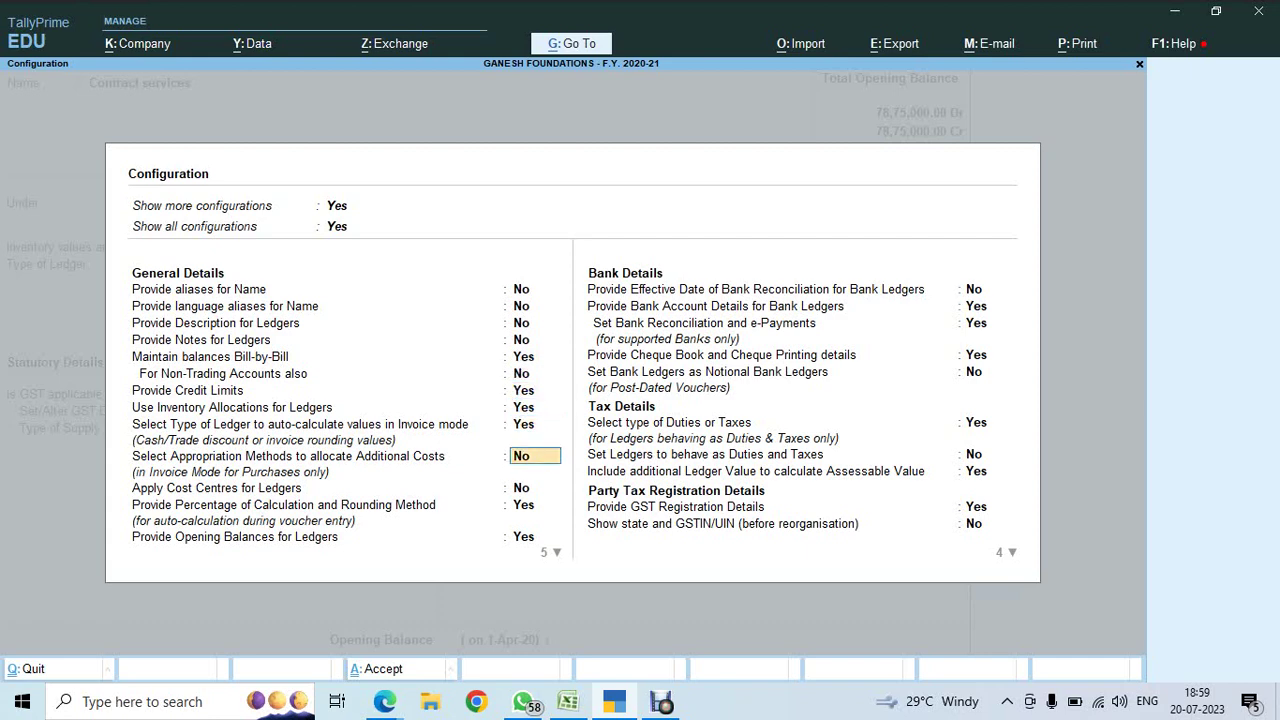
pyautogui.press('Down')
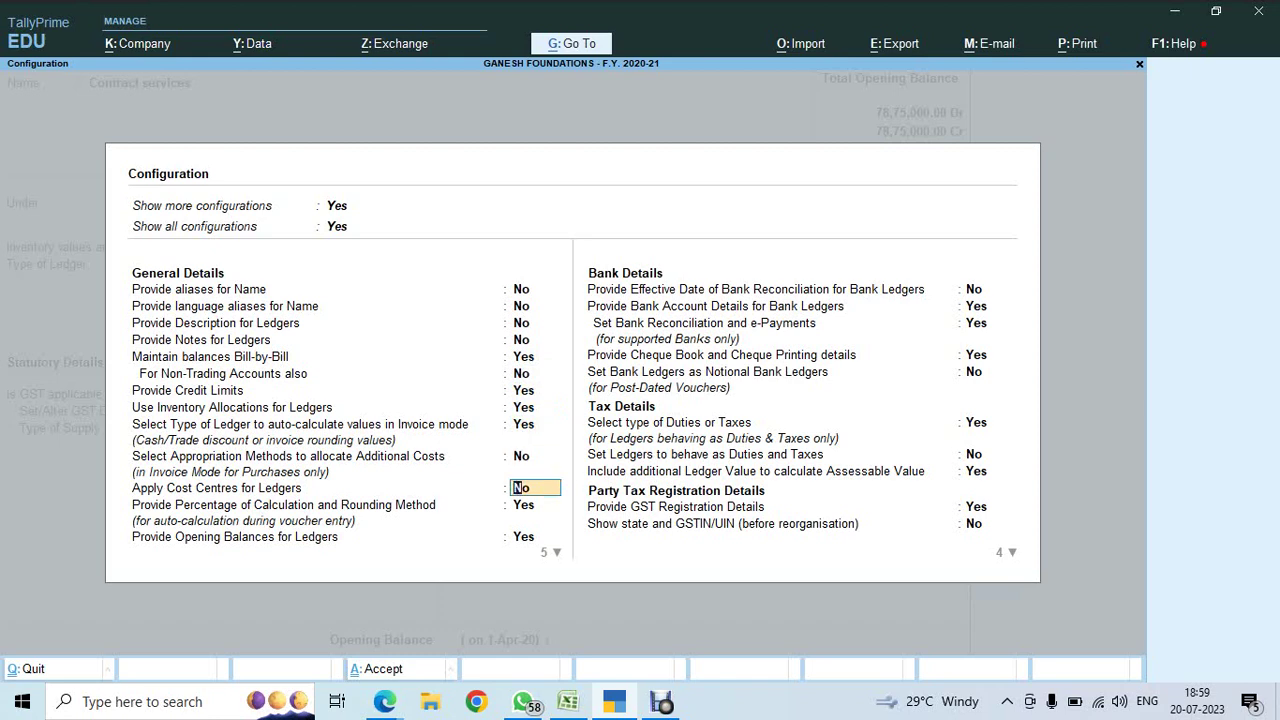
pyautogui.write('Y')
pyautogui.press('Return')
pyautogui.hotkey('ctrl', 'a')
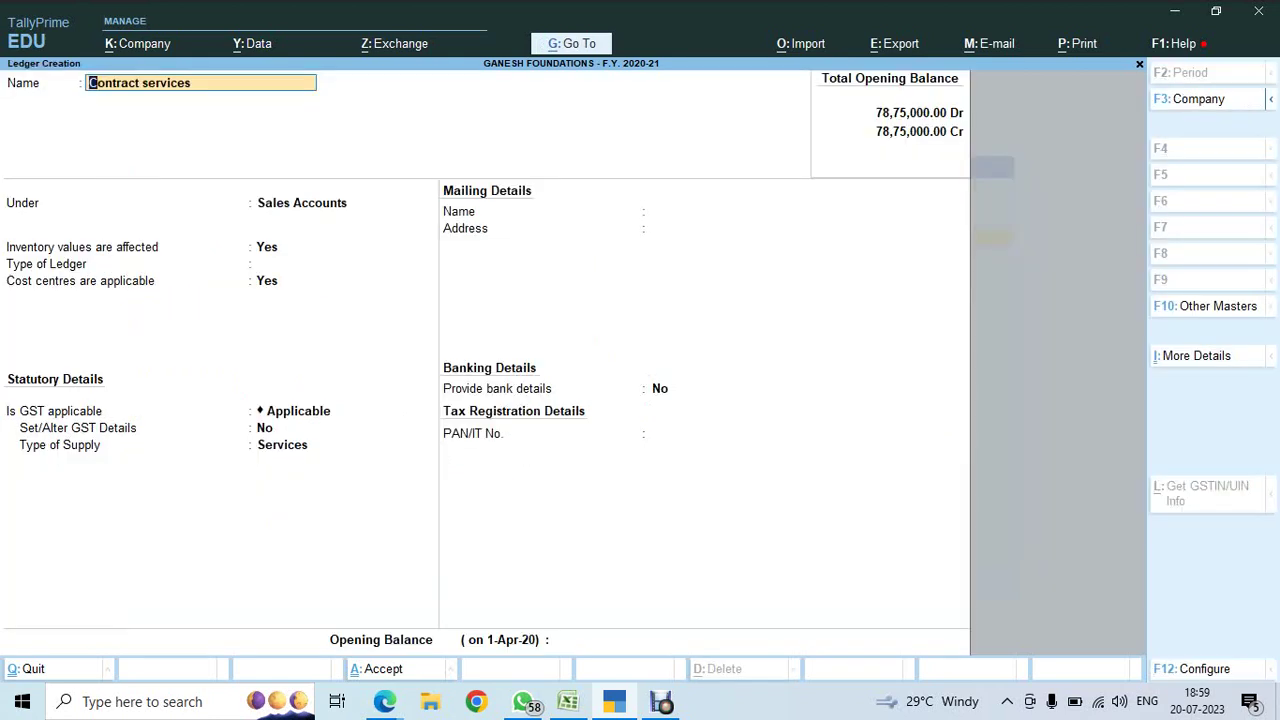
pyautogui.click(277, 280)
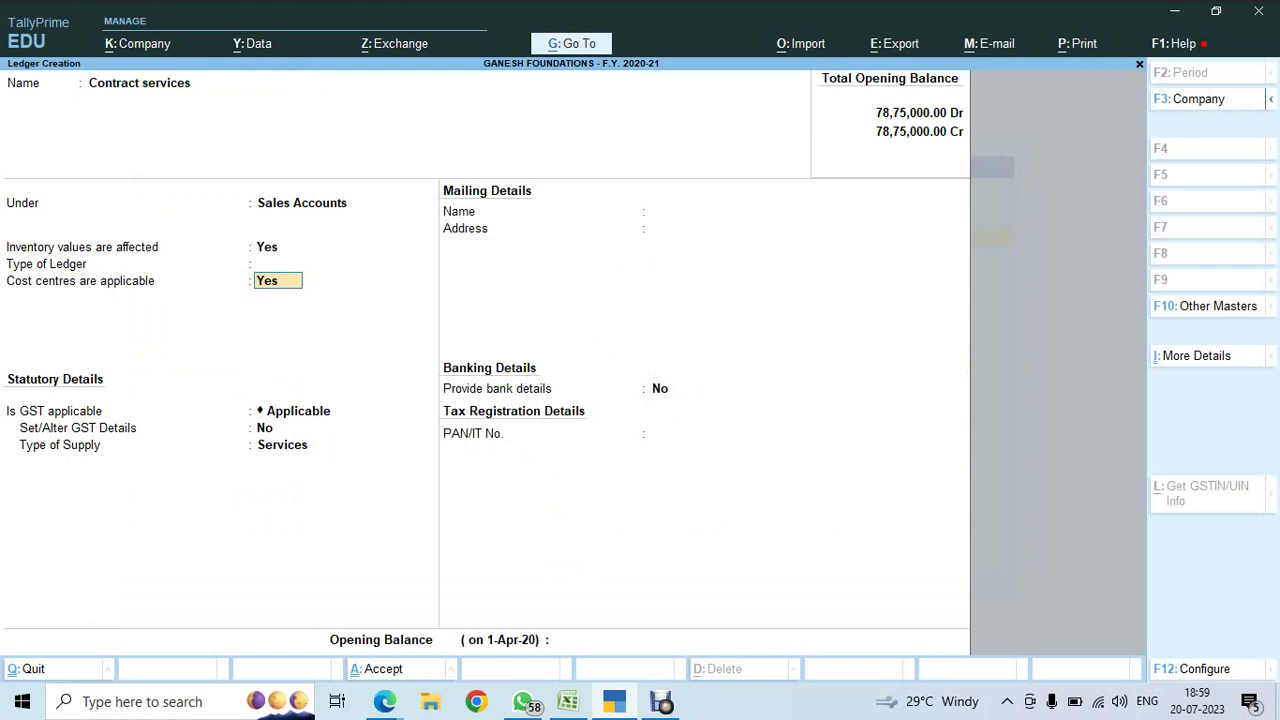
# - Switch Apply Cost Centres for Ledgers back to No and review the configuration
pyautogui.press('F12')
pyautogui.press('Down')
pyautogui.press('Down')
pyautogui.press('Down')
pyautogui.press('Down')
pyautogui.press('Down')
pyautogui.press('Down')
pyautogui.press('Down')
pyautogui.press('Down')
pyautogui.press('Down')
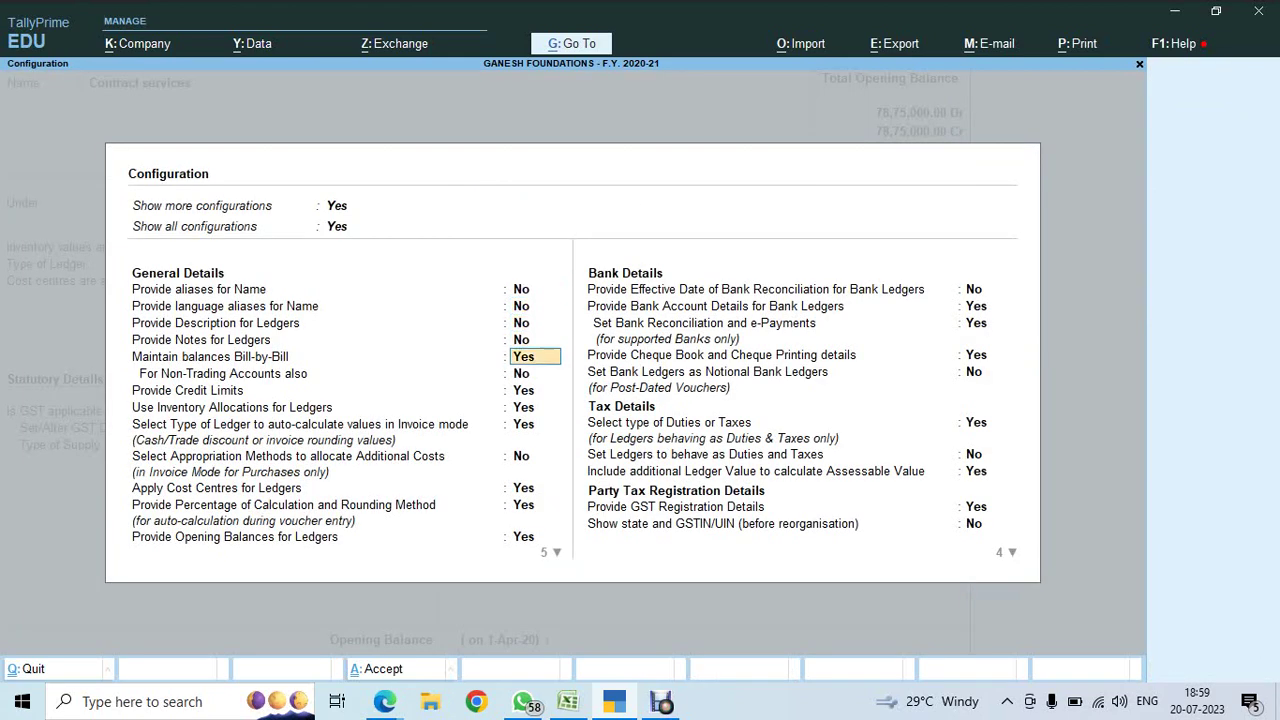
pyautogui.press('Down')
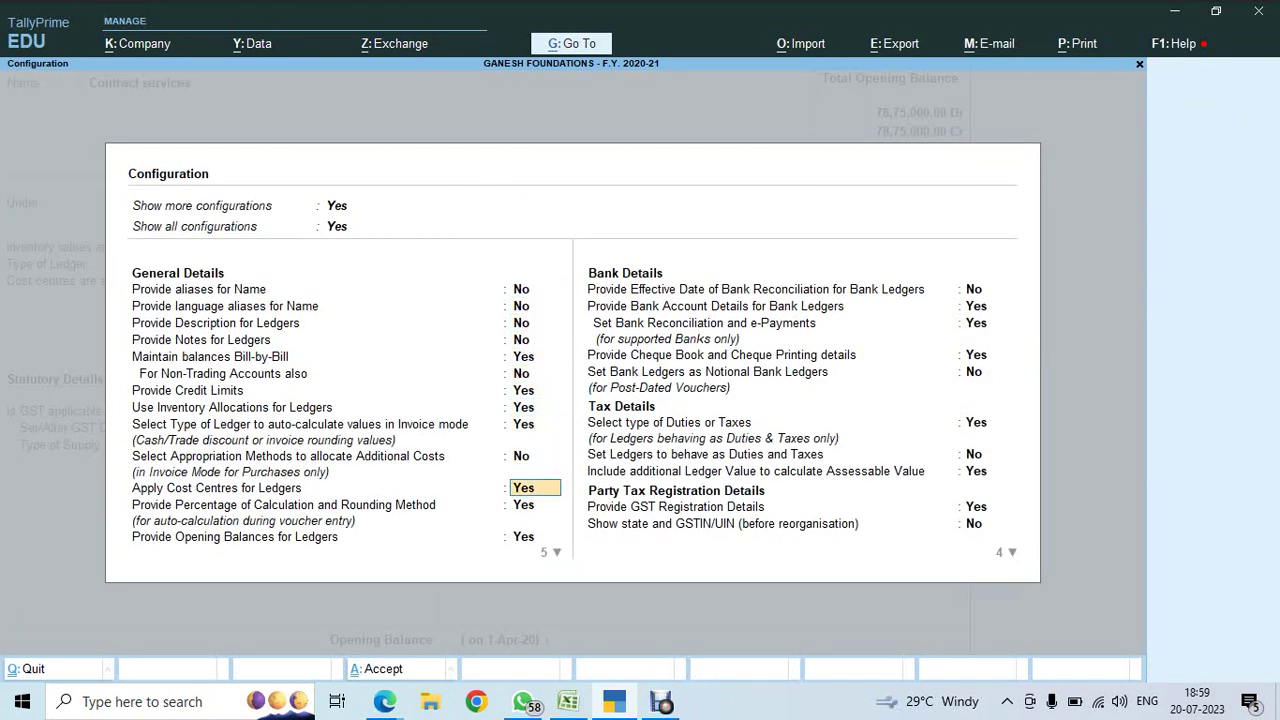
pyautogui.write('N')
pyautogui.press('Return')
pyautogui.hotkey('ctrl', 'a')
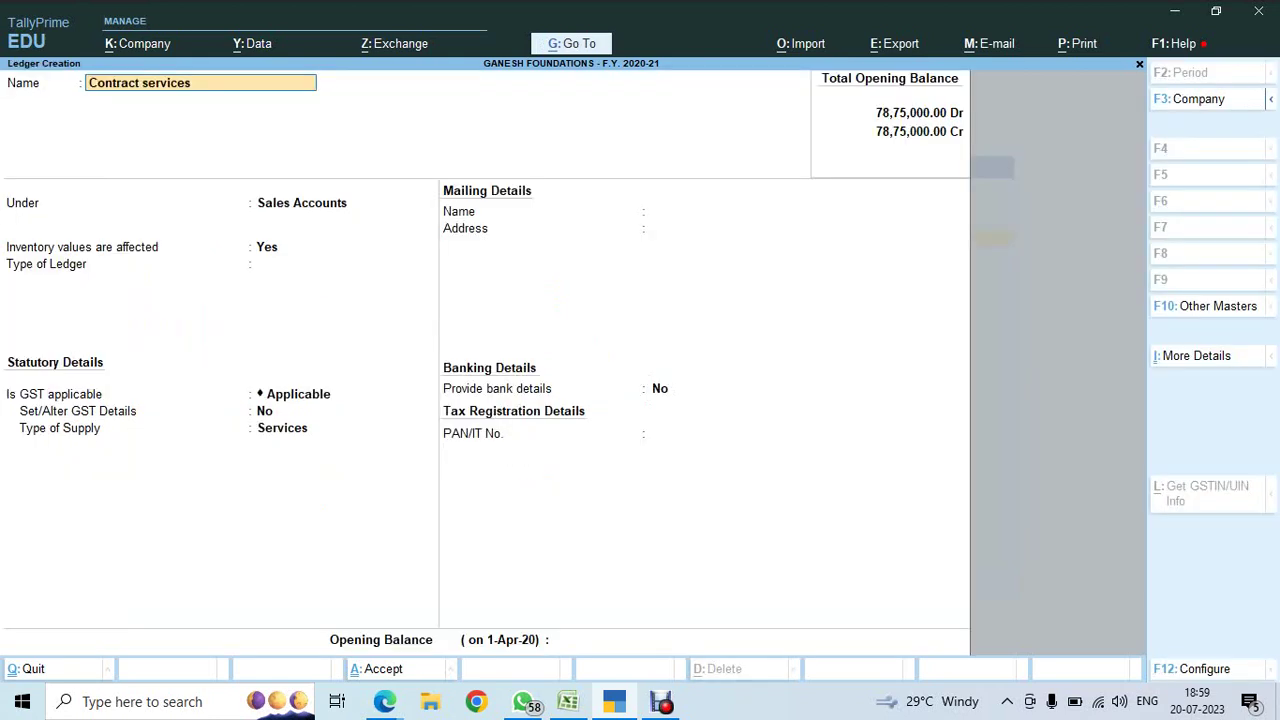
pyautogui.press('F12')
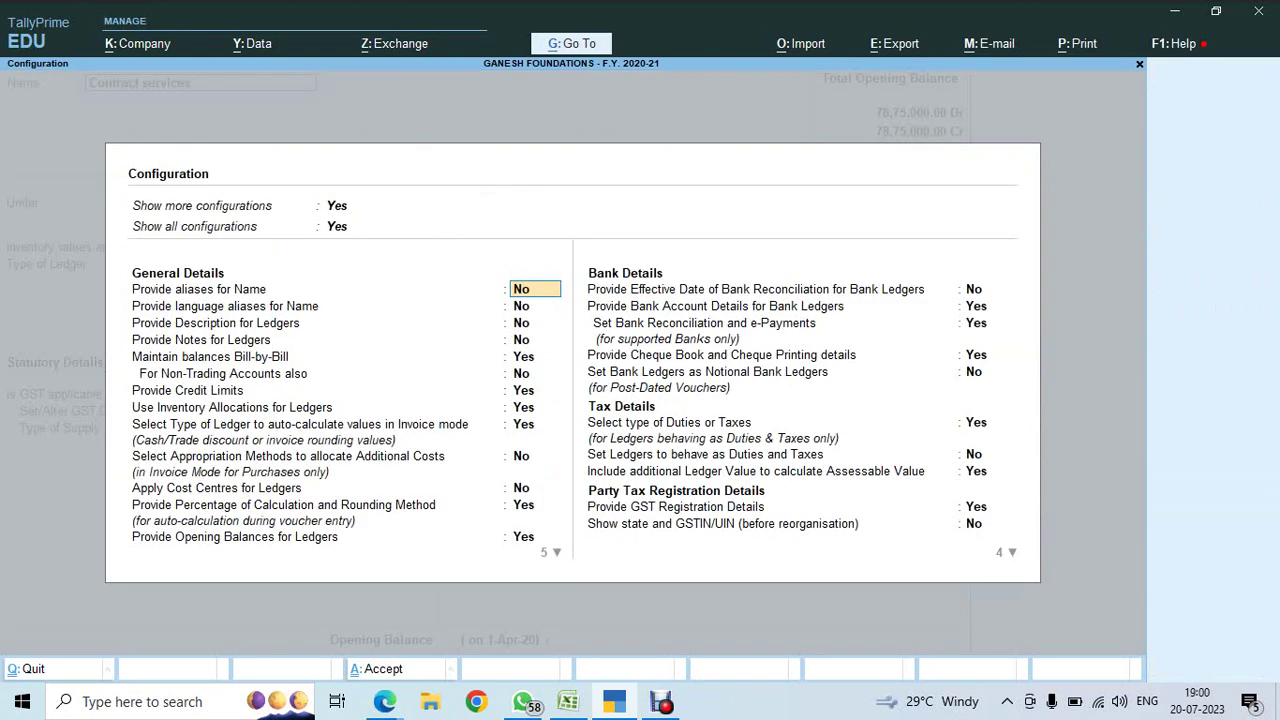
pyautogui.hotkey('ctrl', 'a')
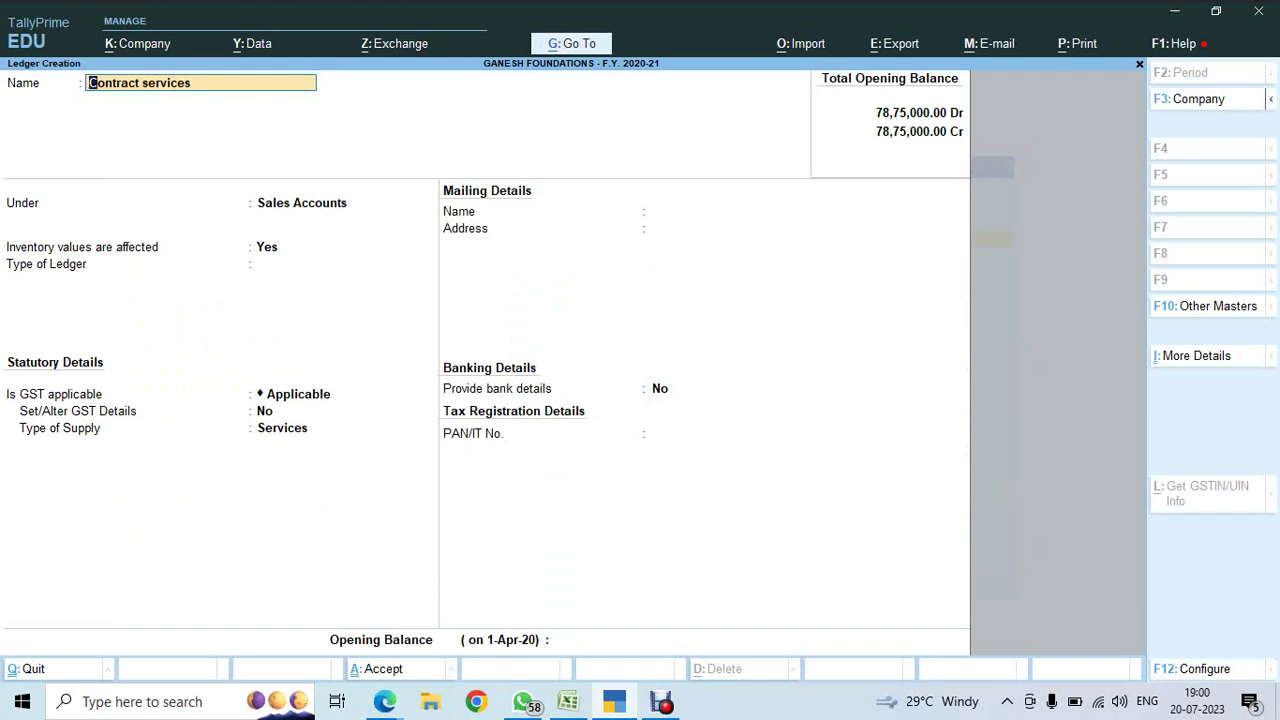
# - Turn Apply Cost Centres for Ledgers back on so Cost centres are applicable shows Yes
pyautogui.press('F11')
pyautogui.press('Down')
pyautogui.press('Down')
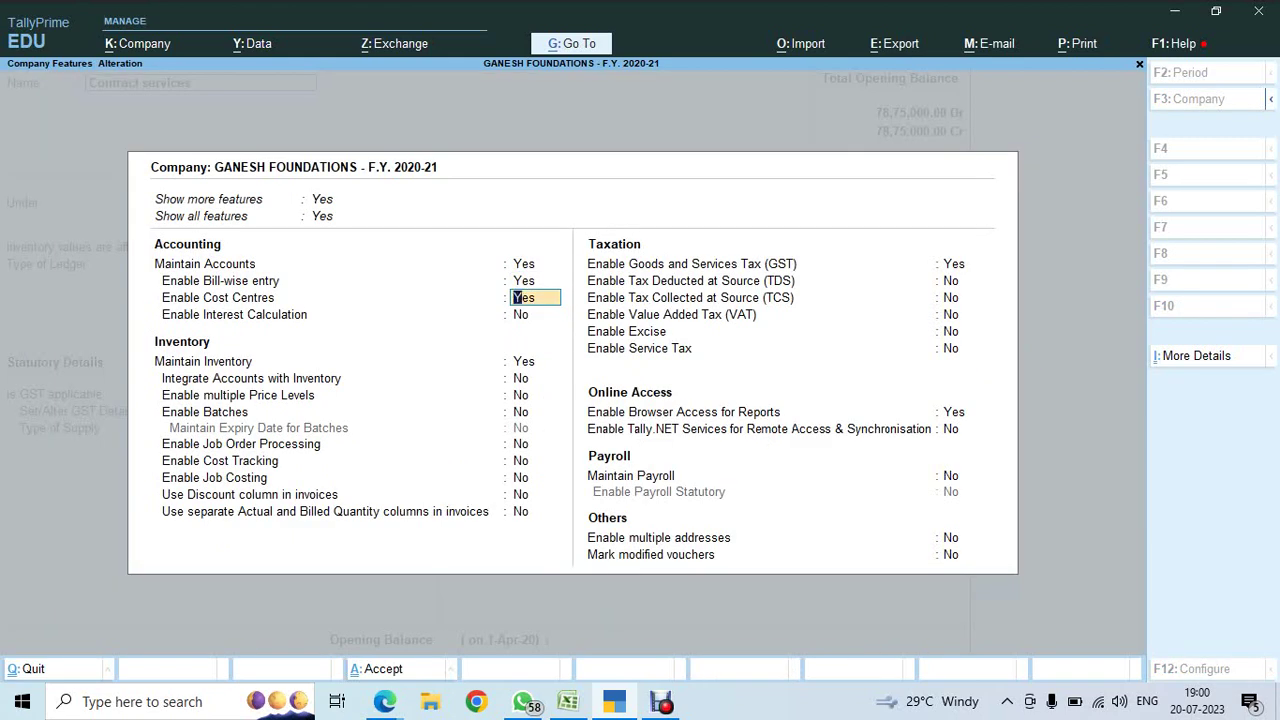
pyautogui.hotkey('ctrl', 'a')
pyautogui.press('F12')
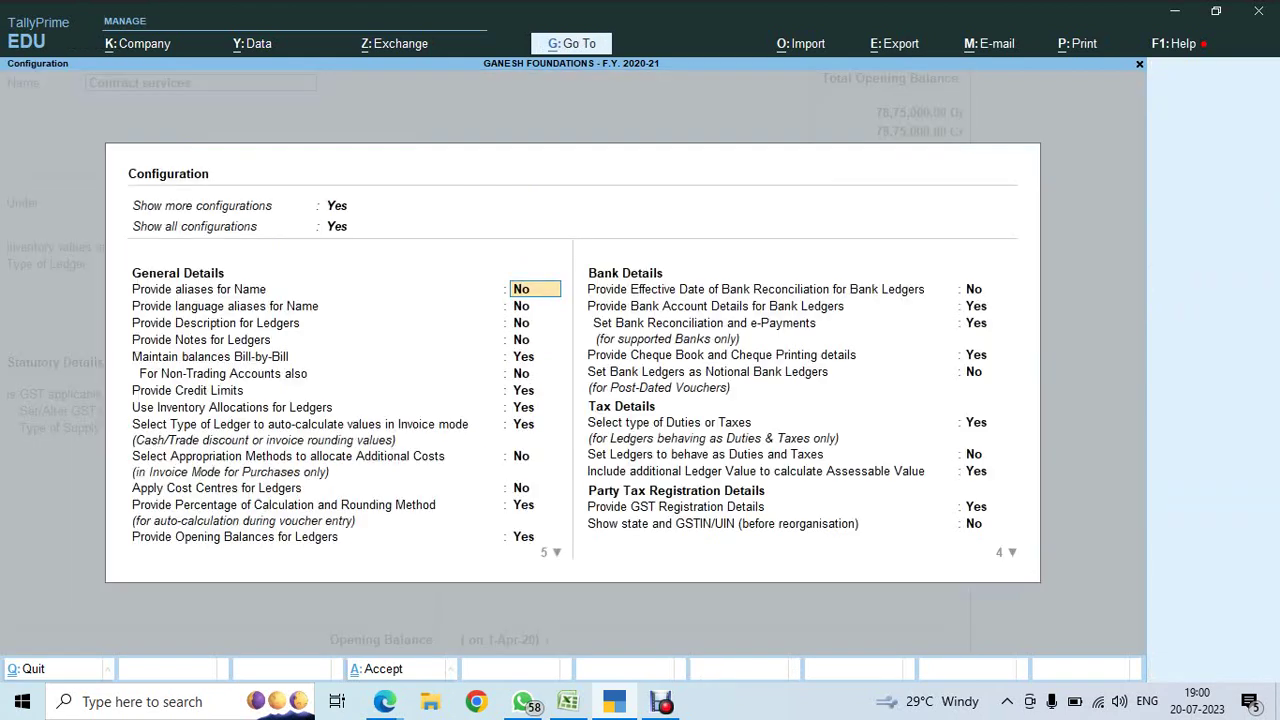
pyautogui.press('Down')
pyautogui.press('Down')
pyautogui.press('Down')
pyautogui.press('Down')
pyautogui.press('Down')
pyautogui.press('Down')
pyautogui.press('Down')
pyautogui.press('Down')
pyautogui.press('Down')
pyautogui.press('Down')
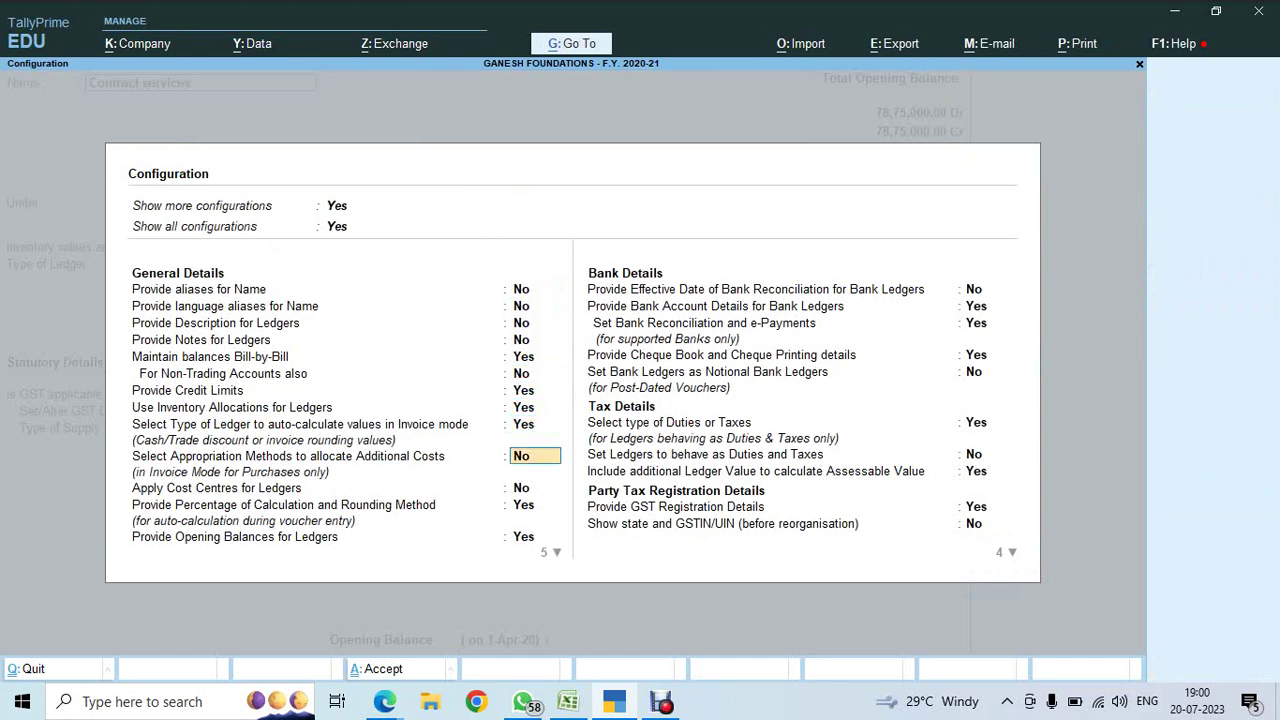
pyautogui.press('y')
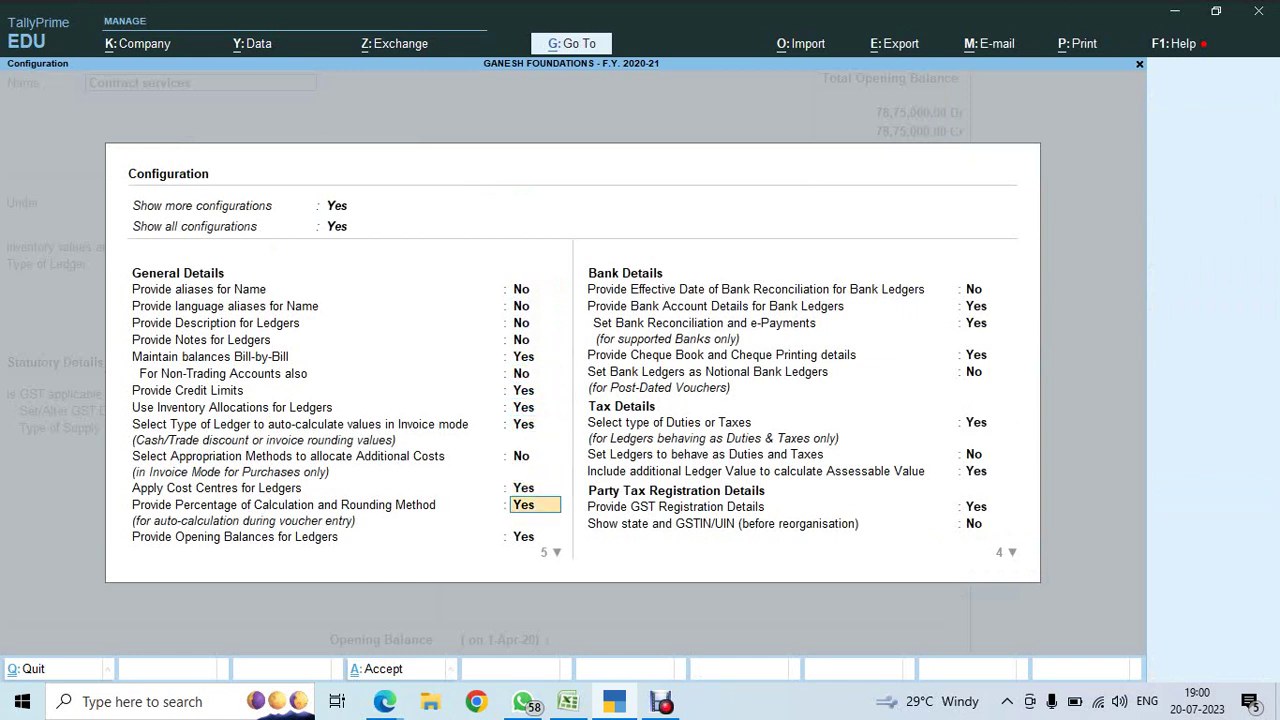
pyautogui.press('Return')
pyautogui.hotkey('ctrl', 'a')
pyautogui.press('Return')
pyautogui.press('Return')
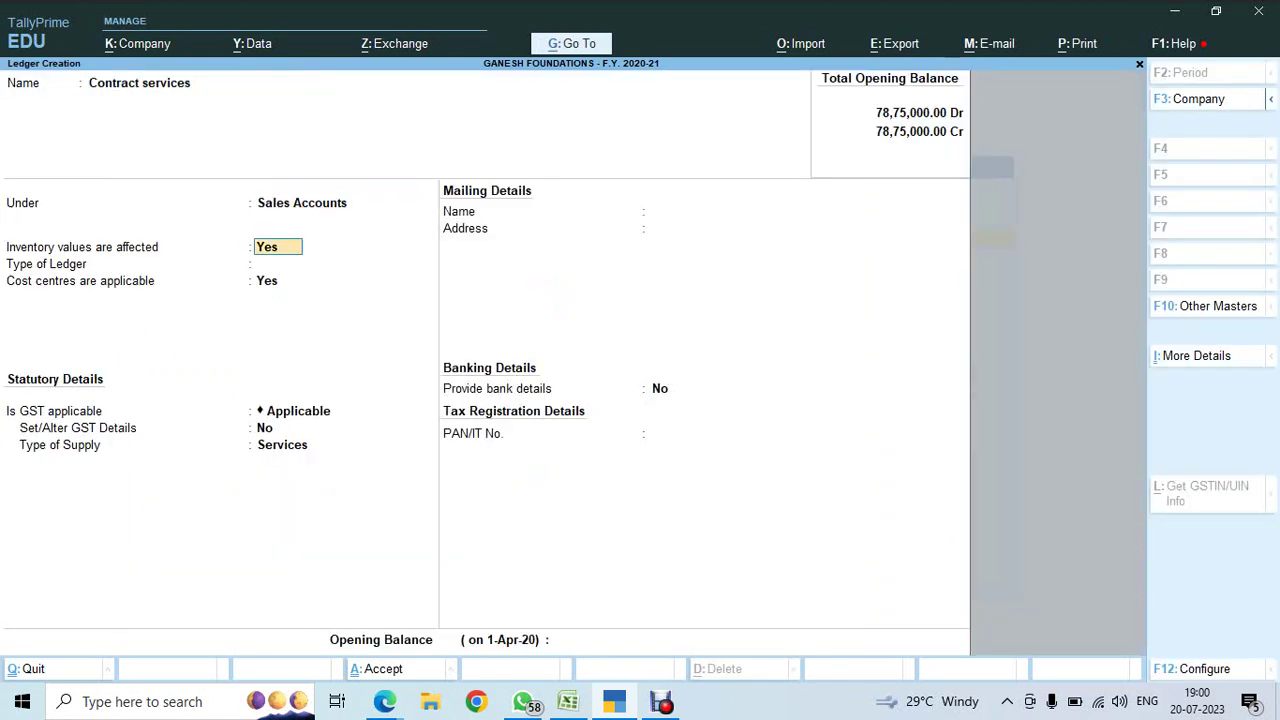
# - Keep ledger type Not Applicable, enable GST details, and enter the description Contract Services
pyautogui.press('Return')
pyautogui.press('Return')
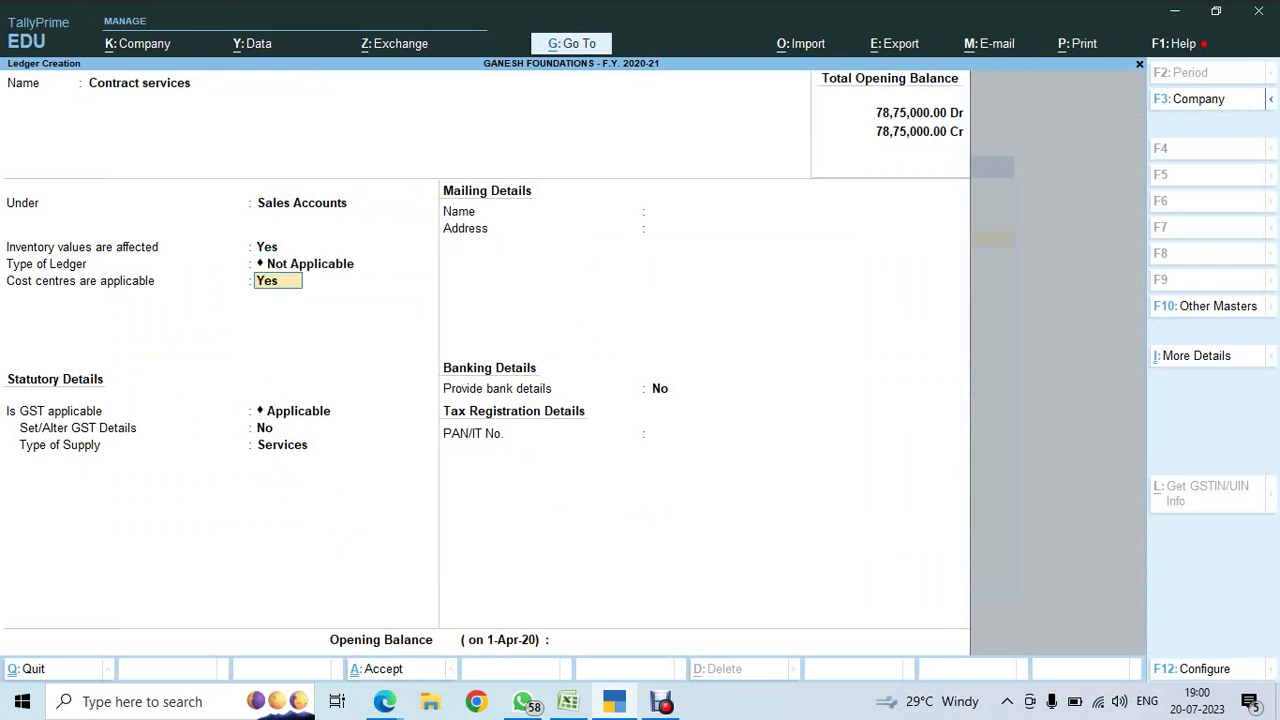
pyautogui.press('Return')
pyautogui.press('Return')
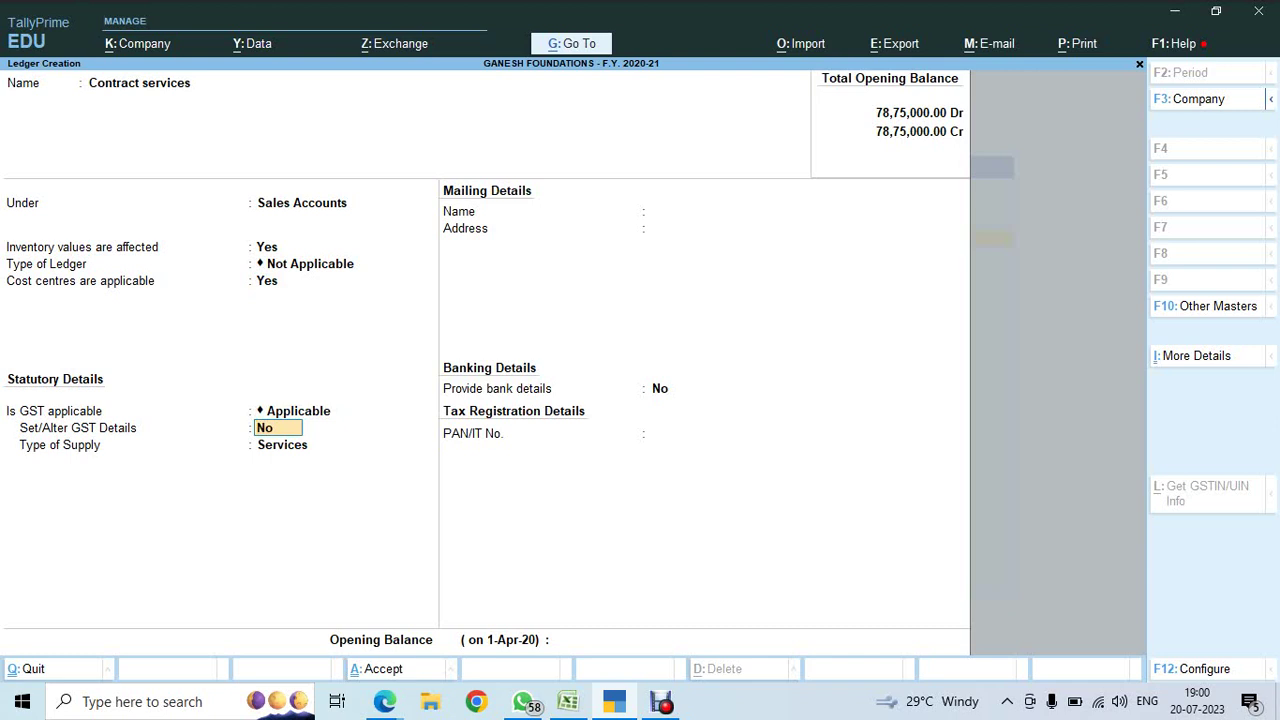
pyautogui.write('Y')
pyautogui.press('Return')
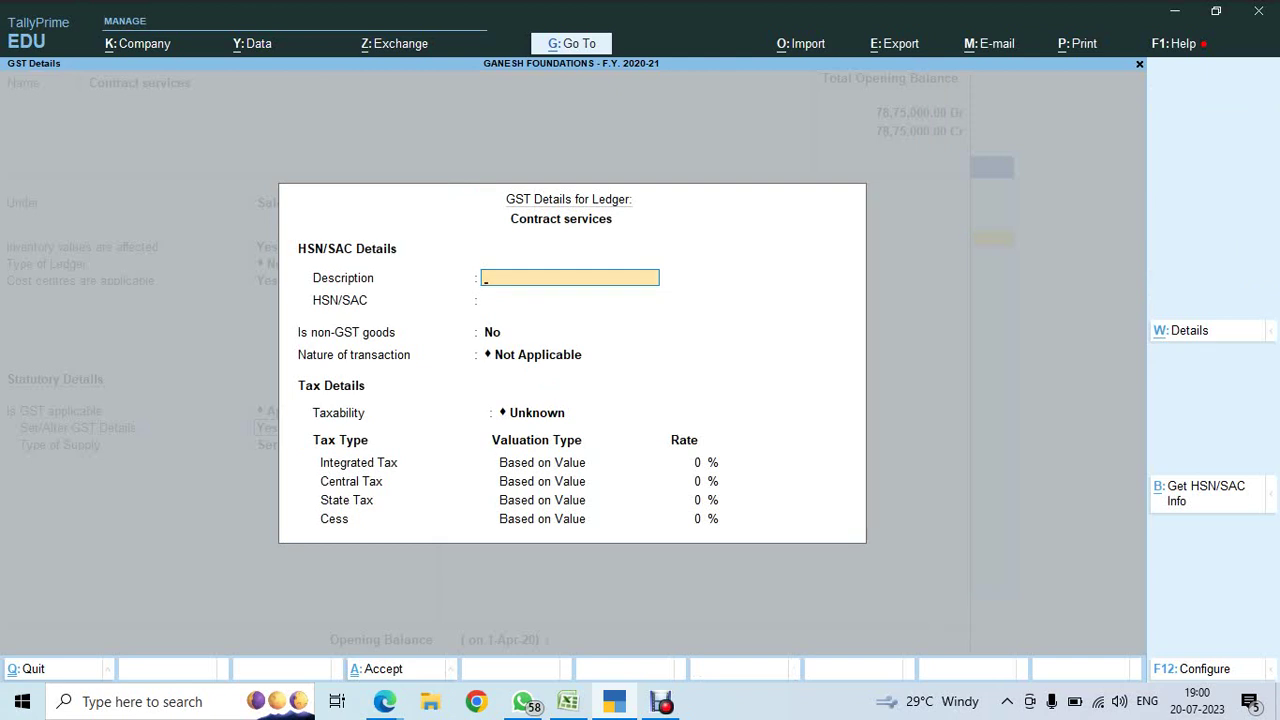
pyautogui.write('Contract Sergvice')
pyautogui.press('Return')
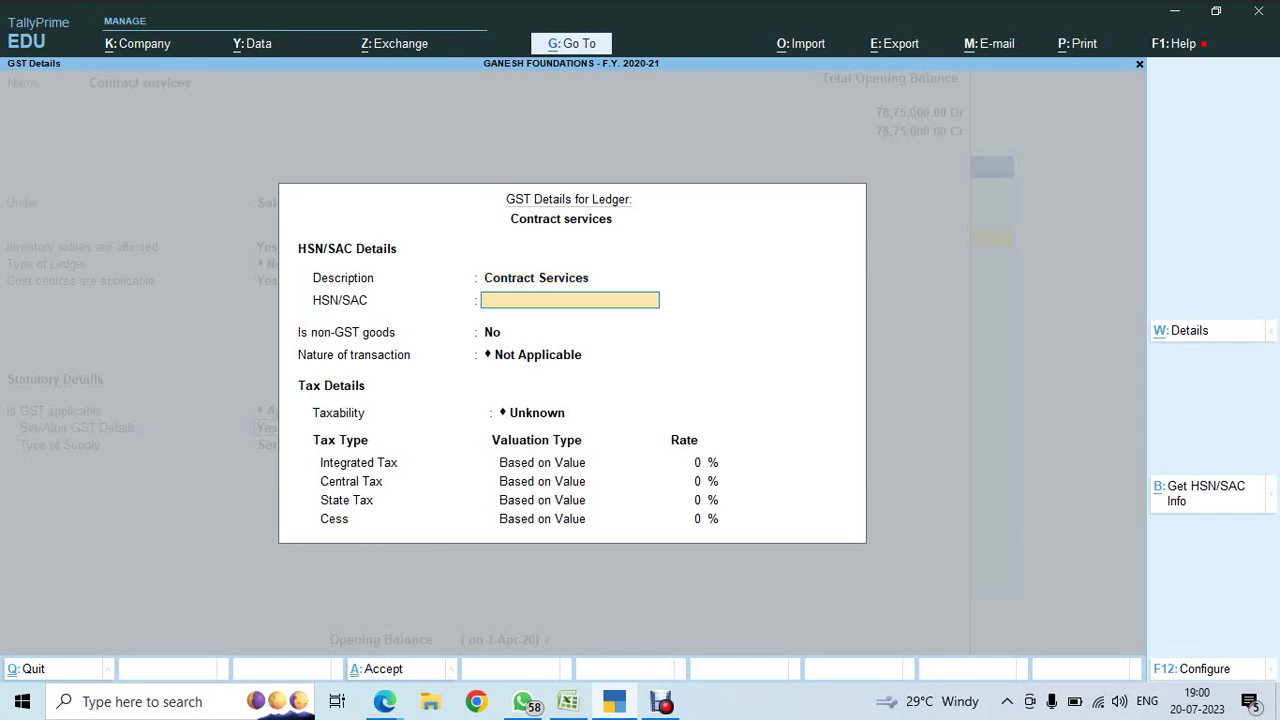
# - Check the GST 18% and HSN/SAC 1856 note in the Excel checklist
pyautogui.hotkey('alt', 'Tab')
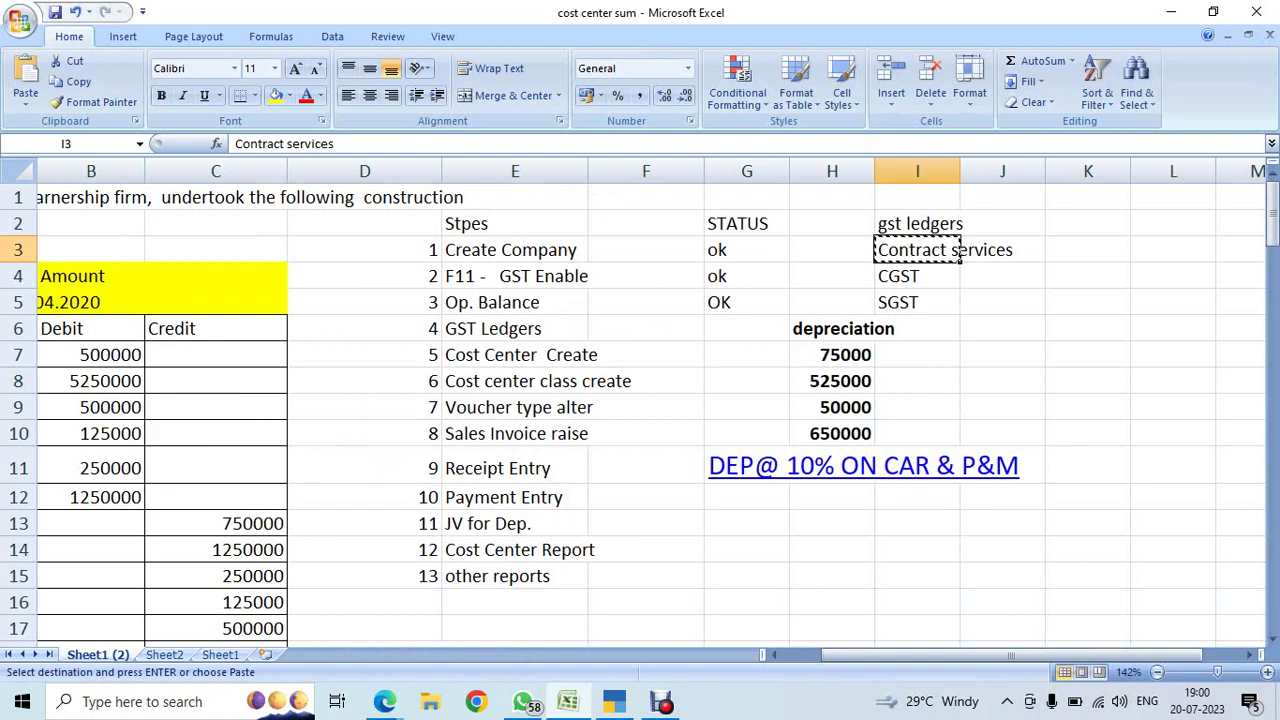
pyautogui.press('Escape')
pyautogui.press('Left')
pyautogui.press('Left')
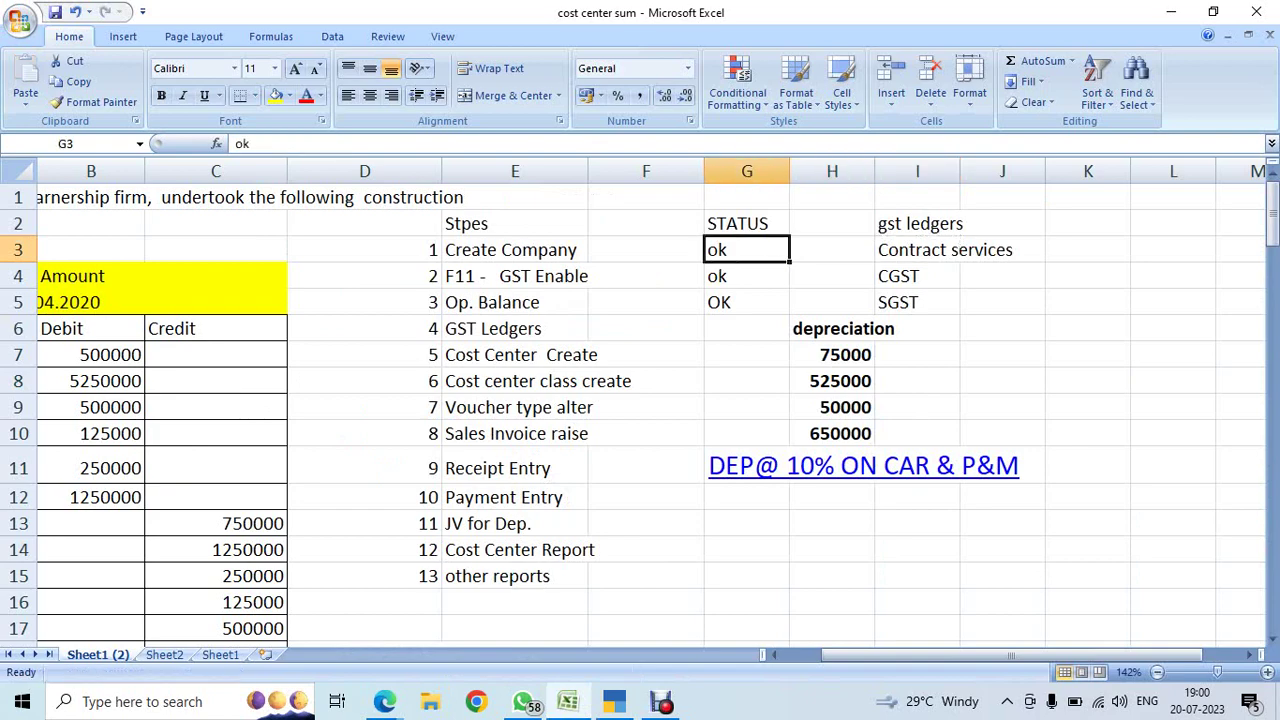
pyautogui.press('Home')
pyautogui.press('Up')
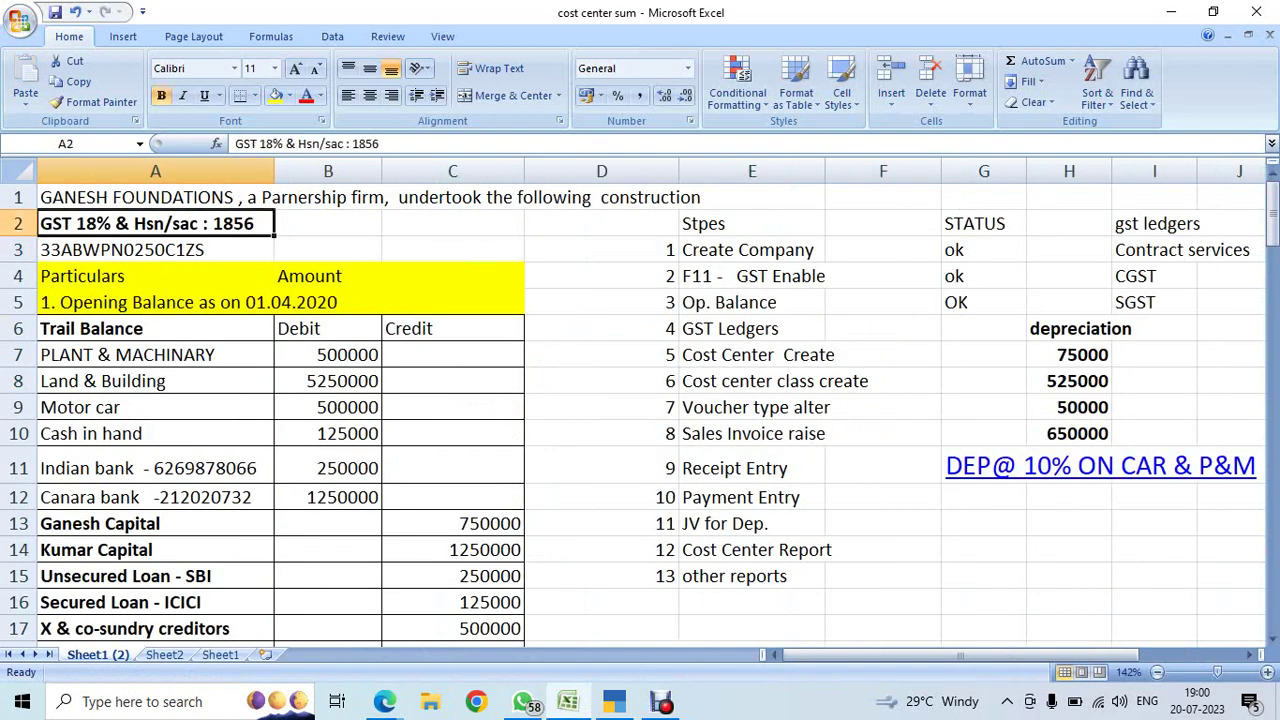
pyautogui.hotkey('alt', 'Tab')
# - Enter HSN/SAC 1856, Taxable at 18% integrated tax, Services supply, and save the ledger
pyautogui.write('18')
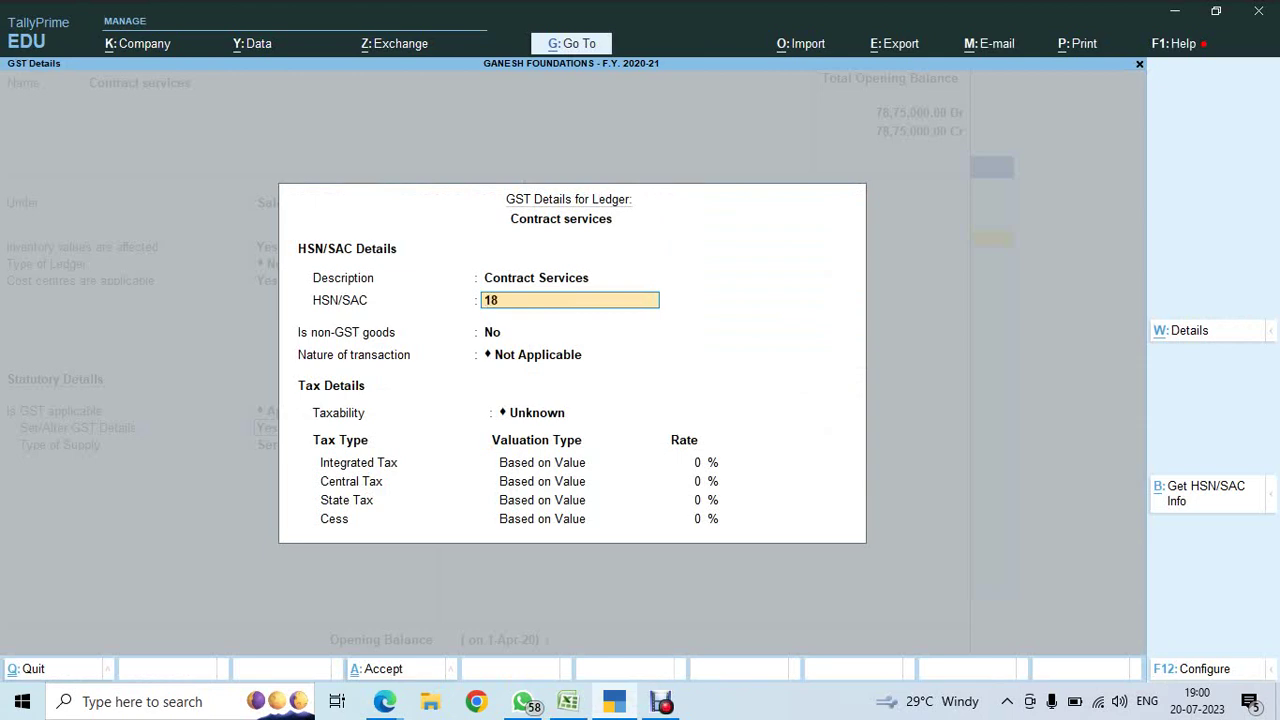
pyautogui.press('Return')
pyautogui.press('Return')
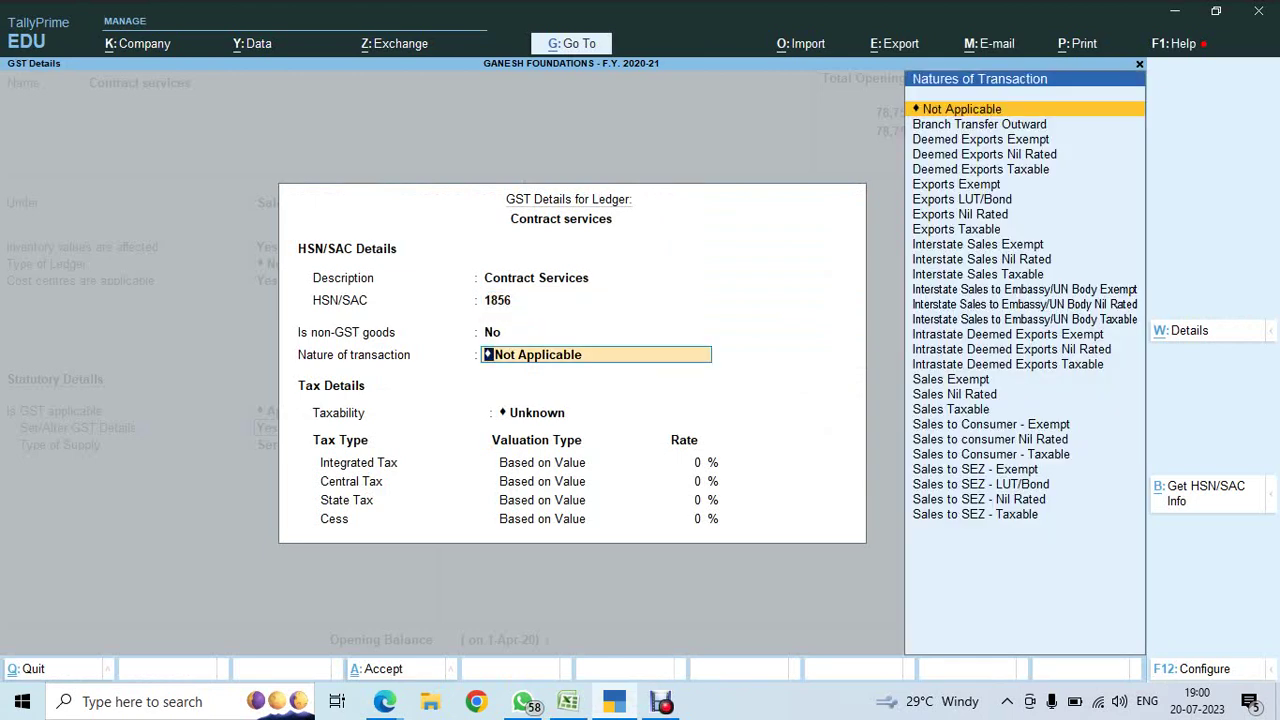
pyautogui.press('Return')
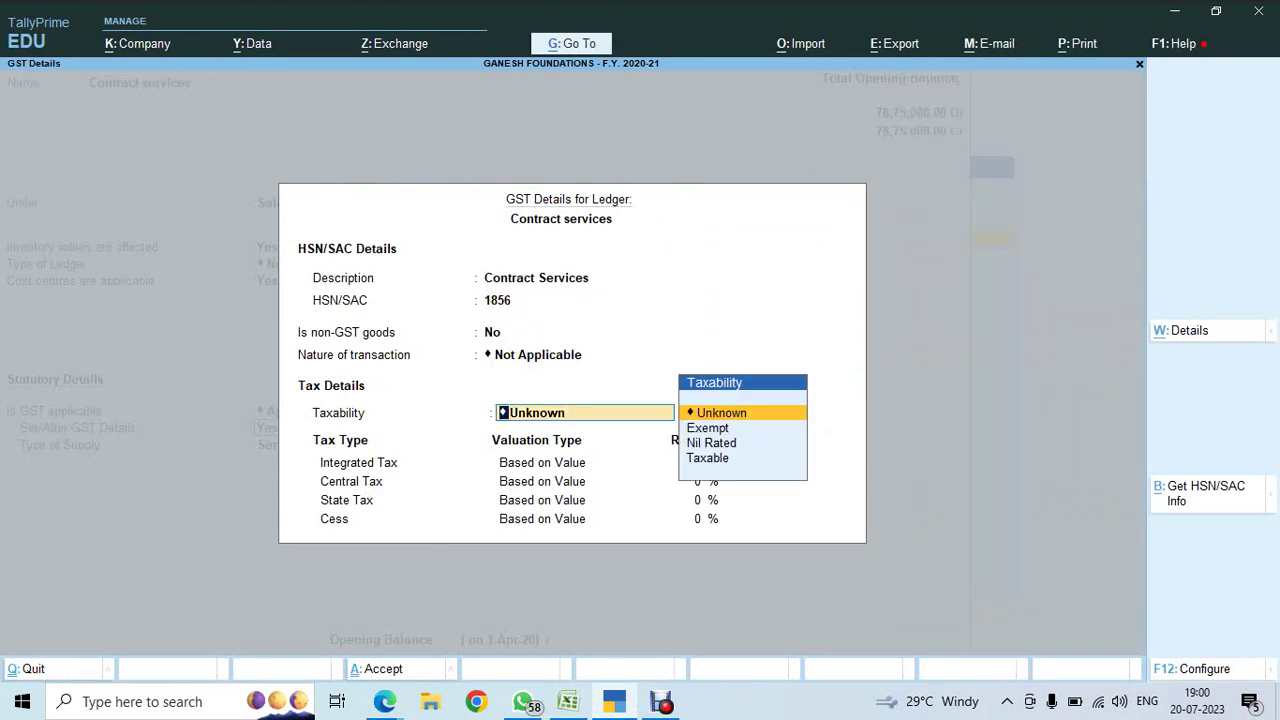
pyautogui.press('Down')
pyautogui.press('Down')
pyautogui.press('Down')
pyautogui.press('Return')
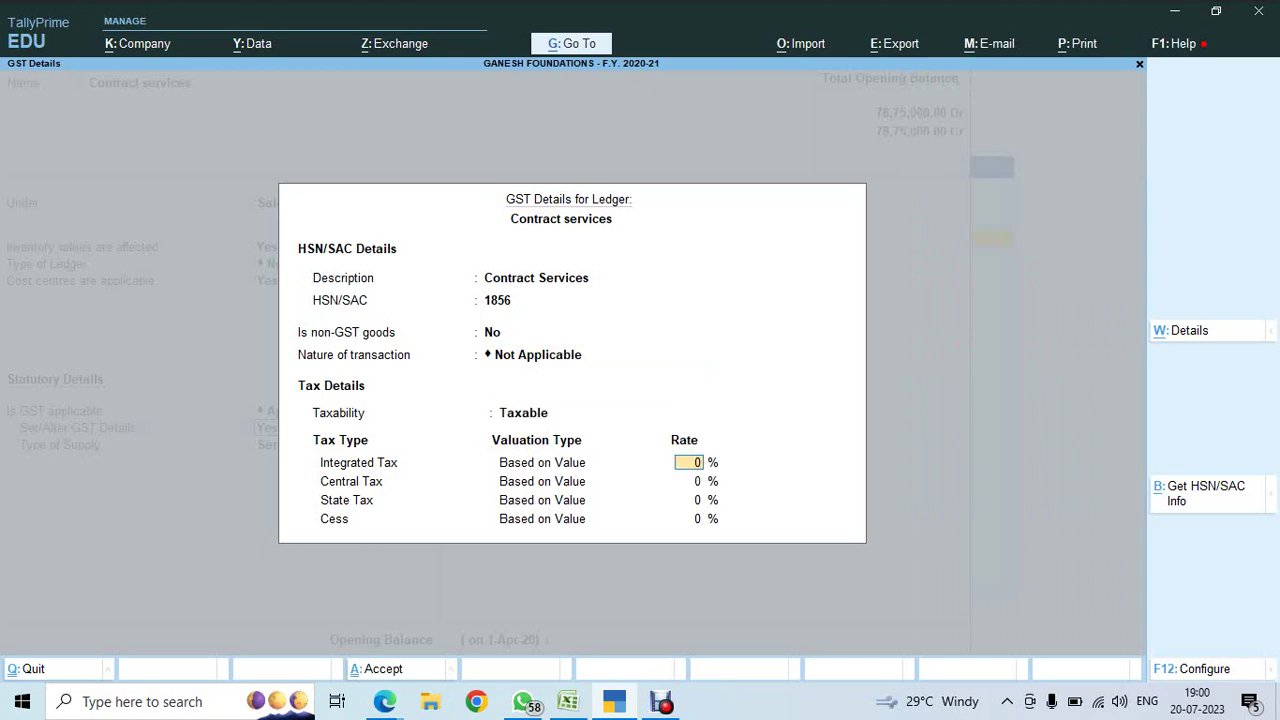
pyautogui.write('18')
pyautogui.press('Return')
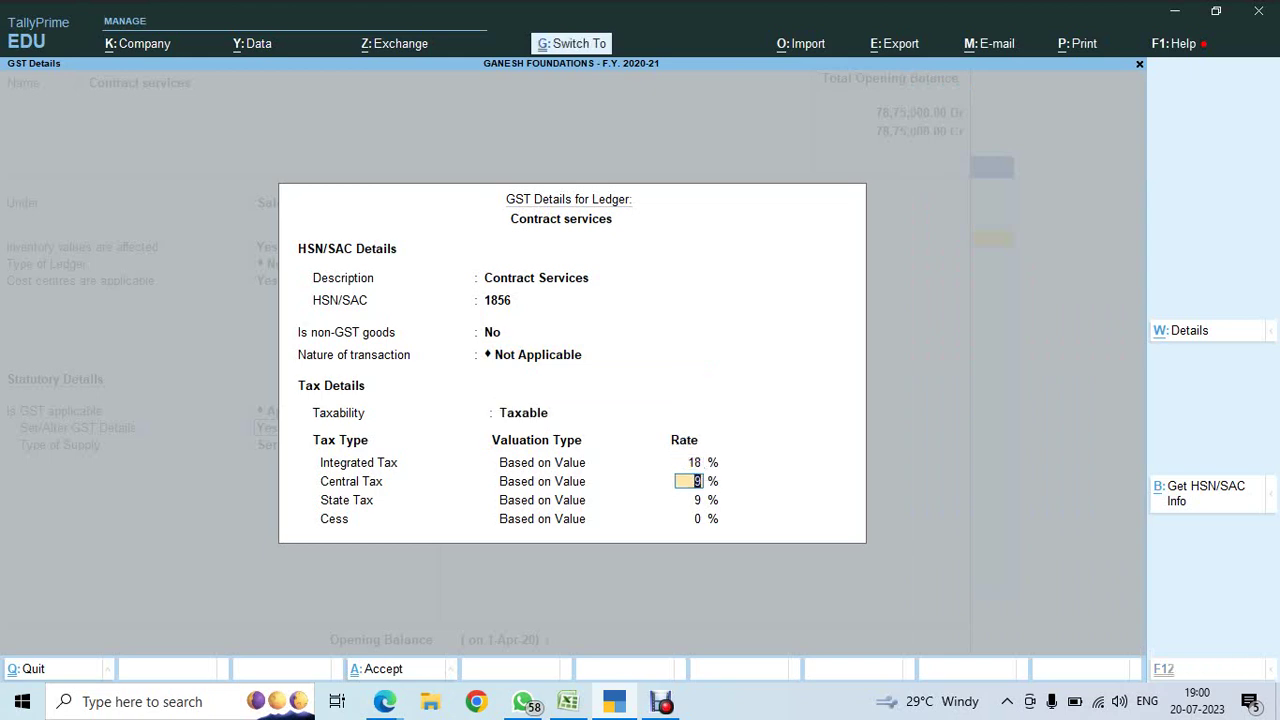
pyautogui.hotkey('ctrl', 'a')
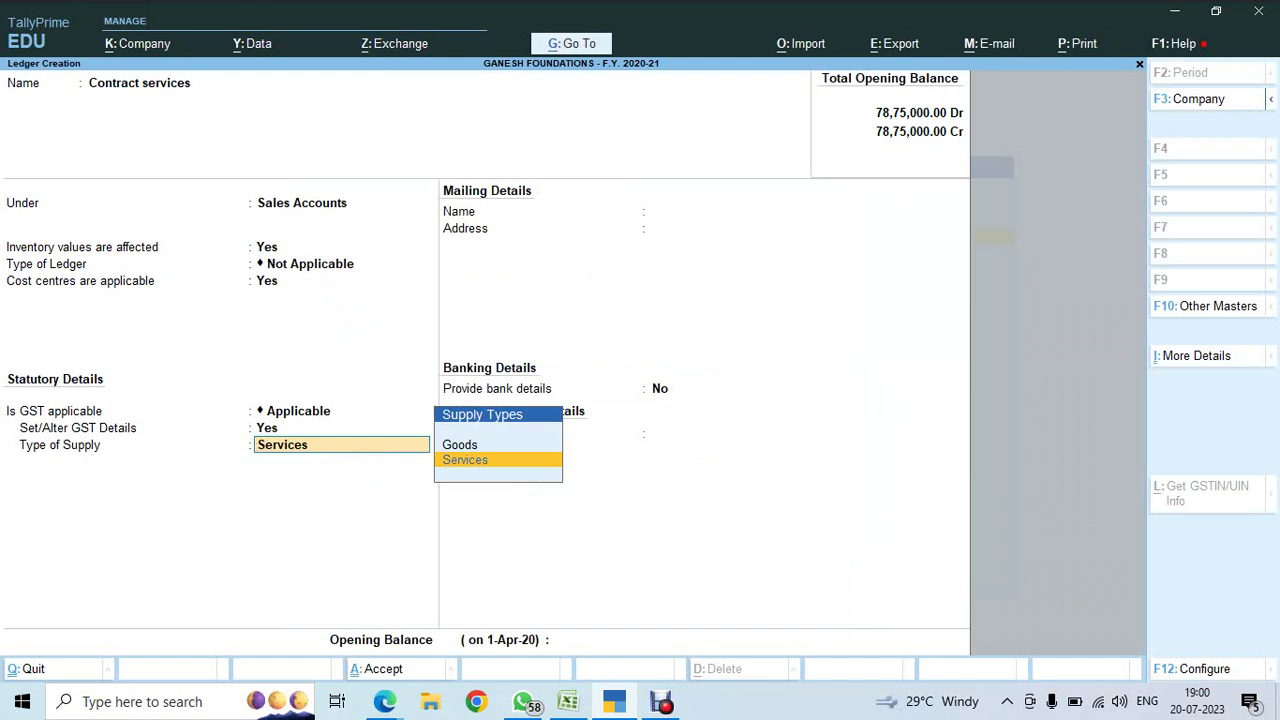
pyautogui.press('Return')
pyautogui.press('Return')
pyautogui.press('Return')
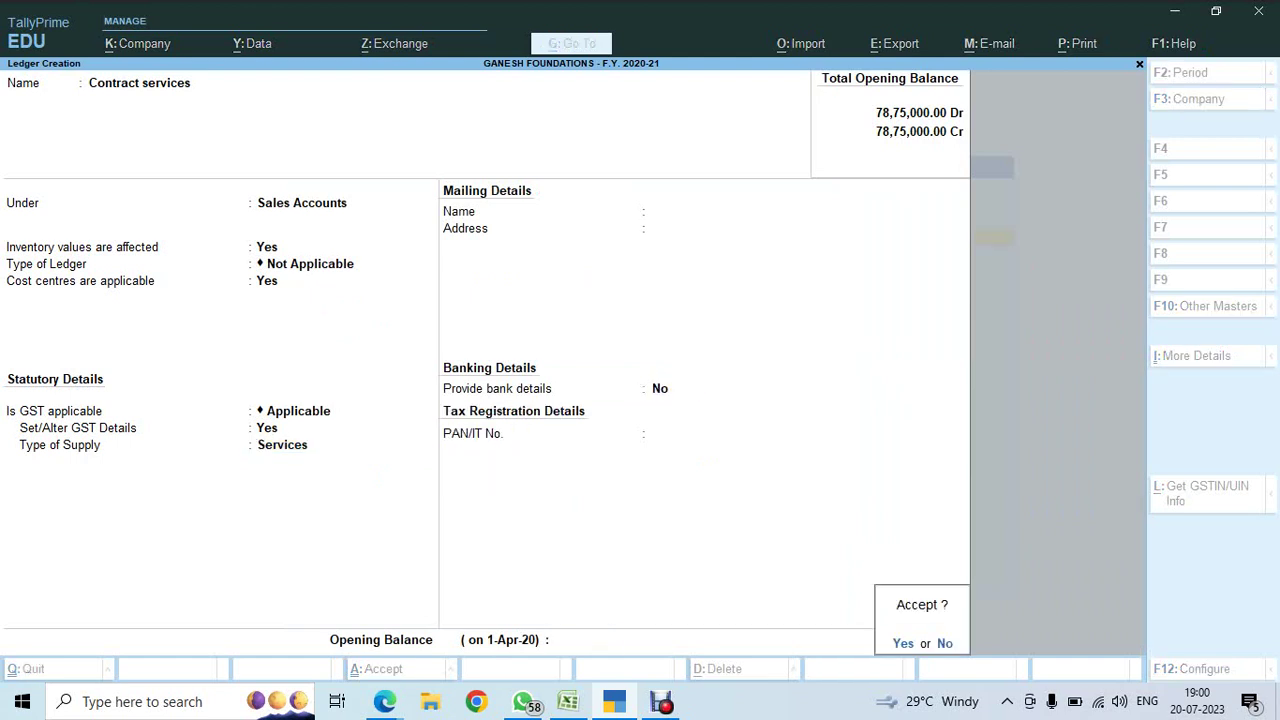
pyautogui.press('Return')
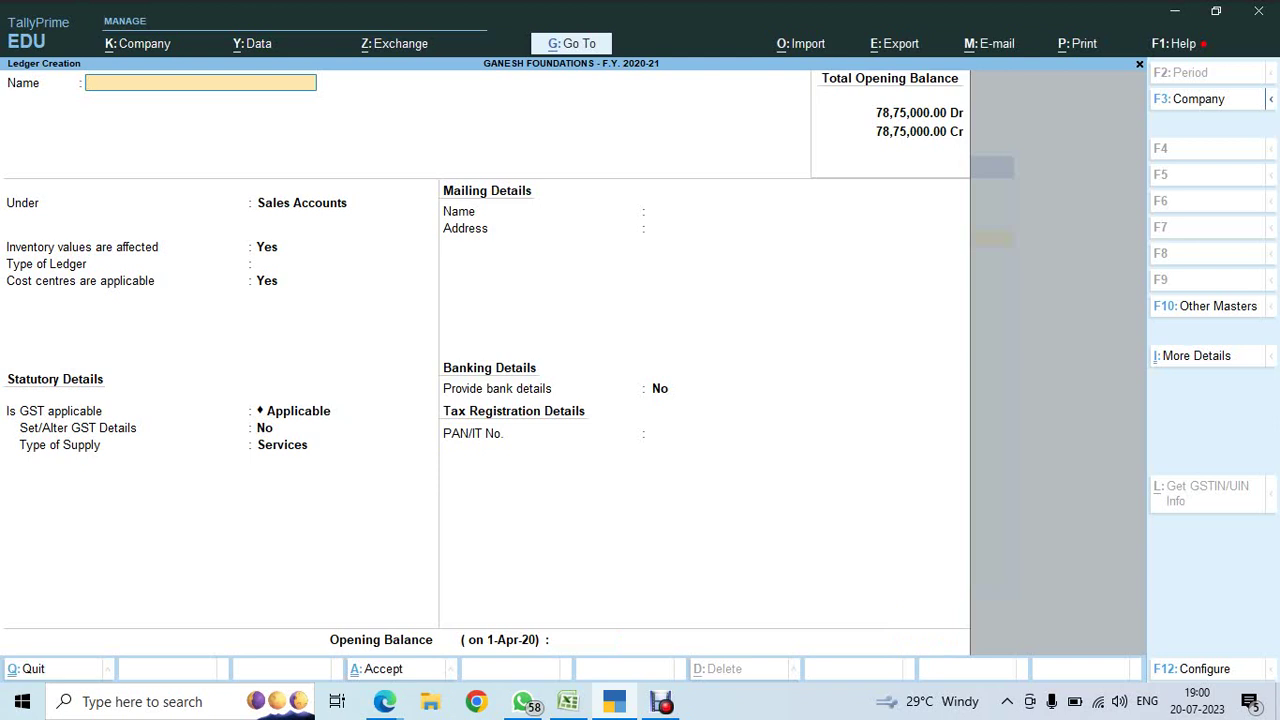
# - Create Output CGST under Duties & Taxes as a GST Central Tax ledger
pyautogui.write('Output CGST')
pyautogui.press('Return')
pyautogui.write('DUT')
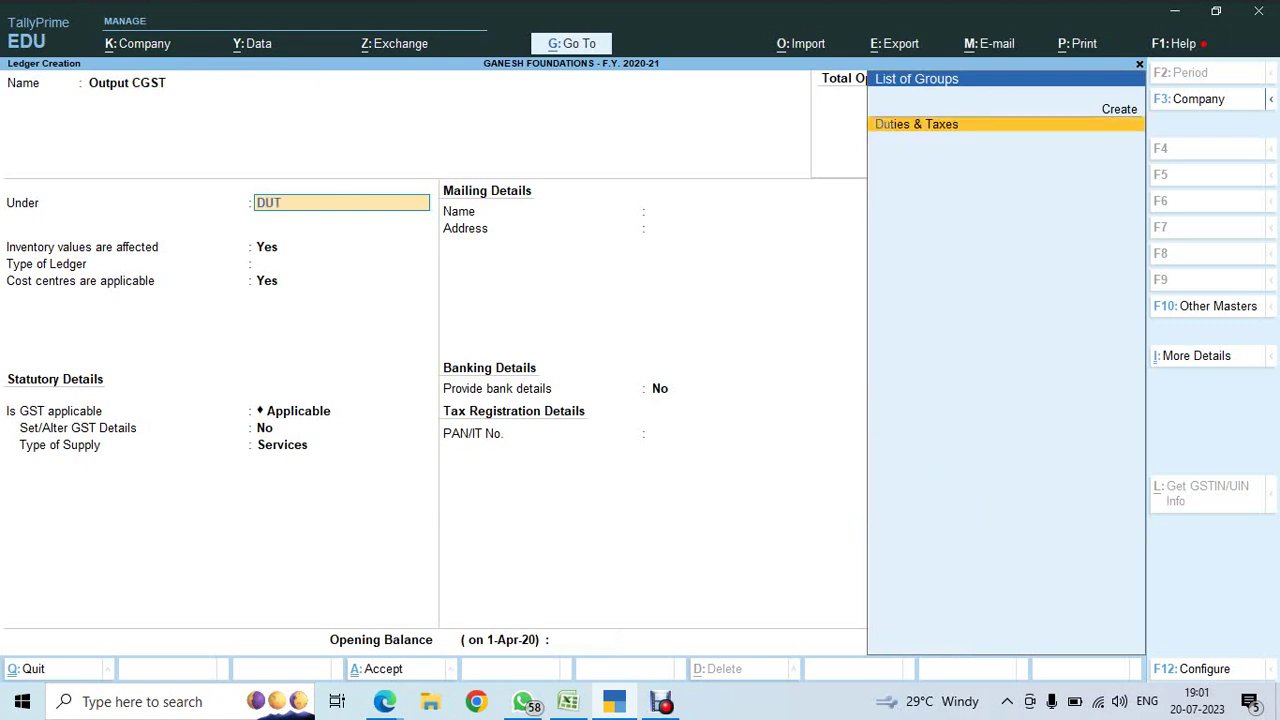
pyautogui.press('Return')
pyautogui.press('Up')
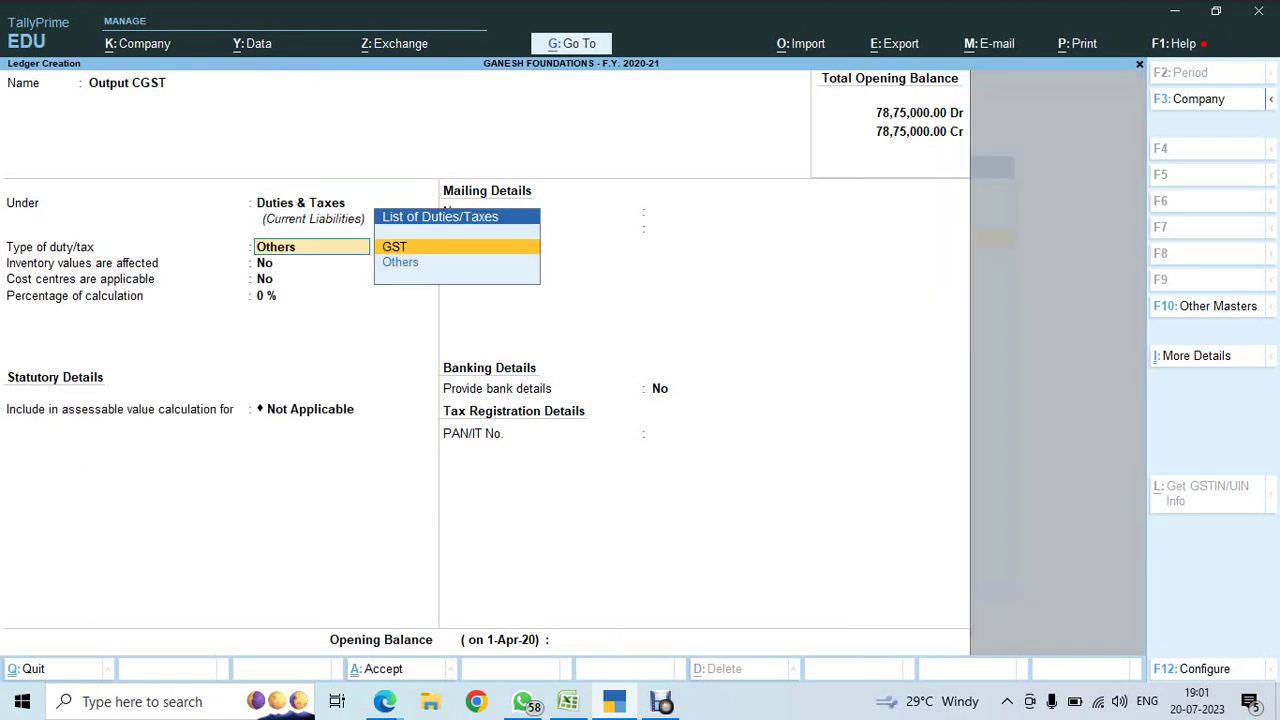
pyautogui.press('Return')
pyautogui.press('Return')
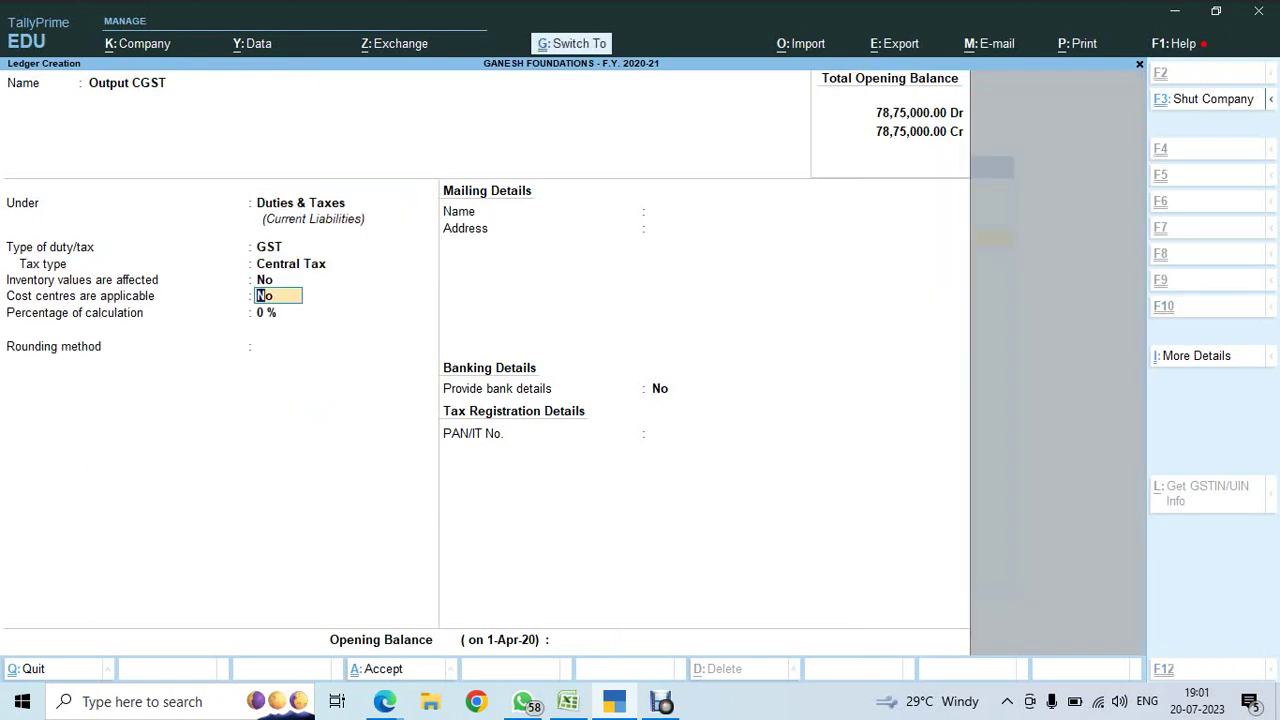
pyautogui.hotkey('ctrl', 'a')
# - Create Output Sgst under Duties & Taxes as a GST State Tax ledger
pyautogui.write('O')
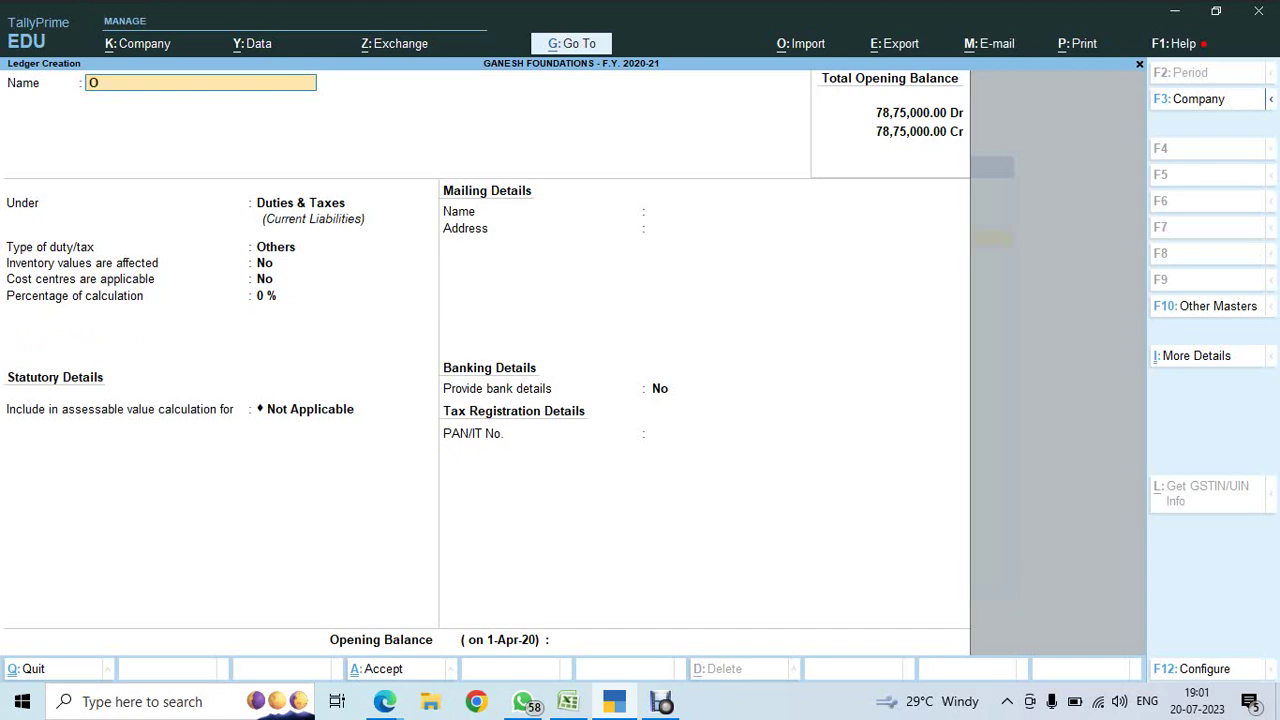
pyautogui.write('utput Sgst')
pyautogui.press('Return')
pyautogui.press('Return')
pyautogui.press('Up')
pyautogui.press('Return')
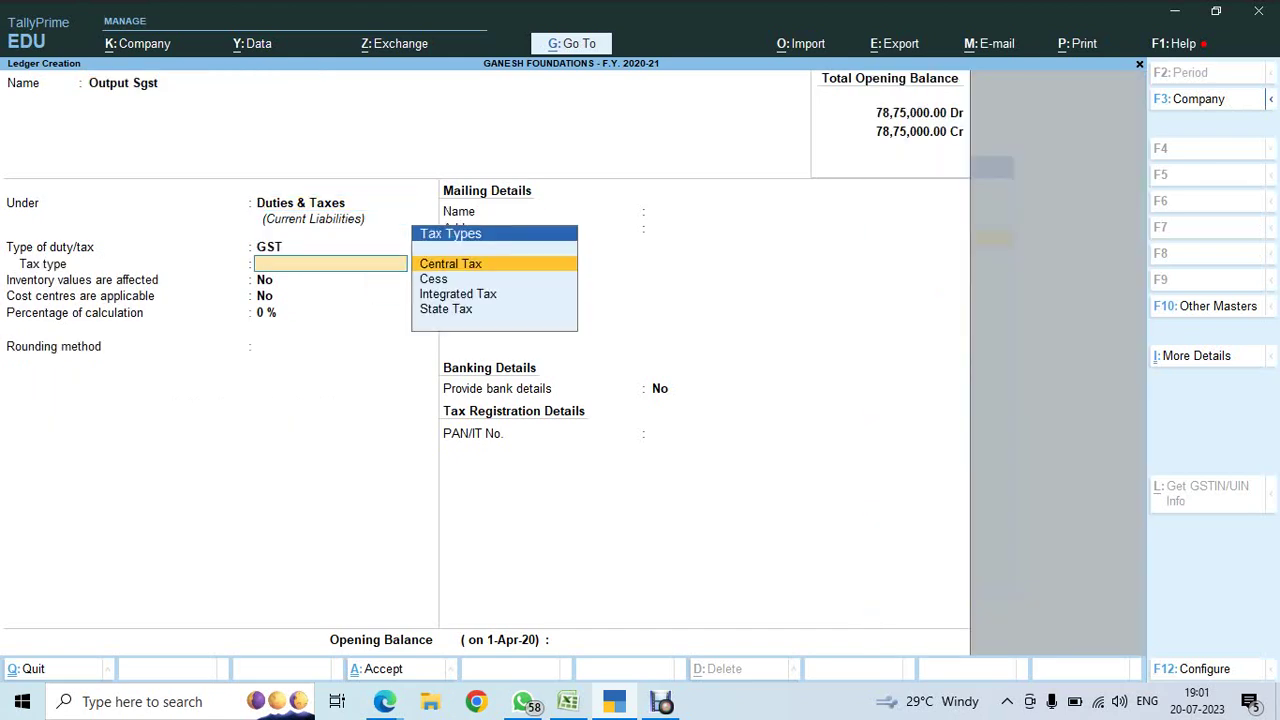
pyautogui.press('Down')
pyautogui.press('Down')
pyautogui.press('Down')
pyautogui.press('Return')
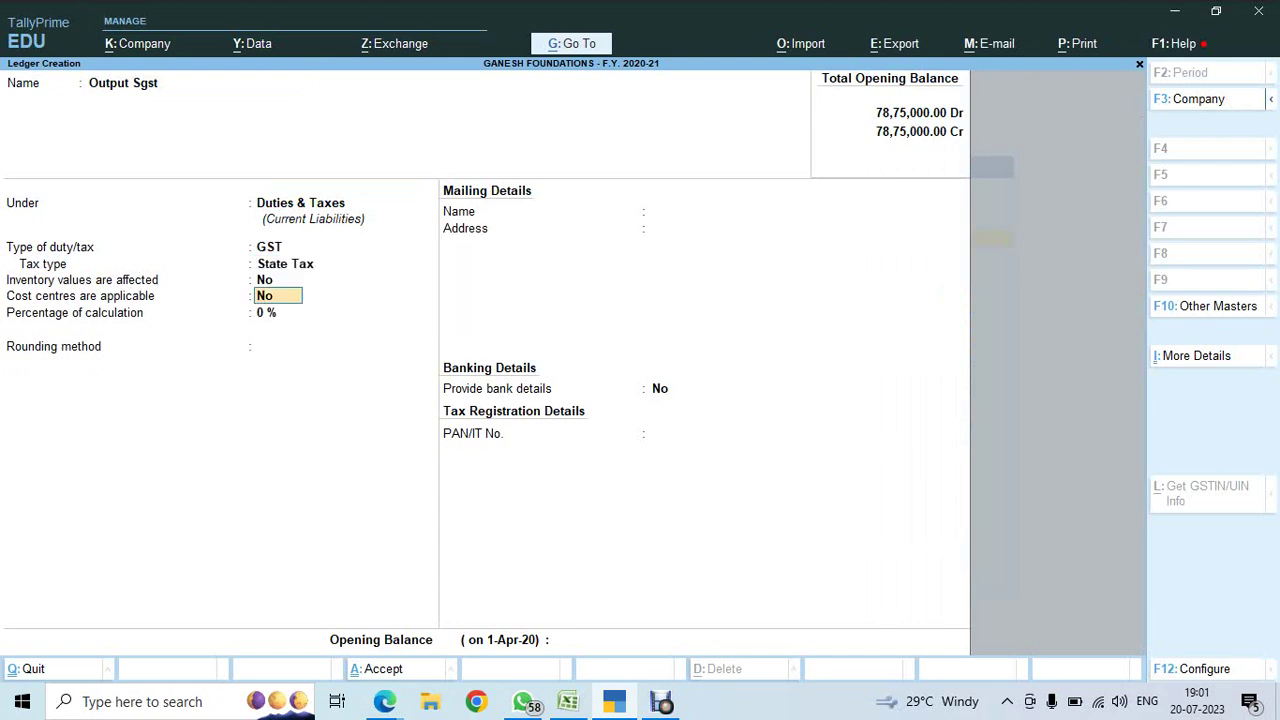
pyautogui.press('Return')
pyautogui.hotkey('ctrl', 'a')
# - Create a Round off ledger under Indirect Expenses with GST not applicable
pyautogui.write('R')
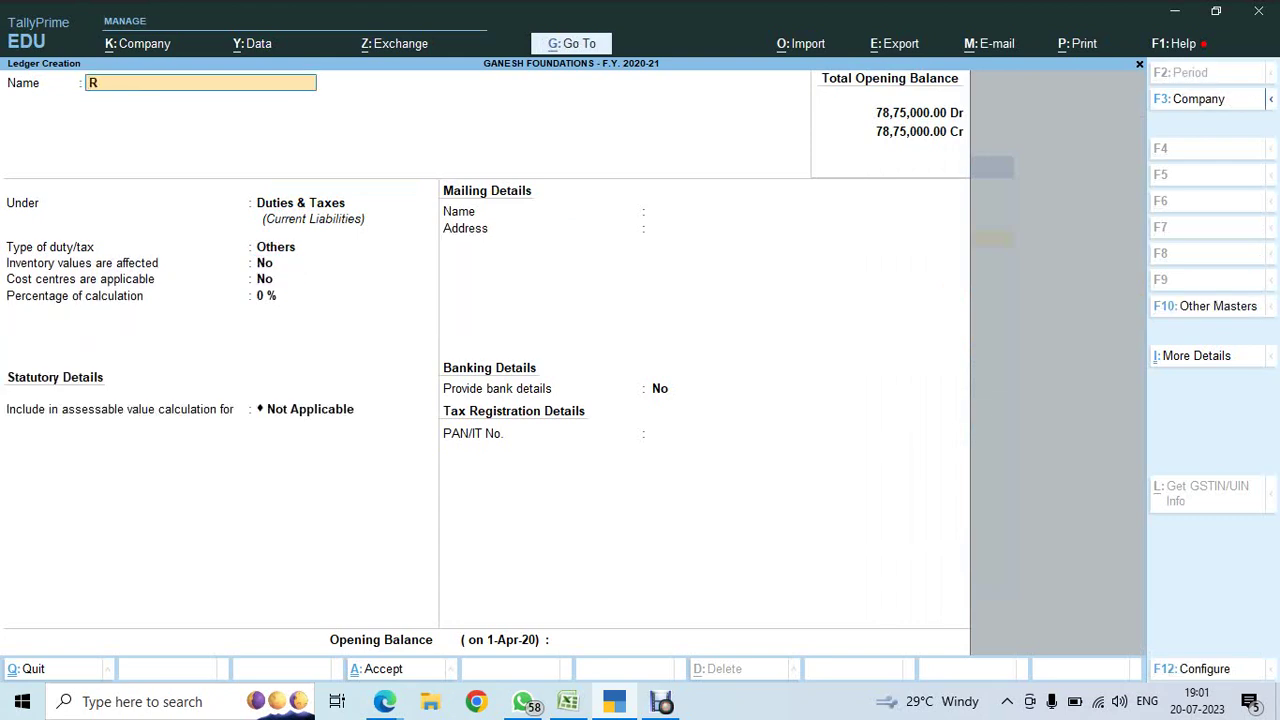
pyautogui.write('ound off')
pyautogui.press('Return')
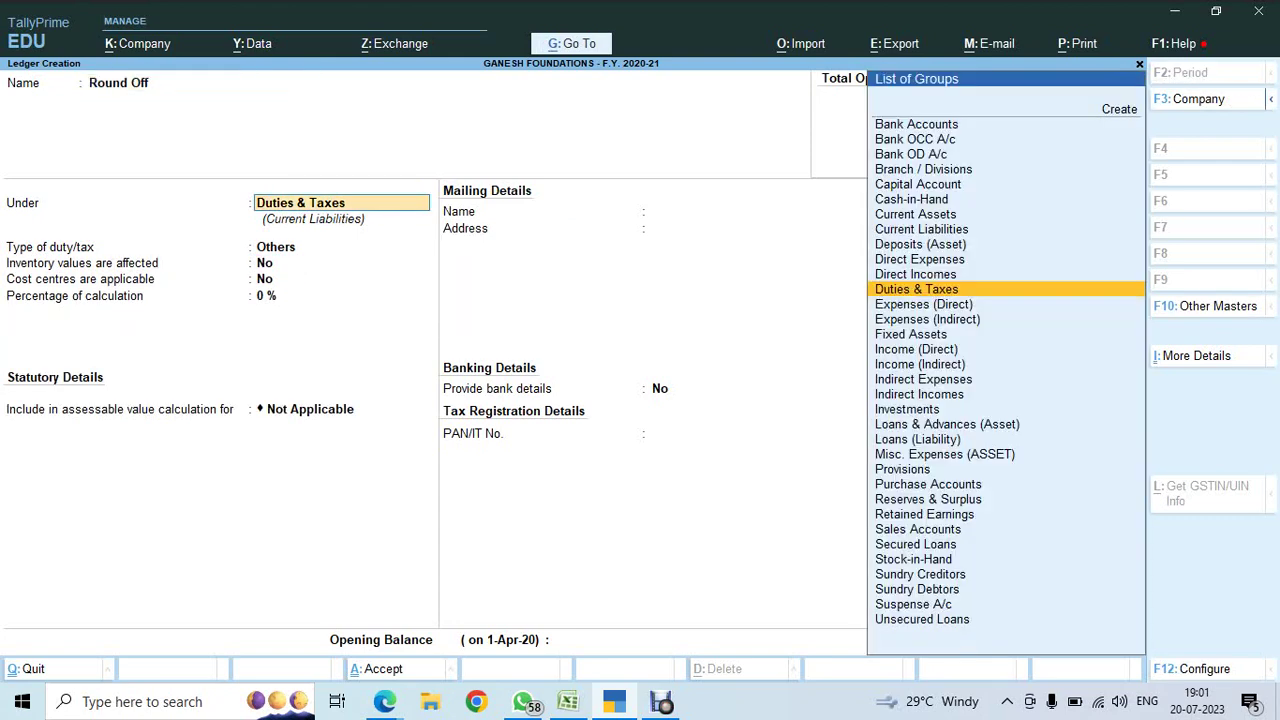
pyautogui.write('Ind')
pyautogui.press('Down')
pyautogui.press('Down')
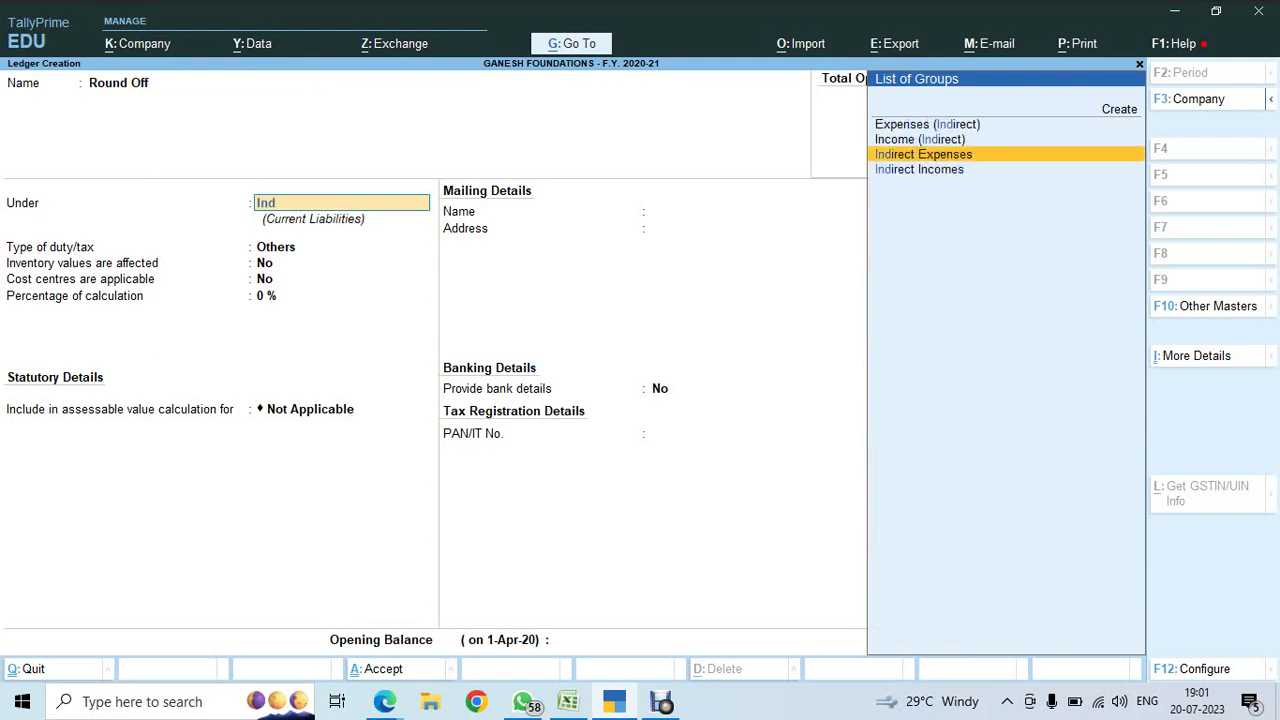
pyautogui.press('Return')
pyautogui.press('Return')
pyautogui.press('Return')
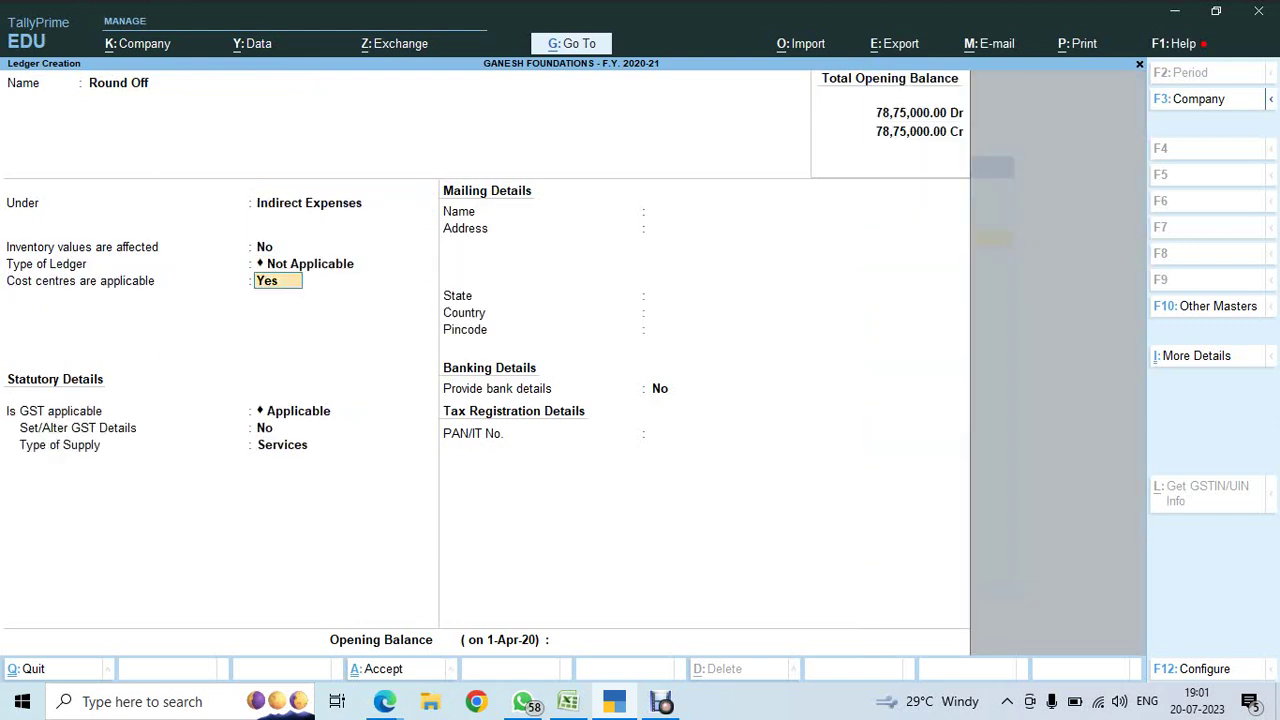
pyautogui.press('Return')
pyautogui.press('Down')
pyautogui.press('Return')
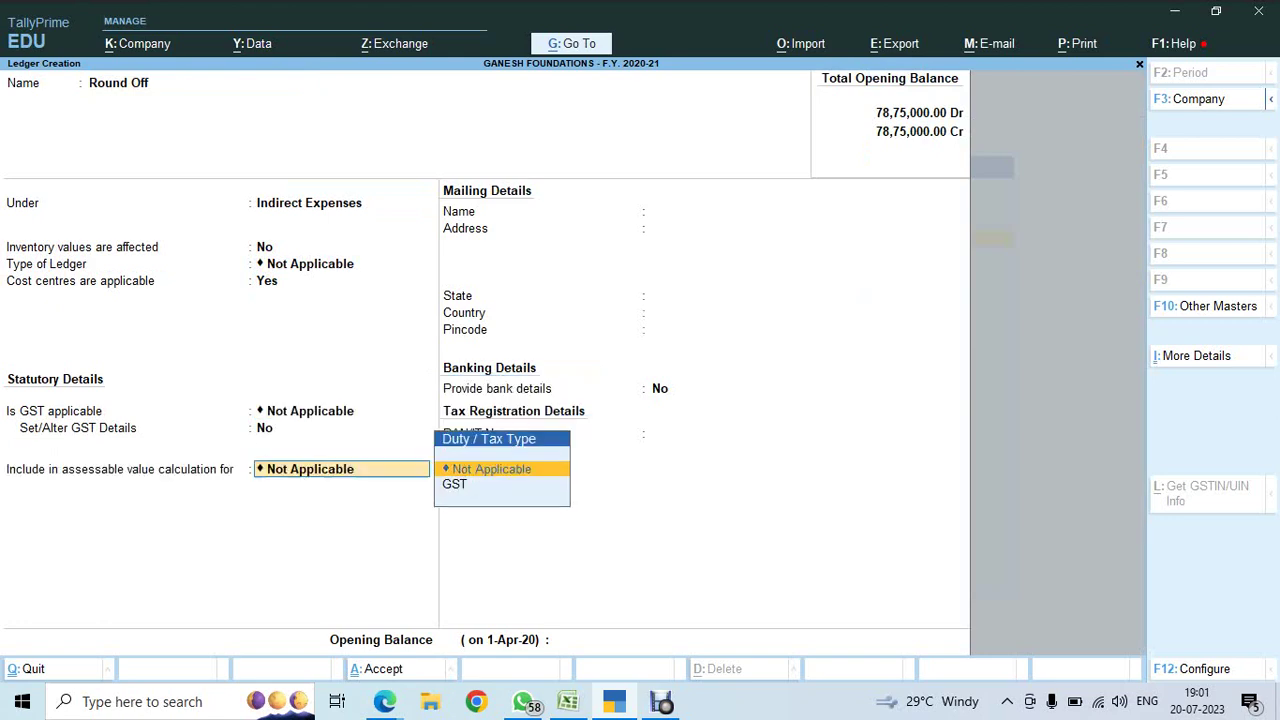
pyautogui.press('Return')
pyautogui.press('Return')
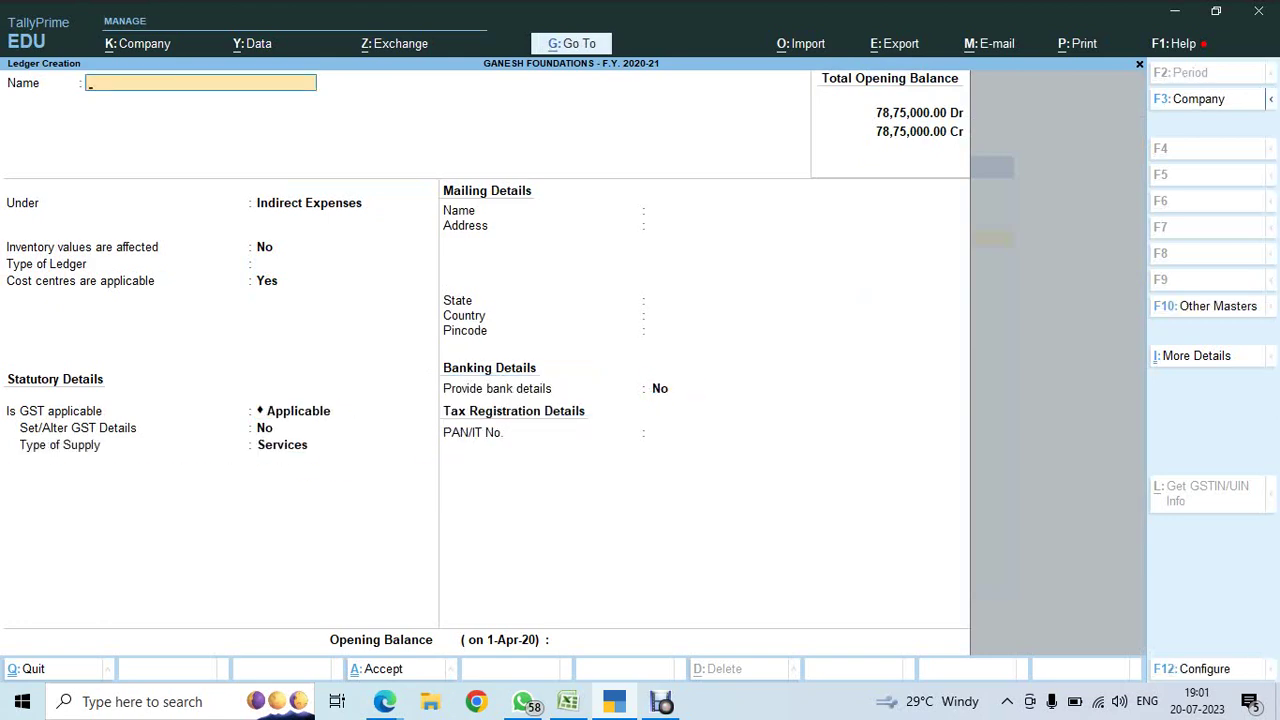
pyautogui.press('Escape')
pyautogui.press('Escape')
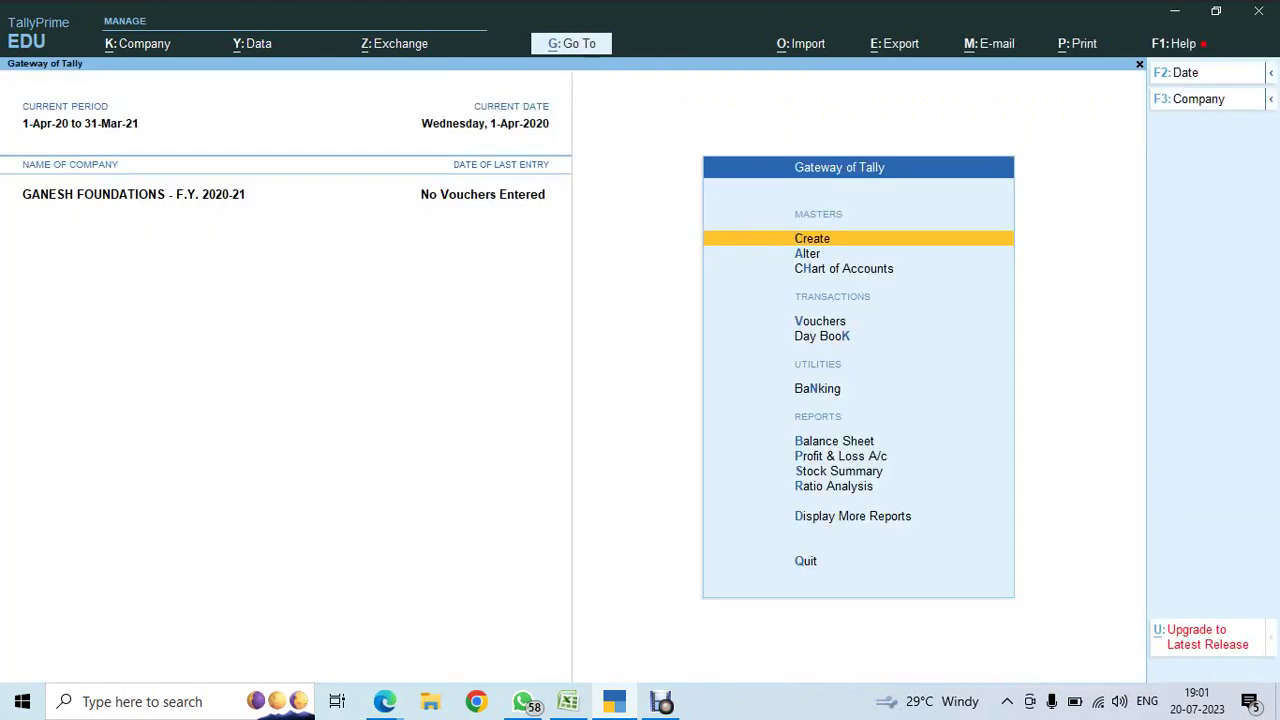
# - Mark the GST Ledgers step as ok in the Excel checklist
pyautogui.hotkey('alt', 'Tab')
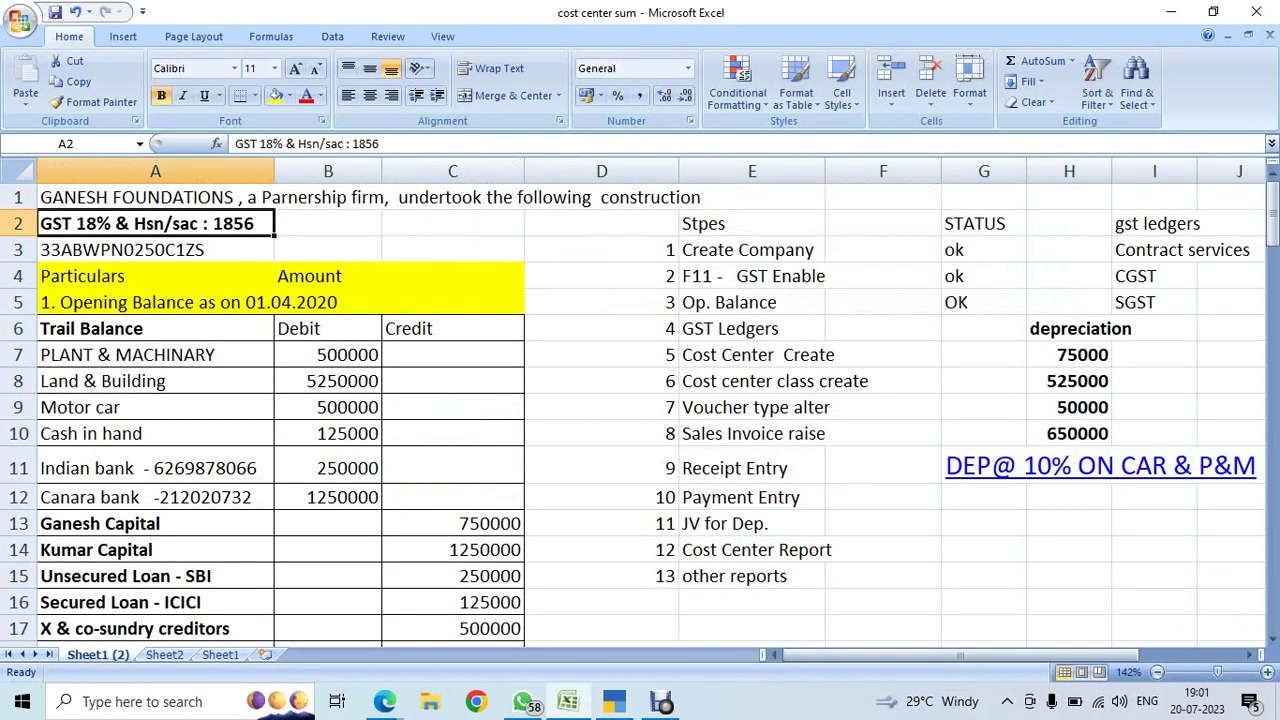
pyautogui.hotkey('alt', 'Tab', 'Tab')
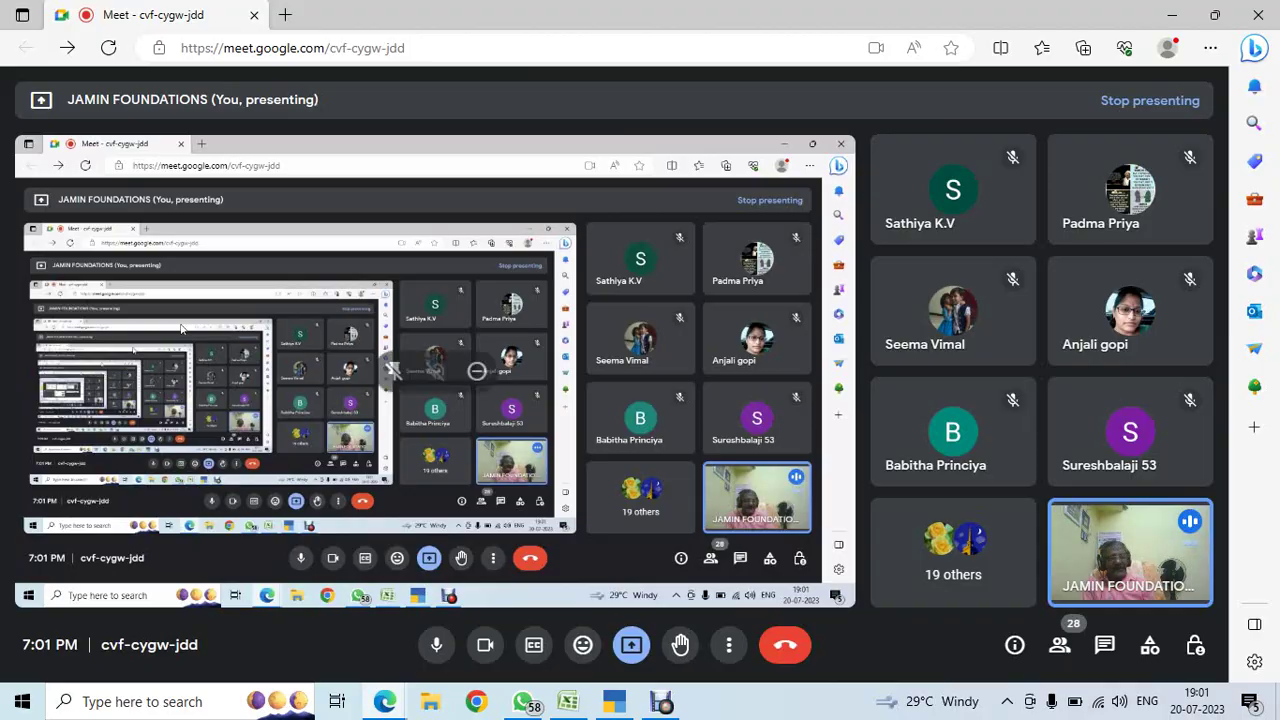
pyautogui.hotkey('alt', 'Tab')
pyautogui.press('Right')
pyautogui.press('Right')
pyautogui.press('Right')
pyautogui.press('Right')
pyautogui.press('Right')
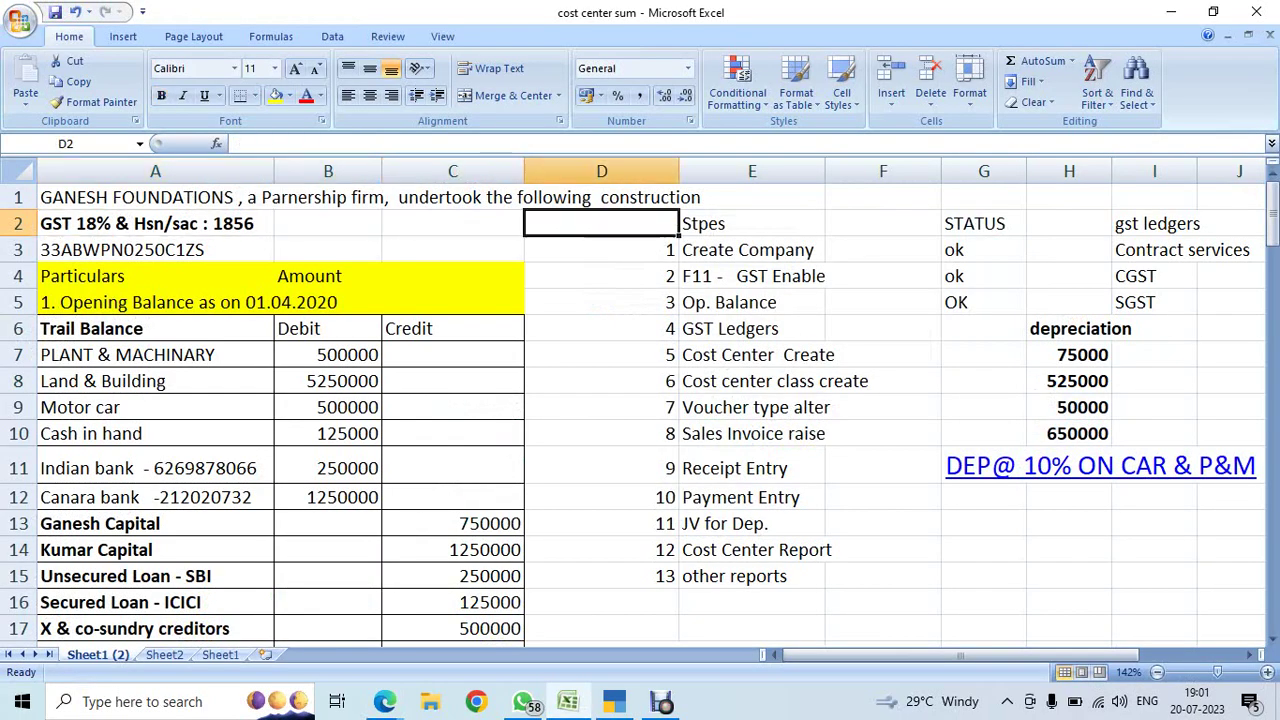
pyautogui.press('Left')
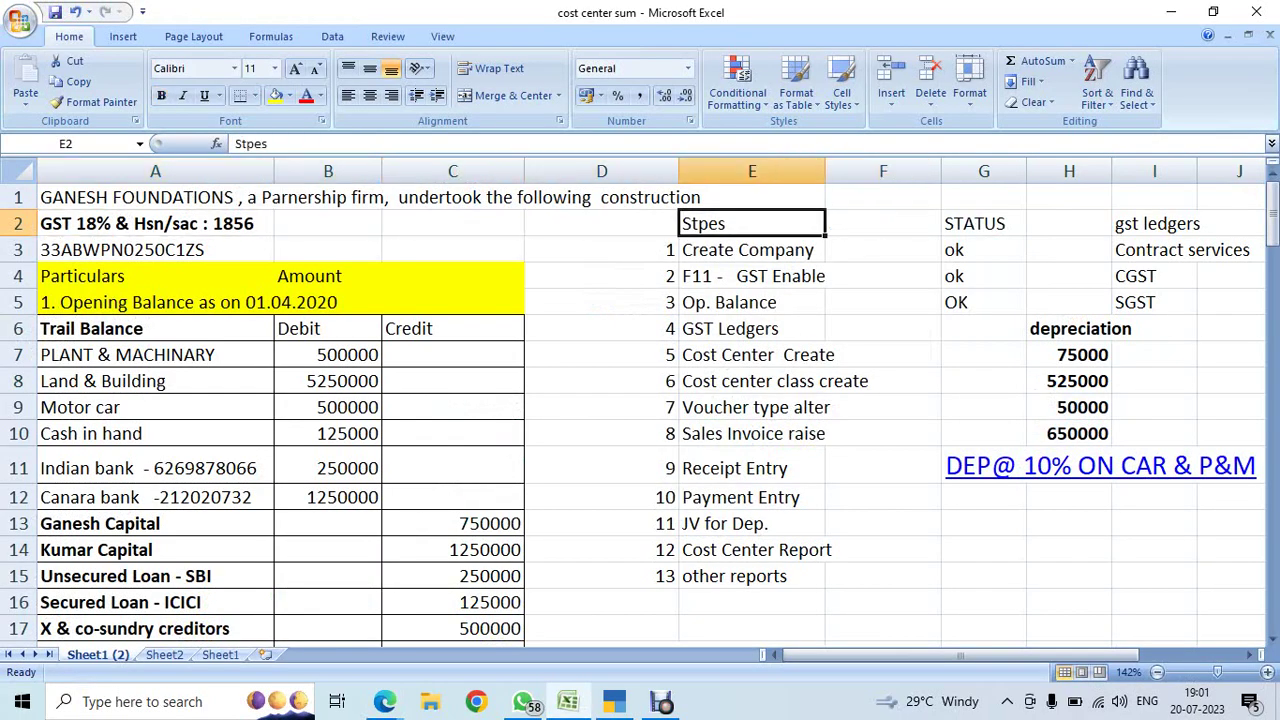
pyautogui.press('Down')
pyautogui.press('Down')
pyautogui.press('Down')
pyautogui.press('Down')
pyautogui.press('Right')
pyautogui.press('Right')
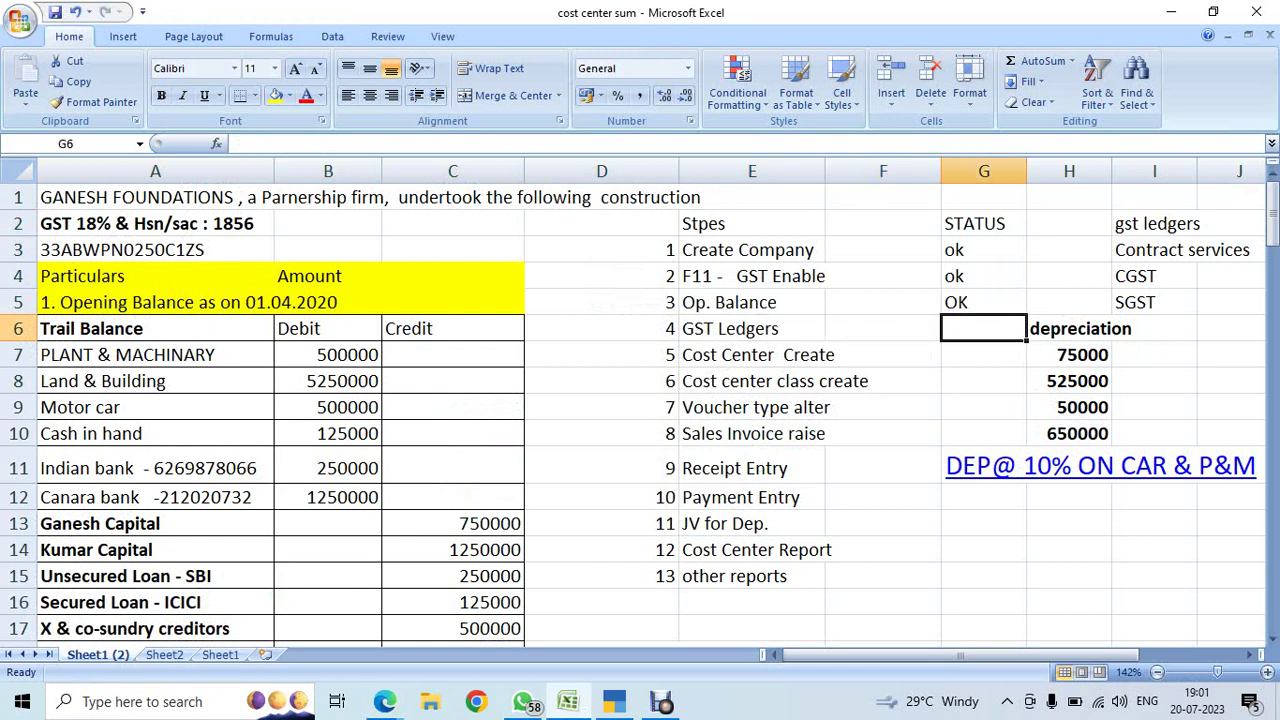
pyautogui.write('ok')
pyautogui.press('Return')
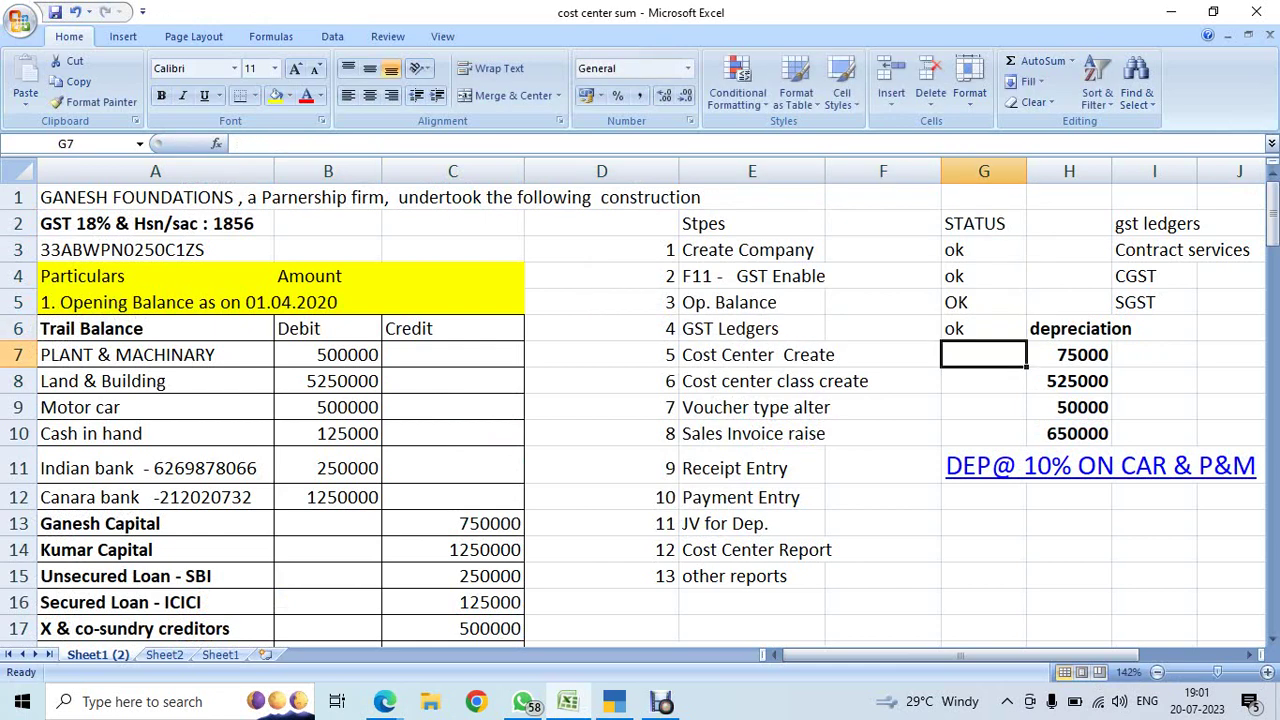
# - Copy the Adyar House cost centre name from the cost centre table and return to TallyPrime
pyautogui.press('Down')
pyautogui.press('Down')
pyautogui.press('Down')
pyautogui.press('Down')
pyautogui.press('Down')
pyautogui.press('Down')
pyautogui.press('Down')
pyautogui.press('Down')
pyautogui.press('Down')
pyautogui.press('Down')
pyautogui.press('Down')
pyautogui.press('Down')
pyautogui.press('Down')
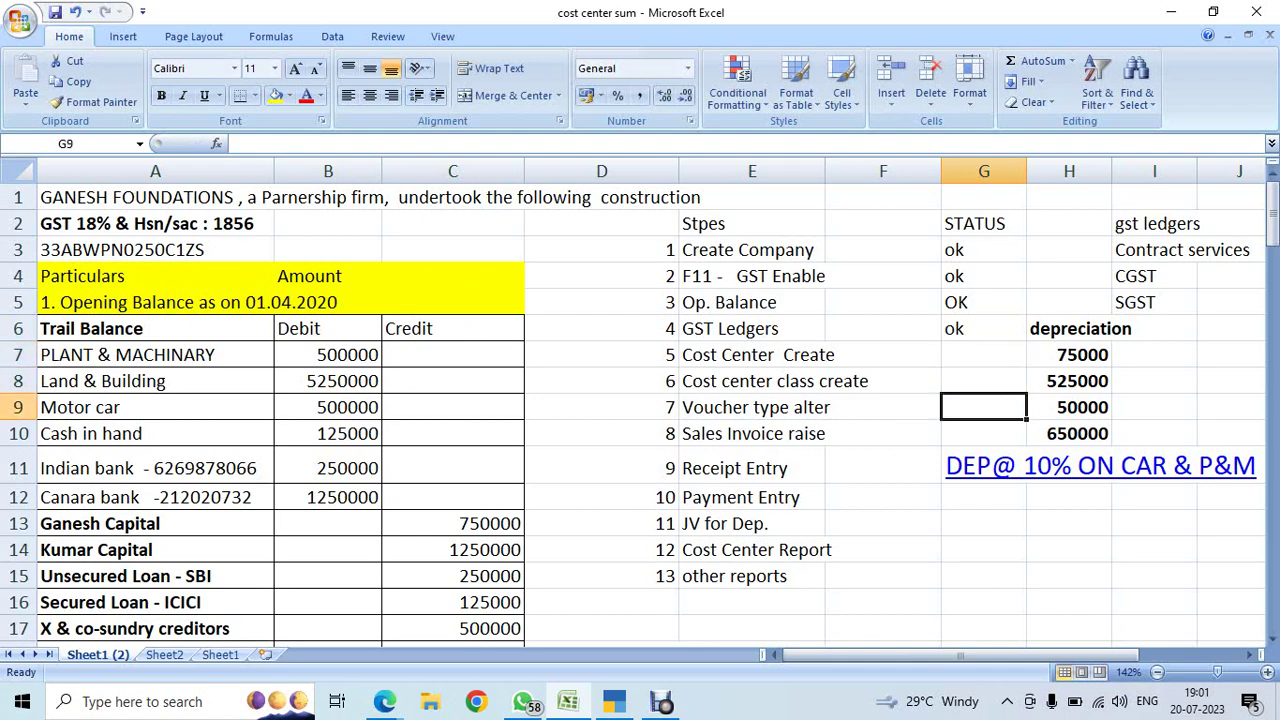
pyautogui.press('Down')
pyautogui.press('Down')
pyautogui.press('Down')
pyautogui.press('Down')
pyautogui.press('Down')
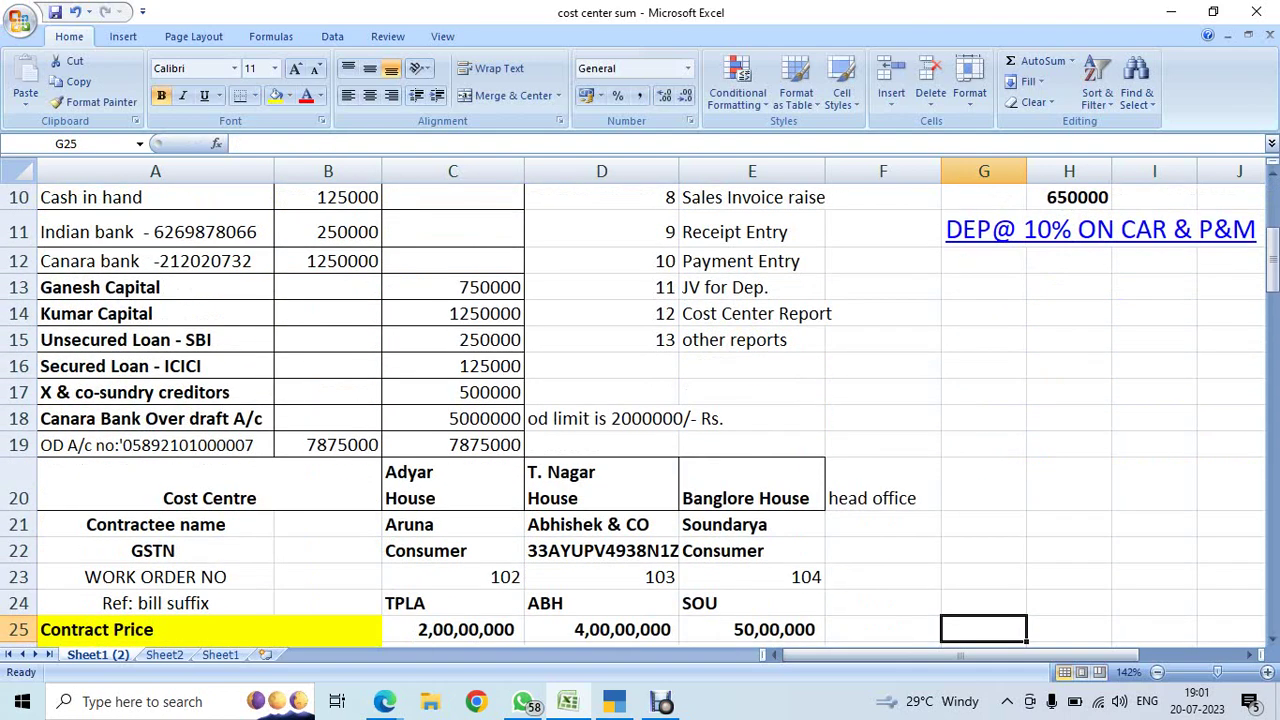
pyautogui.press('Left')
pyautogui.press('Left')
pyautogui.press('Left')
pyautogui.press('Left')
pyautogui.press('Left')
pyautogui.press('Up')
pyautogui.press('Up')
pyautogui.press('Up')
pyautogui.press('Up')
pyautogui.press('Up')
pyautogui.press('Right')
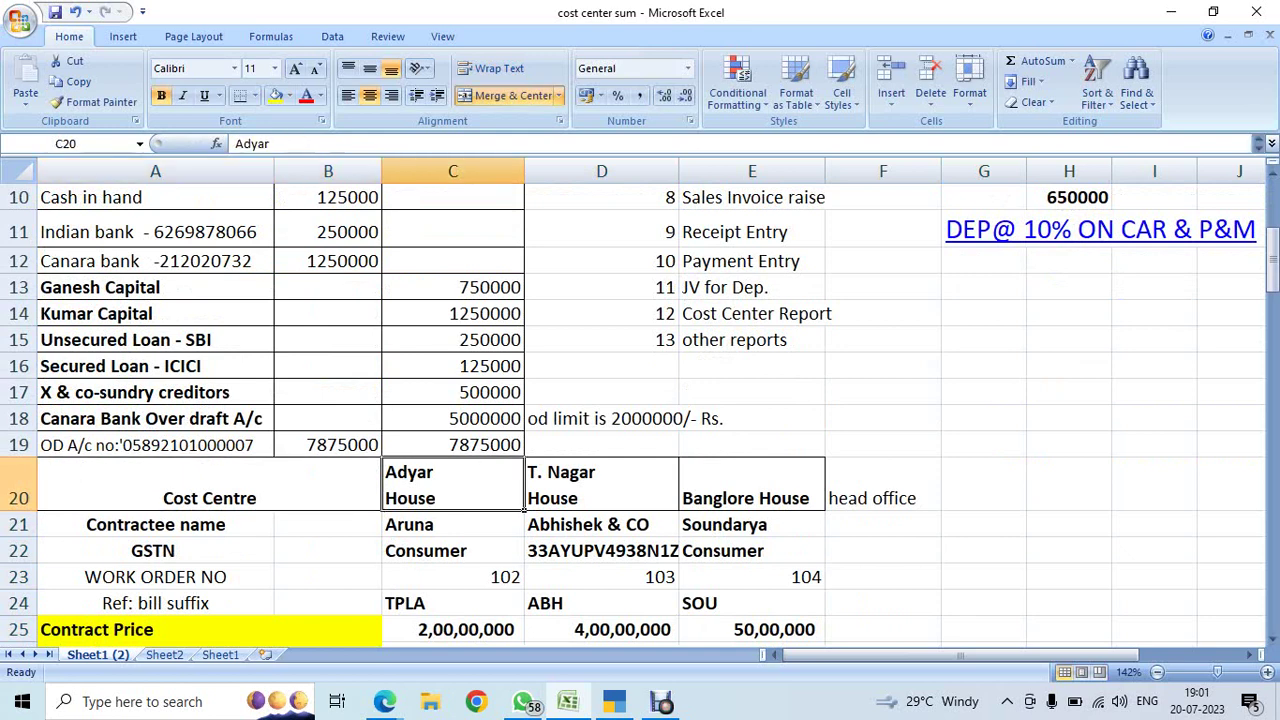
pyautogui.press('Right')
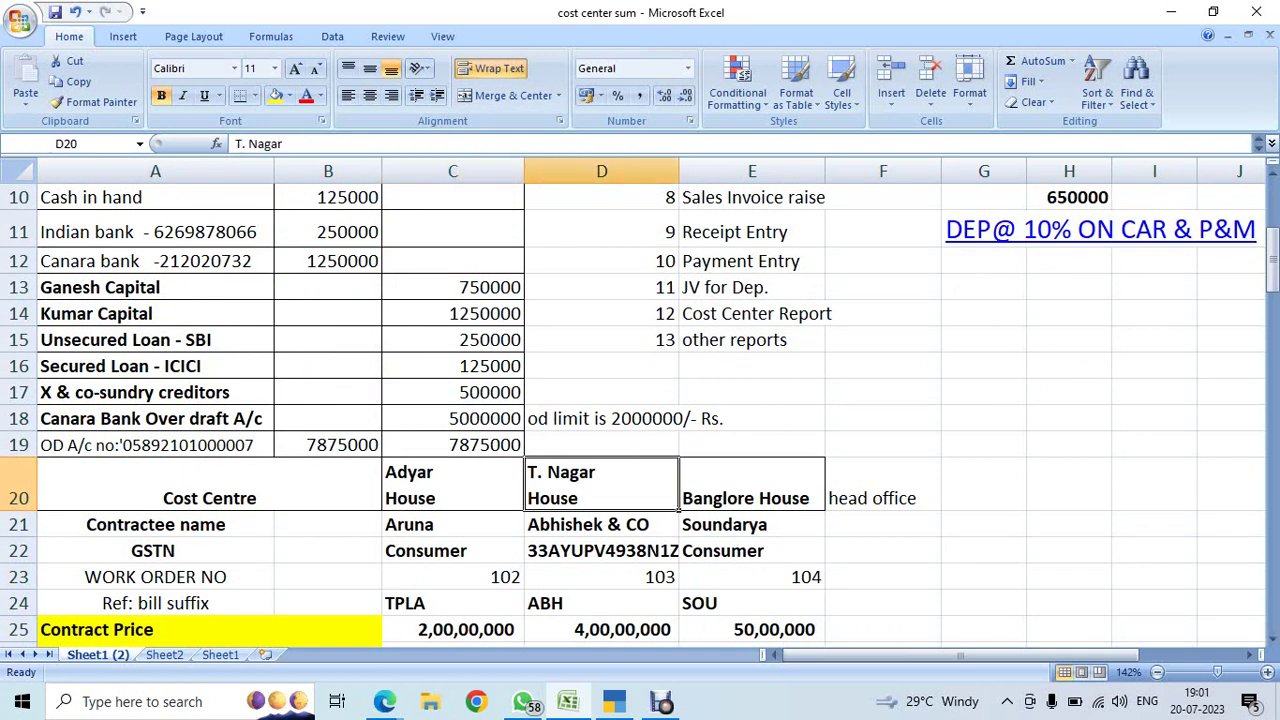
pyautogui.press('Right')
pyautogui.press('Left')
pyautogui.press('Left')
pyautogui.press('Left')
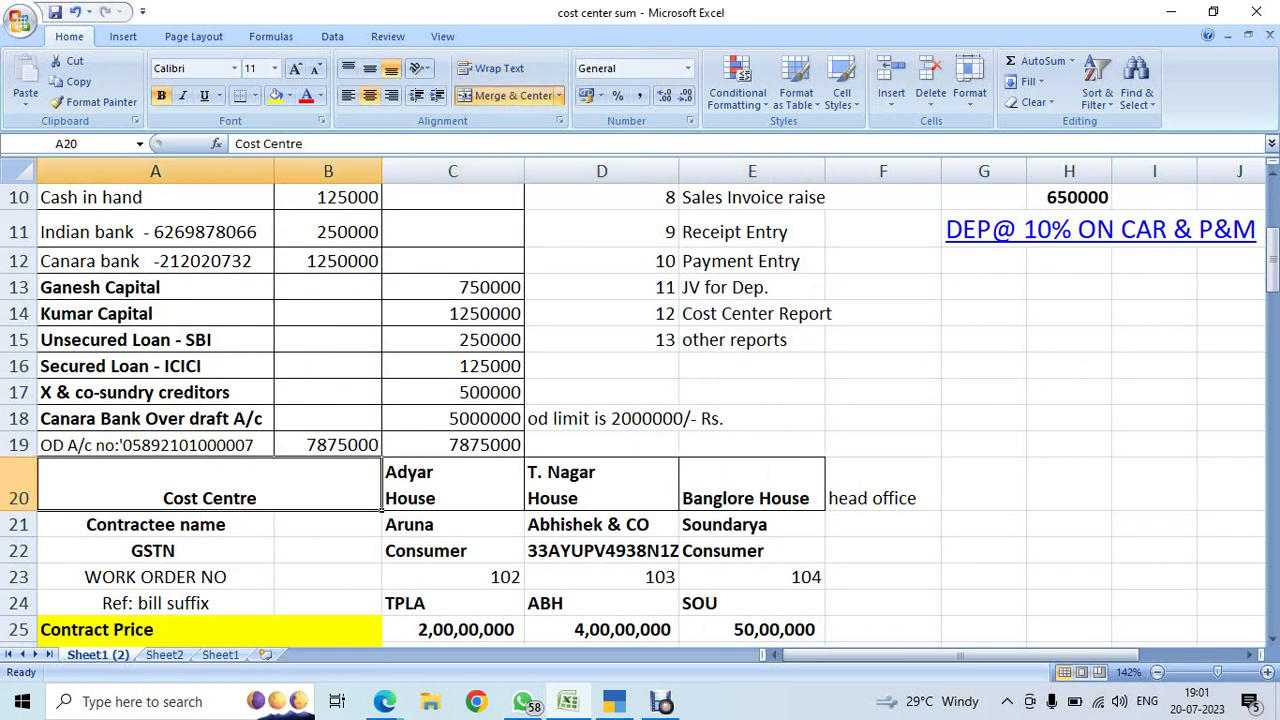
pyautogui.press('Right')
pyautogui.press('Left')
pyautogui.press('Right')
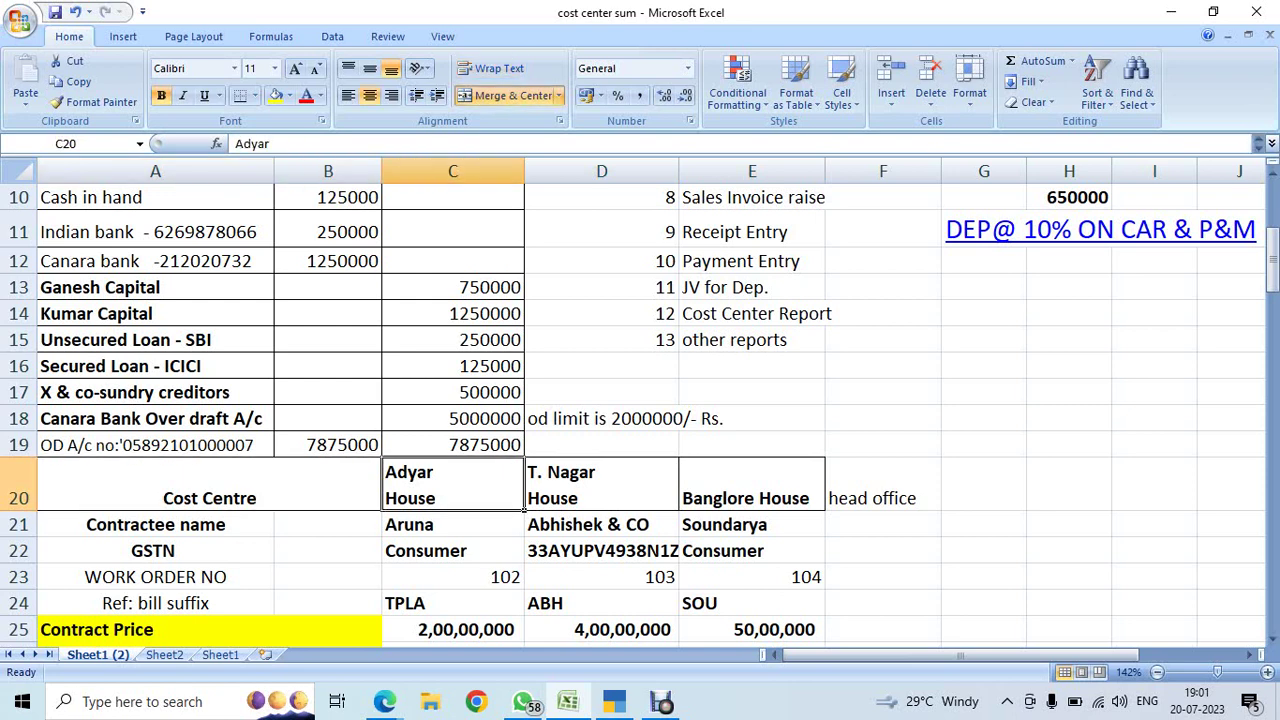
pyautogui.press('Right')
pyautogui.press('Down')
pyautogui.press('Down')
pyautogui.press('Down')
pyautogui.press('Down')
pyautogui.press('Down')
pyautogui.press('Down')
pyautogui.press('Left')
pyautogui.press('Up')
pyautogui.press('Up')
pyautogui.press('Up')
pyautogui.press('Up')
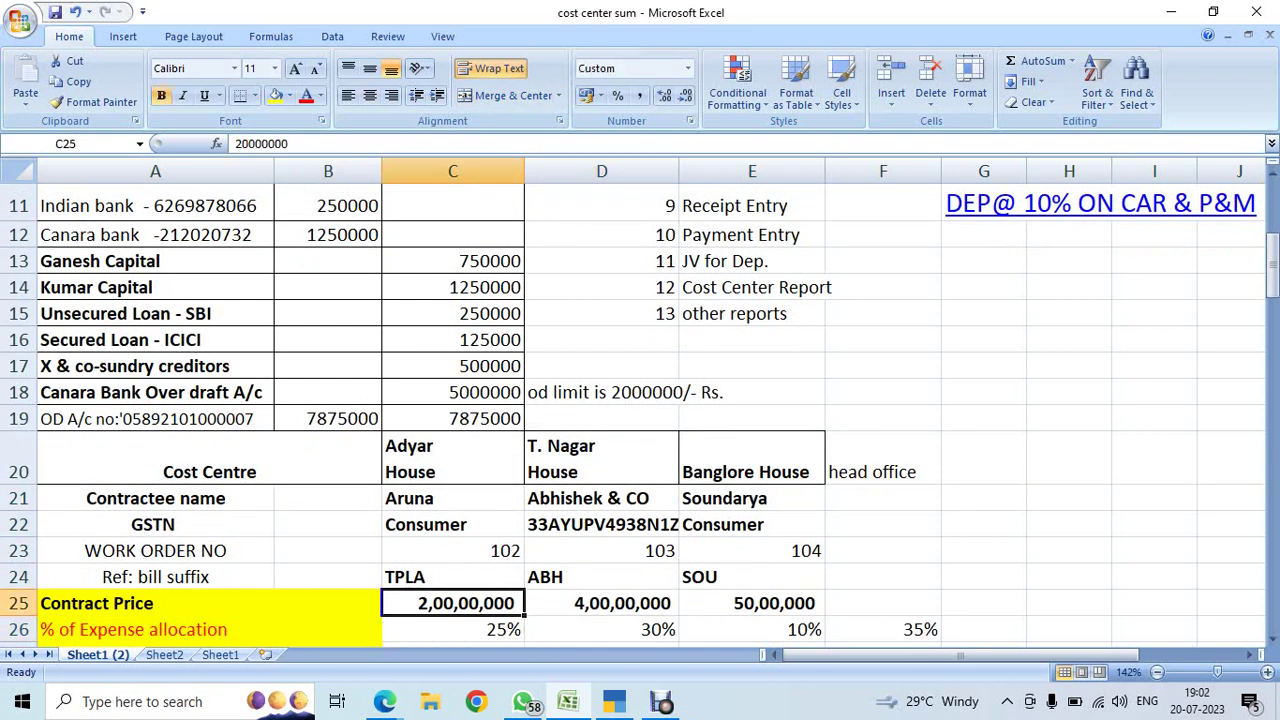
pyautogui.press('Up')
pyautogui.press('Up')
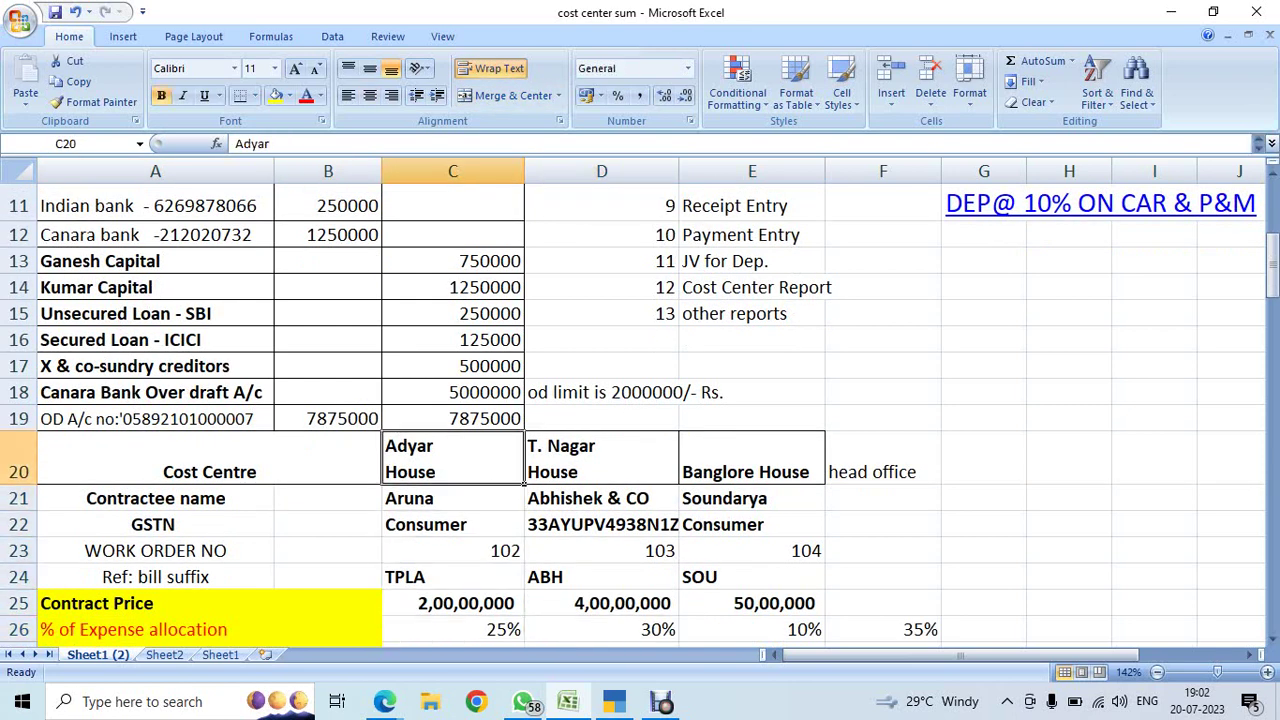
pyautogui.hotkey('ctrl', 'c')
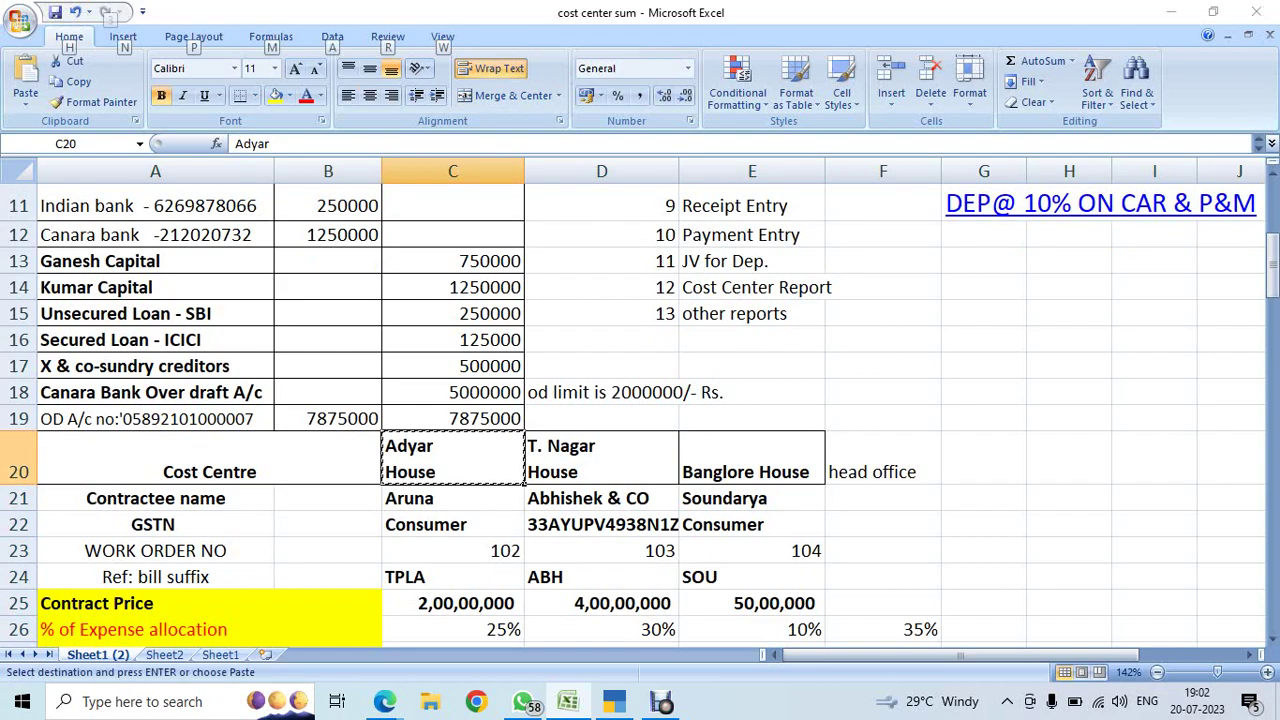
pyautogui.hotkey('alt', 'Tab')
pyautogui.hotkey('alt', 'Tab')
pyautogui.hotkey('alt', 'Tab')
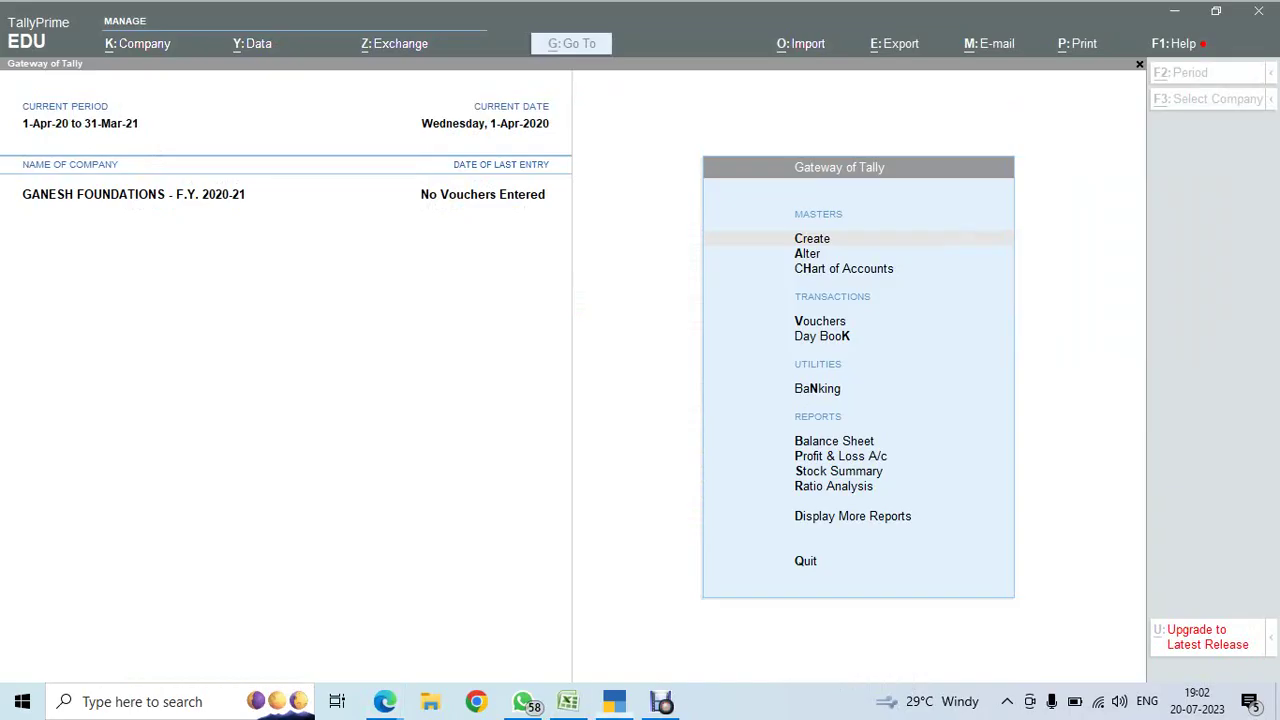
# - Start multi-master cost centre creation and add Adyar House and T Nagar House under Primary
pyautogui.press('Down')
pyautogui.press('Down')
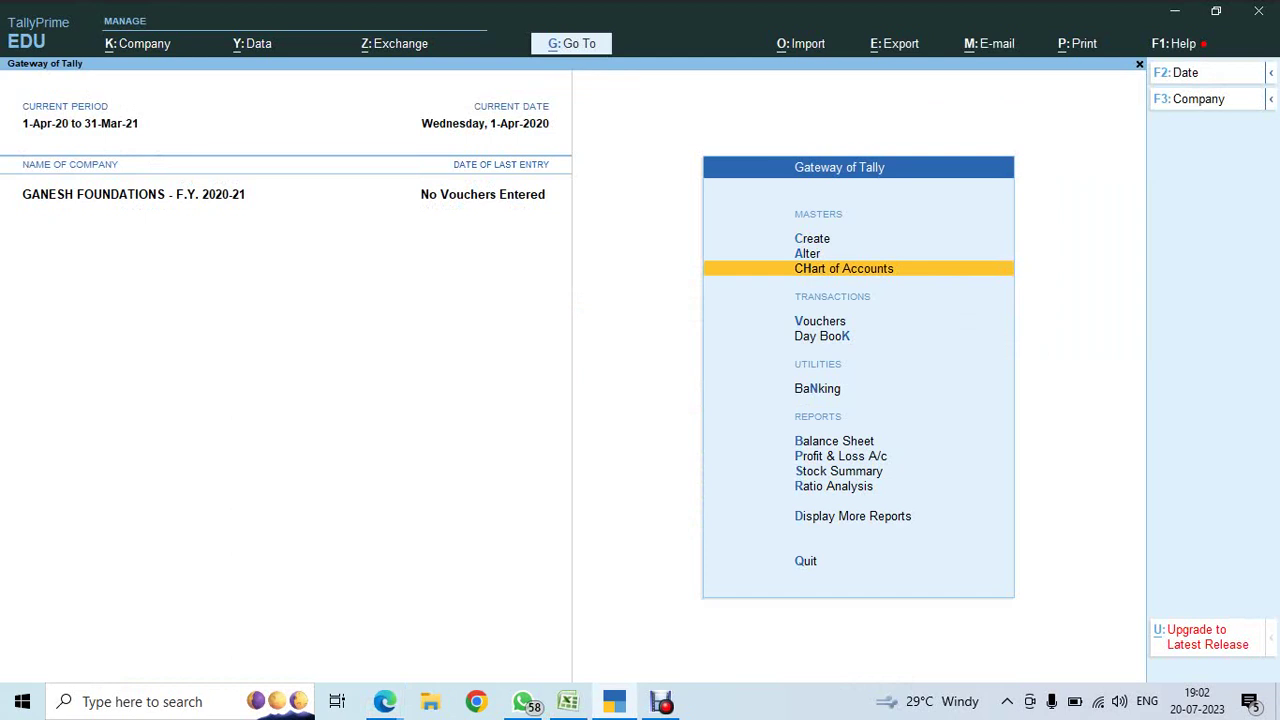
pyautogui.press('Return')
pyautogui.press('Down')
pyautogui.press('Down')
pyautogui.press('Down')
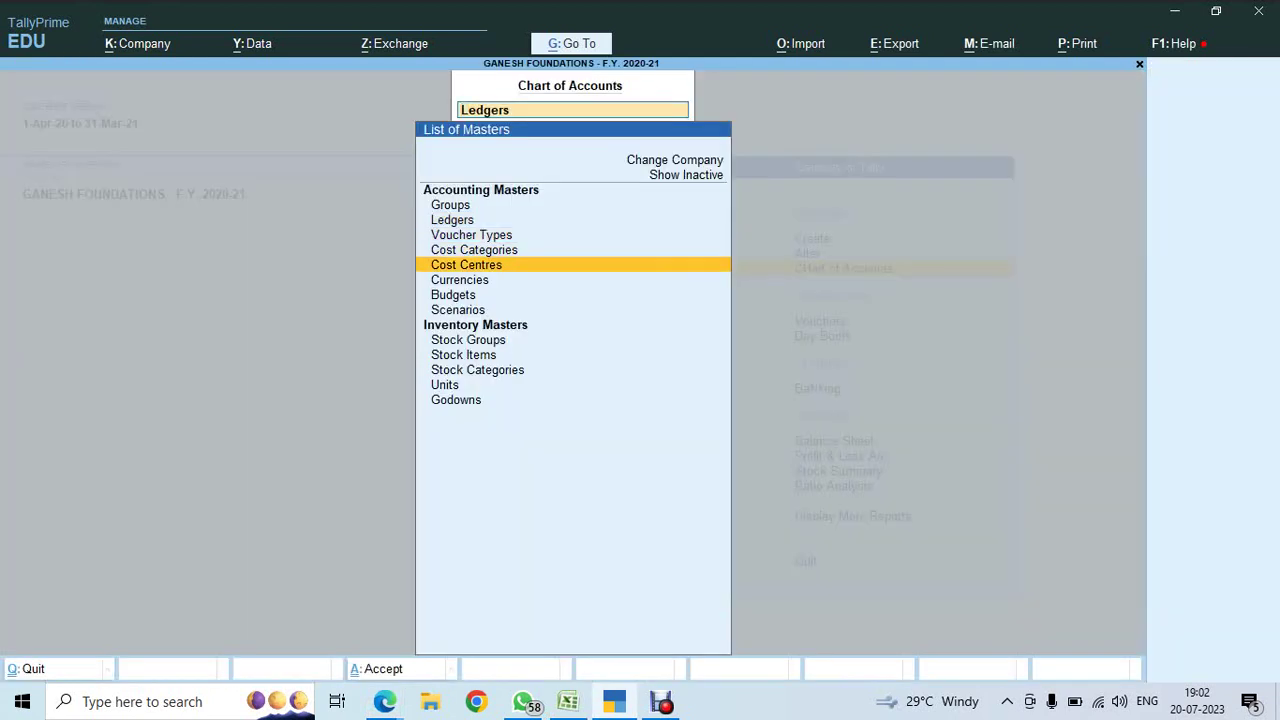
pyautogui.press('Return')
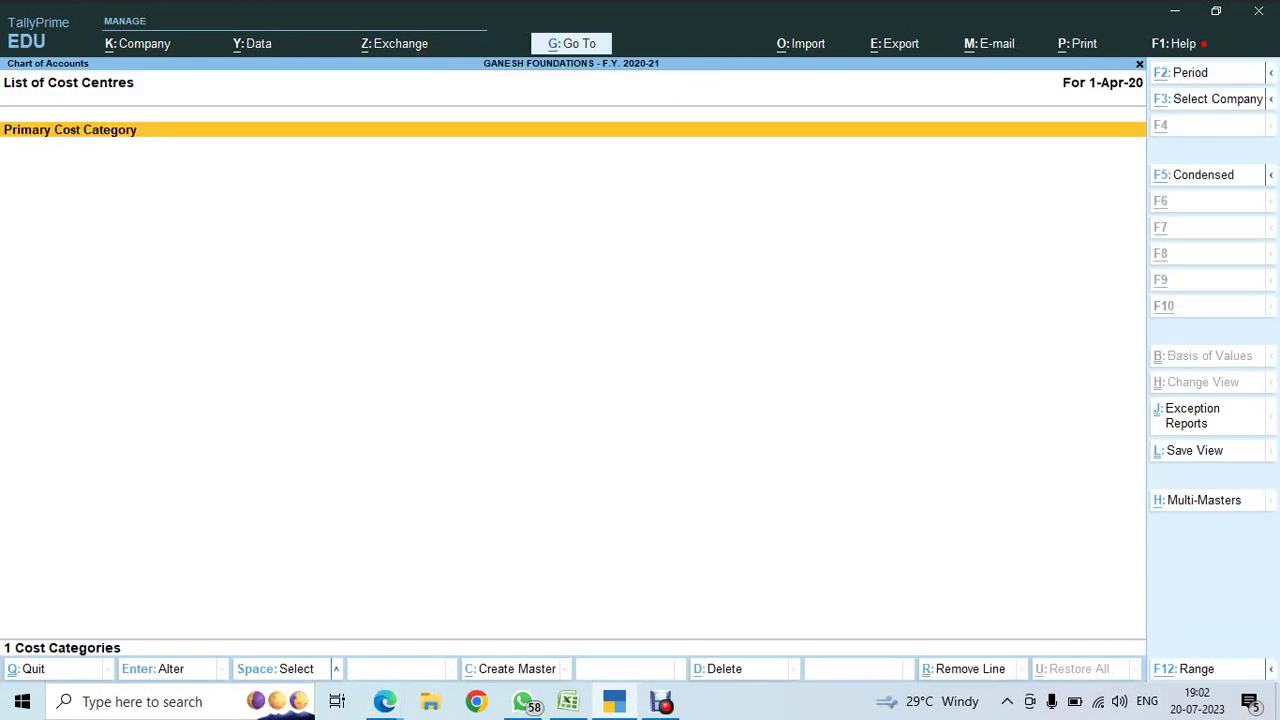
pyautogui.hotkey('alt', 'h')
pyautogui.press('Return')
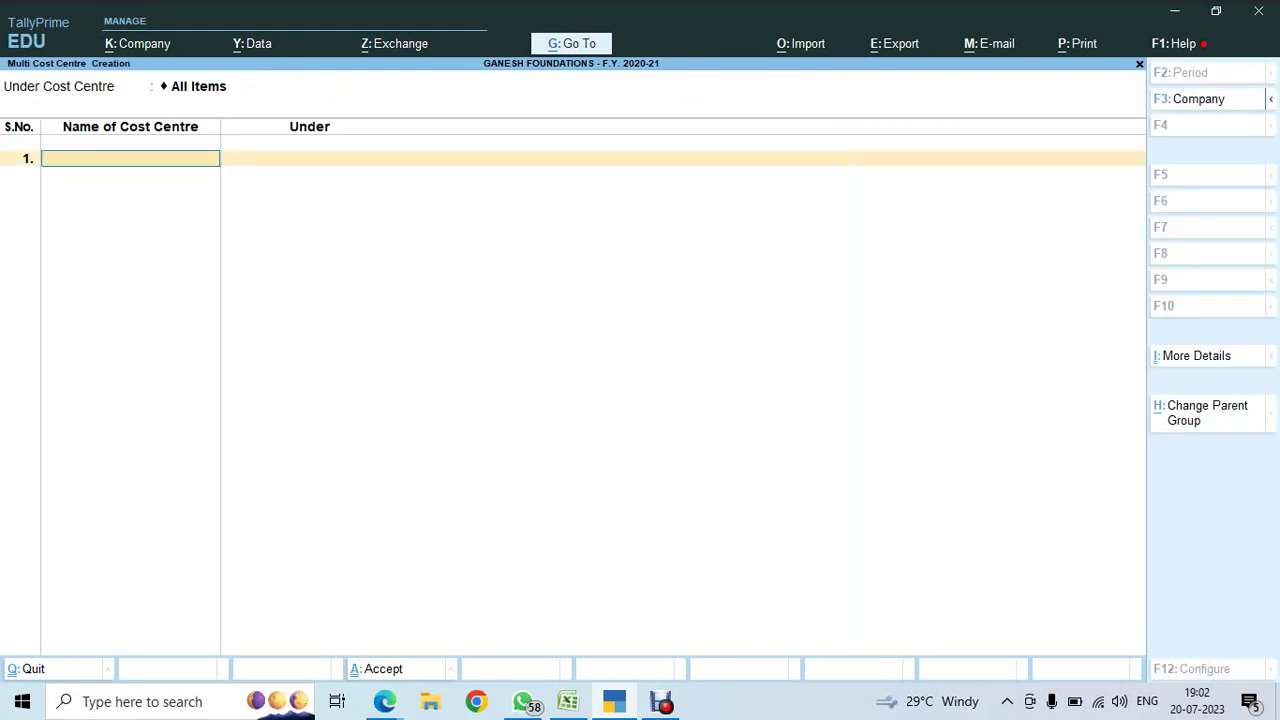
pyautogui.hotkey('ctrl', 'v')
pyautogui.press('BackSpace')
pyautogui.press('BackSpace')
pyautogui.press('BackSpace')
pyautogui.press('BackSpace')
pyautogui.press('BackSpace')
pyautogui.press('BackSpace')
pyautogui.press('BackSpace')
pyautogui.press('BackSpace')
pyautogui.press('BackSpace')
pyautogui.press('BackSpace')
pyautogui.press('BackSpace')
pyautogui.press('BackSpace')
pyautogui.press('BackSpace')
pyautogui.press('BackSpace')
pyautogui.press('BackSpace')
pyautogui.press('BackSpace')
pyautogui.write('Adyar House')
pyautogui.press('Return')
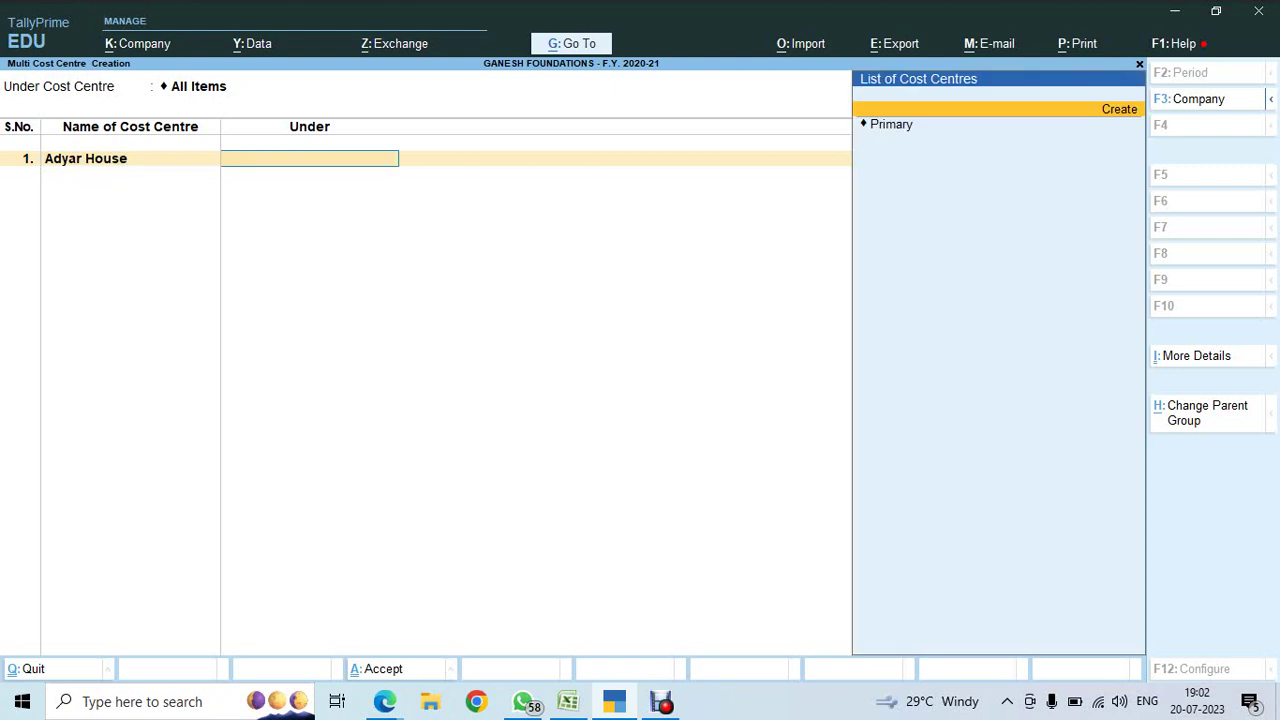
pyautogui.press('Down')
pyautogui.press('Return')
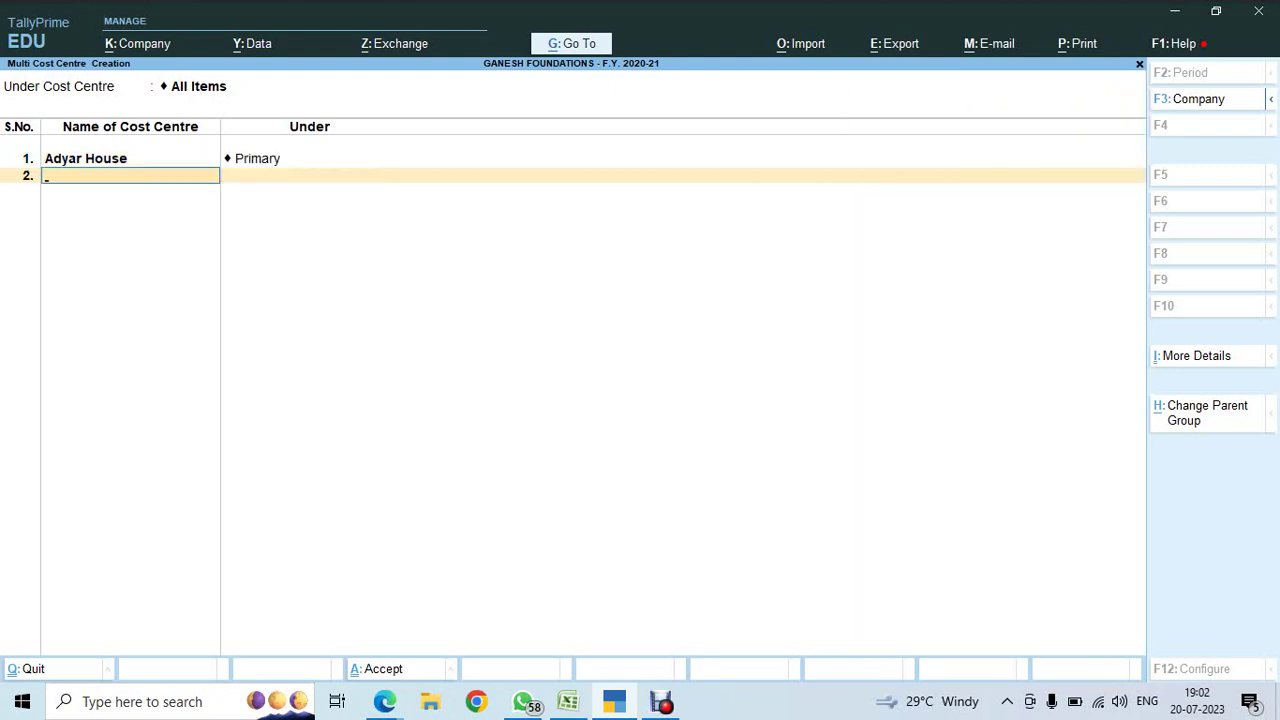
pyautogui.write('T Nagar House')
pyautogui.press('Return')
pyautogui.press('Return')
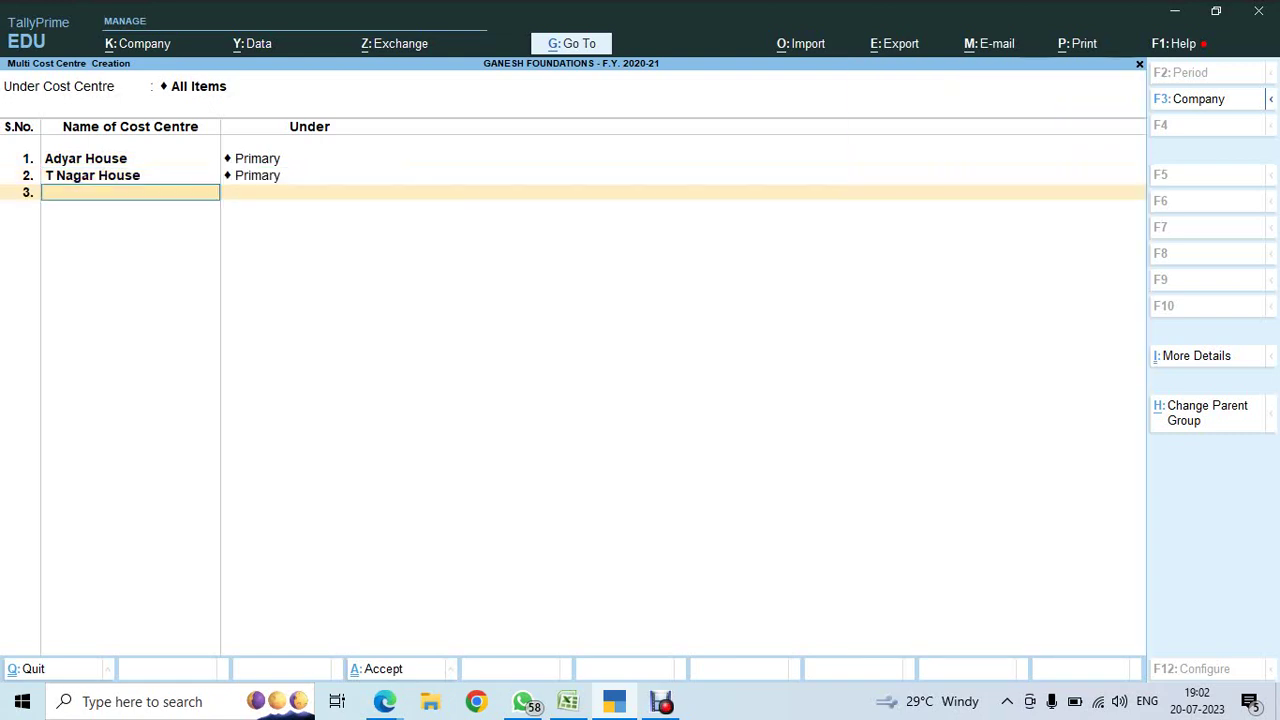
# - Add Banglore House under Primary and save the three new cost centres
pyautogui.hotkey('alt', 'Tab')
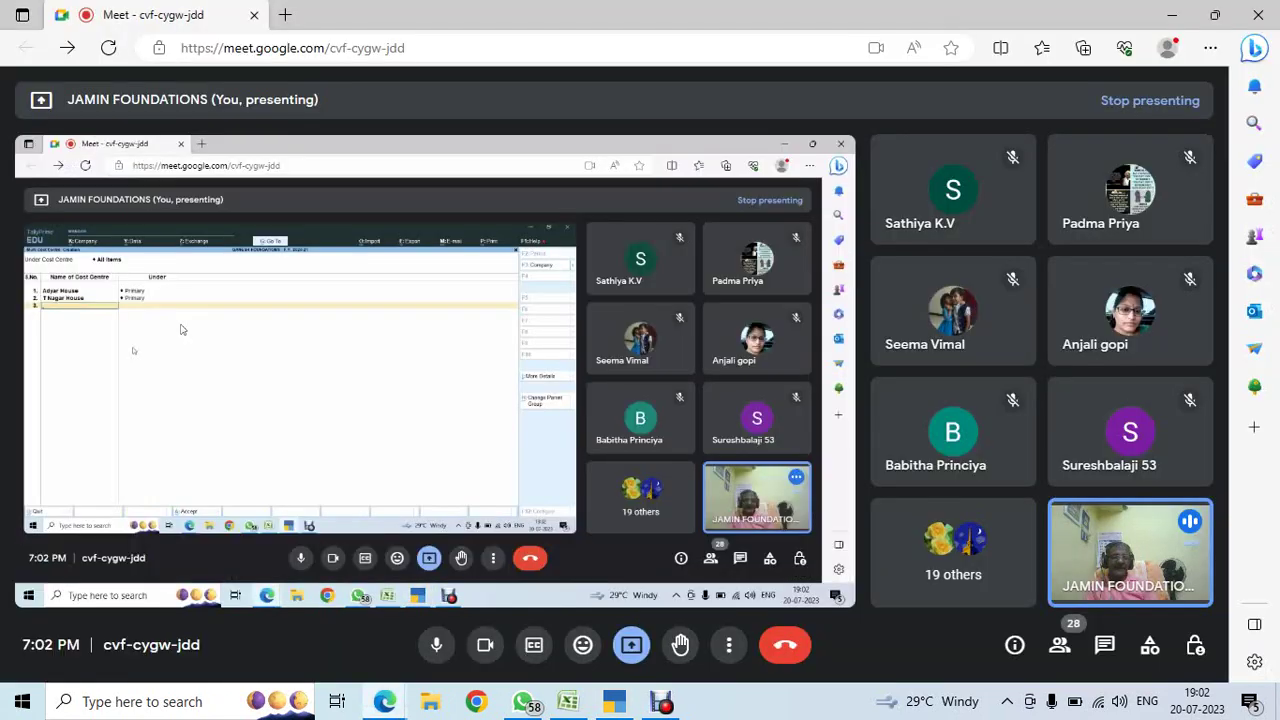
pyautogui.hotkey('alt', 'Tab')
pyautogui.hotkey('alt', 'Tab')
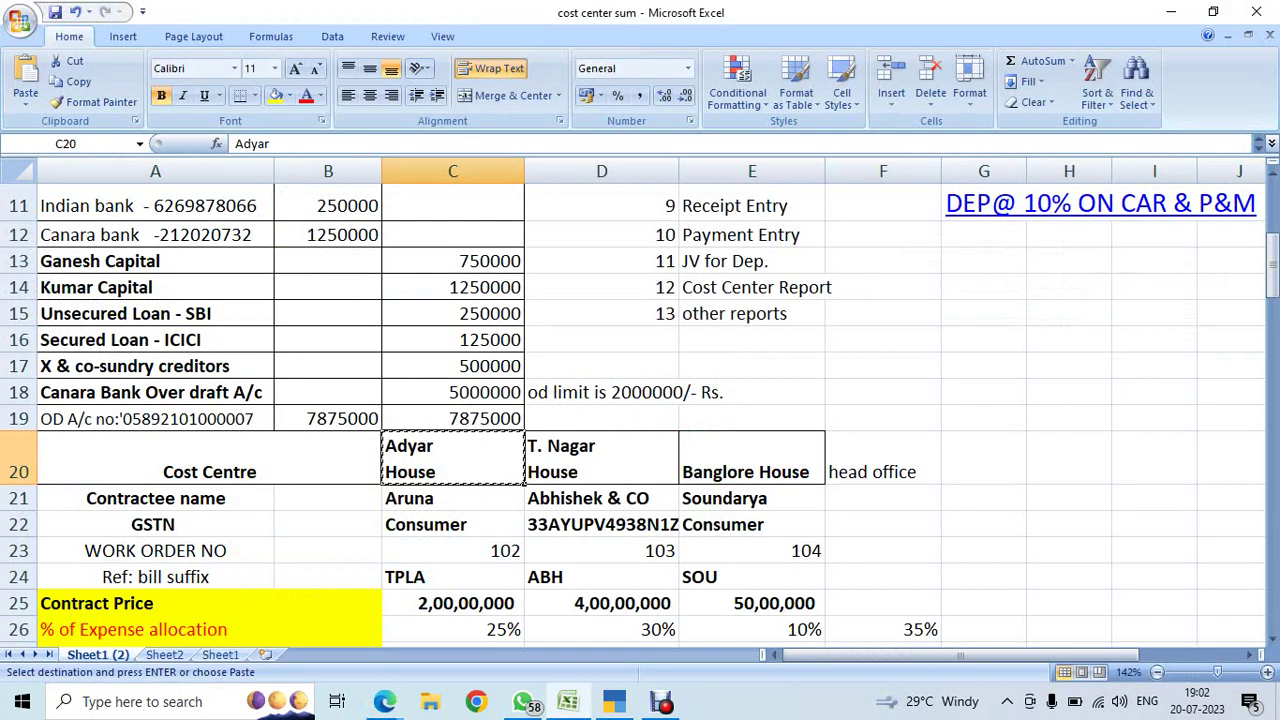
pyautogui.hotkey('alt', 'Tab')
pyautogui.hotkey('alt', 'Tab')
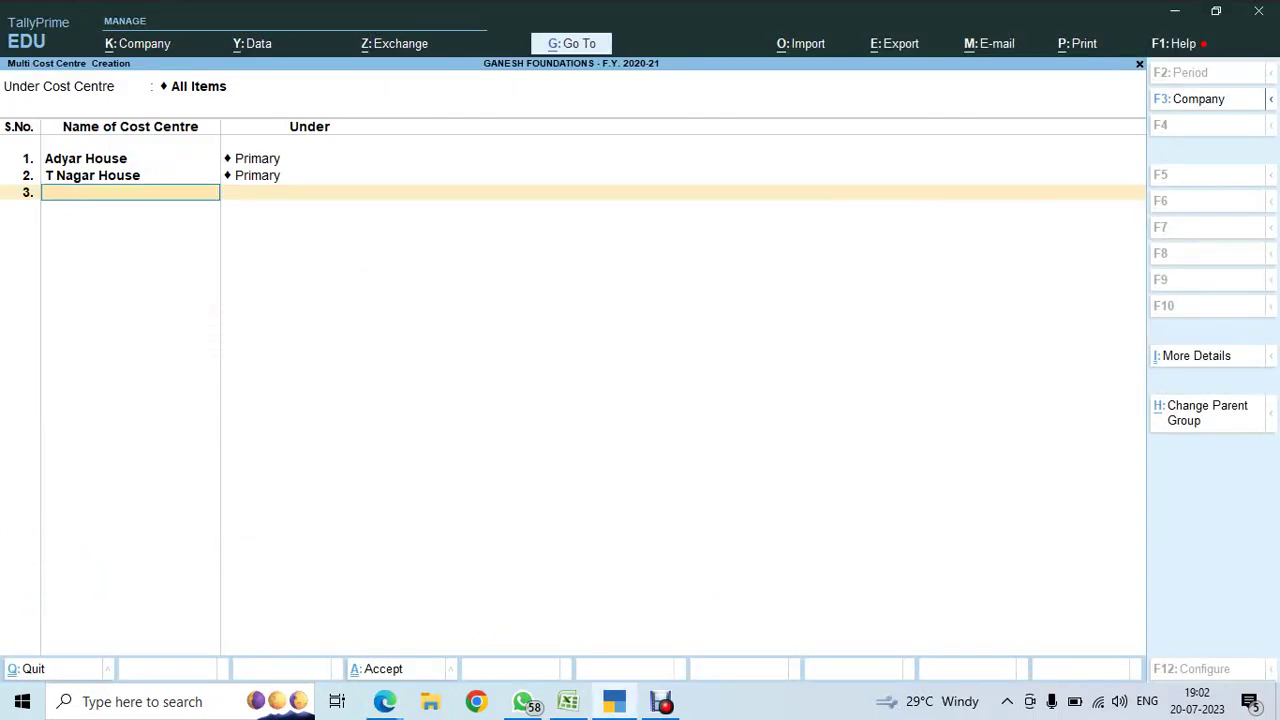
pyautogui.write('Ban')
pyautogui.write('ore Jn.')
pyautogui.press('BackSpace')
pyautogui.press('BackSpace')
pyautogui.press('BackSpace')
pyautogui.press('BackSpace')
pyautogui.write('House')
pyautogui.press('Return')
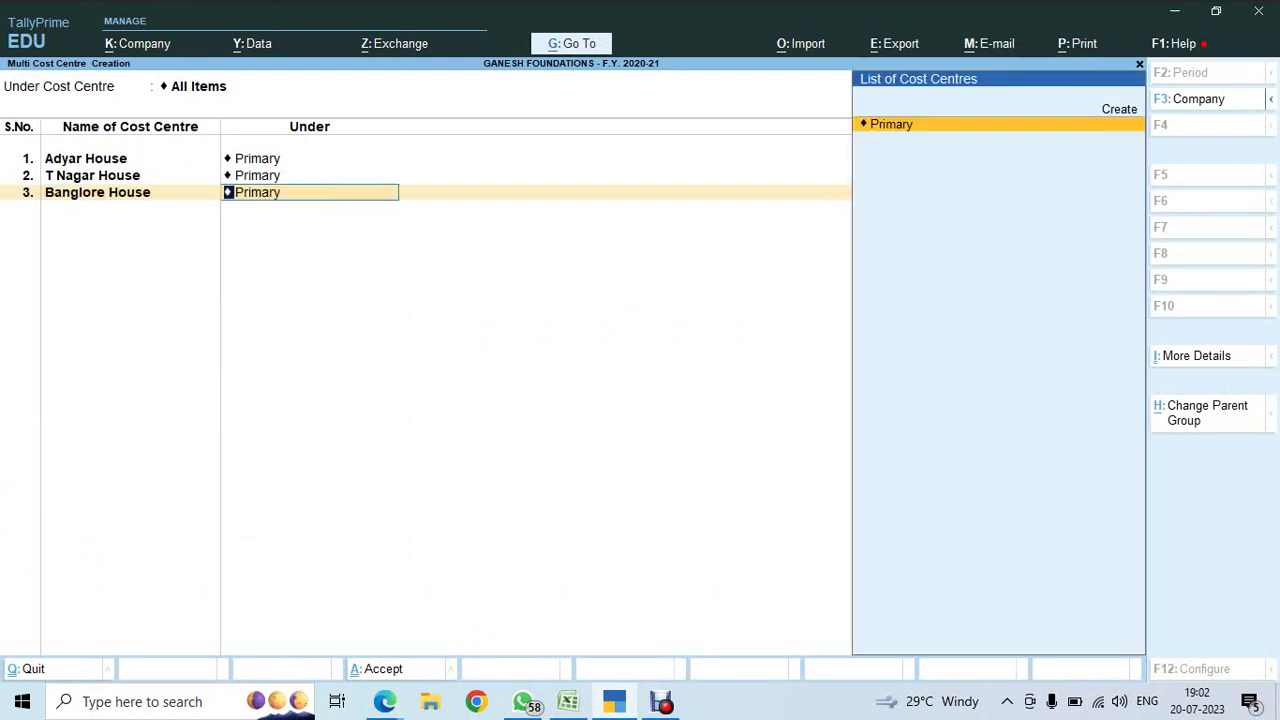
pyautogui.press('Return')
pyautogui.press('Return')
pyautogui.press('Return')
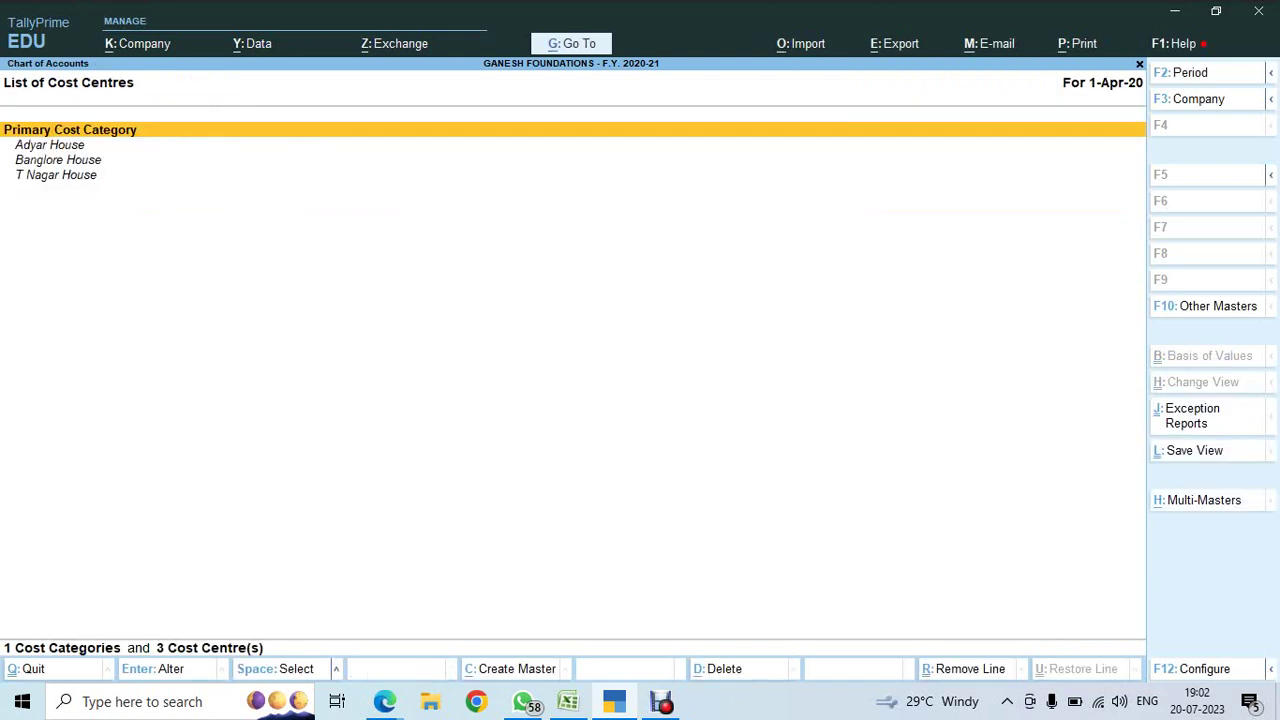
pyautogui.press('Escape')
pyautogui.press('Escape')
# - Begin a single 'Chenna' cost centre, then quit the form without saving it
pyautogui.press('Up')
pyautogui.press('Up')
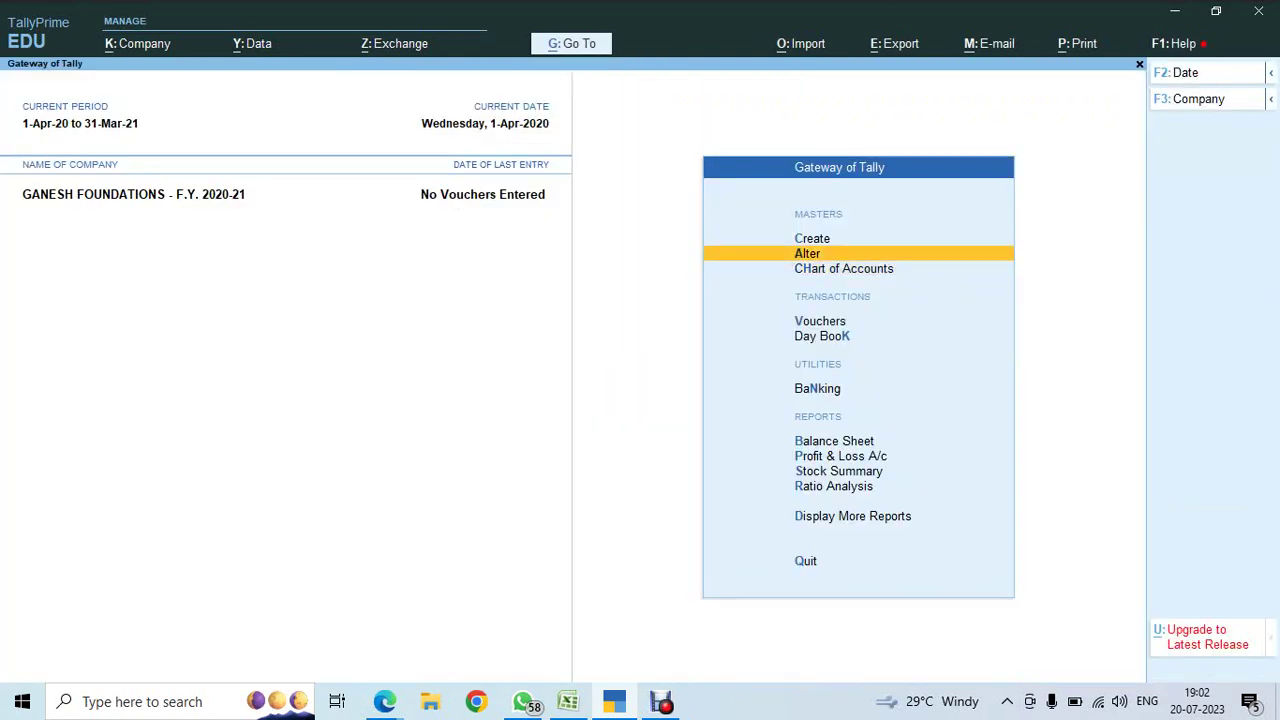
pyautogui.press('Return')
pyautogui.press('Down')
pyautogui.press('Down')
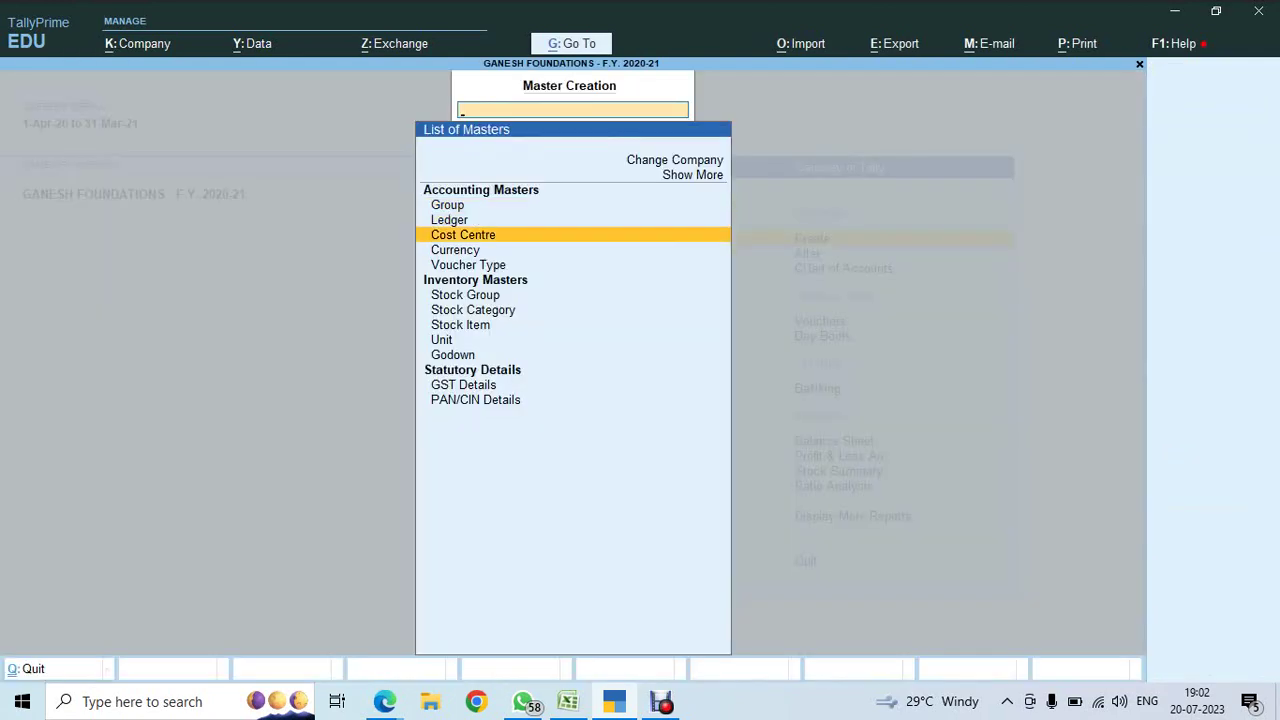
pyautogui.press('Return')
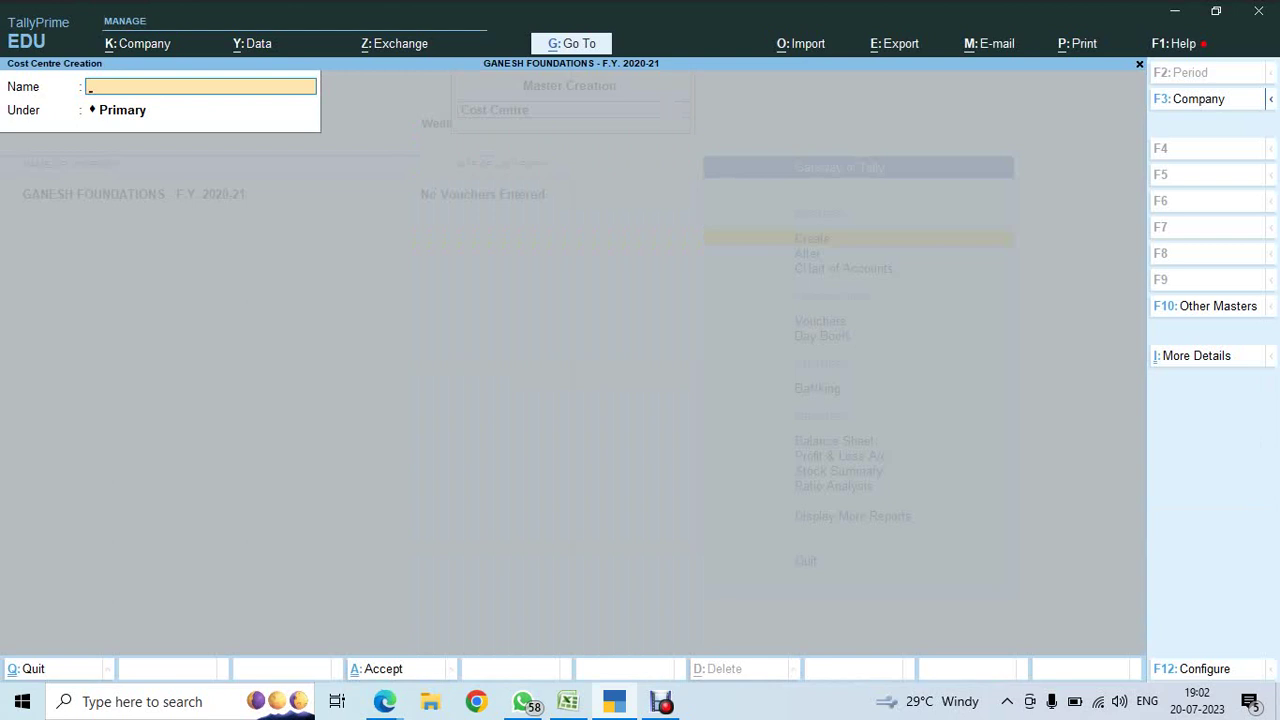
pyautogui.write('Chennai')
pyautogui.press('Return')
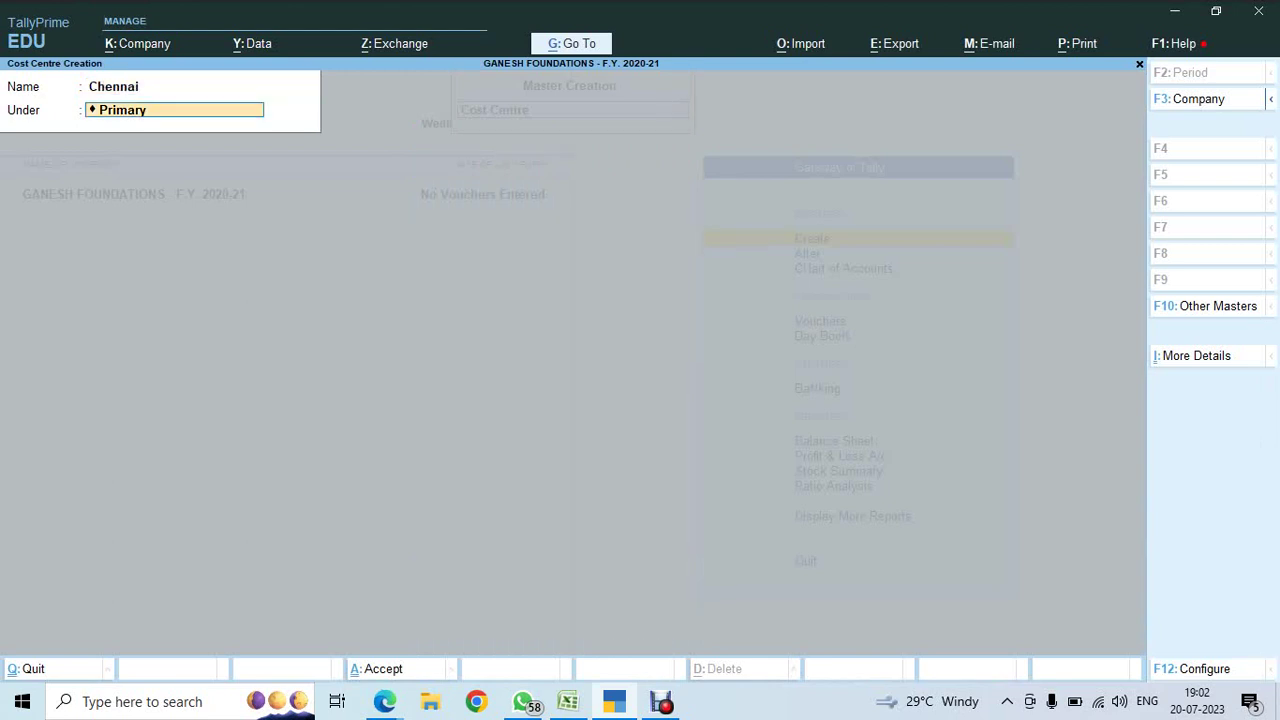
pyautogui.press('BackSpace')
pyautogui.press('Escape')
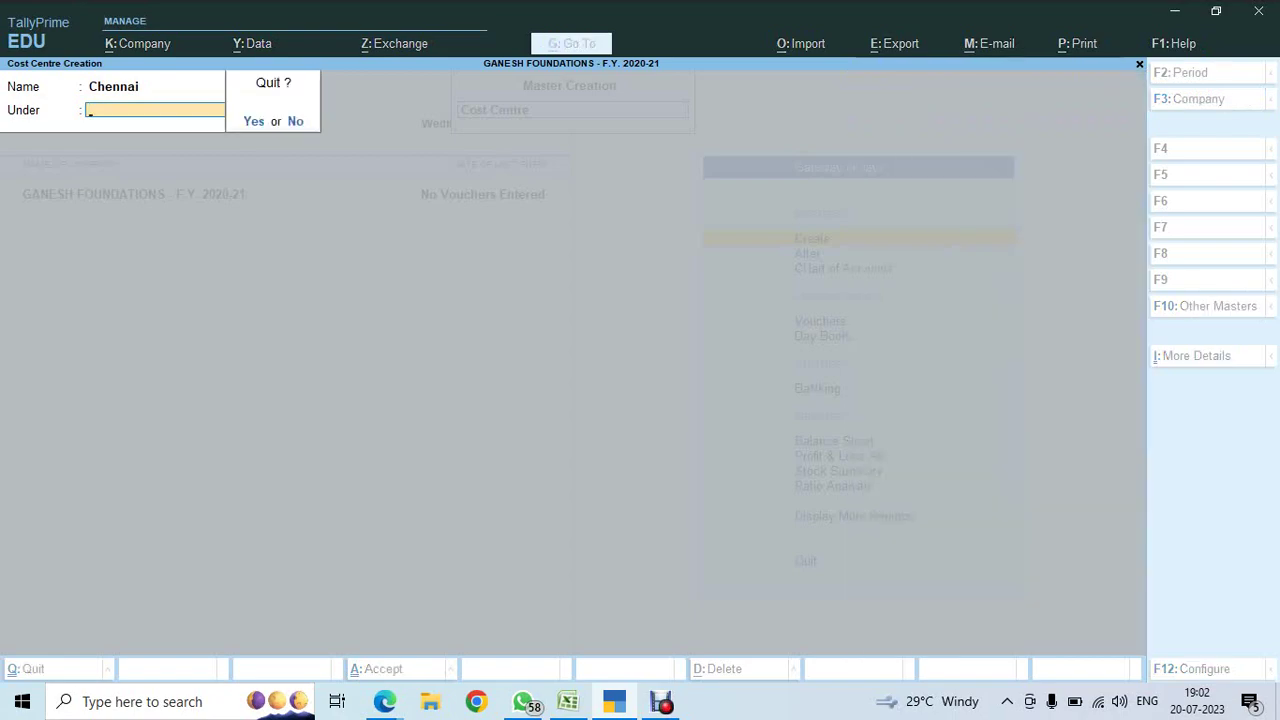
pyautogui.press('y')
pyautogui.hotkey('alt', 'Tab')
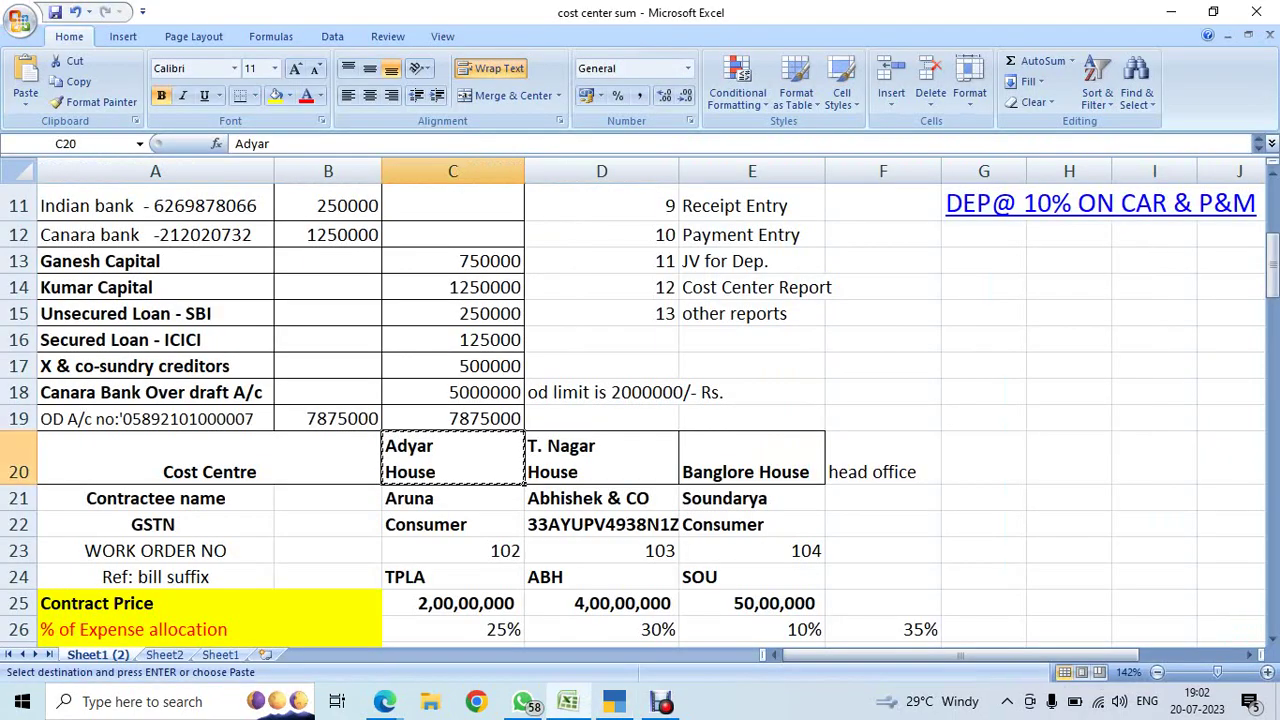
# - Enter ok in cell G7 for the Cost Center Create step
pyautogui.scroll(4, 640, 400)
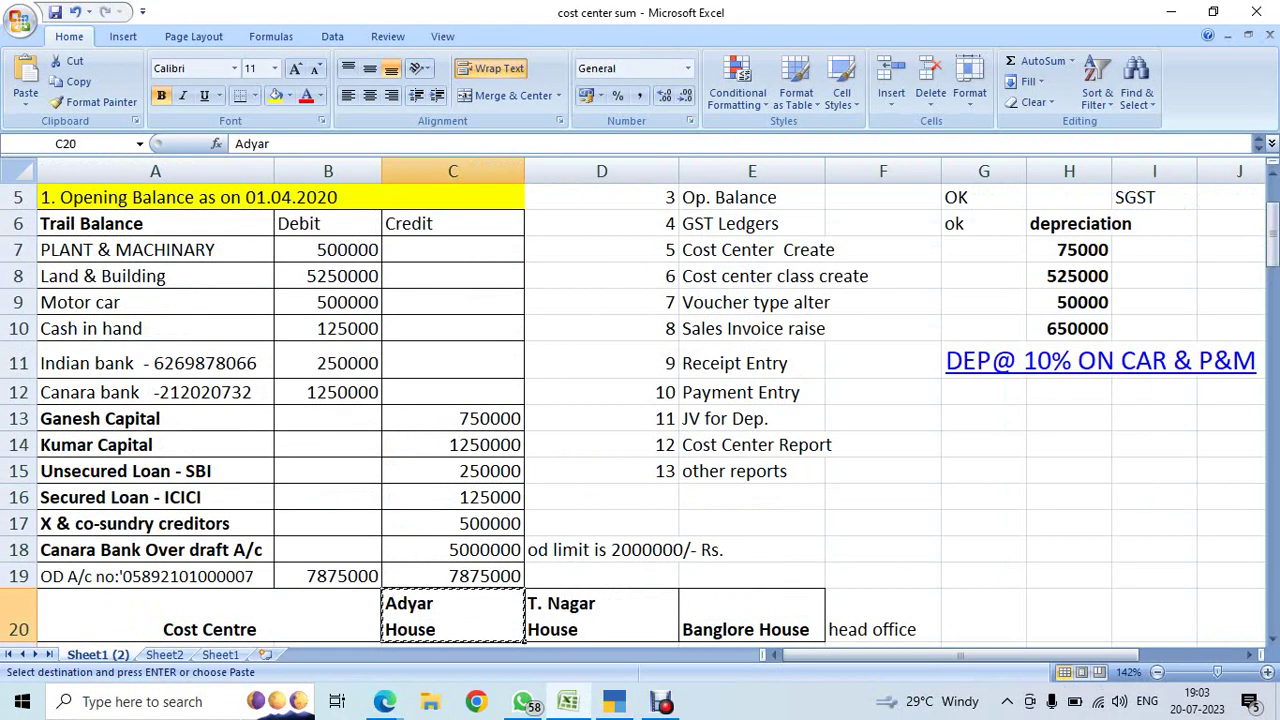
pyautogui.click(983, 354)
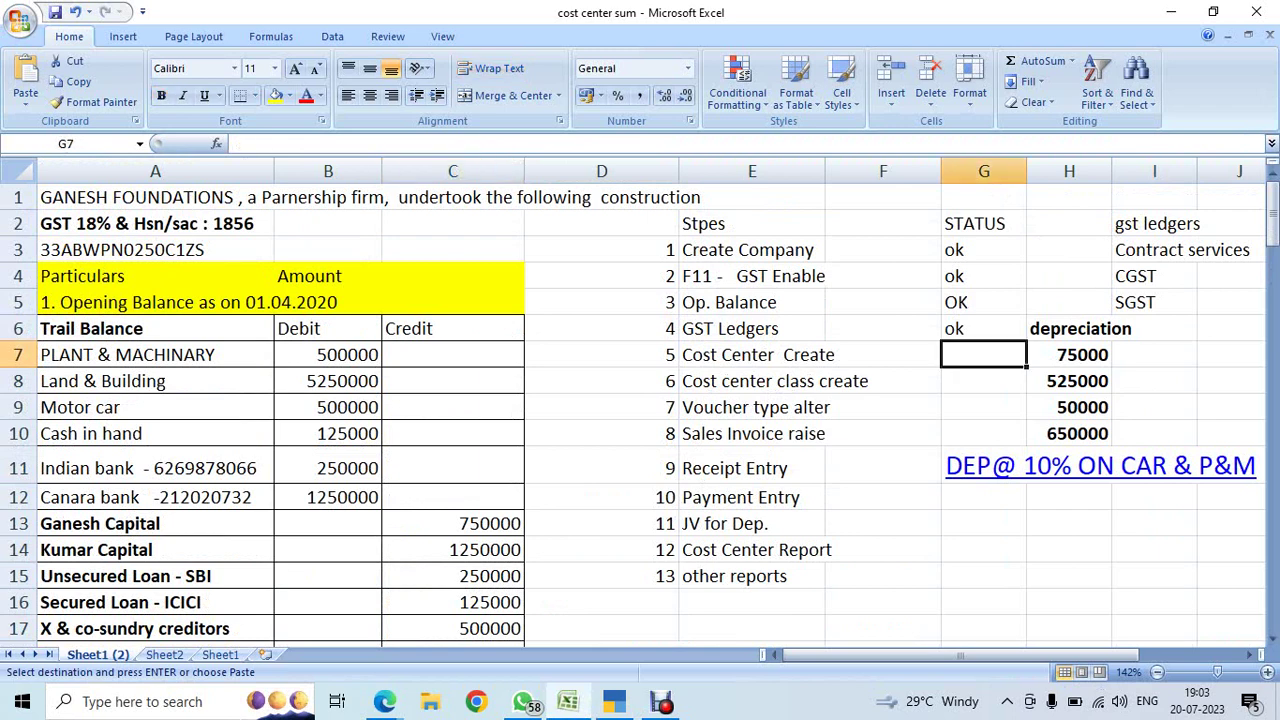
pyautogui.write('ok')
pyautogui.press('Return')
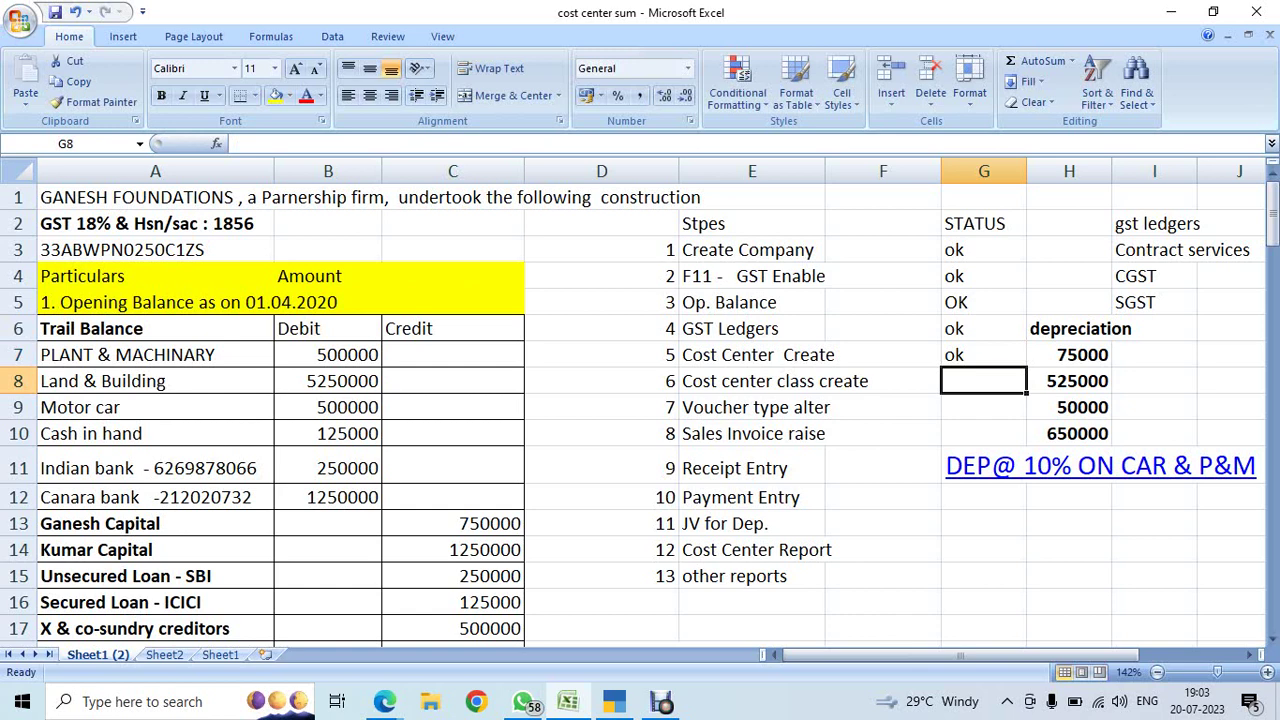
# - Review the Adyar House share and head office 35% expense allocation figures
pyautogui.scroll(-5, 640, 400)
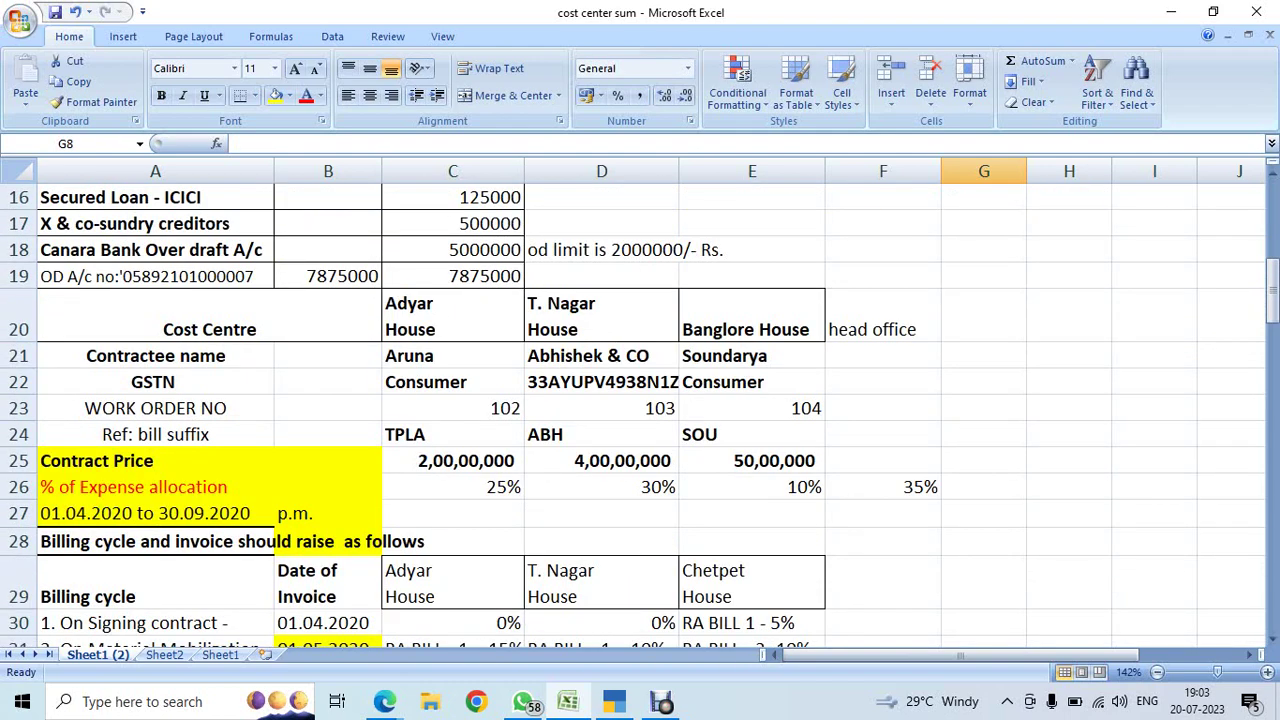
pyautogui.click(453, 487)
pyautogui.click(883, 487)
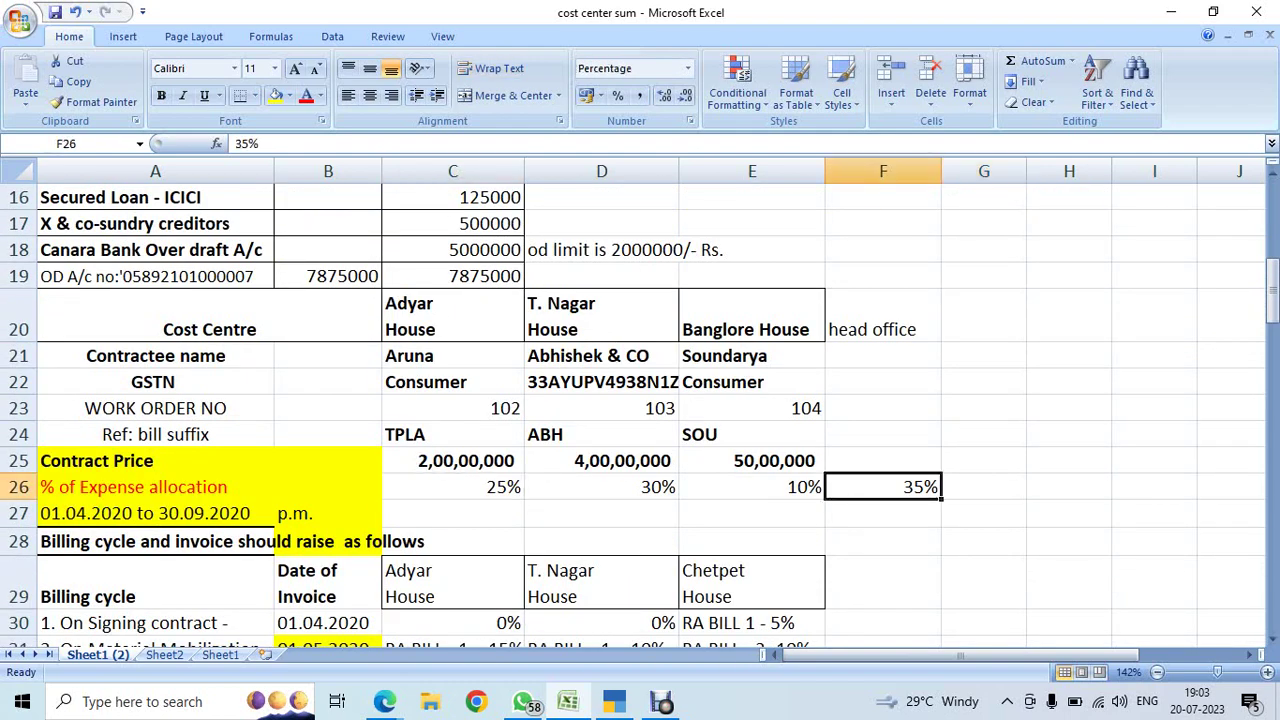
pyautogui.hotkey('alt', 'Tab')
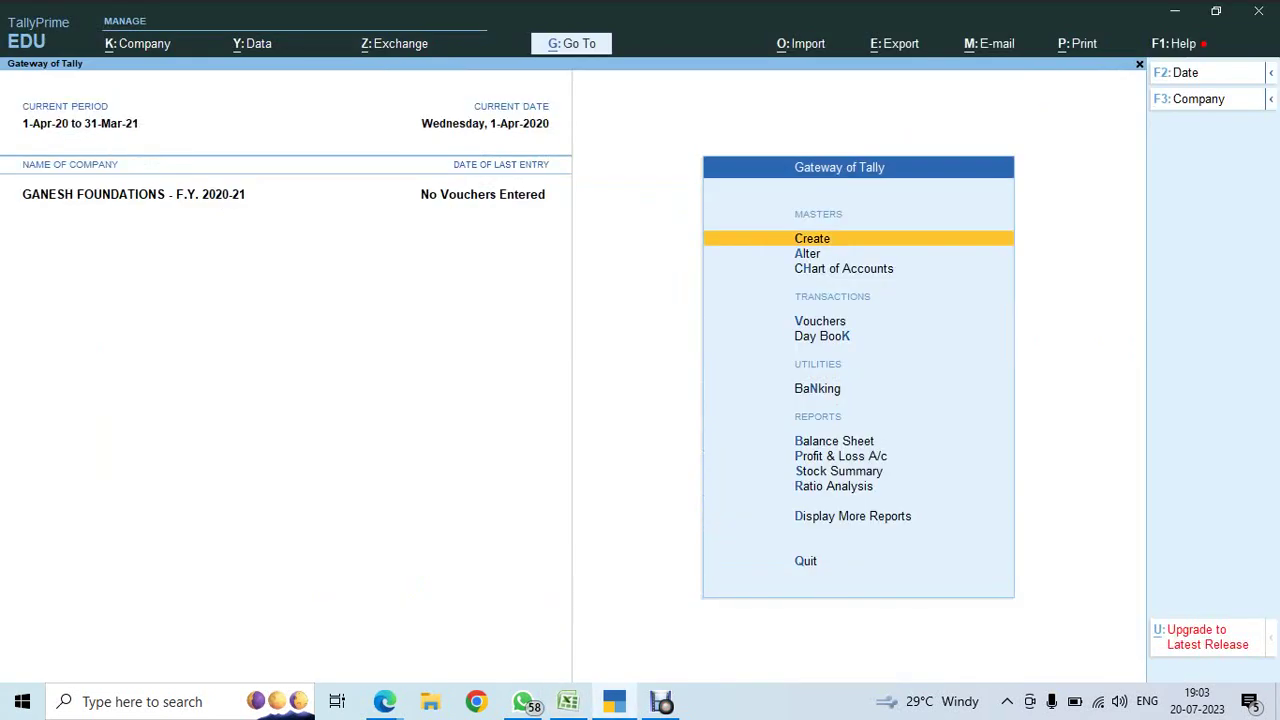
# - Create the 'Head Offoce' cost centre under Primary and leave the creation form
pyautogui.press('Return')
pyautogui.press('Down')
pyautogui.press('Down')
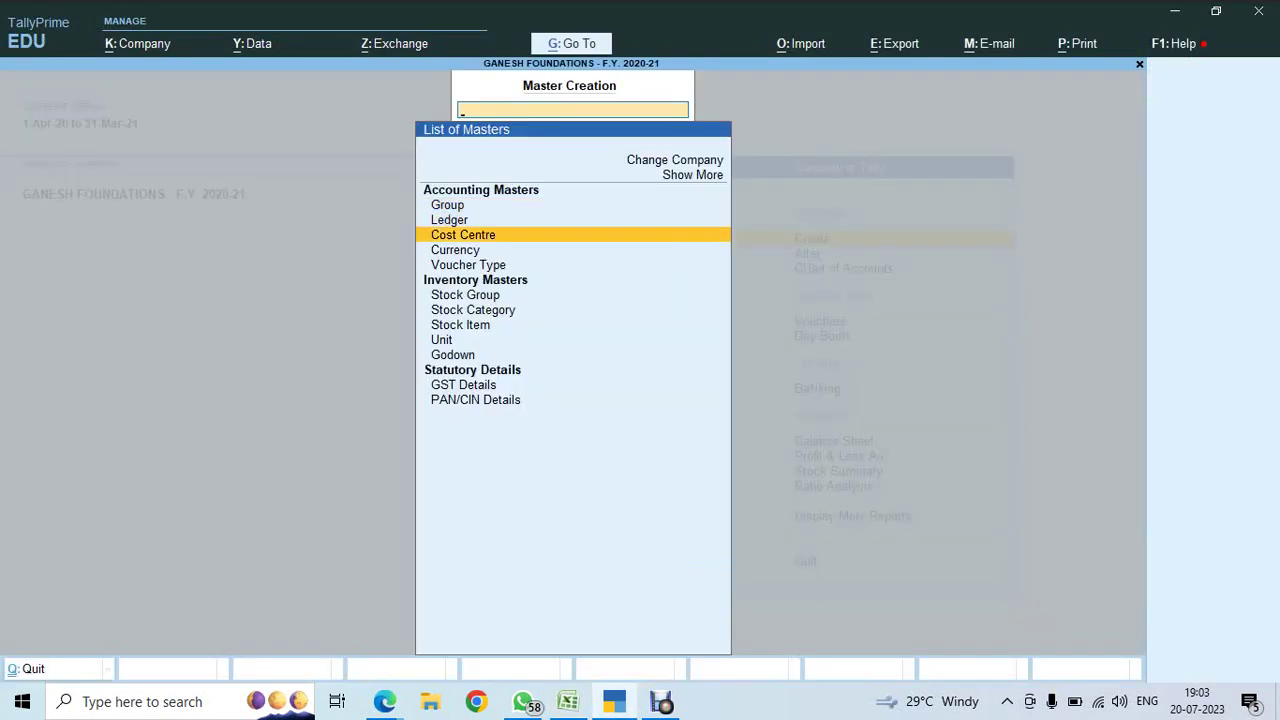
pyautogui.press('Return')
pyautogui.write('He')
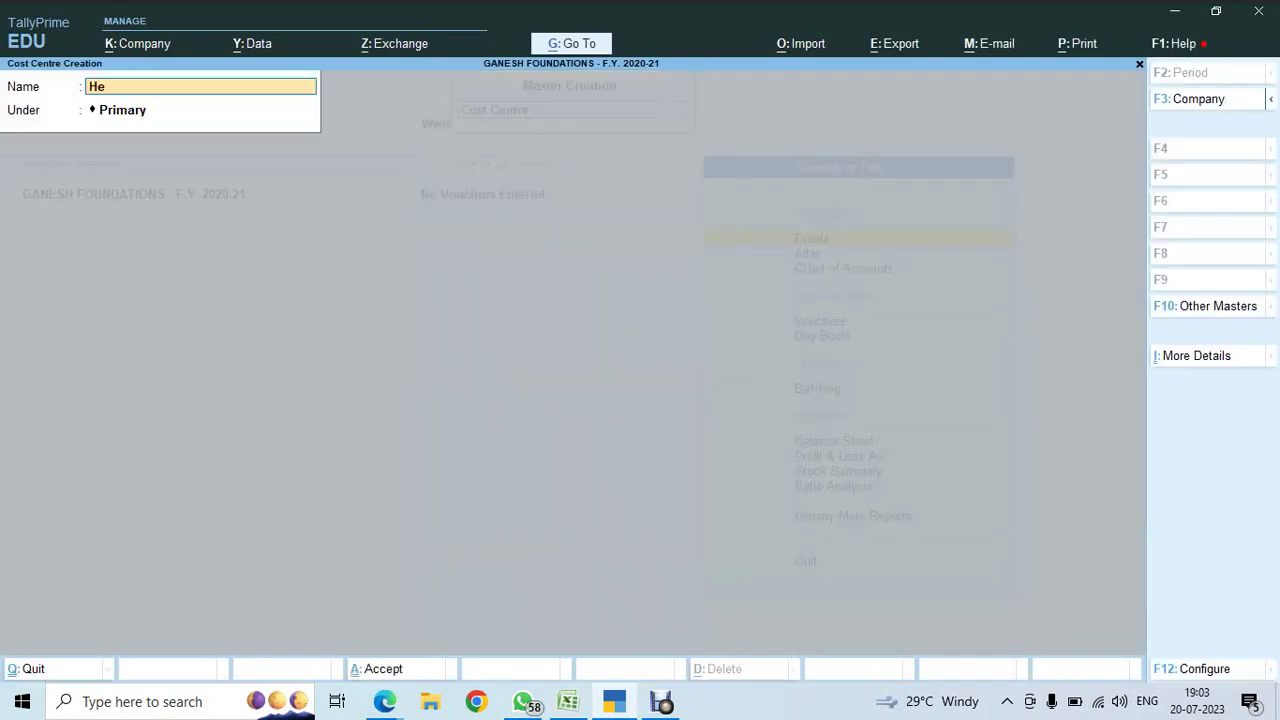
pyautogui.write('ad Offoce')
pyautogui.press('Return')
pyautogui.press('Return')
pyautogui.press('Return')
pyautogui.press('Escape')
pyautogui.press('Return')
pyautogui.hotkey('alt', 'Tab')
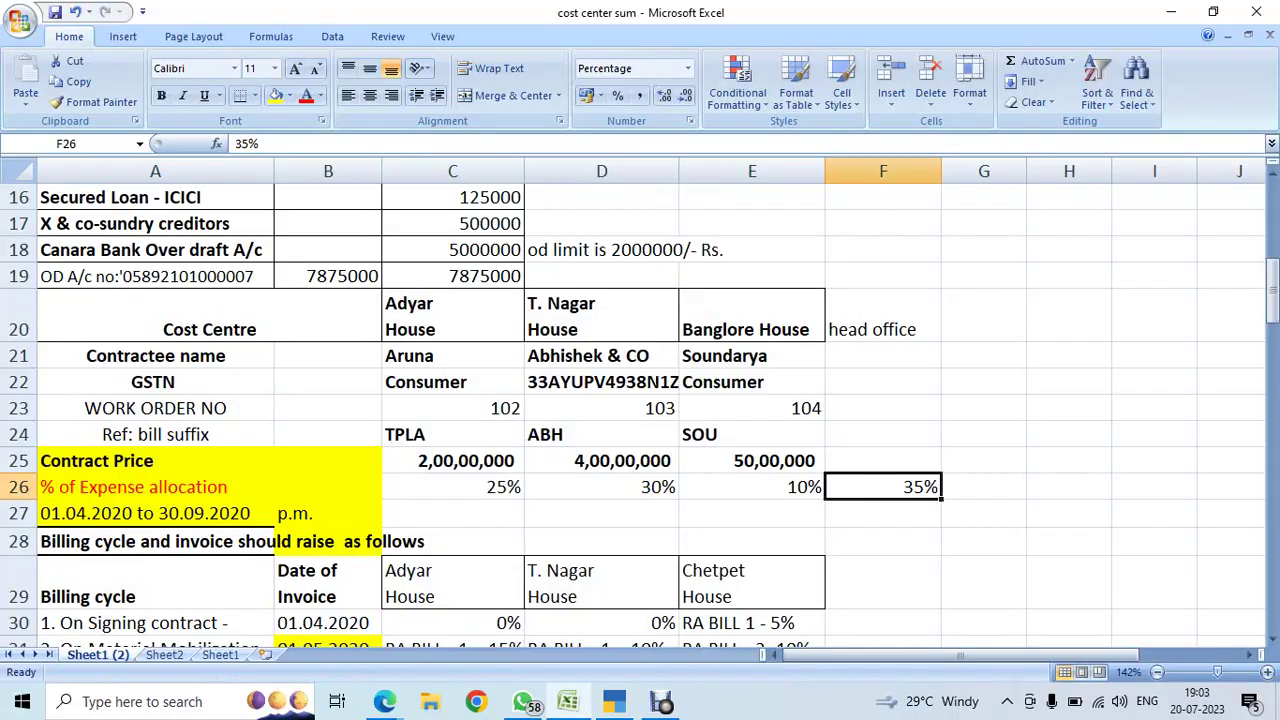
# - Read row 26's allocation shares of 25%, 30%, 10% and 35% across the cost centres
pyautogui.press('Left')
pyautogui.press('Left')
pyautogui.press('Left')
pyautogui.press('Left')
pyautogui.press('Left')
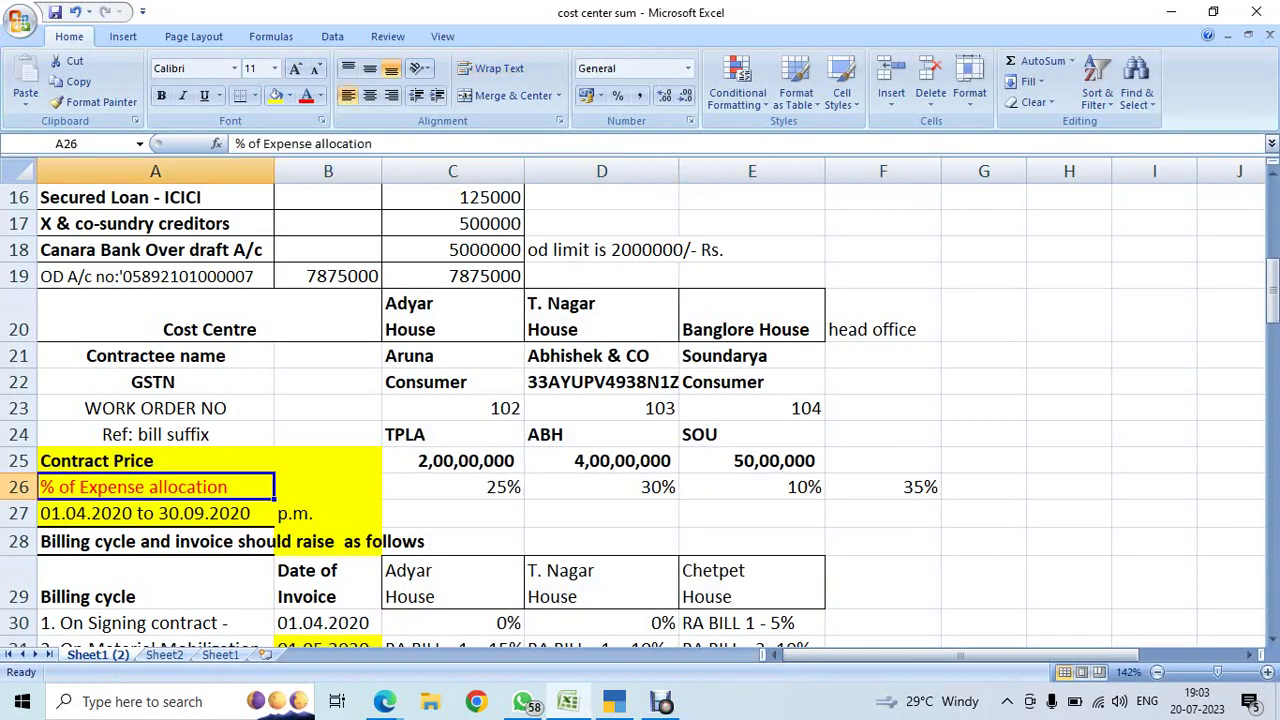
pyautogui.press('Right')
pyautogui.press('Right')
pyautogui.press('Right')
pyautogui.press('Right')
pyautogui.press('Right')
pyautogui.press('Right')
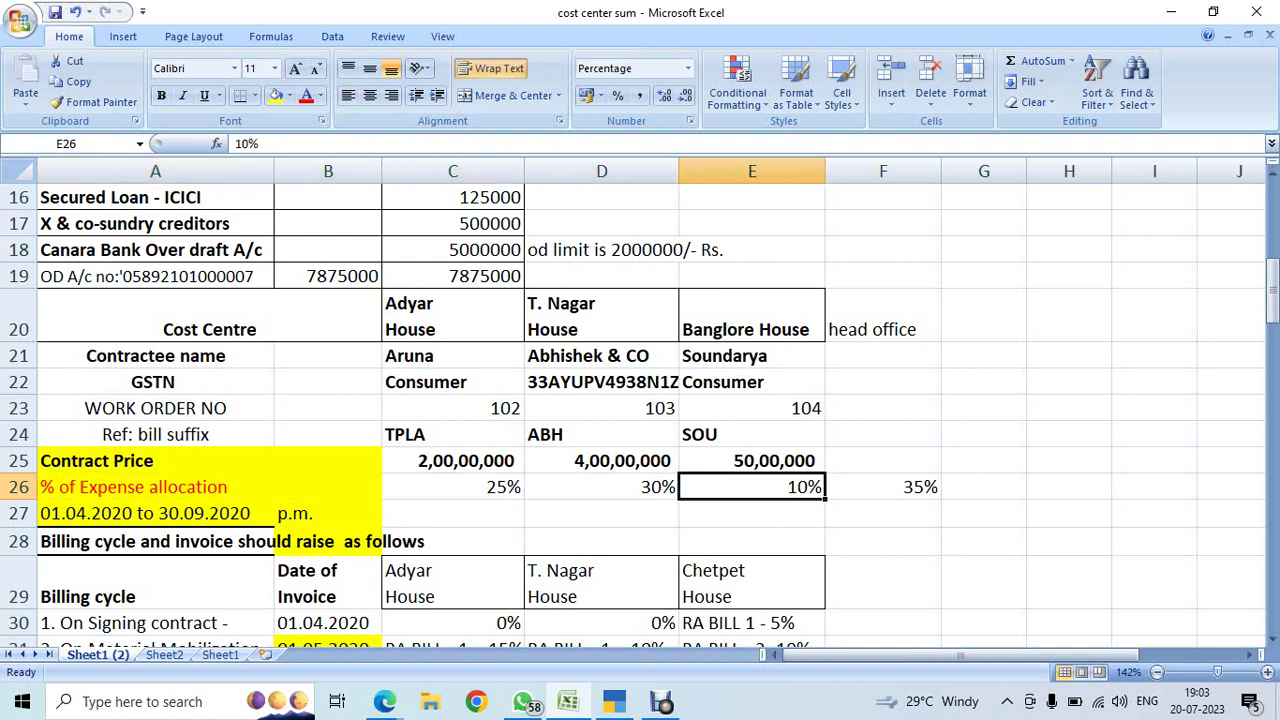
pyautogui.press('Left')
pyautogui.press('Left')
pyautogui.press('Left')
pyautogui.press('Left')
pyautogui.press('Right')
pyautogui.press('Right')
pyautogui.press('Right')
pyautogui.press('Right')
pyautogui.press('Left')
pyautogui.press('Left')
pyautogui.press('Left')
pyautogui.press('Left')
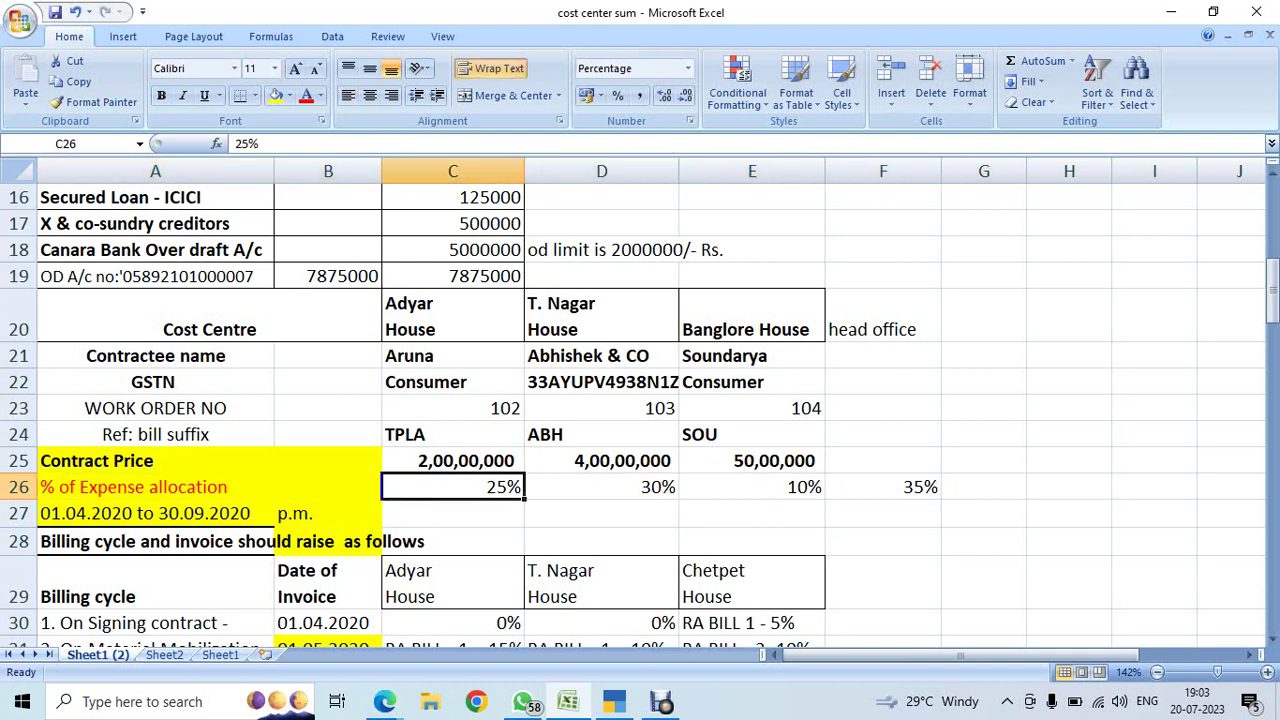
pyautogui.hotkey('alt', 'Tab')
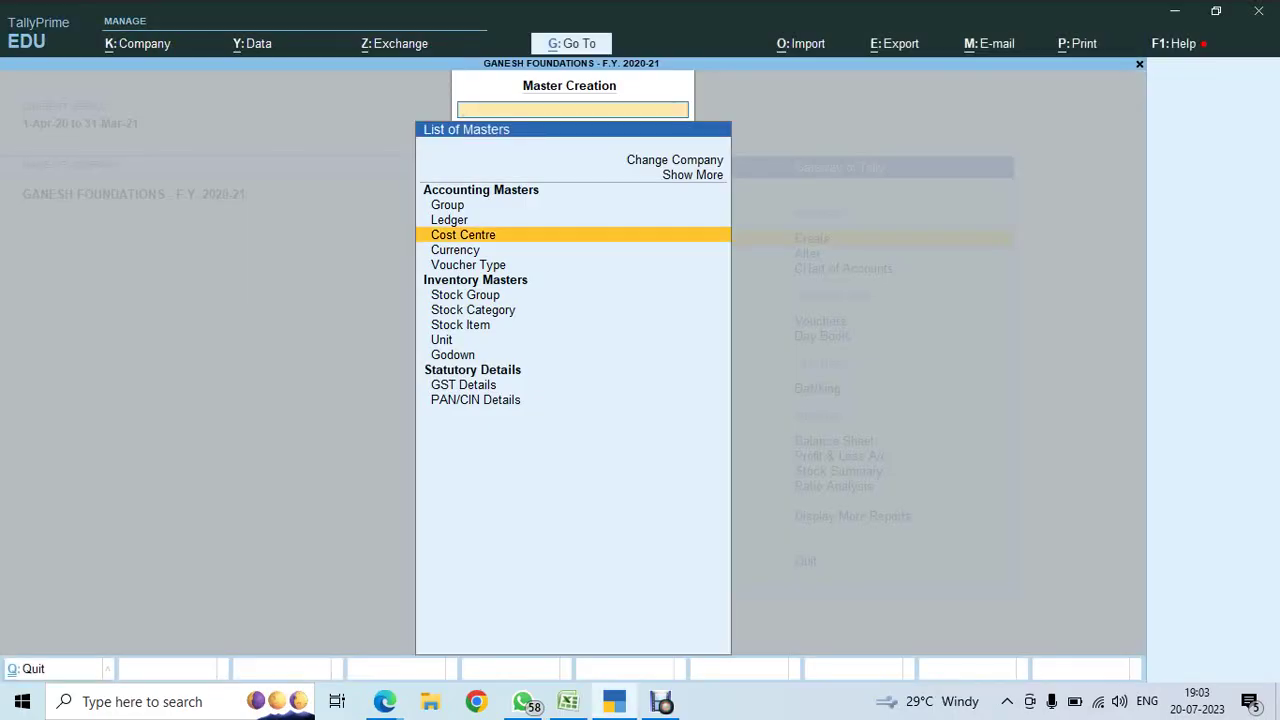
# - Show all master types and open the Cost Centre Class creation screen
pyautogui.press('Up')
pyautogui.press('Down')
pyautogui.press('Down')
pyautogui.press('Down')
pyautogui.press('Up')
pyautogui.press('Up')
pyautogui.press('Up')
pyautogui.press('Up')
pyautogui.press('Up')
pyautogui.press('Return')
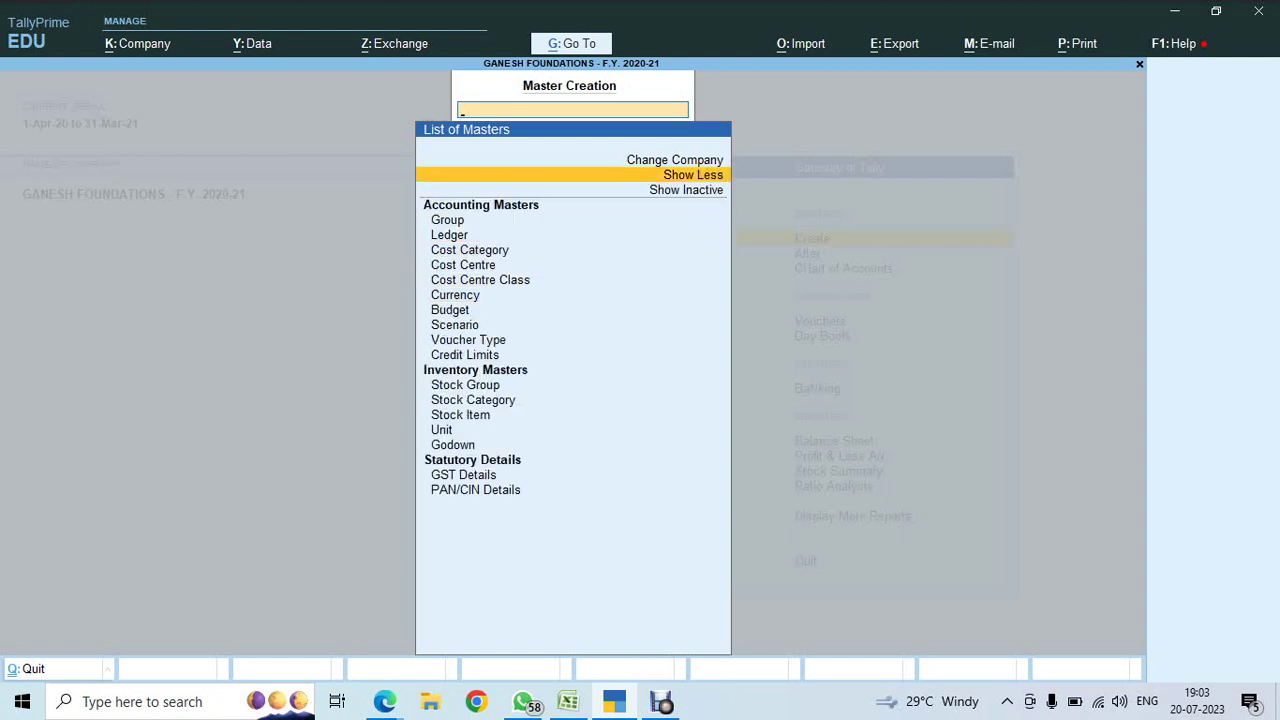
pyautogui.press('Down')
pyautogui.press('Down')
pyautogui.press('Down')
pyautogui.press('Down')
pyautogui.press('Down')
pyautogui.press('Down')
pyautogui.press('Down')
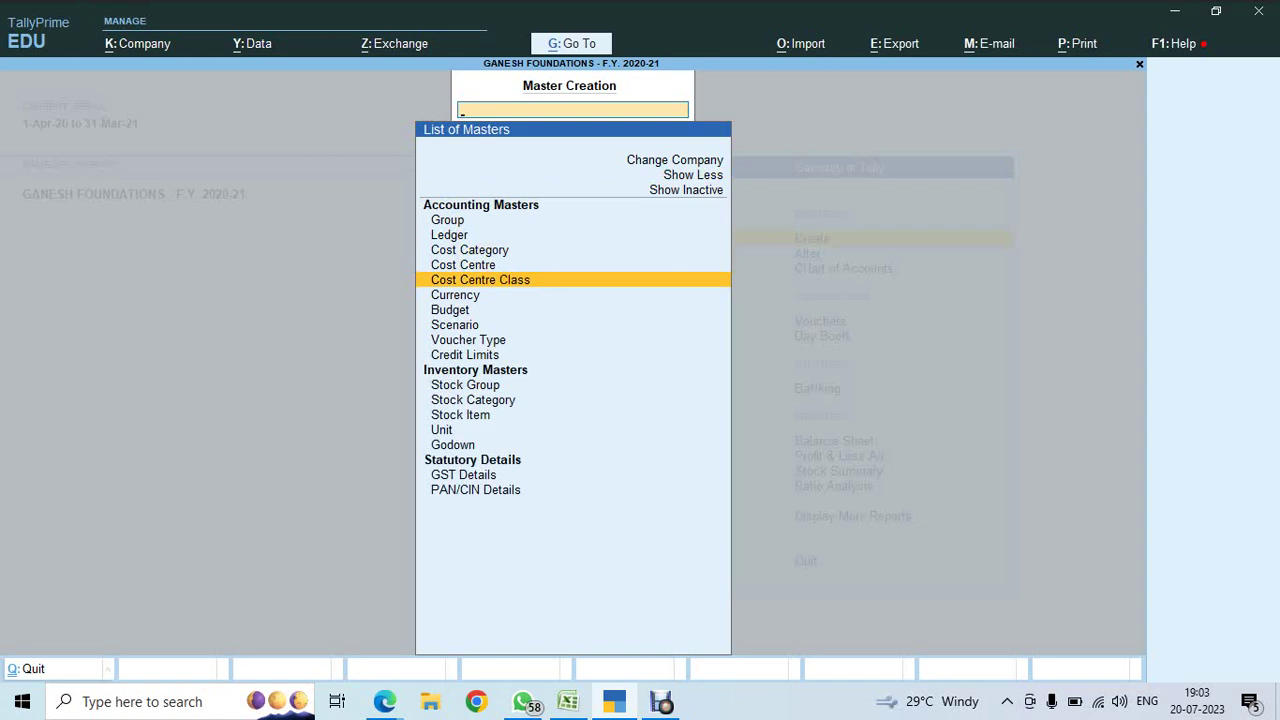
pyautogui.hotkey('alt', 'Tab')
pyautogui.hotkey('alt', 'Tab')
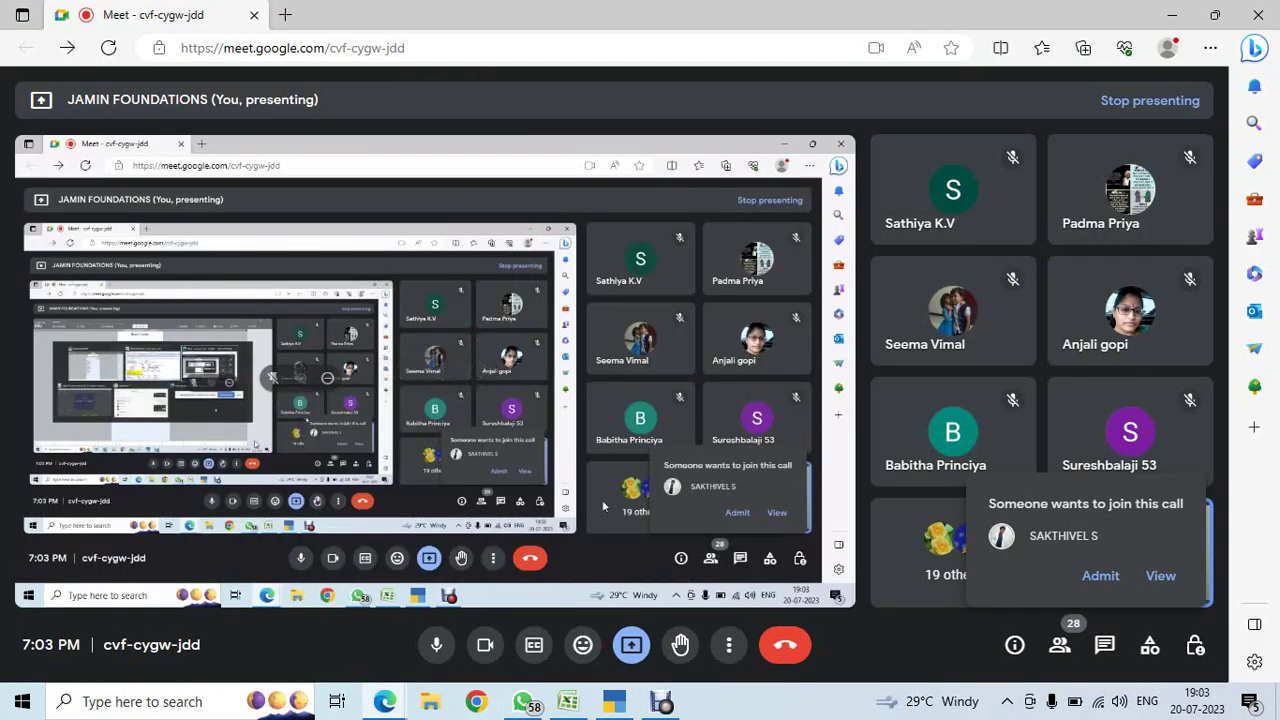
pyautogui.click(1100, 575)
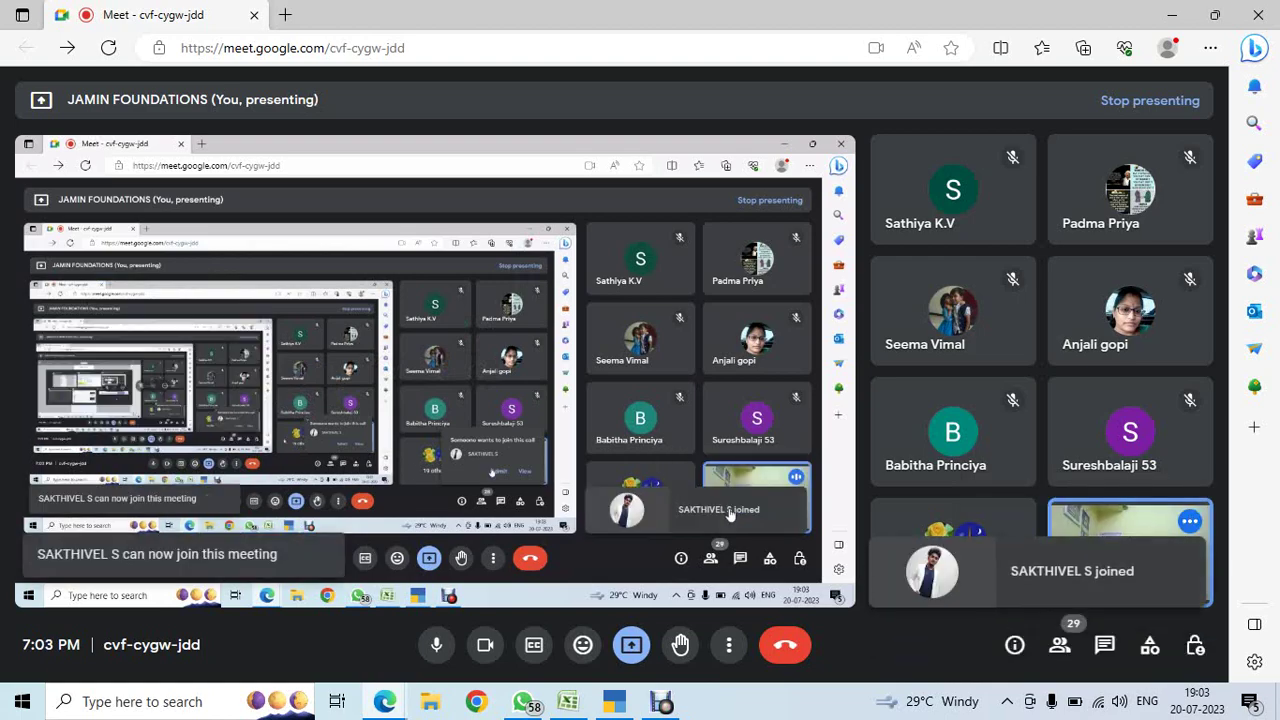
pyautogui.hotkey('alt', 'Tab')
pyautogui.press('Return')
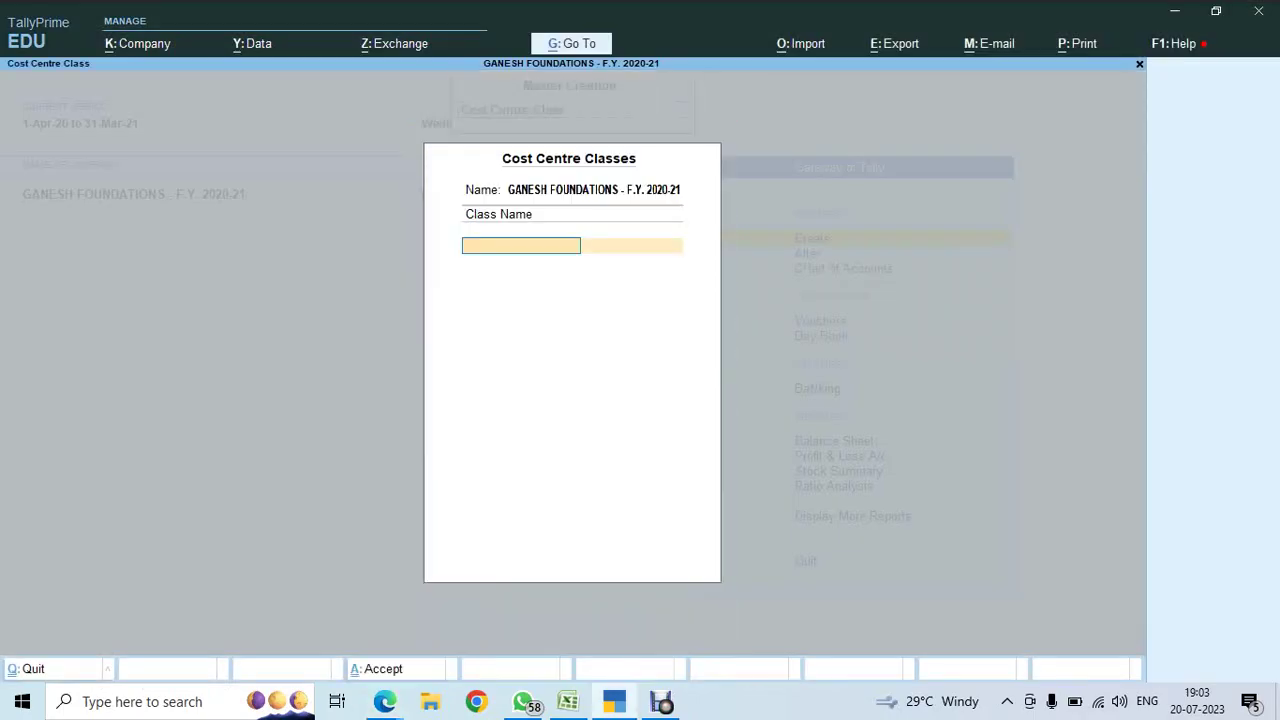
# - Name the new cost centre class 'Expense Class', checking the 30% T Nagar share in Excel
pyautogui.write('Expense cost')
pyautogui.press('BackSpace')
pyautogui.press('BackSpace')
pyautogui.press('BackSpace')
pyautogui.press('BackSpace')
pyautogui.write('Class')
pyautogui.press('Return')
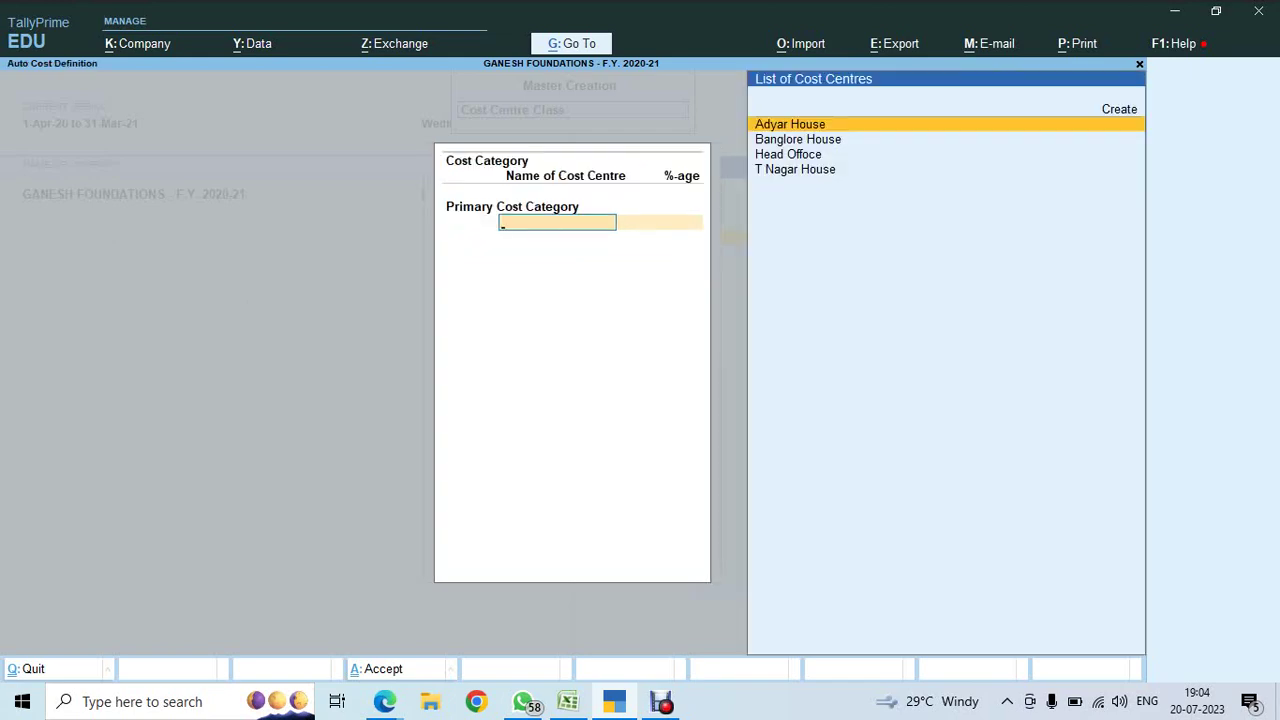
pyautogui.hotkey('alt', 'Tab')
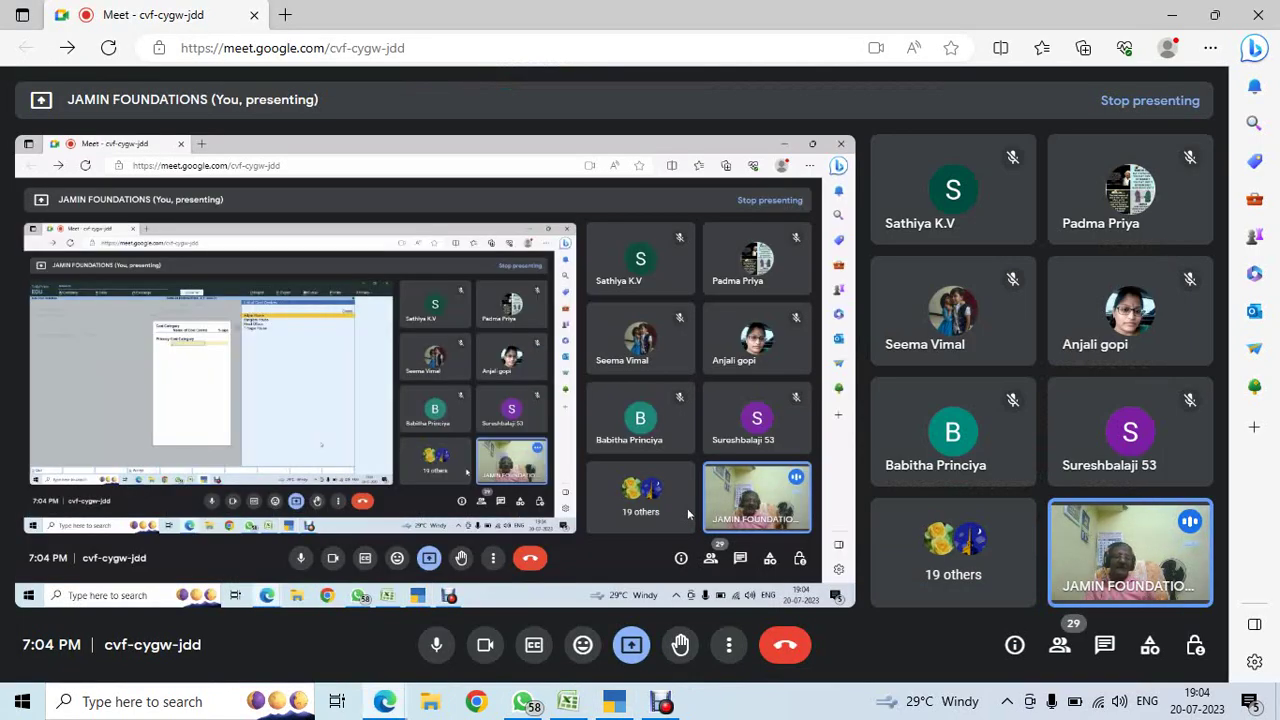
pyautogui.hotkey('alt', 'Tab')
pyautogui.hotkey('alt', 'Tab')
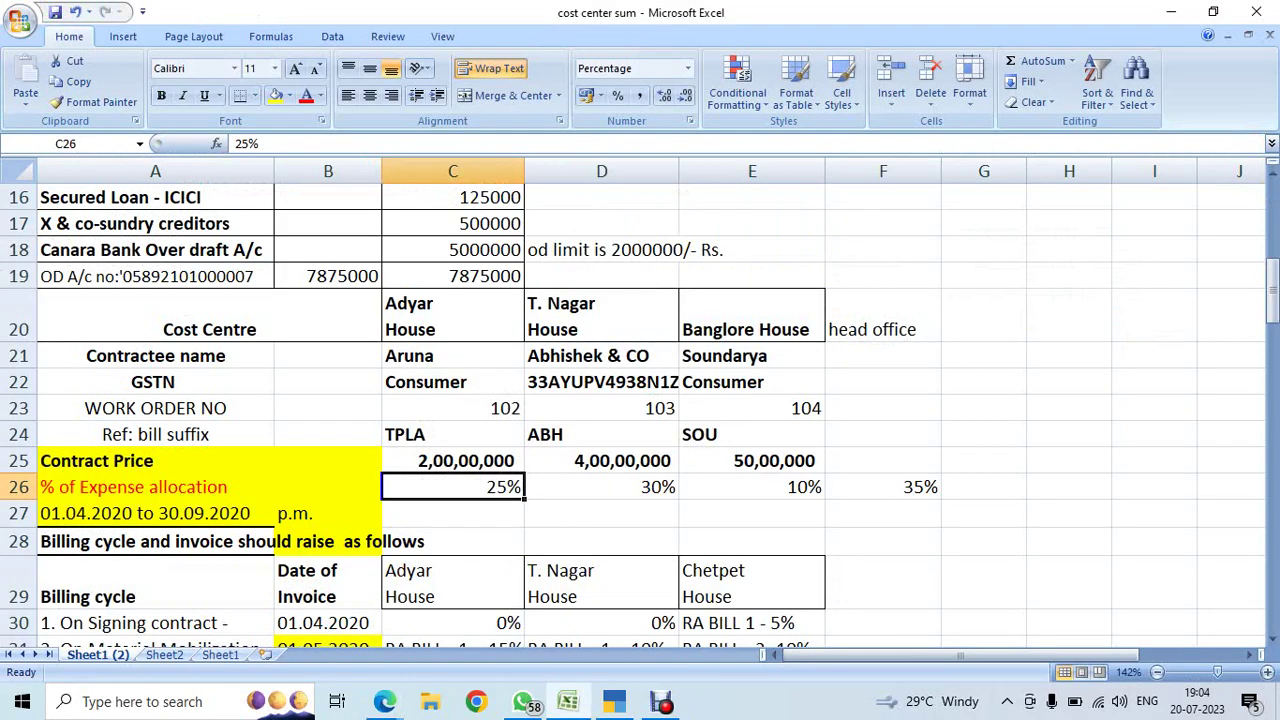
pyautogui.click(601, 487)
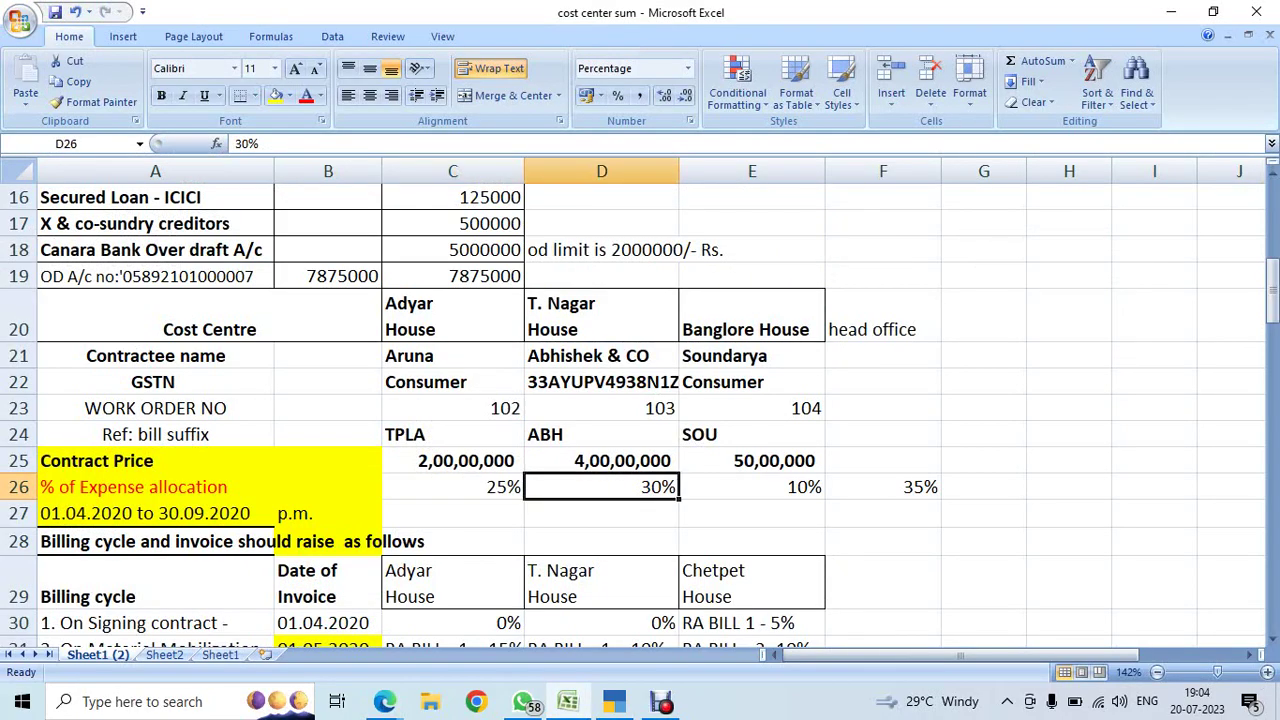
pyautogui.hotkey('alt', 'Tab')
pyautogui.hotkey('alt', 'Tab')
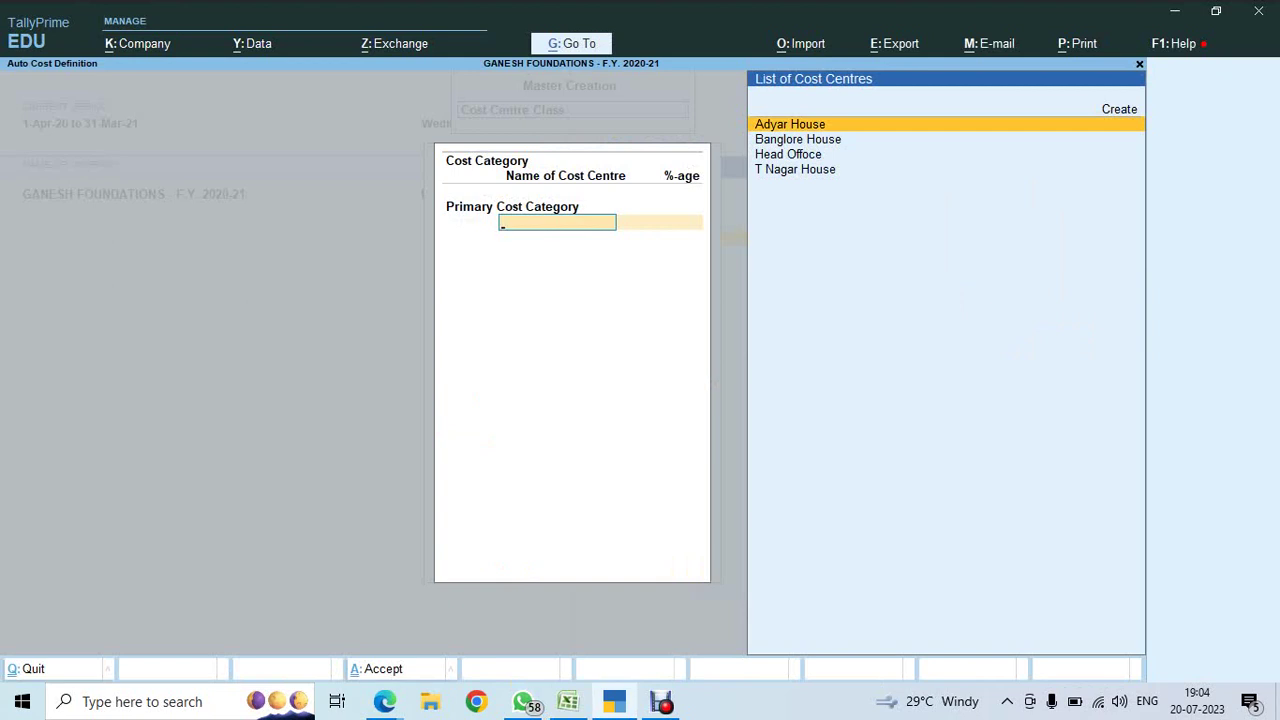
# - Allocate 25% to Adyar House and 30% to T Nagar House
pyautogui.press('Return')
pyautogui.write('25')
pyautogui.press('Return')
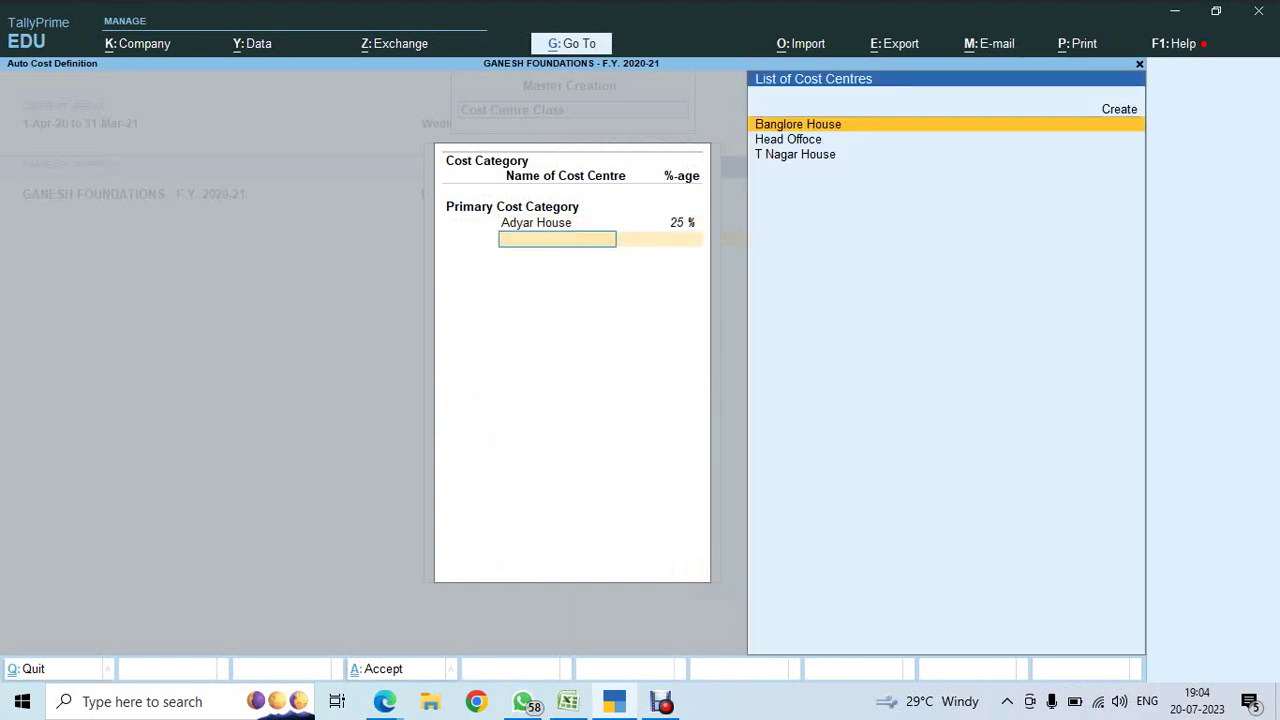
pyautogui.press('Down')
pyautogui.press('Down')
pyautogui.press('Return')
pyautogui.write('30')
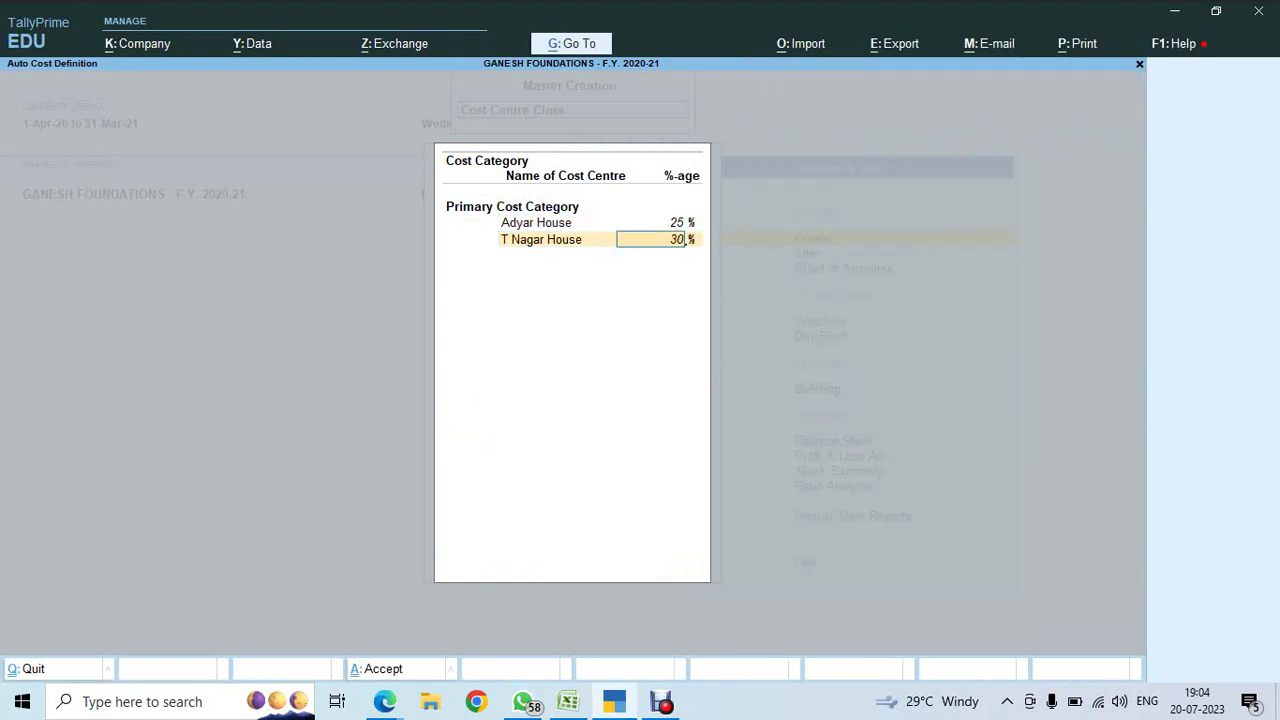
pyautogui.press('Return')
pyautogui.press('Return')
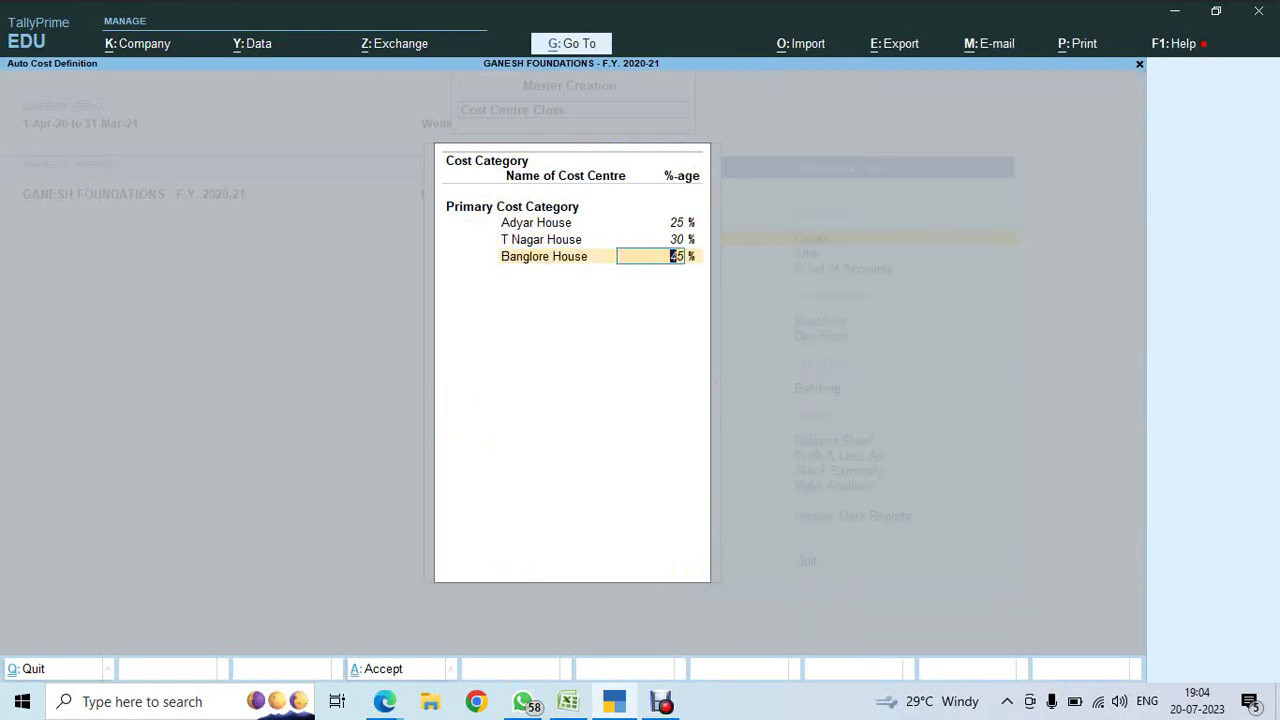
# - Allocate 10% to Banglore House and the remaining 35% to head office, then save the class
pyautogui.hotkey('alt', 'Tab')
pyautogui.click(752, 487)
pyautogui.hotkey('alt', 'Tab')
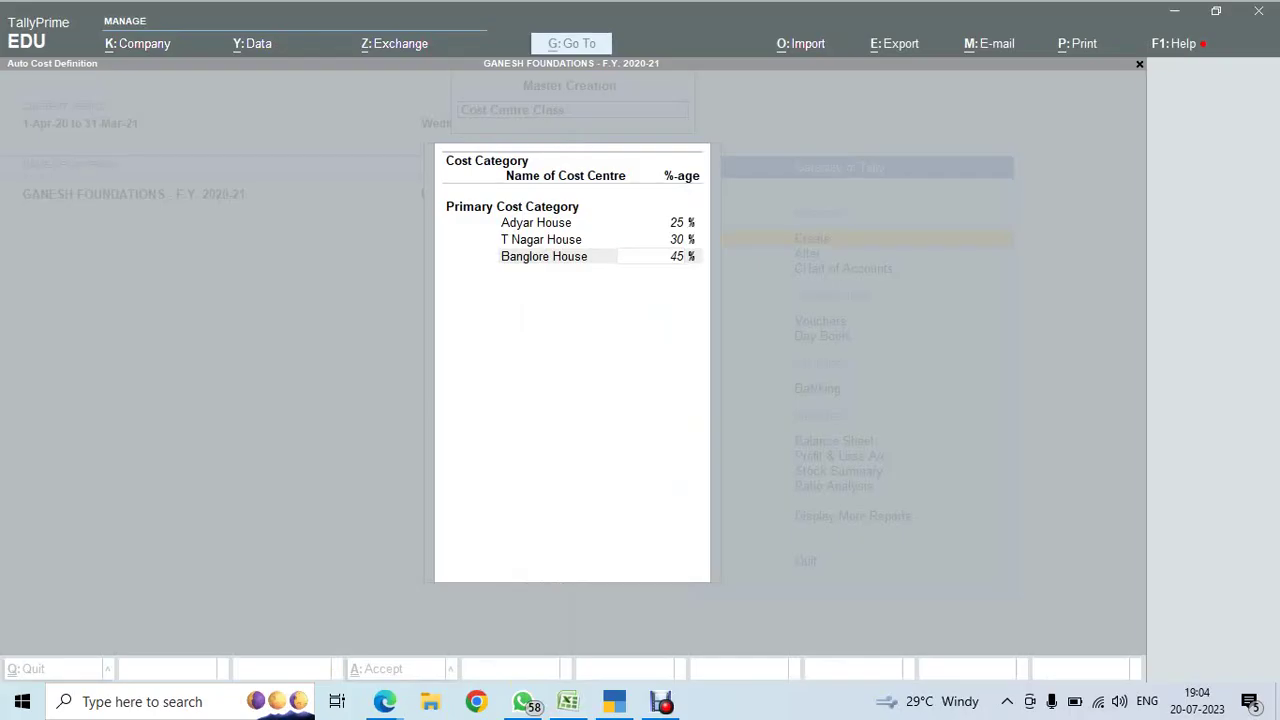
pyautogui.write('10')
pyautogui.press('Return')
pyautogui.press('Return')
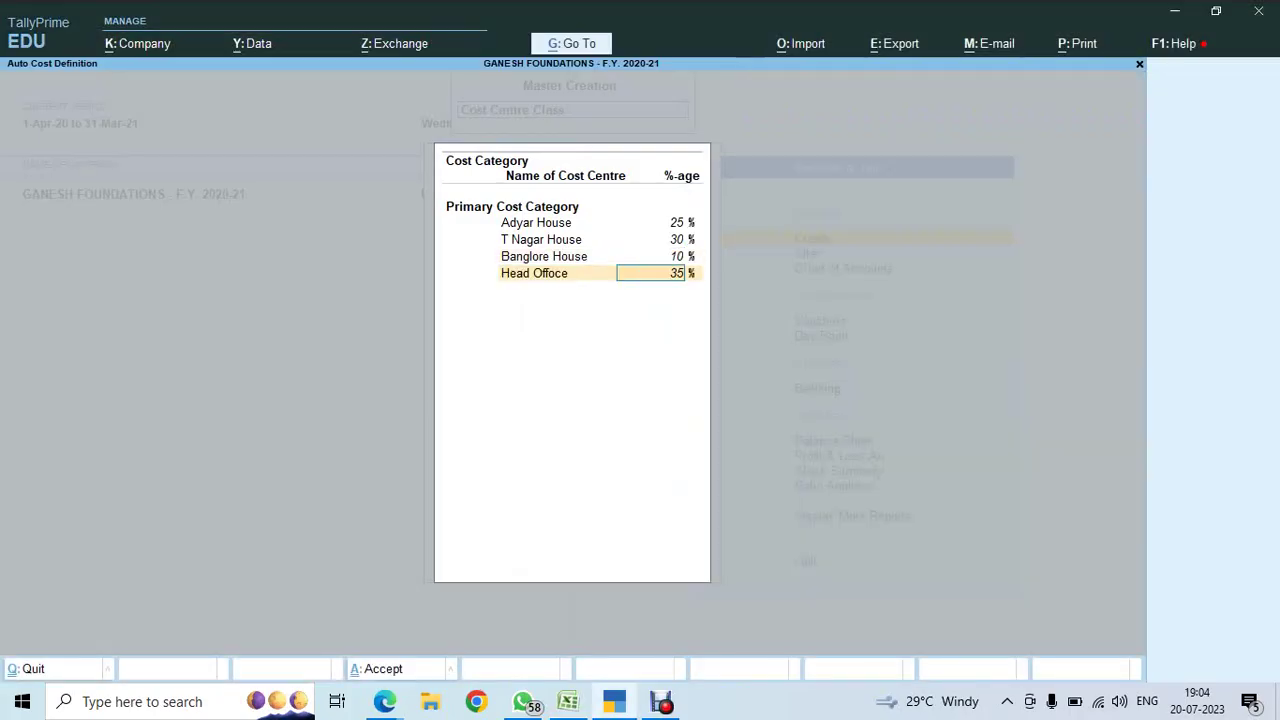
pyautogui.press('Return')
pyautogui.hotkey('ctrl', 'a')
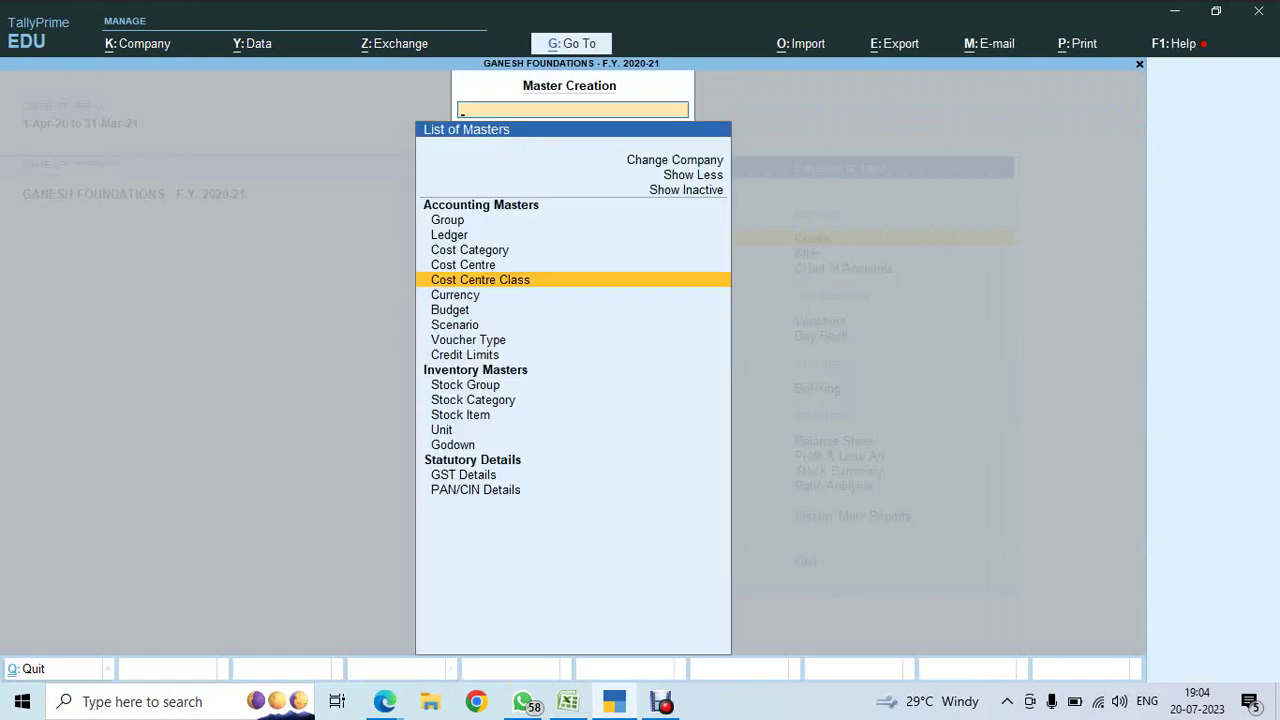
pyautogui.press('Return')
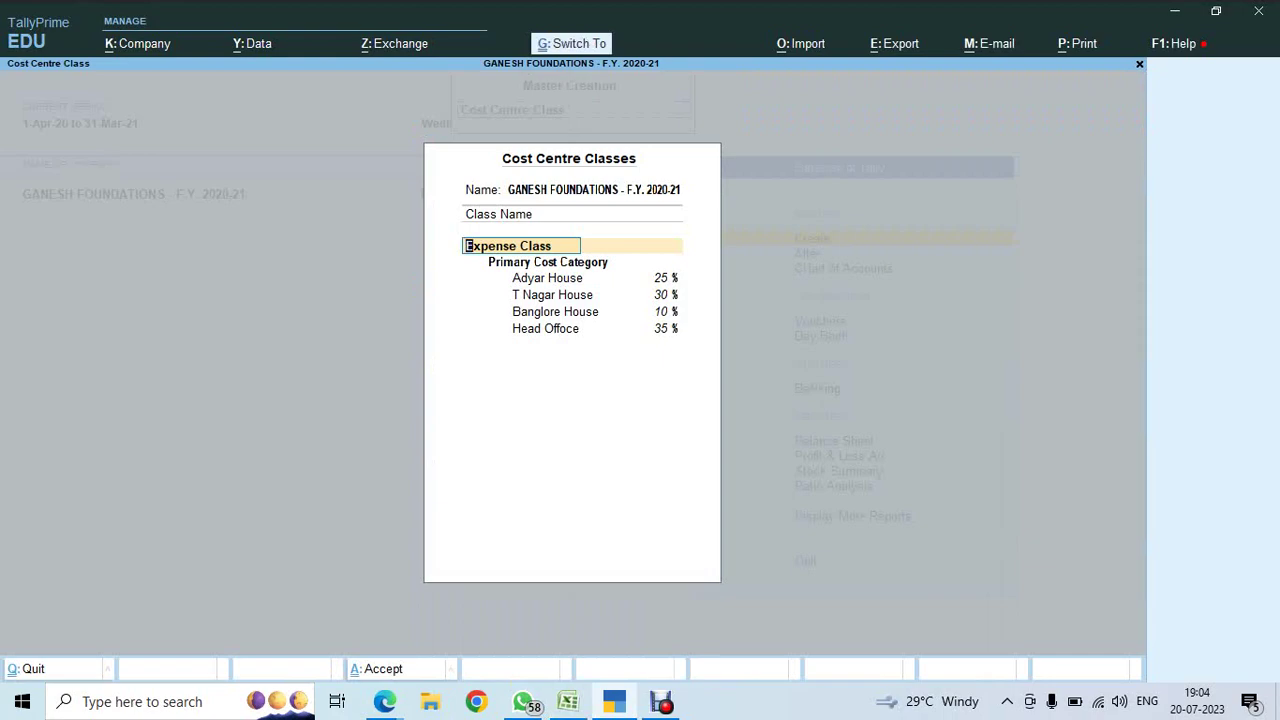
pyautogui.hotkey('ctrl', 'a')
pyautogui.hotkey('alt', 'Tab')
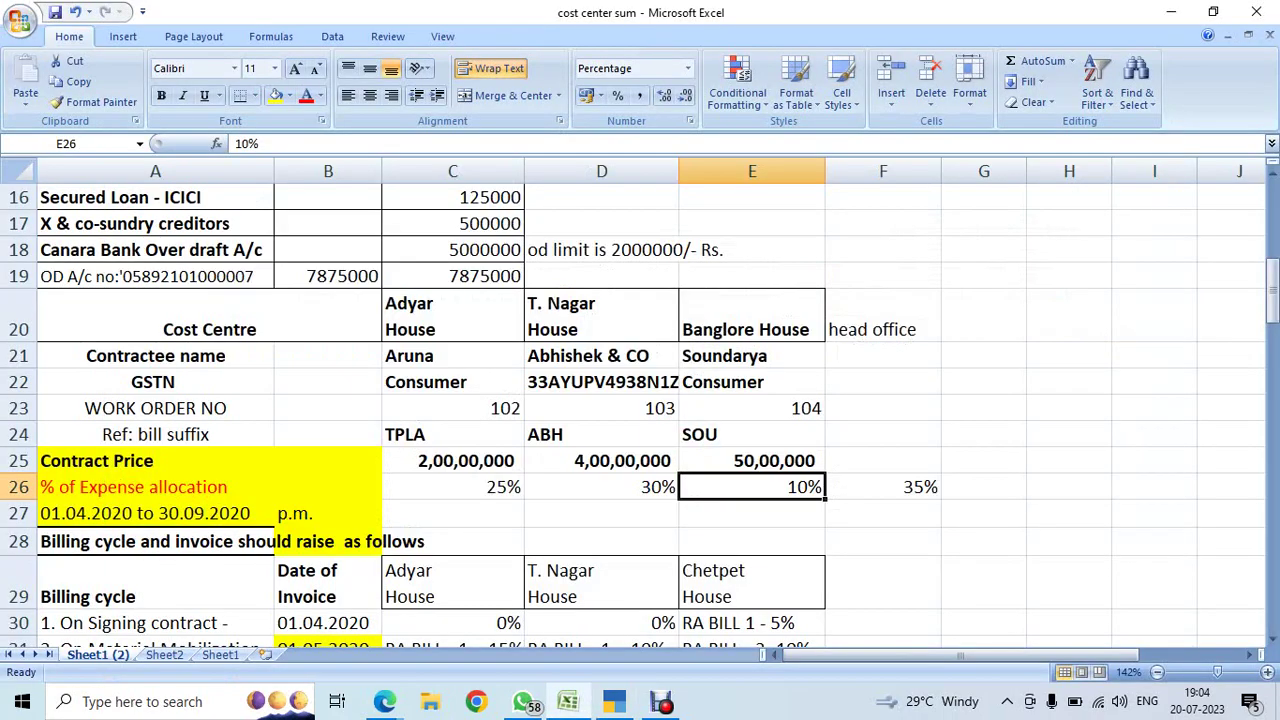
# - Enter ok in cell G8 for the Cost center class create step
pyautogui.scroll(5, 640, 400)
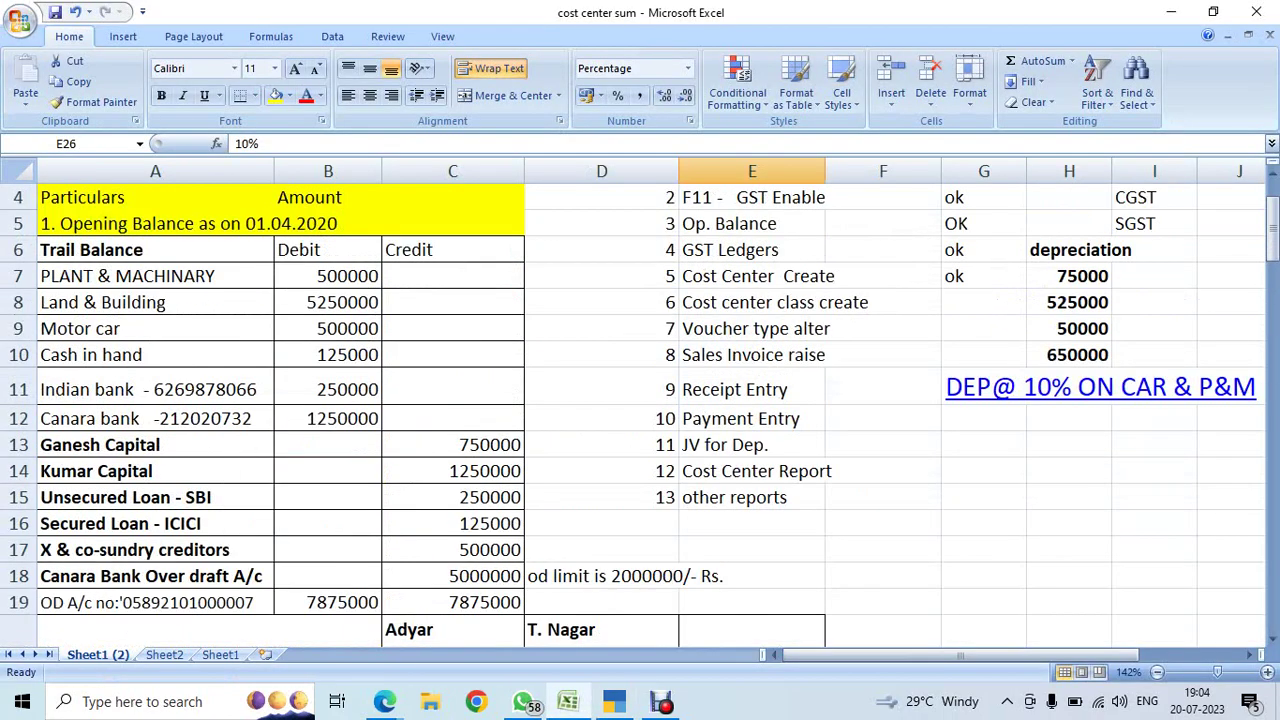
pyautogui.click(984, 381)
pyautogui.write('ok')
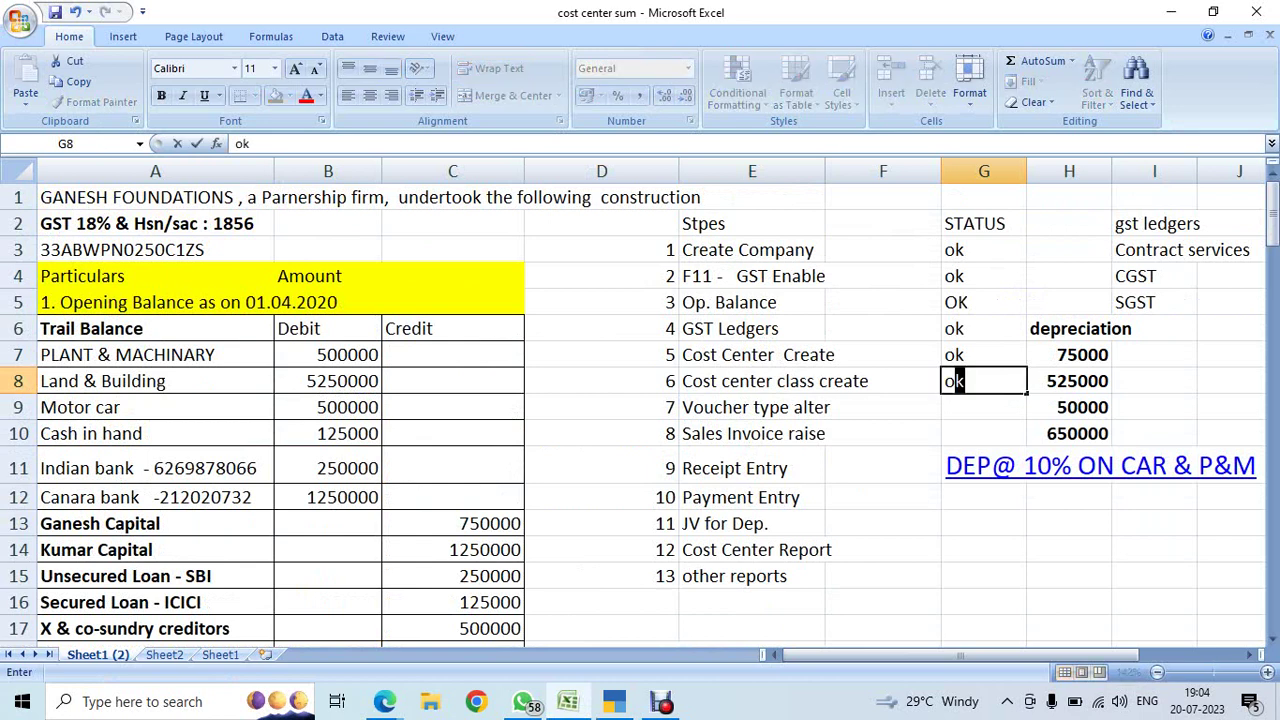
pyautogui.press('Return')
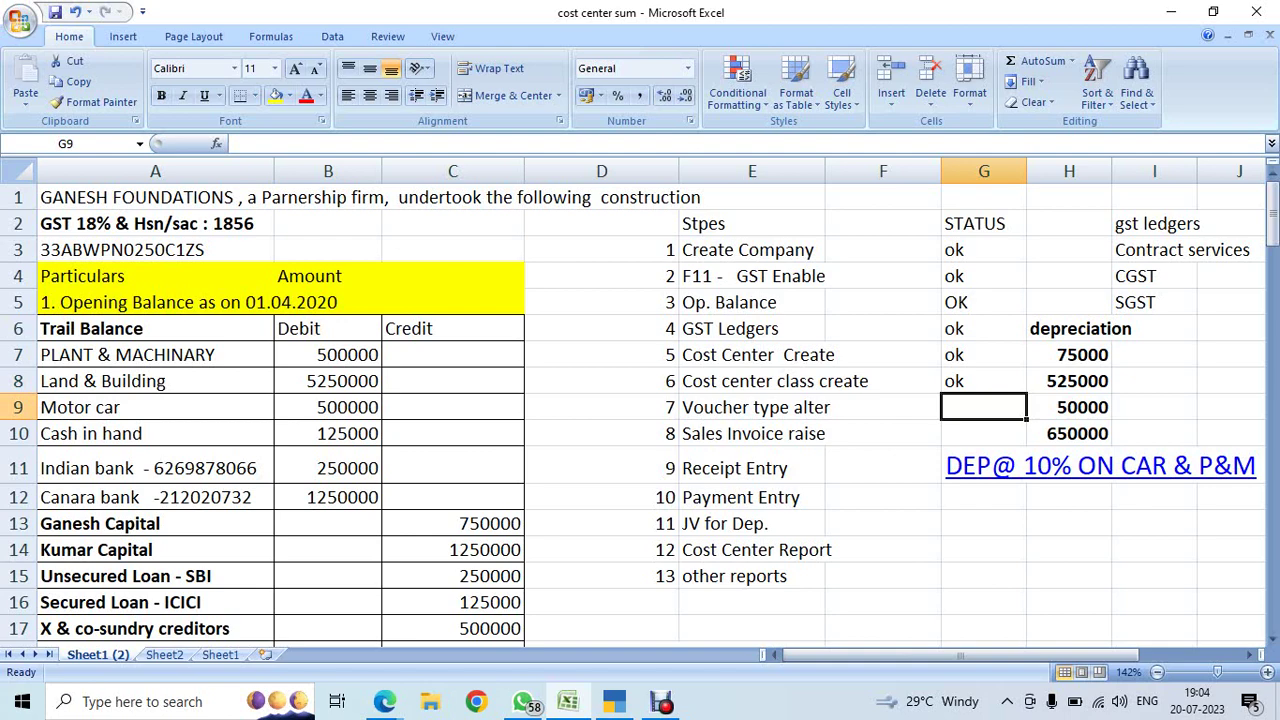
pyautogui.hotkey('alt', 'Tab')
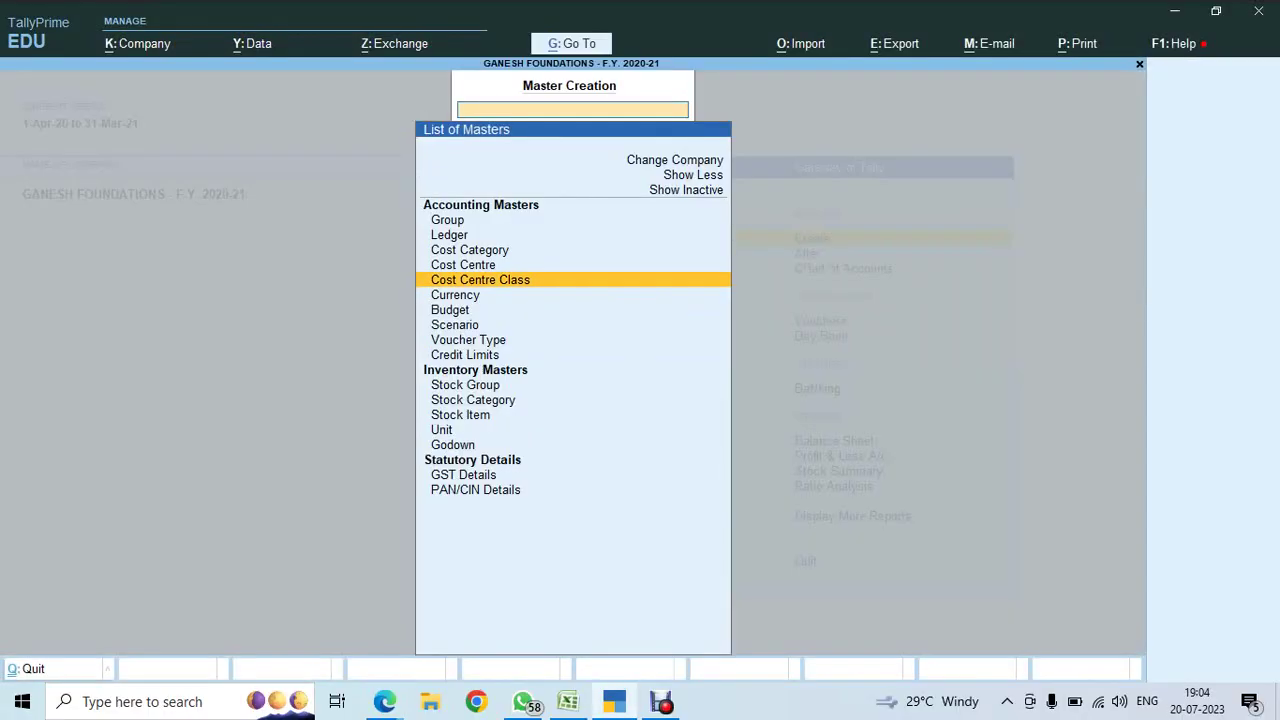
# - Go to Alter > Voucher Type and open the Sales voucher type
pyautogui.press('Escape')
pyautogui.press('Down')
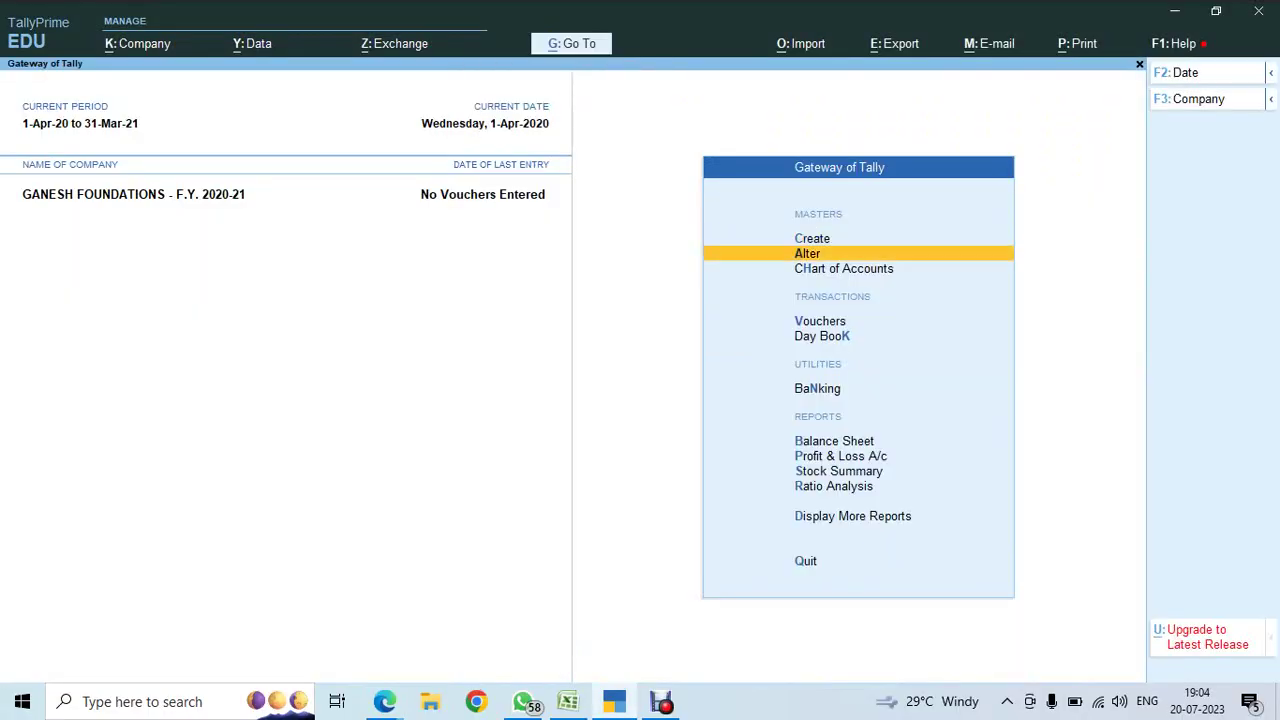
pyautogui.press('Return')
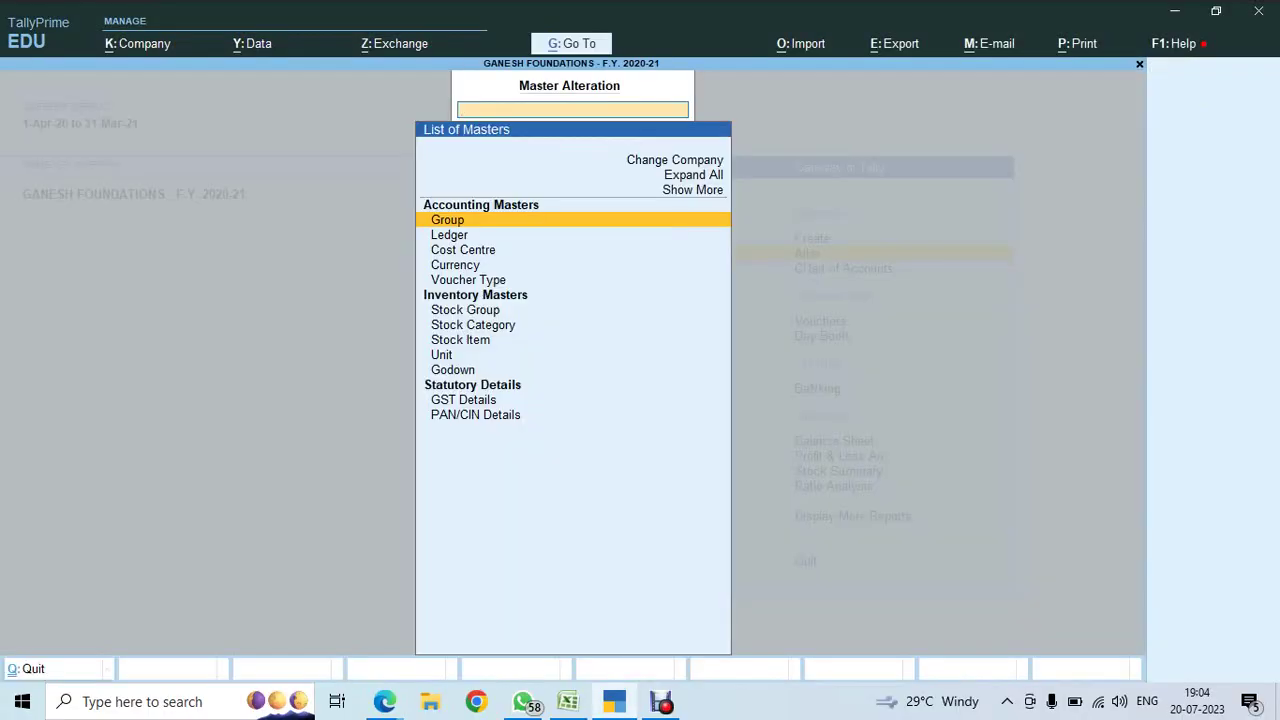
pyautogui.press('Down')
pyautogui.press('Down')
pyautogui.press('Down')
pyautogui.press('Down')
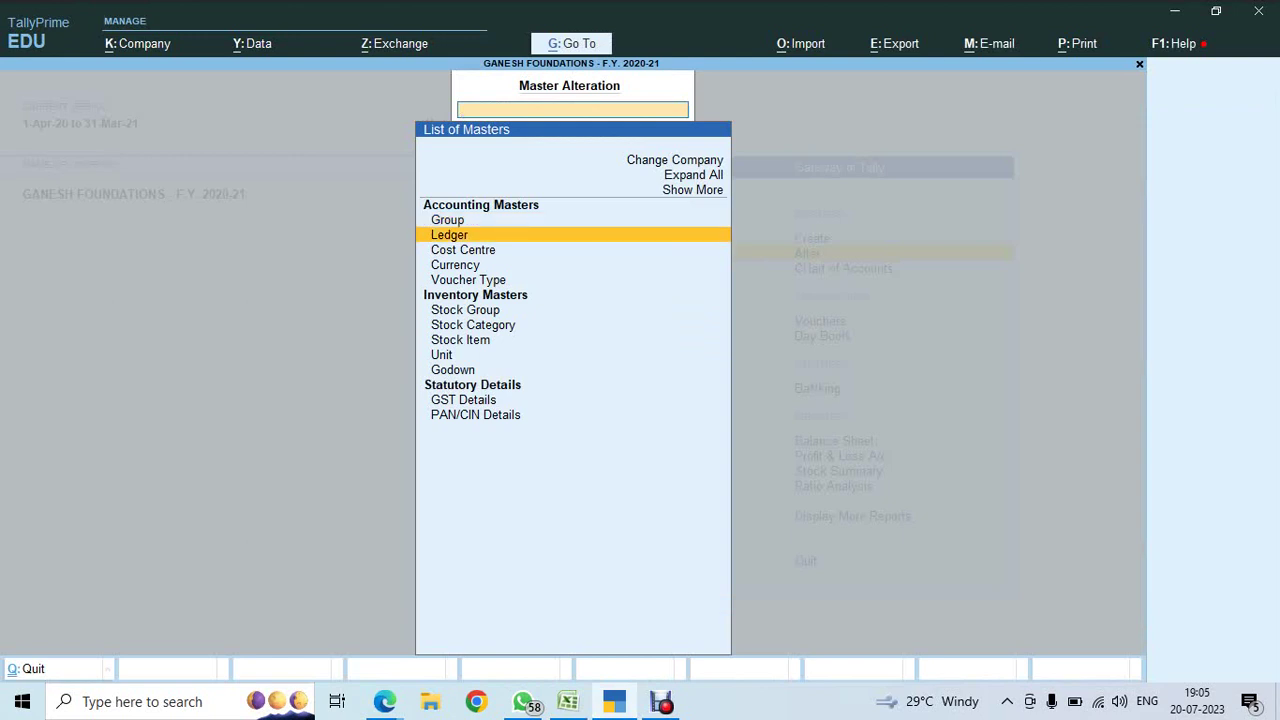
pyautogui.press('Return')
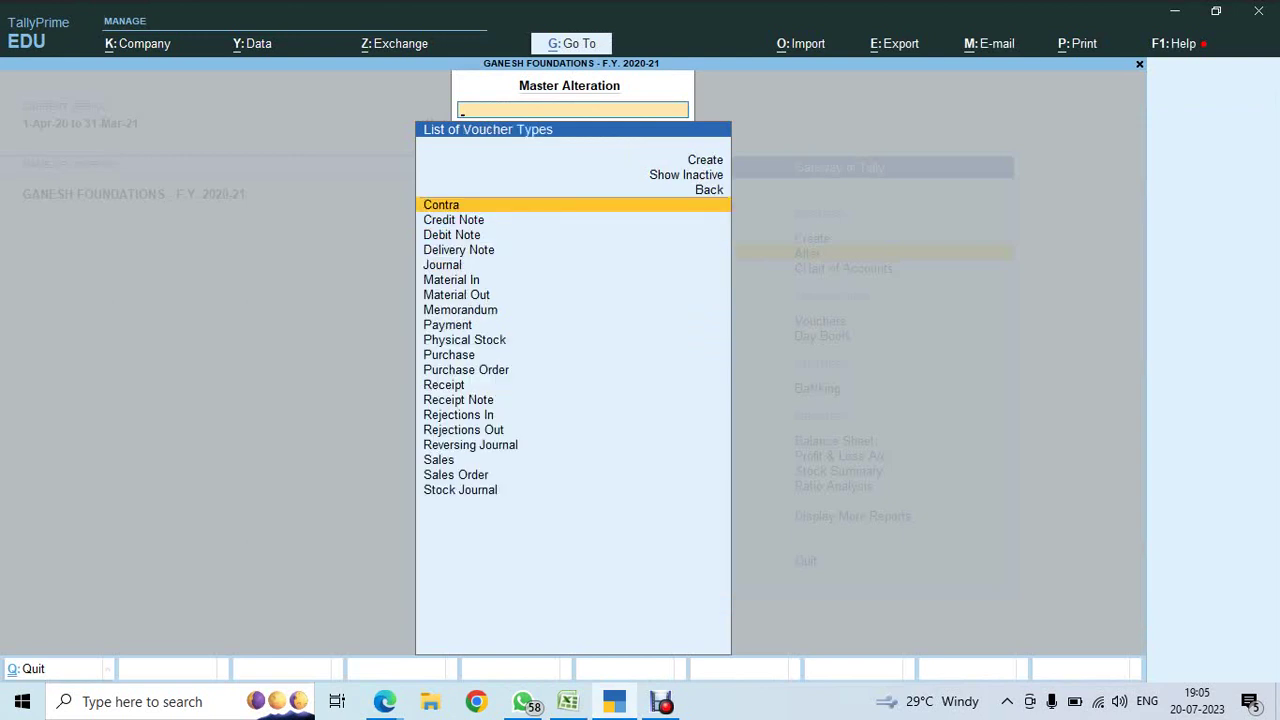
pyautogui.write('Sales')
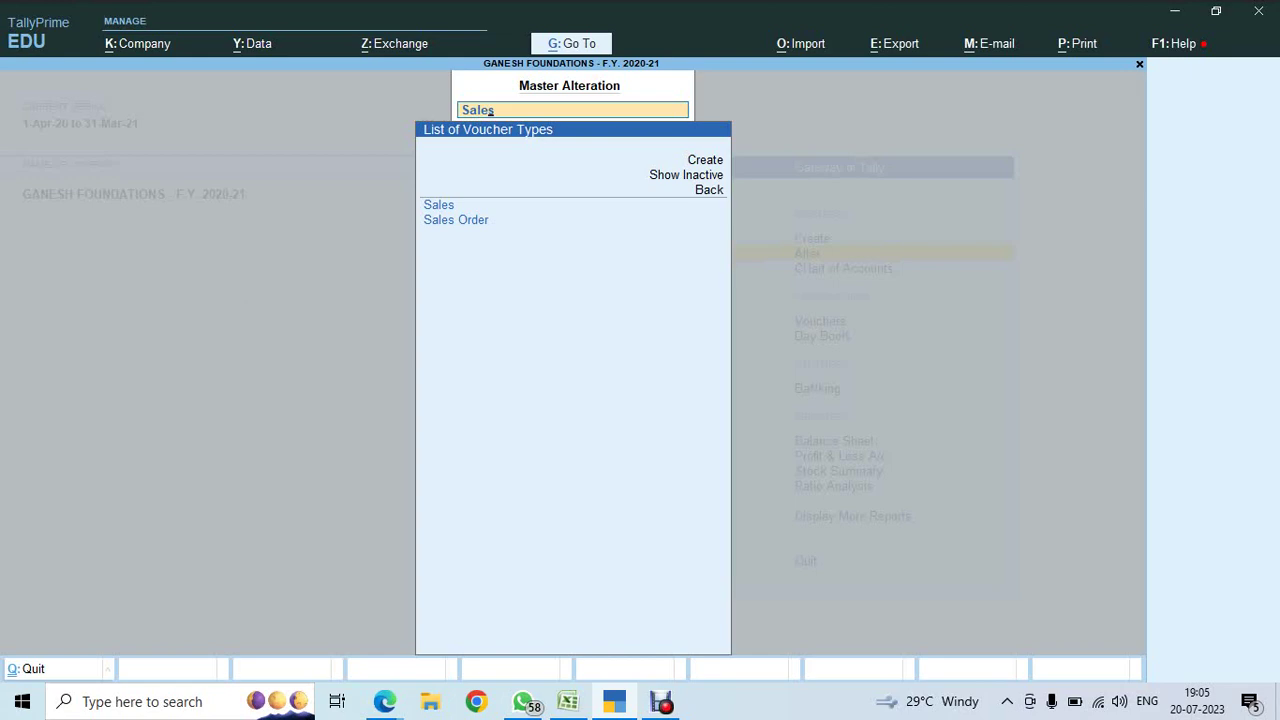
pyautogui.press('Return')
pyautogui.hotkey('alt', 'Tab')
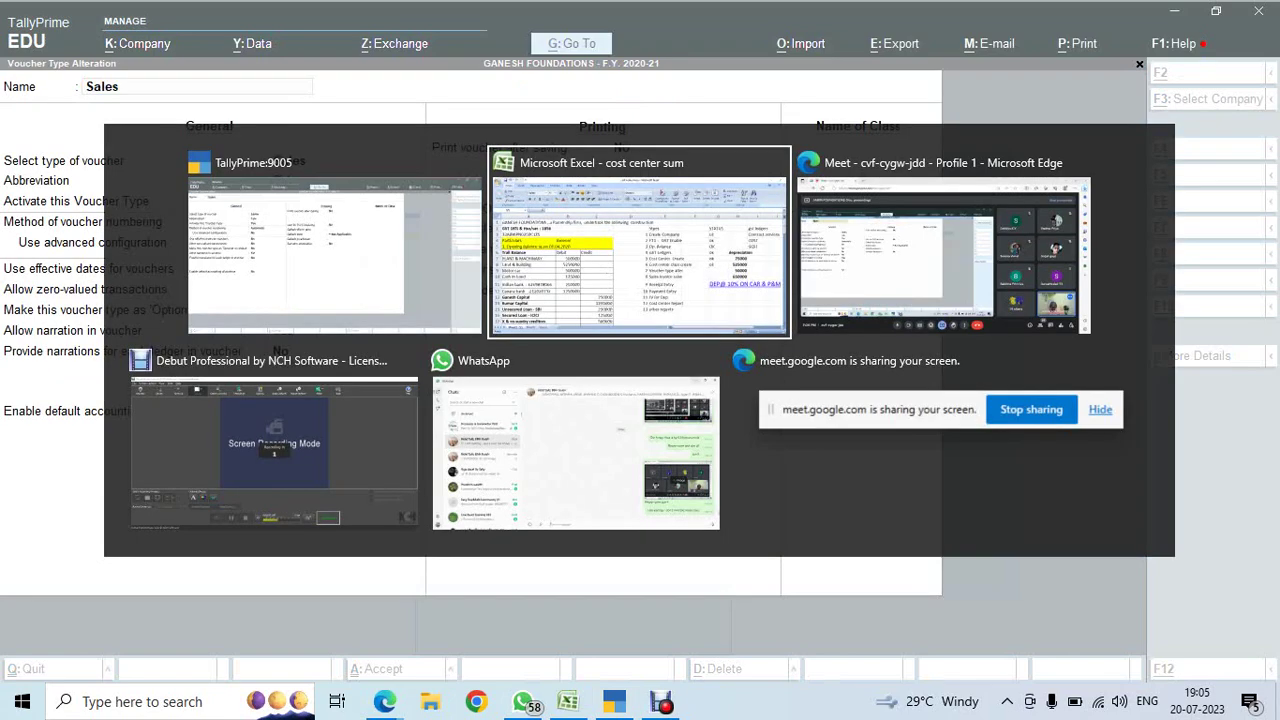
pyautogui.hotkey('alt', 'Tab')
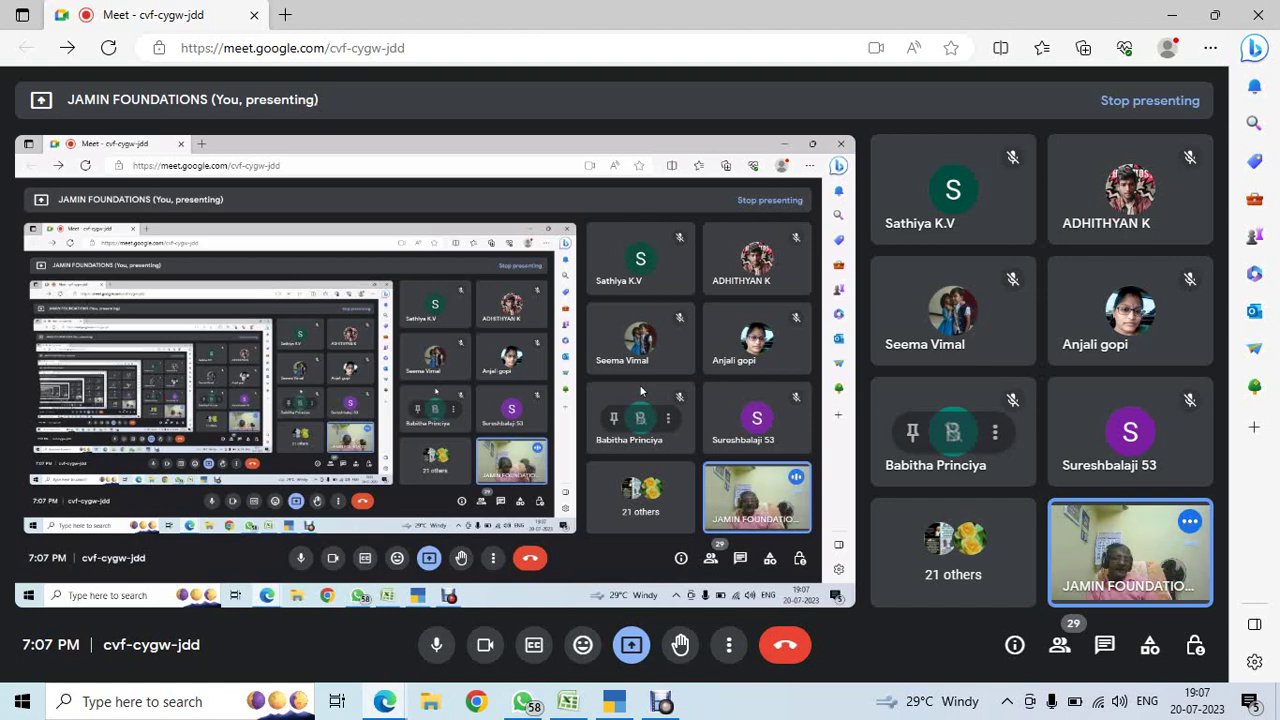
pyautogui.hotkey('alt', 'Tab')
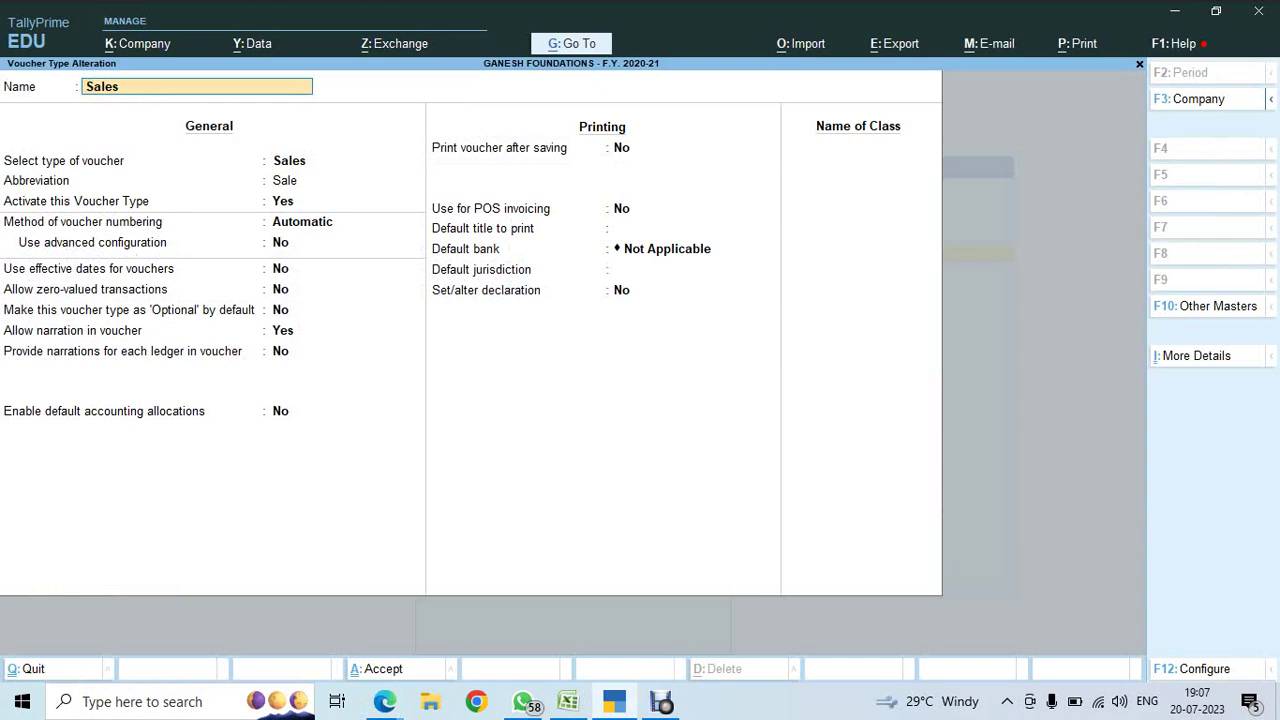
pyautogui.press('Escape')
pyautogui.press('Escape')
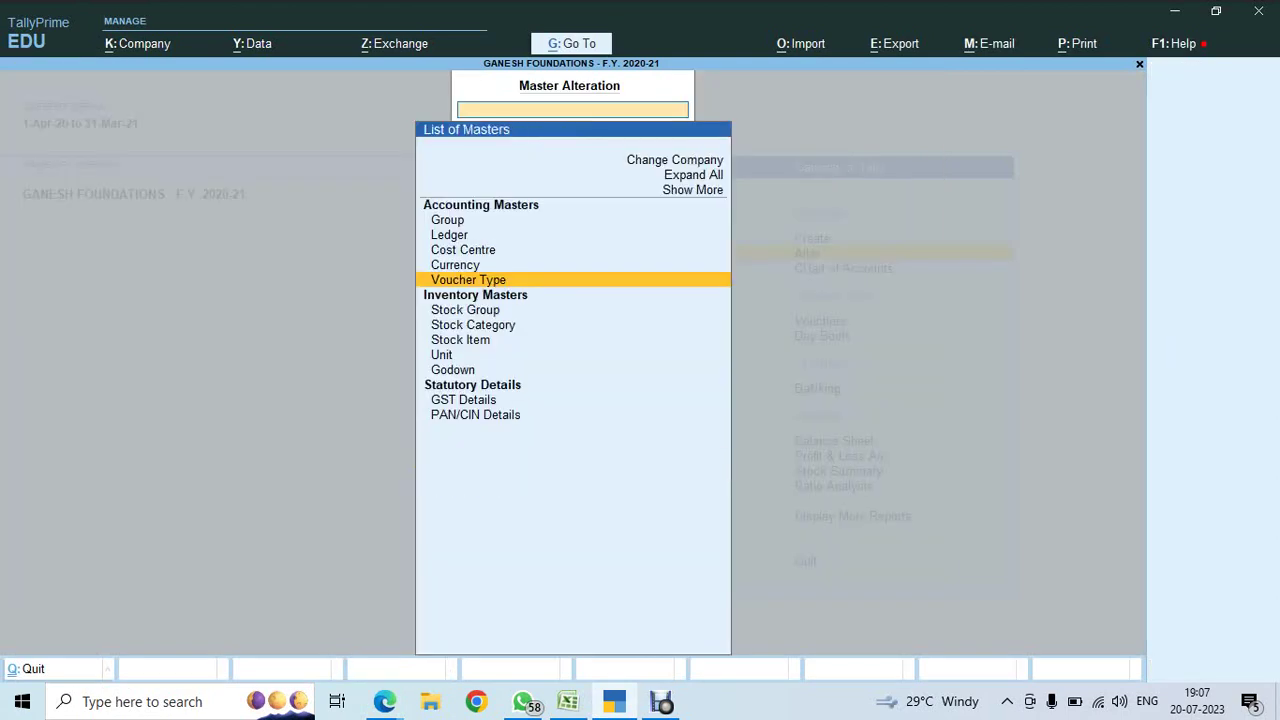
pyautogui.press('Escape')
pyautogui.press('Return')
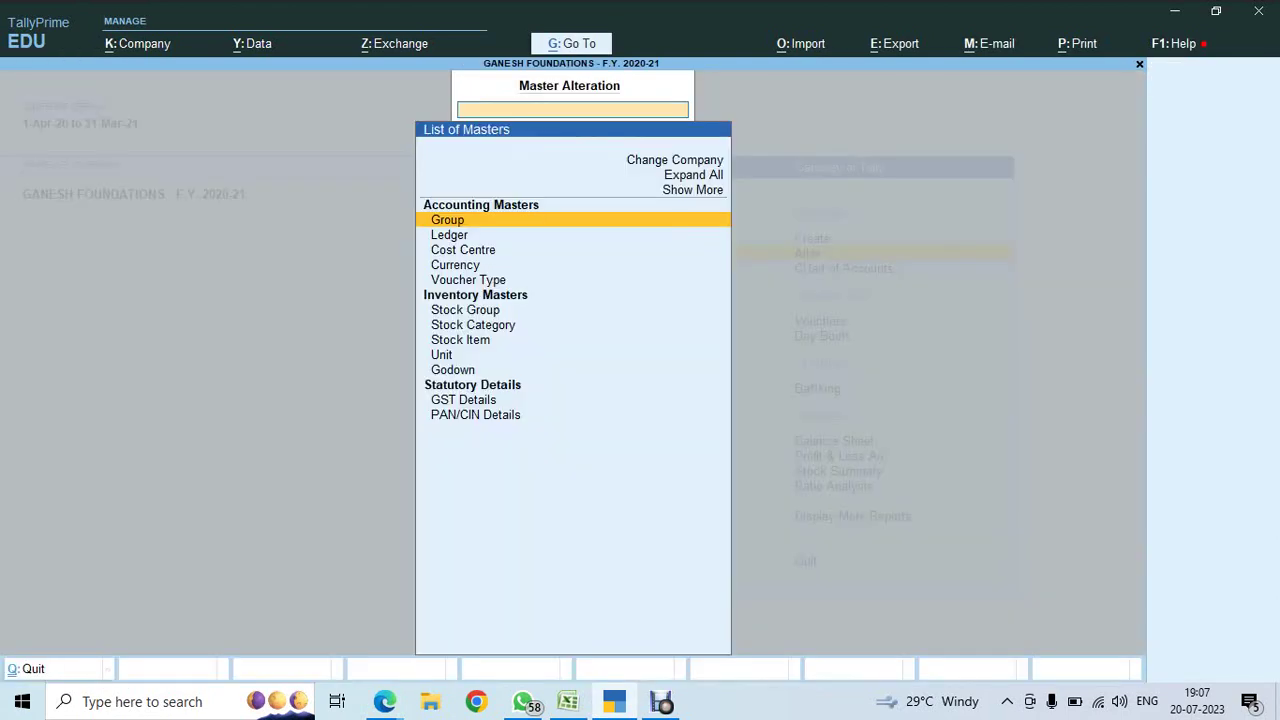
pyautogui.press('Down')
pyautogui.press('Down')
pyautogui.press('Down')
pyautogui.press('Down')
pyautogui.press('Down')
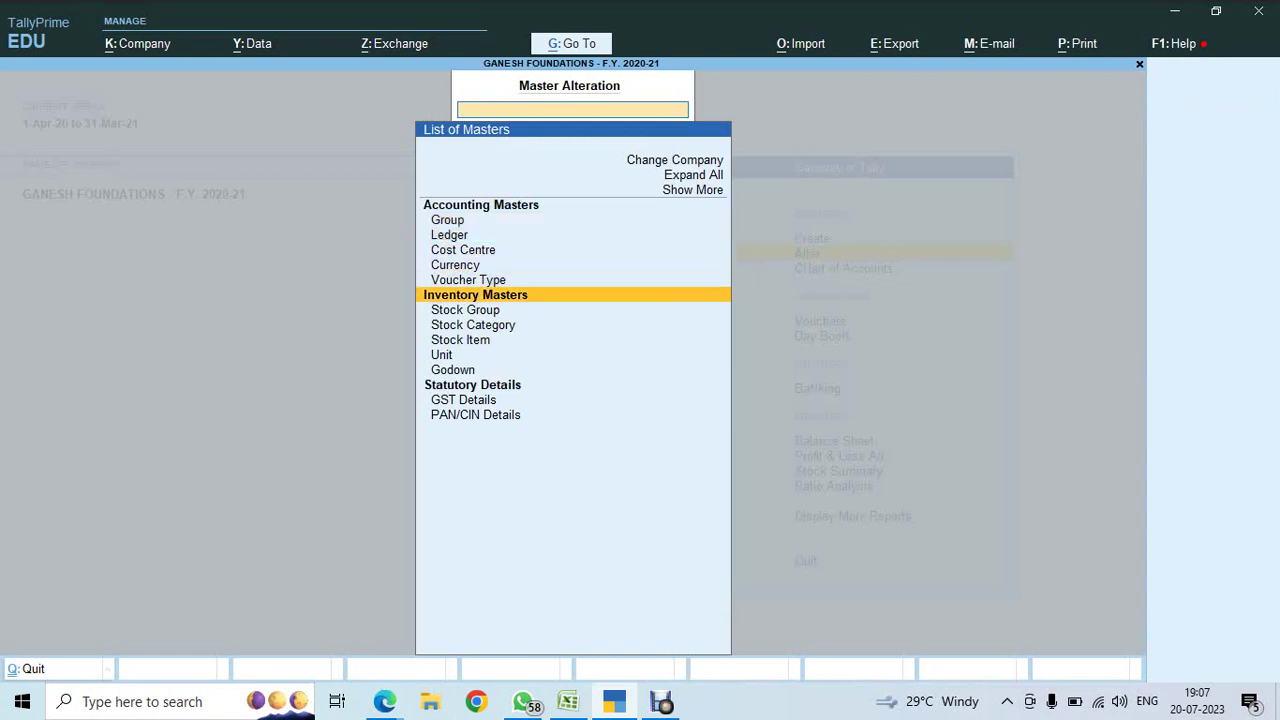
pyautogui.press('Up')
pyautogui.press('Return')
pyautogui.write('SaL')
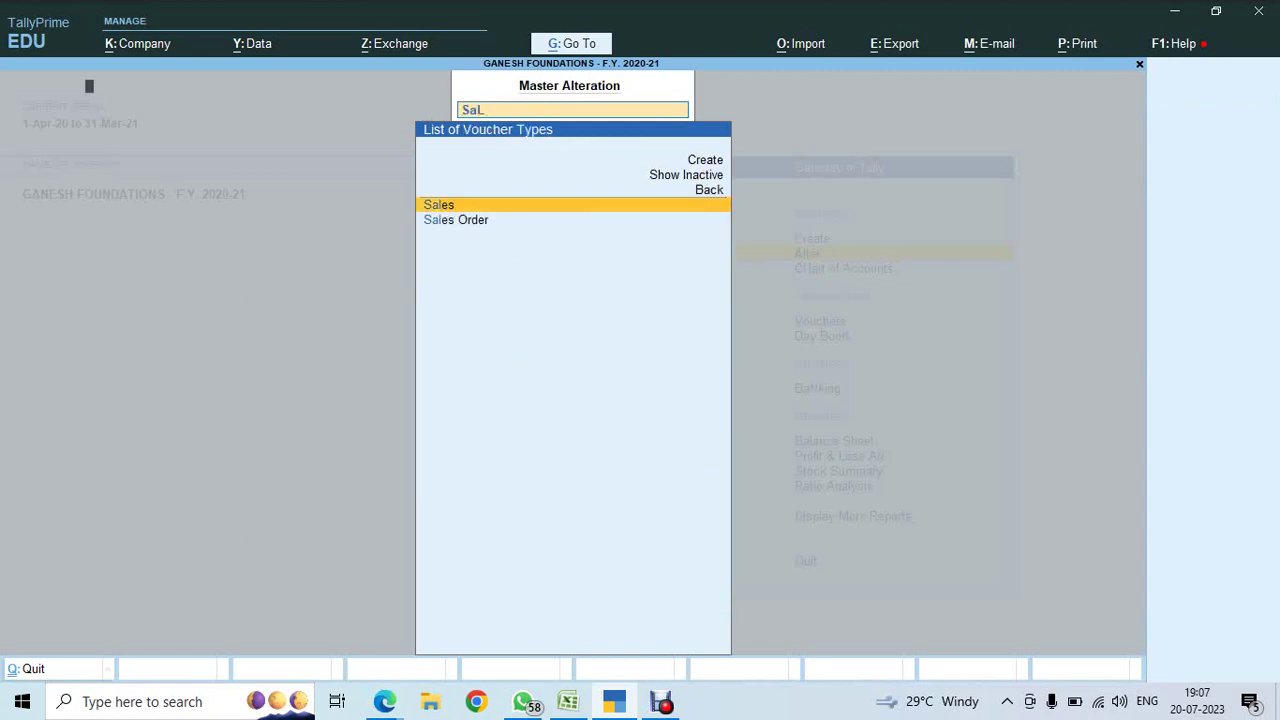
pyautogui.press('Return')
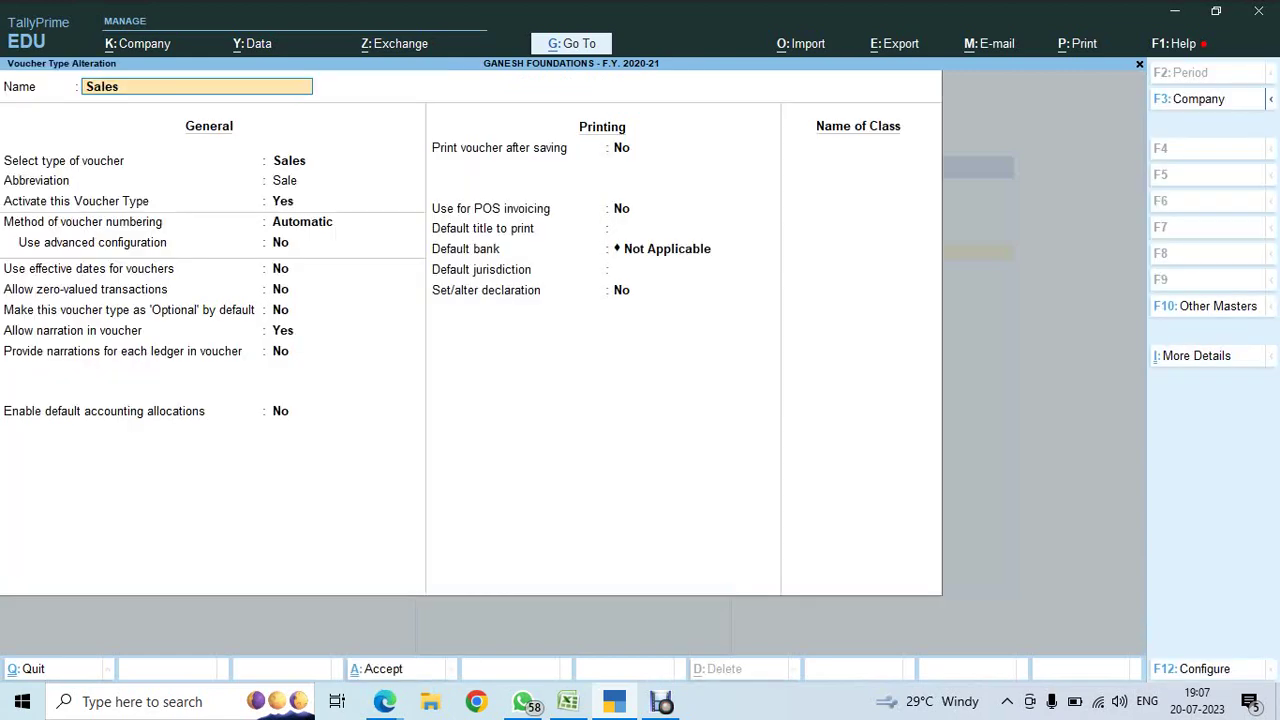
pyautogui.press('Return')
pyautogui.press('Return')
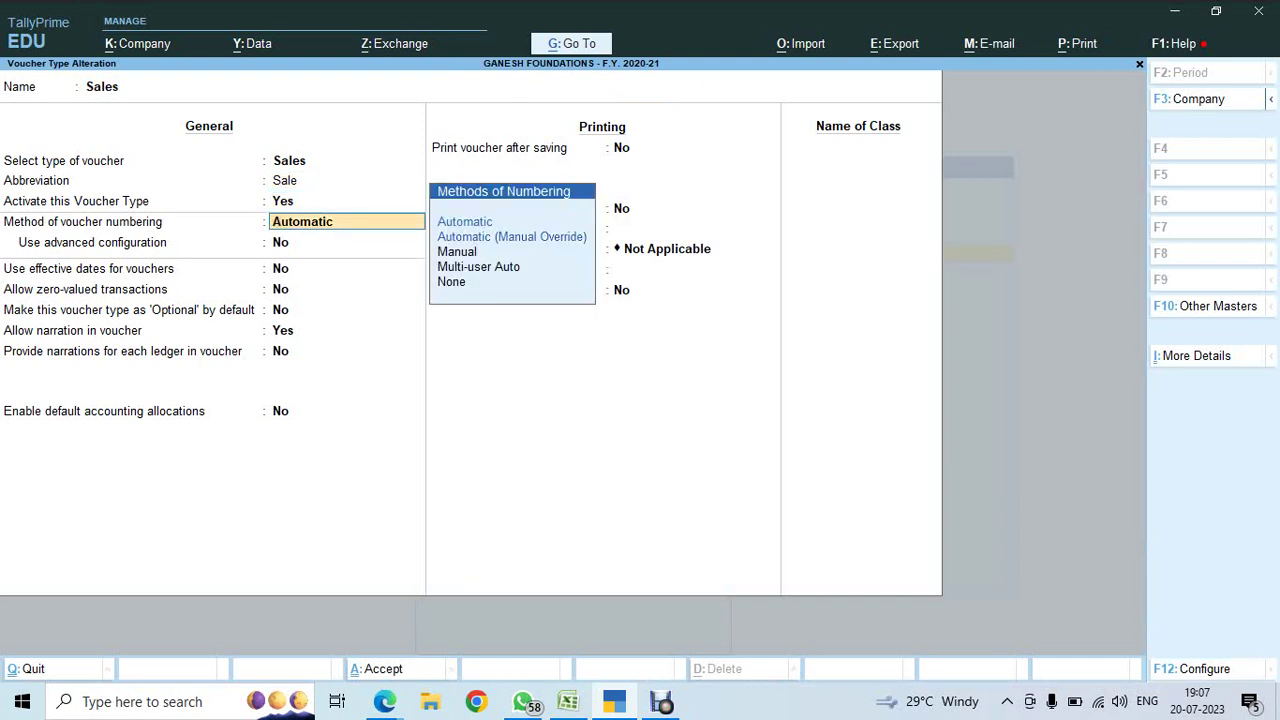
# - Set Sales numbering to Manual with Prevent duplicates Yes, leaving other general options unchanged
pyautogui.press('Down')
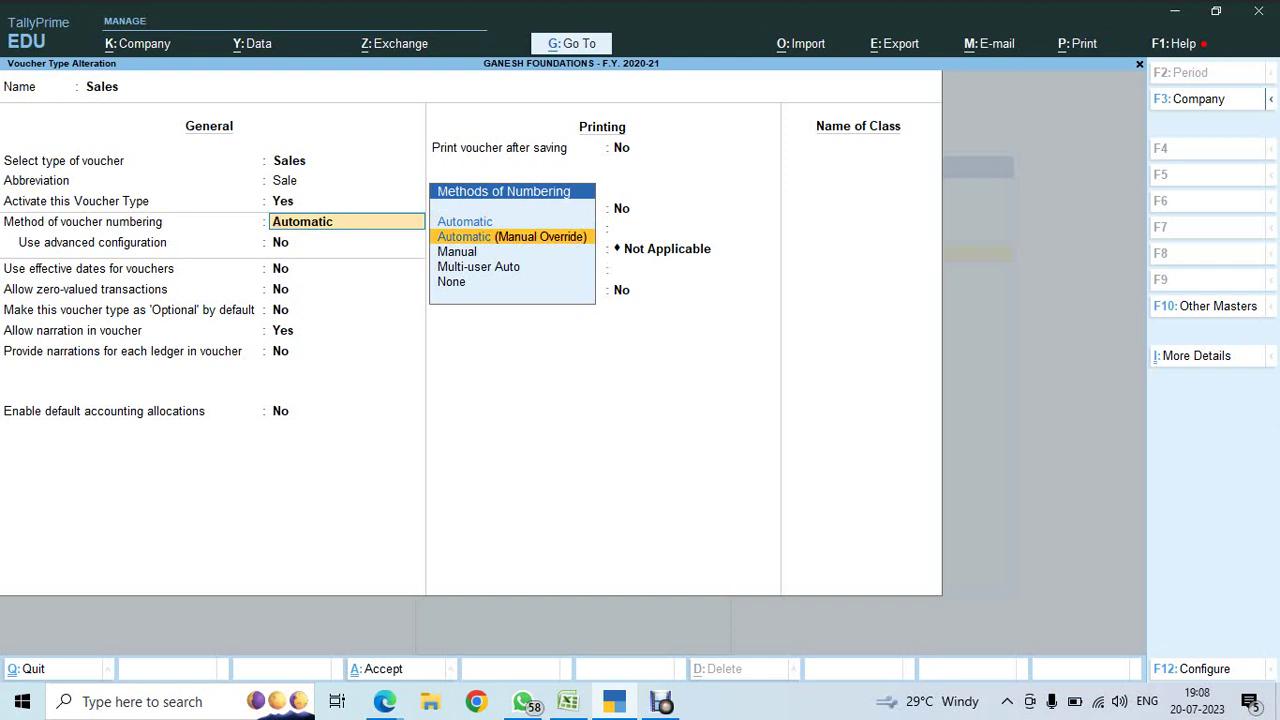
pyautogui.press('Down')
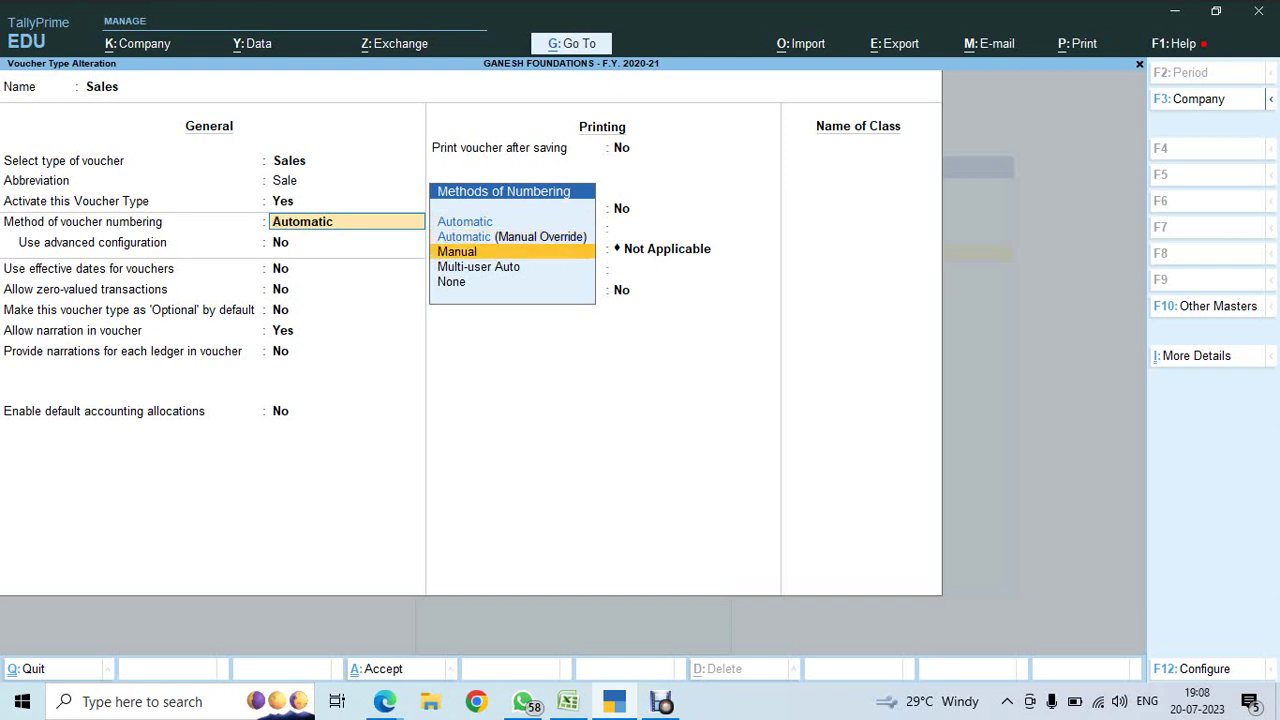
pyautogui.press('Return')
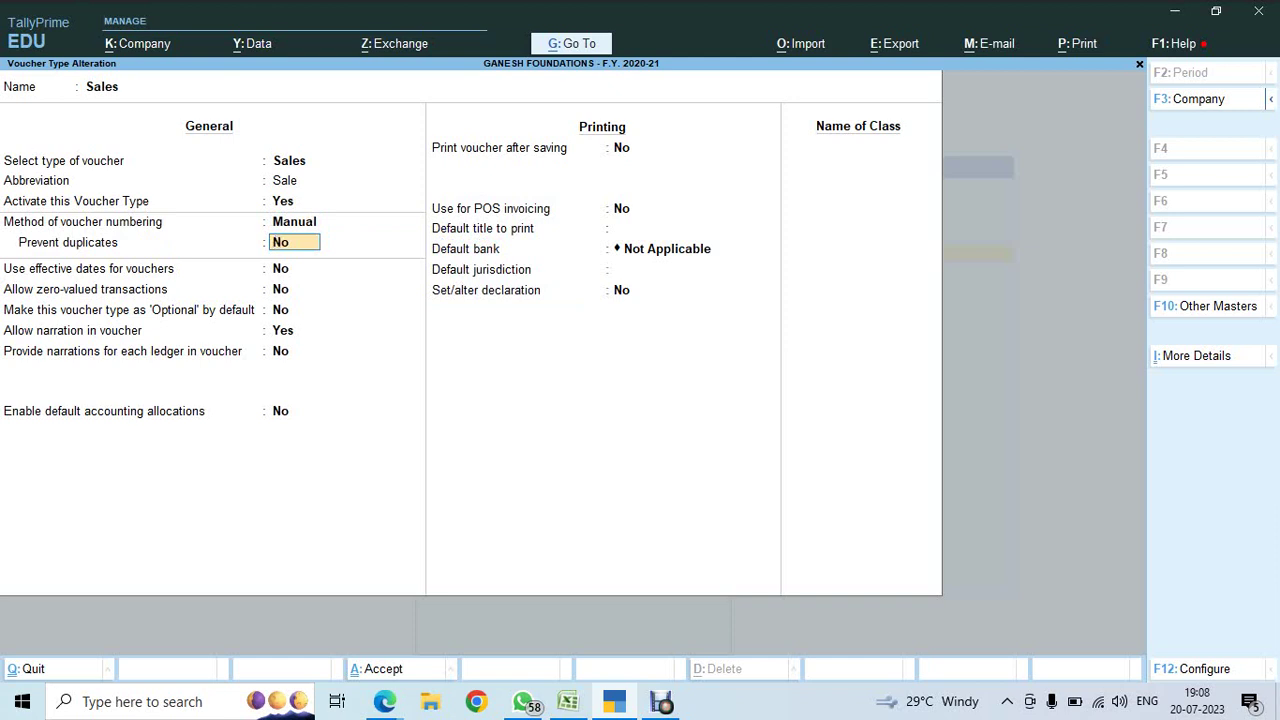
pyautogui.write('Y')
pyautogui.press('Return')
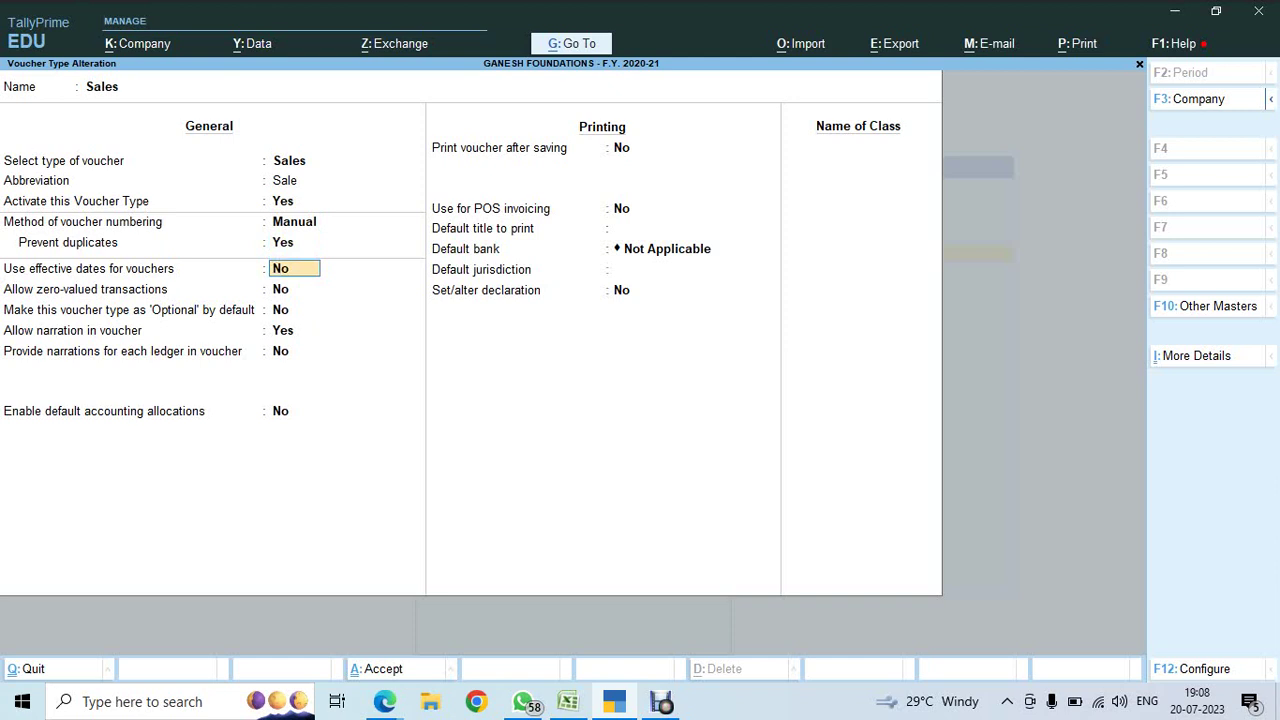
pyautogui.press('Return')
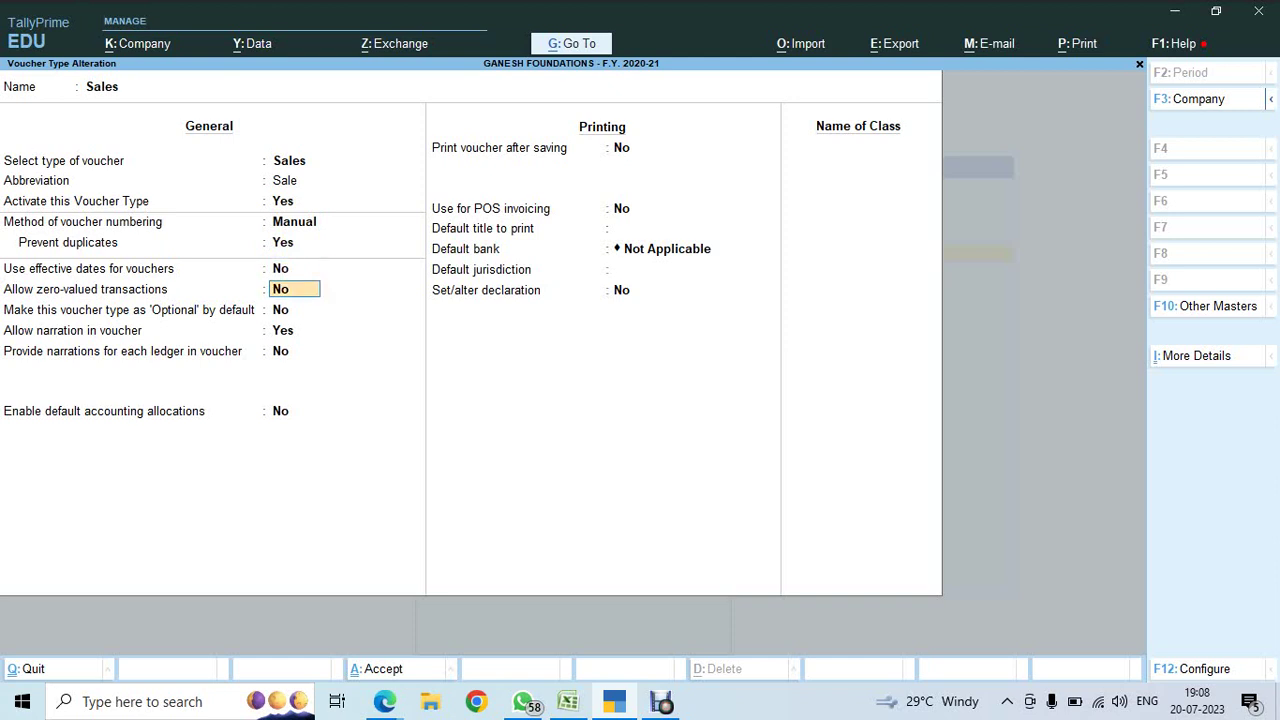
pyautogui.press('Return')
pyautogui.press('Return')
pyautogui.press('Return')
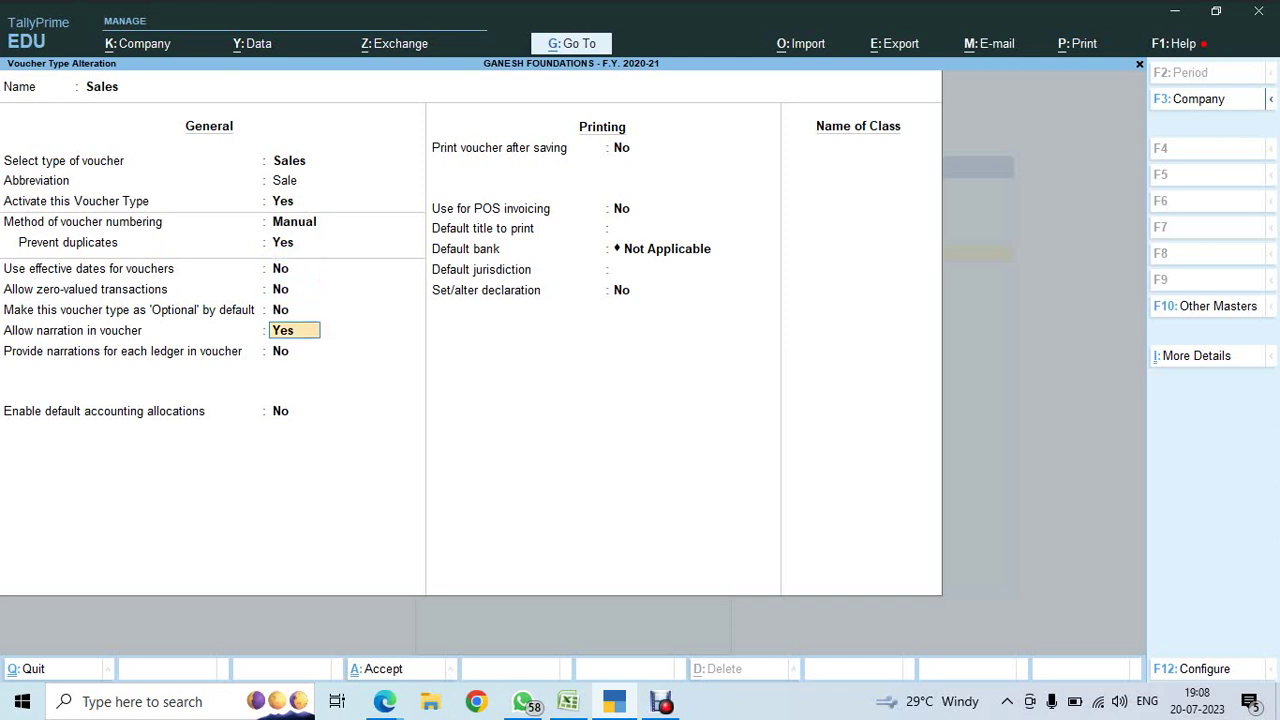
pyautogui.press('Return')
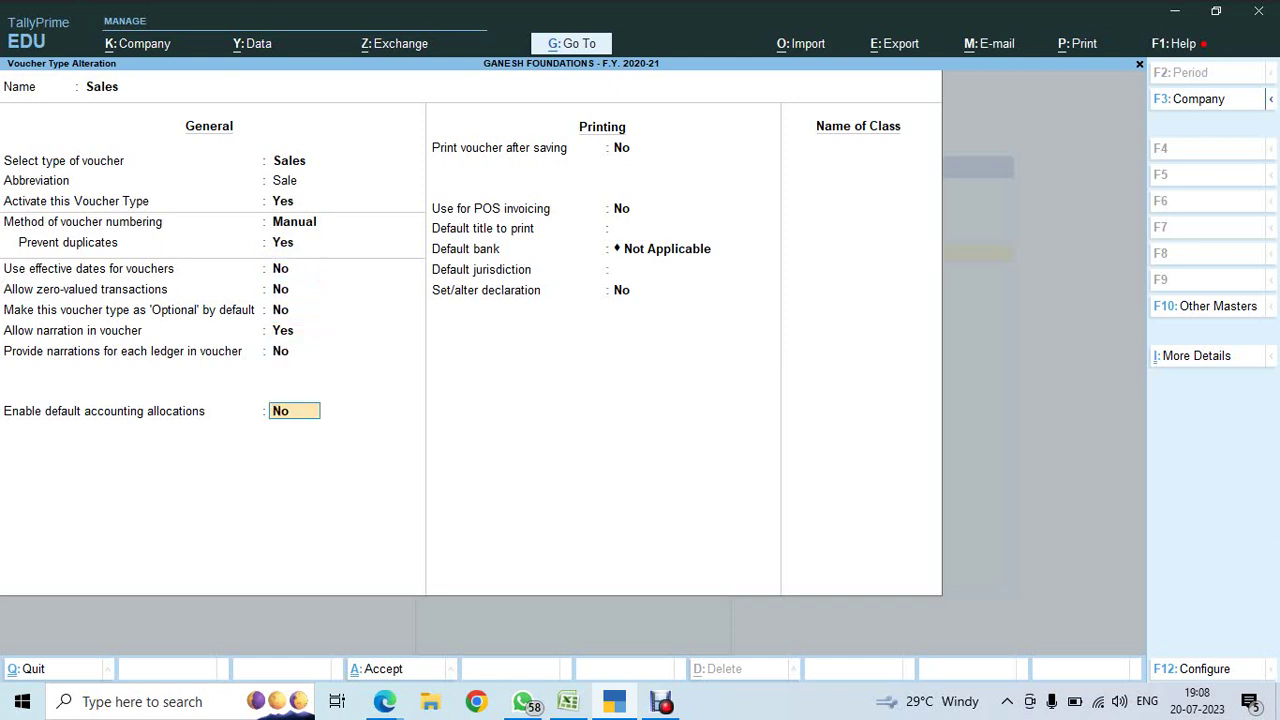
pyautogui.press('Return')
pyautogui.press('Return')
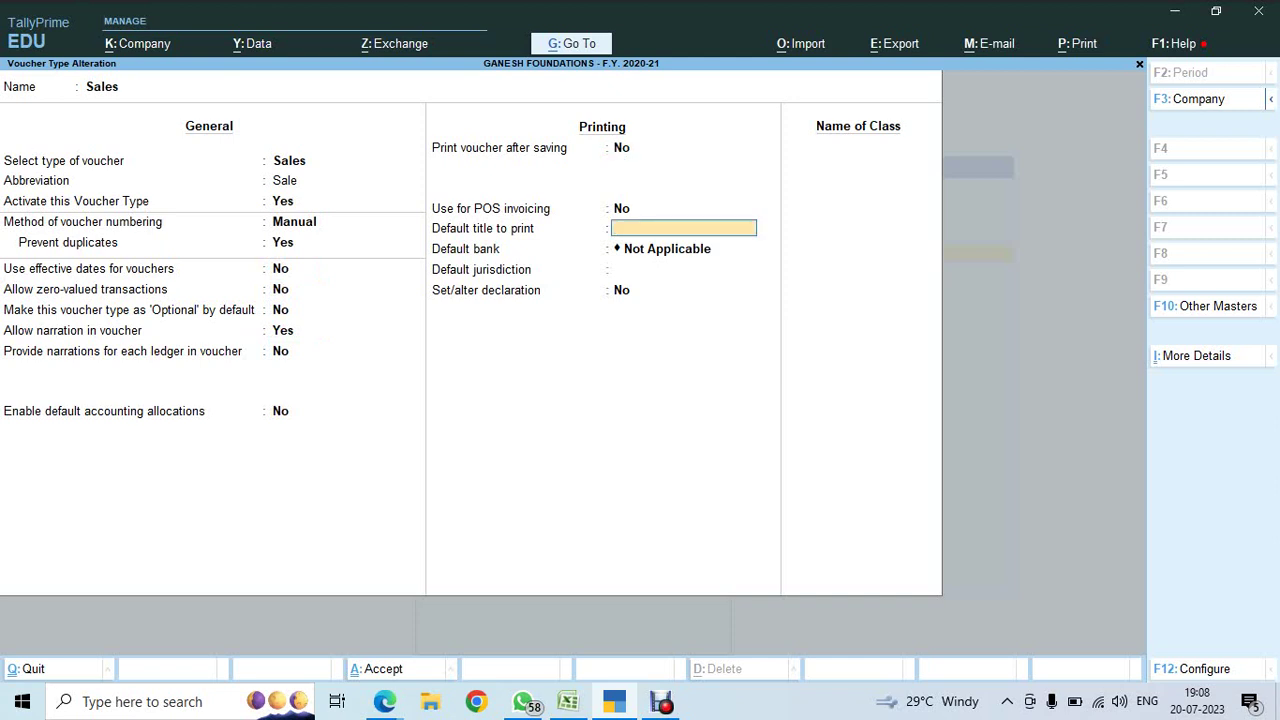
# - Set print title TAX INVOICE, bank Indian Bank, jurisdiction CHENNAI, and enable the standard declaration
pyautogui.write('TAX INVOICE')
pyautogui.press('Return')
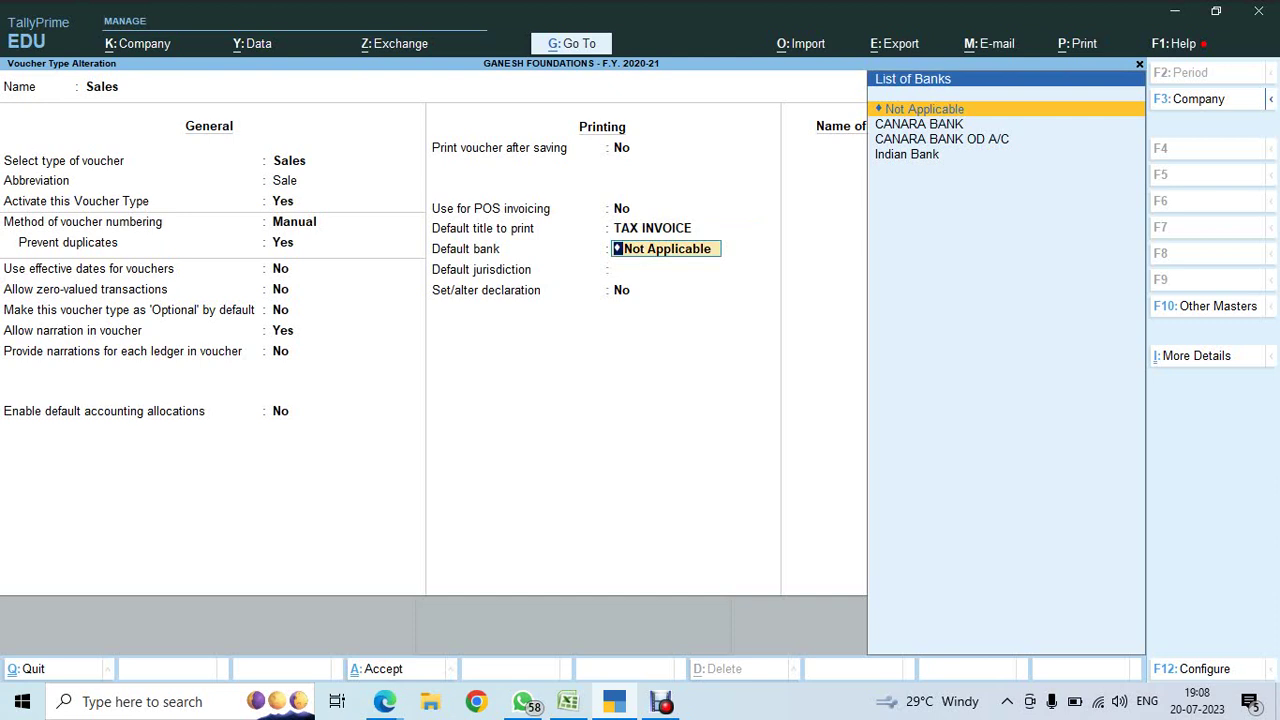
pyautogui.press('Down')
pyautogui.press('Down')
pyautogui.press('Down')
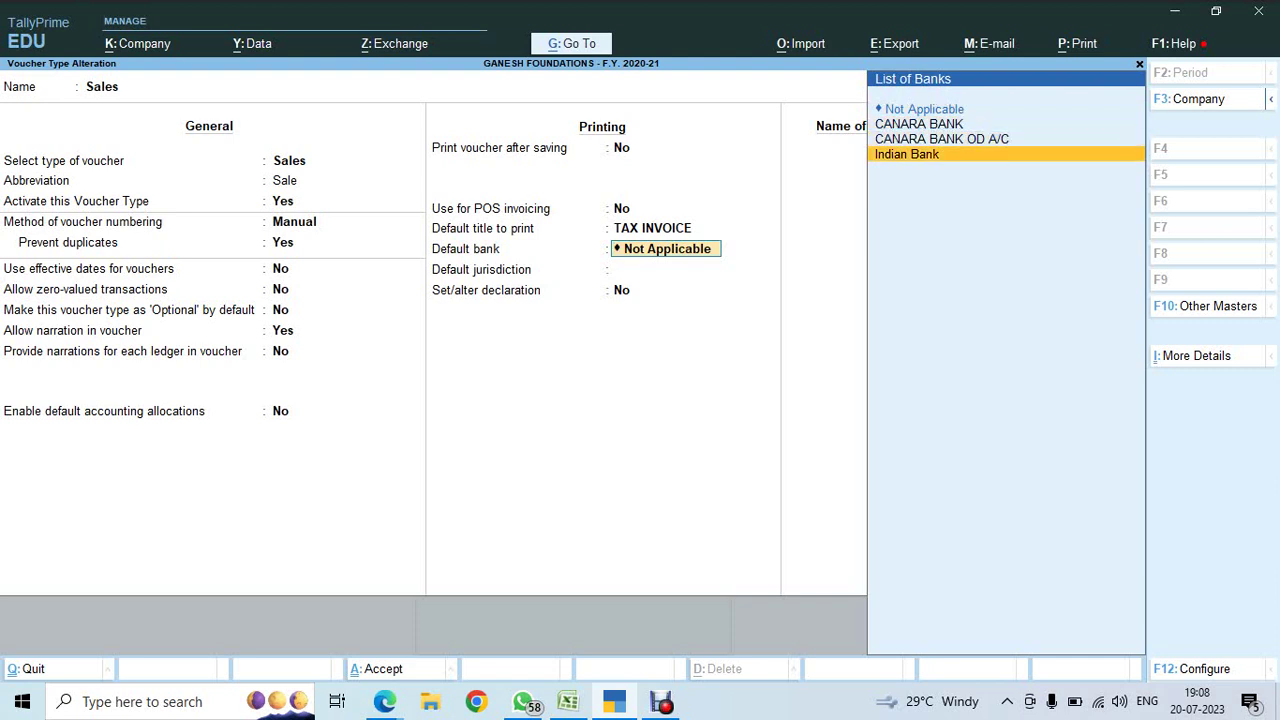
pyautogui.press('Return')
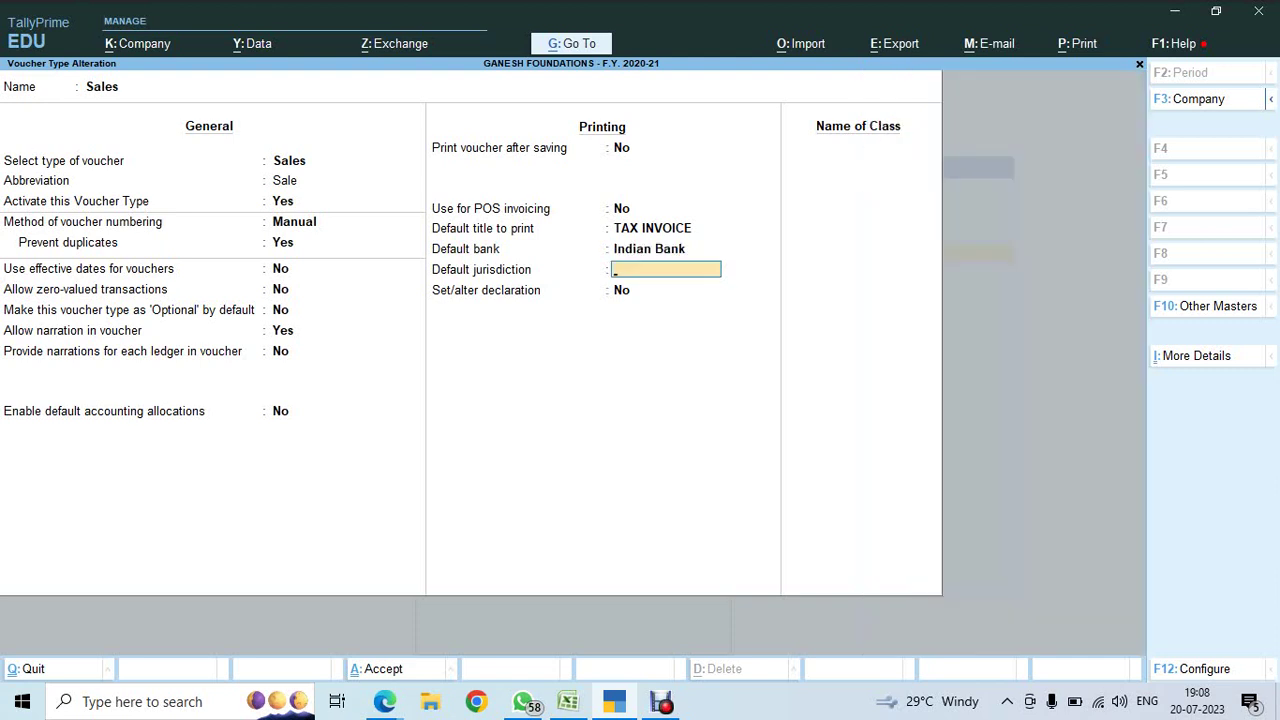
pyautogui.write('CHENNAI')
pyautogui.press('Return')
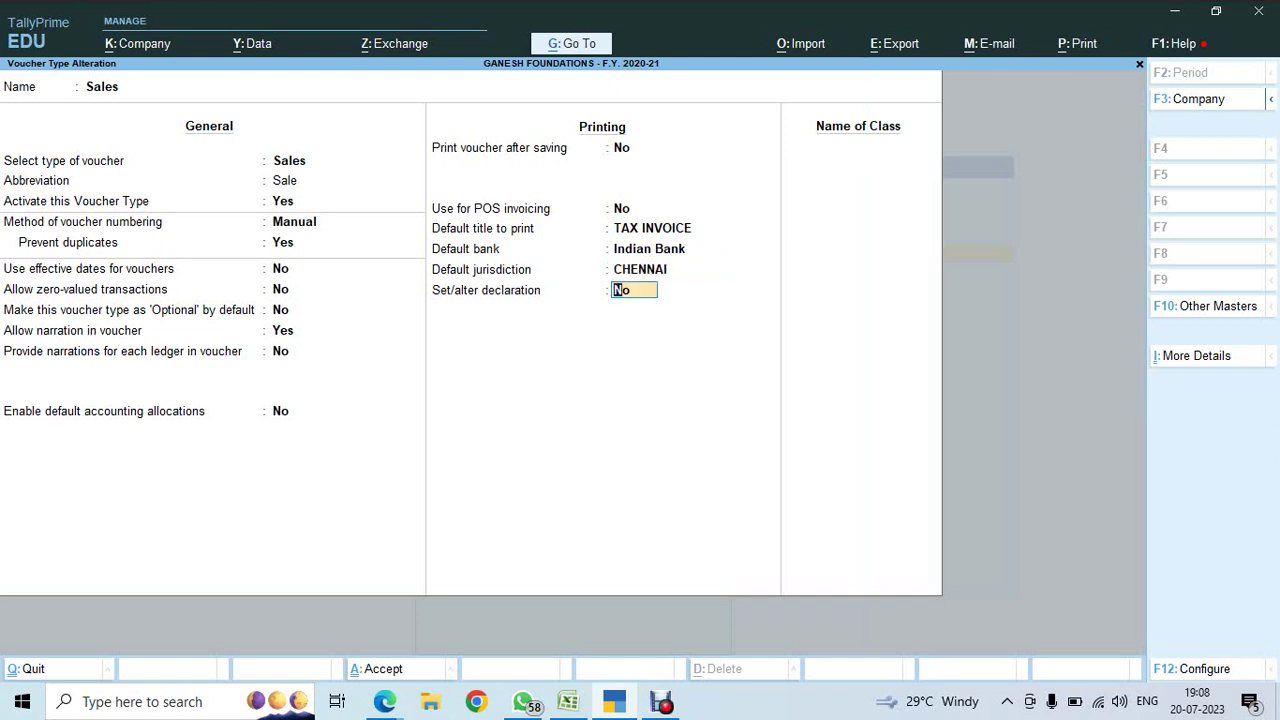
pyautogui.write('y')
pyautogui.press('Return')
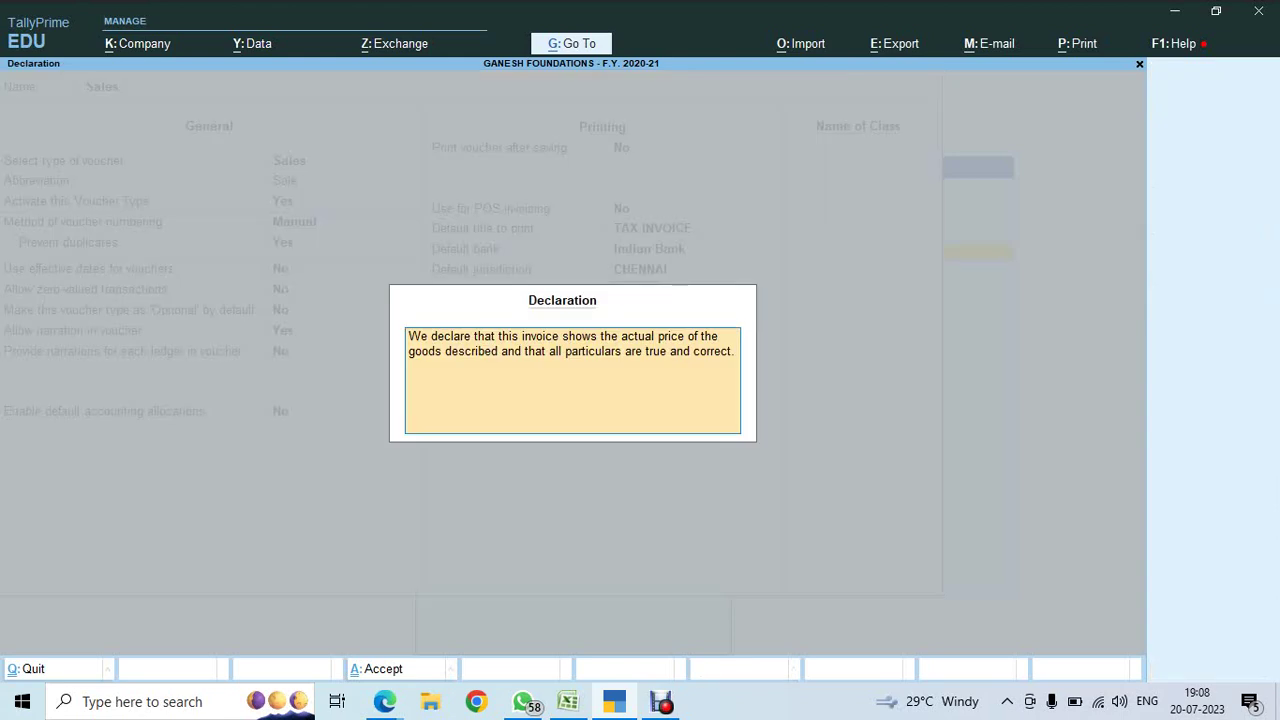
pyautogui.hotkey('ctrl', 'a')
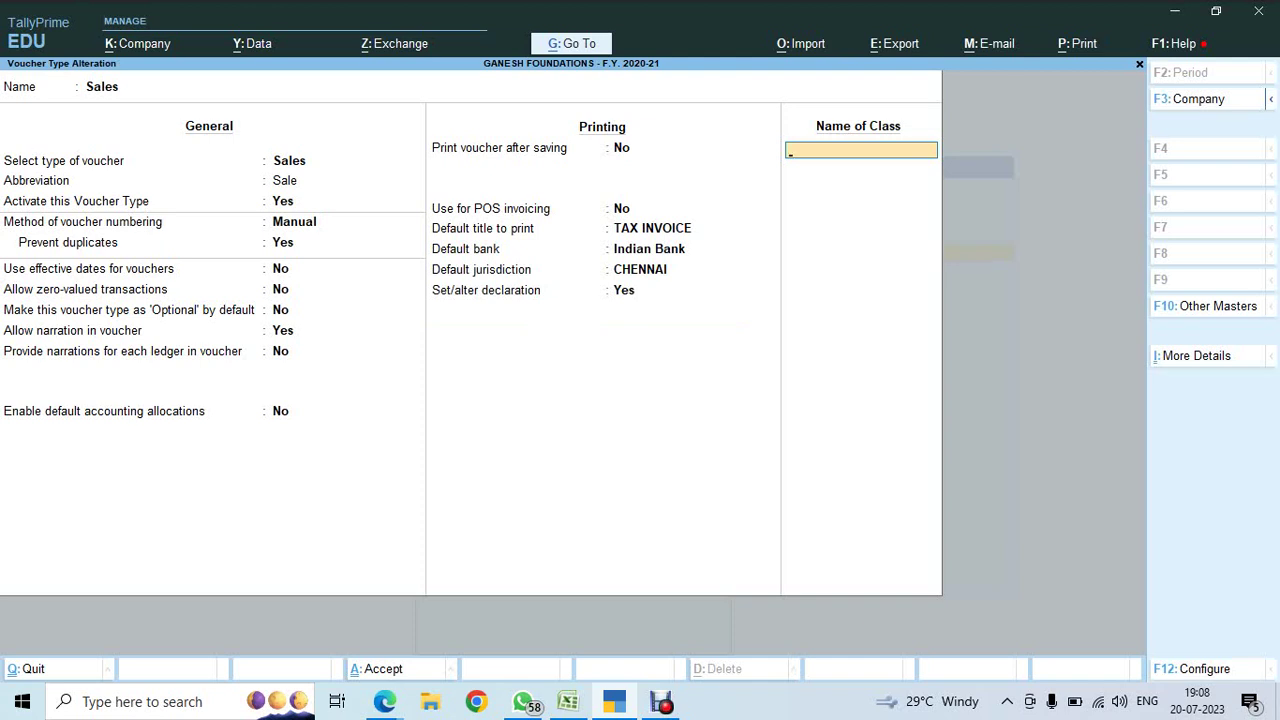
# - Name the new Sales voucher class GST SALES, replacing the mistyped CONSTRUCTION name
pyautogui.write('GST SALES')
pyautogui.press('Return')
pyautogui.press('Return')
pyautogui.press('Return')
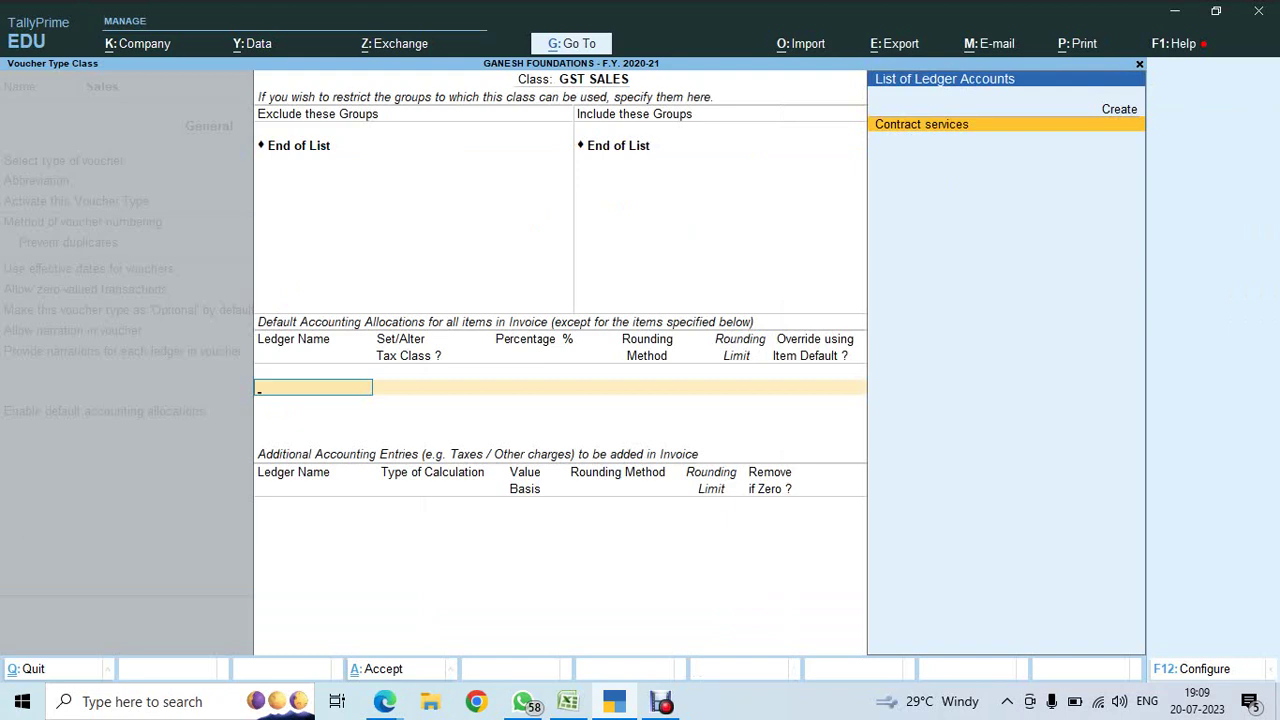
# - Alter the Contract services ledger so Inventory values are affected is No, and save it
pyautogui.press('Return')
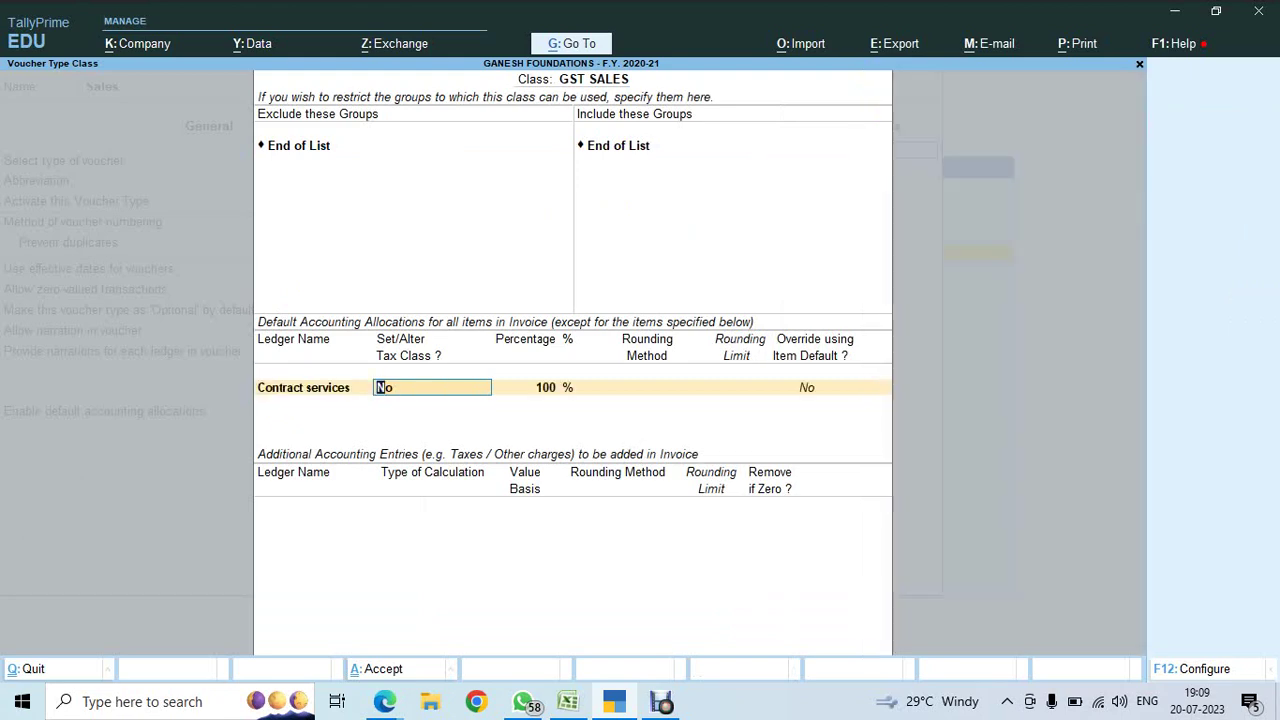
pyautogui.press('BackSpace')
pyautogui.hotkey('ctrl', 'Return')
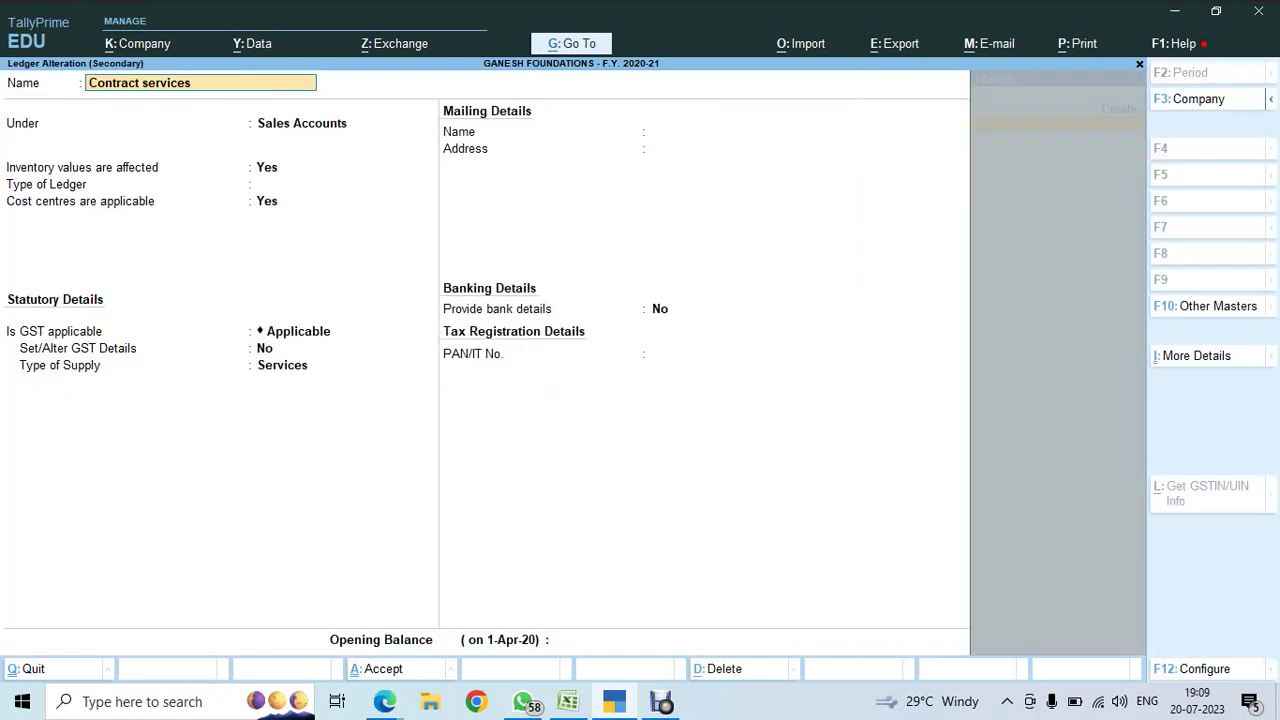
pyautogui.press('Return')
pyautogui.press('Return')
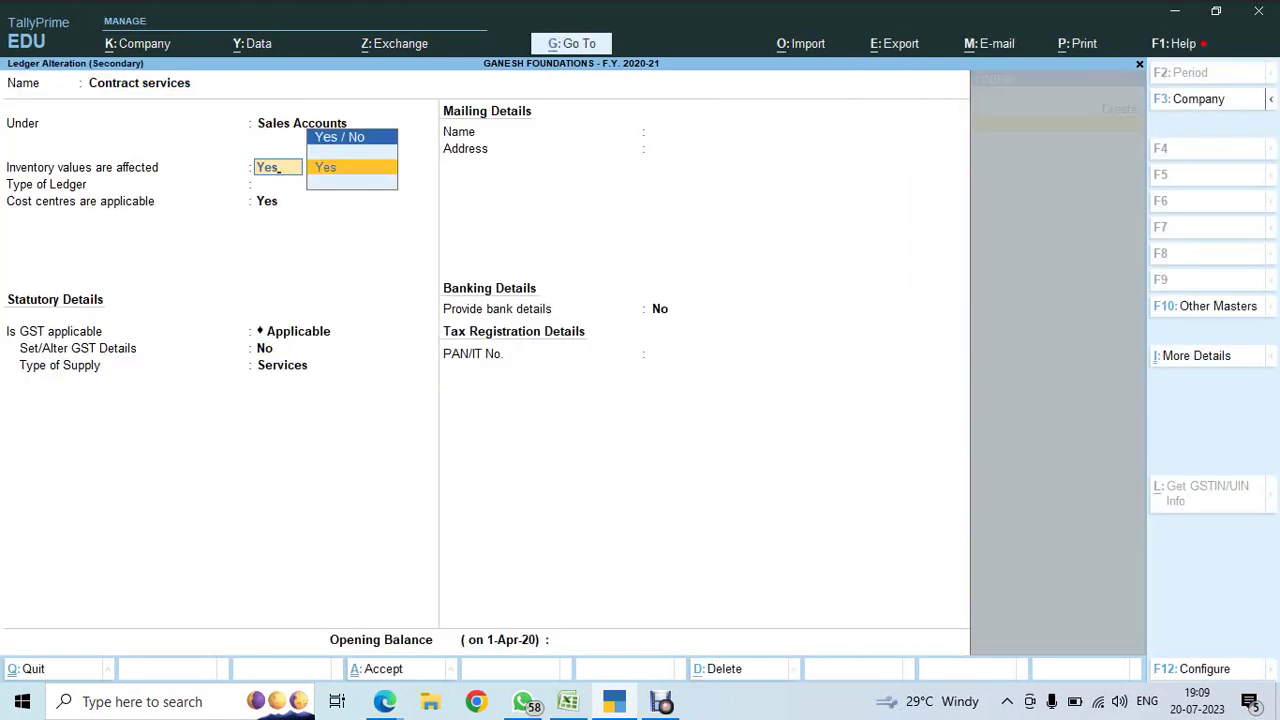
pyautogui.press('BackSpace')
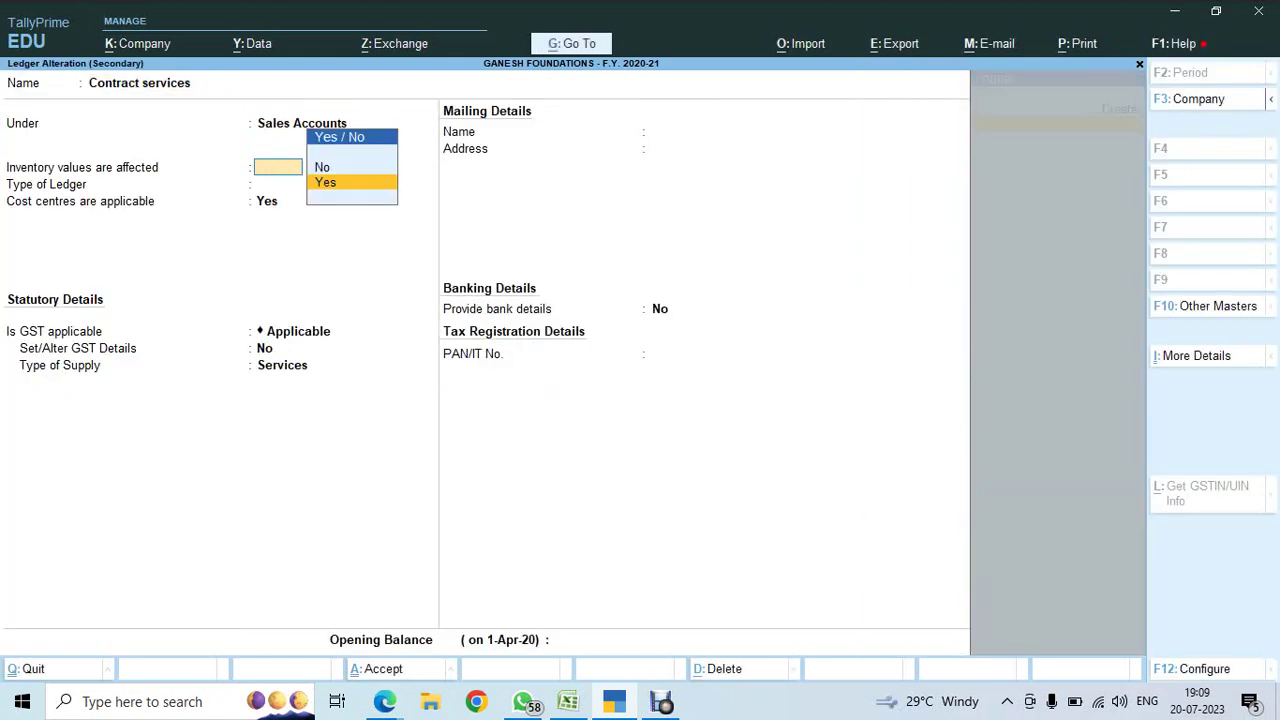
pyautogui.press('Up')
pyautogui.press('Return')
pyautogui.hotkey('ctrl', 'a')
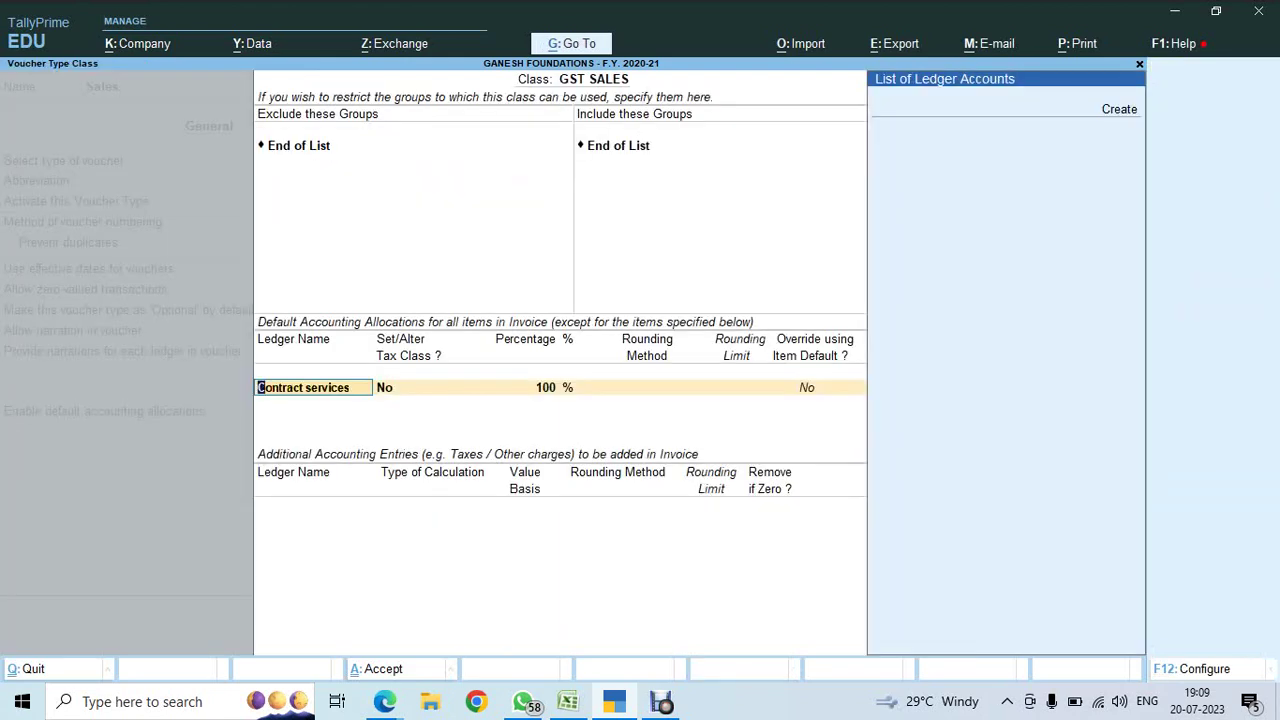
# - Clear the Contract services allocation, quit to the Sales voucher type, and reopen the GST SALES class
pyautogui.press('BackSpace')
pyautogui.press('Escape')
pyautogui.press('Return')
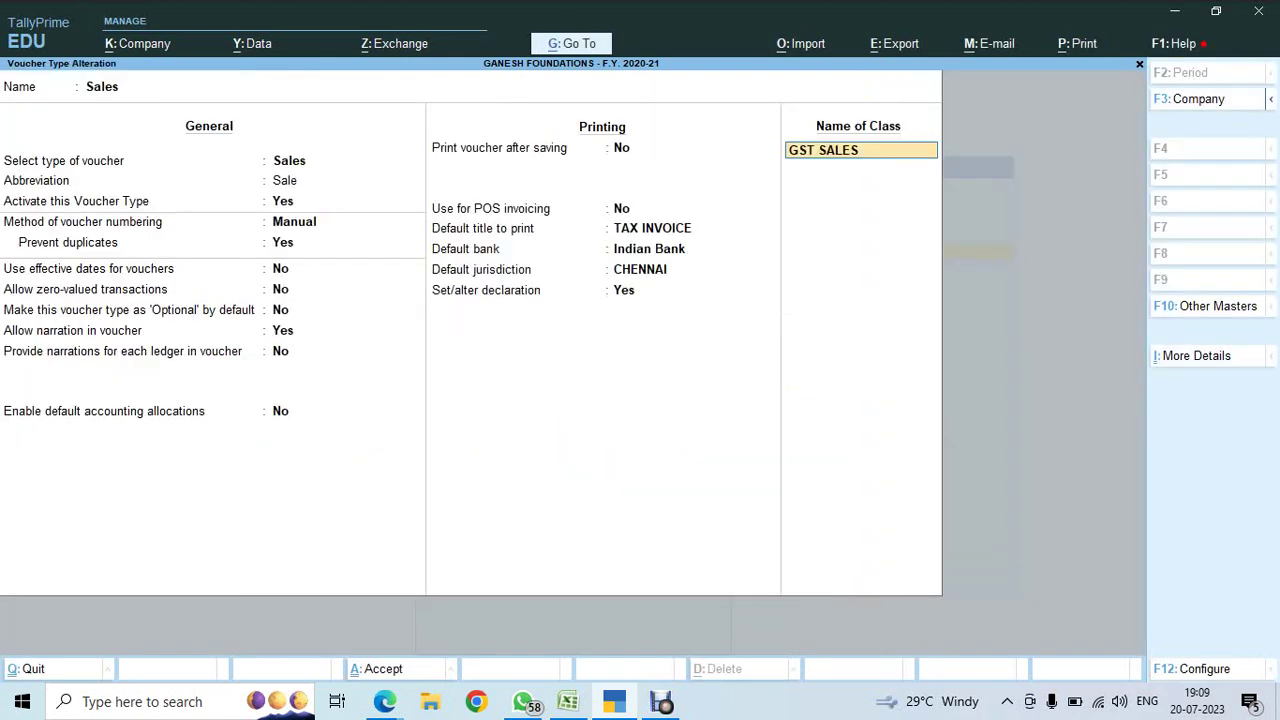
pyautogui.press('Return')
pyautogui.press('Return')
pyautogui.press('Return')
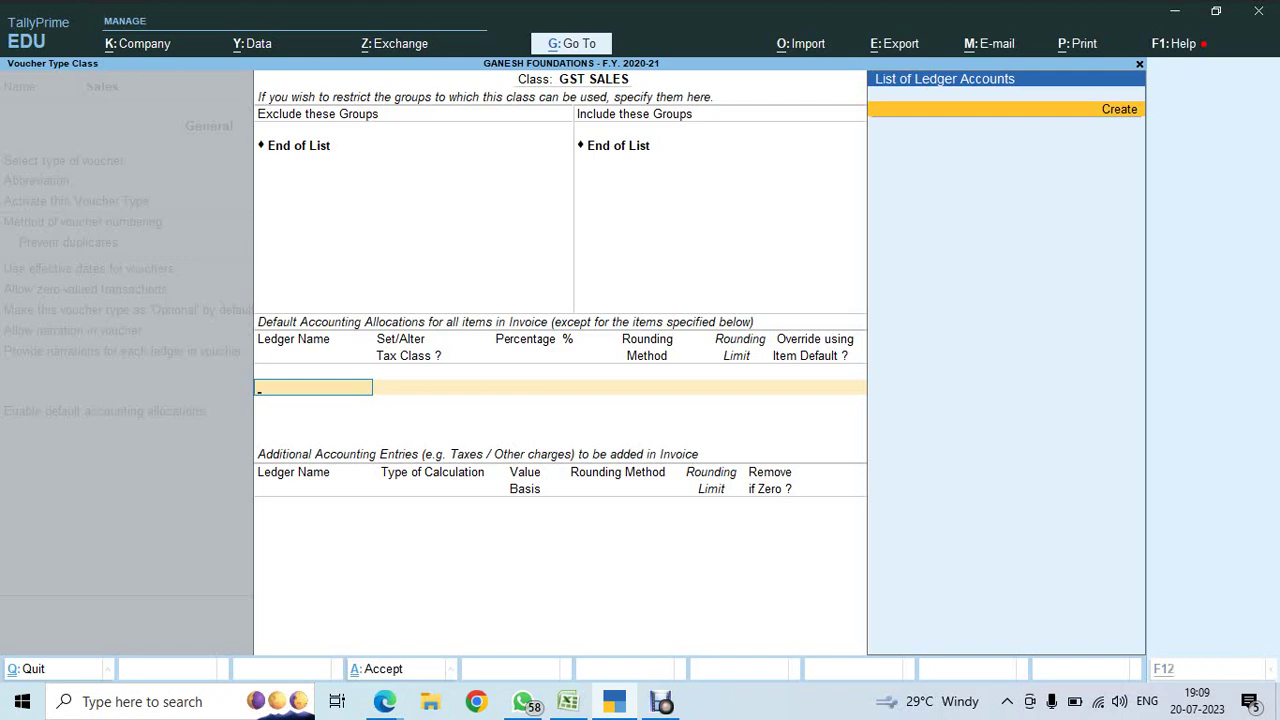
# - Check the Google Meet window, then return to TallyPrime and start creating a new ledger
pyautogui.hotkey('alt', 'Tab')
pyautogui.press('Tab')
pyautogui.press('Tab')
pyautogui.press('Tab')
pyautogui.press('Tab')
pyautogui.press('Tab')
pyautogui.press('Tab')
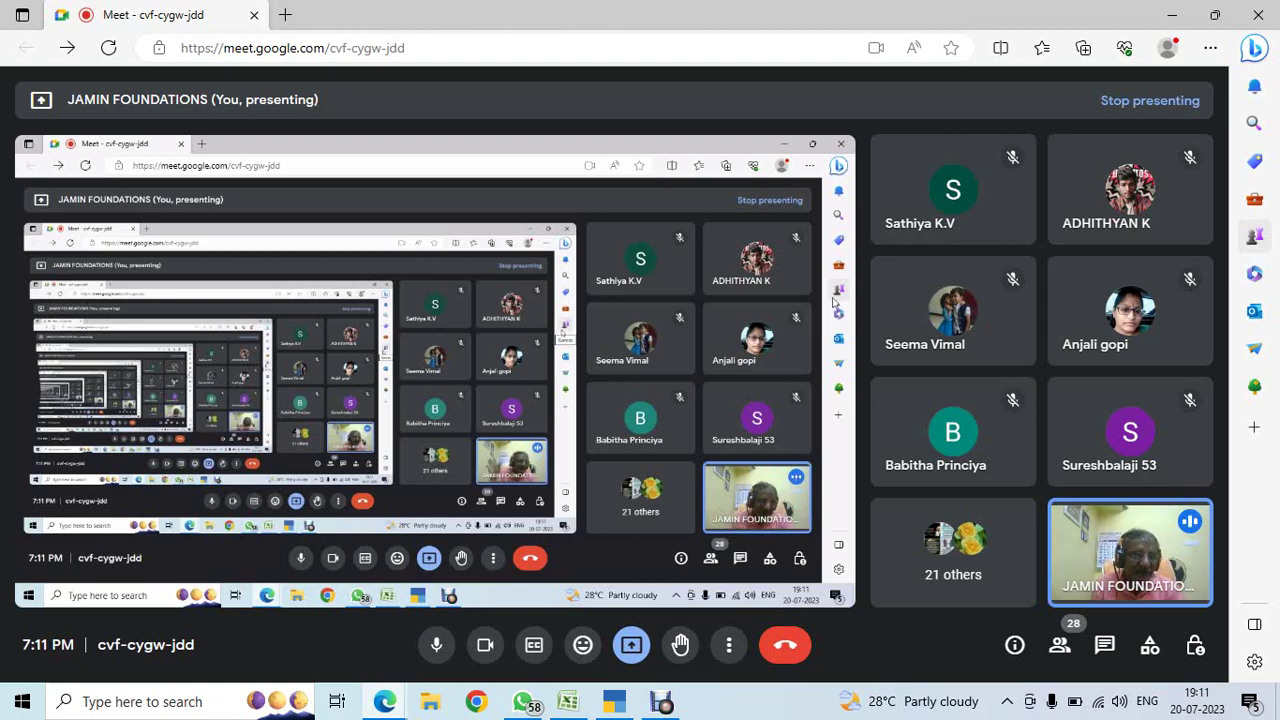
pyautogui.hotkey('alt', 'Tab')
pyautogui.press('Return')
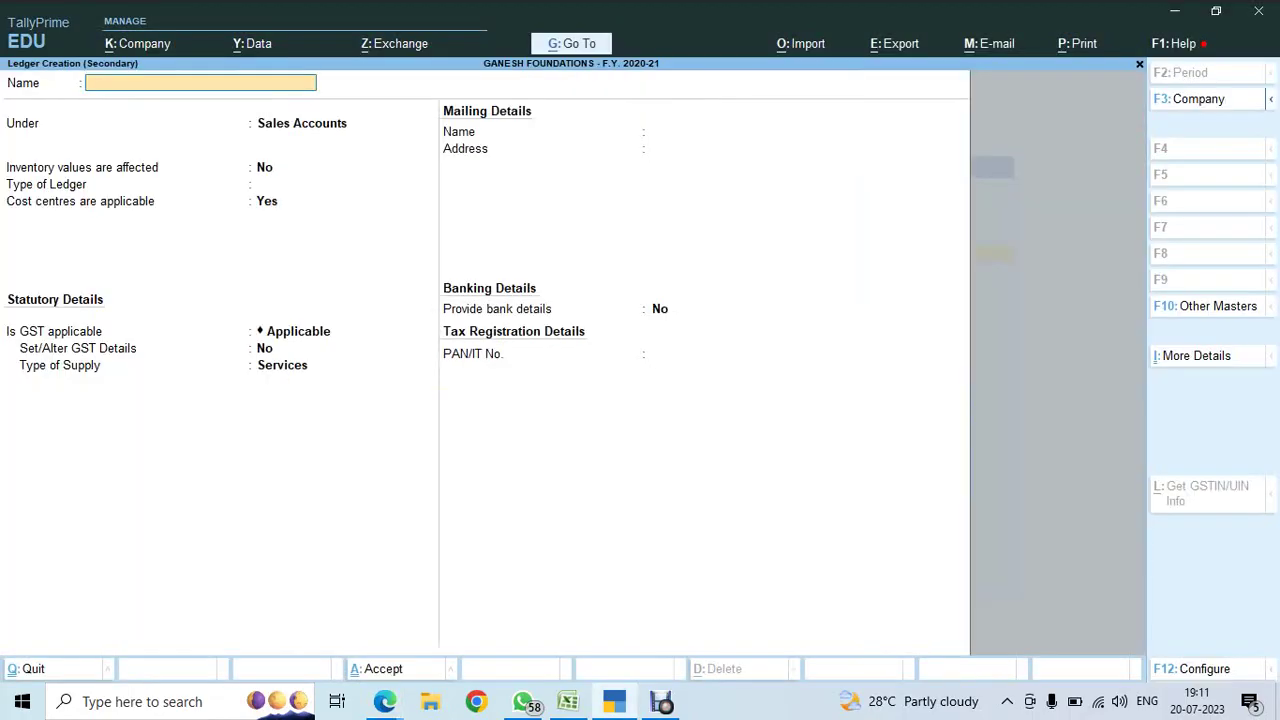
# - Create ledger GST LOCAL SALES under Sales Accounts: inventory affected Yes, cost centres No, GST Not Applicable
pyautogui.write('GST LOCAL SALES')
pyautogui.press('Return')
pyautogui.press('Return')
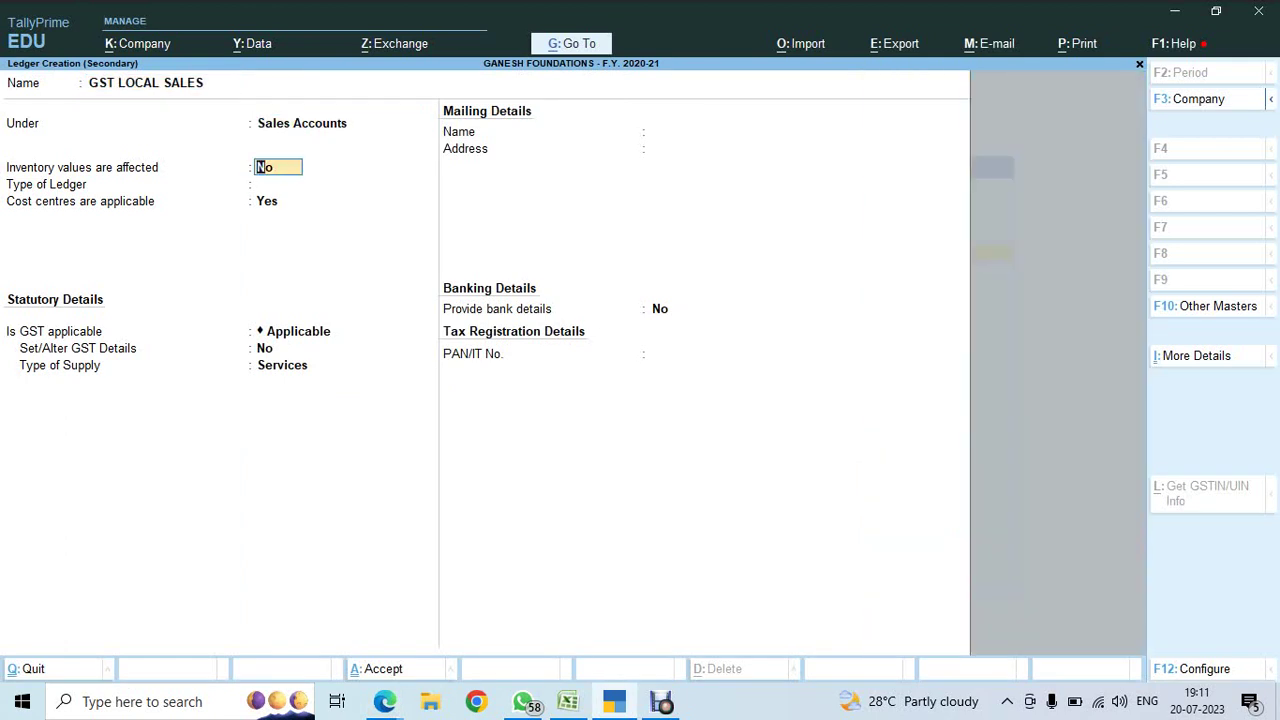
pyautogui.write('y')
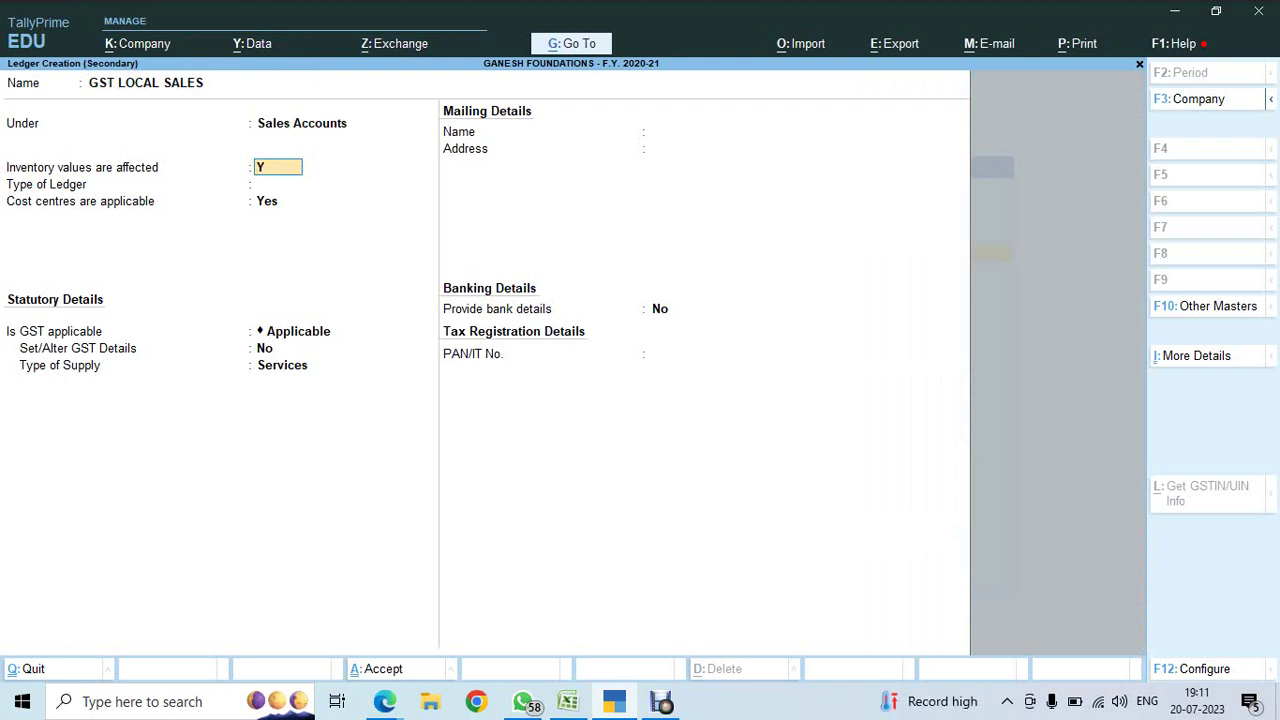
pyautogui.press('Return')
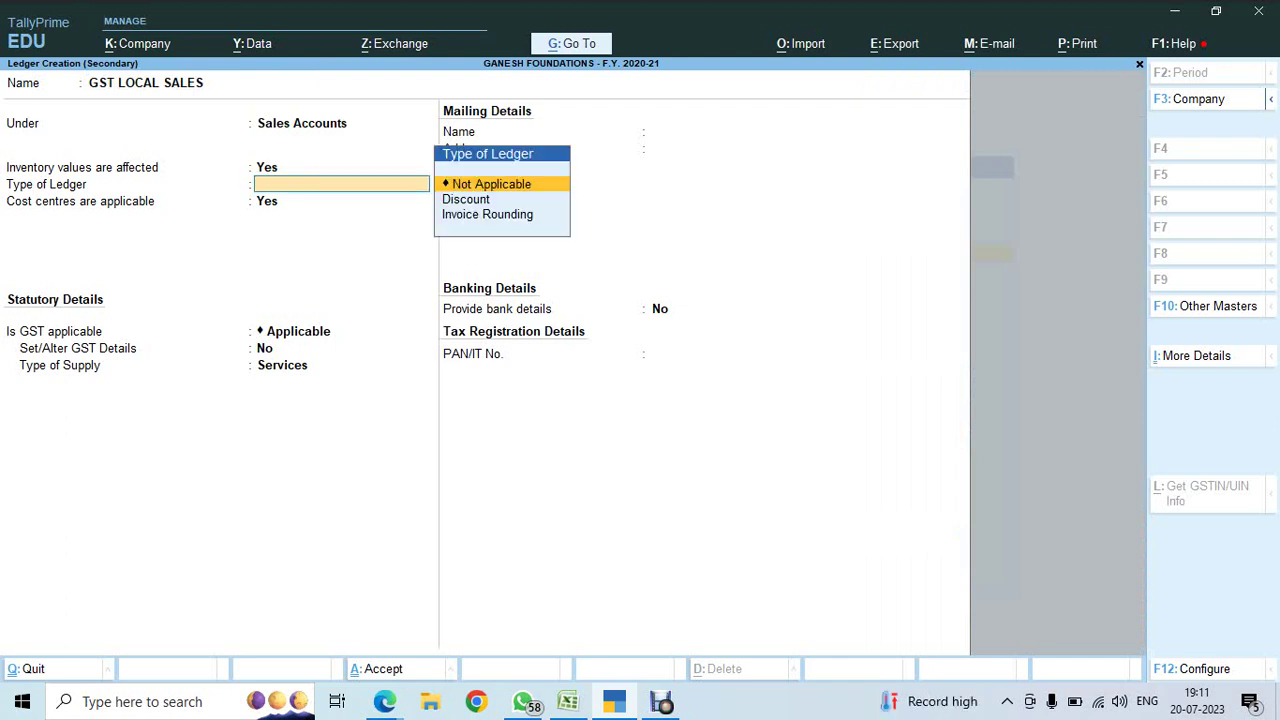
pyautogui.press('Return')
pyautogui.write('n')
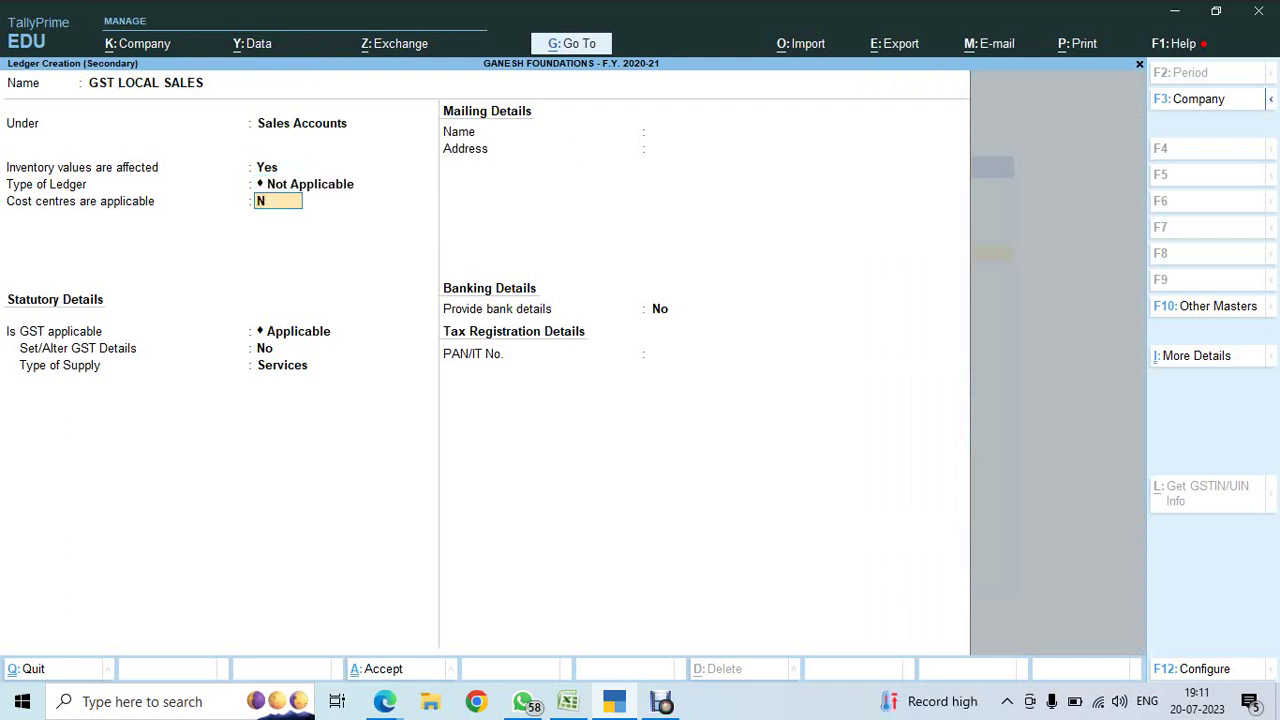
pyautogui.press('Return')
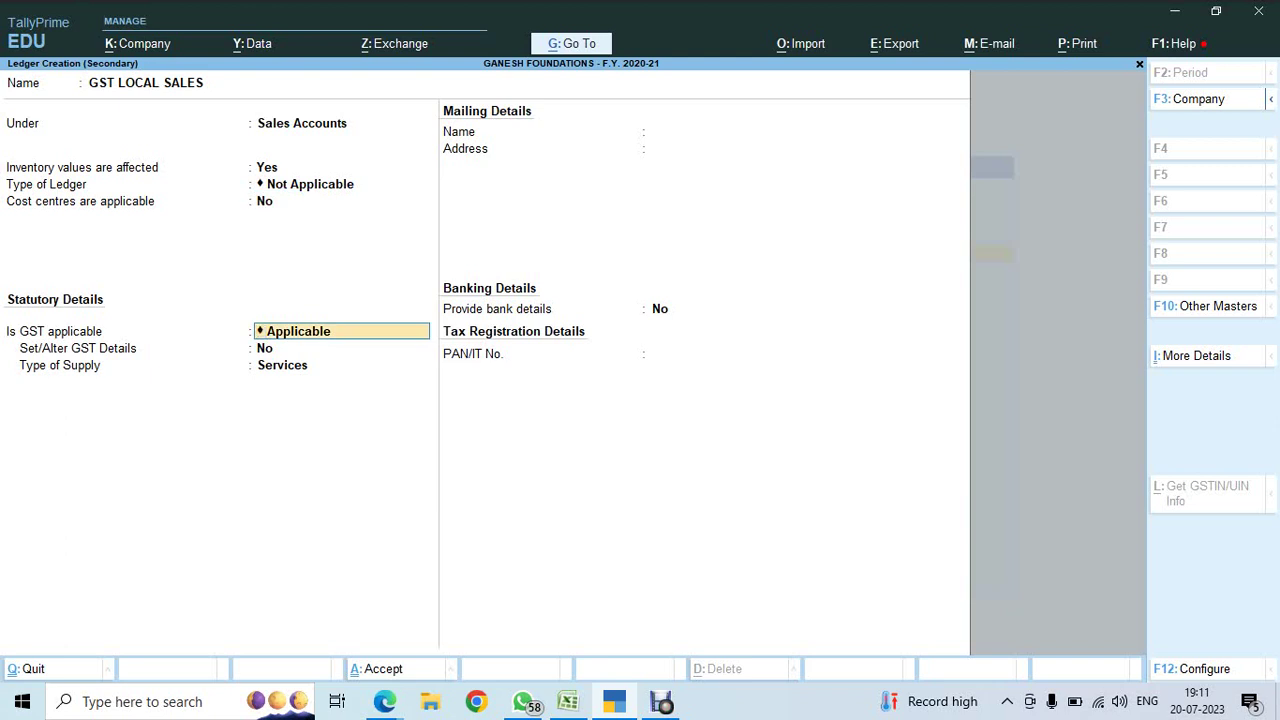
pyautogui.press('BackSpace')
pyautogui.press('Down')
pyautogui.press('Return')
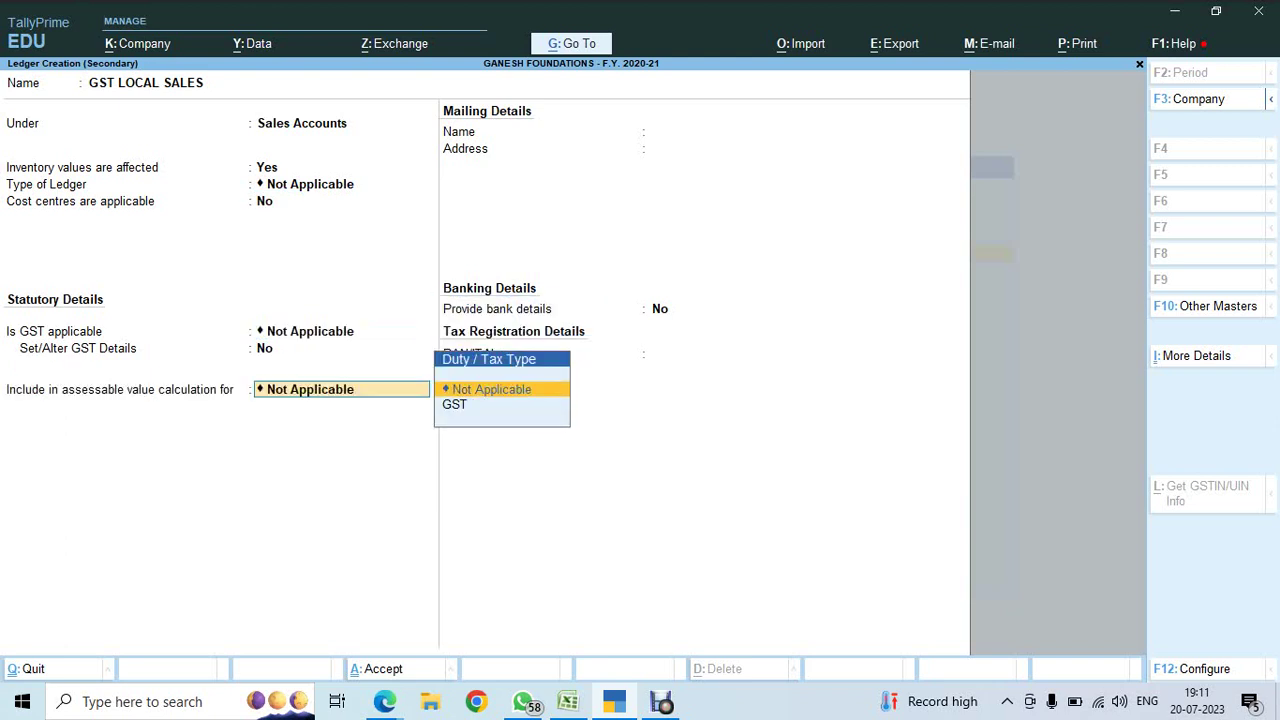
pyautogui.press('Return')
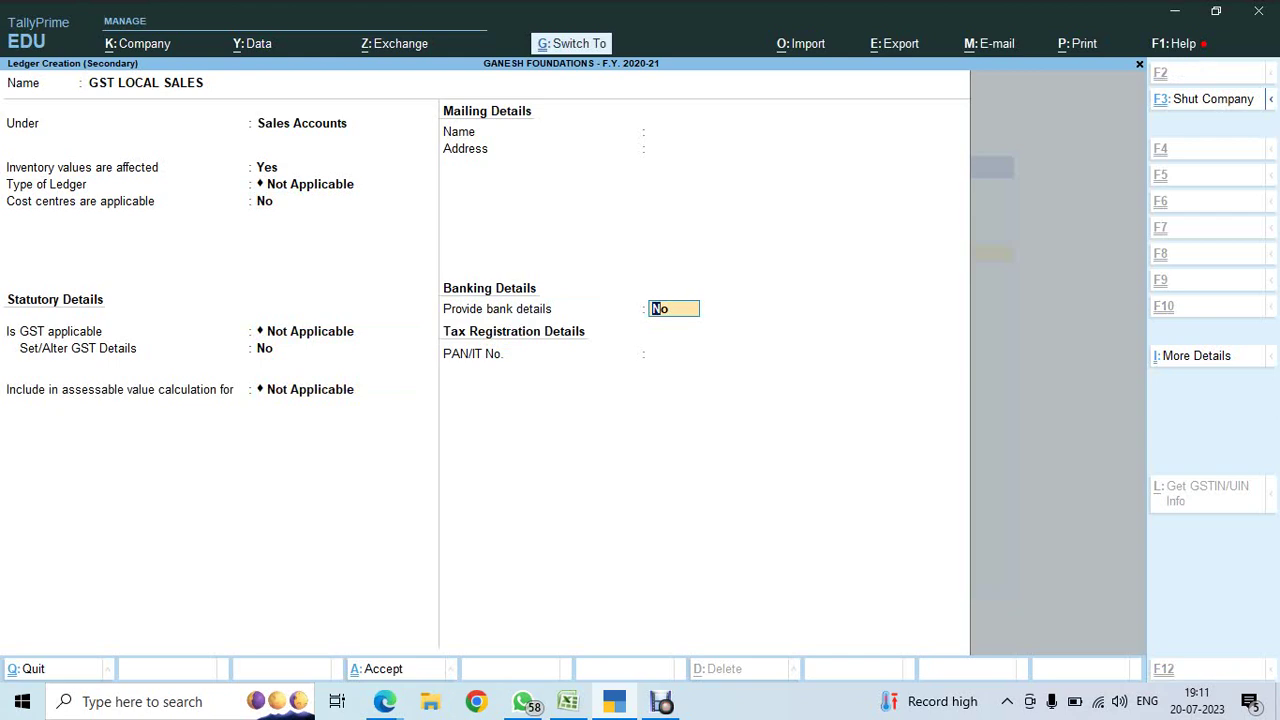
# - Save the GST LOCAL SALES ledger and add Contract services as a user-defined value entry
pyautogui.hotkey('ctrl', 'a')
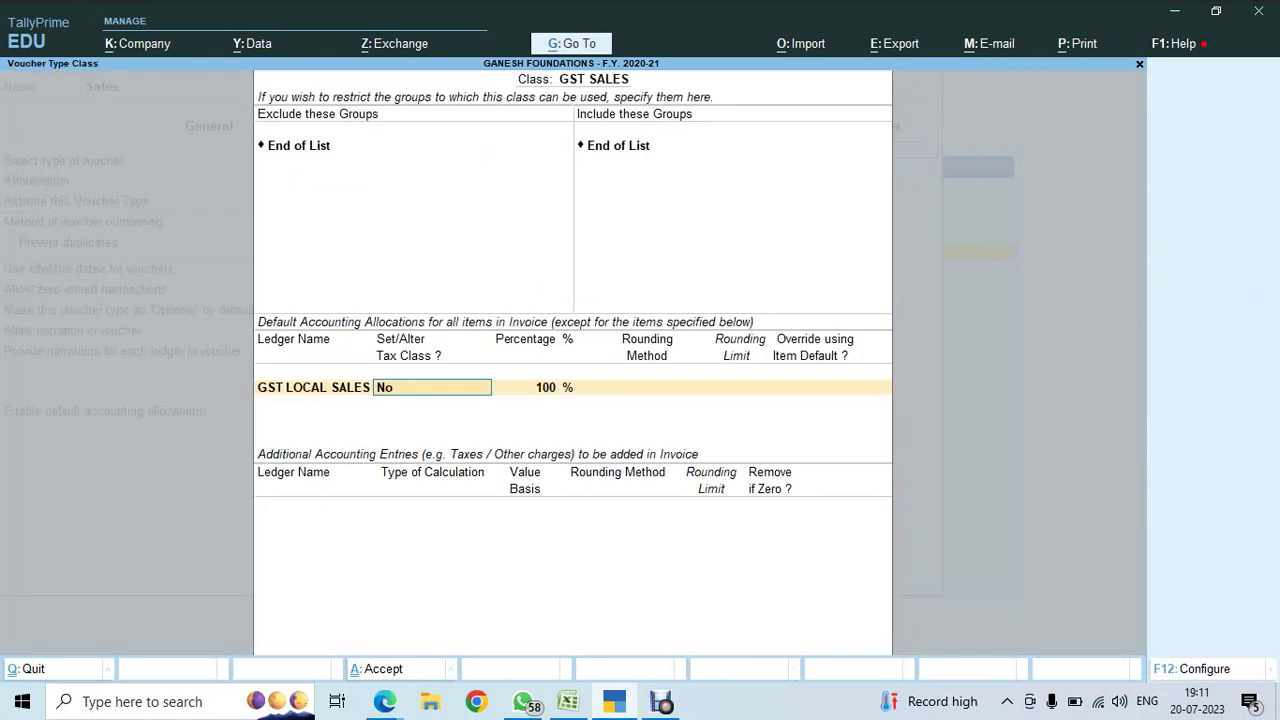
pyautogui.press('Return')
pyautogui.press('Return')
pyautogui.press('Return')
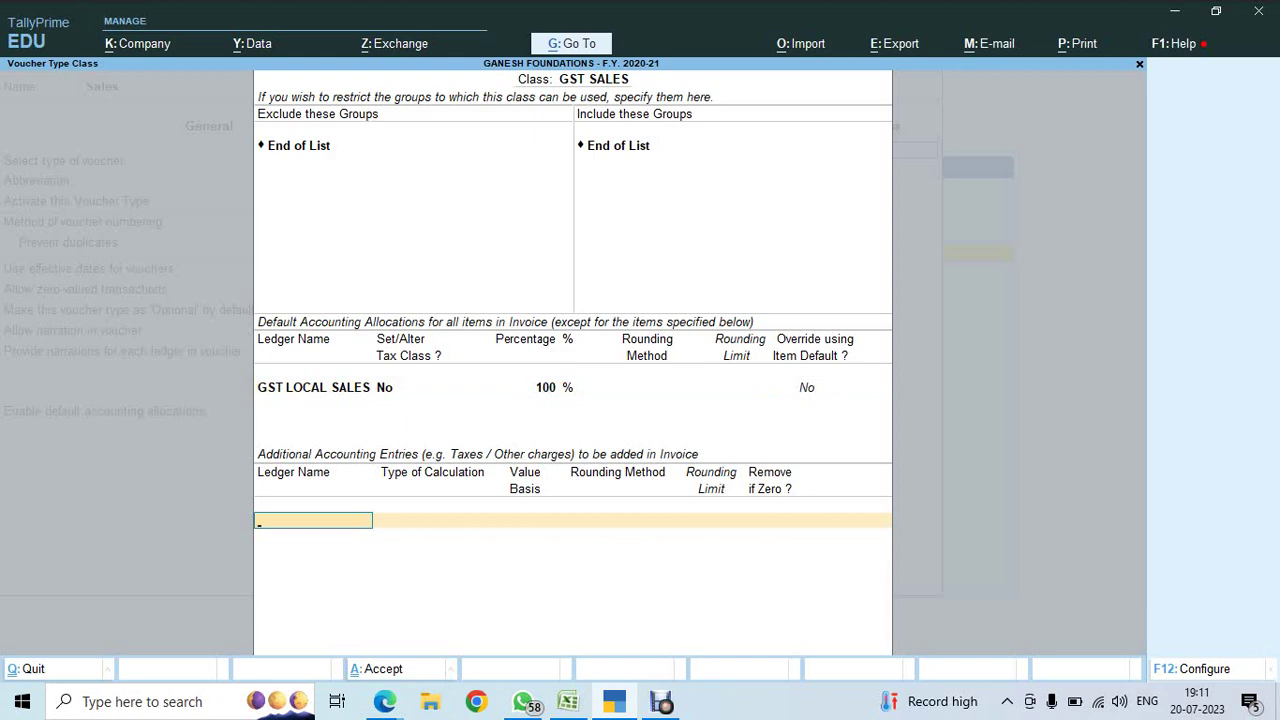
pyautogui.write('con')
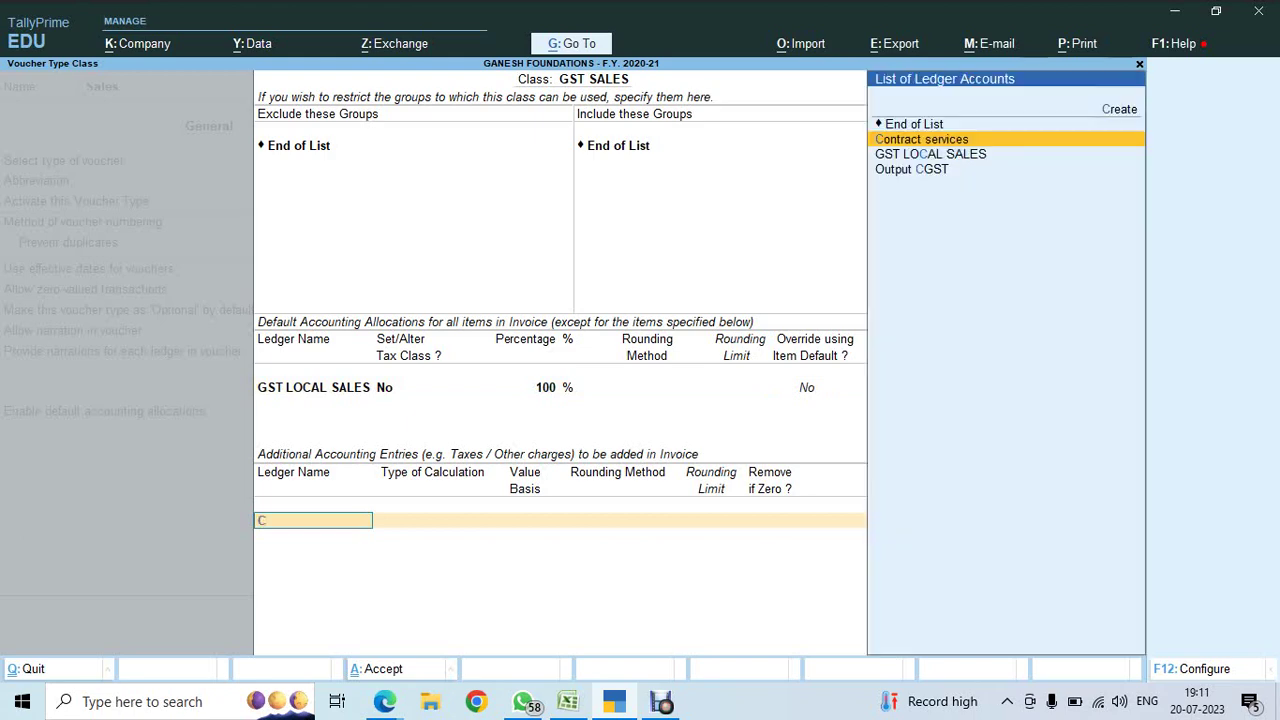
pyautogui.press('Return')
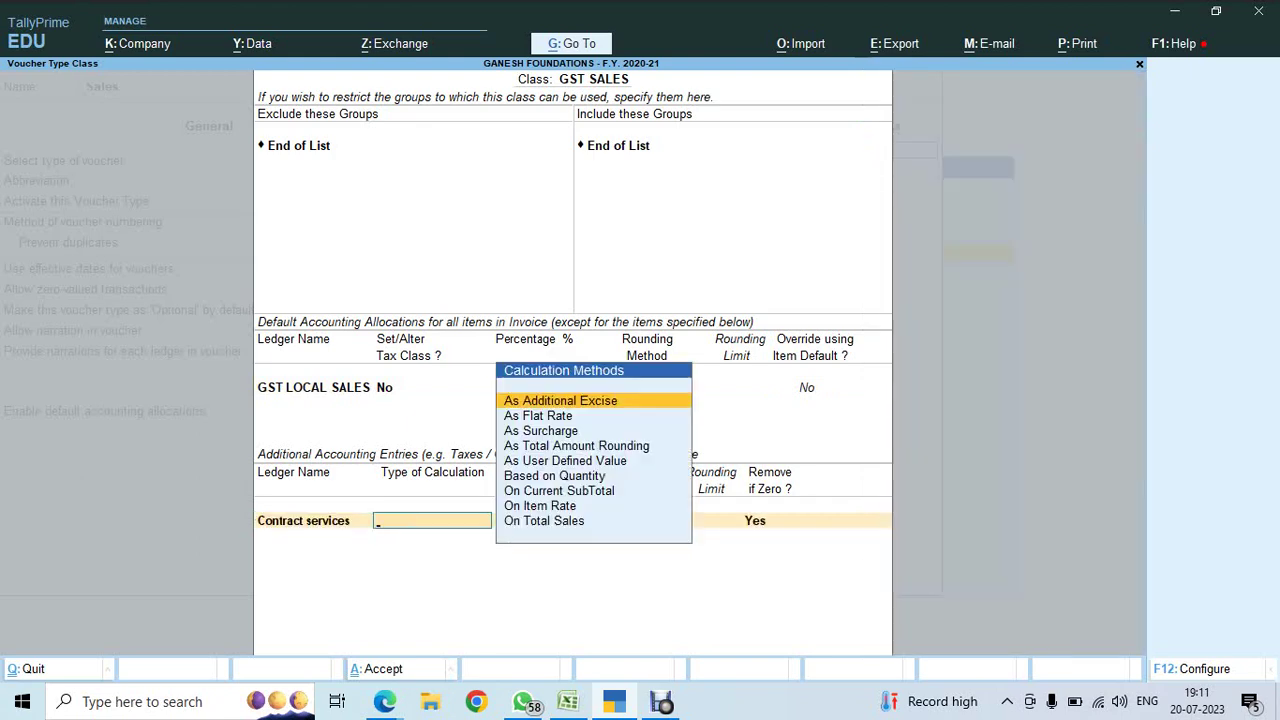
pyautogui.write('user')
pyautogui.press('Return')
pyautogui.press('Return')
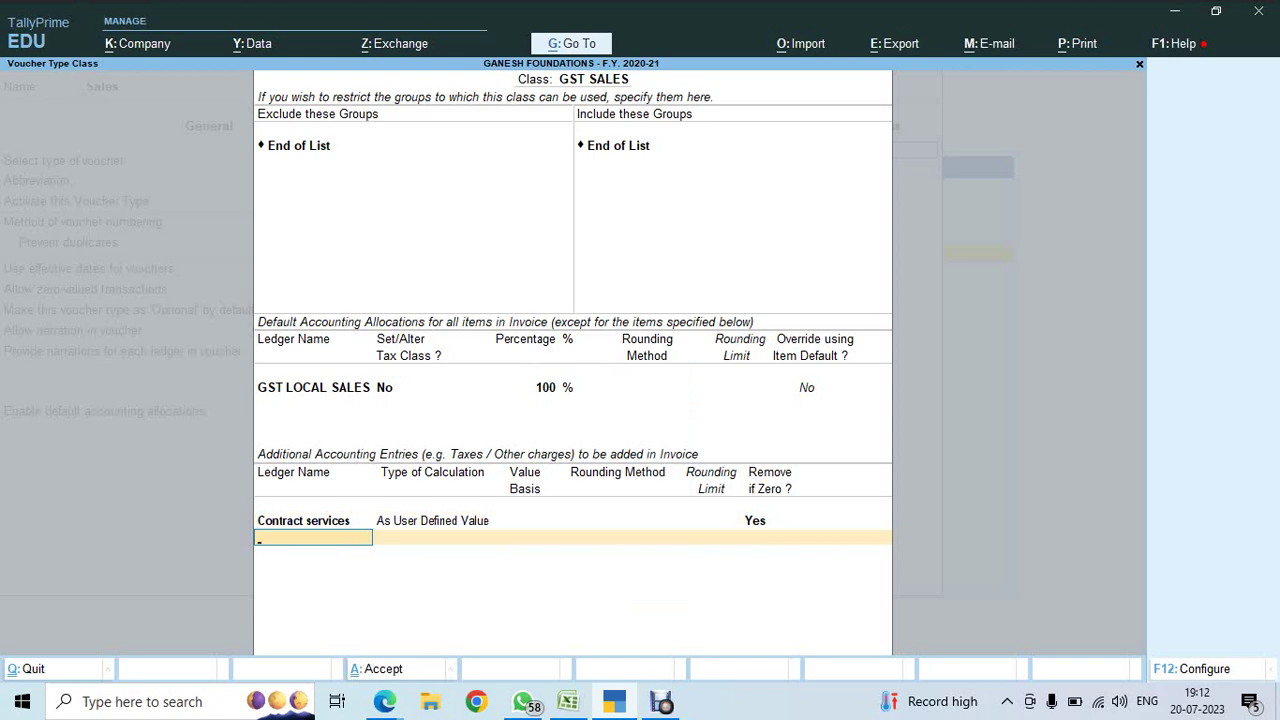
# - Add Output CGST and Output Sgst as tax entries in the GST SALES class
pyautogui.write('OUT')
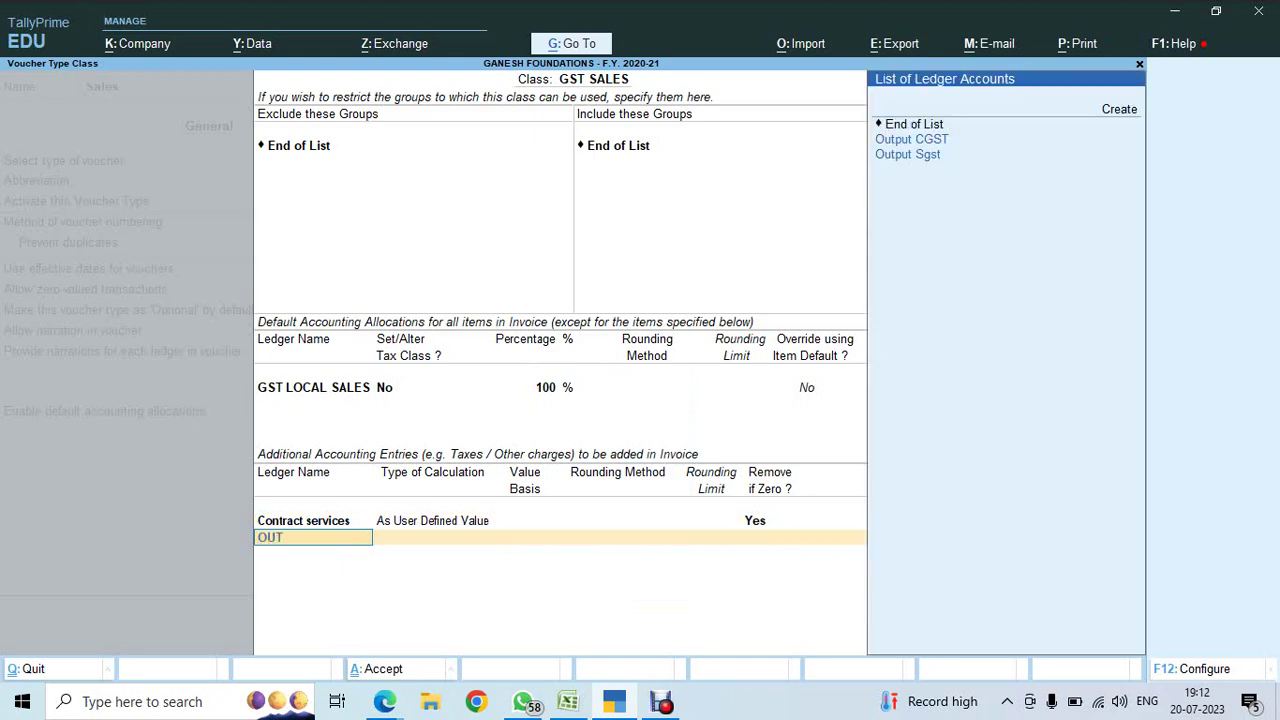
pyautogui.press('Return')
pyautogui.press('Return')
pyautogui.press('Return')
pyautogui.write('OUT')
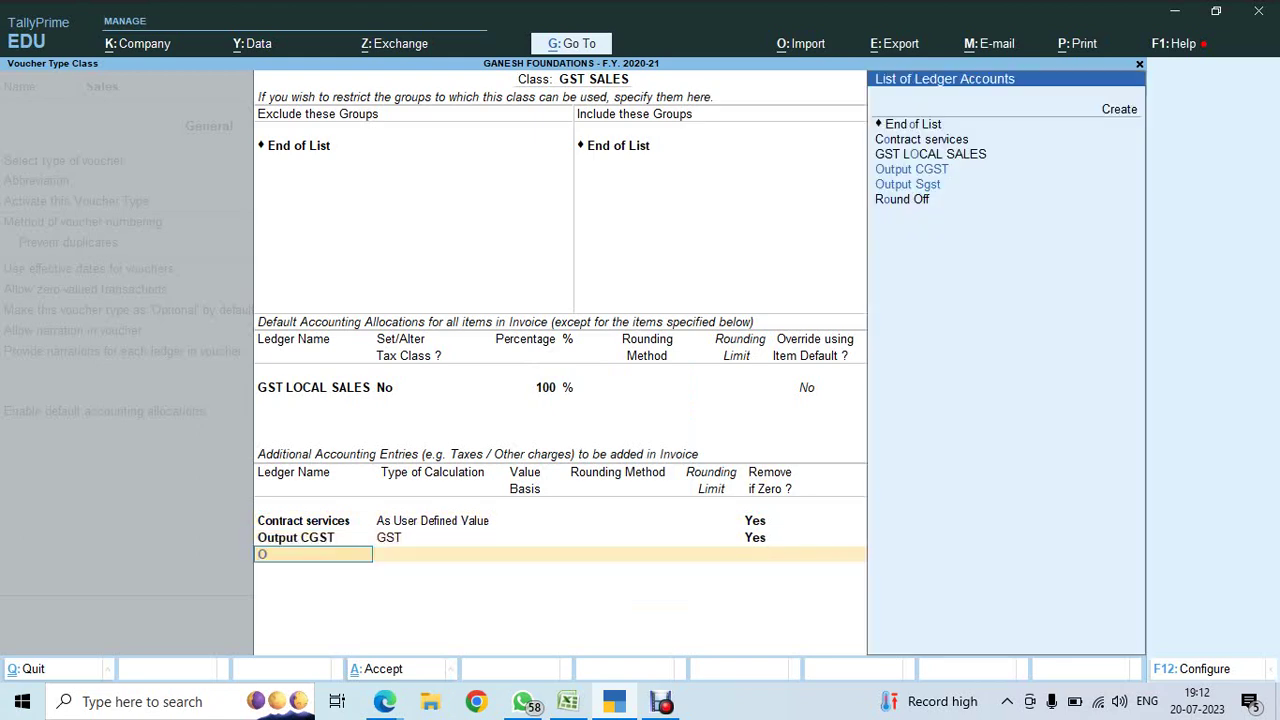
pyautogui.press('Down')
pyautogui.press('Return')
pyautogui.press('Return')
pyautogui.press('Return')
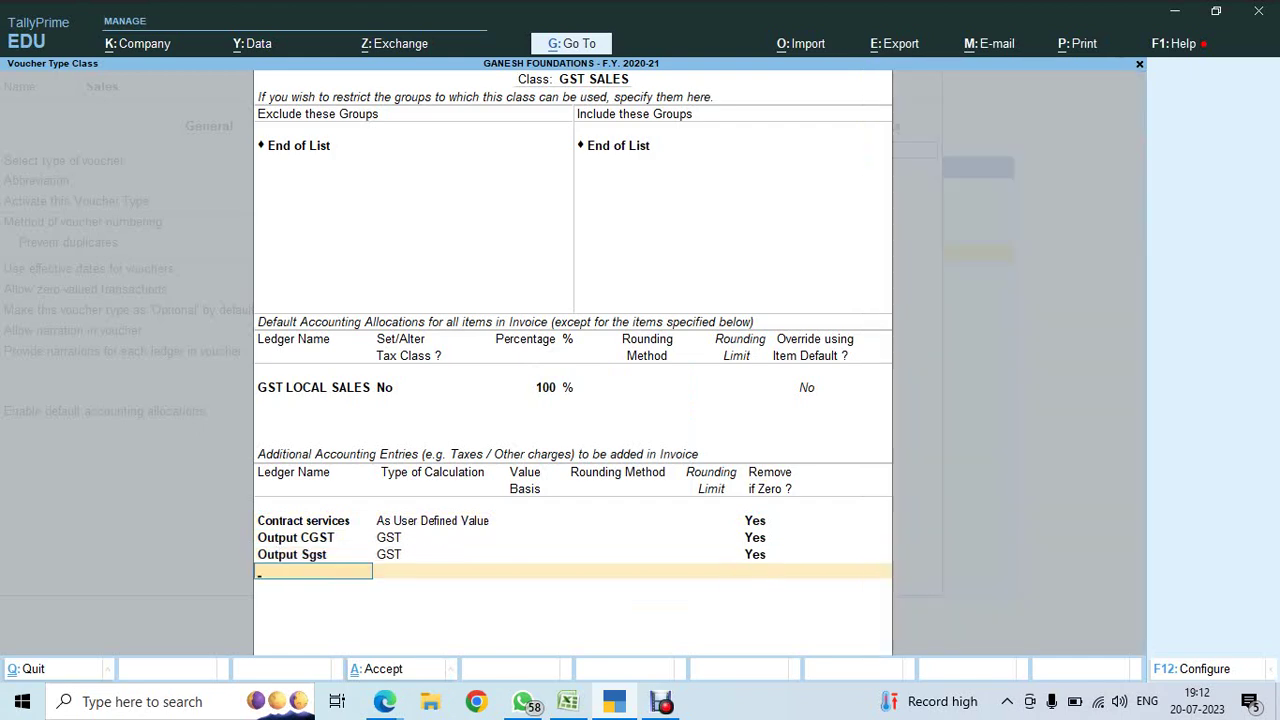
pyautogui.write('ROU')
# - Add Round Off with total-amount Normal Rounding, accept the limit, and save the voucher type
pyautogui.press('Return')
pyautogui.write('AS')
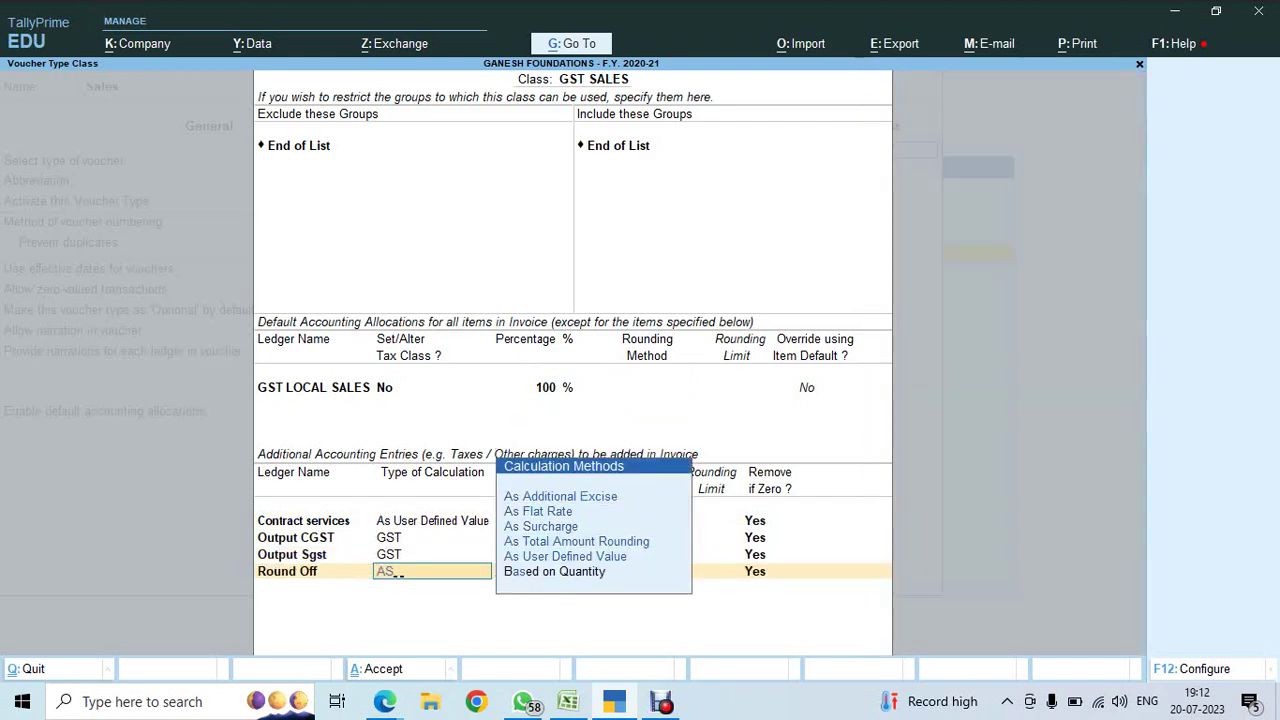
pyautogui.write('T')
pyautogui.press('Return')
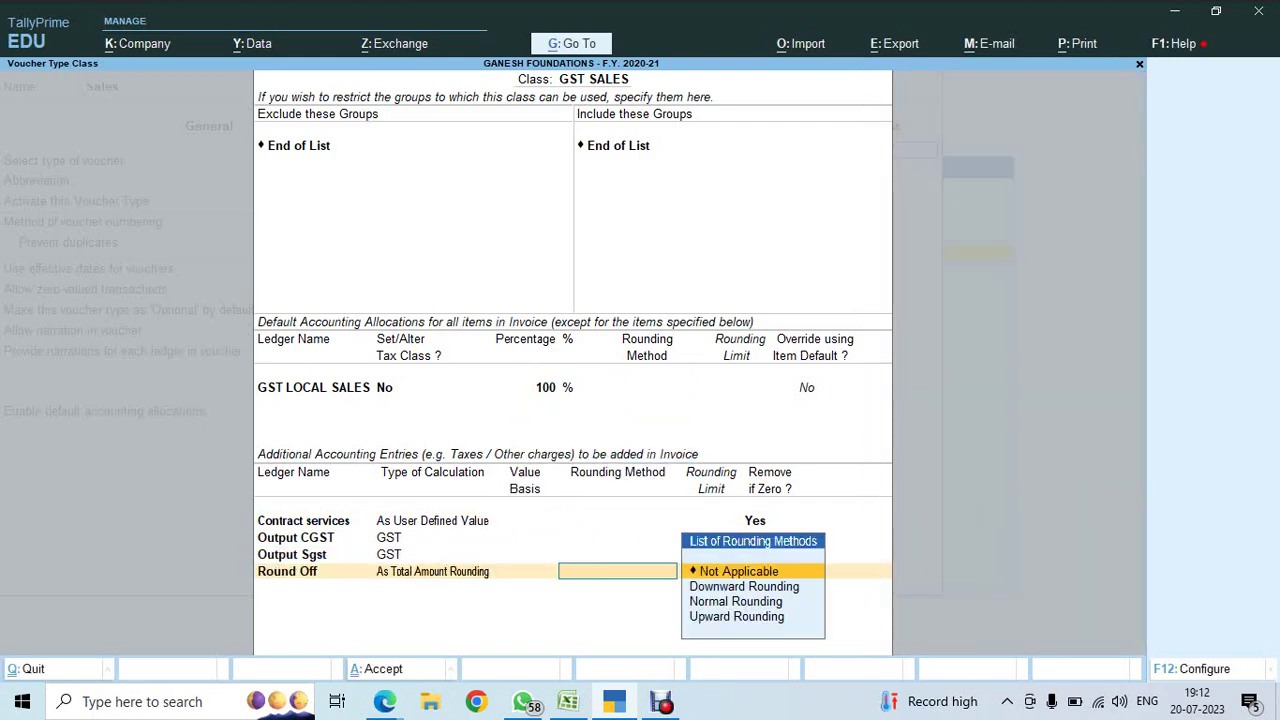
pyautogui.write('N')
pyautogui.press('Return')
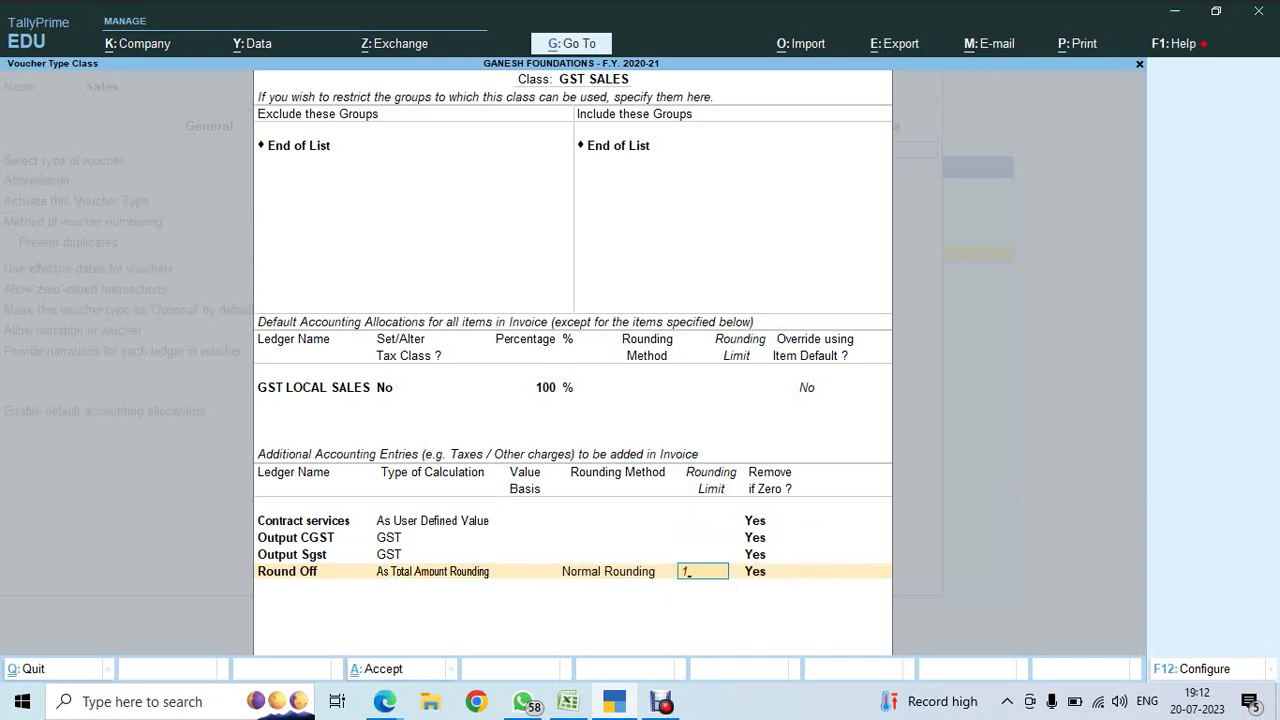
pyautogui.press('Return')
pyautogui.press('Return')
pyautogui.press('Return')
pyautogui.press('Return')
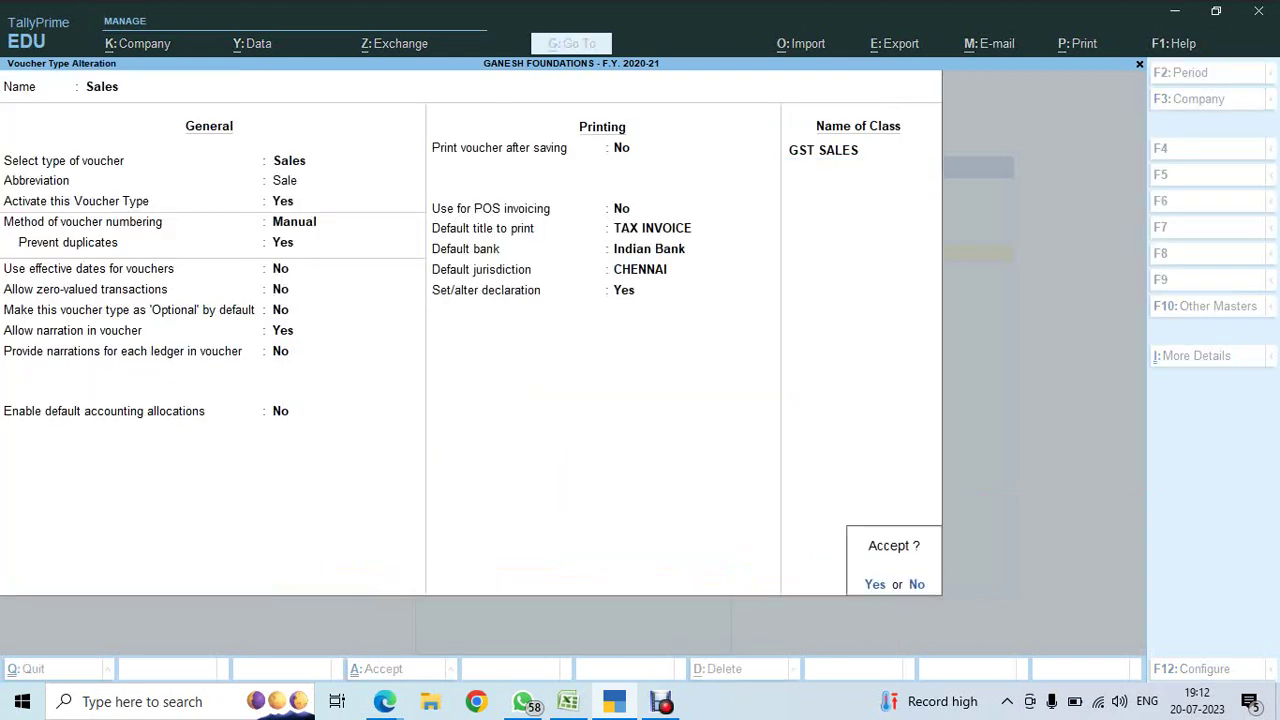
pyautogui.press('Return')
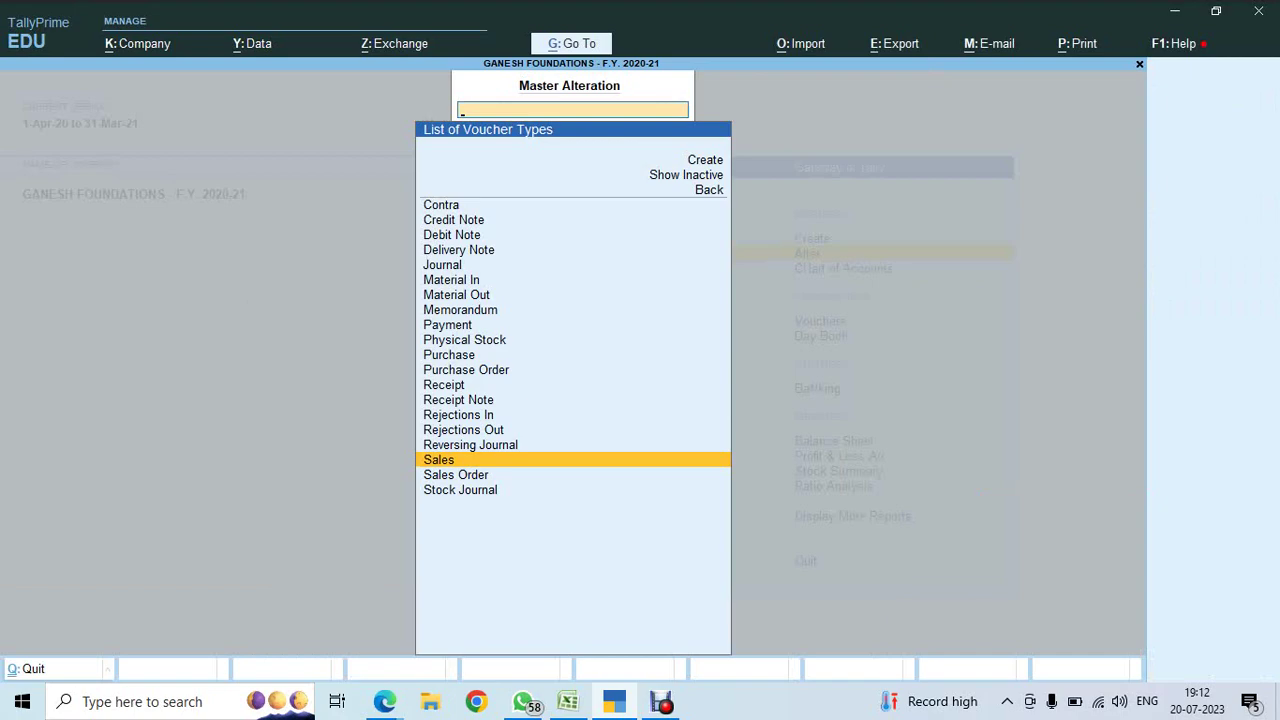
pyautogui.hotkey('alt', 'Tab')
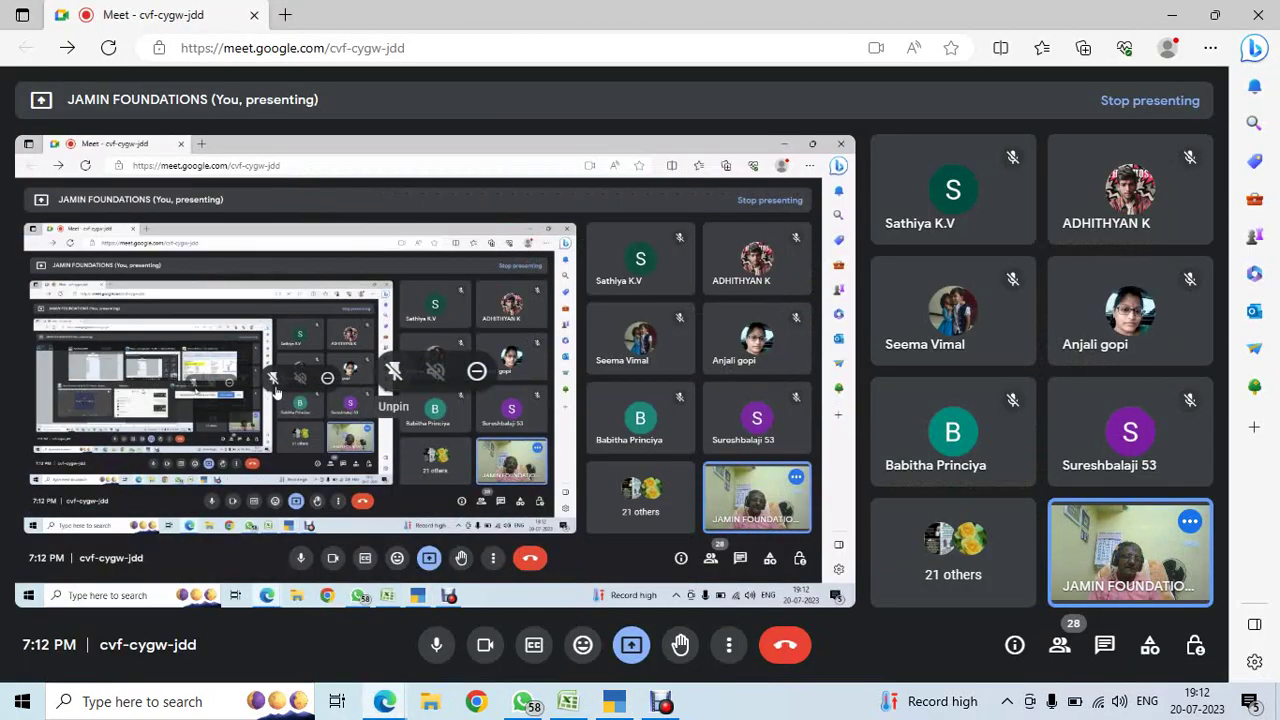
# - Mark 'Voucher type alter' as ok in the checklist's STATUS cell G9
pyautogui.hotkey('alt', 'Tab')
pyautogui.press('Tab')
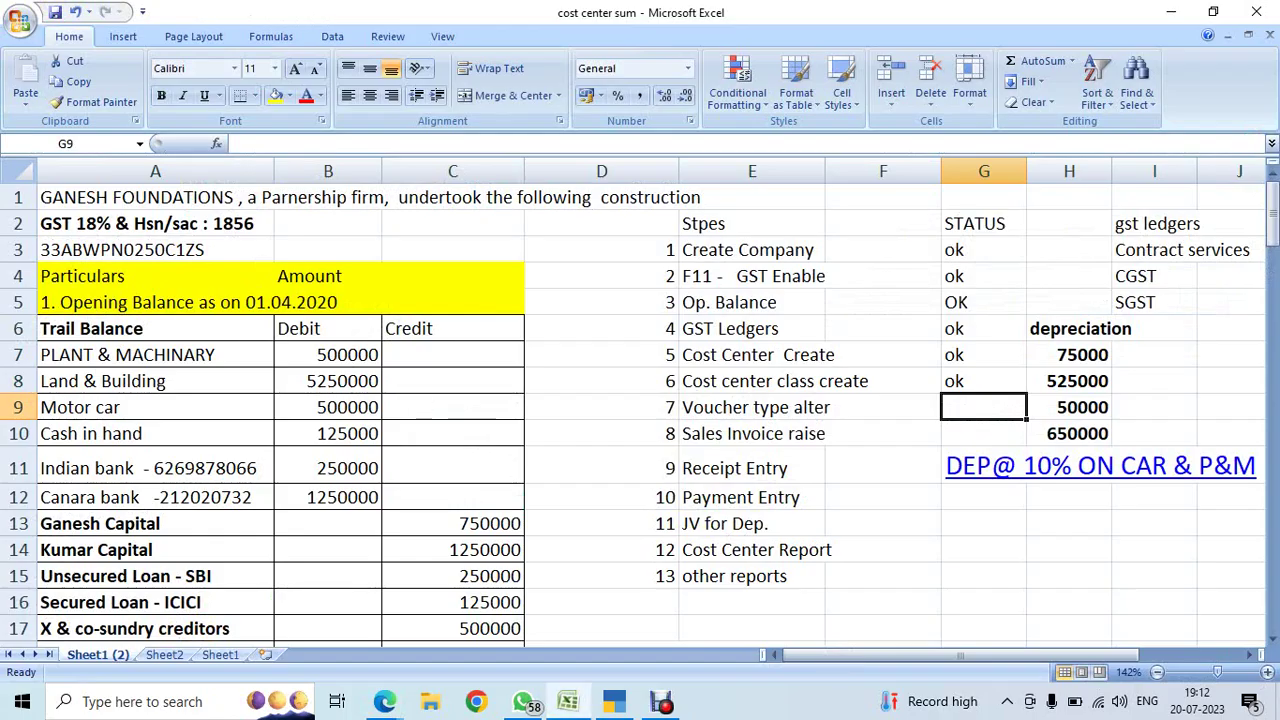
pyautogui.write('Ok')
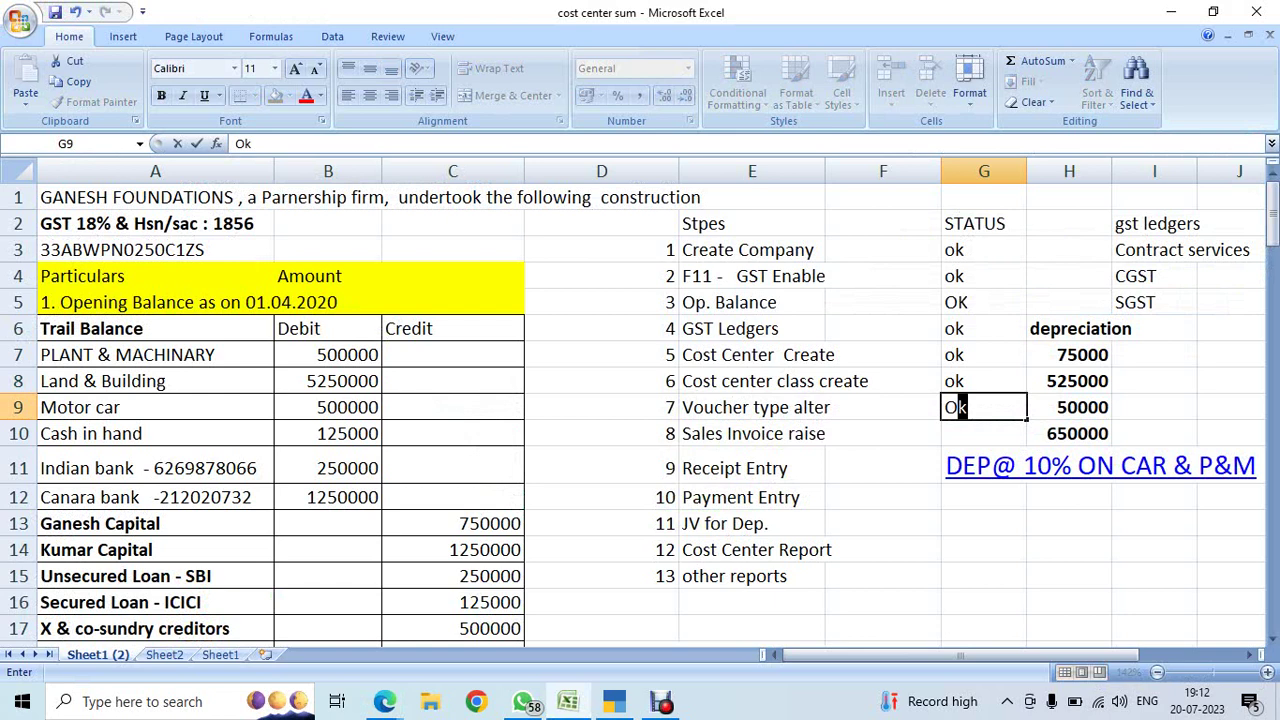
pyautogui.press('Return')
pyautogui.press('Left')
pyautogui.press('Left')
pyautogui.press('Left')
pyautogui.press('Right')
pyautogui.press('Right')
pyautogui.press('Right')
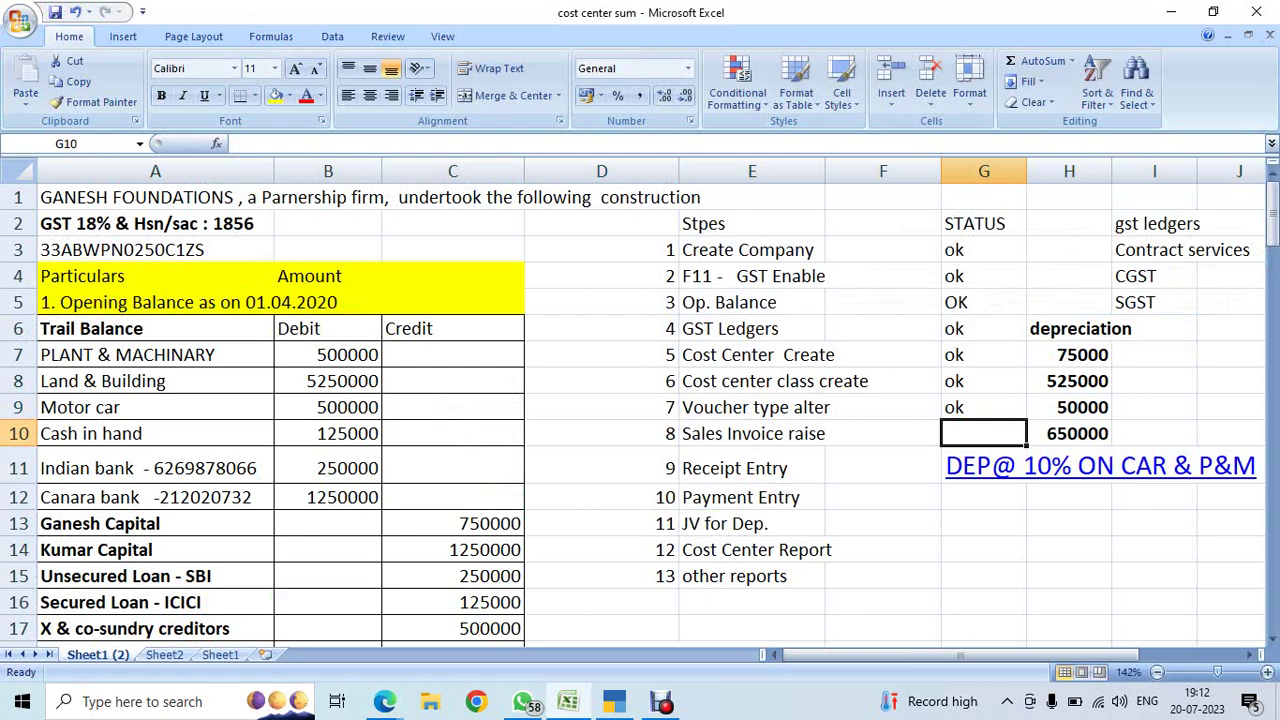
pyautogui.press('alt')
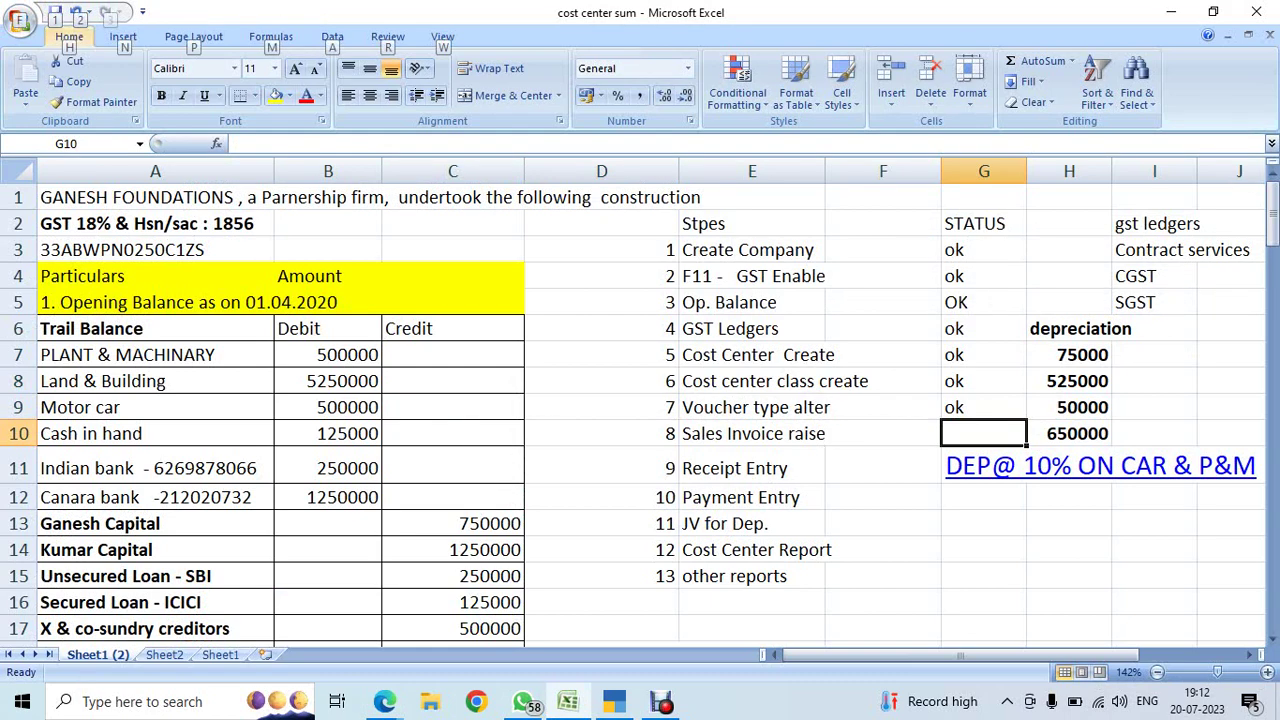
pyautogui.press('alt')
pyautogui.click(752, 328)
pyautogui.scroll(-6, 640, 400)
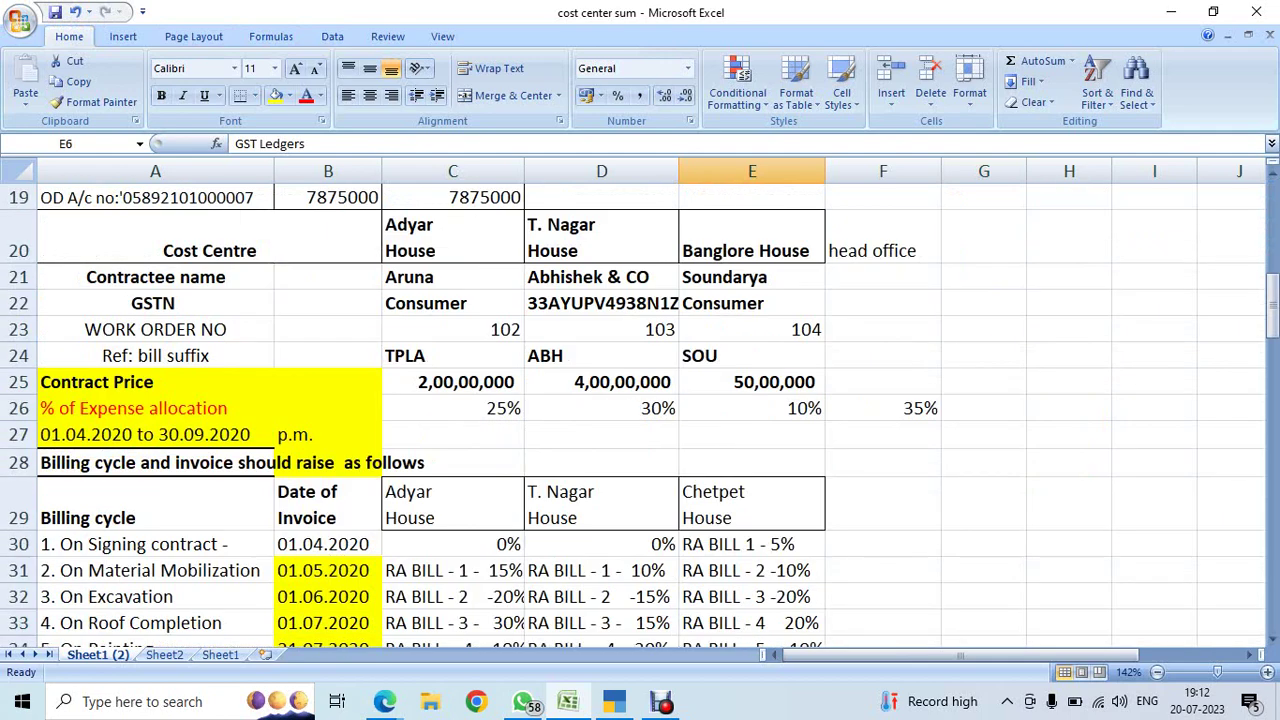
pyautogui.click(452, 303)
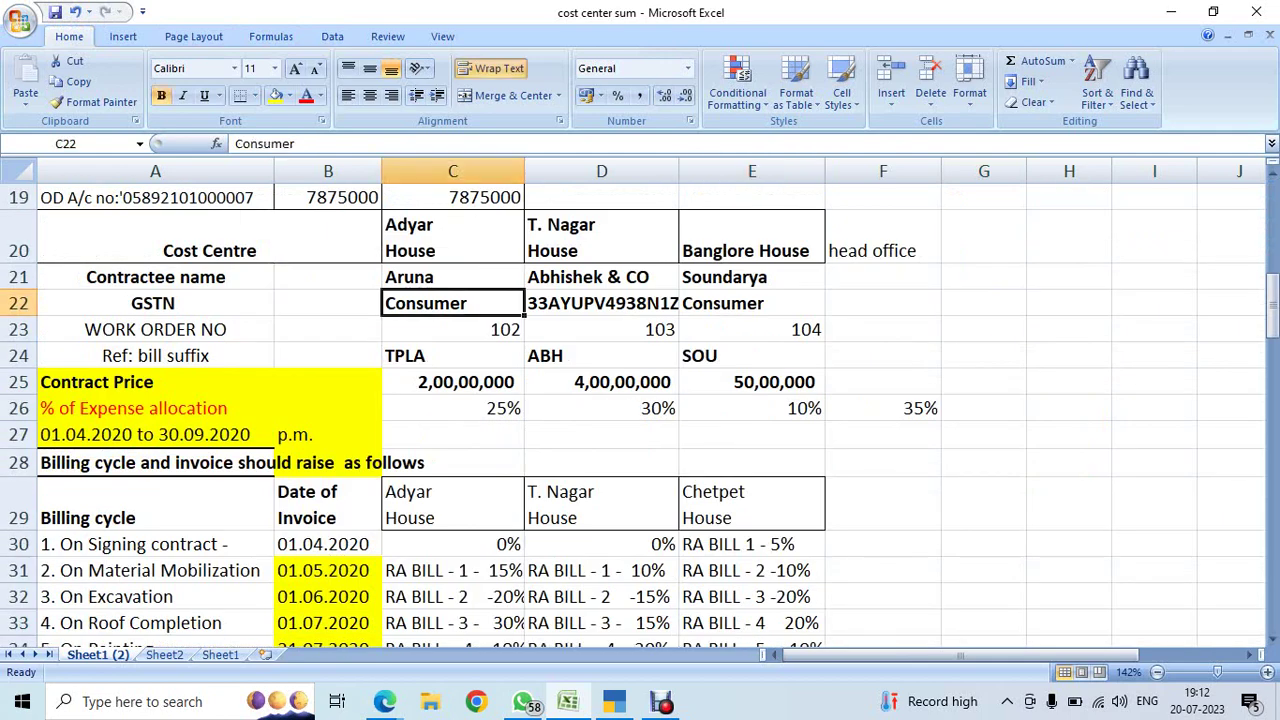
pyautogui.click(452, 277)
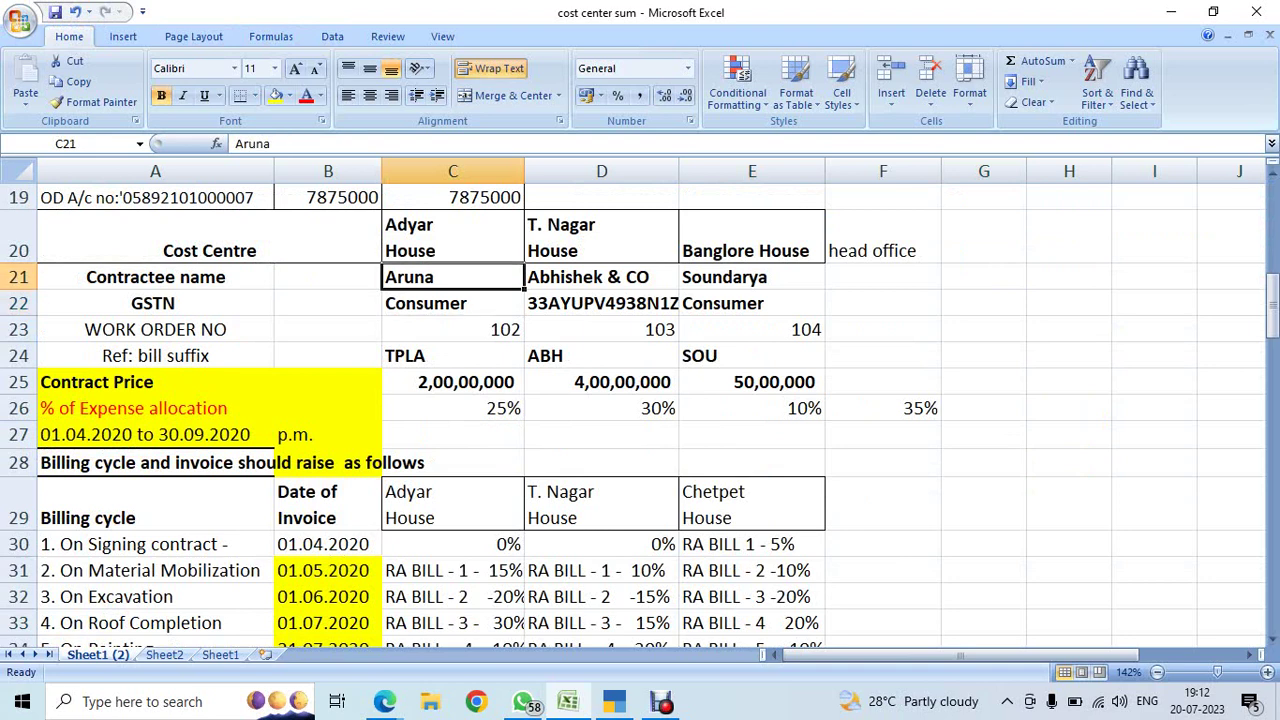
pyautogui.click(601, 277)
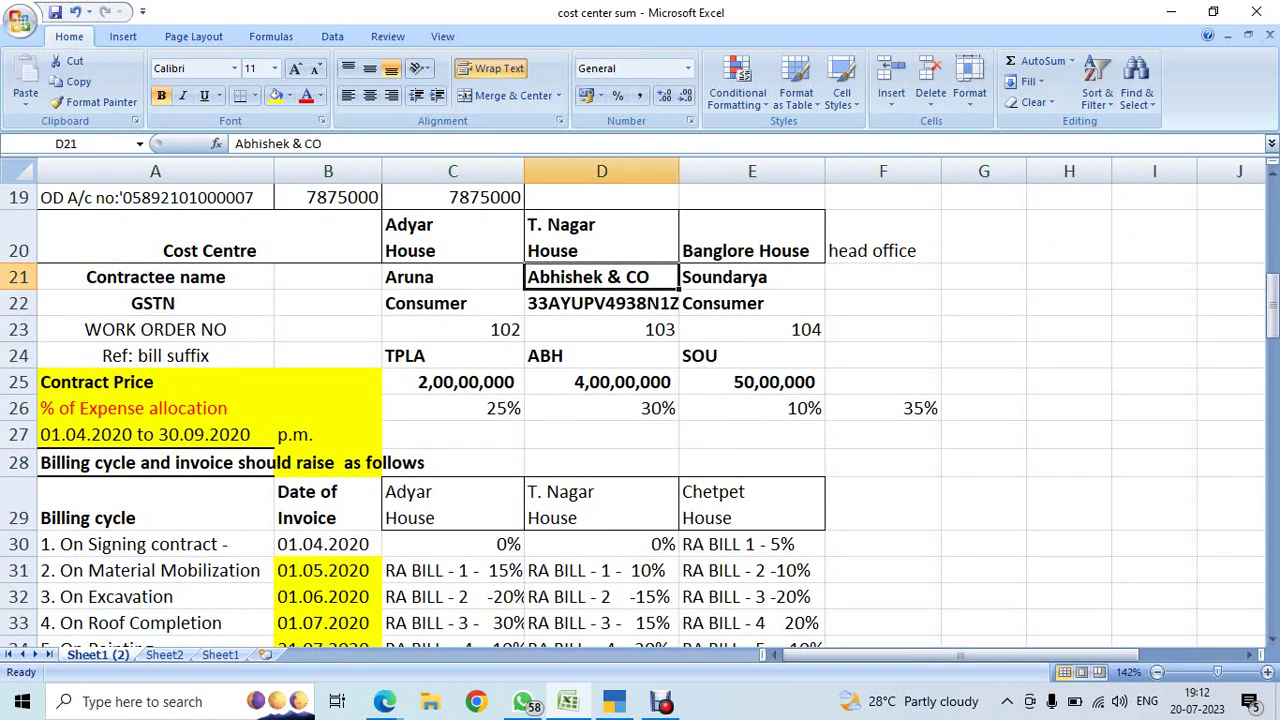
pyautogui.click(752, 277)
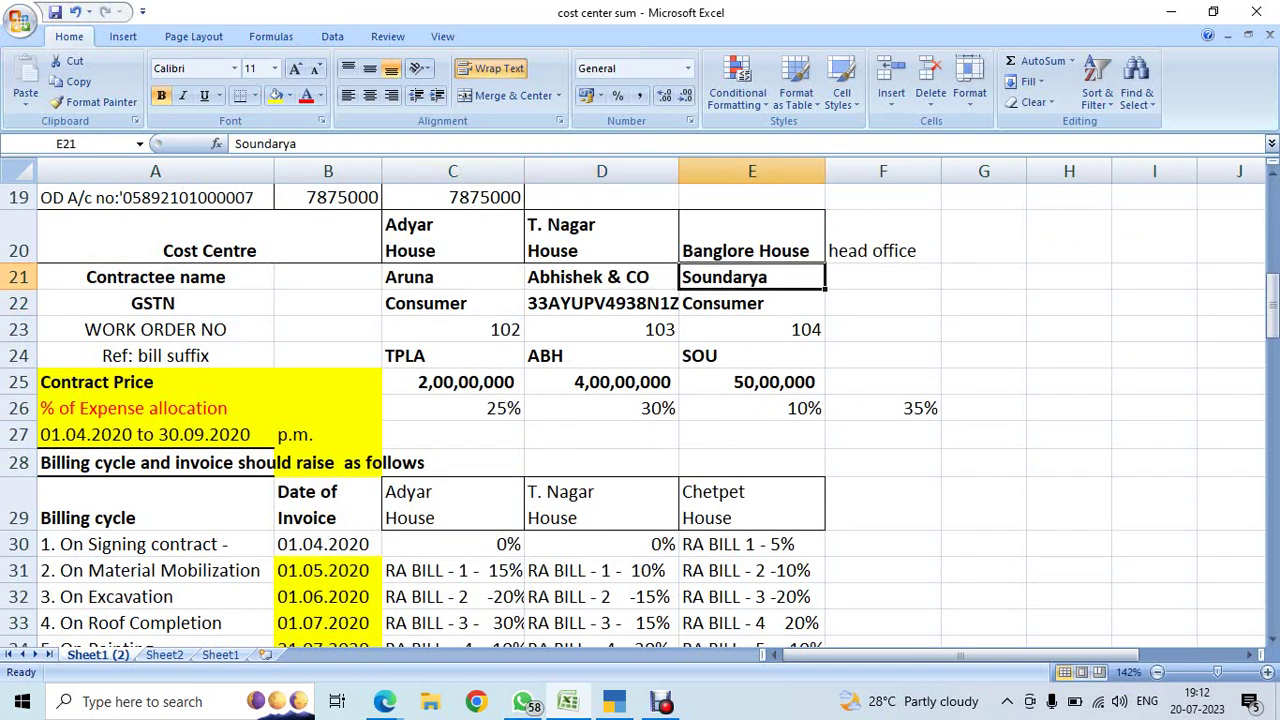
pyautogui.click(452, 382)
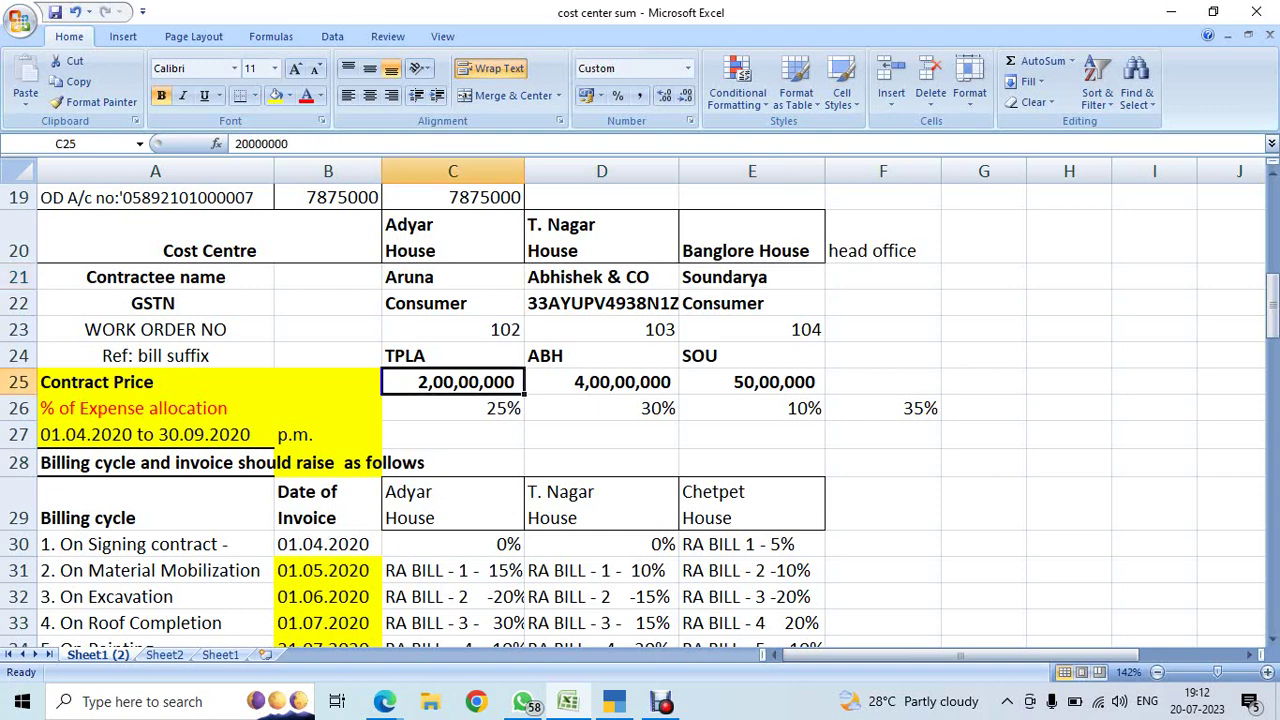
pyautogui.click(601, 382)
pyautogui.click(752, 382)
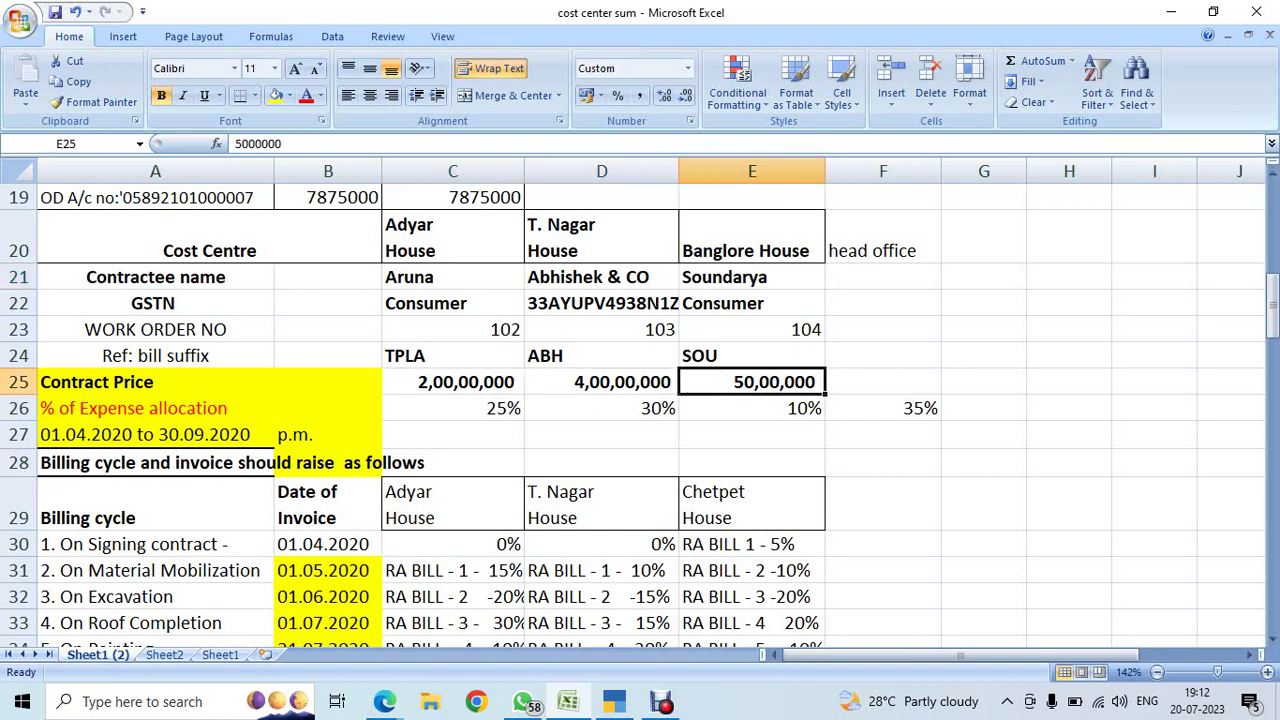
pyautogui.scroll(-2, 640, 400)
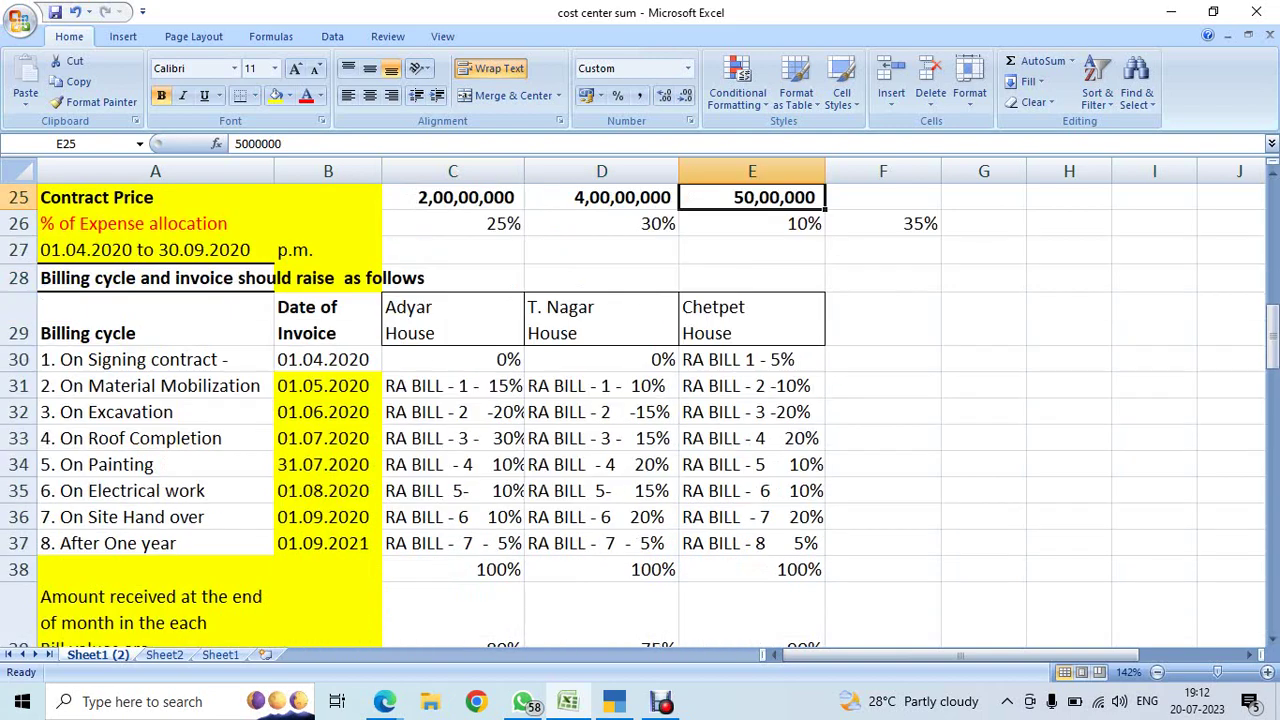
pyautogui.click(453, 385)
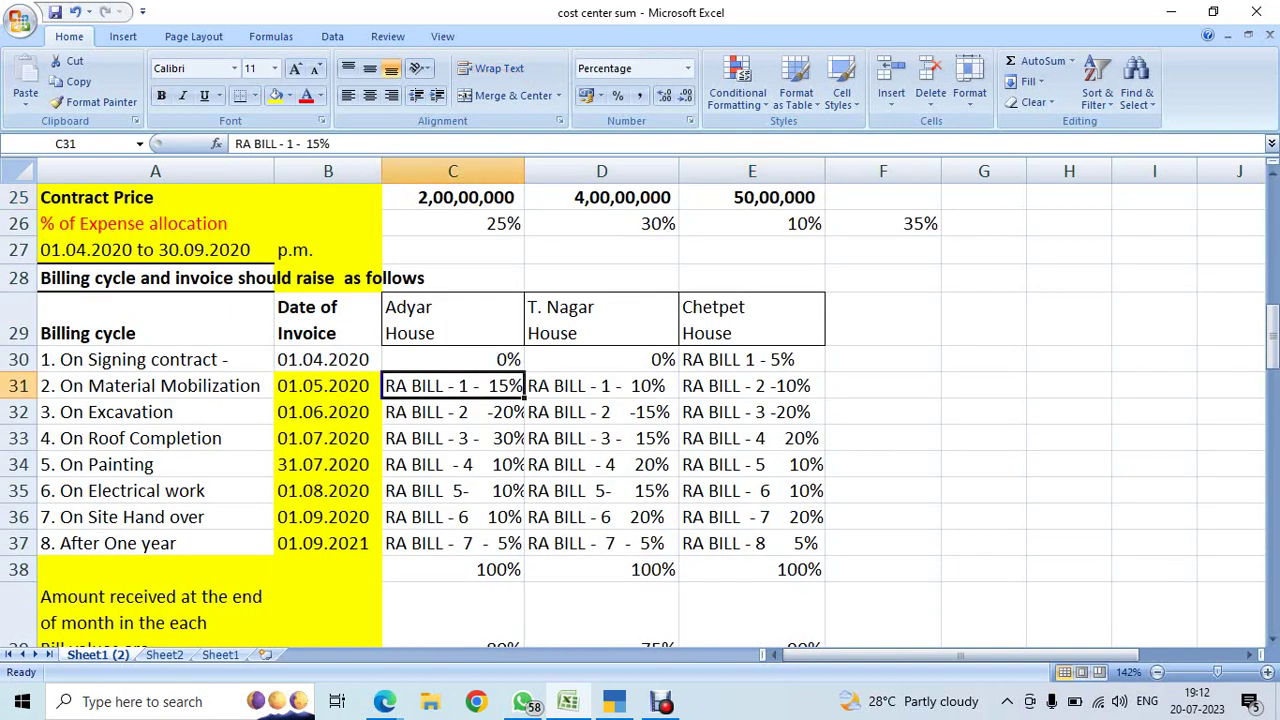
pyautogui.click(601, 385)
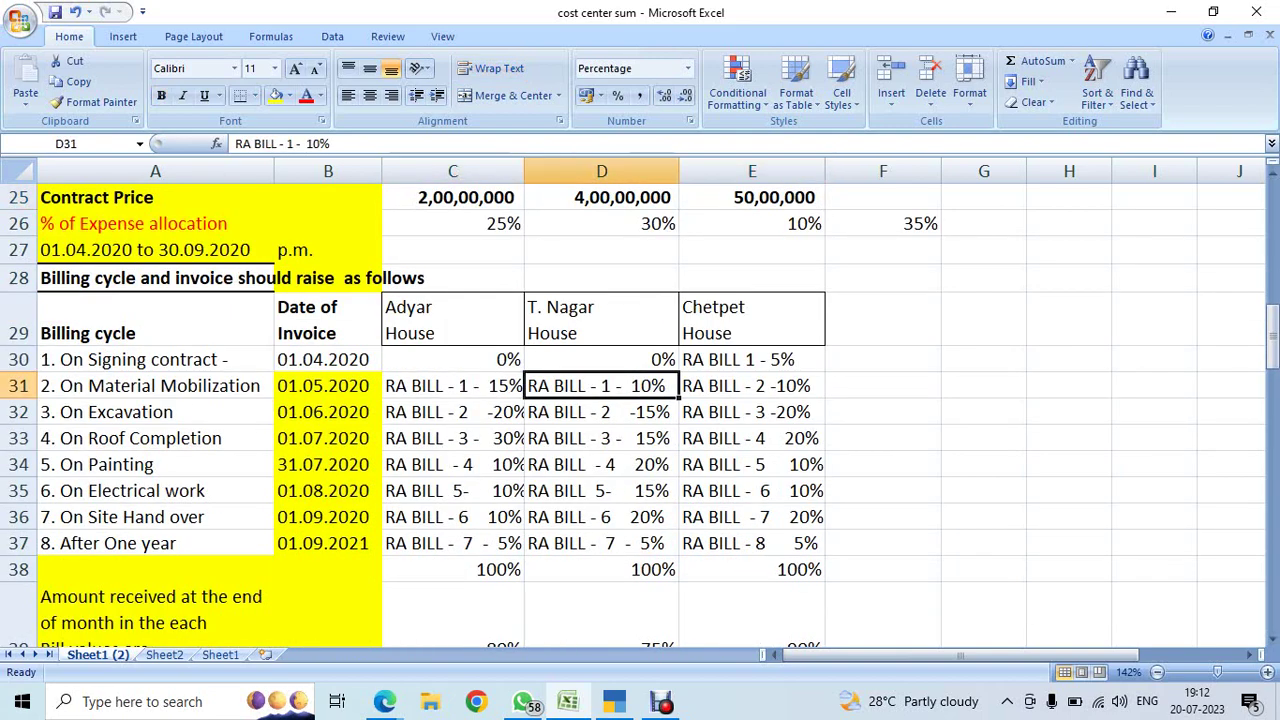
pyautogui.click(752, 385)
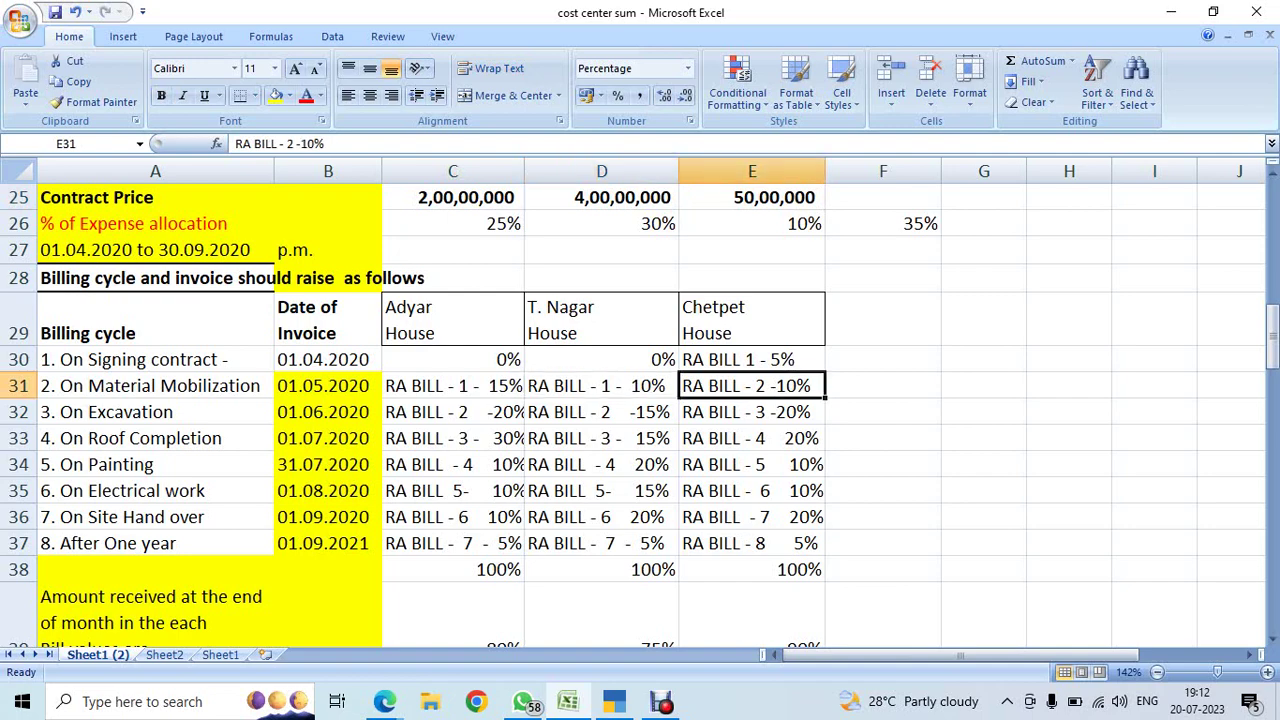
pyautogui.scroll(-4, 640, 400)
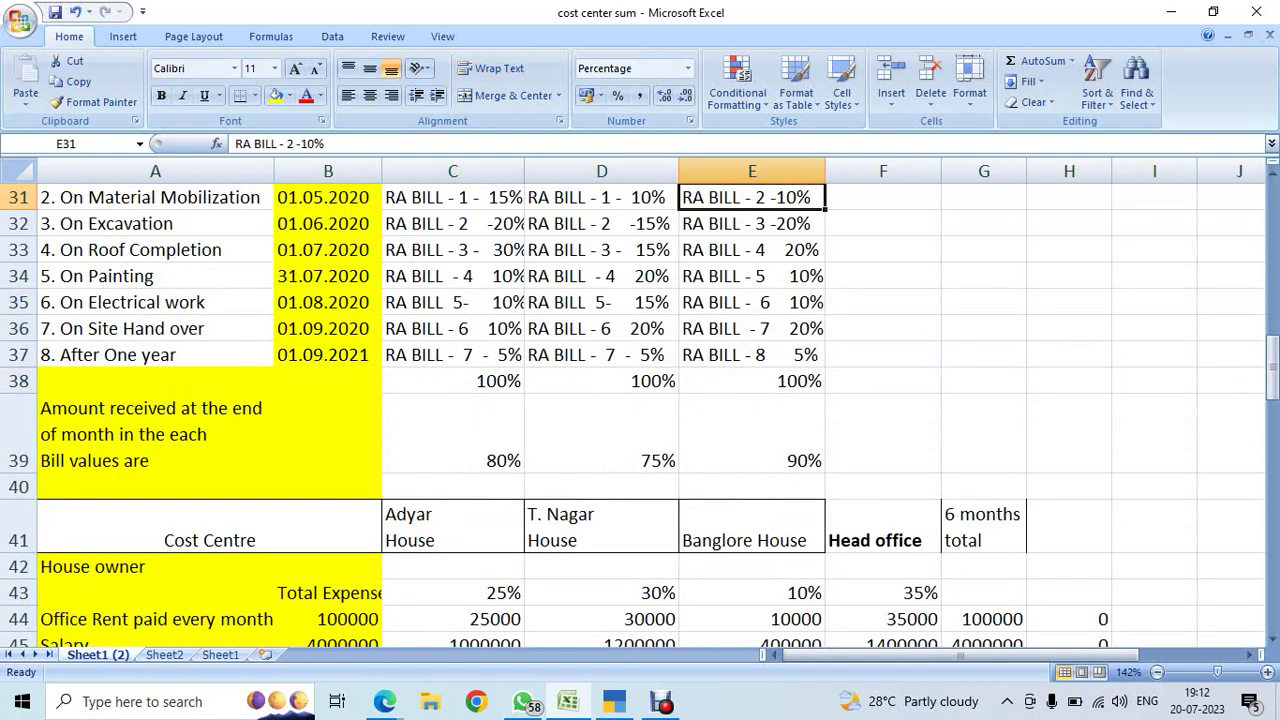
pyautogui.scroll(4, 640, 400)
pyautogui.scroll(1, 640, 400)
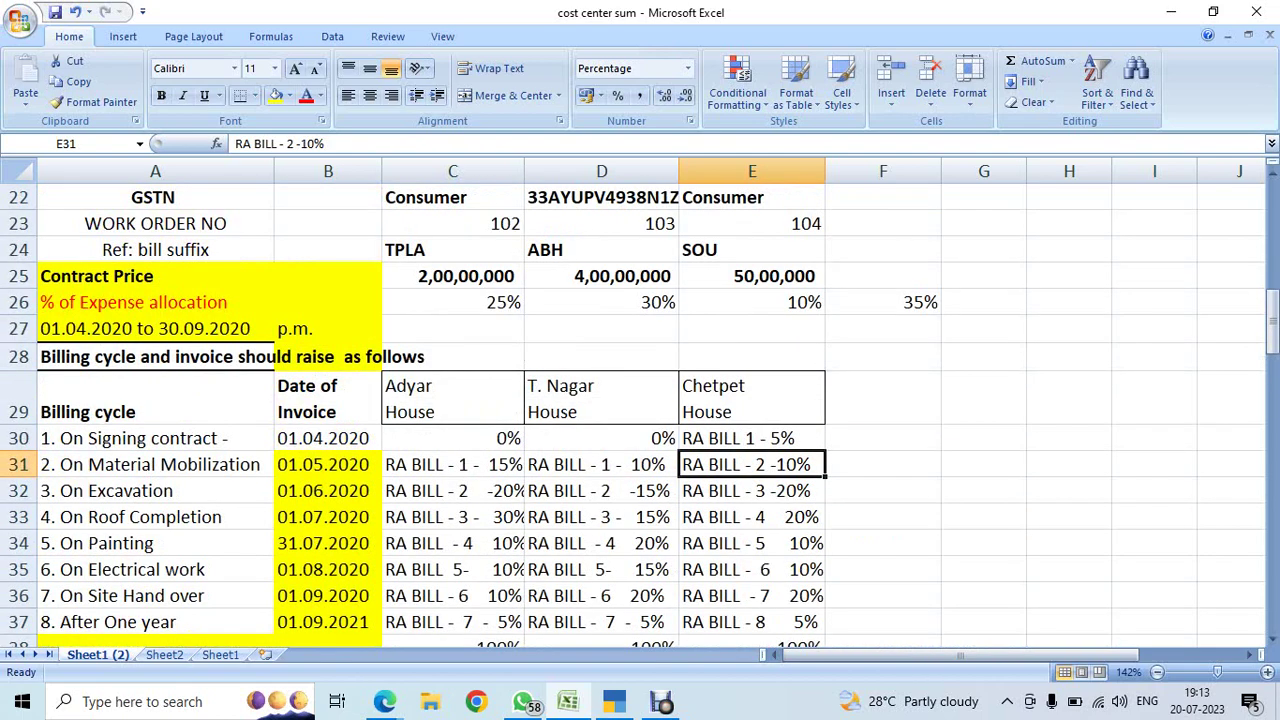
pyautogui.click(452, 464)
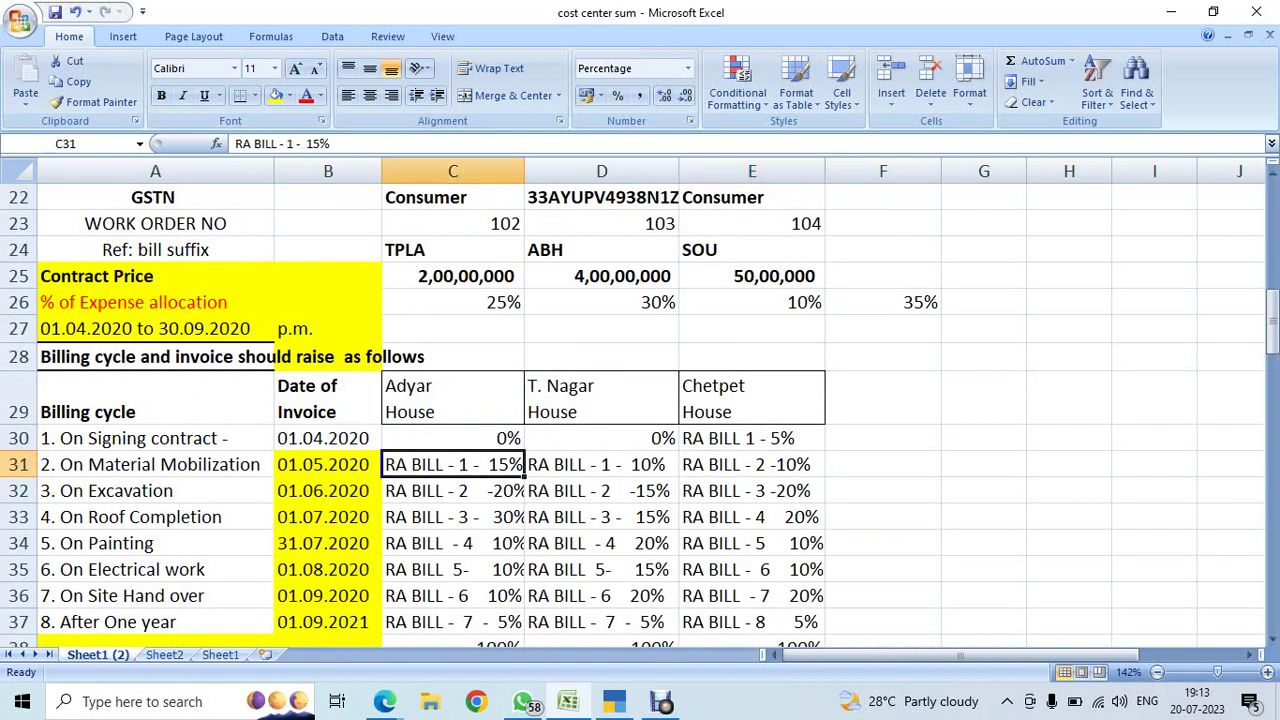
pyautogui.click(155, 249)
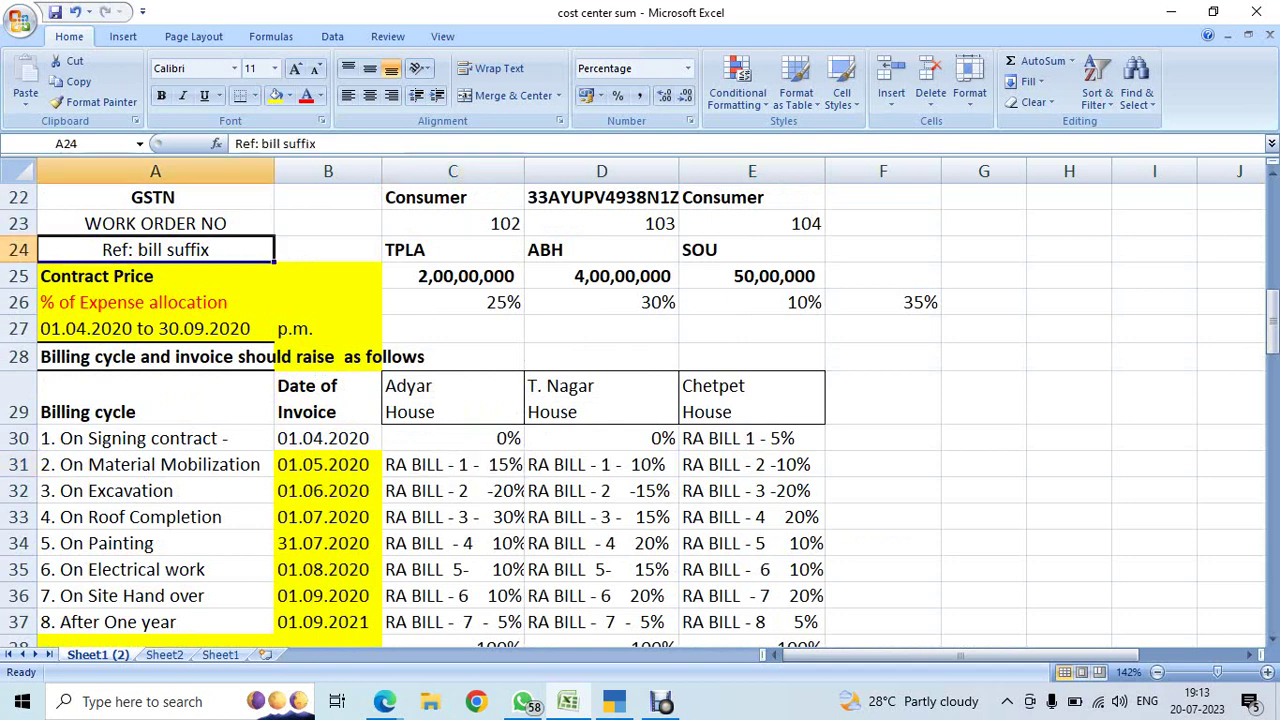
pyautogui.click(452, 249)
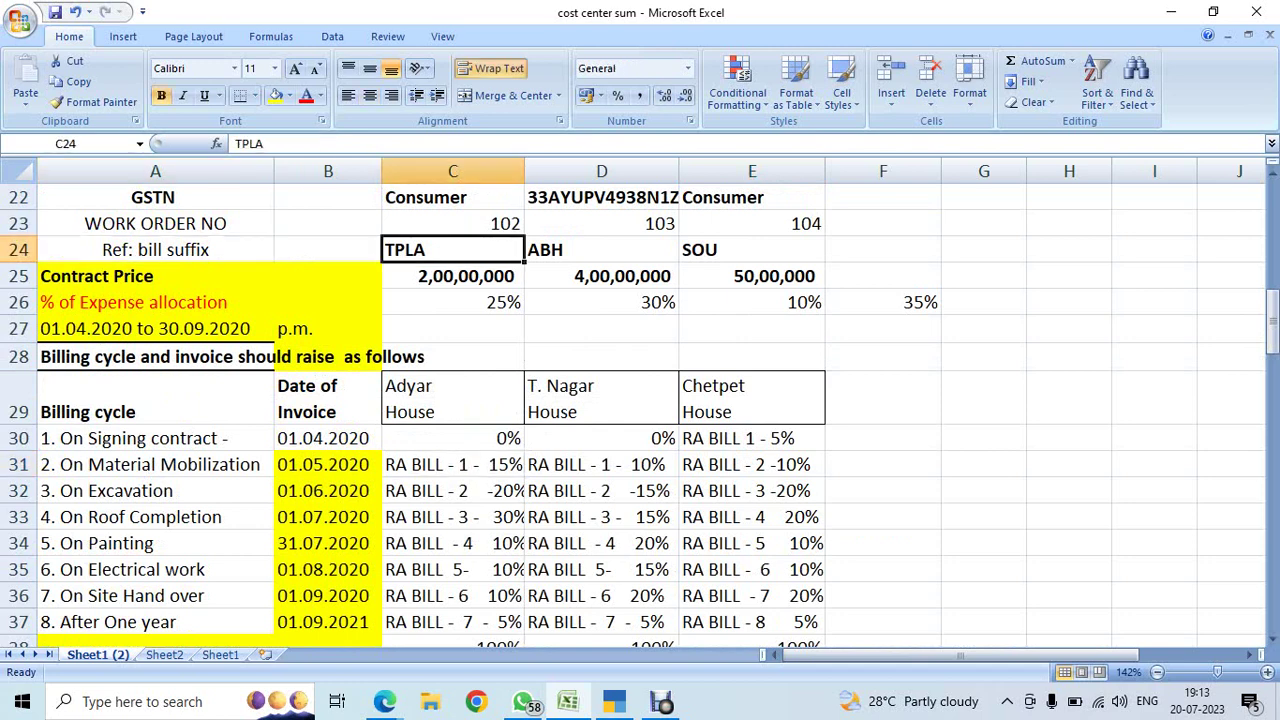
pyautogui.scroll(2, 640, 400)
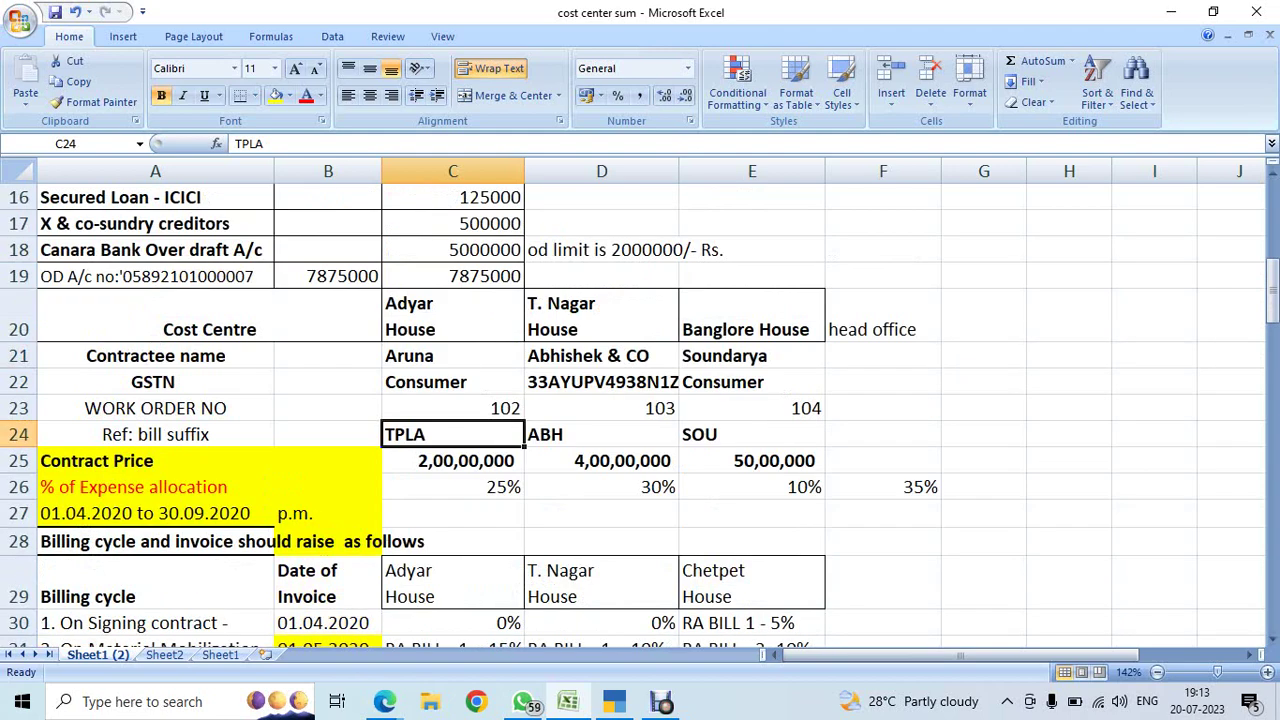
pyautogui.click(453, 356)
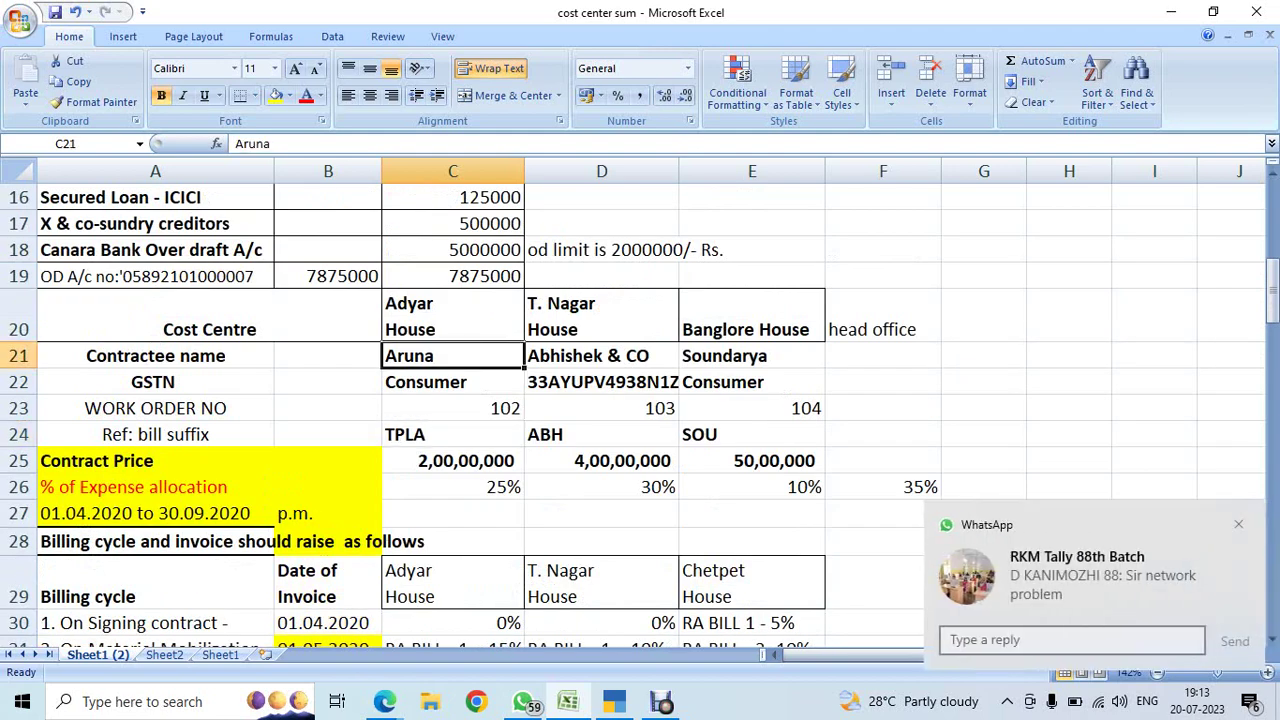
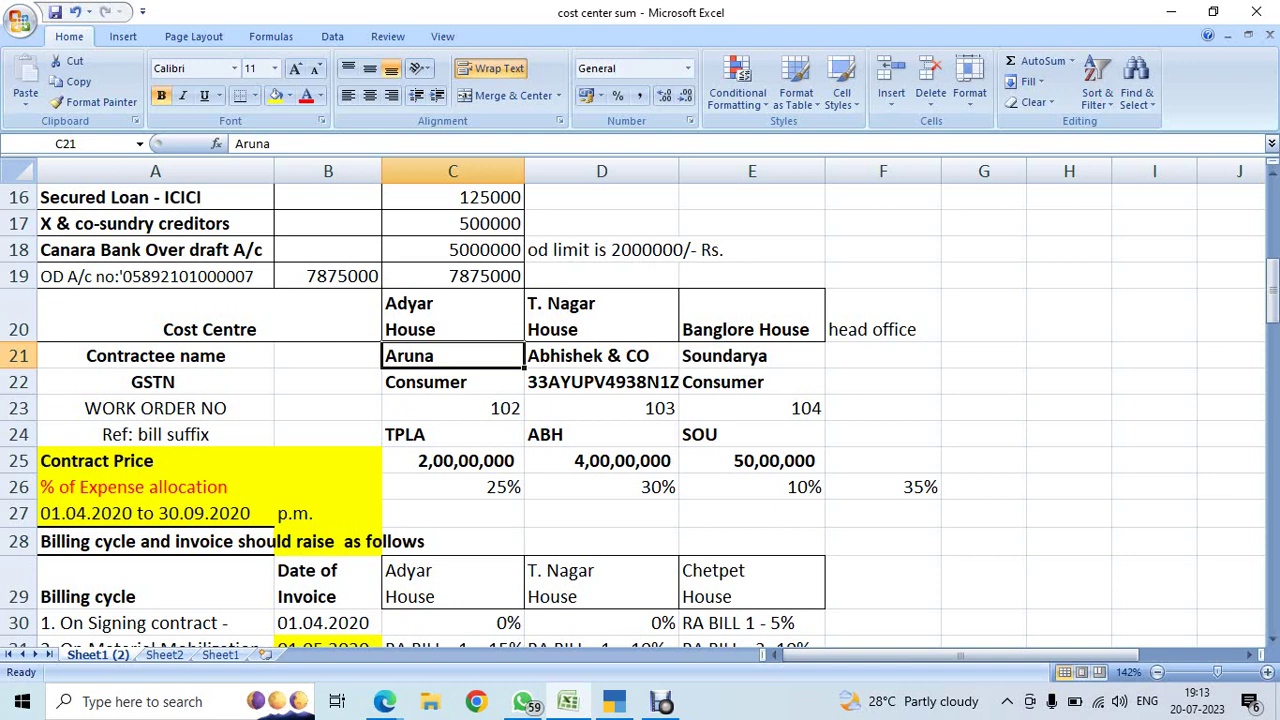
# - Change the Adyar House bill suffix in C24 from TPLA to TPL A
pyautogui.click(452, 434)
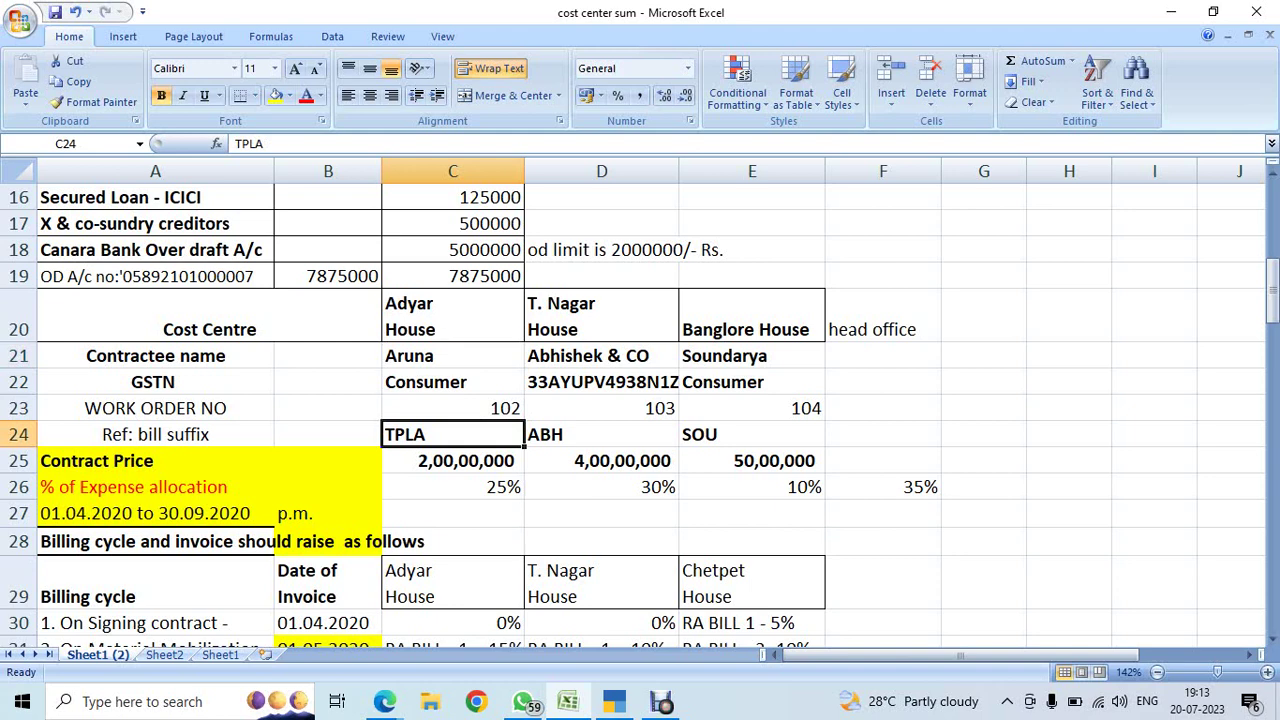
pyautogui.press('F2')
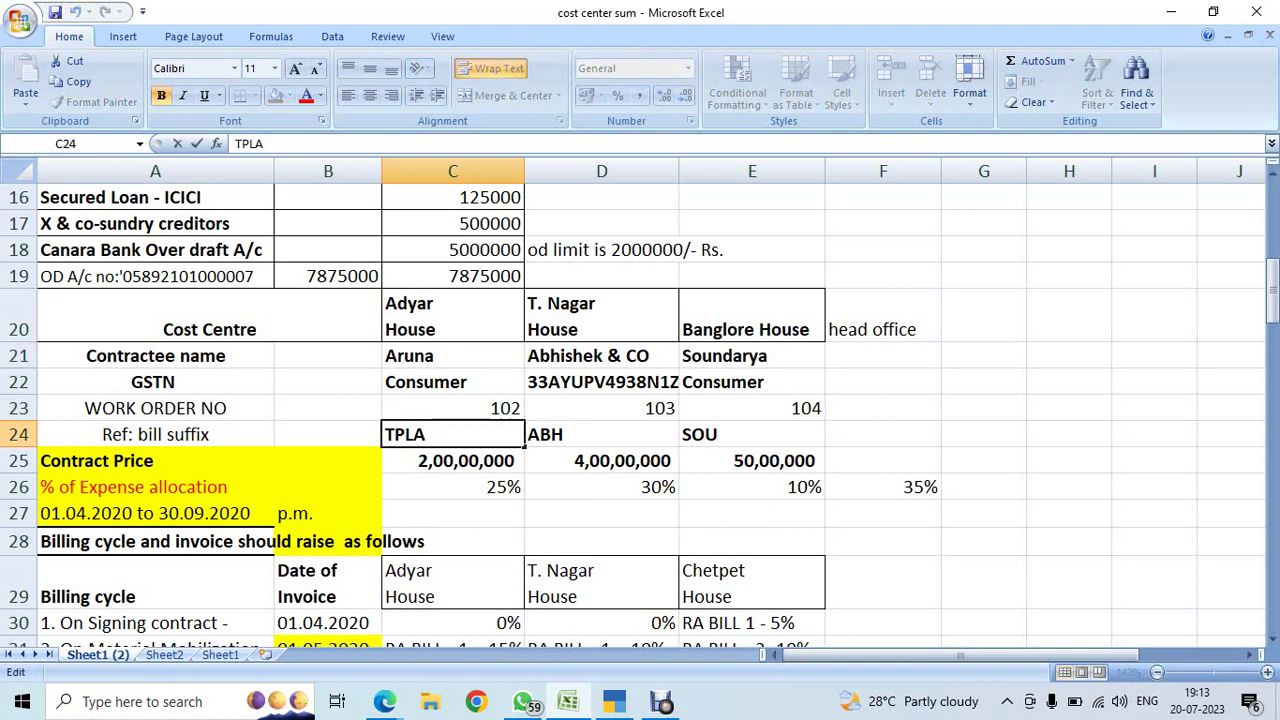
pyautogui.press('Left')
pyautogui.click(601, 460)
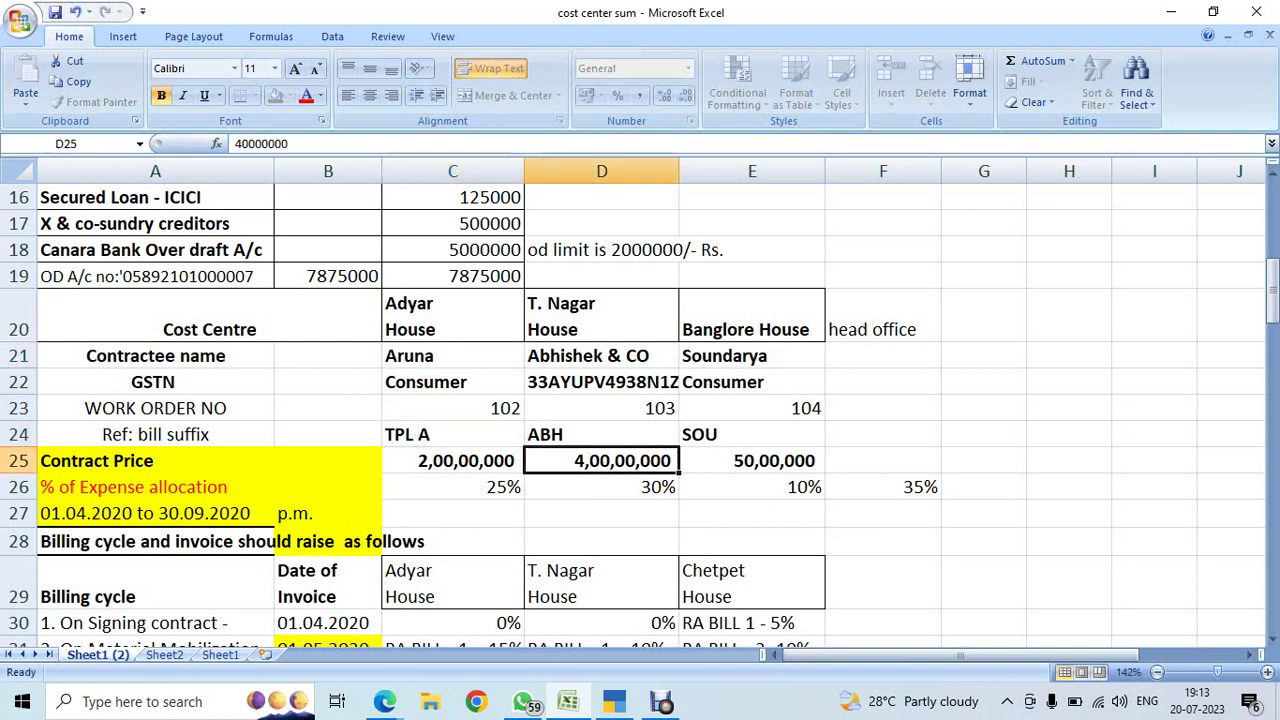
pyautogui.click(452, 434)
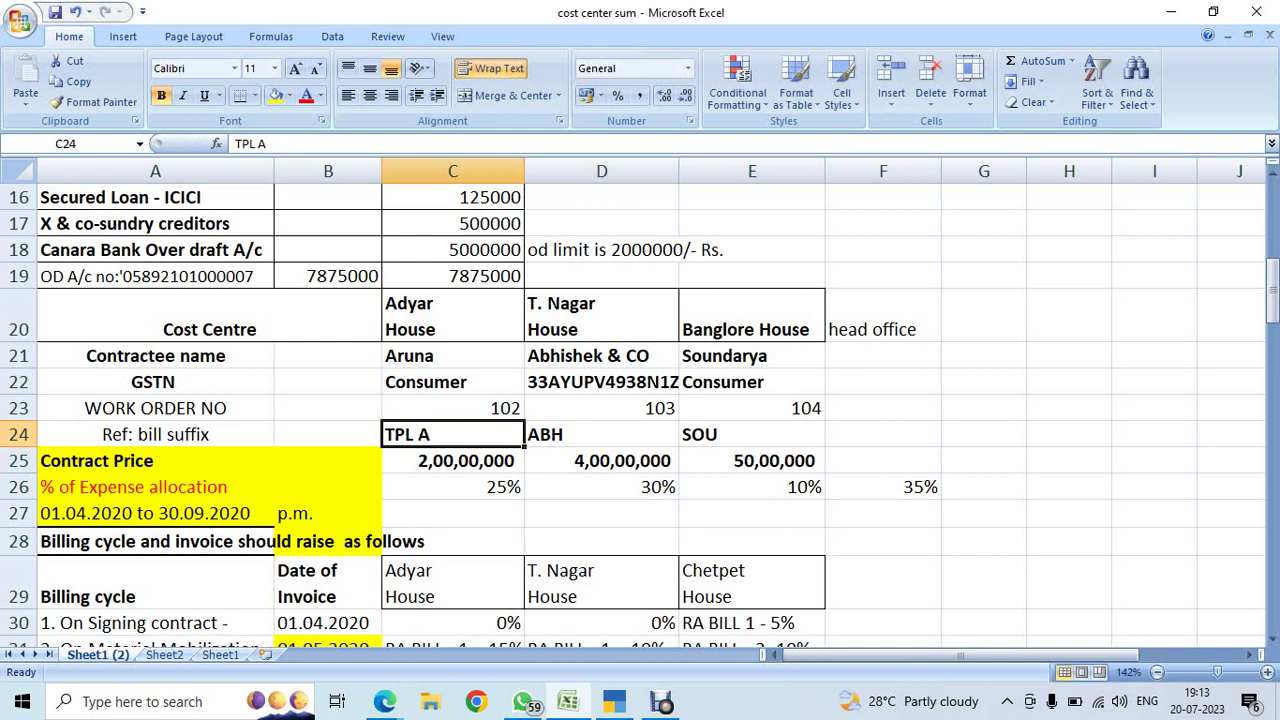
# - Review the house suffixes SOU and ABH, the billing cycle rows and the Banglore House cost centre
pyautogui.click(752, 434)
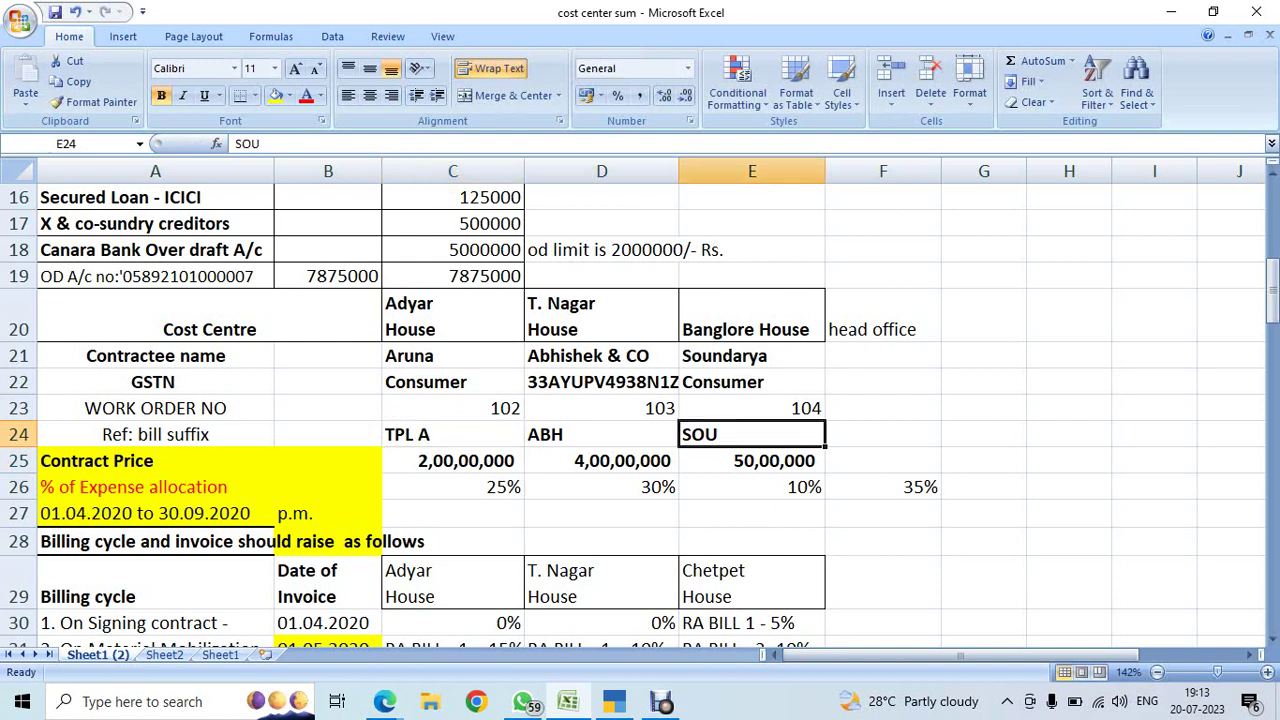
pyautogui.click(452, 434)
pyautogui.click(601, 434)
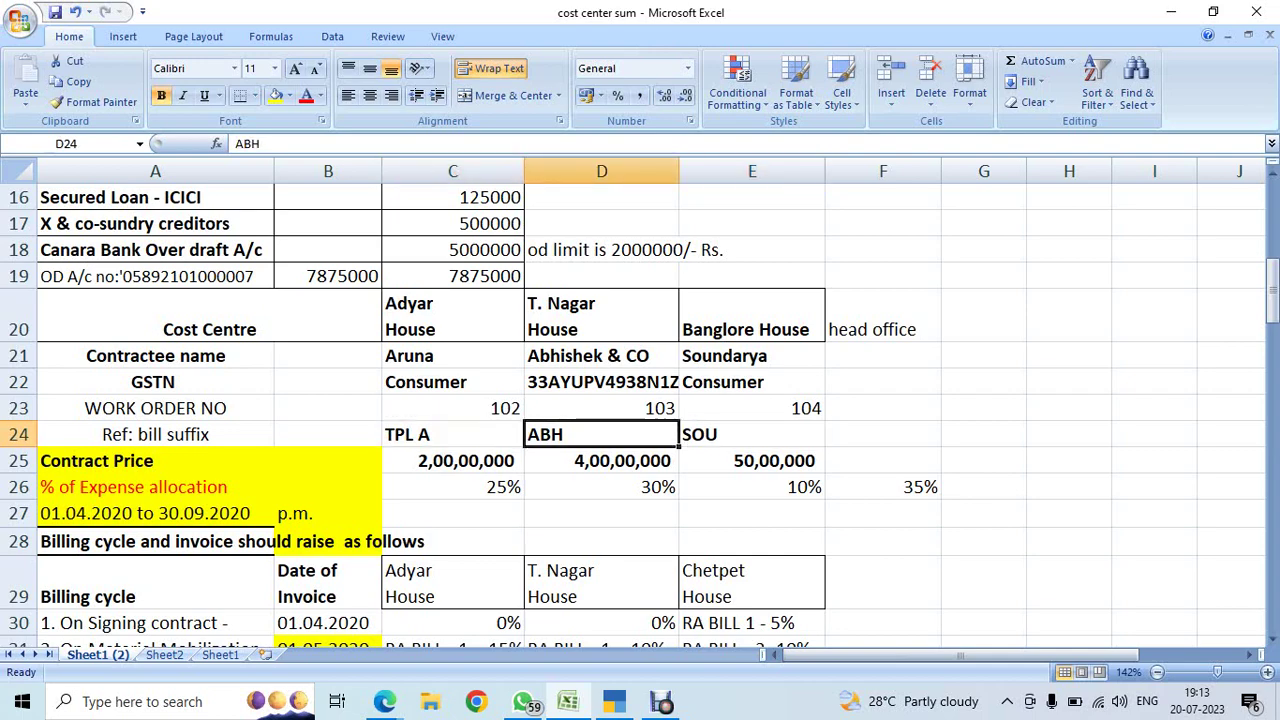
pyautogui.moveTo(752, 434); pyautogui.dragTo(752, 408)
pyautogui.click(752, 434)
pyautogui.scroll(-3, 640, 400)
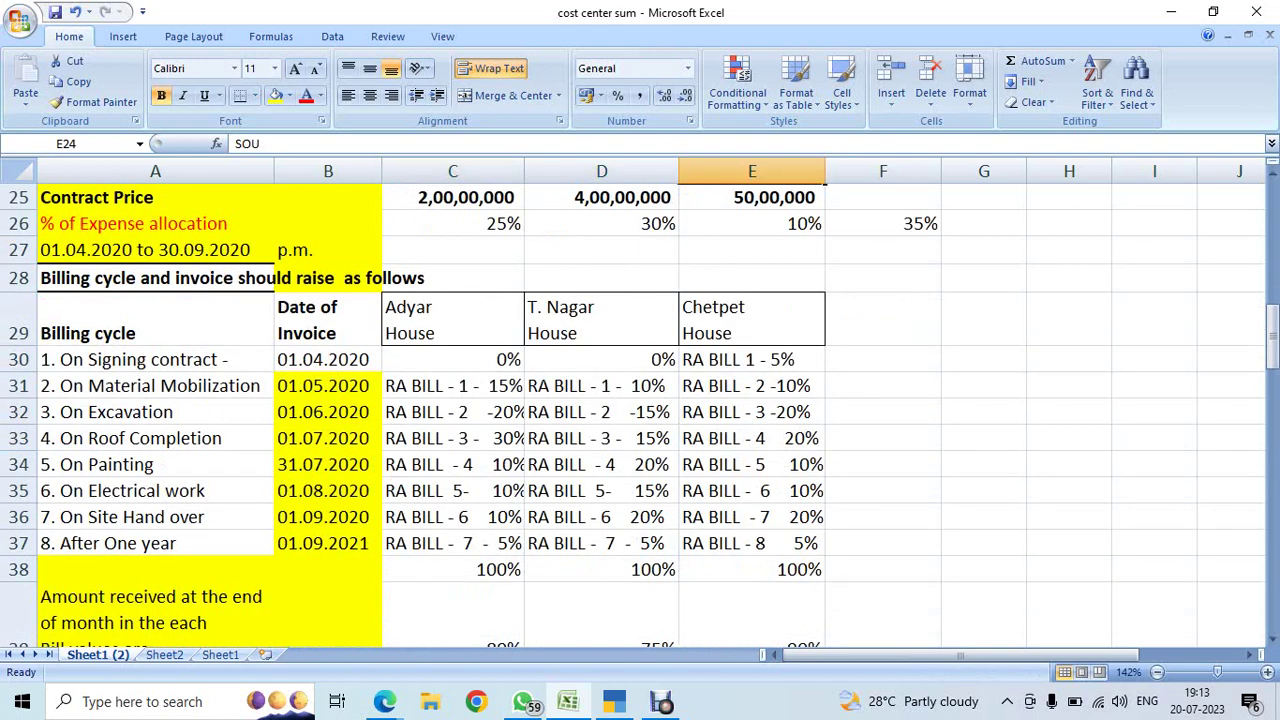
pyautogui.click(155, 359)
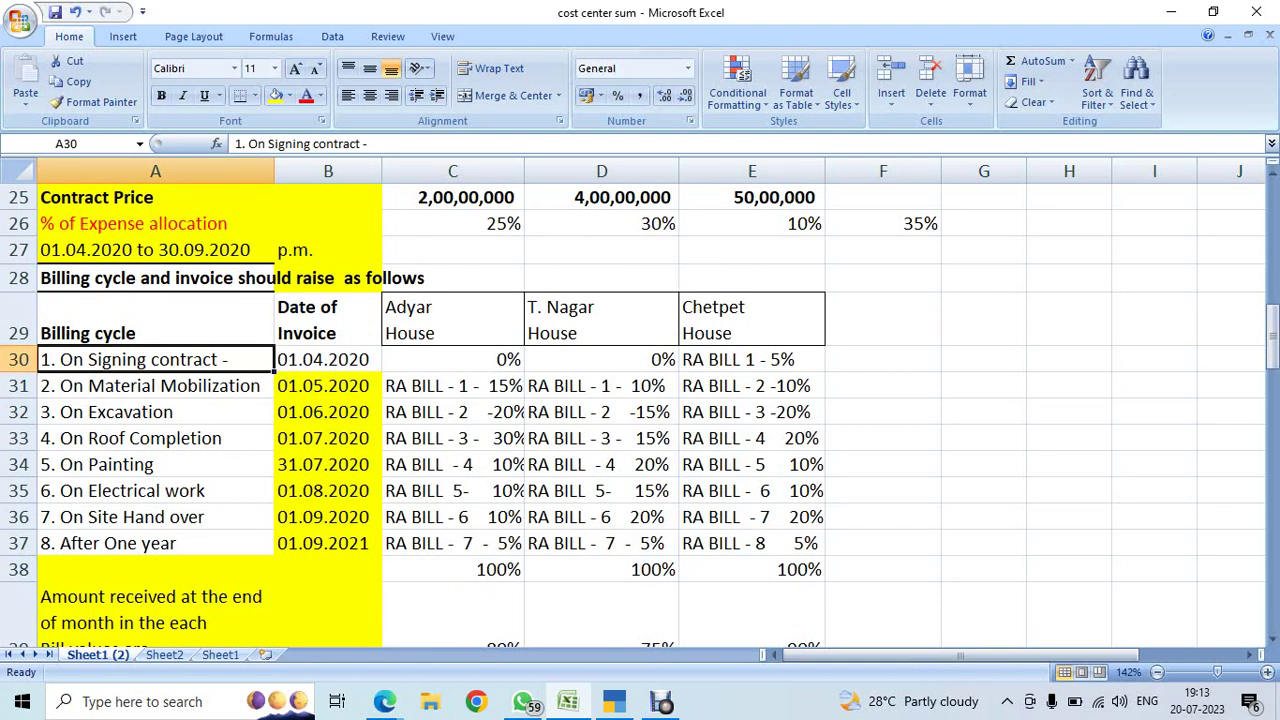
pyautogui.click(752, 359)
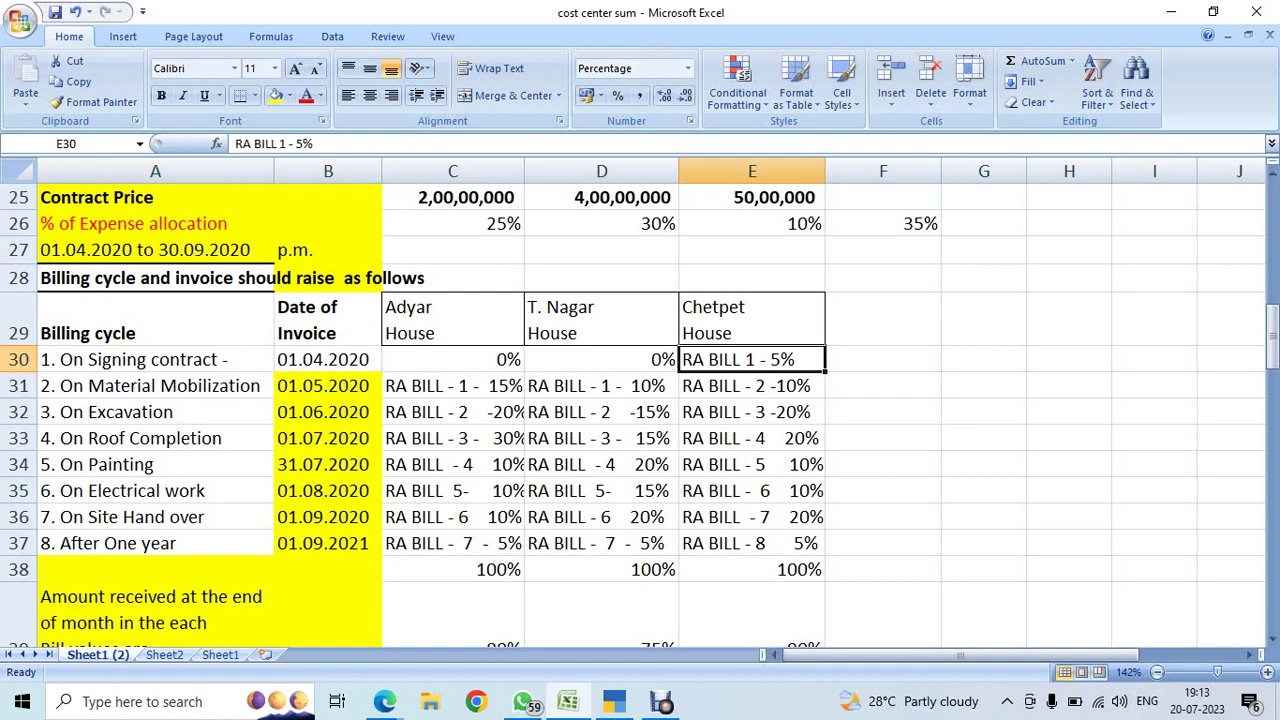
pyautogui.scroll(1, 640, 400)
pyautogui.scroll(1, 640, 400)
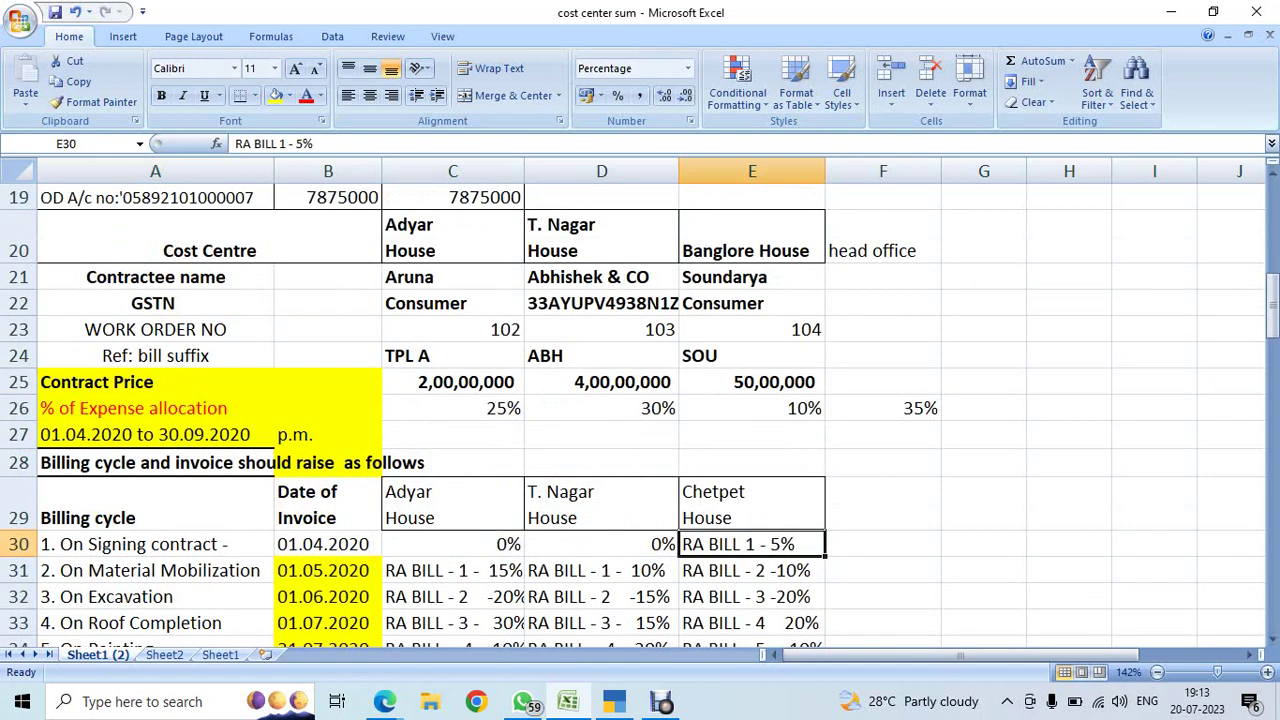
pyautogui.click(752, 237)
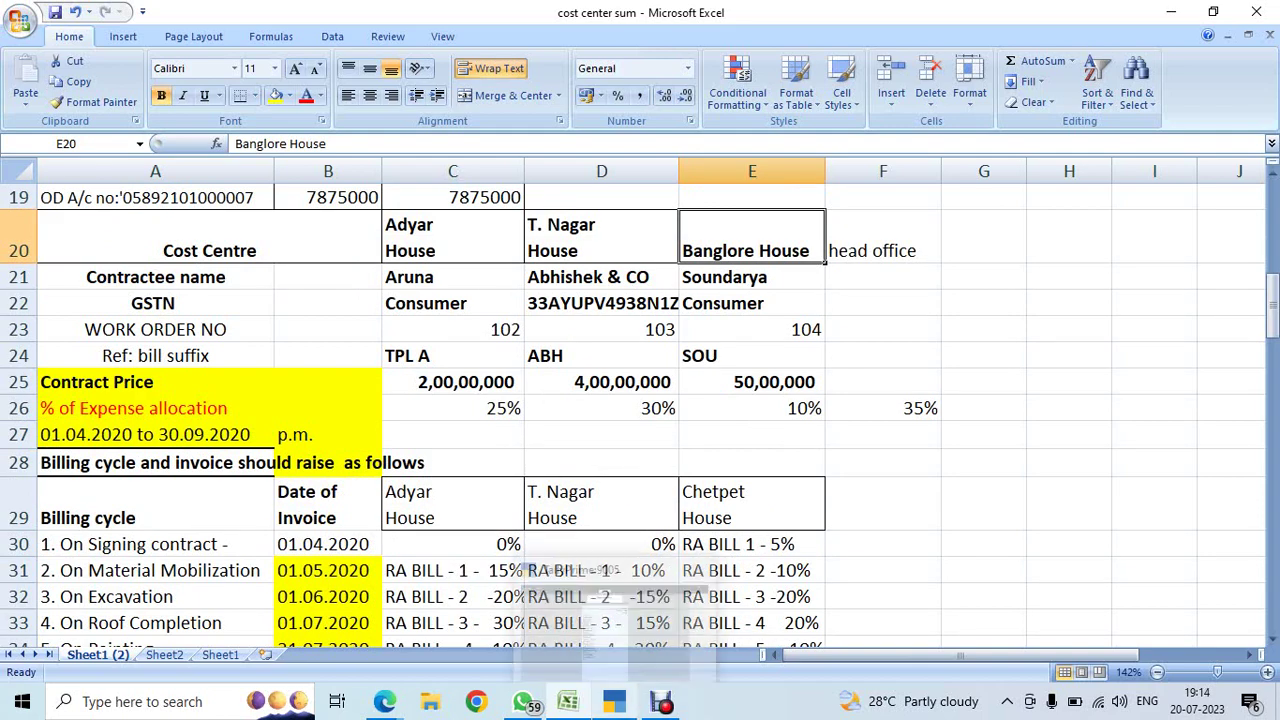
pyautogui.click(614, 701)
# - Start a Sales voucher using the GST SALES voucher class
pyautogui.press('Escape')
pyautogui.press('Escape')
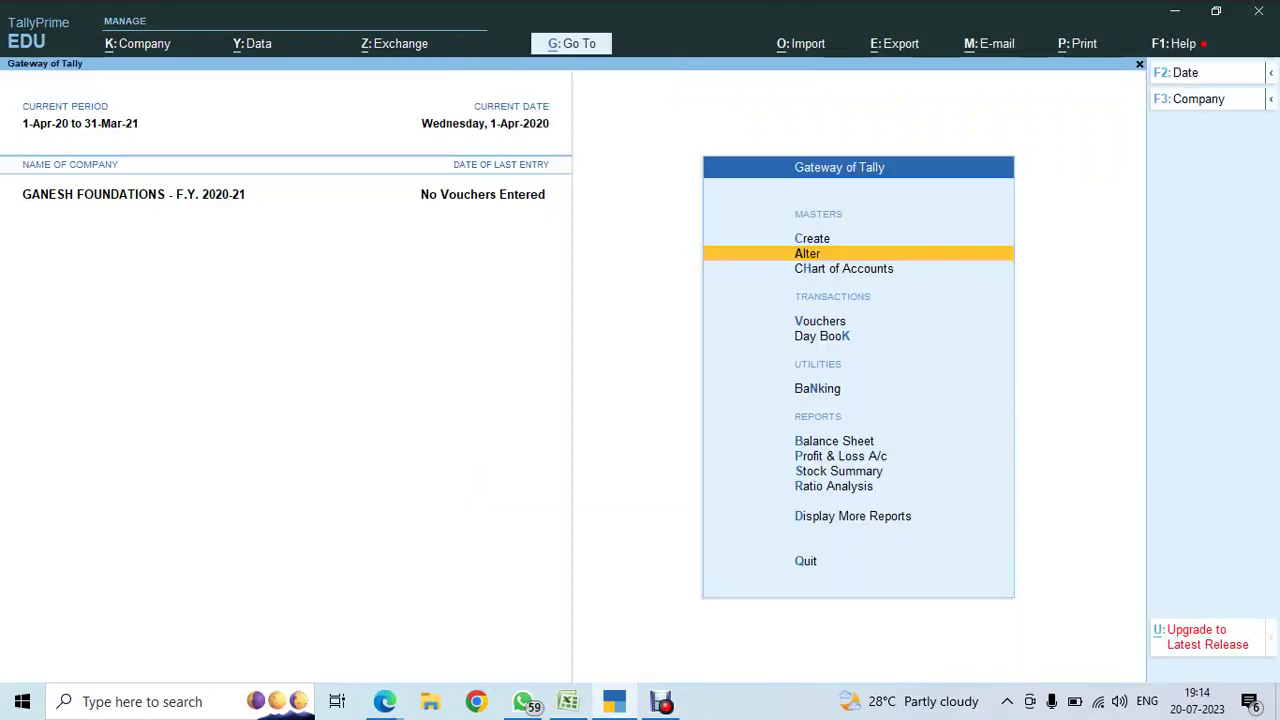
pyautogui.press('v')
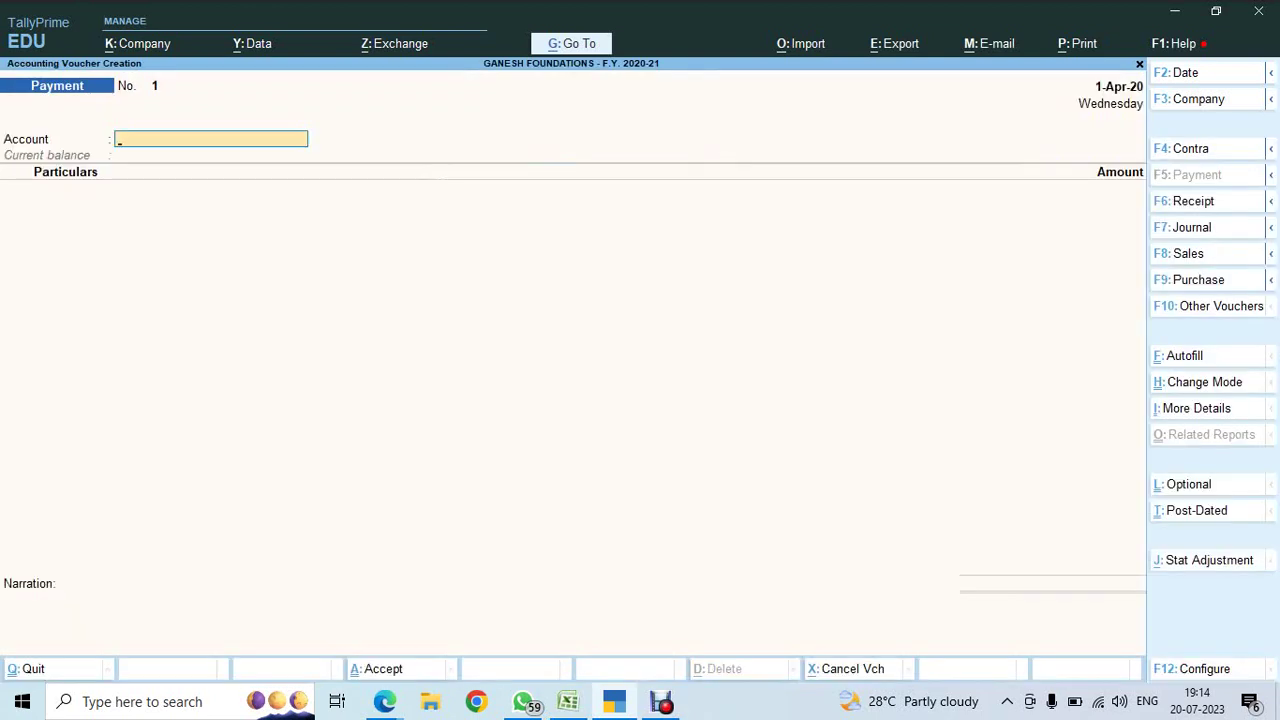
pyautogui.press('F8')
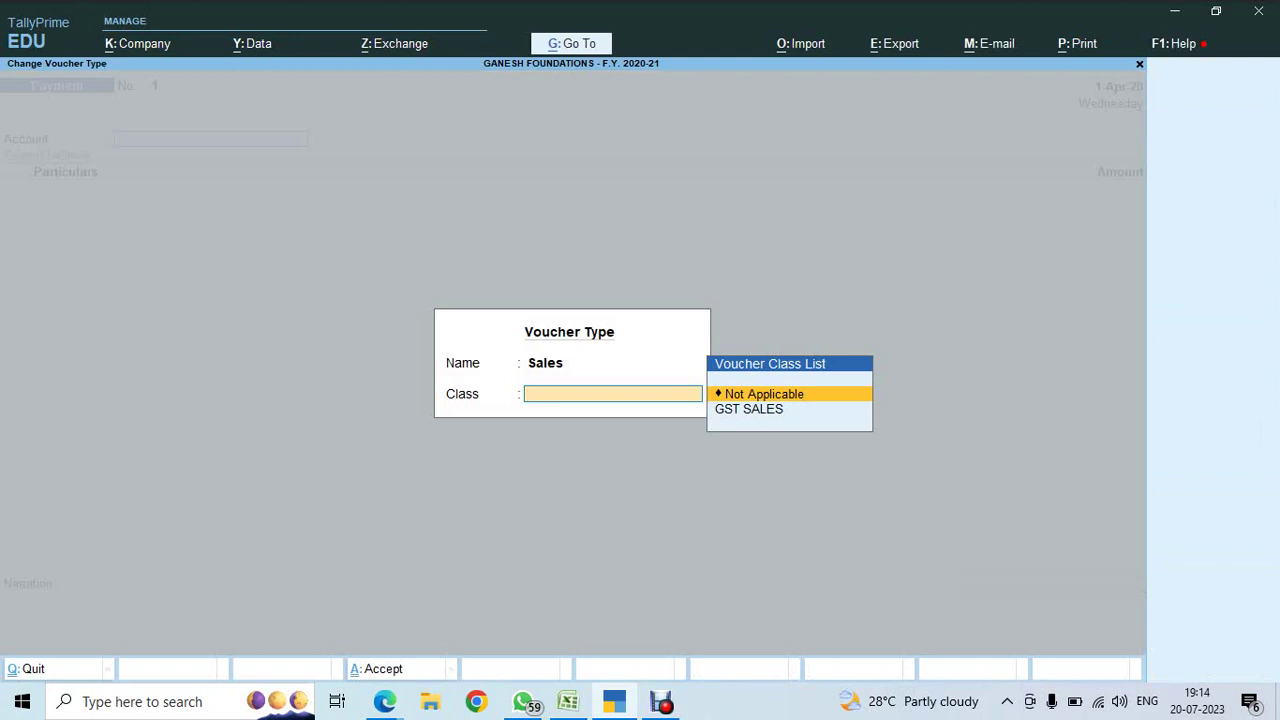
pyautogui.press('Down')
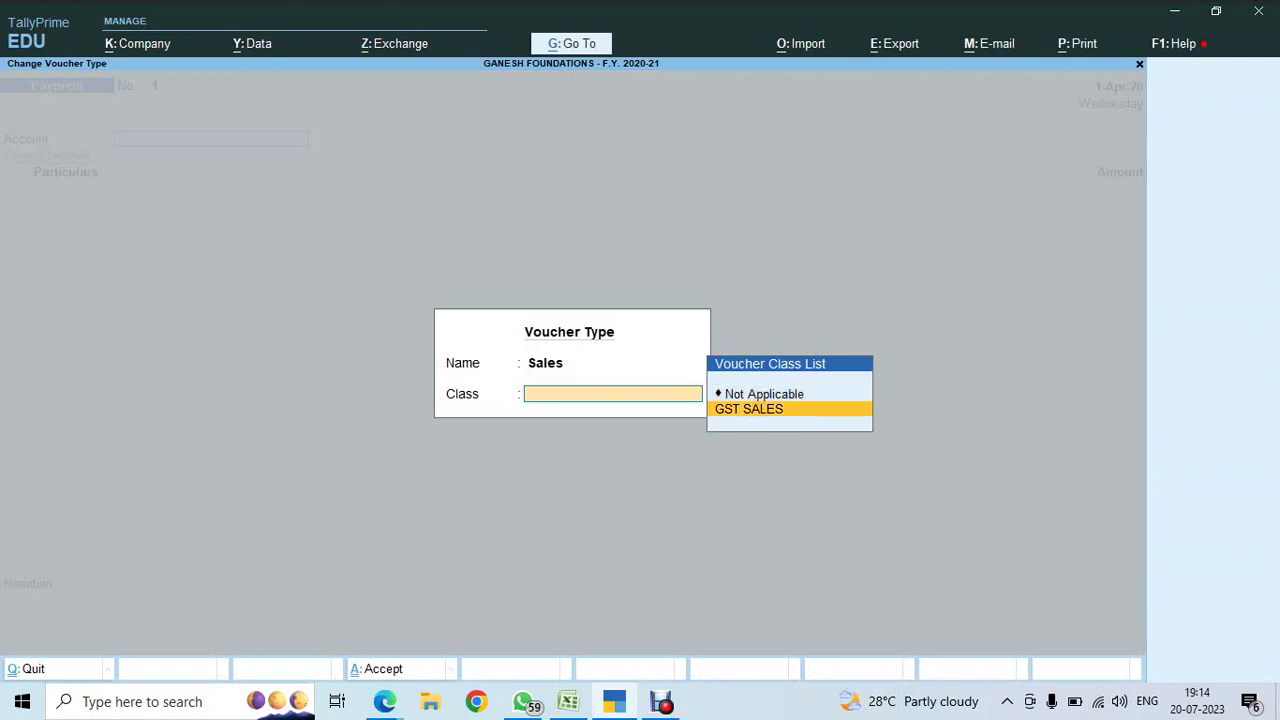
pyautogui.press('Return')
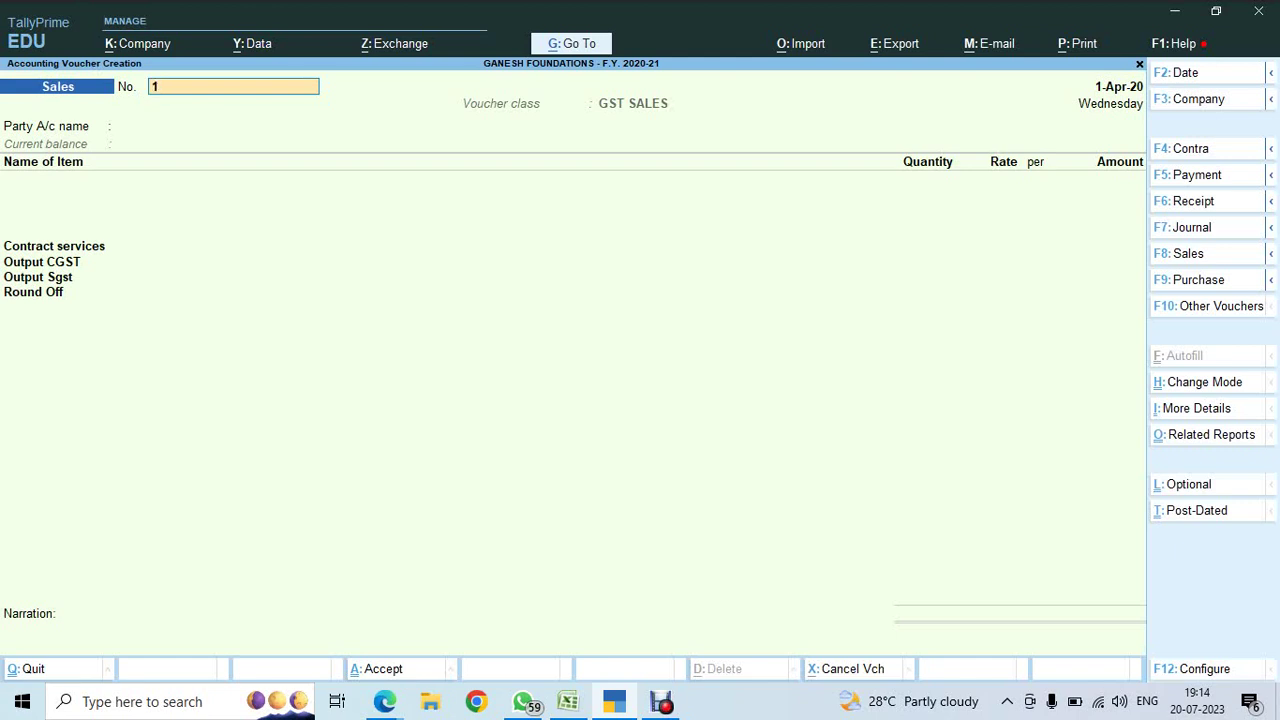
# - Switch the voucher to Accounting Invoice mode and move to the party account
pyautogui.press('ctrl')
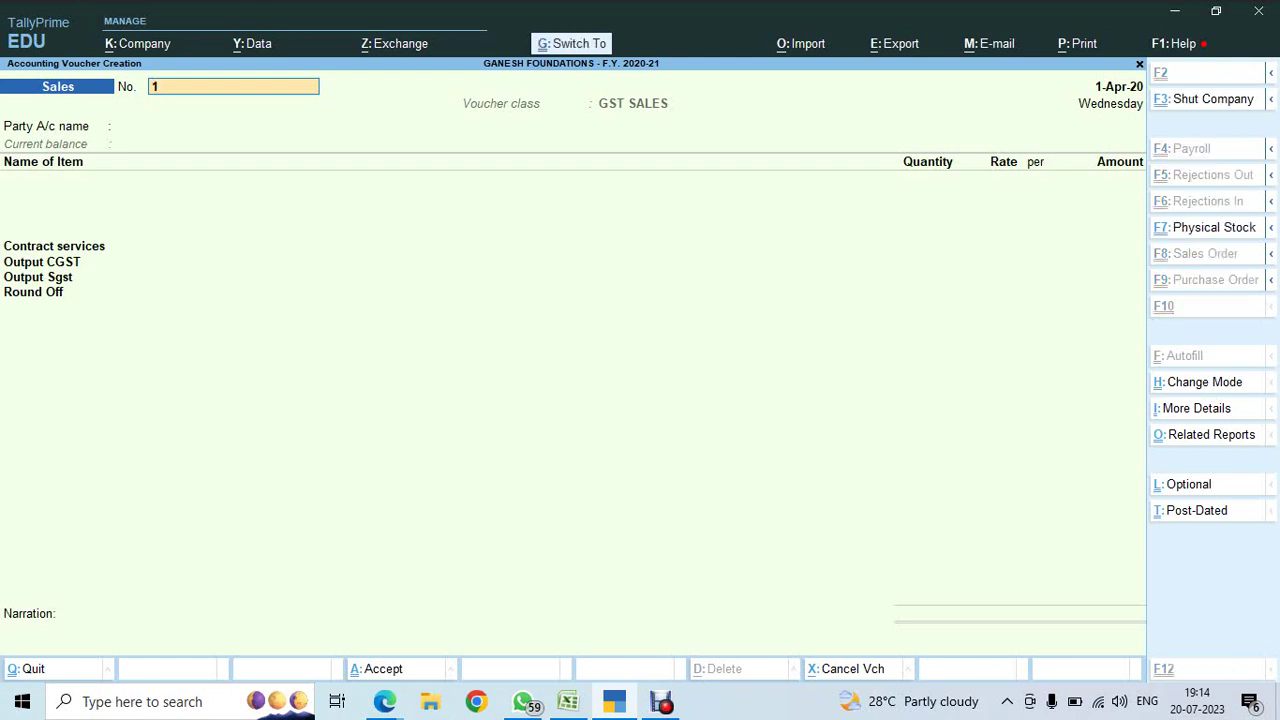
pyautogui.hotkey('ctrl', 'h')
pyautogui.press('Down')
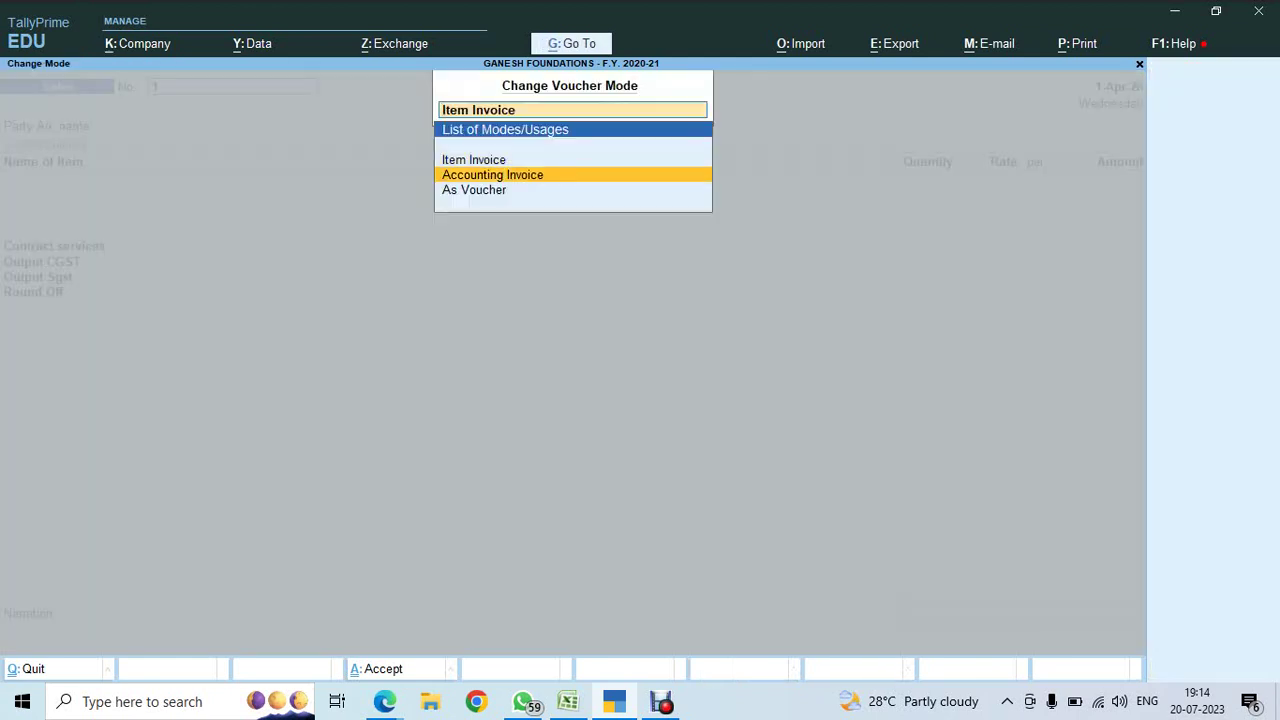
pyautogui.press('Return')
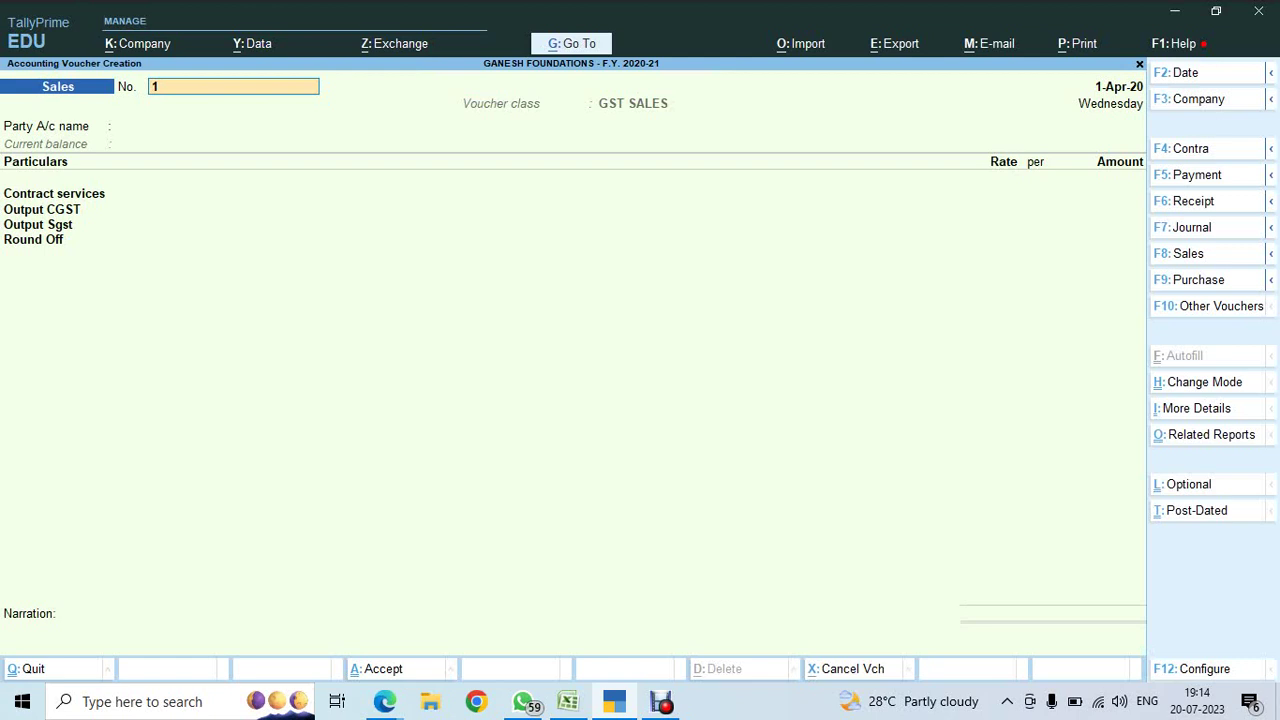
pyautogui.press('Return')
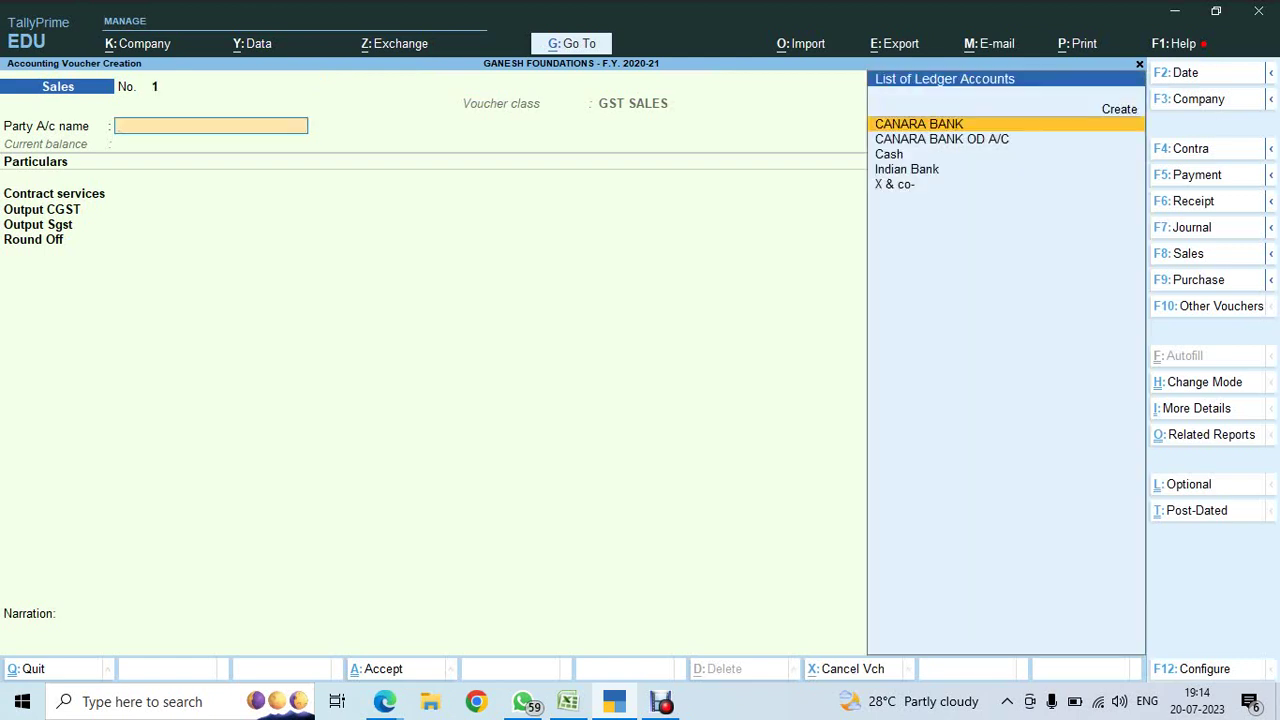
# - Create a new ledger named SOUNDARYA under the Sundry Debtors group
pyautogui.hotkey('alt', 'Tab')
pyautogui.hotkey('alt', 'Tab')
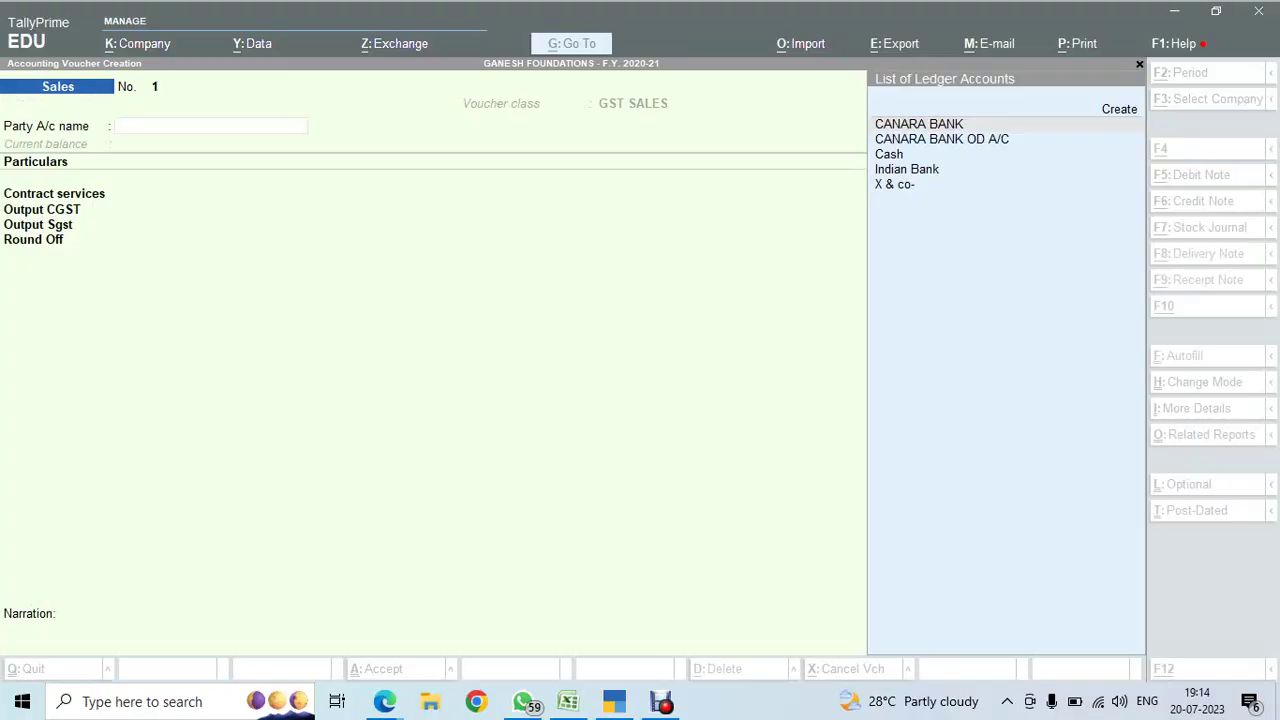
pyautogui.hotkey('alt', 'c')
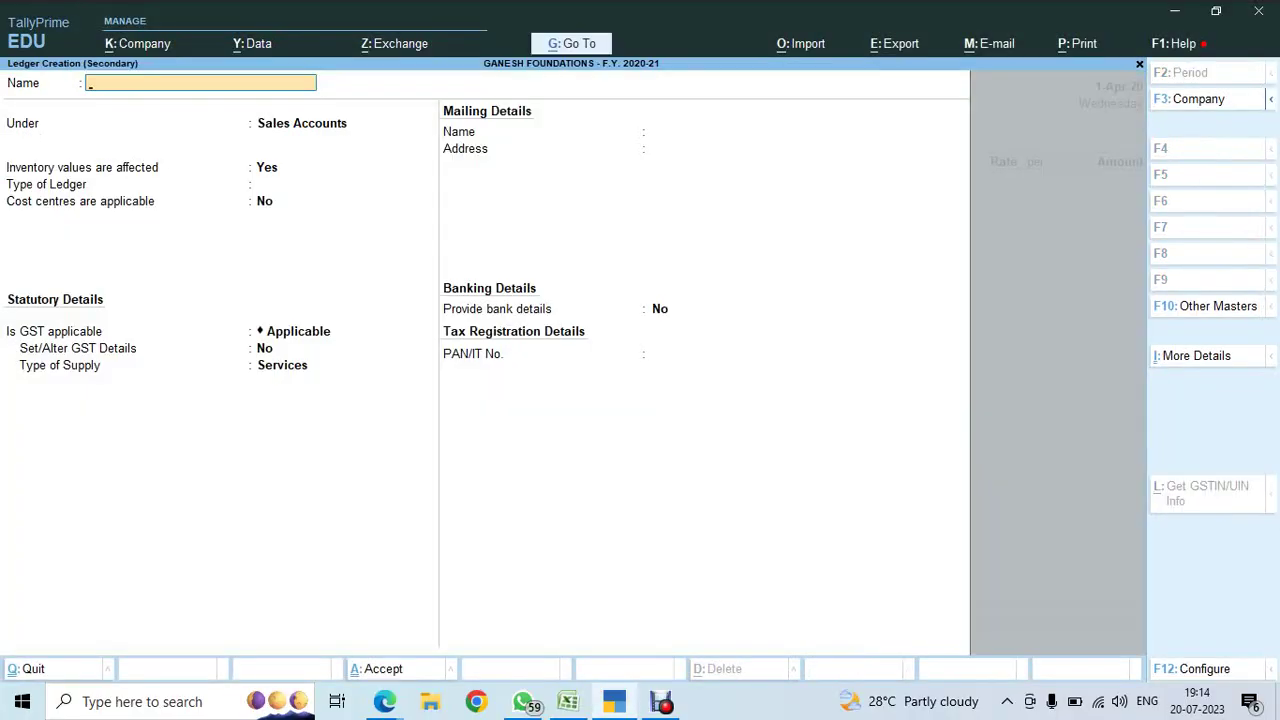
pyautogui.write('SOUNDARYA')
pyautogui.press('Return')
pyautogui.write('SUN')
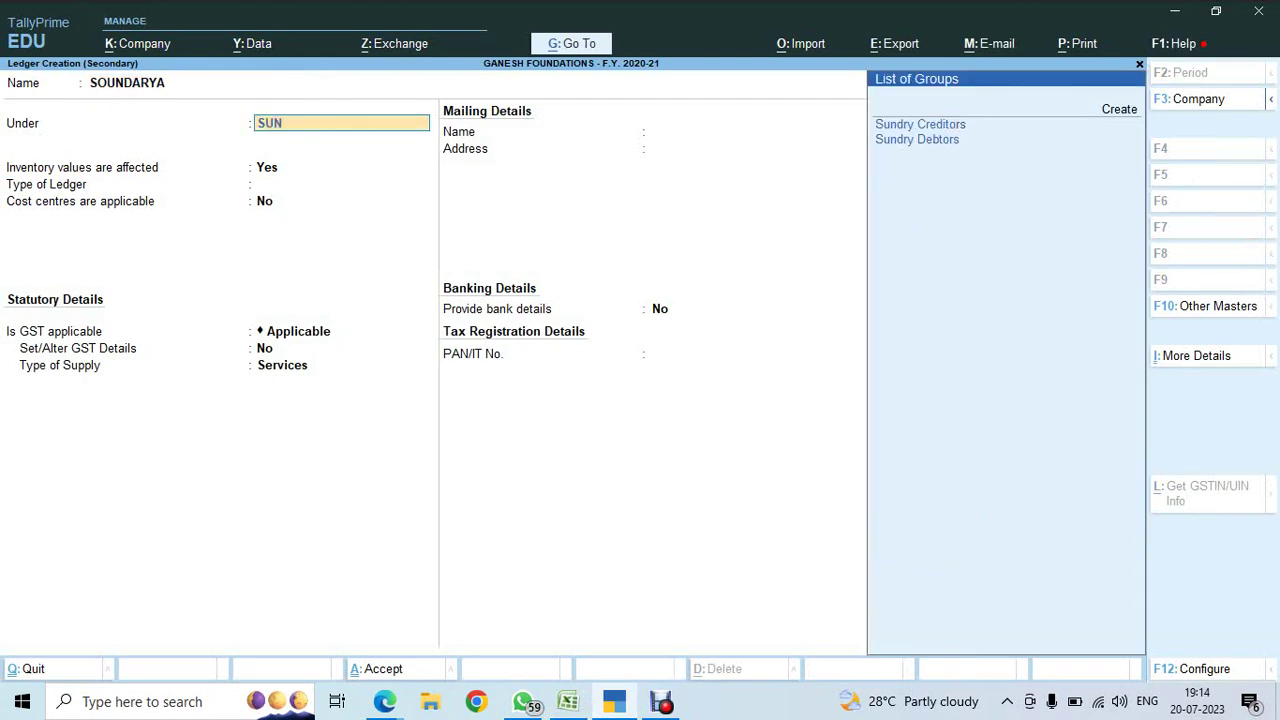
pyautogui.press('Down')
pyautogui.press('Return')
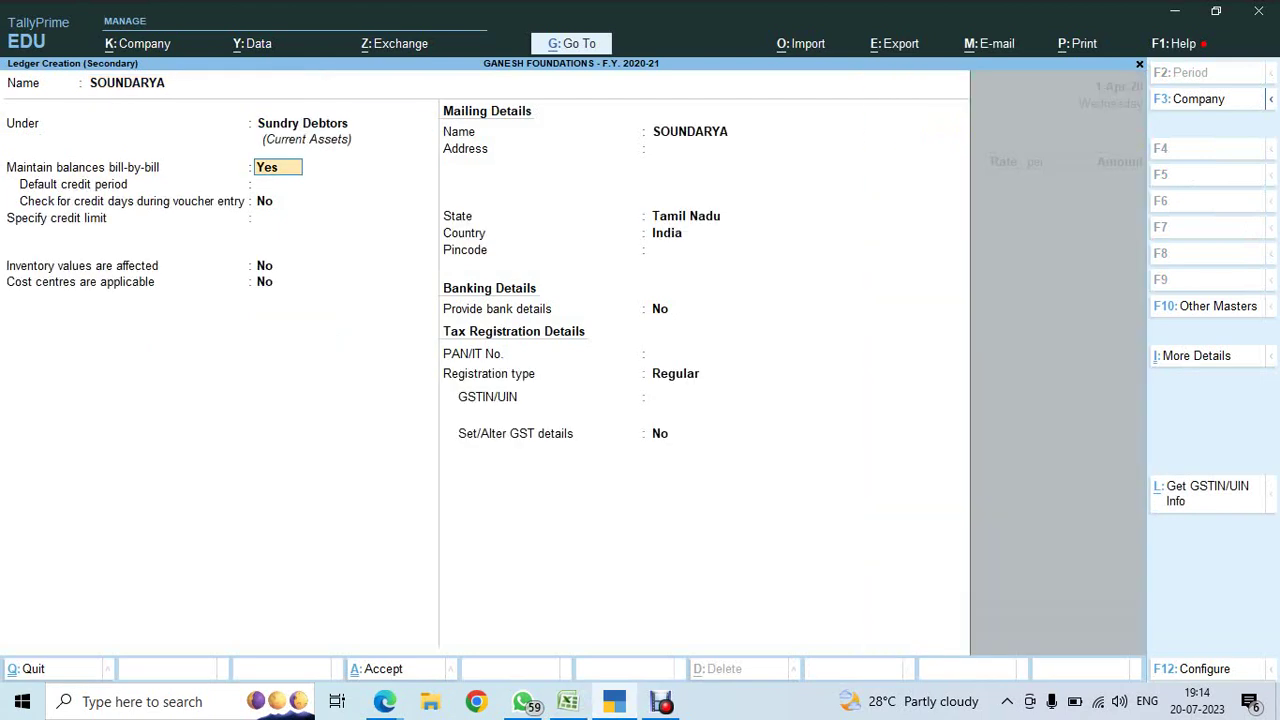
# - Keep bill-by-bill on with a 15-day credit period, save the ledger and accept party details
pyautogui.press('Return')
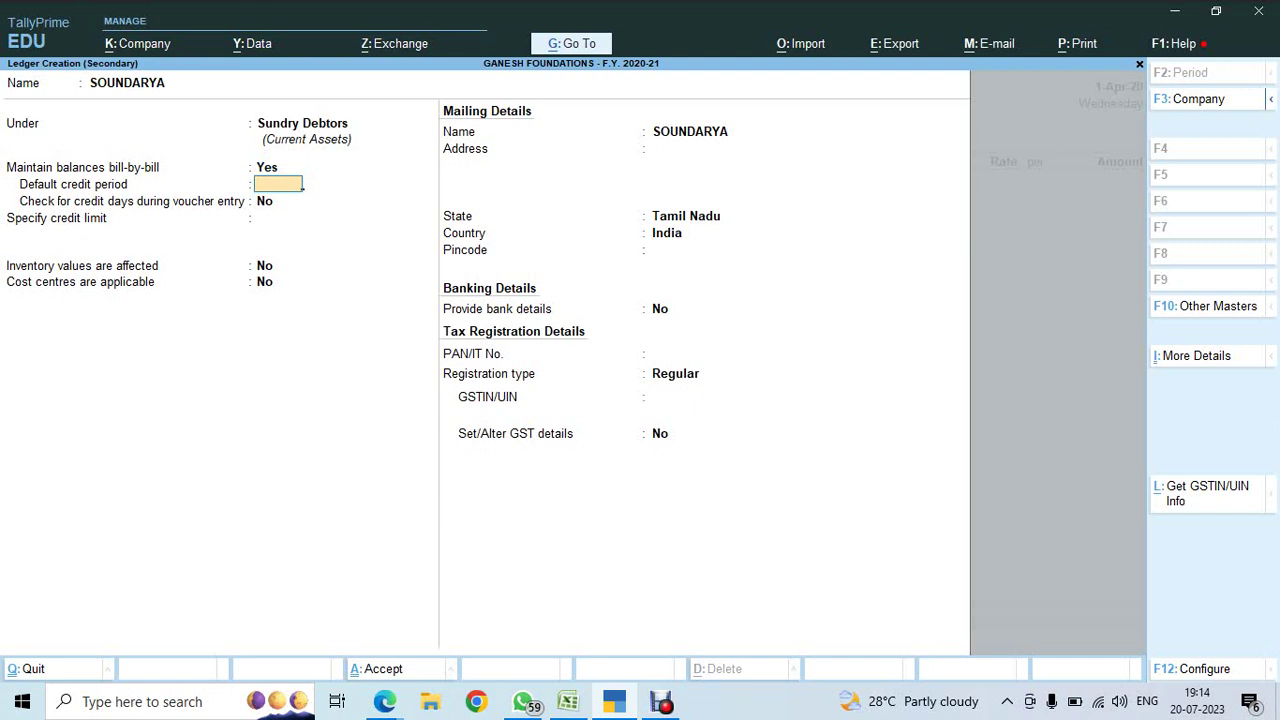
pyautogui.write('15')
pyautogui.press('Return')
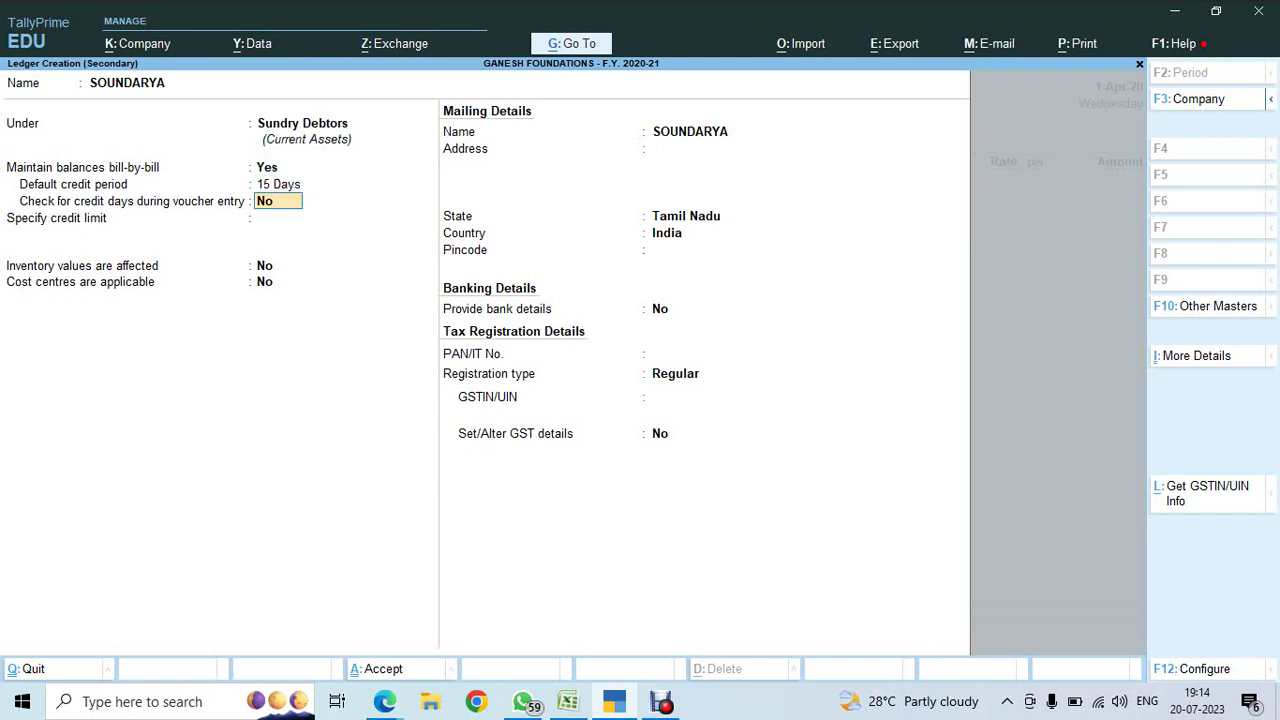
pyautogui.press('Return')
pyautogui.press('Return')
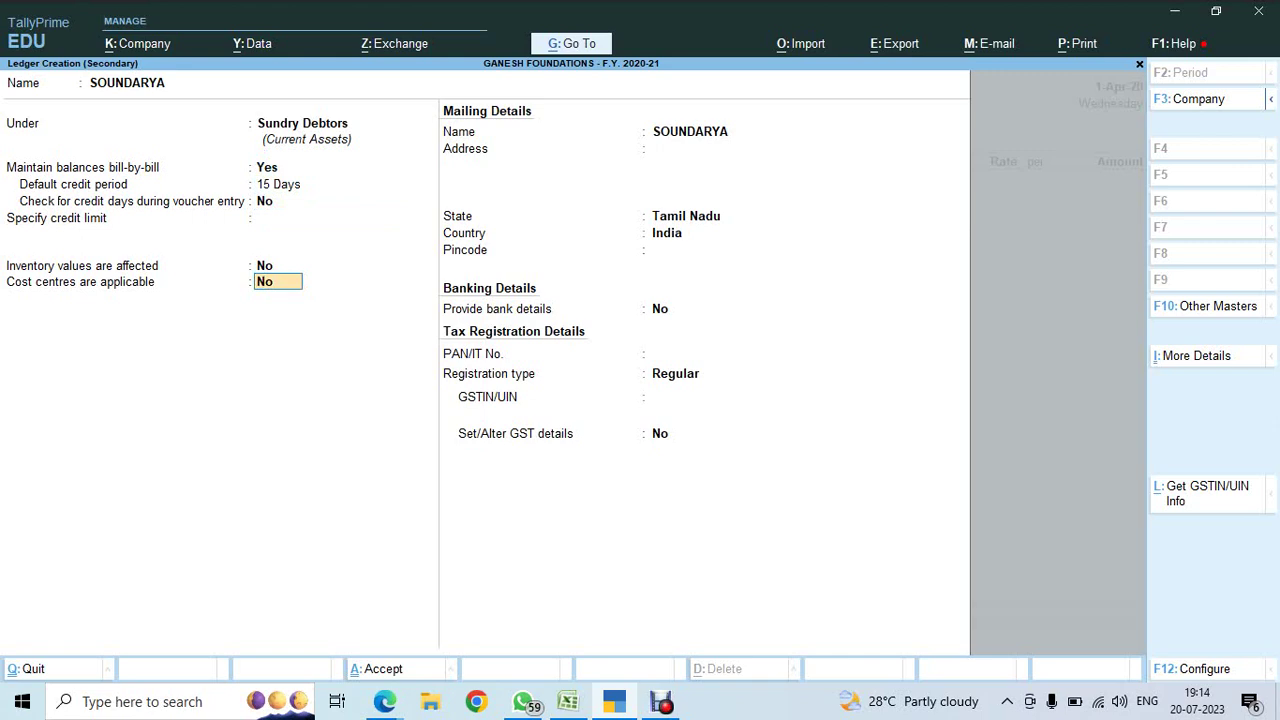
pyautogui.press('Return')
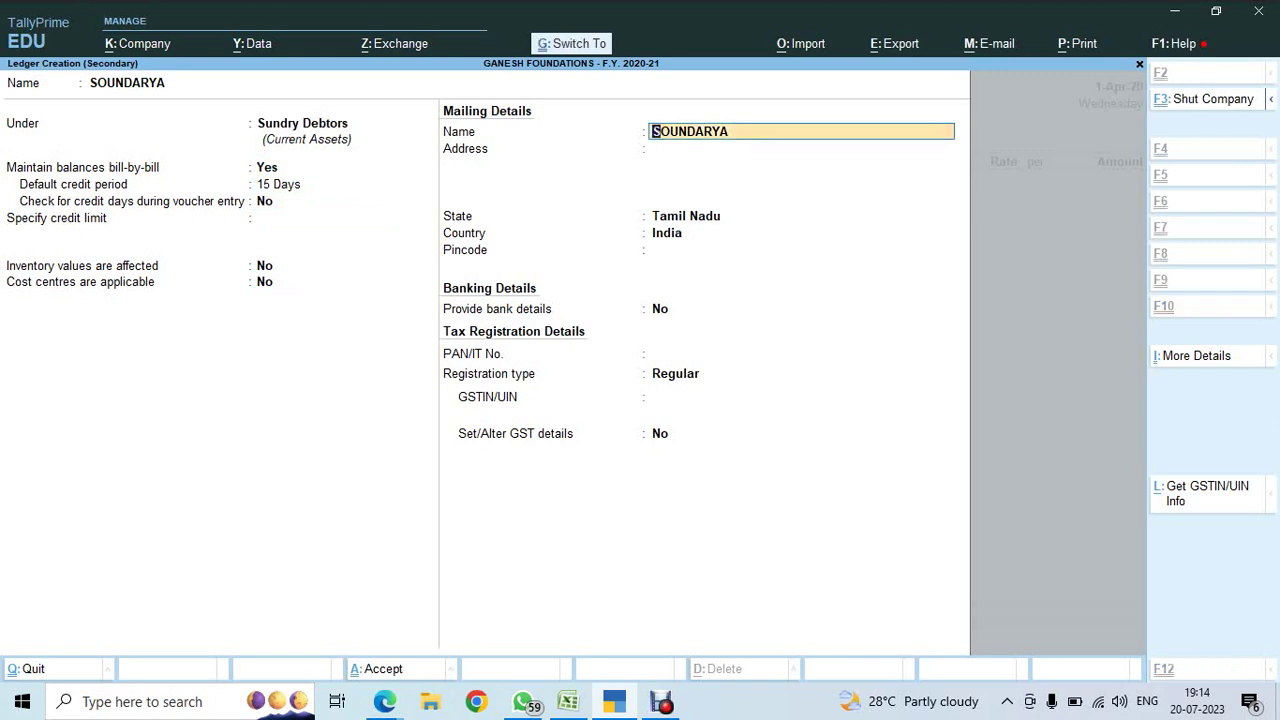
pyautogui.hotkey('ctrl', 'a')
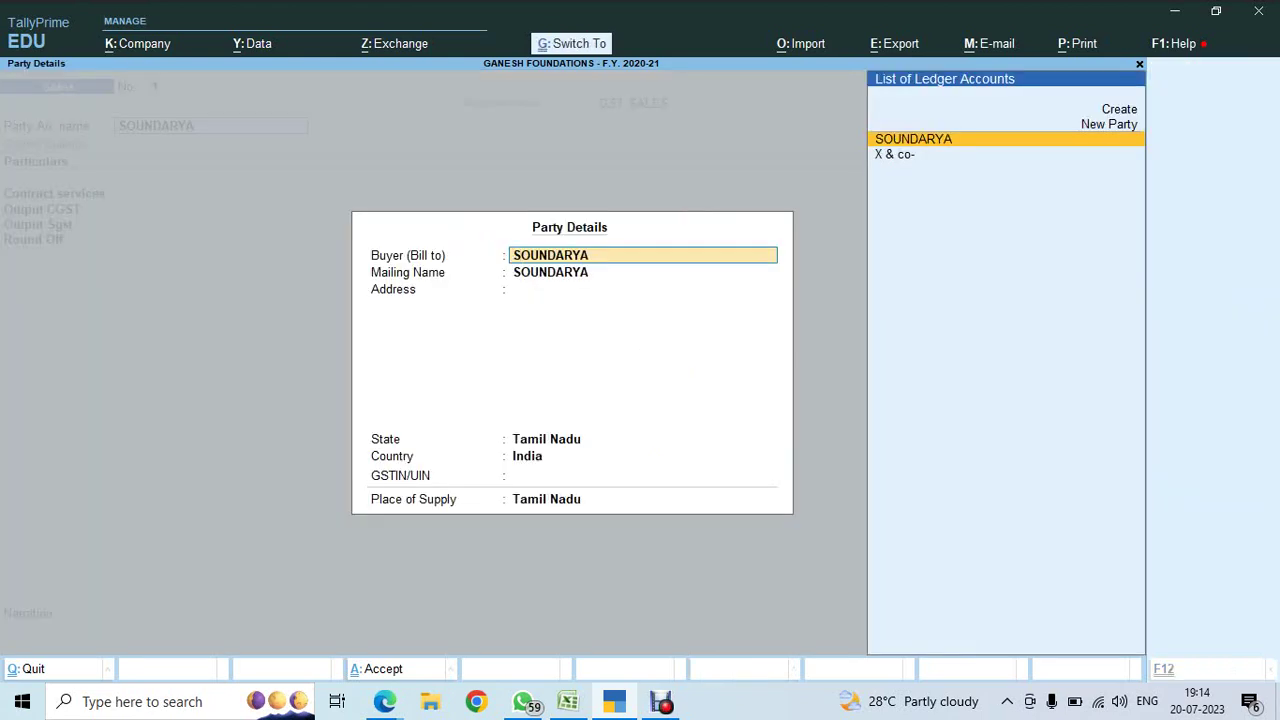
pyautogui.hotkey('ctrl', 'a')
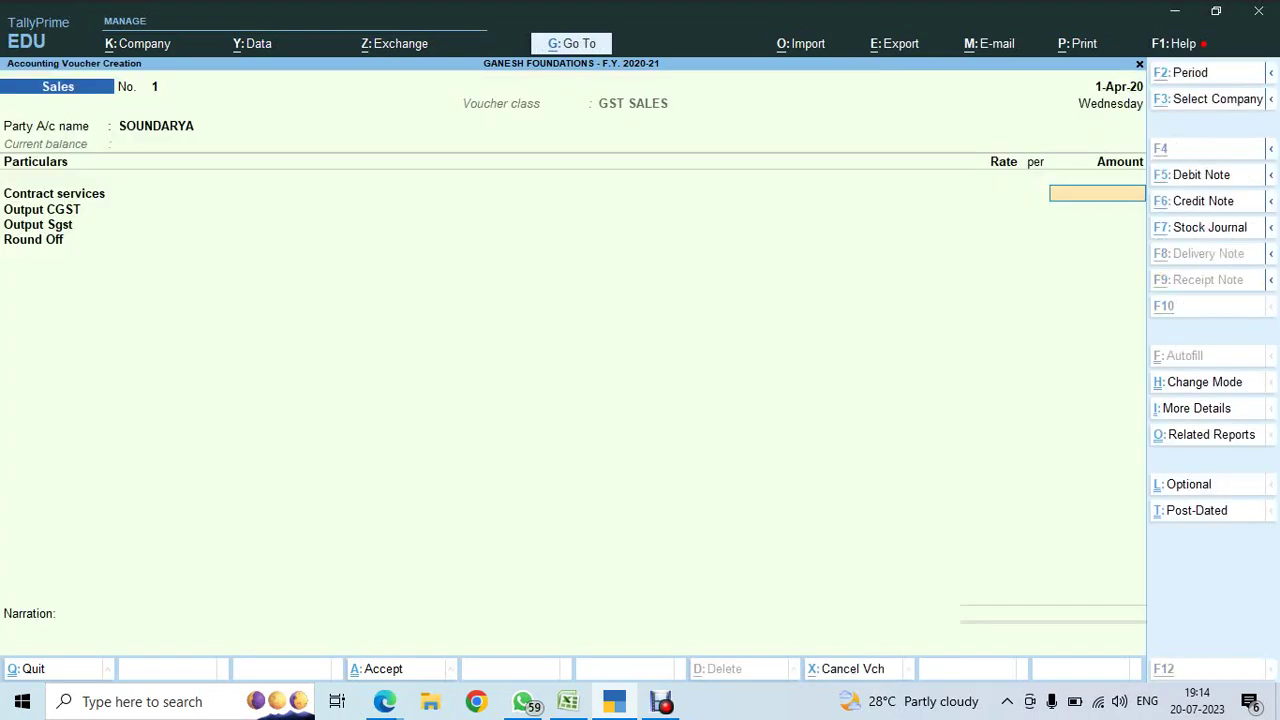
pyautogui.hotkey('alt', 'Tab')
# - Step through the Excel cost centre details down to Chetpet's first billing entry
pyautogui.press('Left')
pyautogui.press('Left')
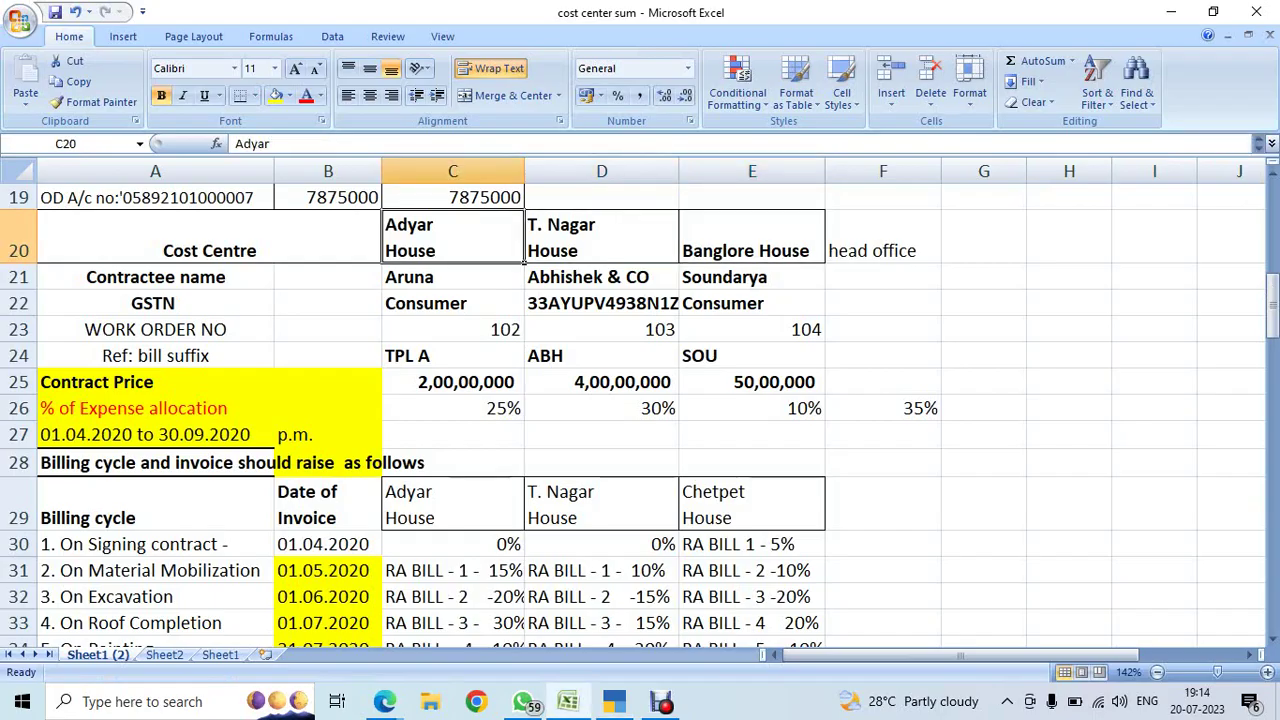
pyautogui.press('Left')
pyautogui.press('Down')
pyautogui.press('Right')
pyautogui.press('Right')
pyautogui.press('Down')
pyautogui.press('Down')
pyautogui.press('Down')
pyautogui.press('Down')
pyautogui.press('Down')
pyautogui.press('Down')
pyautogui.press('Down')
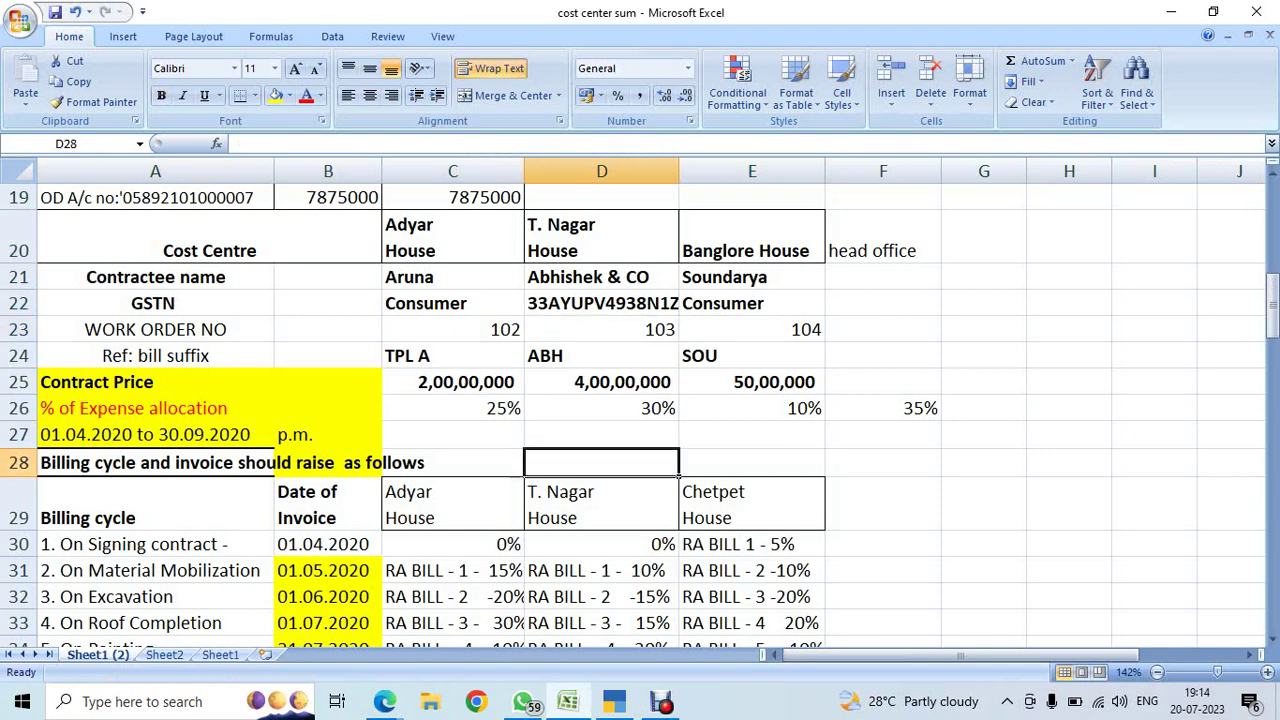
pyautogui.press('Down')
pyautogui.press('Right')
pyautogui.press('Right')
pyautogui.press('Down')
pyautogui.press('Left')
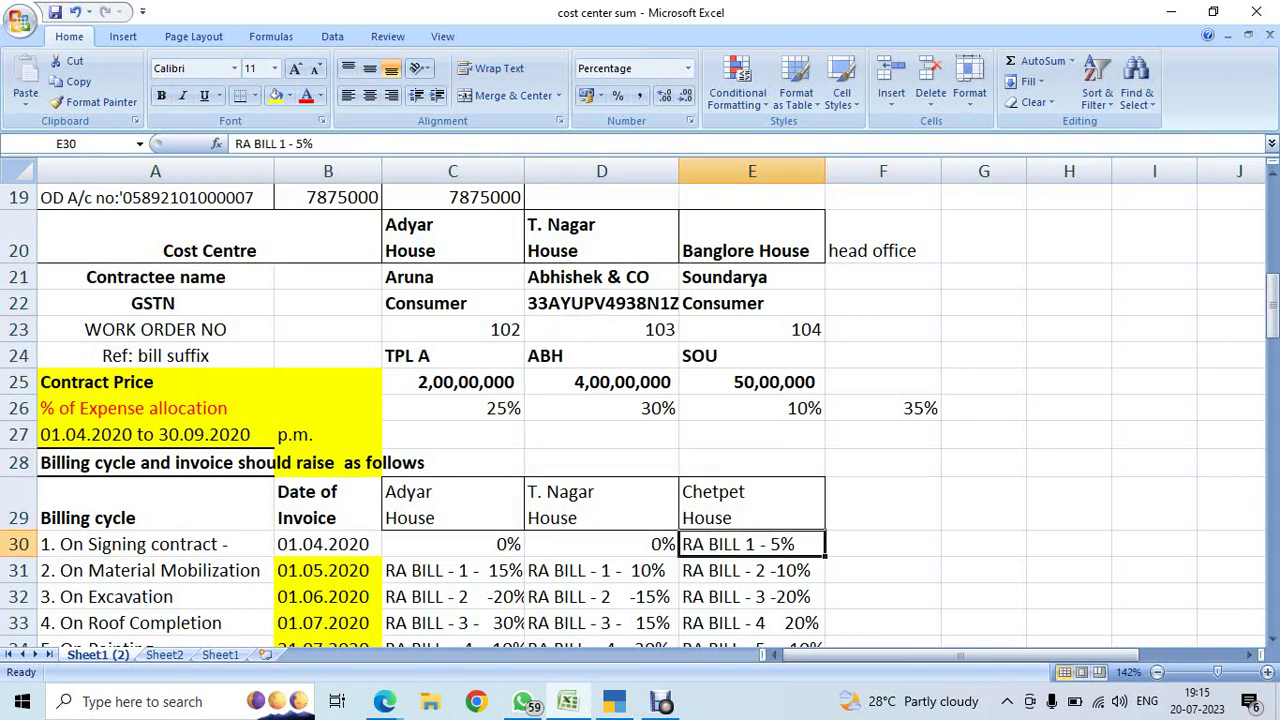
# - Clear the default voucher number 1 and check Soundarya's bill suffix SOU in E24
pyautogui.hotkey('alt', 'Tab')
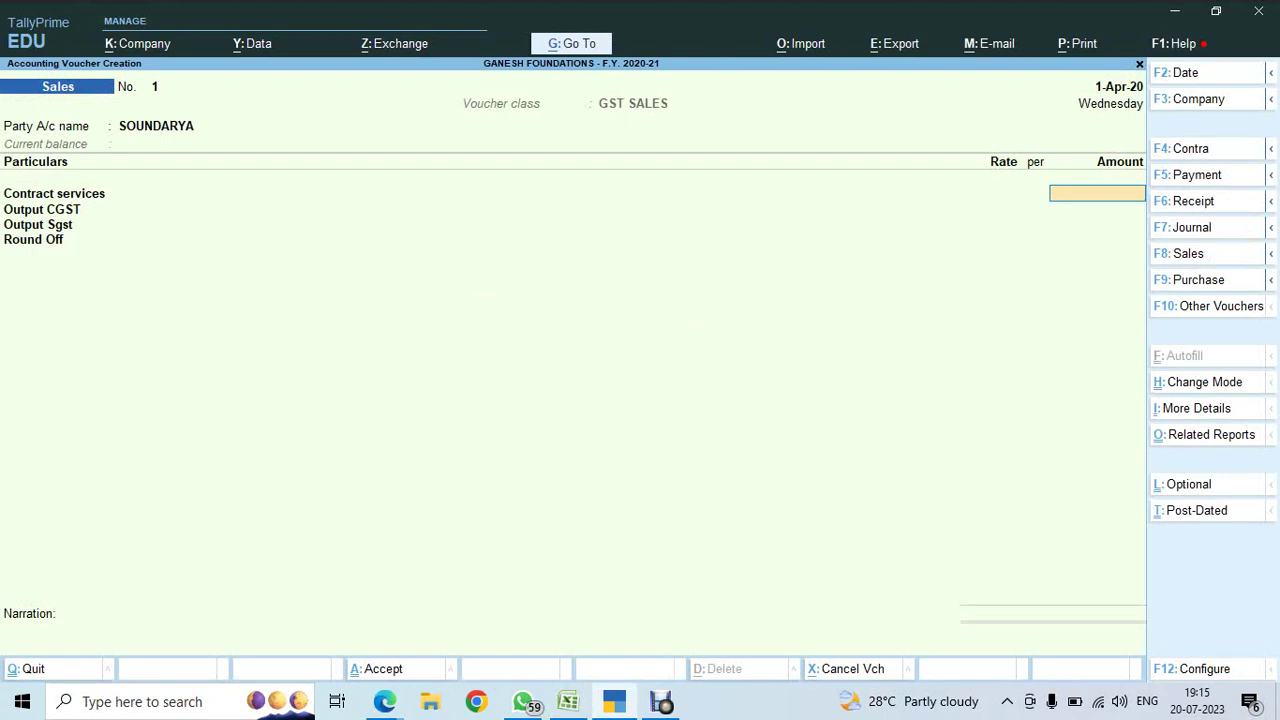
pyautogui.press('BackSpace')
pyautogui.press('BackSpace')
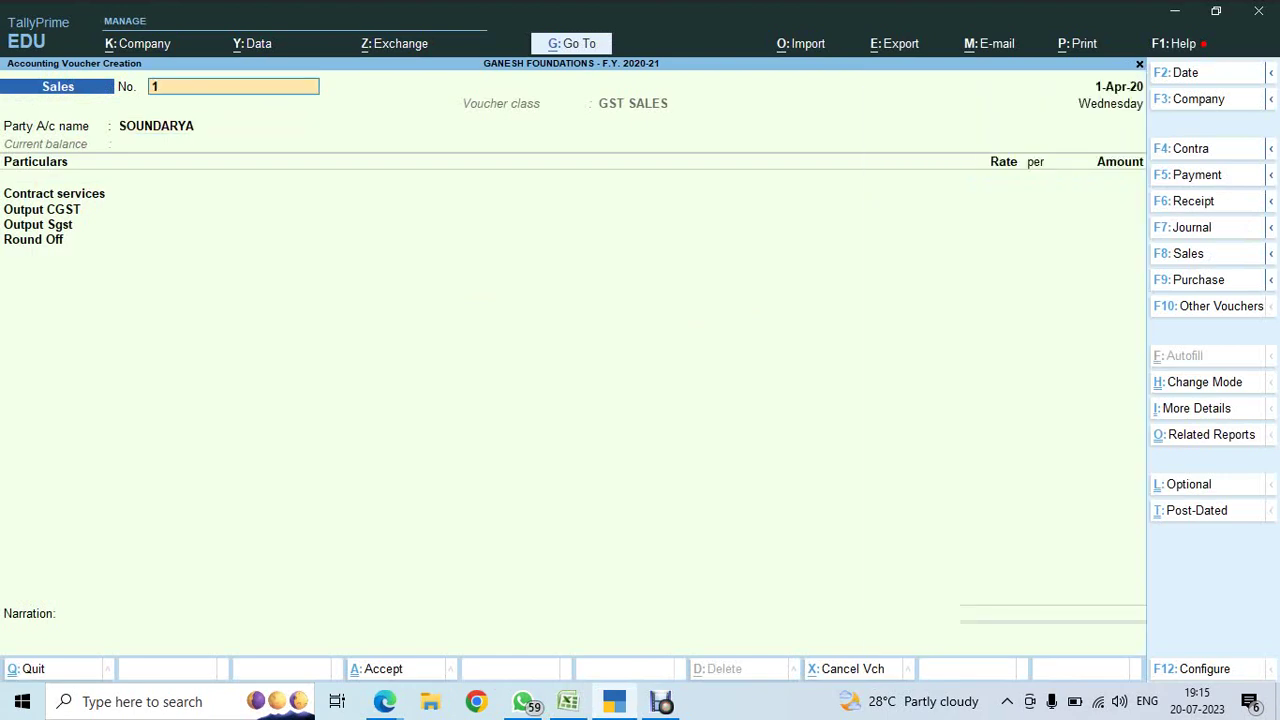
pyautogui.press('BackSpace')
pyautogui.press('ctrl')
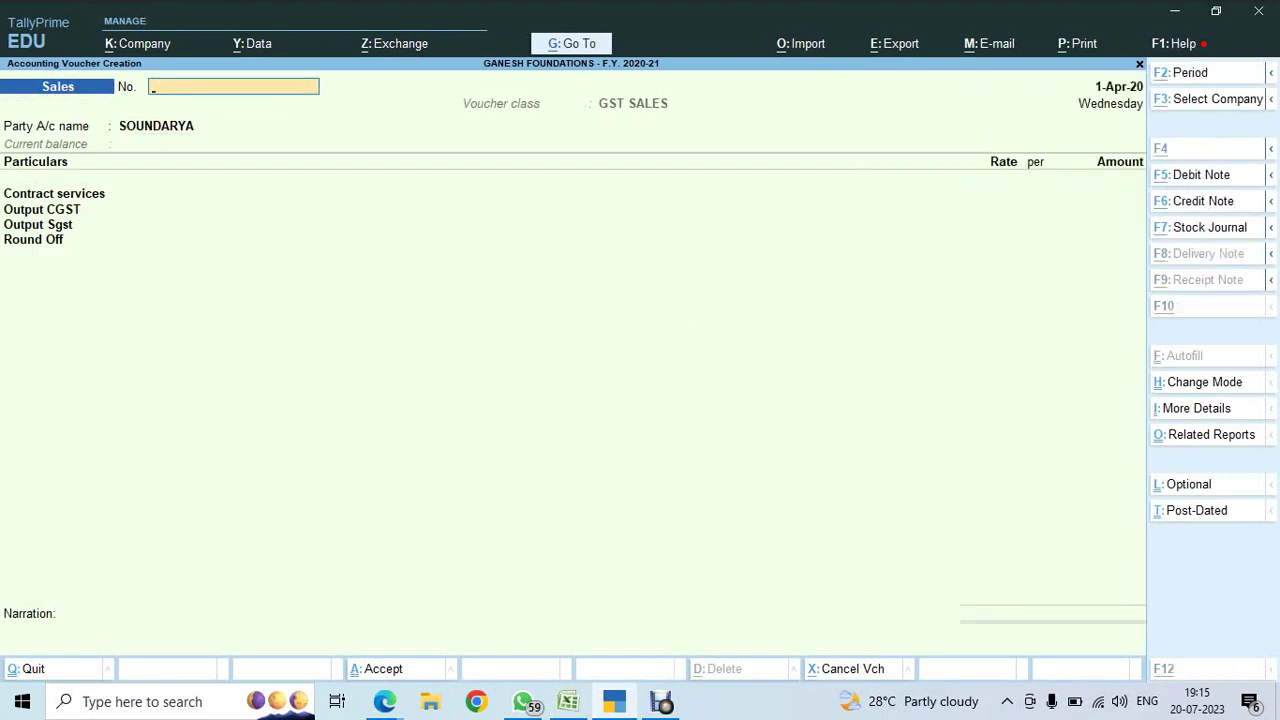
pyautogui.hotkey('alt', 'Tab')
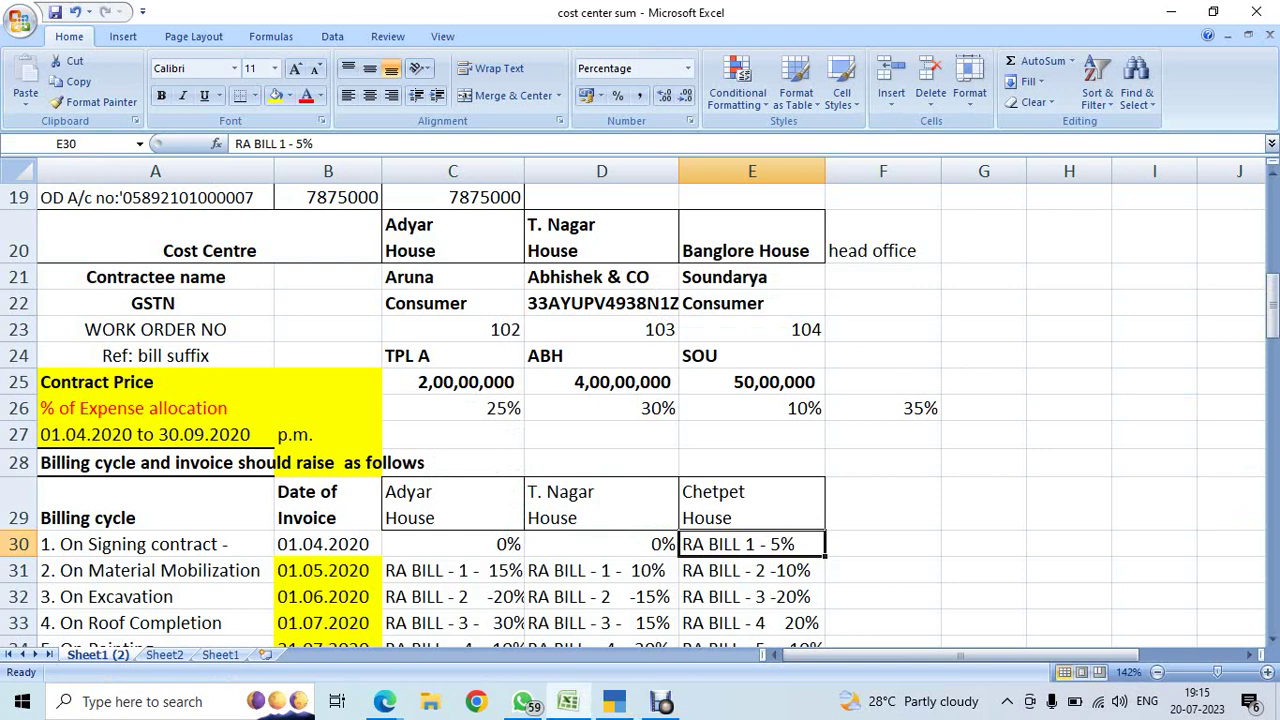
pyautogui.click(752, 355)
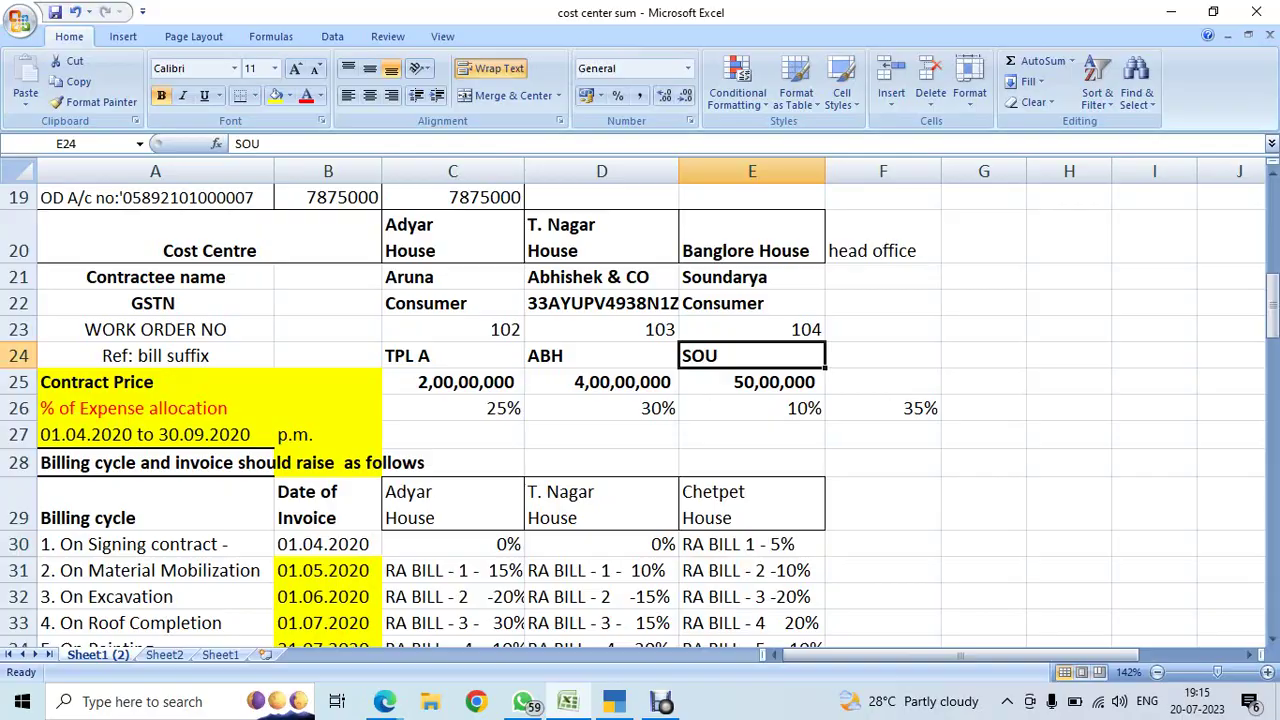
pyautogui.hotkey('alt', 'Tab')
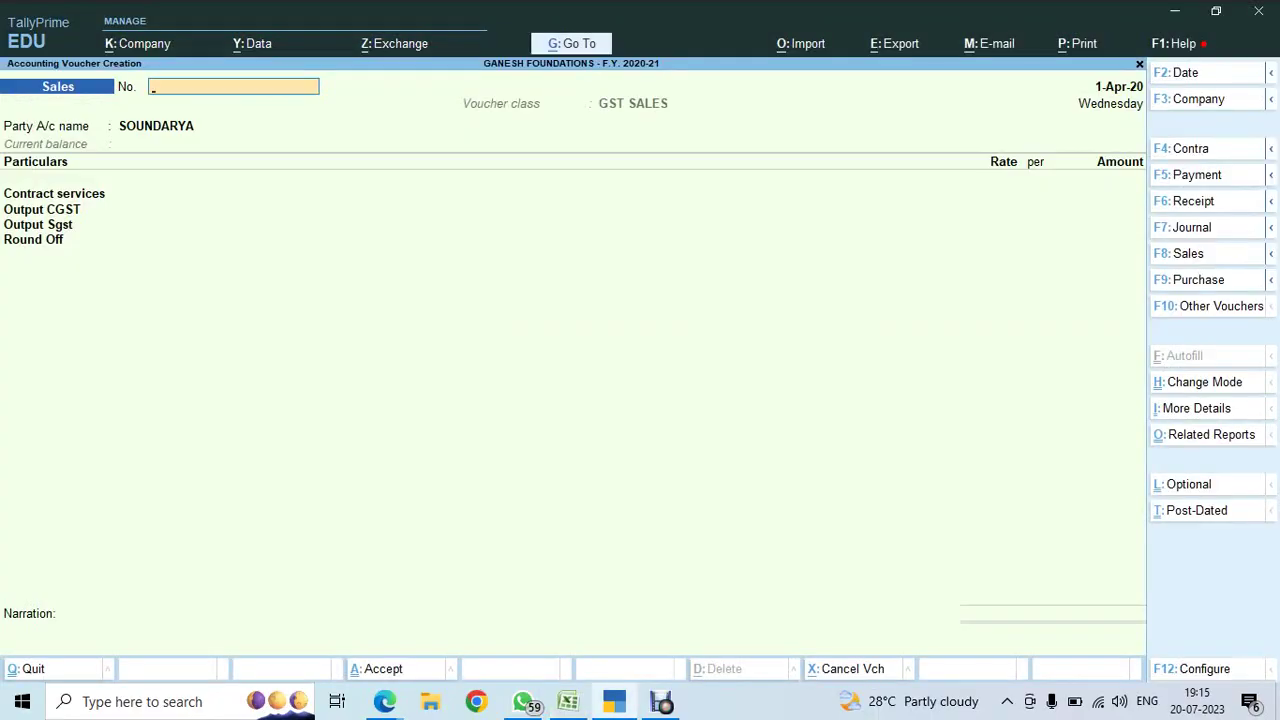
# - Number the voucher SOU \ RA BILL 1 and accept SOUNDARYA as the party unchanged
pyautogui.write('SOU\\RA BILL 1')
pyautogui.press('Return')
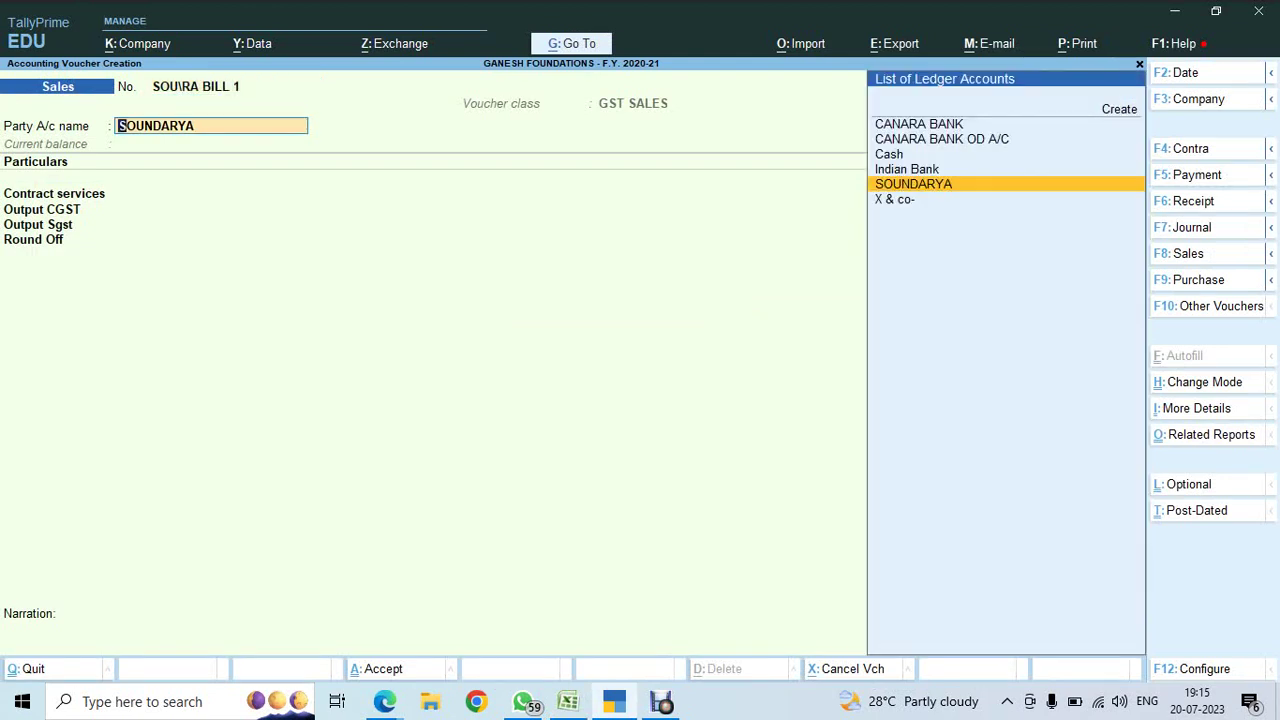
pyautogui.press('BackSpace')
pyautogui.write('SOU')
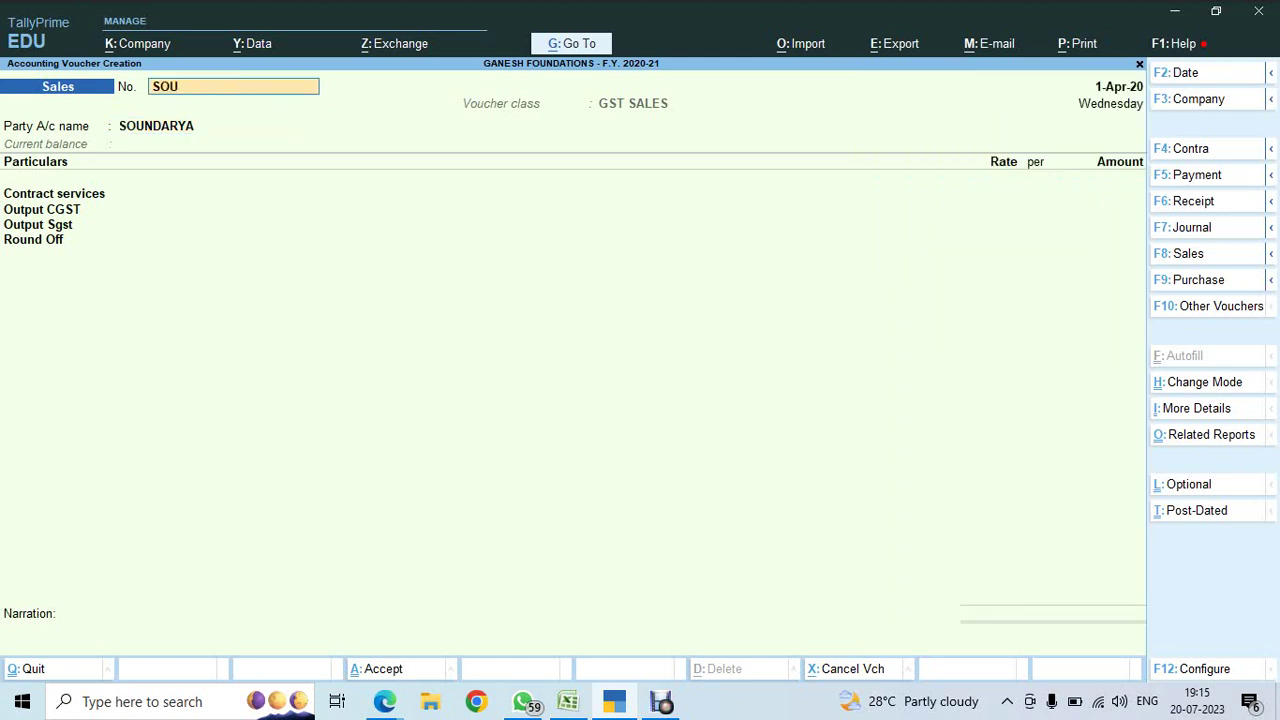
pyautogui.write(' \\ RA BILL 1')
pyautogui.press('Return')
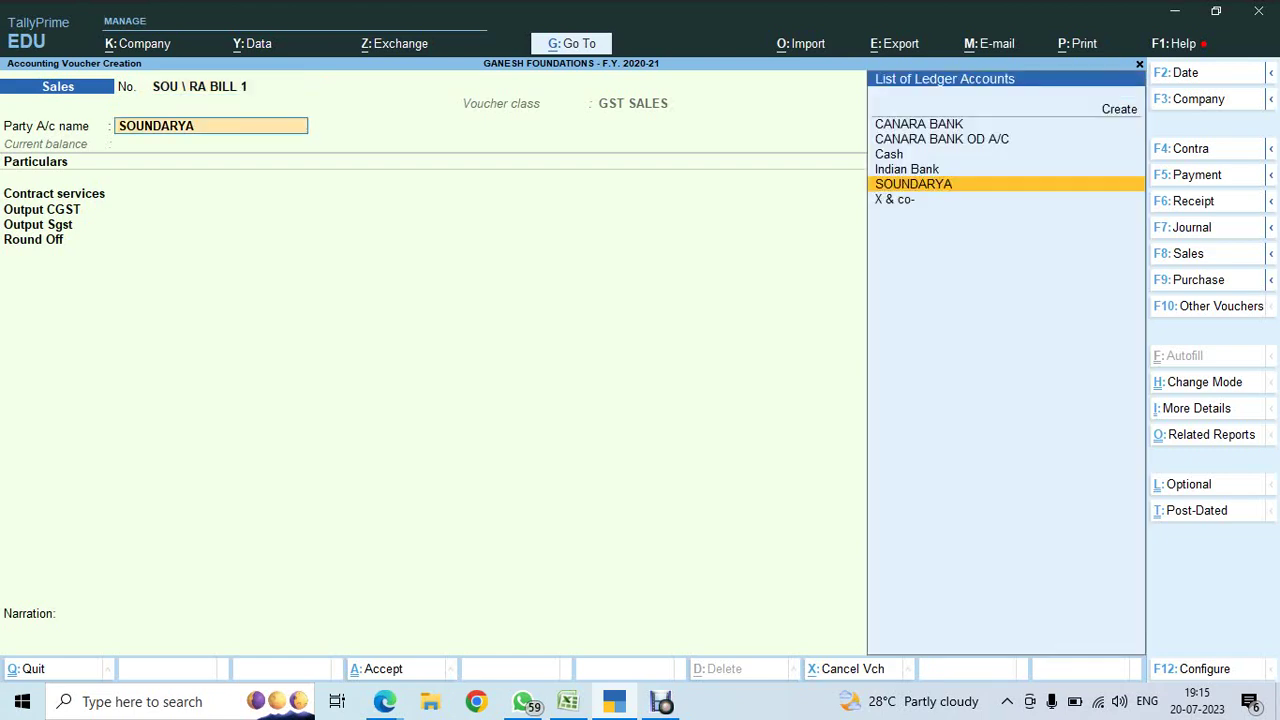
pyautogui.press('Return')
pyautogui.press('ctrl')
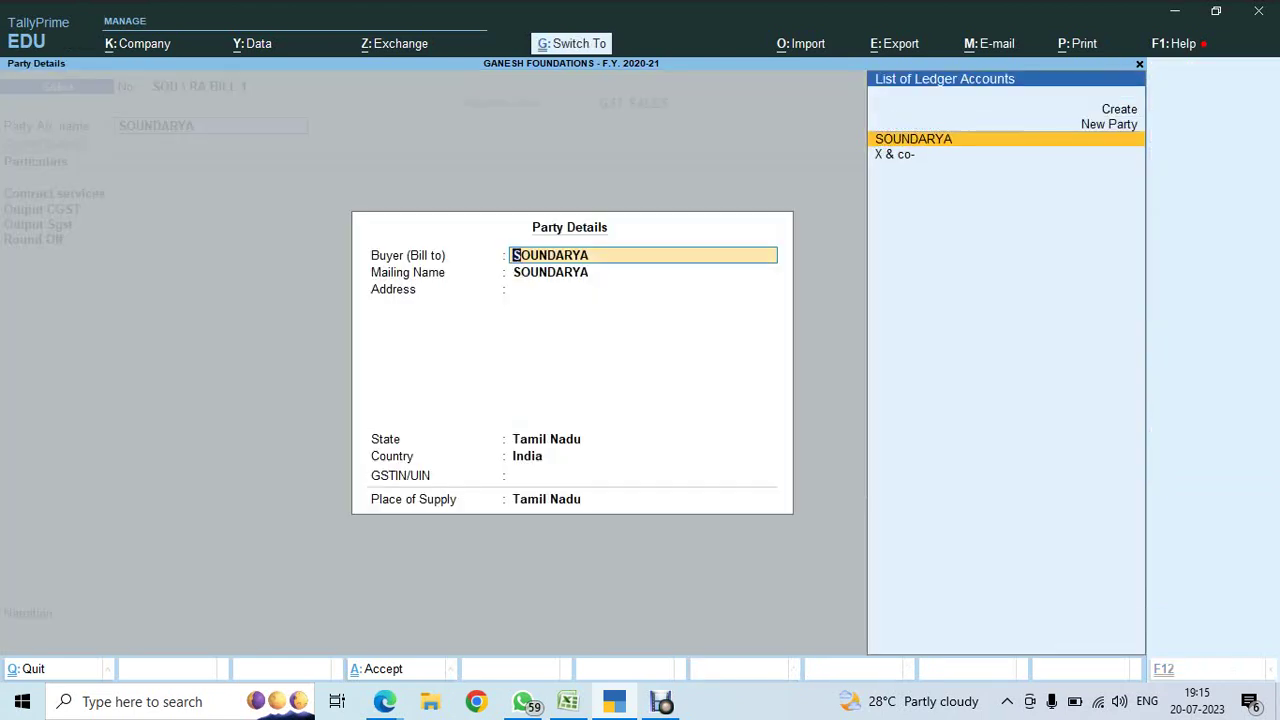
pyautogui.hotkey('ctrl', 'a')
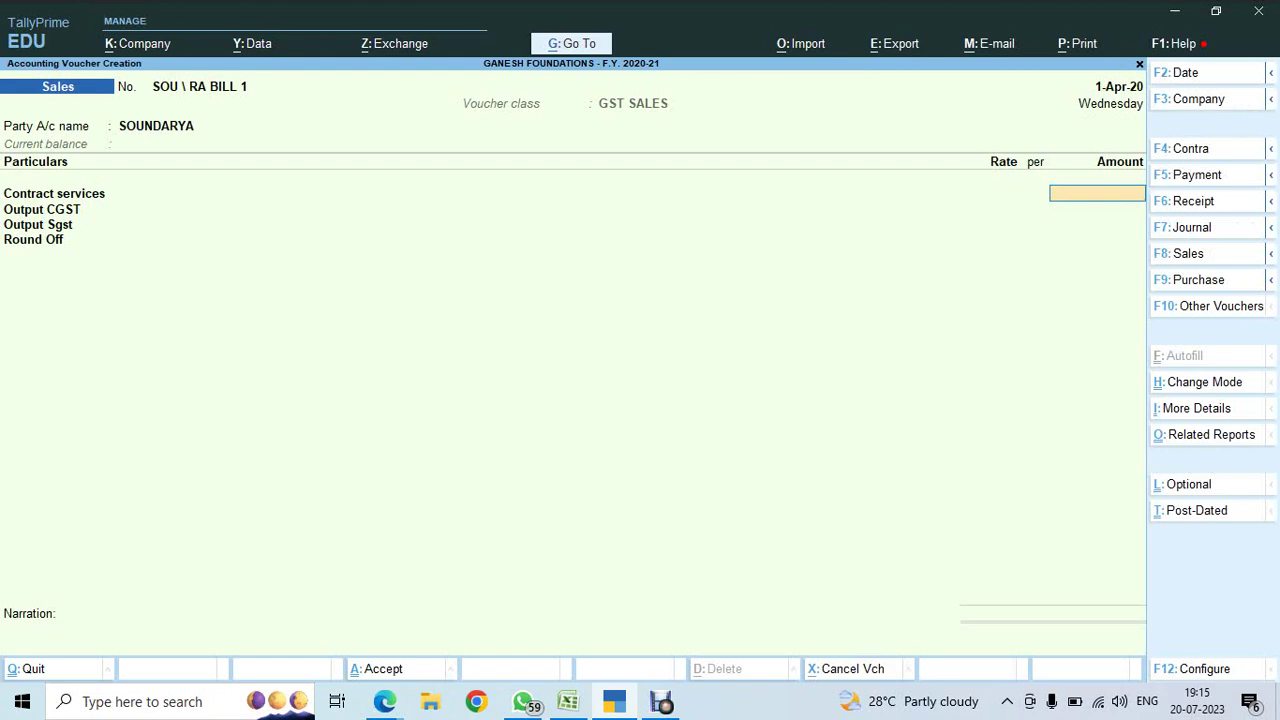
# - Set Provide Buyer details to No in the voucher configuration
pyautogui.press('F12')
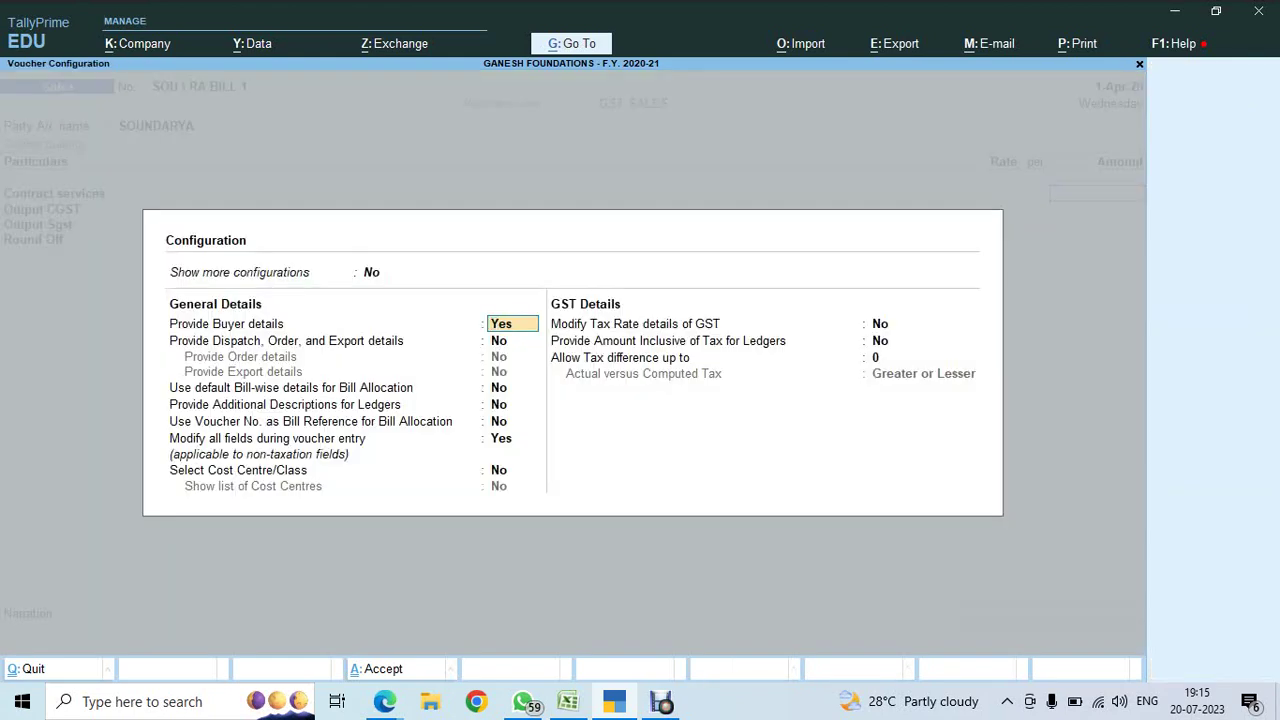
pyautogui.write('n')
pyautogui.press('Return')
pyautogui.hotkey('ctrl', 'a')
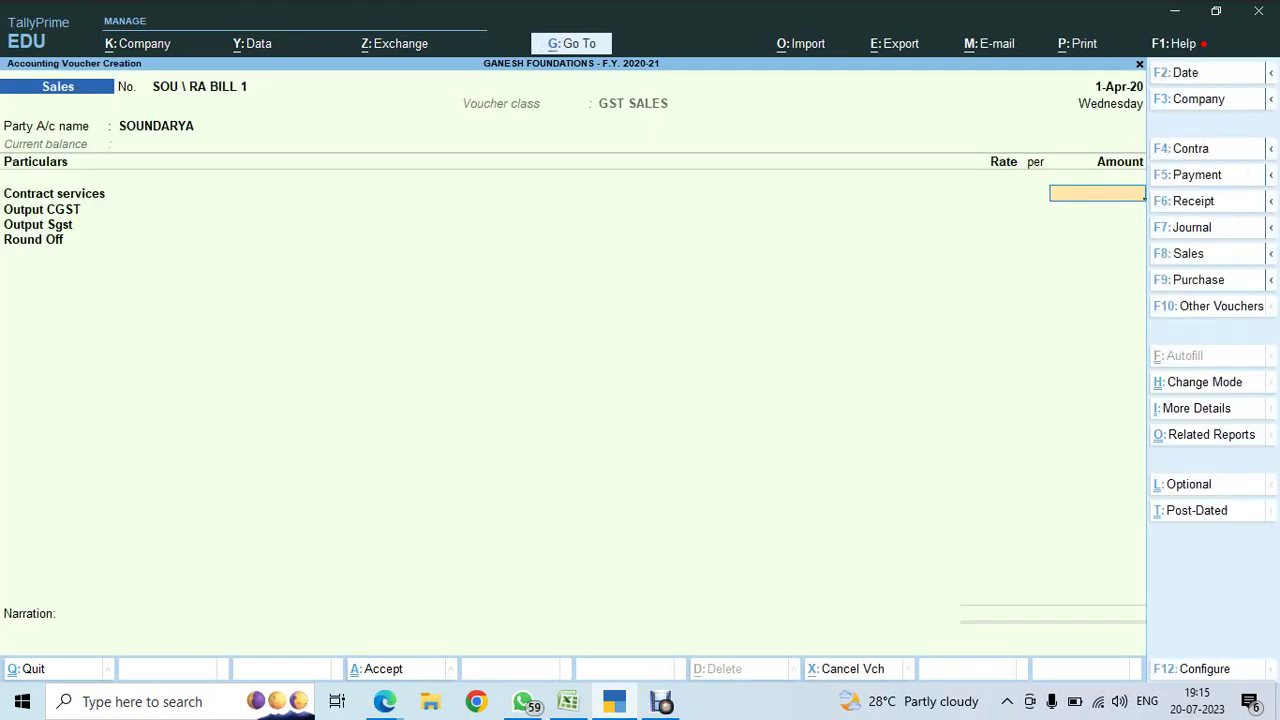
pyautogui.hotkey('alt', 'Tab')
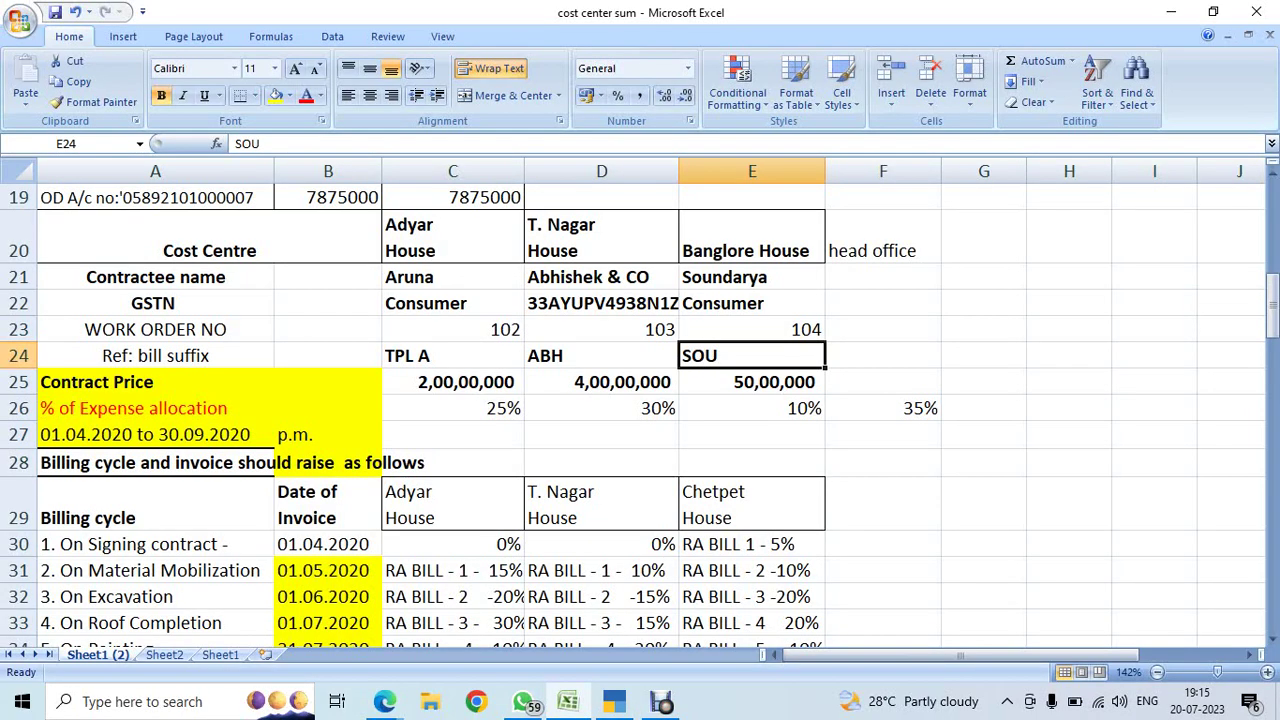
# - Enter the contract services amount as 5% of 50,00,000 (2,50,000) using the calculator
pyautogui.press('Down')
pyautogui.press('Down')
pyautogui.press('Down')
pyautogui.press('Down')
pyautogui.press('Down')
pyautogui.press('Down')
pyautogui.press('Down')
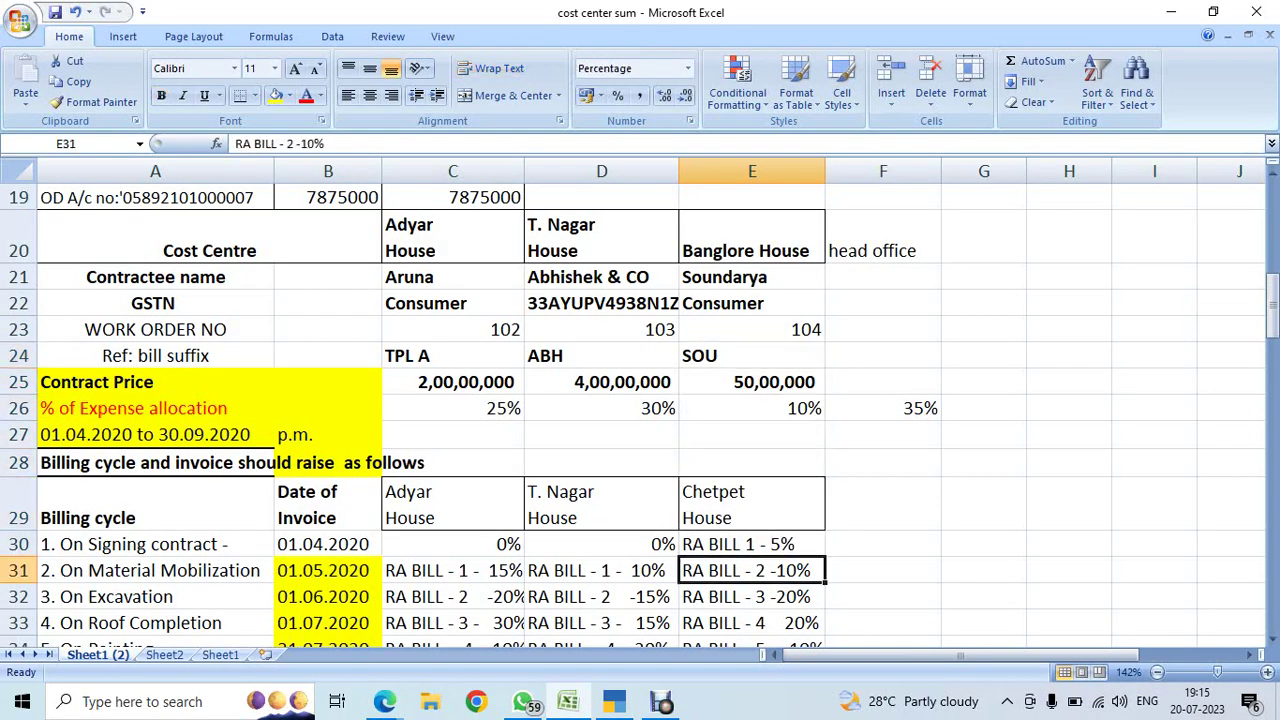
pyautogui.press('Up')
pyautogui.press('F2')
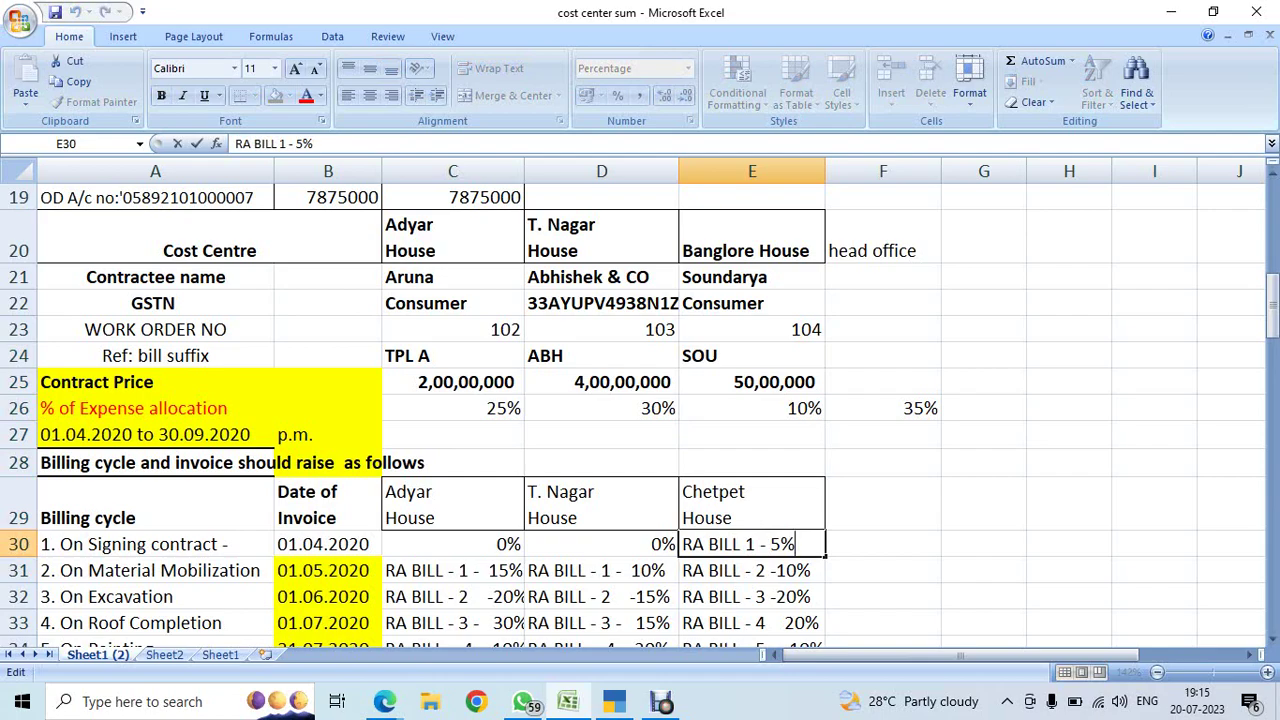
pyautogui.hotkey('alt', 'Tab')
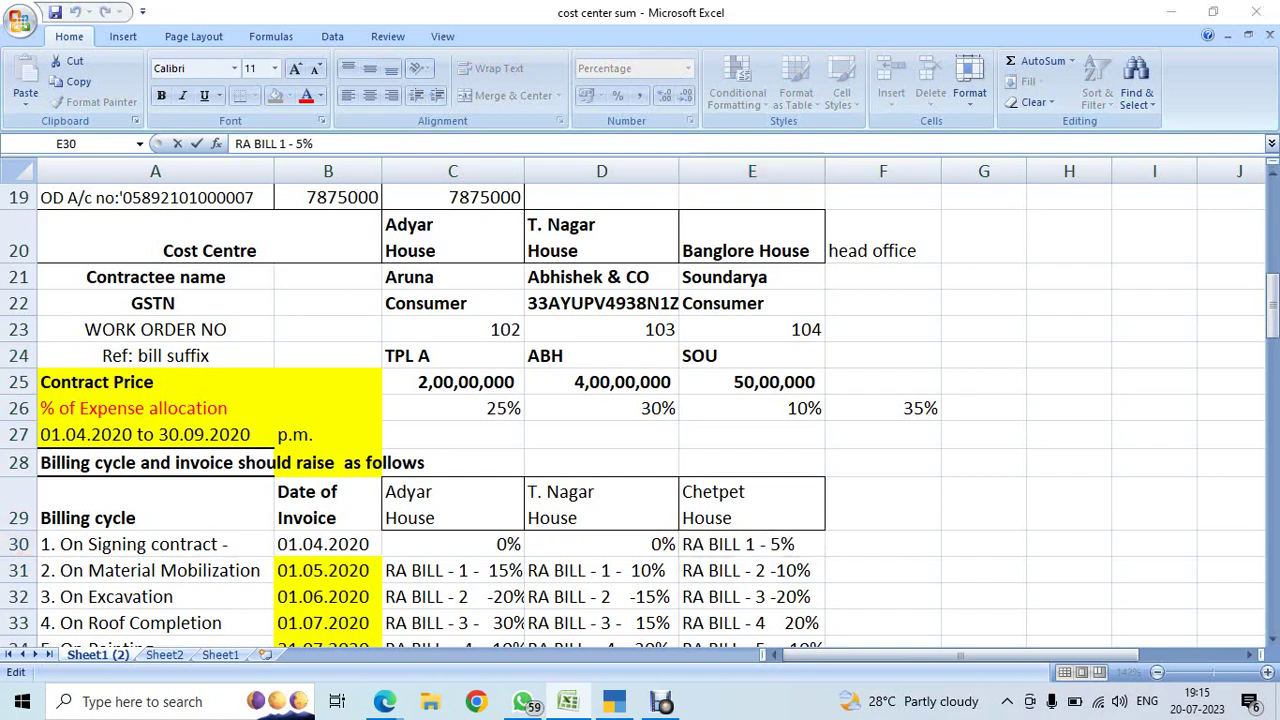
pyautogui.hotkey('ctrl', 'n')
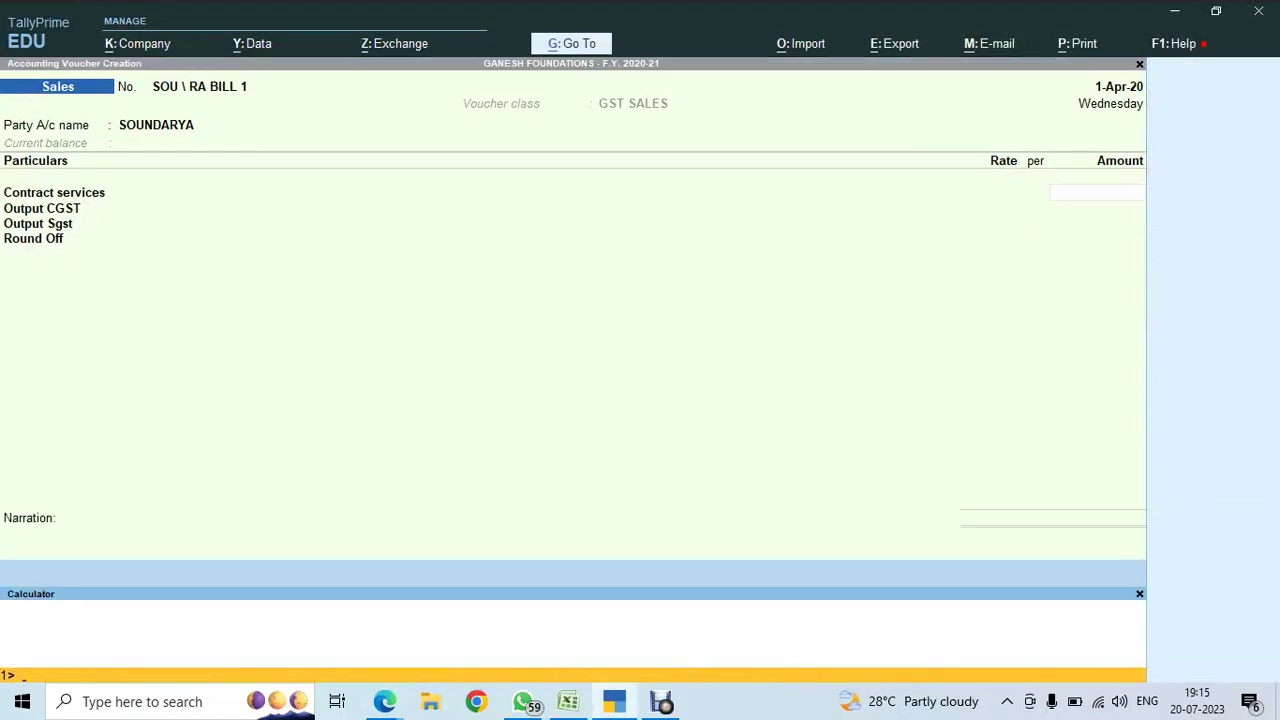
pyautogui.write('5000000*5/100')
pyautogui.press('Return')
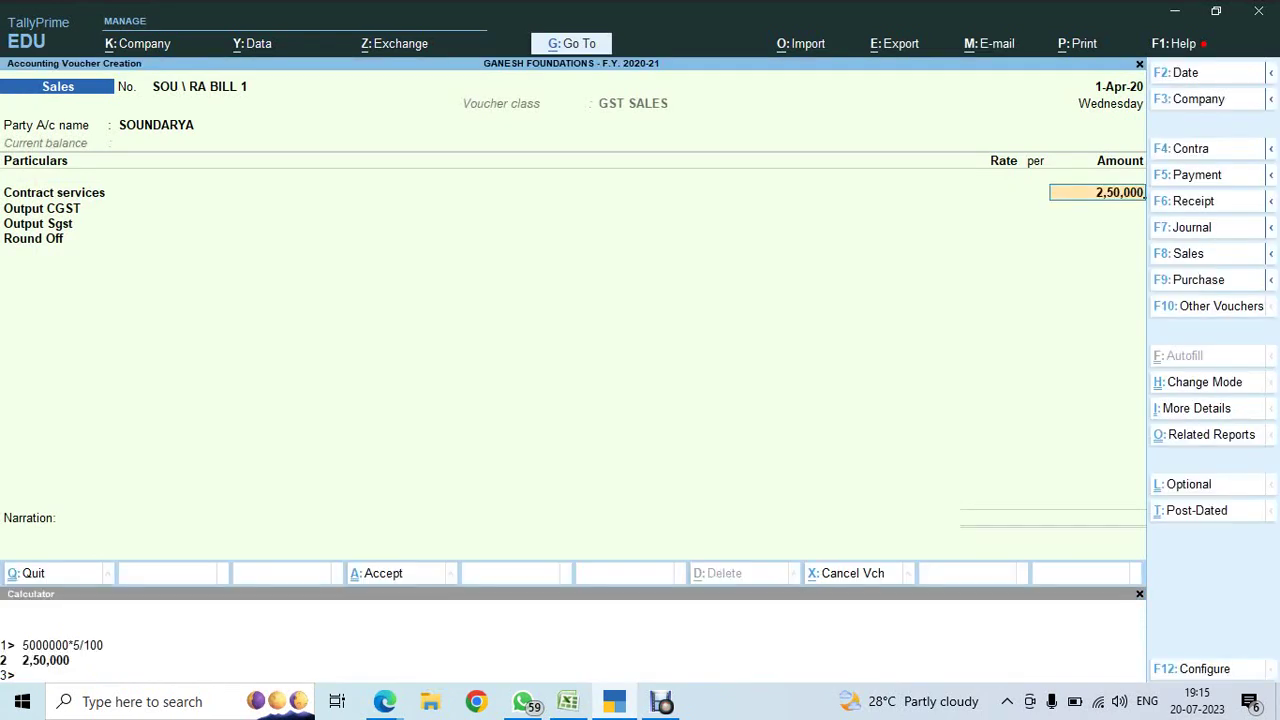
pyautogui.press('Return')
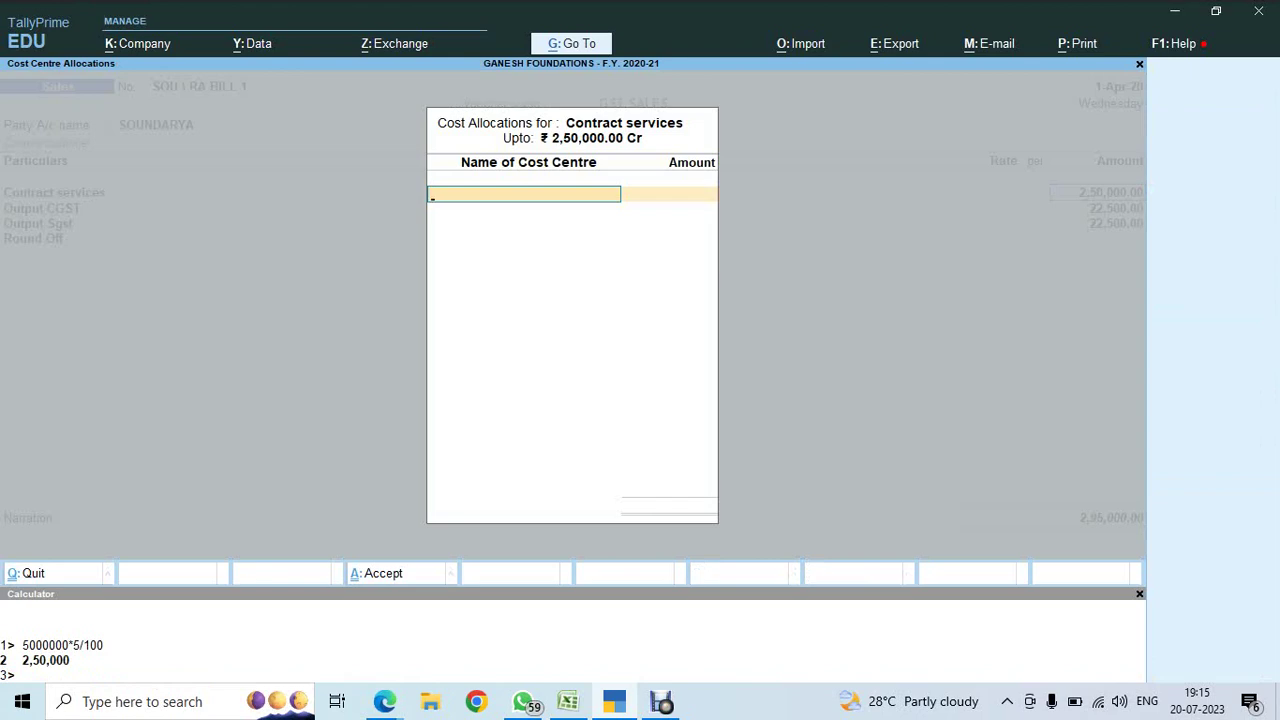
# - Allocate the amount to Banglore House and record a New Ref bill due in 15 days
pyautogui.hotkey('alt', 'Tab')
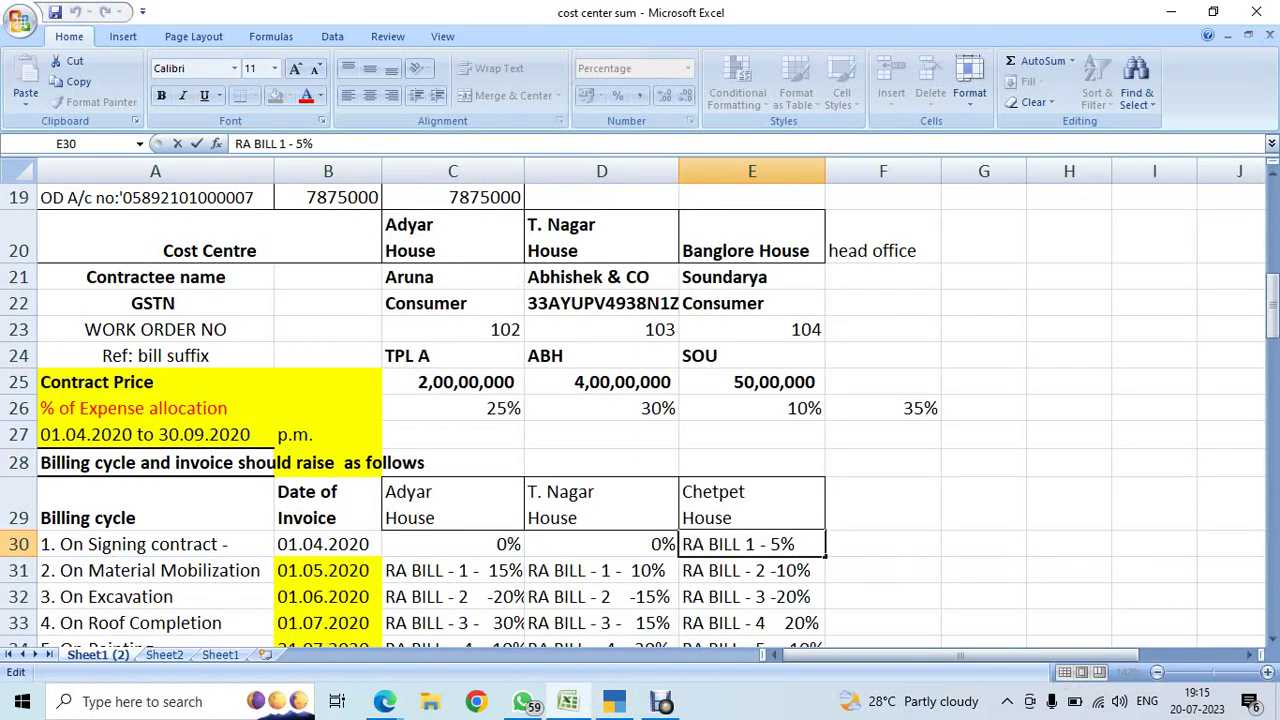
pyautogui.click(752, 237)
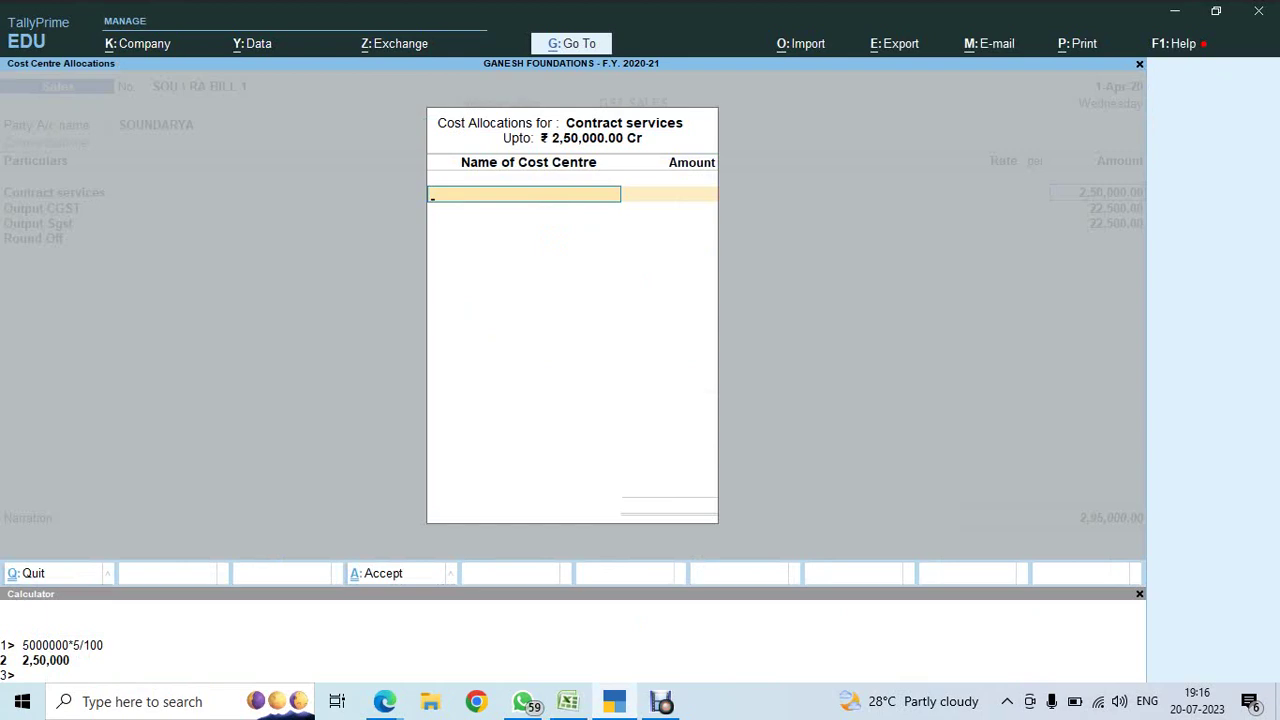
pyautogui.write('Ba')
pyautogui.press('Return')
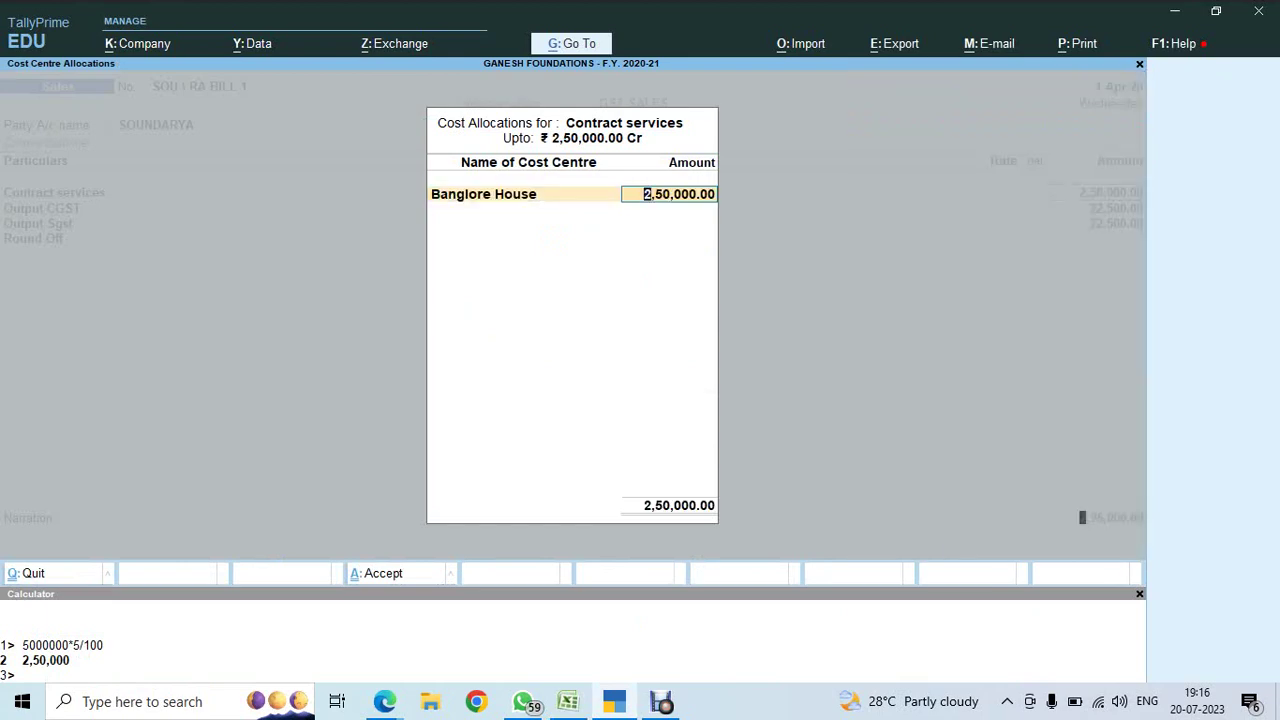
pyautogui.press('Return')
pyautogui.press('Return')
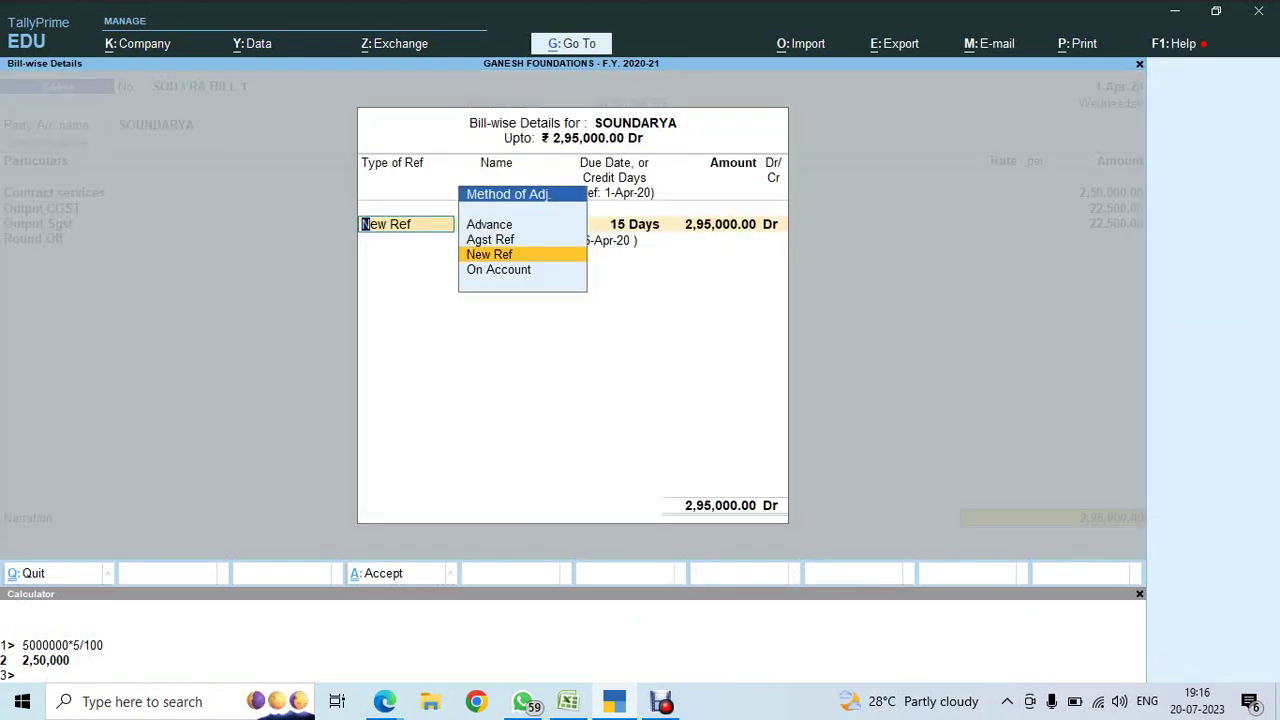
pyautogui.press('Return')
pyautogui.press('Return')
pyautogui.press('Return')
pyautogui.press('Return')
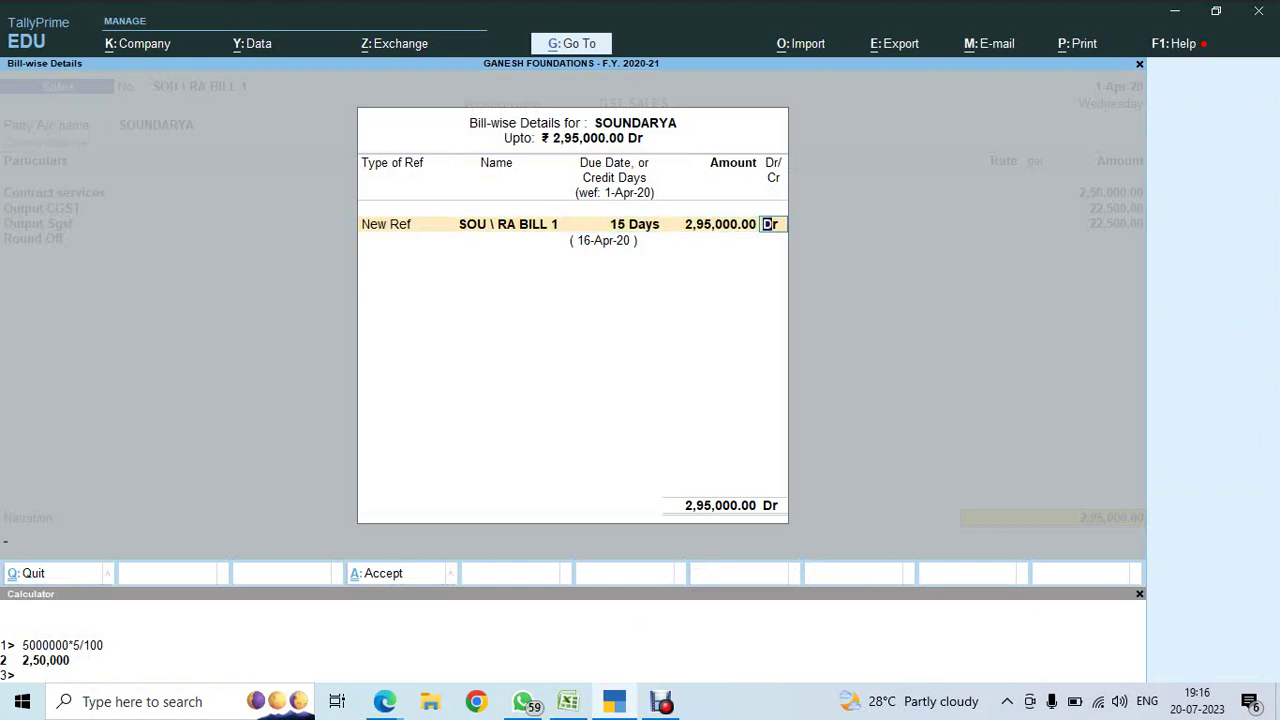
pyautogui.press('Return')
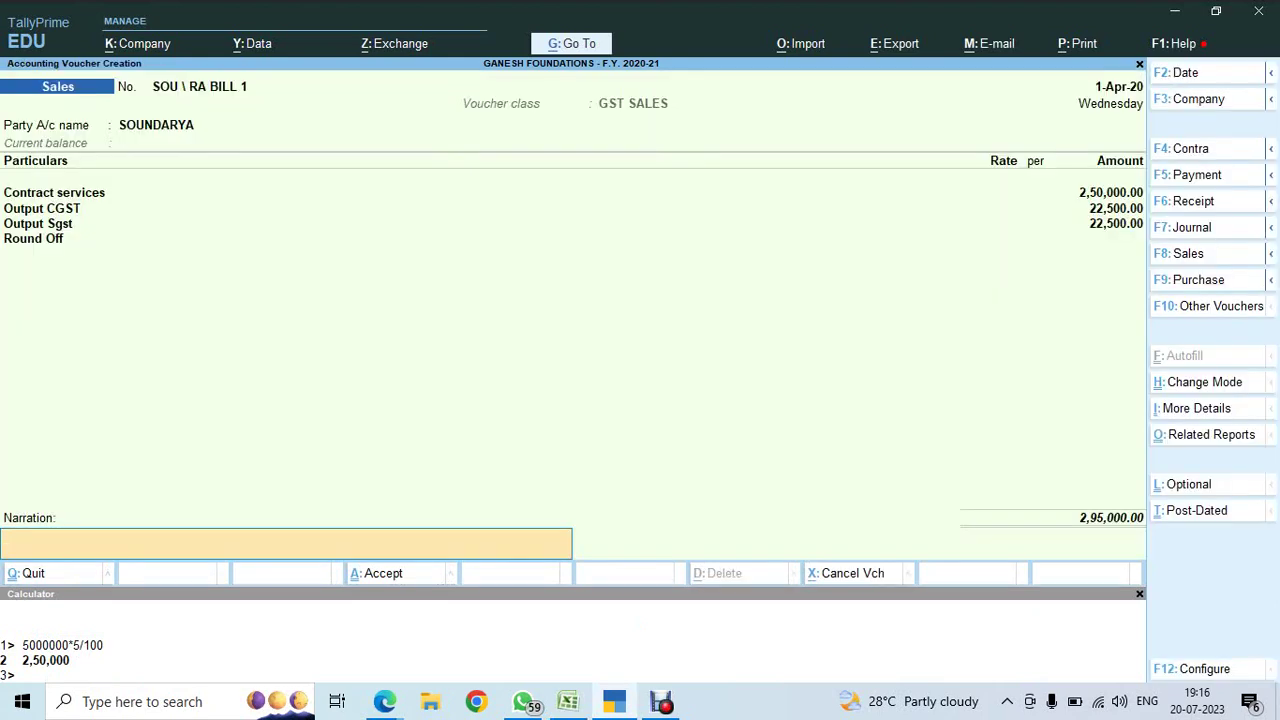
# - Copy the On Signing text from A30 in Excel into the voucher narration
pyautogui.hotkey('alt', 'Tab')
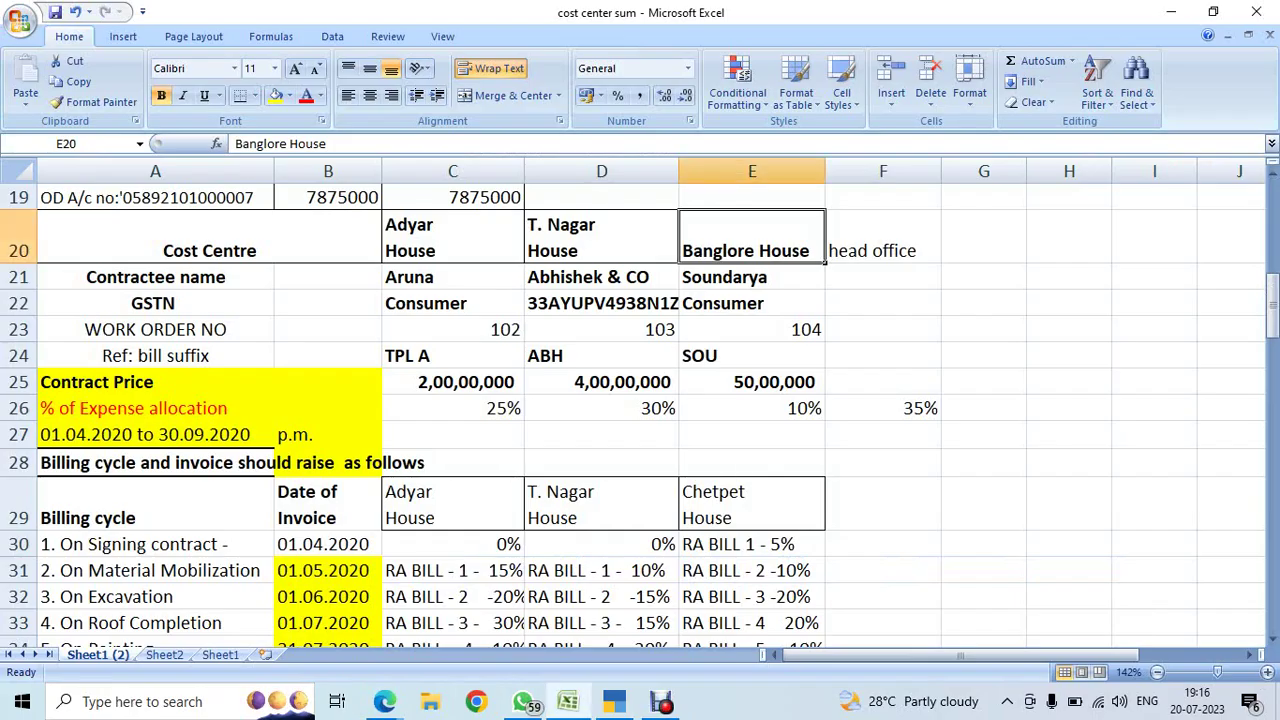
pyautogui.press('Down')
pyautogui.press('Down')
pyautogui.press('Down')
pyautogui.press('Down')
pyautogui.press('Down')
pyautogui.press('Down')
pyautogui.press('Down')
pyautogui.press('Down')
pyautogui.press('Left')
pyautogui.press('Left')
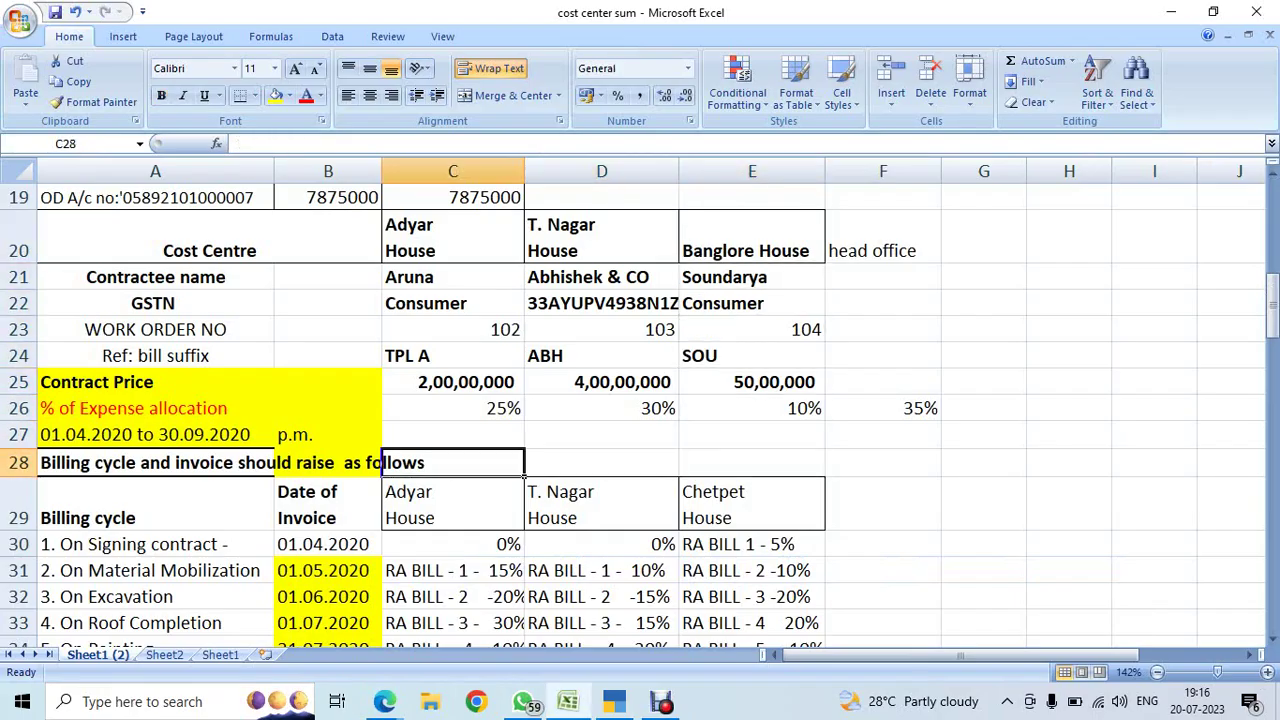
pyautogui.press('Left')
pyautogui.press('Left')
pyautogui.press('Down')
pyautogui.press('Down')
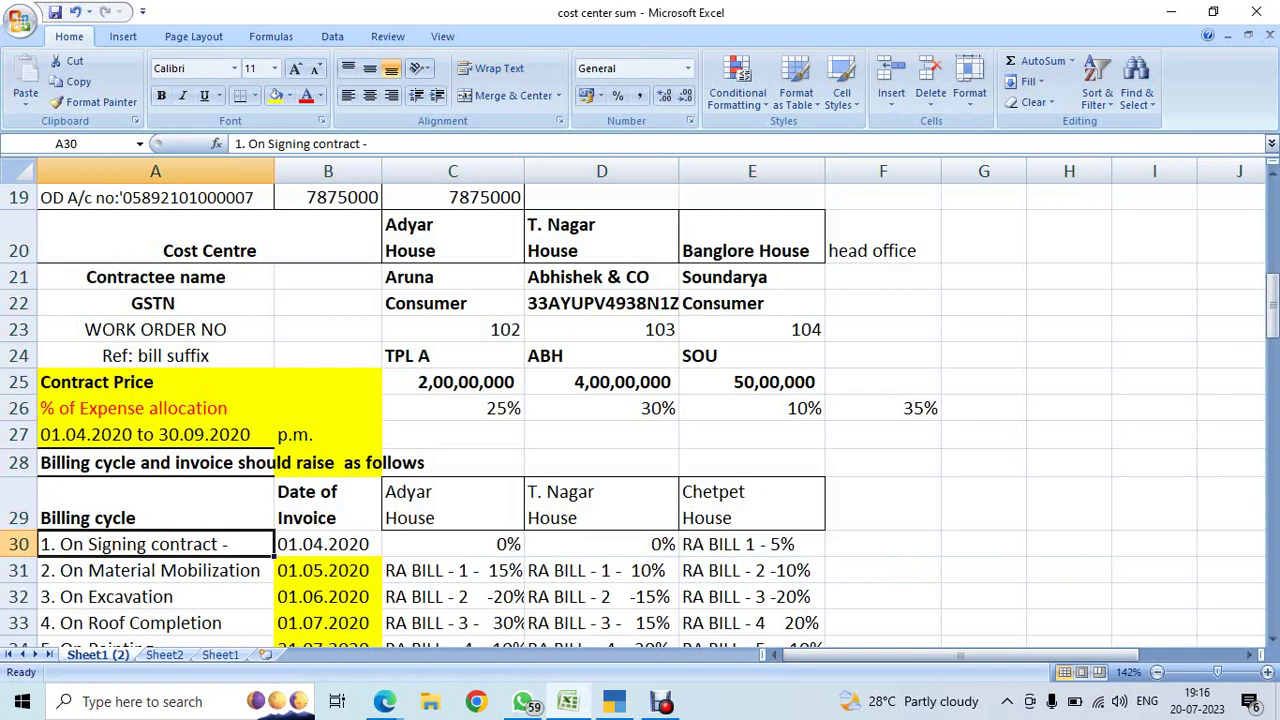
pyautogui.hotkey('ctrl', 'c')
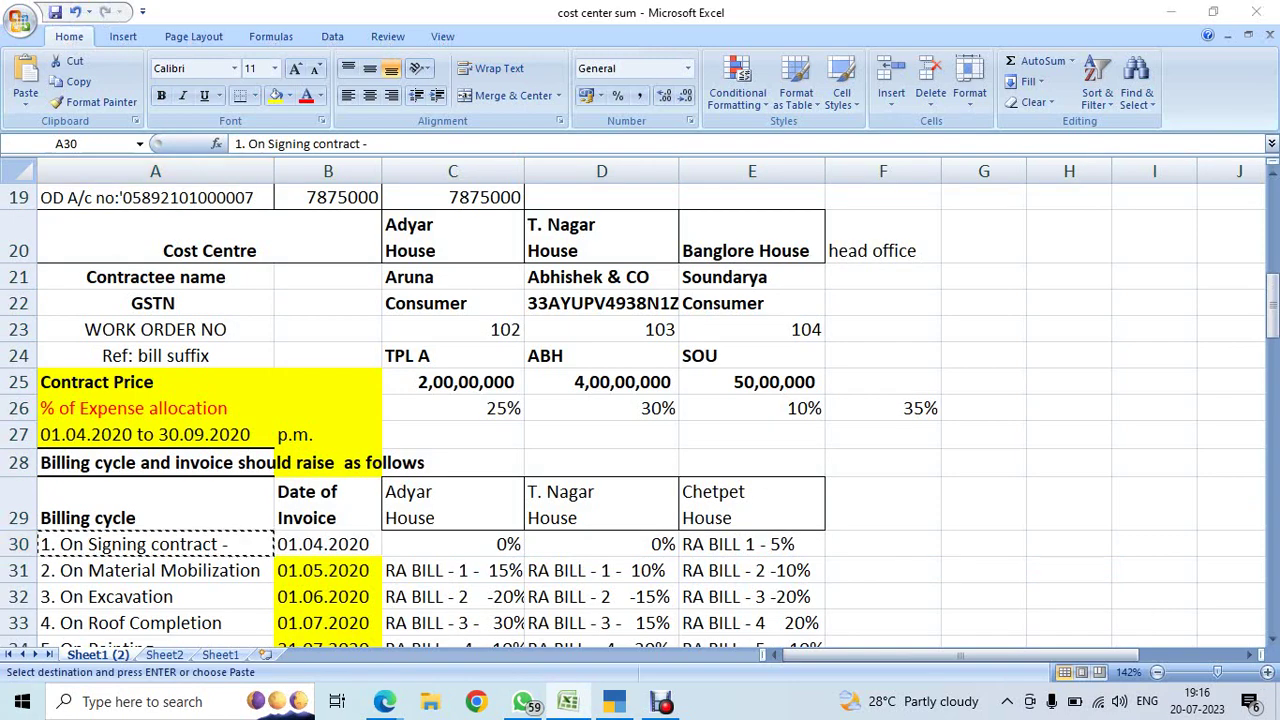
pyautogui.hotkey('alt', 'Tab')
pyautogui.hotkey('ctrl', 'alt', 'v')
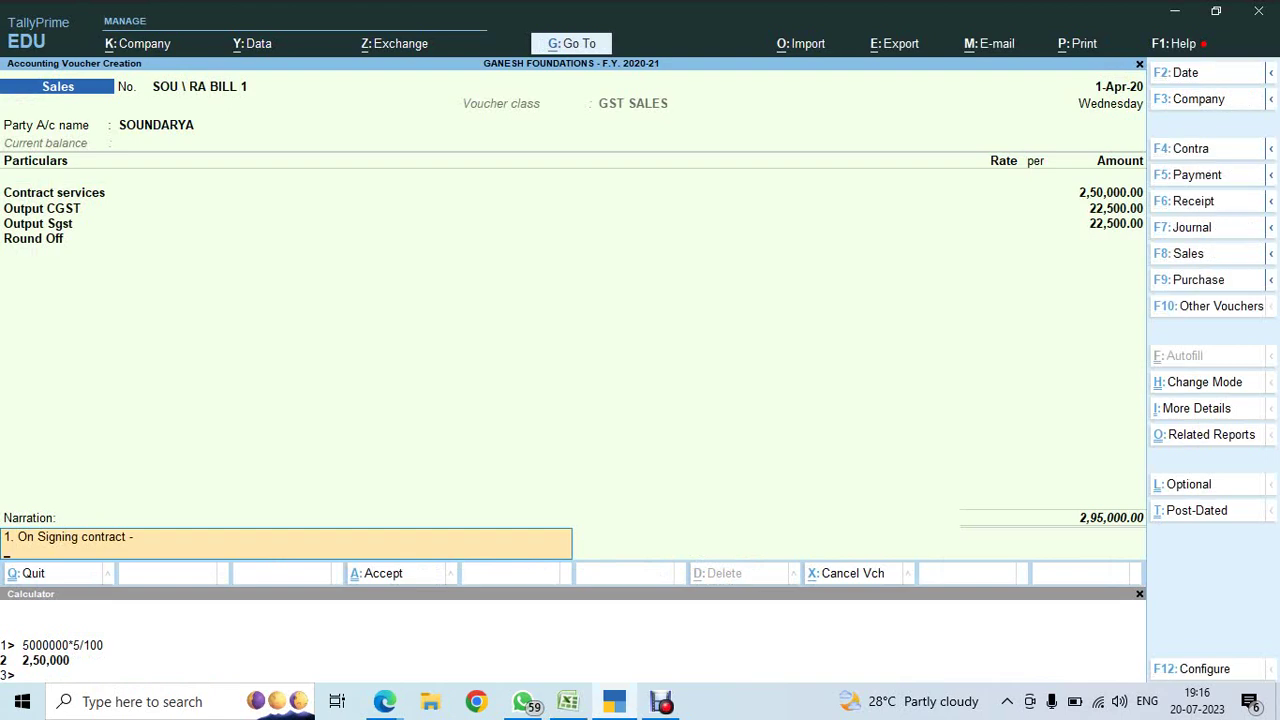
# - Complete the narration with '5% of the contract value of Rs. 50,00,000/- as per work order'
pyautogui.hotkey('alt', 'Tab')
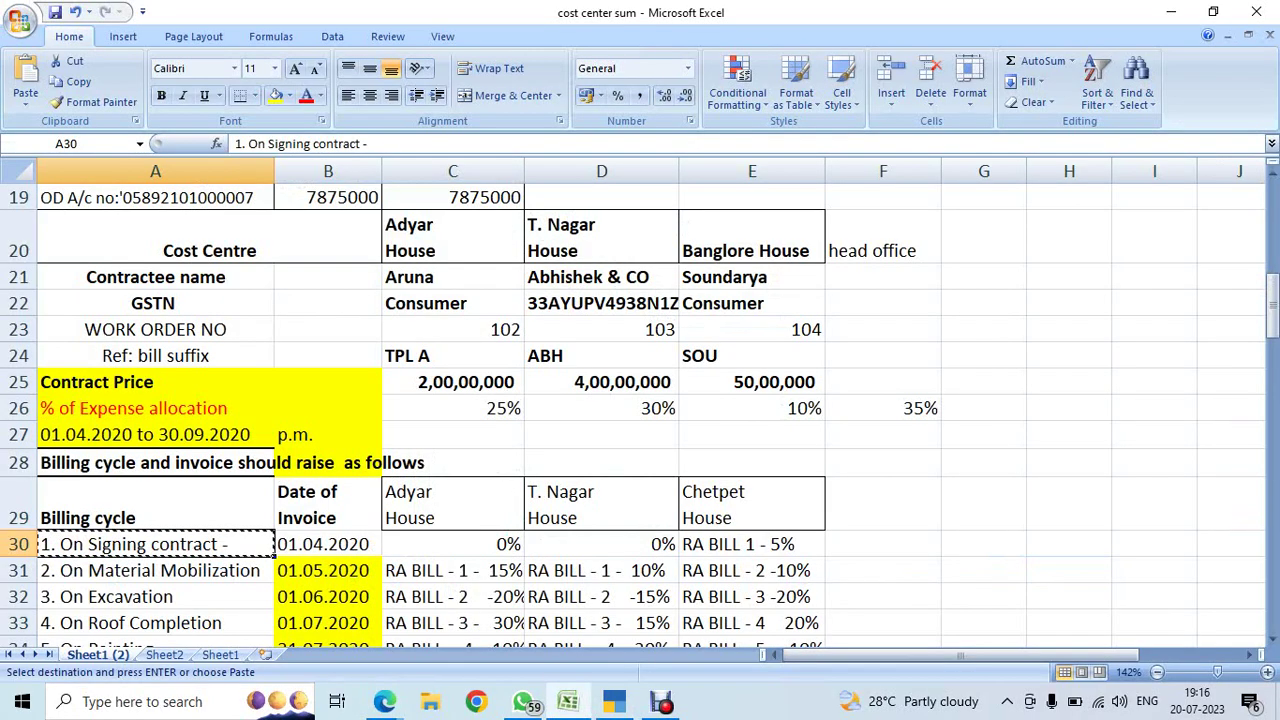
pyautogui.hotkey('alt', 'Tab')
pyautogui.write('5')
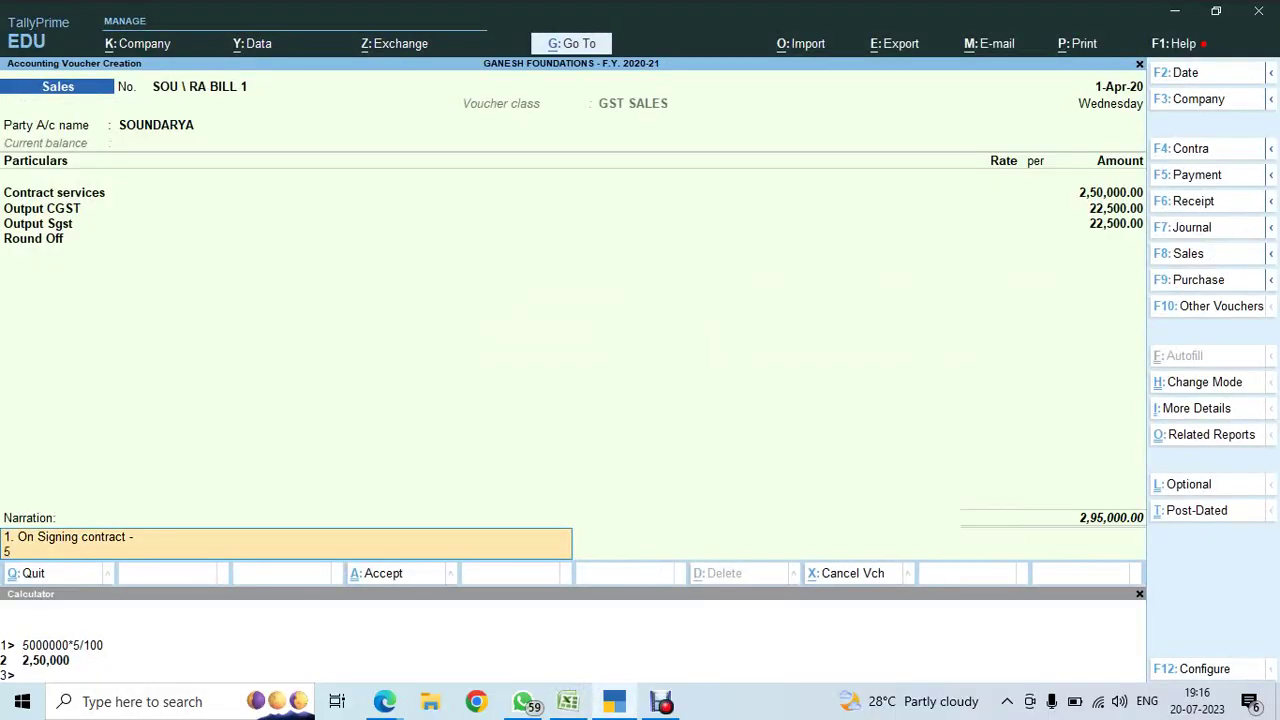
pyautogui.write('% OF THE C')
pyautogui.press('BackSpace')
pyautogui.press('BackSpace')
pyautogui.press('BackSpace')
pyautogui.write('of the contract value of Rs.')
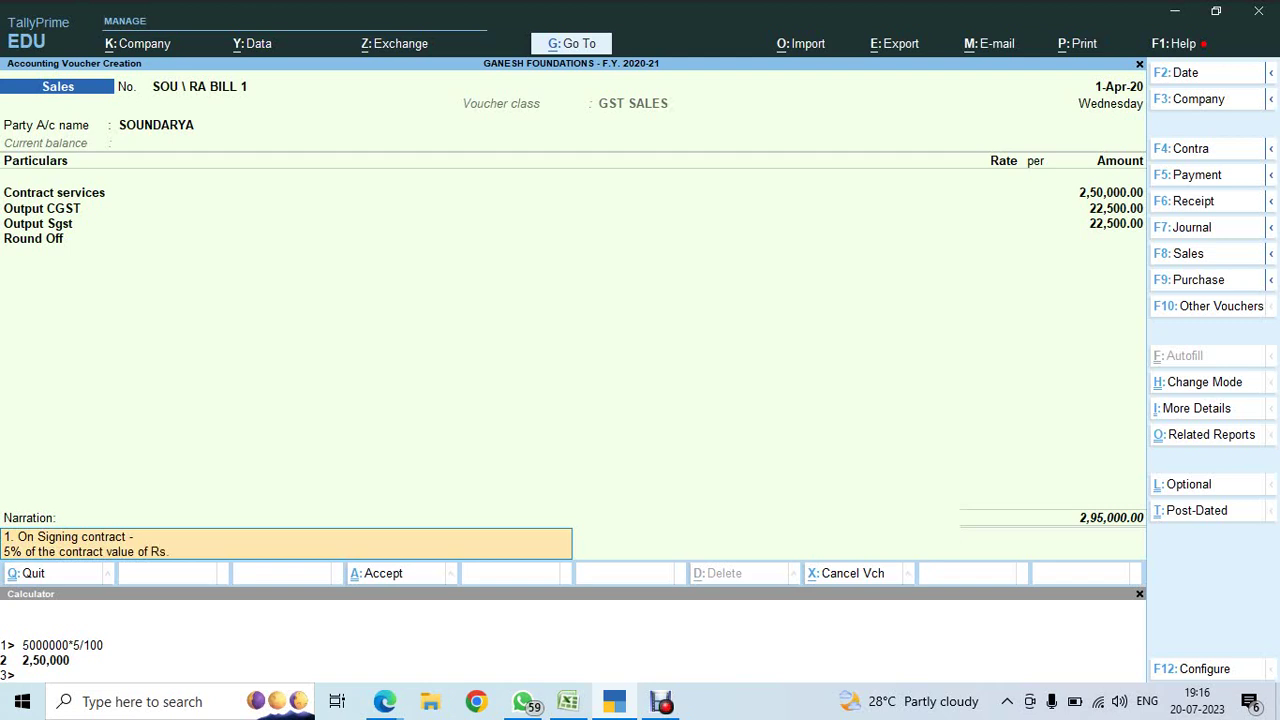
pyautogui.write(' 50,00,000/- as per work order no:')
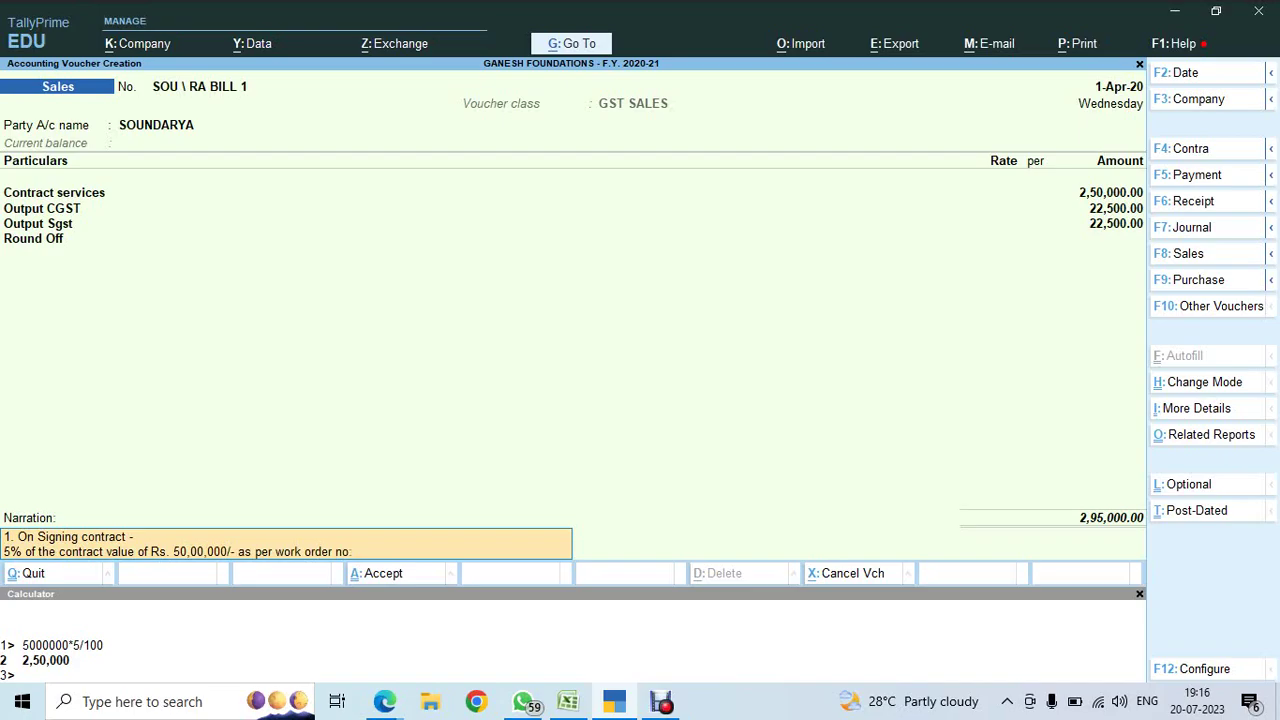
pyautogui.hotkey('alt', 'Tab')
pyautogui.hotkey('alt', 'Tab')
pyautogui.press('Return')
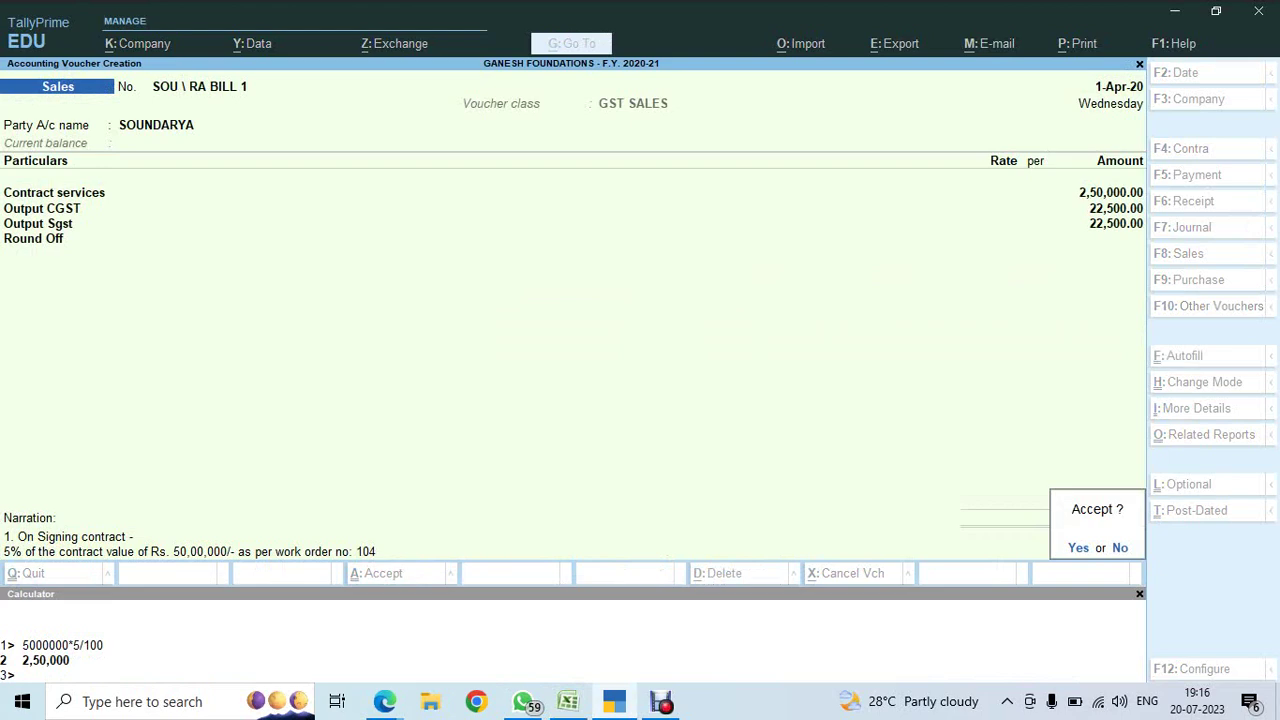
pyautogui.press('n')
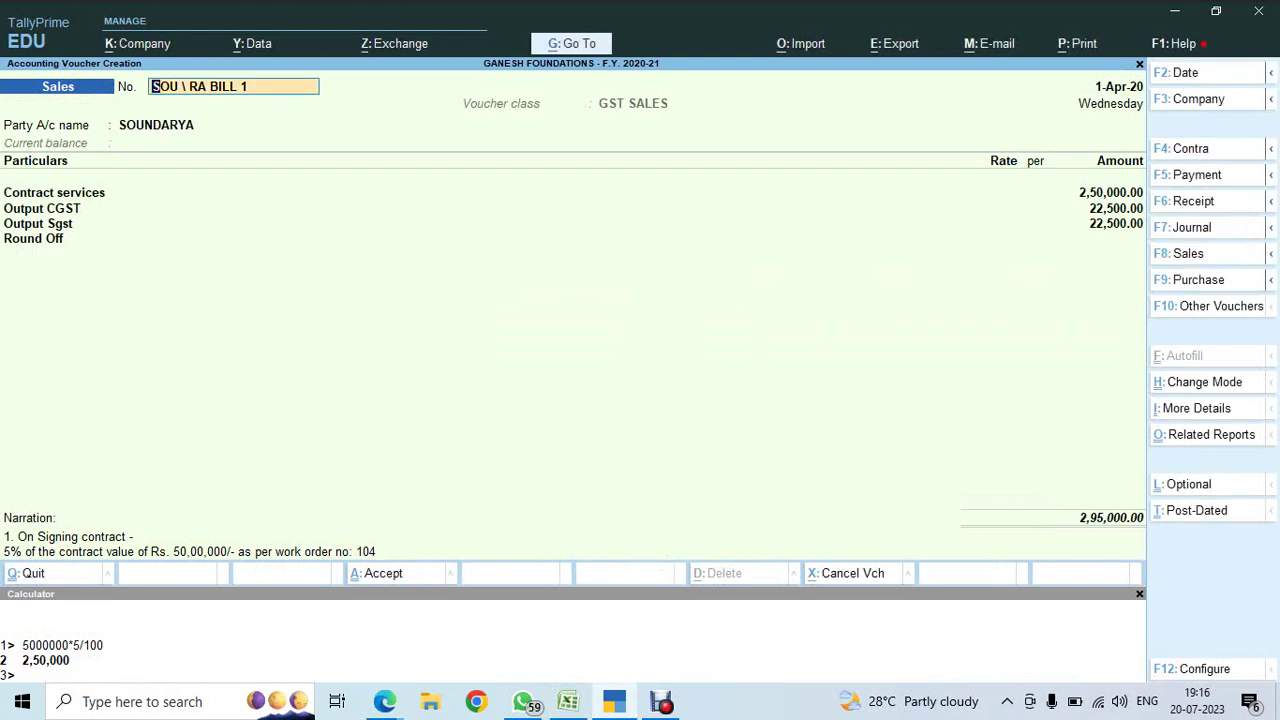
# - Set the voucher date to 1.4.2020 and save the sales voucher
pyautogui.press('F2')
pyautogui.hotkey('alt', 'Tab')
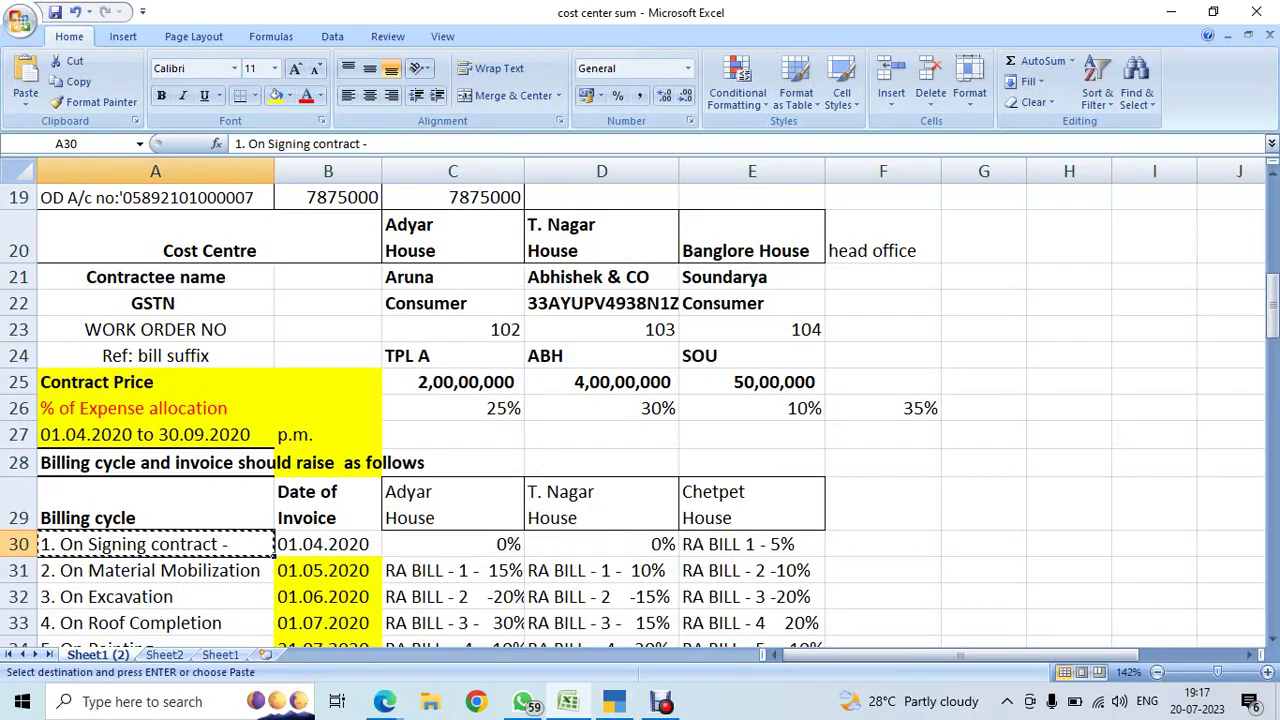
pyautogui.hotkey('alt', 'Tab')
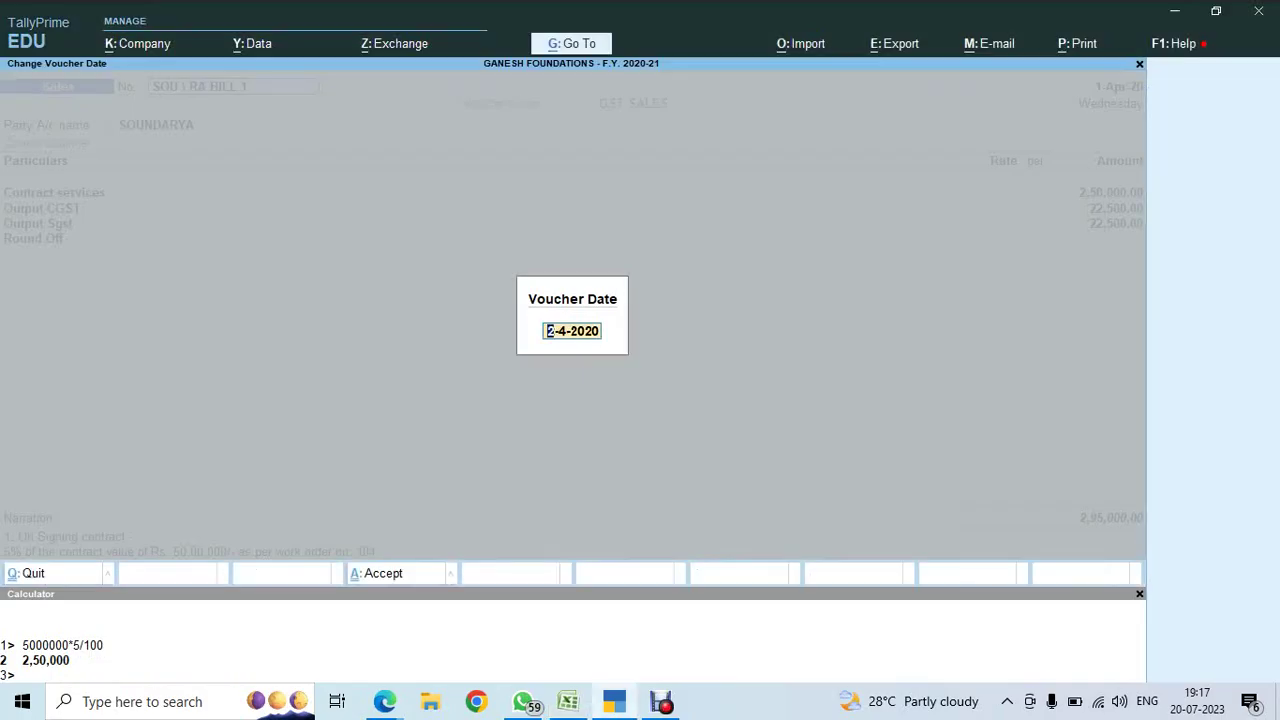
pyautogui.write('1.4.2020')
pyautogui.press('Return')
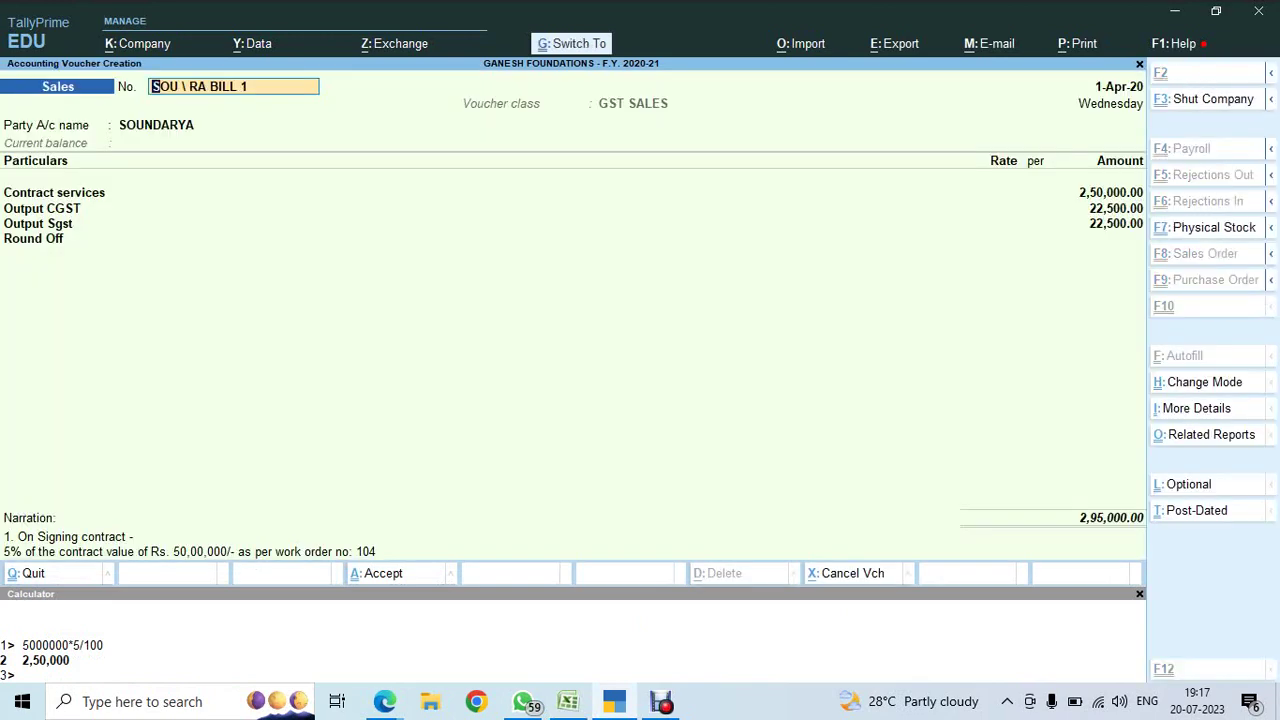
pyautogui.hotkey('ctrl', 'a')
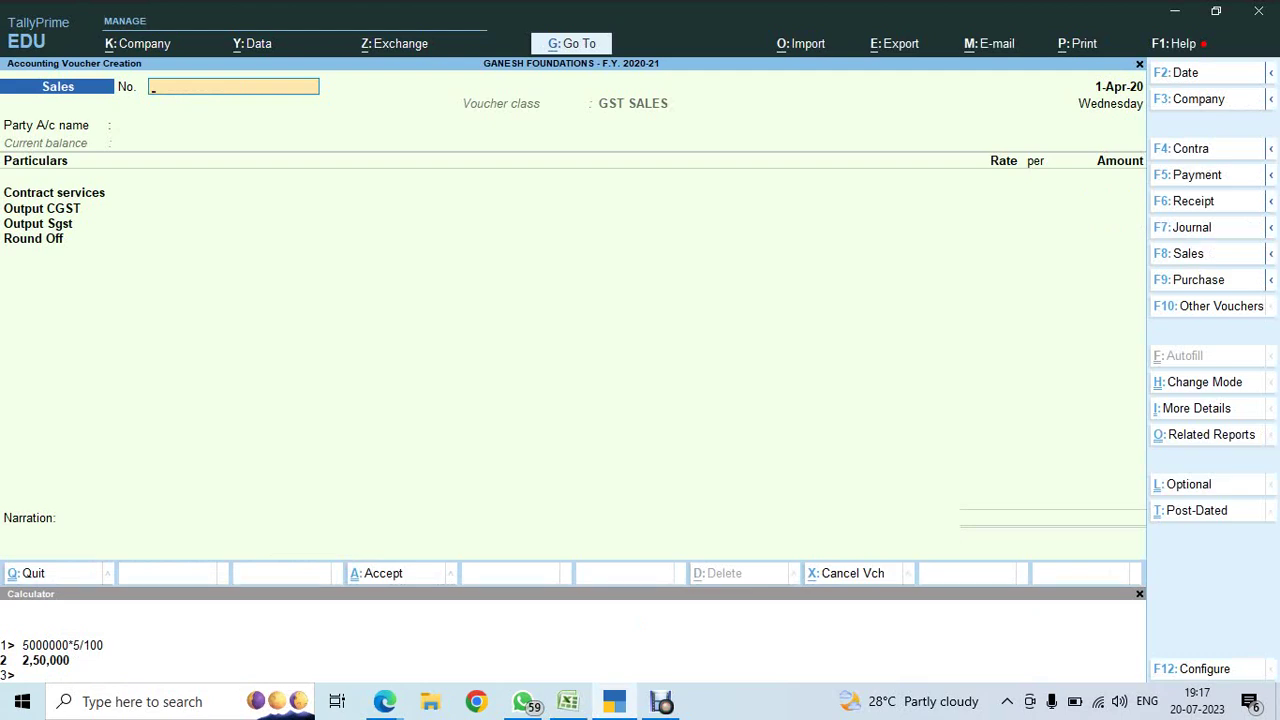
pyautogui.press('pageup')
# - Preview the current voucher as a zoomed tax invoice showing the ₹2,95,000 total
pyautogui.hotkey('alt', 'p')
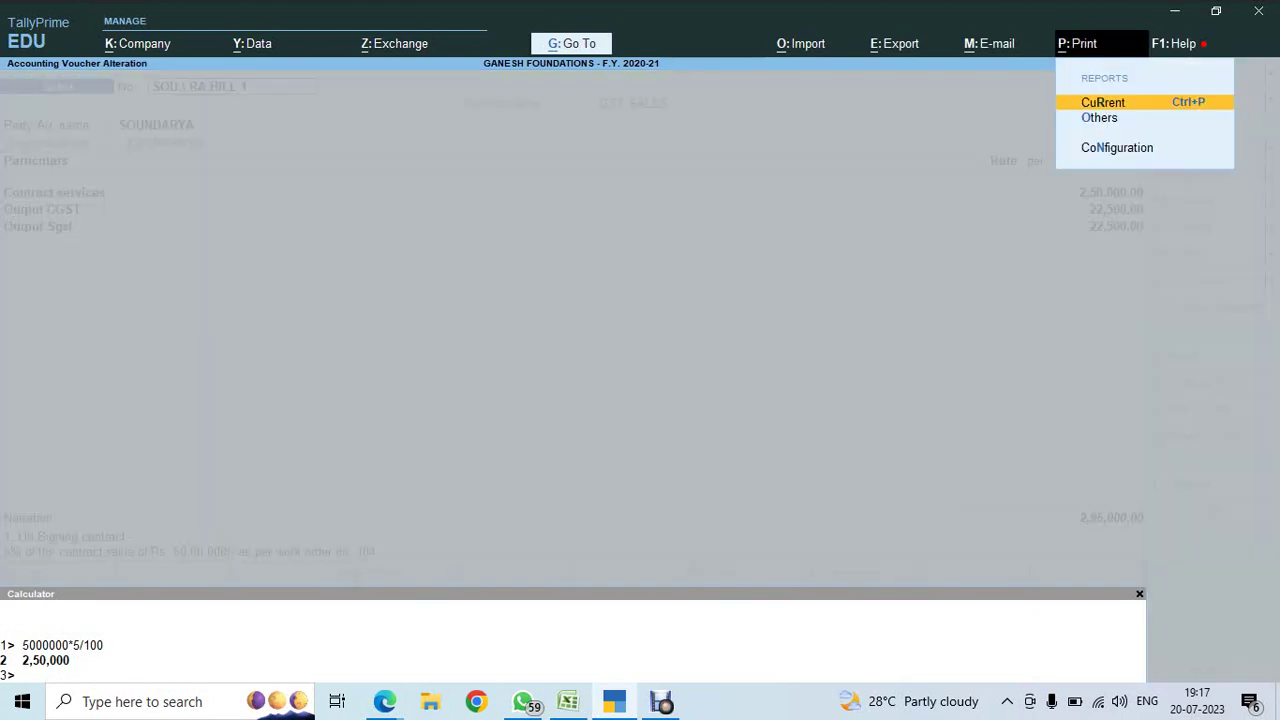
pyautogui.press('Return')
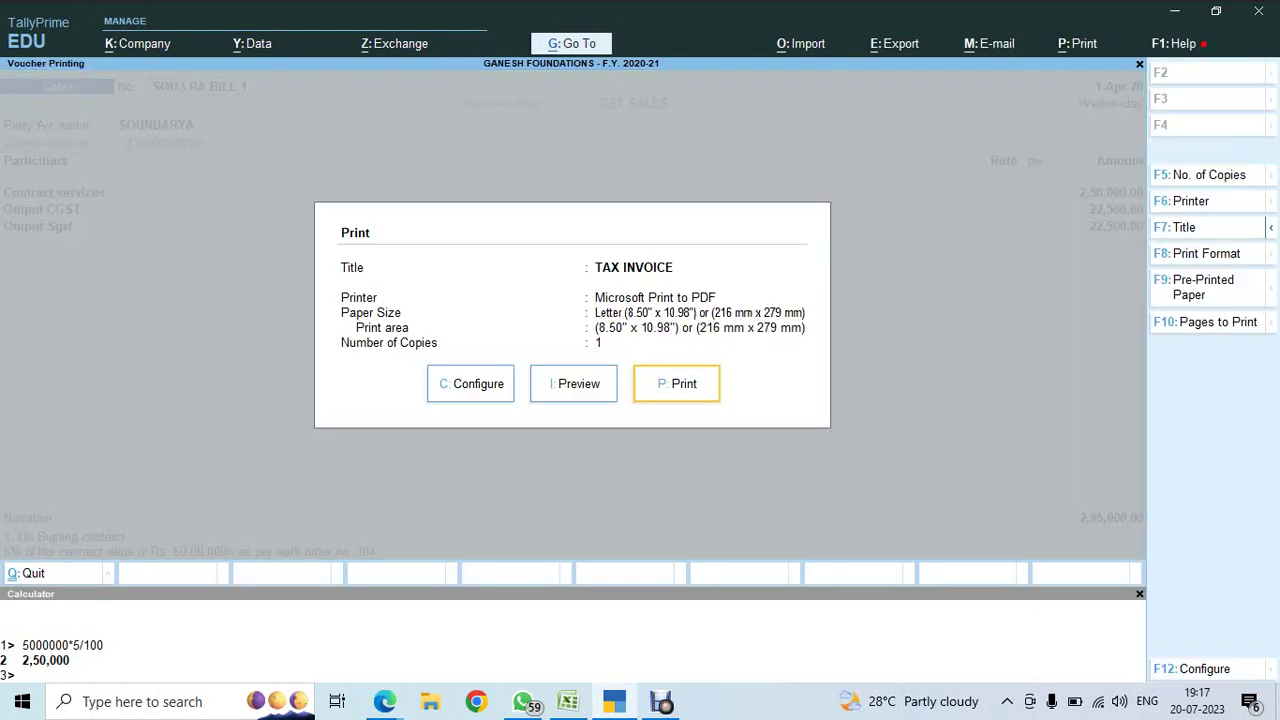
pyautogui.press('i')
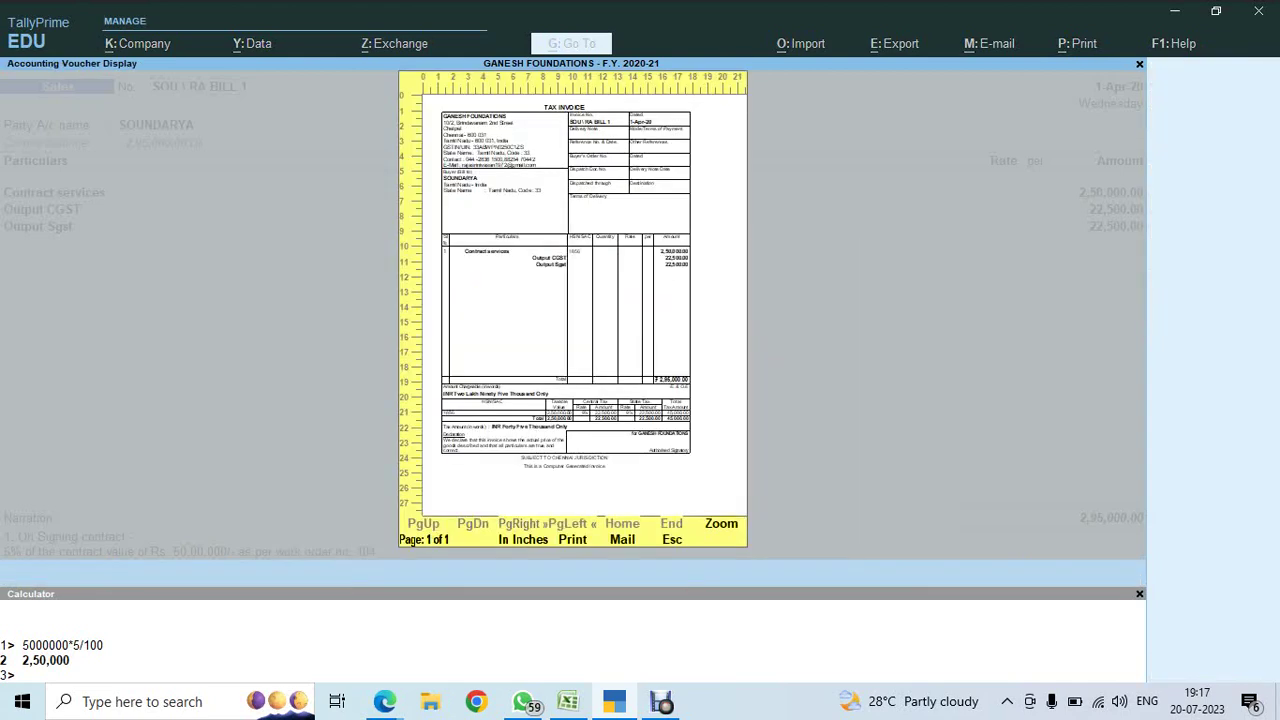
pyautogui.hotkey('alt', 'z')
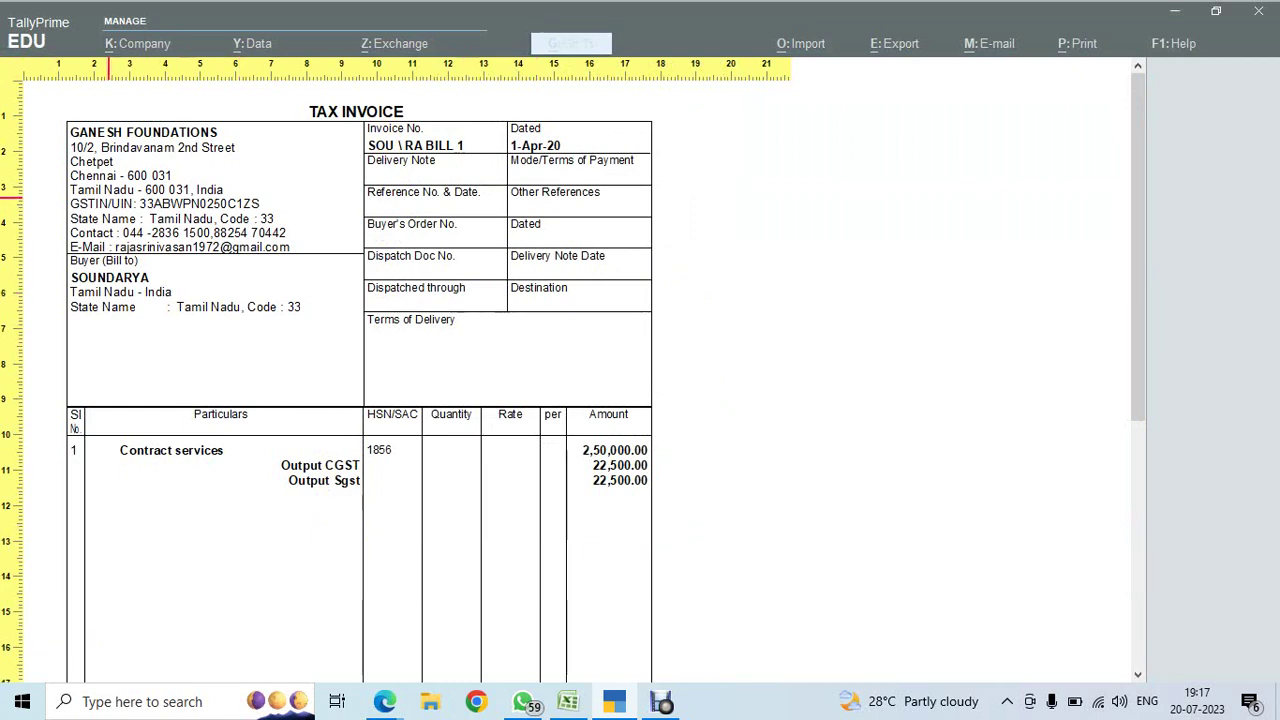
pyautogui.scroll(-3, 282, 392)
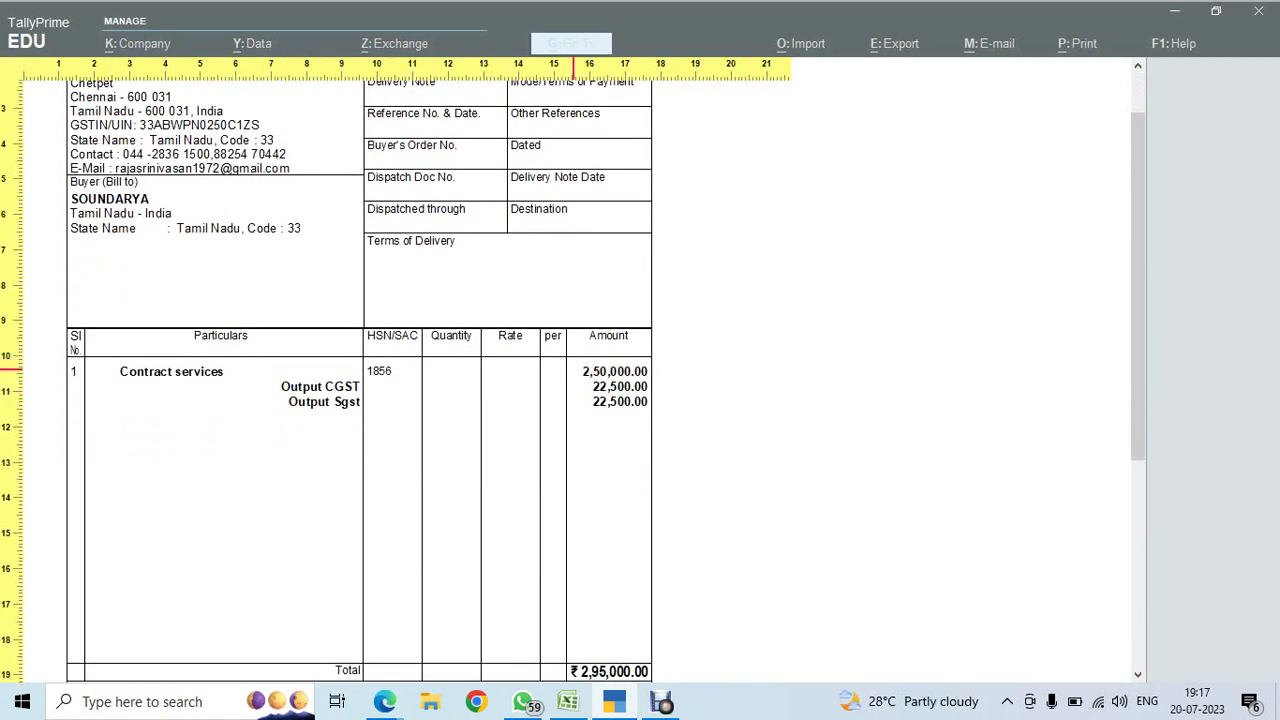
pyautogui.scroll(-9, 573, 370)
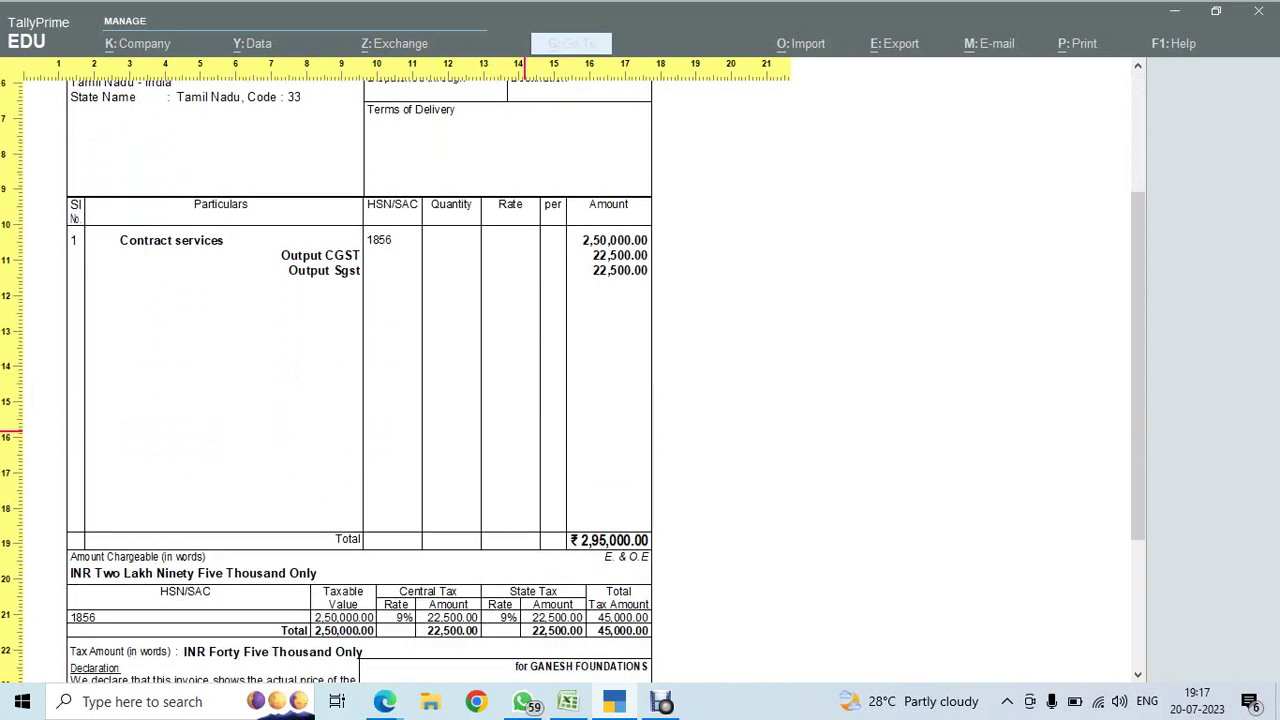
pyautogui.scroll(-3, 524, 434)
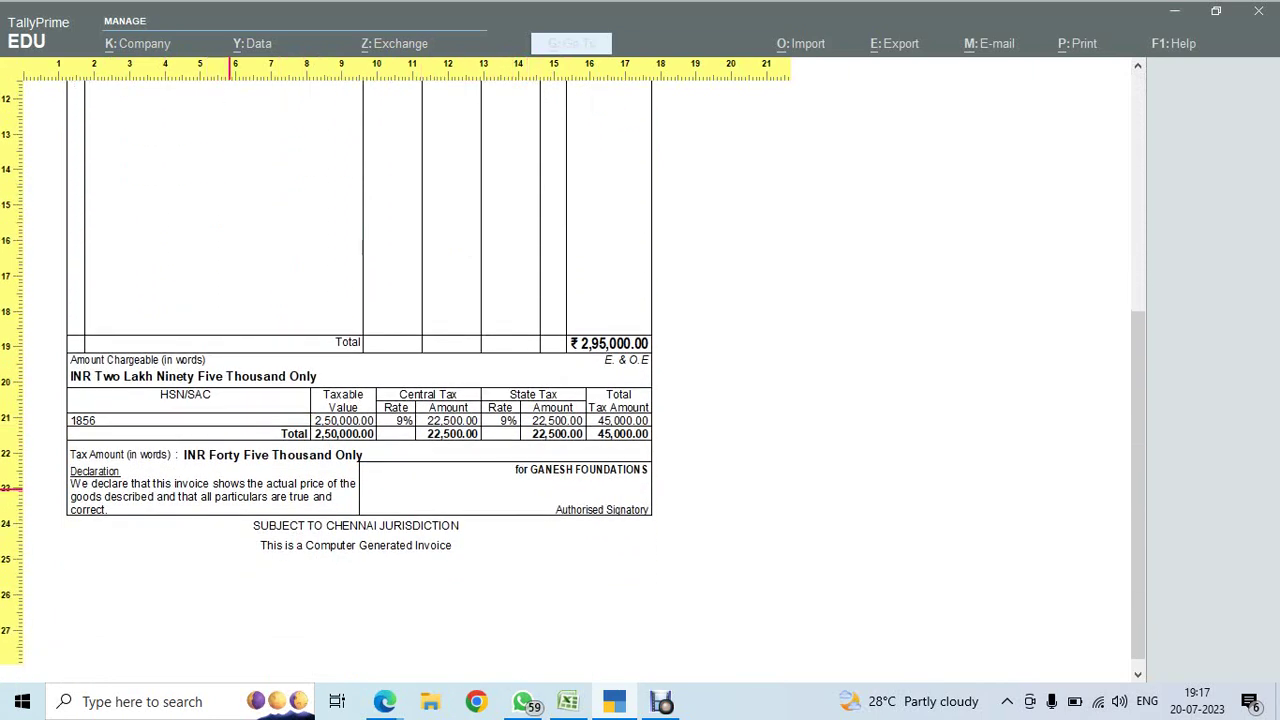
pyautogui.scroll(10, 300, 440)
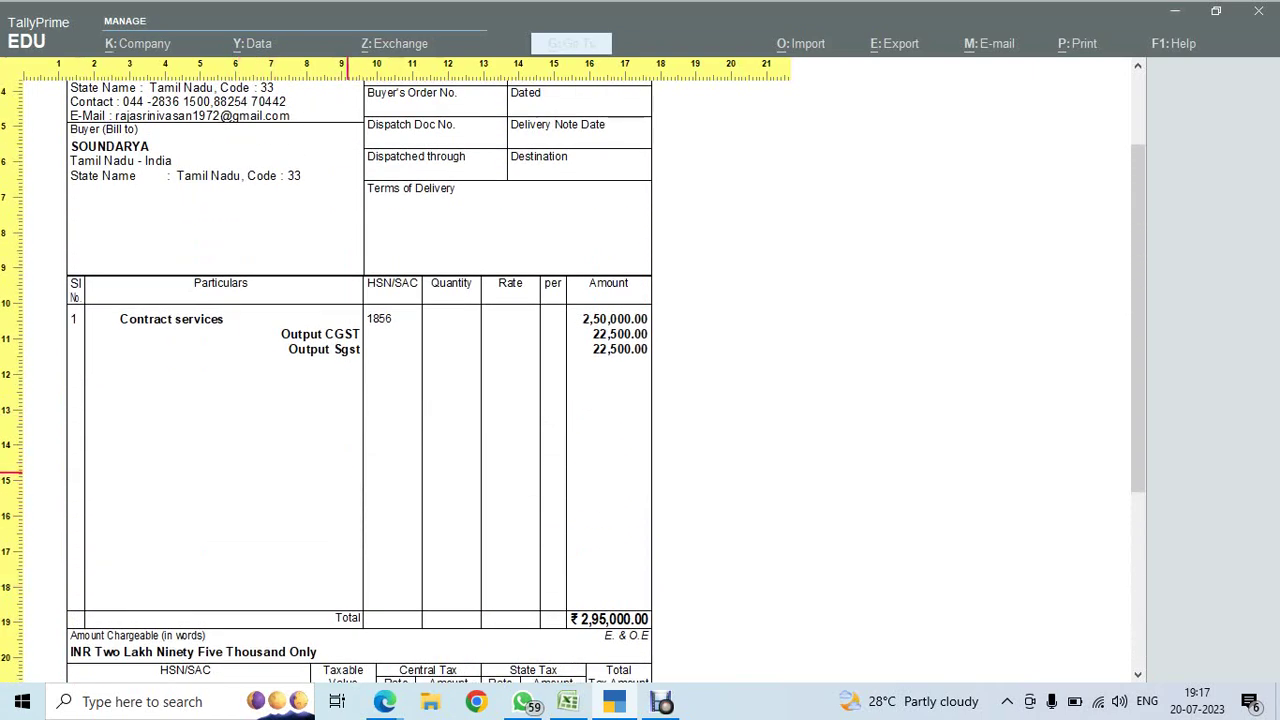
pyautogui.press('Return')
pyautogui.press('Escape')
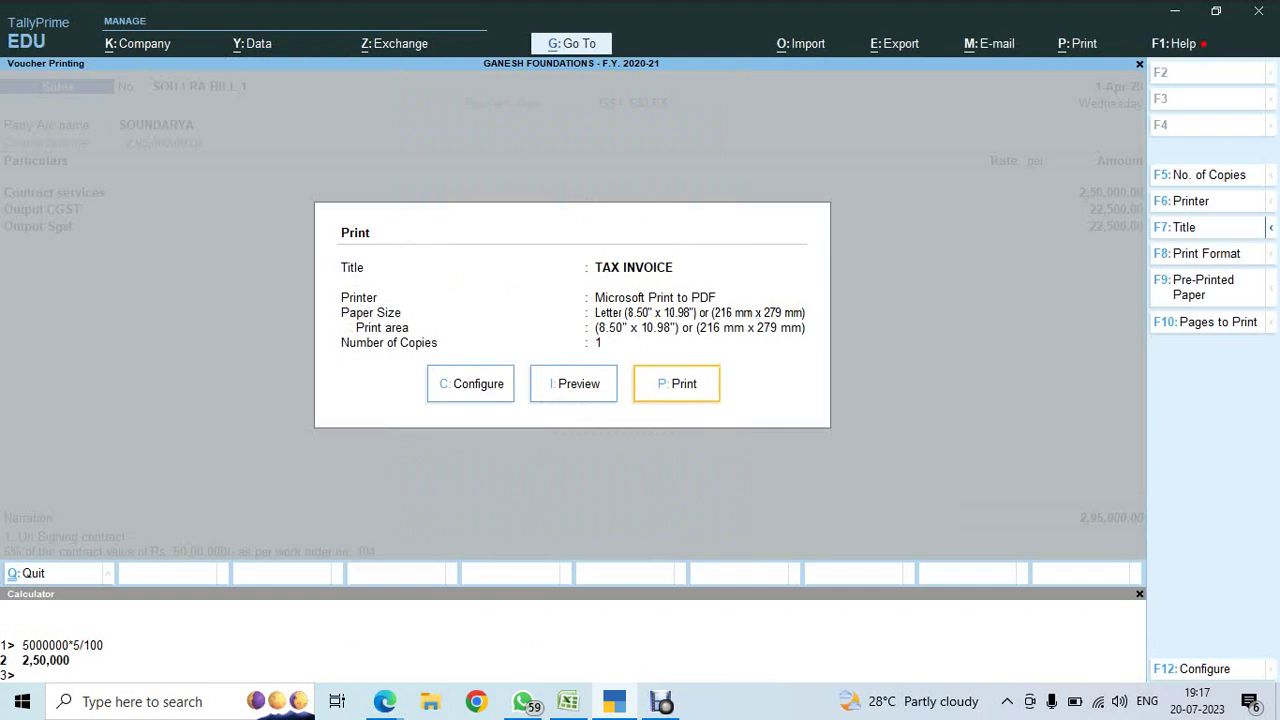
# - Set Show Narration to Yes in the print configuration
pyautogui.press('c')
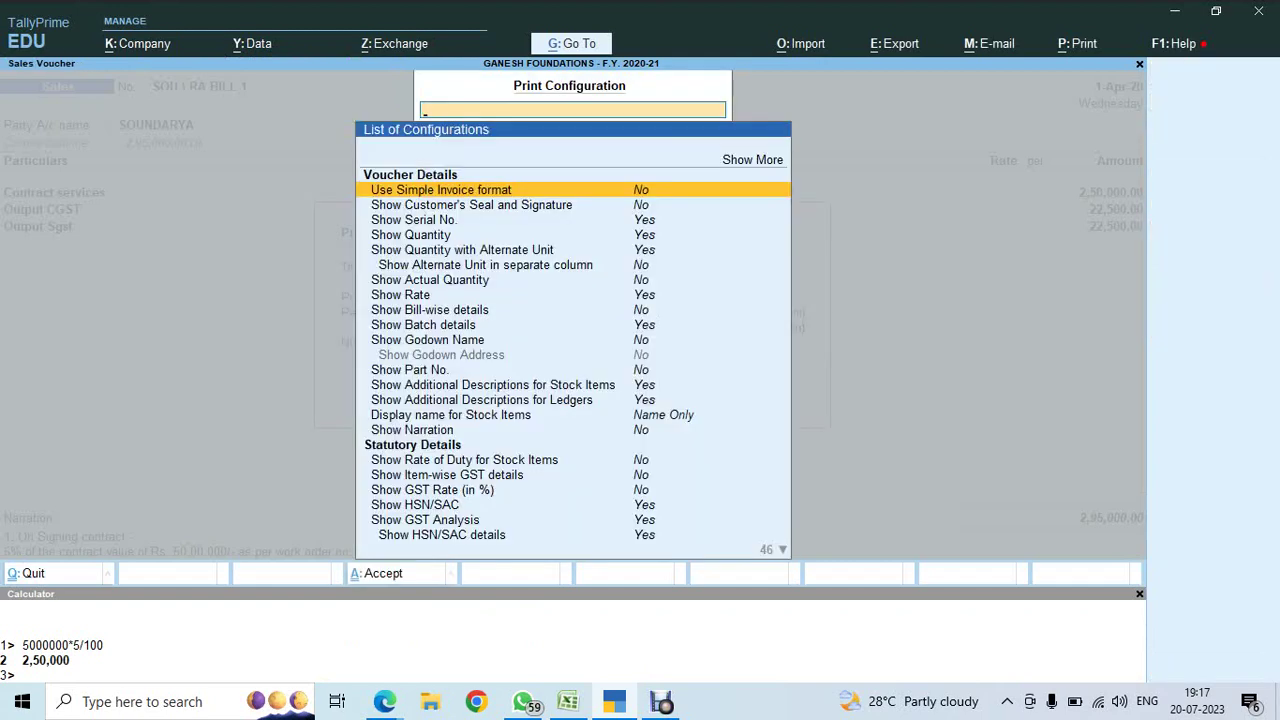
pyautogui.press('Down')
pyautogui.press('Down')
pyautogui.press('Down')
pyautogui.press('Down')
pyautogui.press('Down')
pyautogui.press('Down')
pyautogui.press('Down')
pyautogui.press('Down')
pyautogui.press('Down')
pyautogui.press('Down')
pyautogui.press('Down')
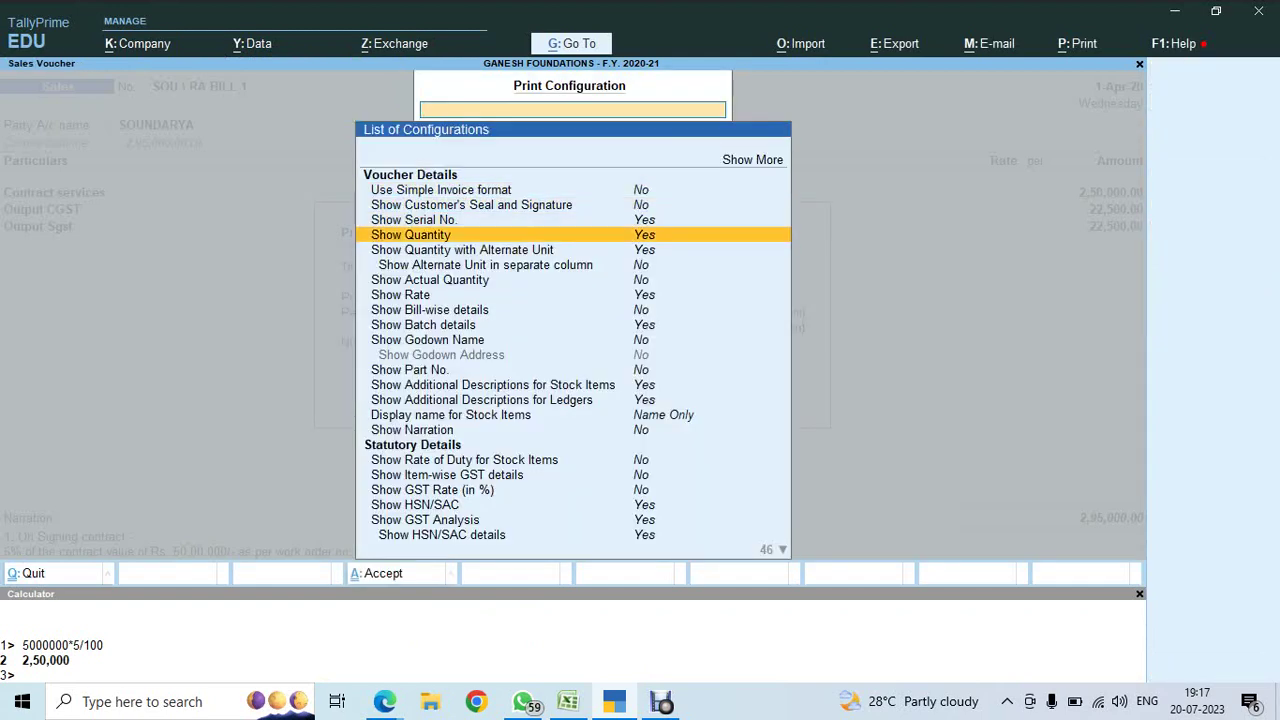
pyautogui.press('Down')
pyautogui.press('Down')
pyautogui.press('Down')
pyautogui.press('Down')
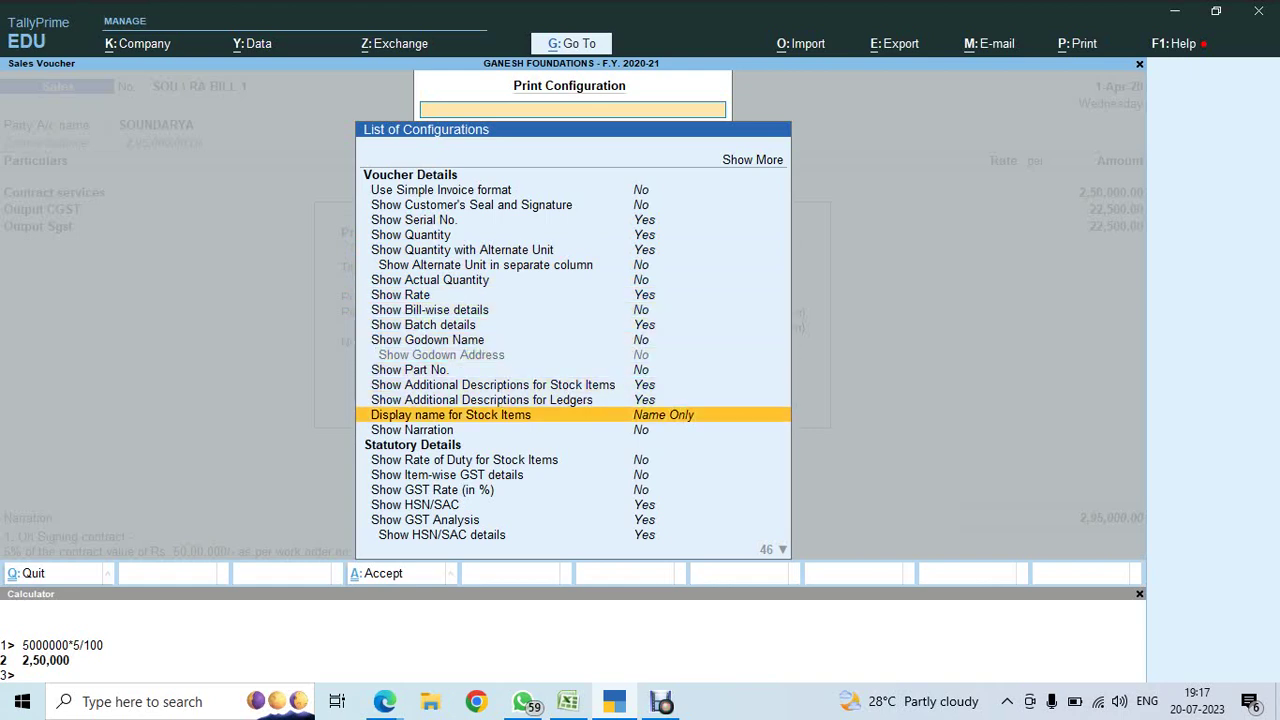
pyautogui.press('Return')
pyautogui.press('Escape')
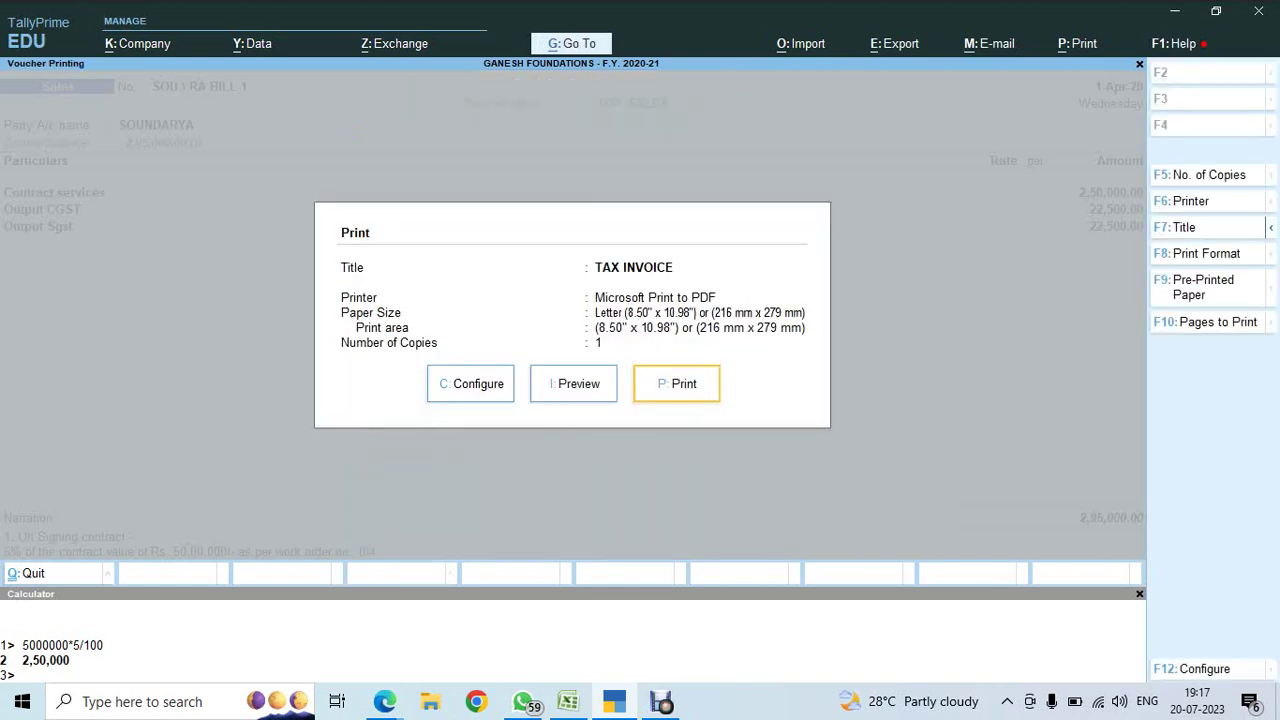
# - Preview the SOU \ RA BILL 1 invoice with narration, then start a blank sales voucher
pyautogui.press('i')
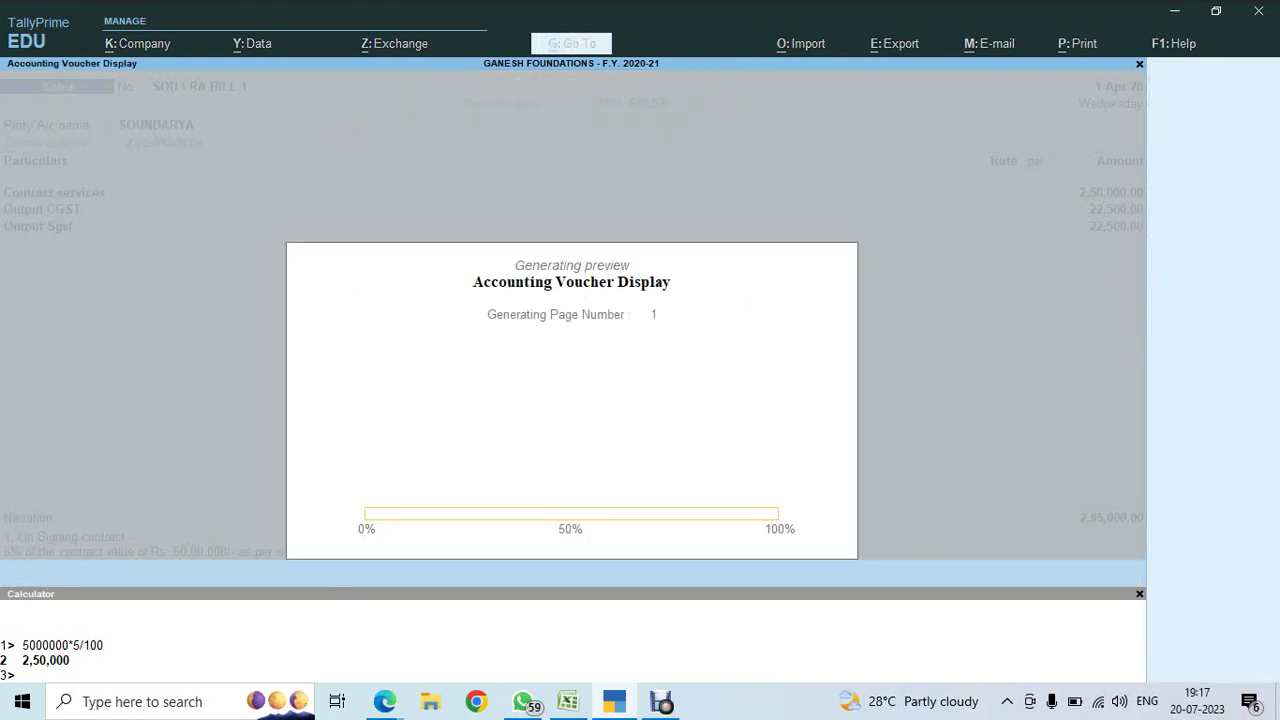
pyautogui.hotkey('alt', 'z')
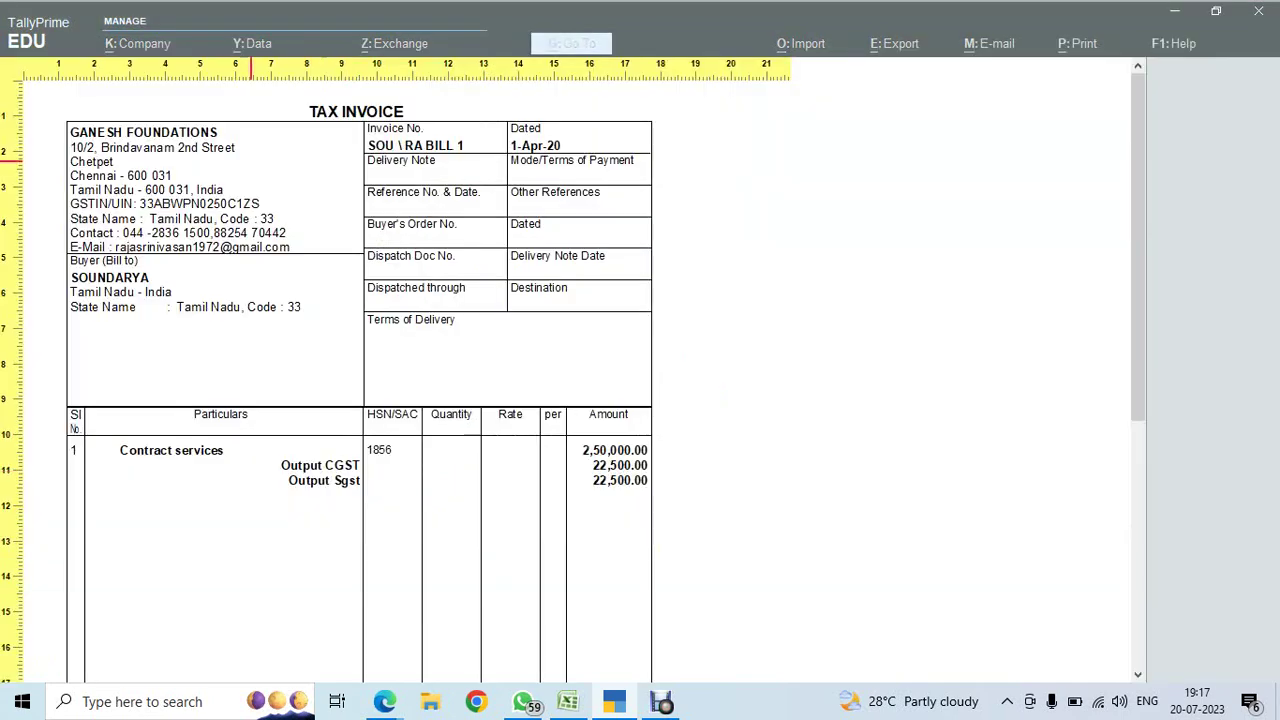
pyautogui.scroll(-5, 251, 159)
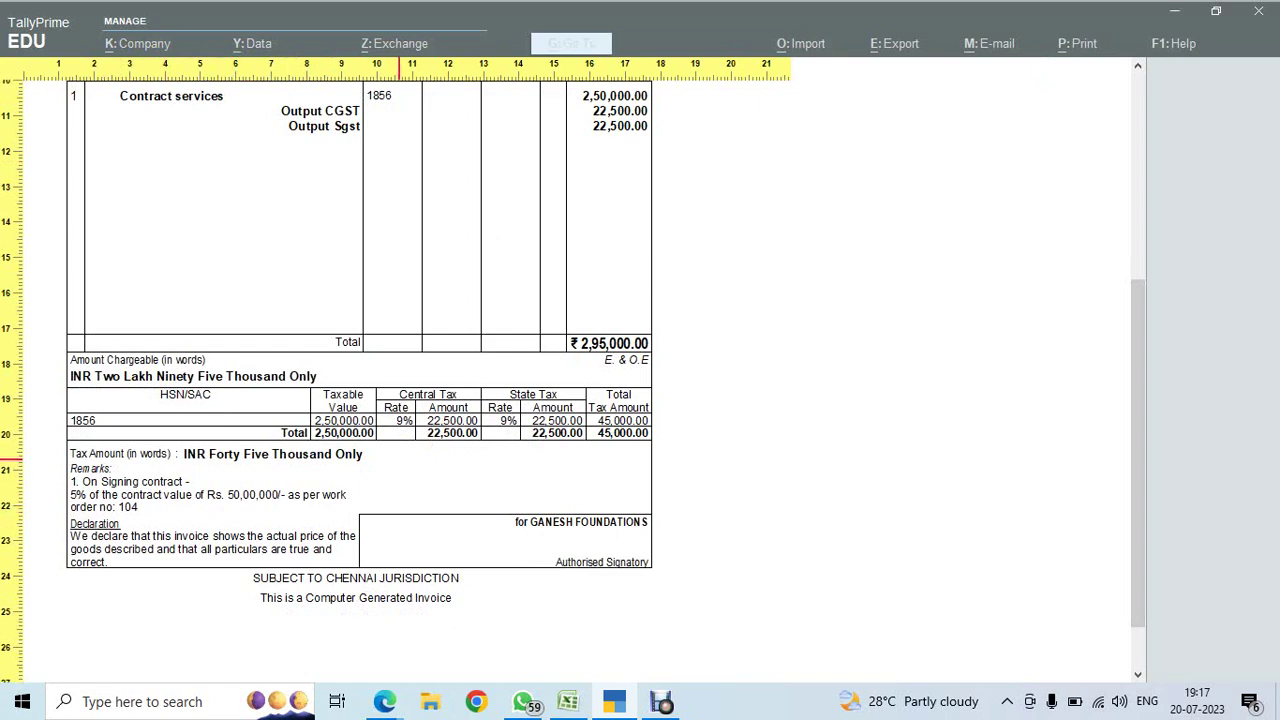
pyautogui.press('Escape')
pyautogui.press('Escape')
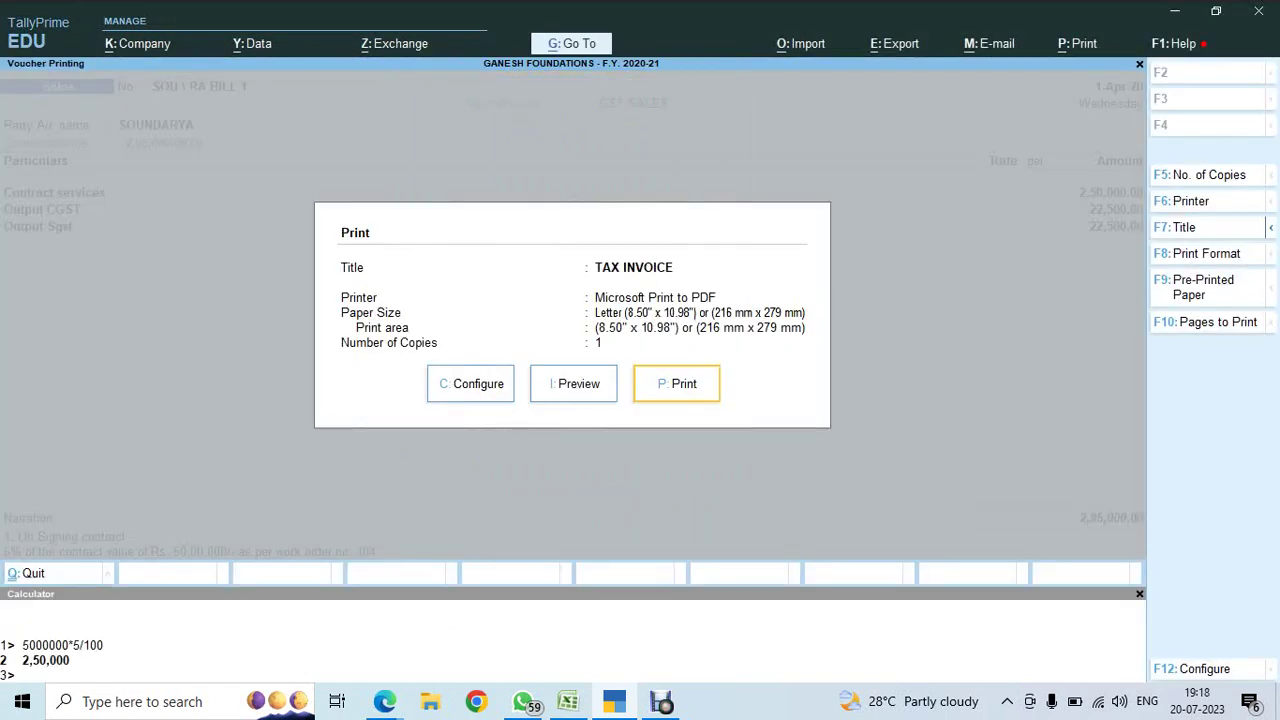
pyautogui.press('Escape')
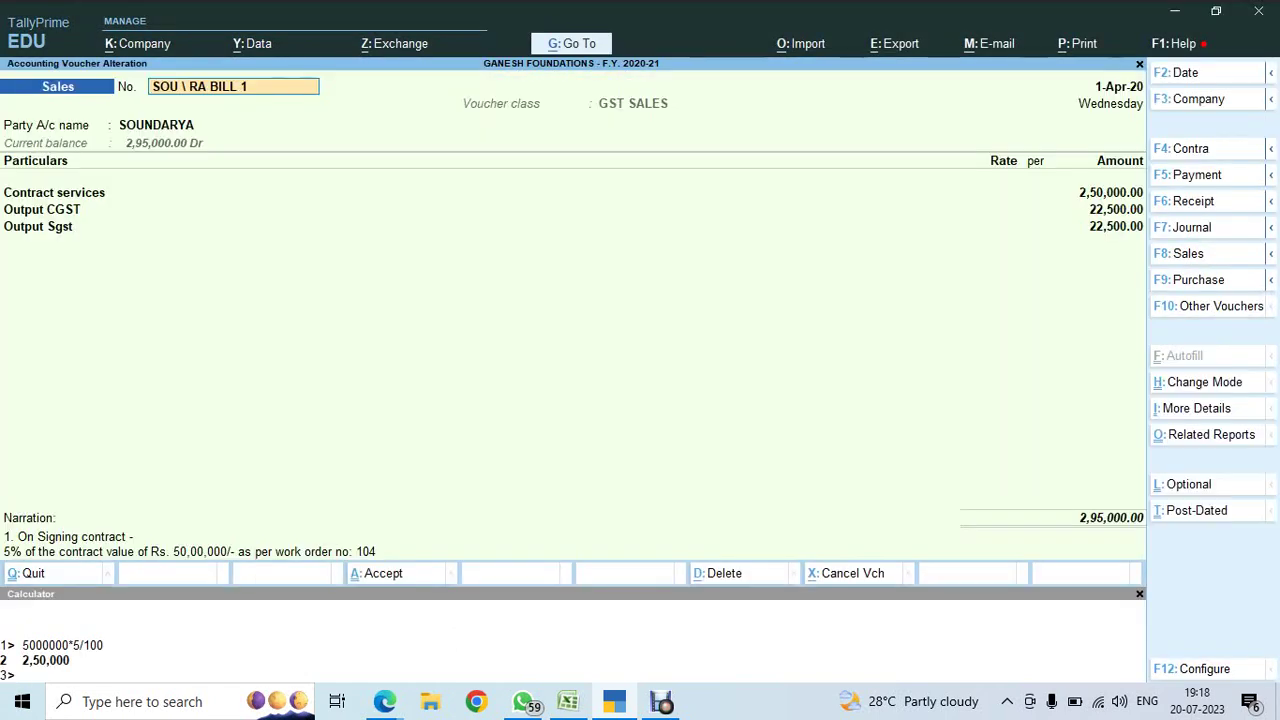
pyautogui.press('Escape')
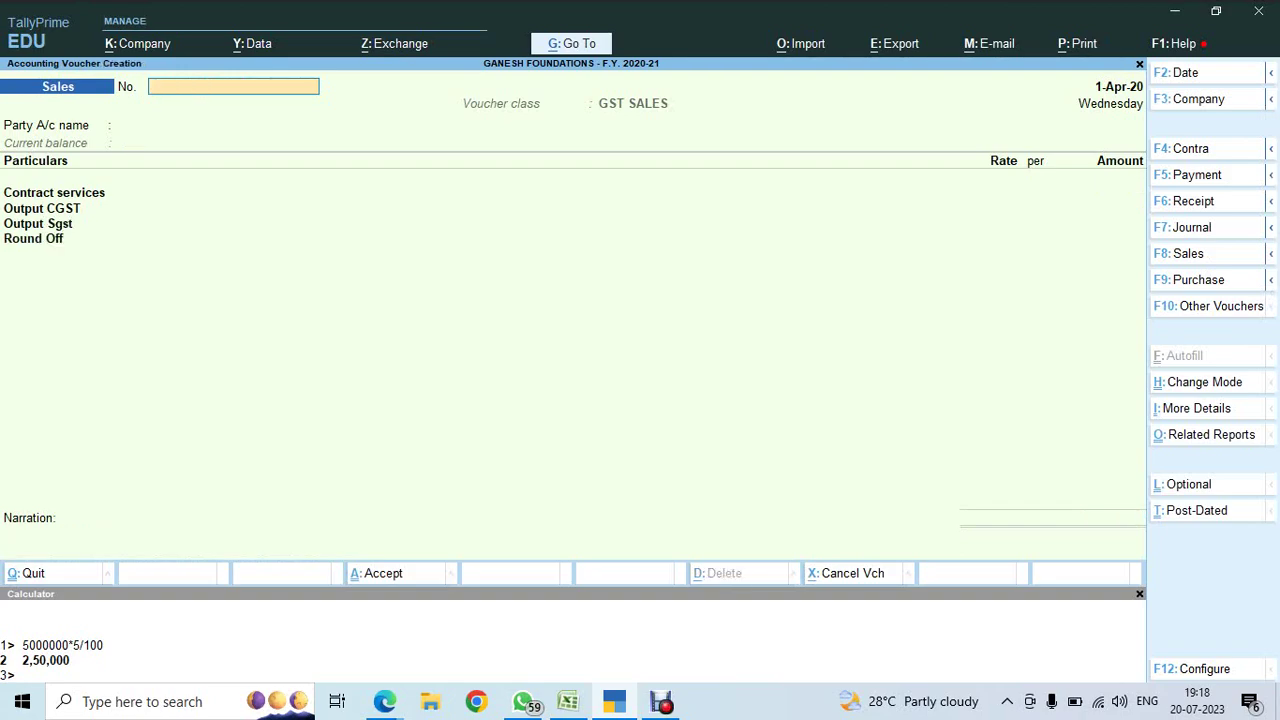
pyautogui.hotkey('alt', 'Tab')
pyautogui.press('Down')
pyautogui.press('Down')
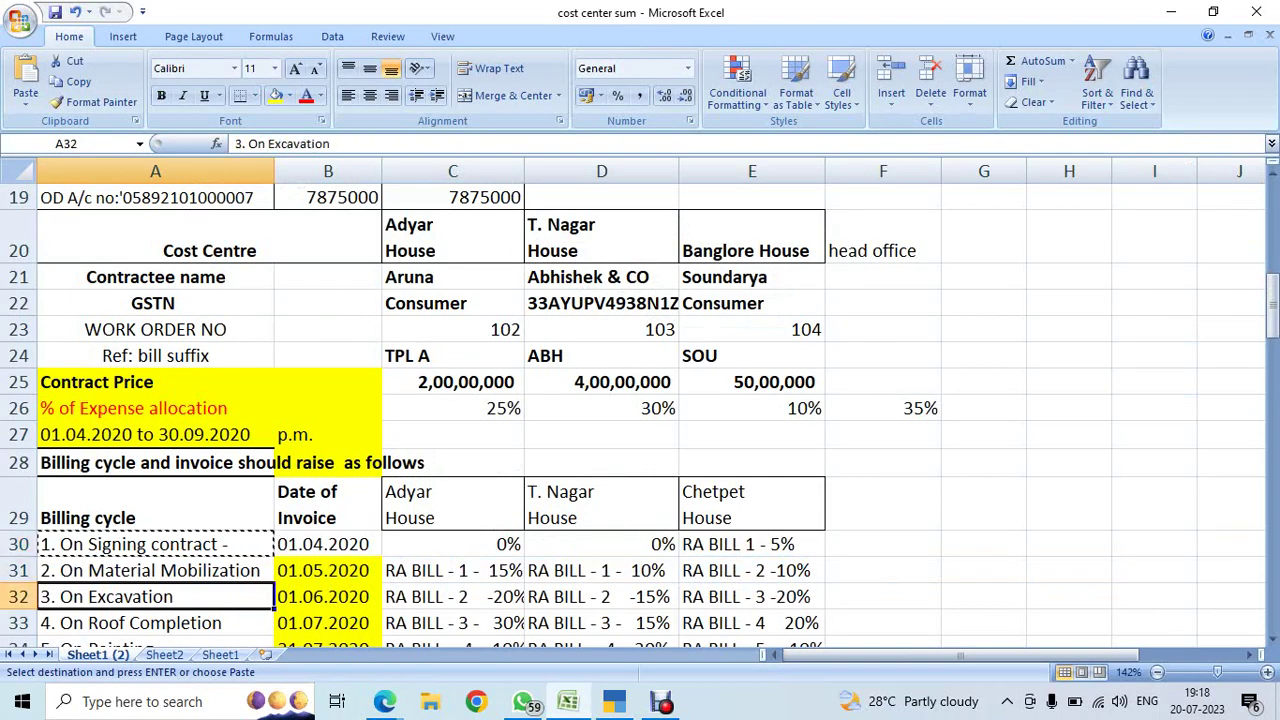
pyautogui.click(328, 570)
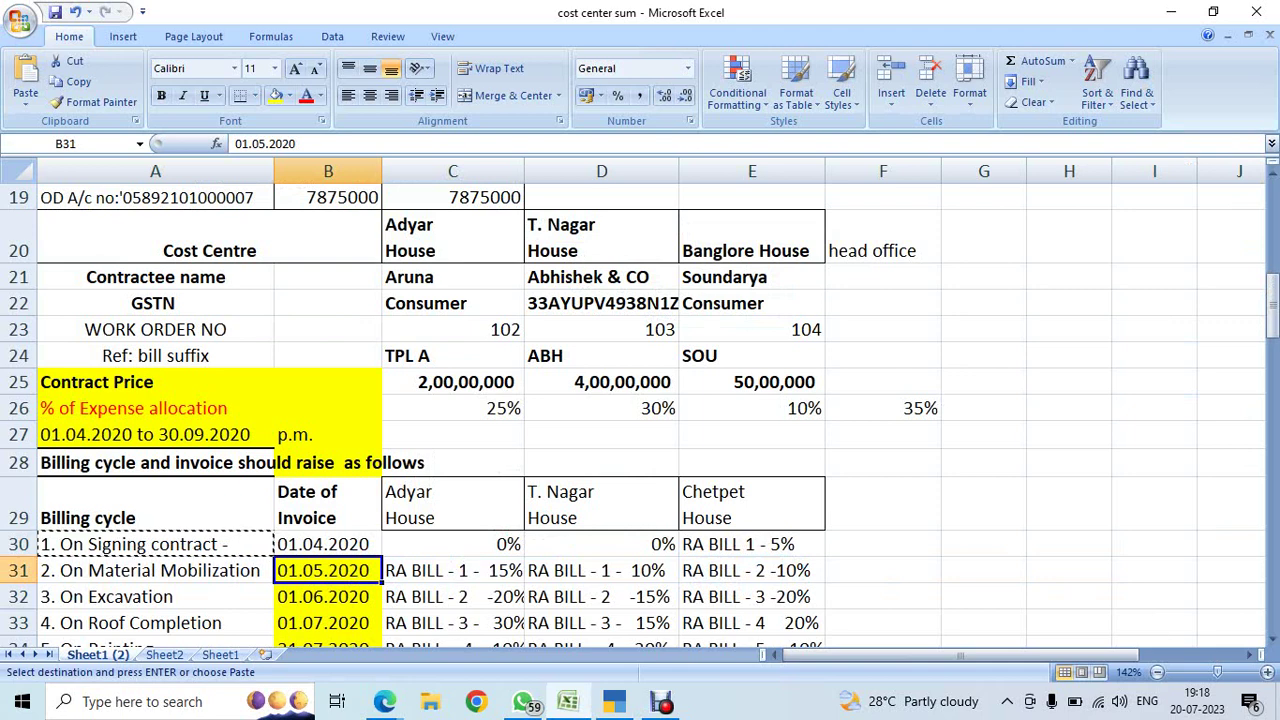
pyautogui.click(452, 570)
pyautogui.click(601, 570)
pyautogui.click(752, 570)
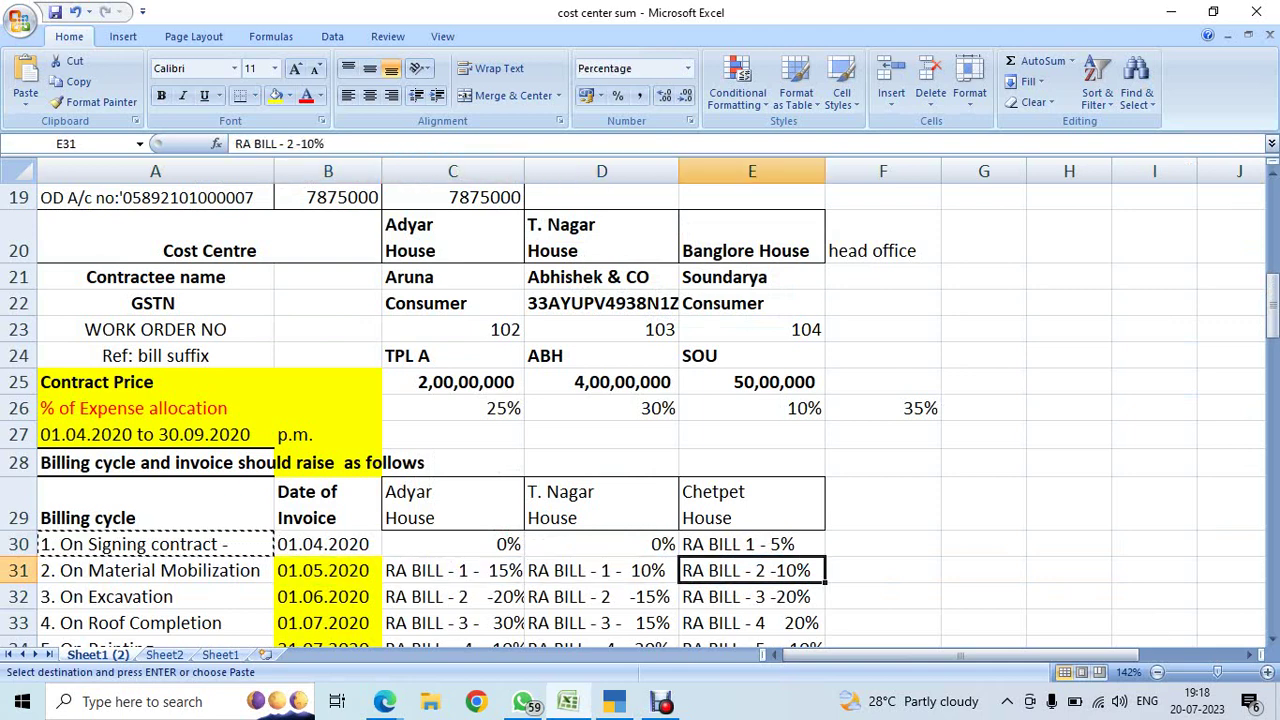
pyautogui.click(452, 570)
pyautogui.click(752, 570)
pyautogui.click(452, 570)
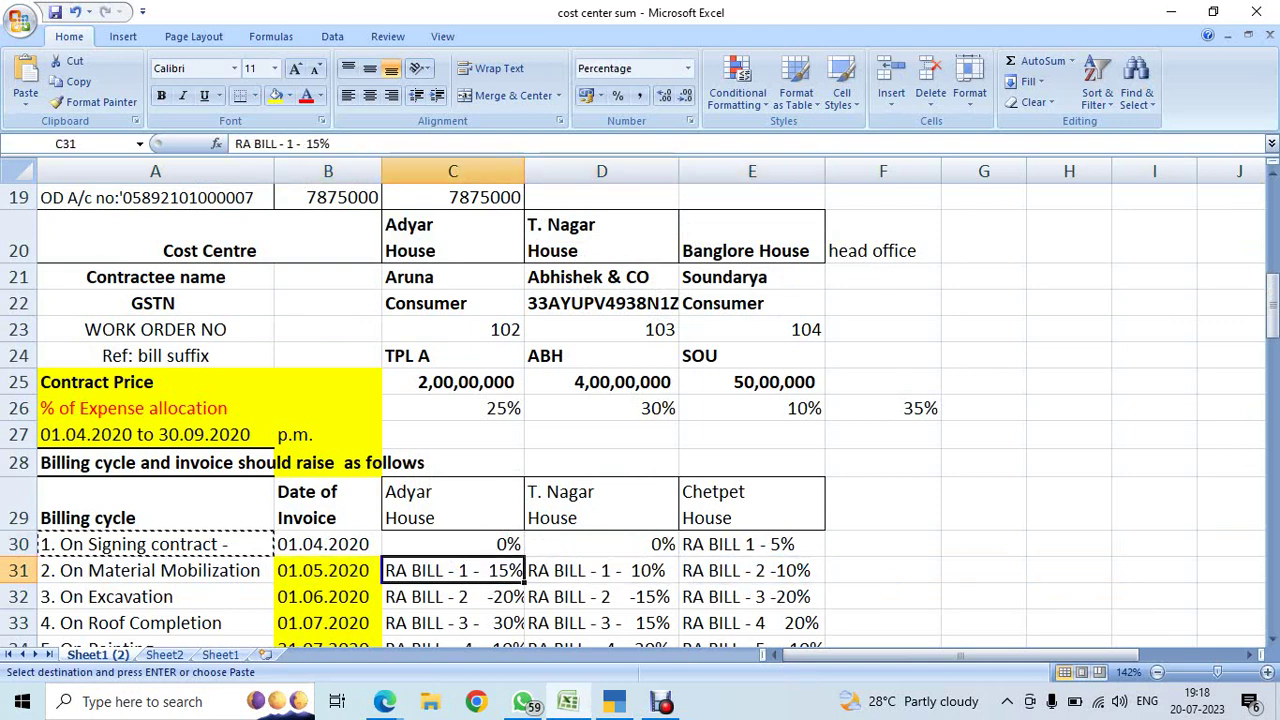
pyautogui.click(328, 570)
pyautogui.click(452, 570)
pyautogui.click(601, 570)
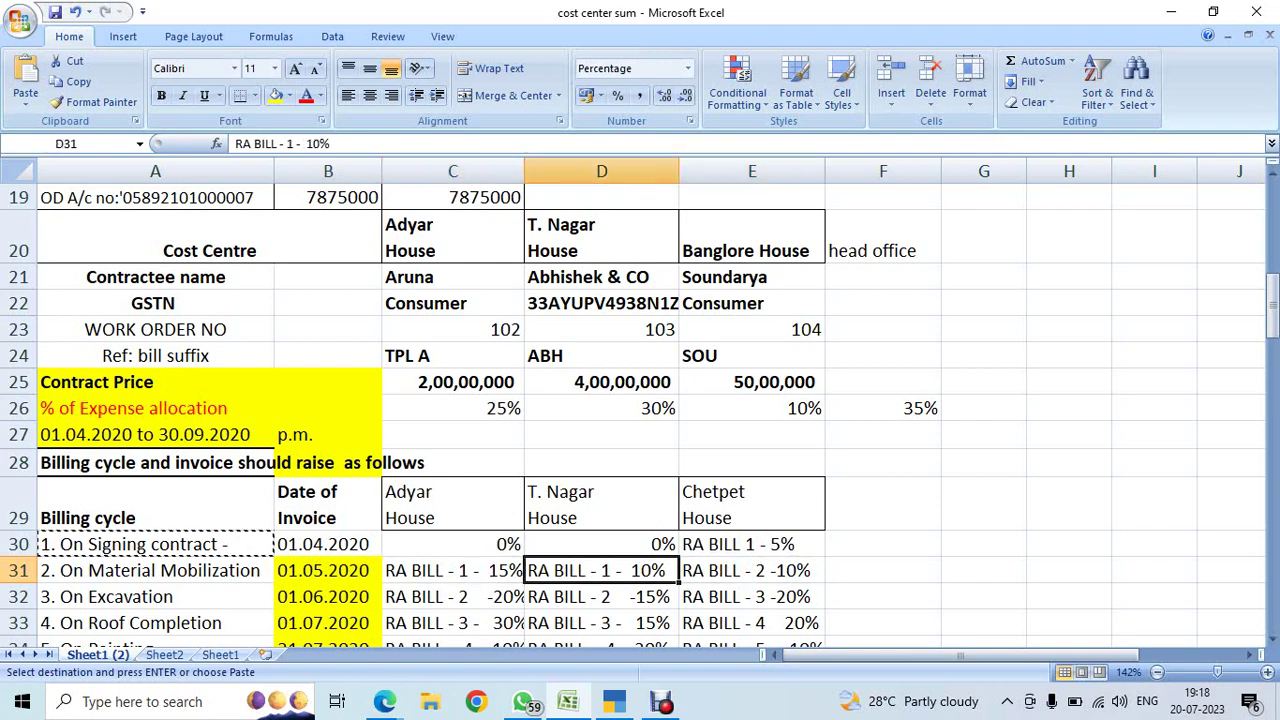
pyautogui.click(452, 570)
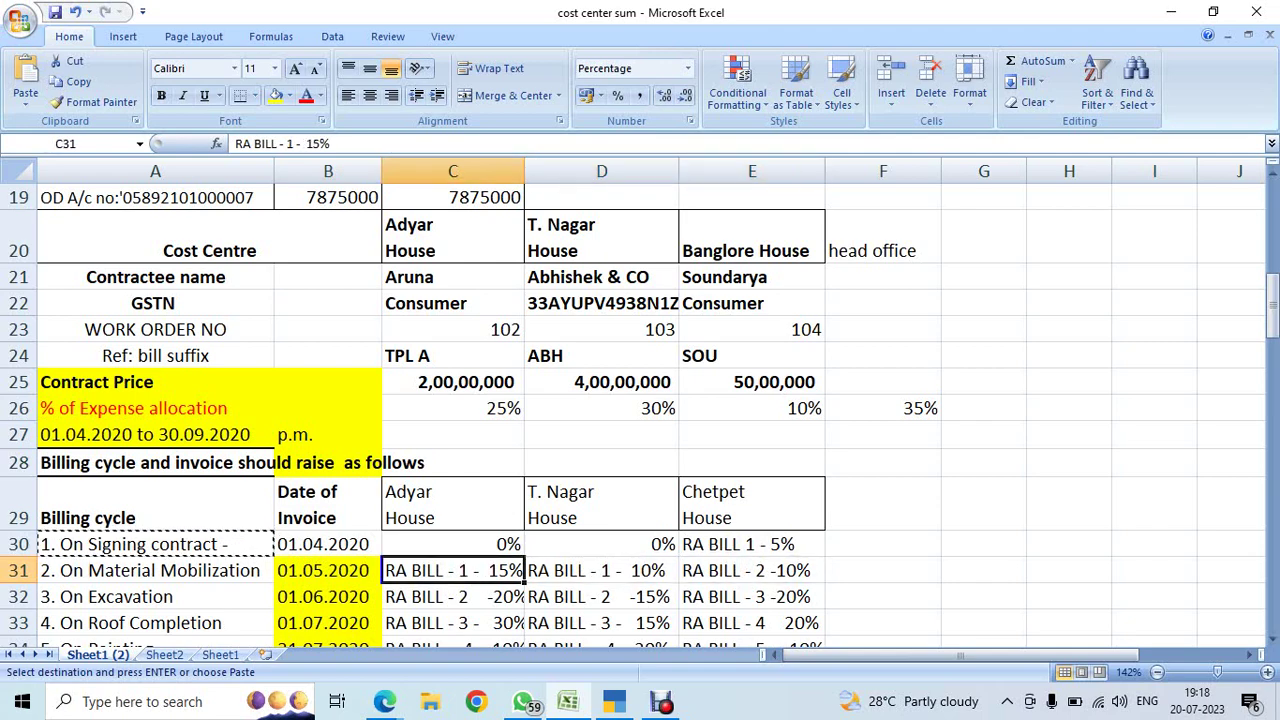
pyautogui.hotkey('alt', 'Tab')
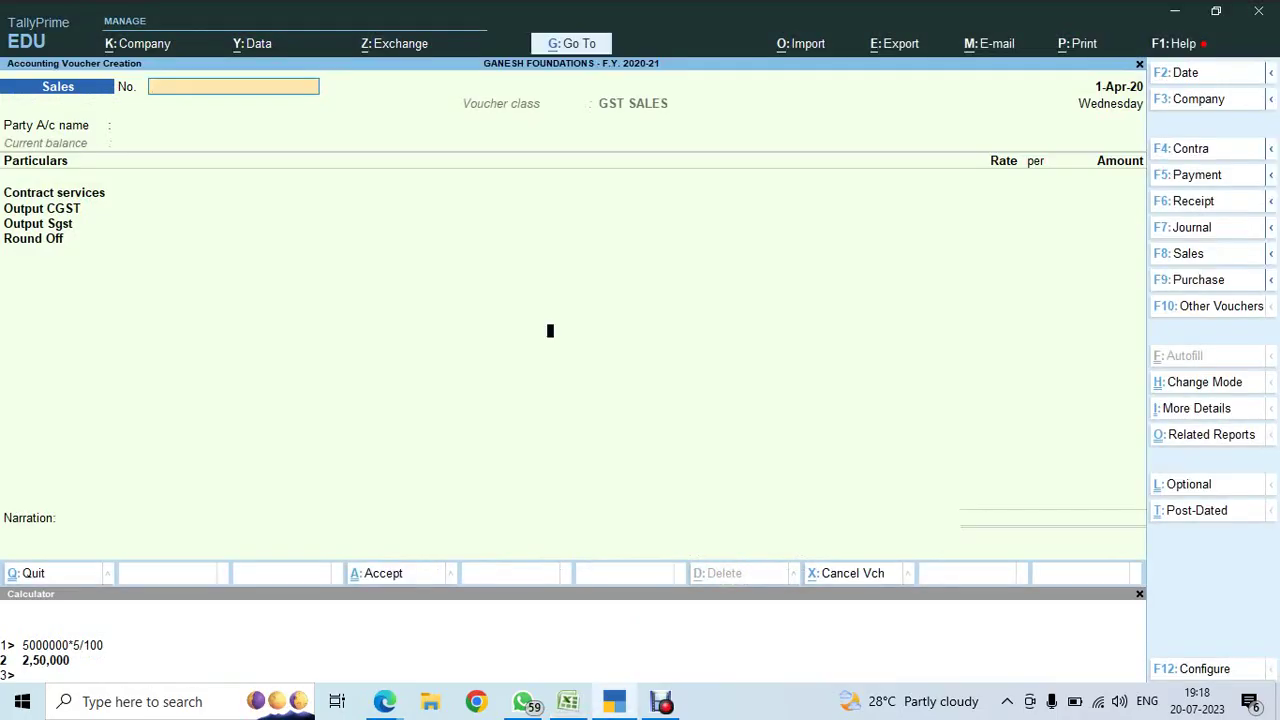
# - Change the sales voucher date to 1-May-20
pyautogui.press('F2')
pyautogui.write('1.5.20')
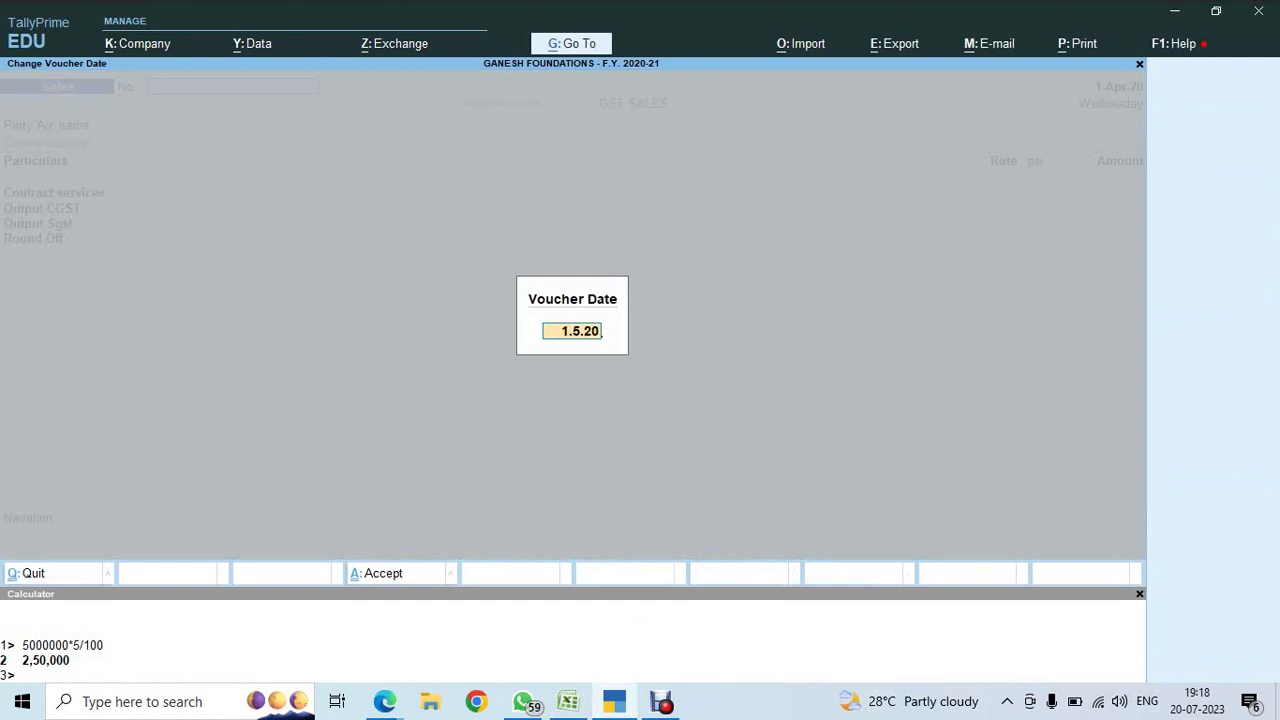
pyautogui.press('Return')
# - Number the voucher TPL A\ RA BILL 1, using TPL A copied from Excel, and start a new party ledger
pyautogui.hotkey('alt', 'Tab')
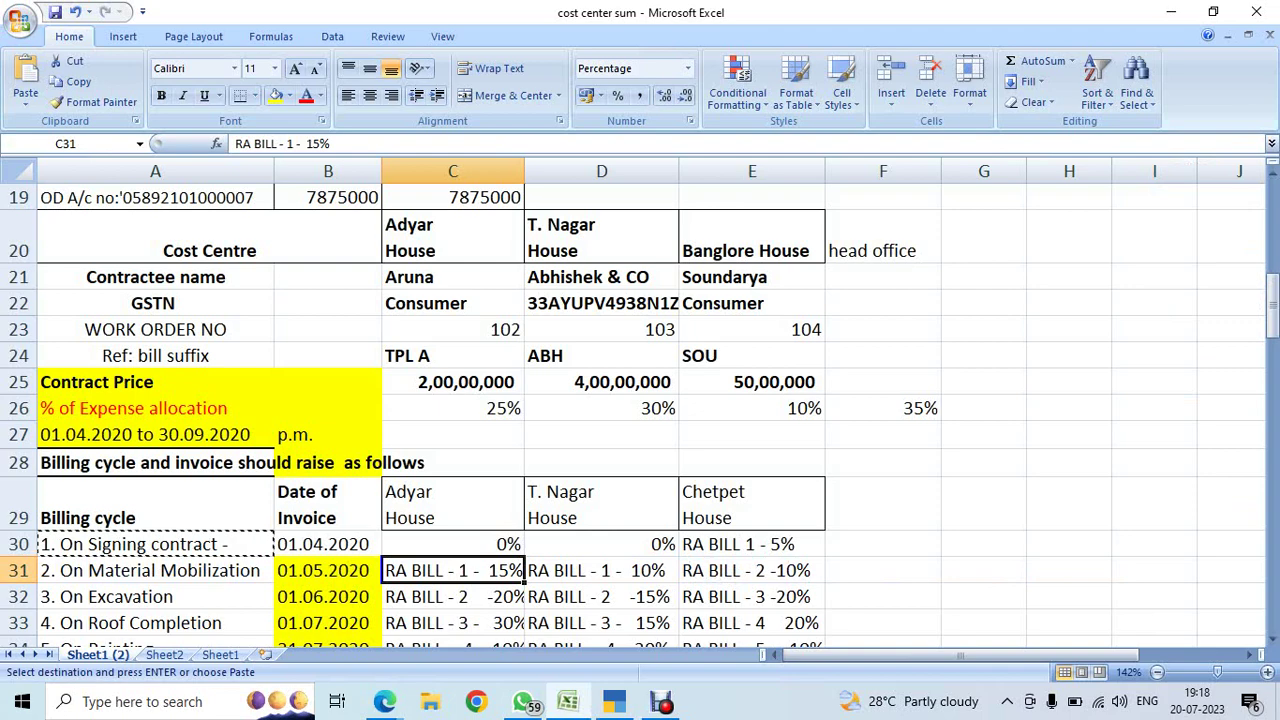
pyautogui.click(452, 356)
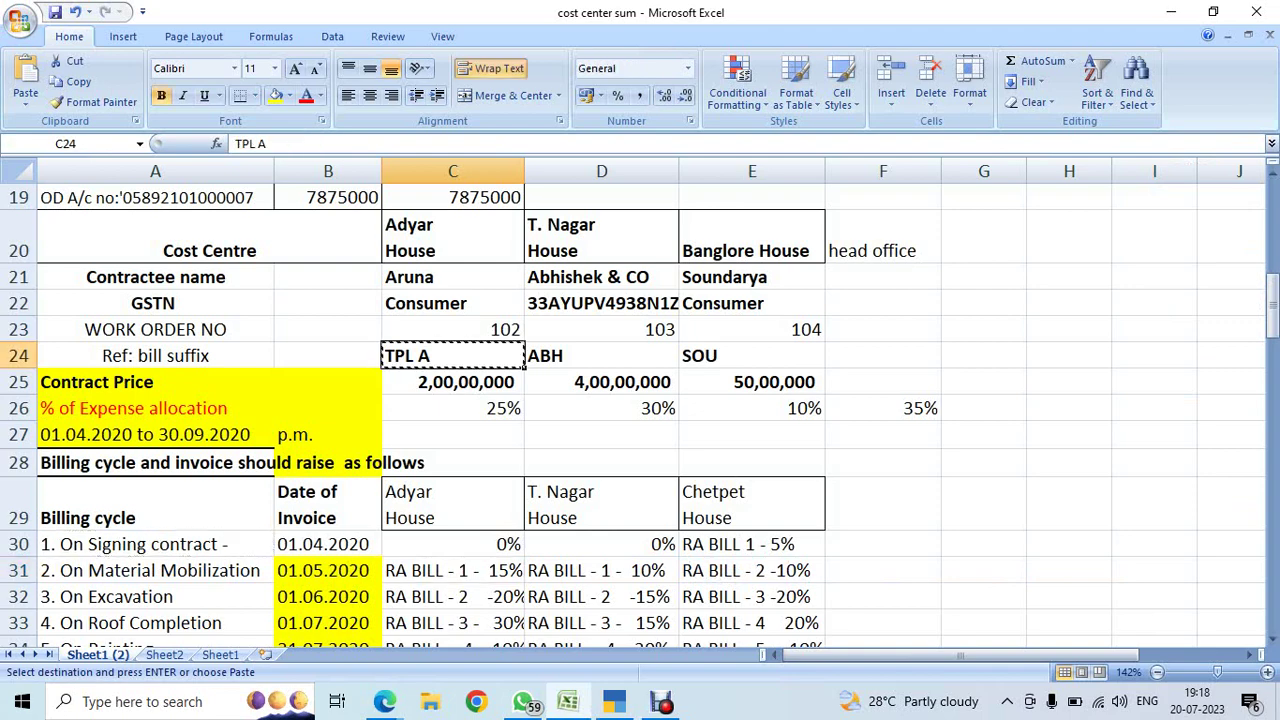
pyautogui.hotkey('ctrl', 'c')
pyautogui.hotkey('alt', 'Tab')
pyautogui.hotkey('ctrl', 'alt', 'v')
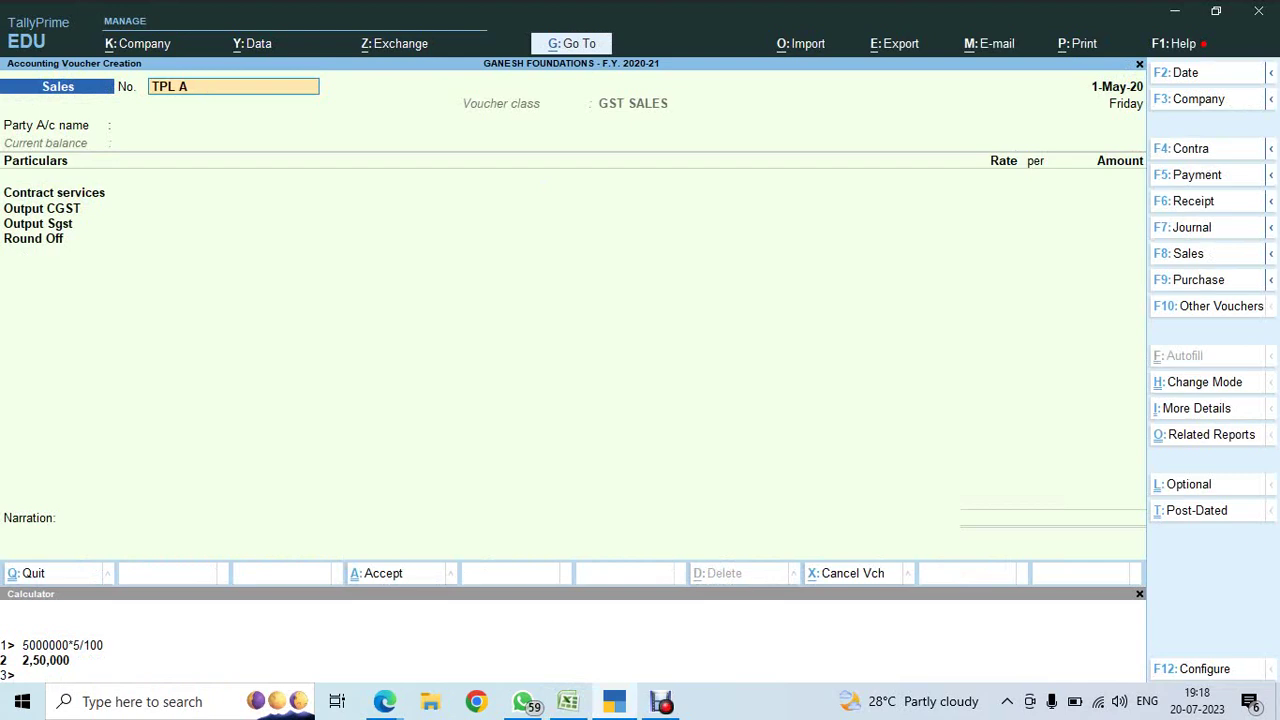
pyautogui.write('\\ rabill')
pyautogui.press('BackSpace')
pyautogui.press('BackSpace')
pyautogui.press('BackSpace')
pyautogui.write('RA BILL')
pyautogui.press('Return')
pyautogui.press('Up')
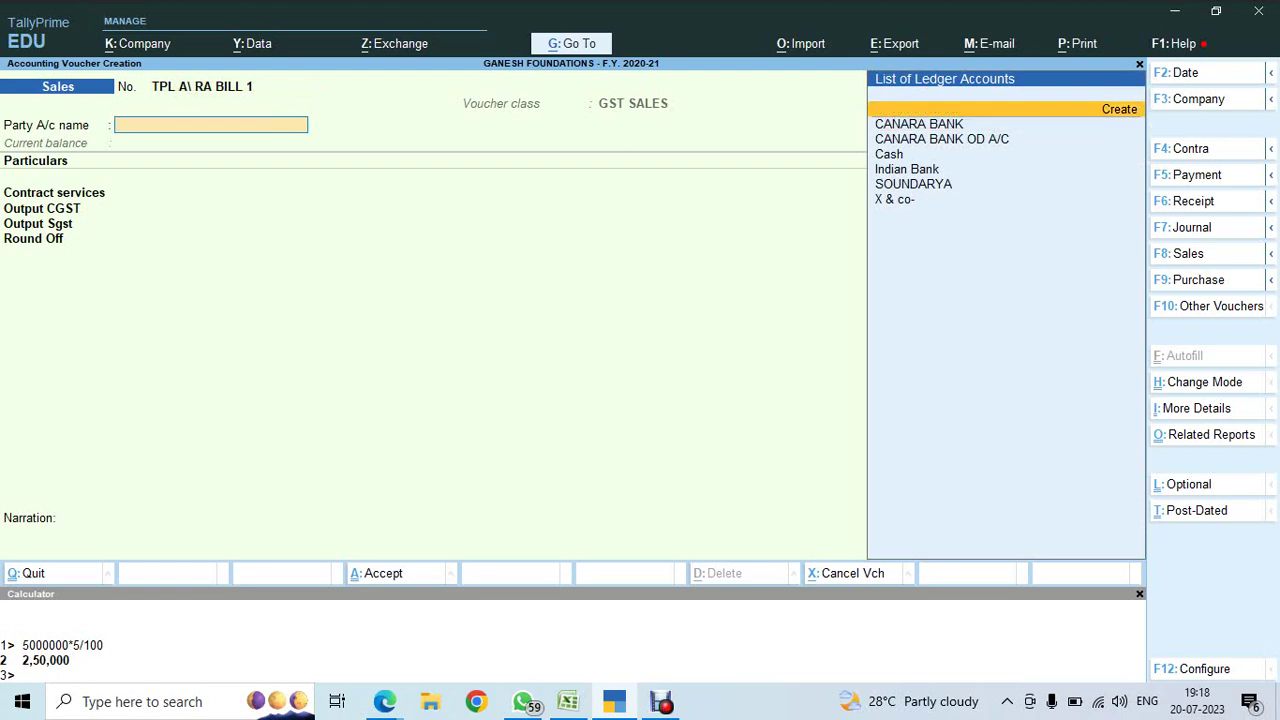
pyautogui.press('Return')
# - Create the party ledger ARUNA under Sundry Debtors with bill-by-bill balances
pyautogui.write('ARUNA')
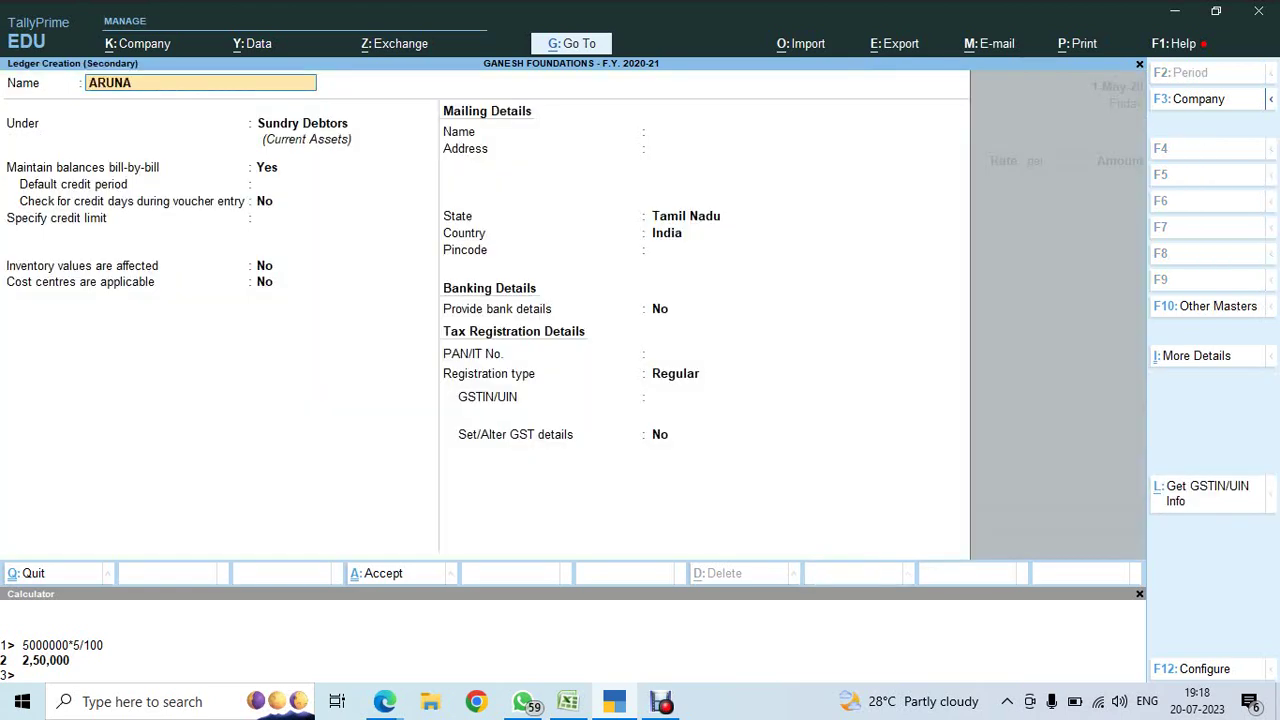
pyautogui.press('Return')
pyautogui.press('Return')
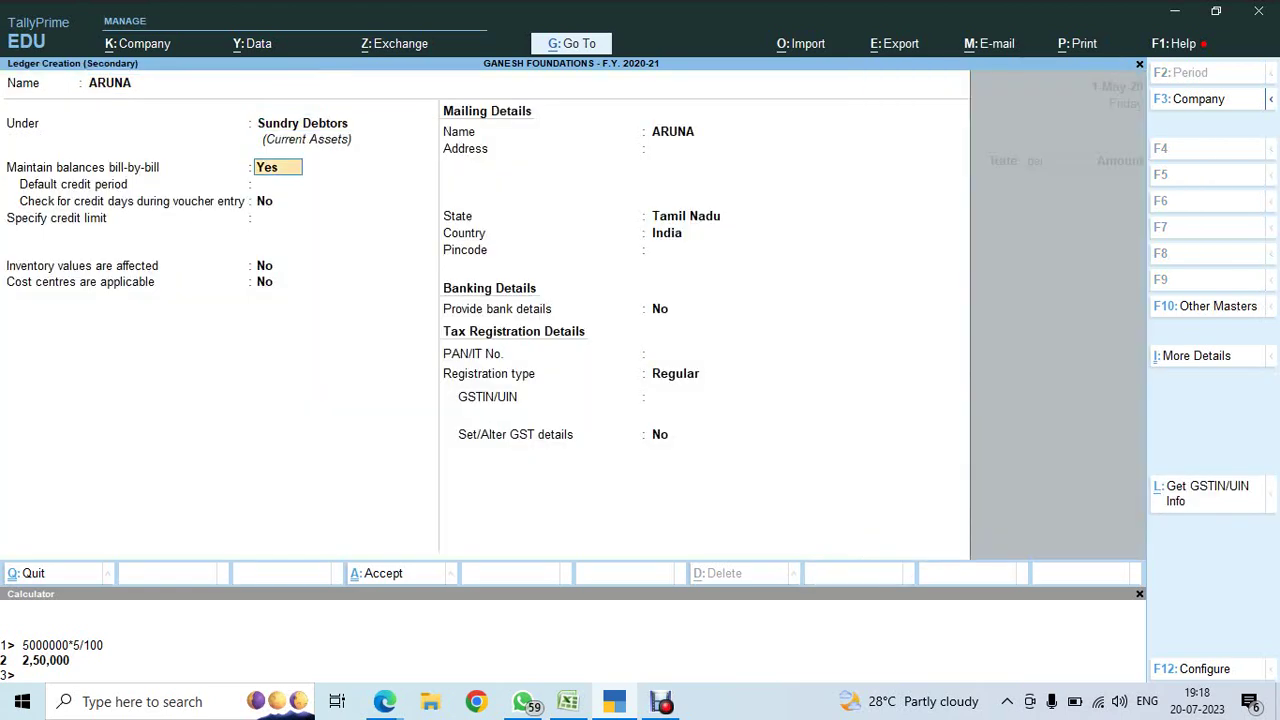
pyautogui.press('Return')
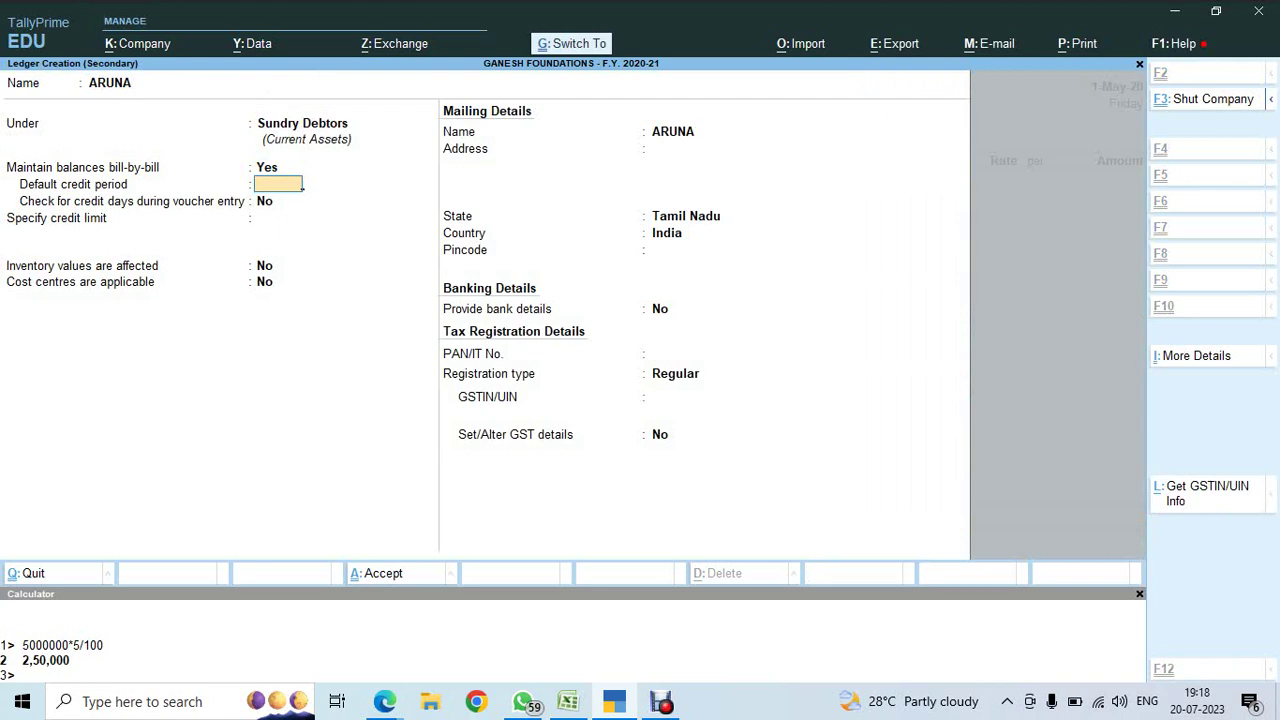
pyautogui.hotkey('ctrl', 'a')
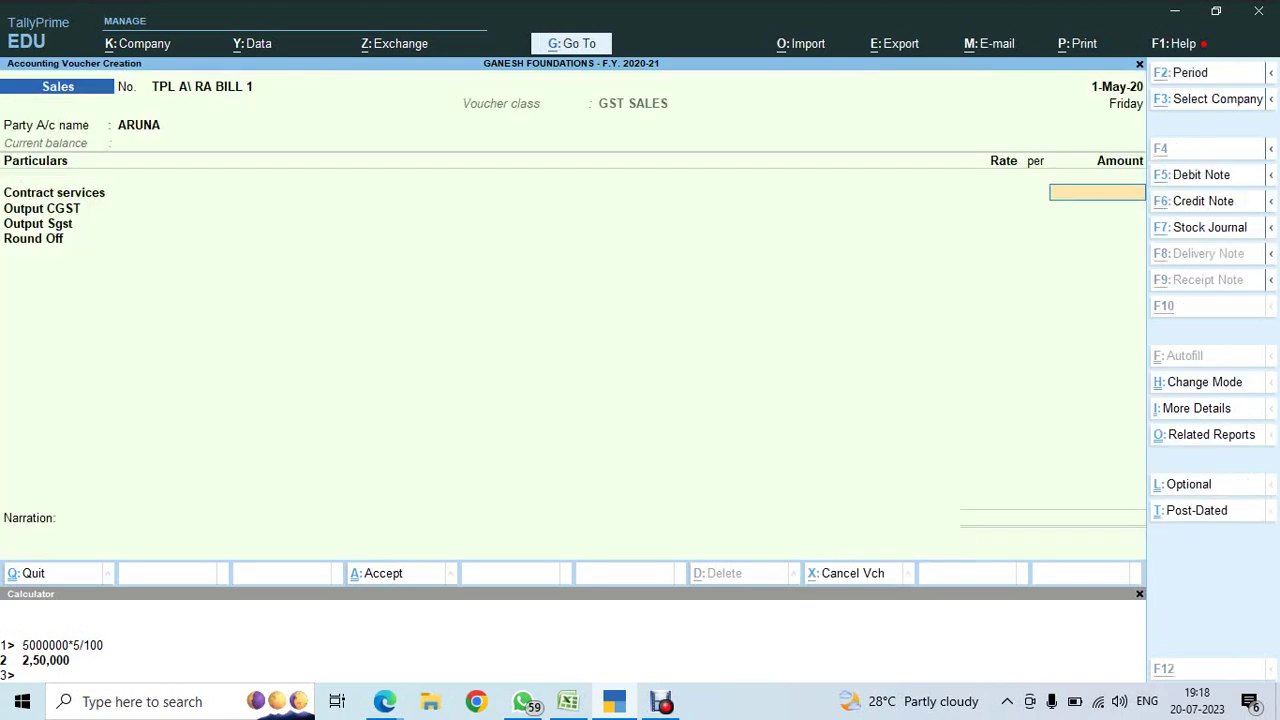
# - Enter the Contract services amount 30,00,000 by calculating 20000000*15%
pyautogui.hotkey('alt', 'Tab')
pyautogui.press('Down')
pyautogui.press('Down')
pyautogui.press('Down')
pyautogui.press('Down')
pyautogui.press('Down')
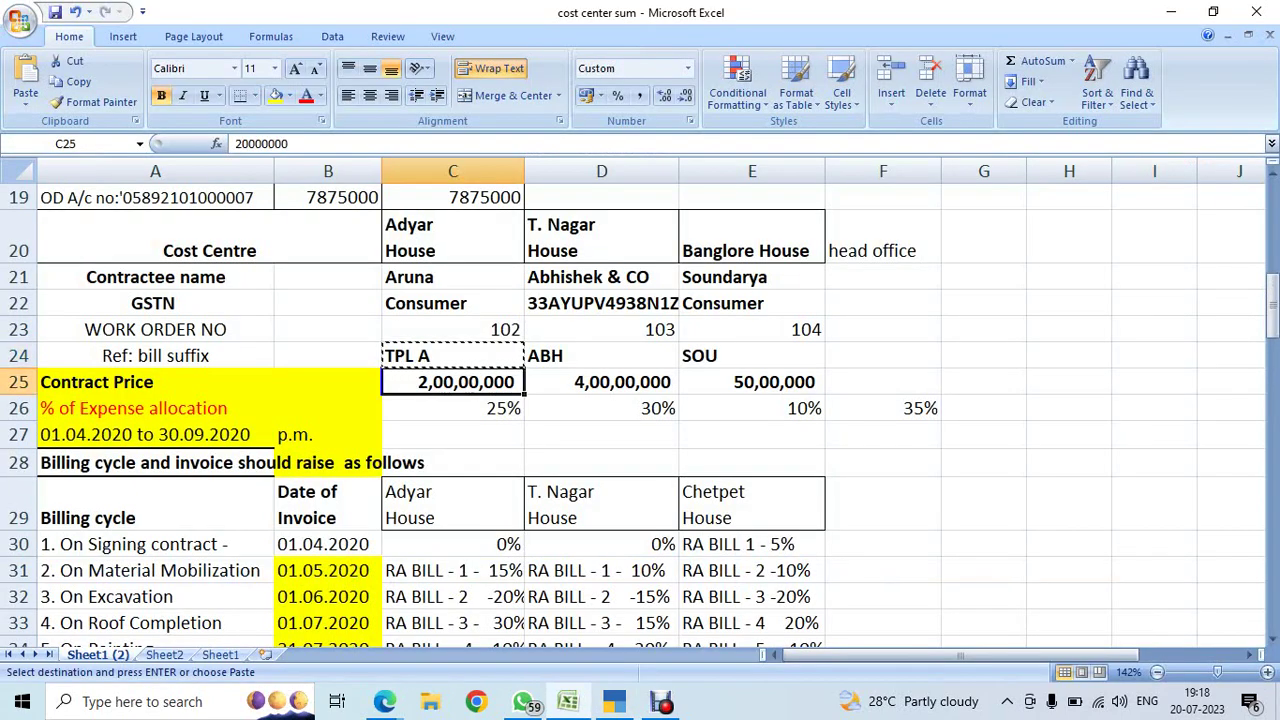
pyautogui.press('Down')
pyautogui.press('Down')
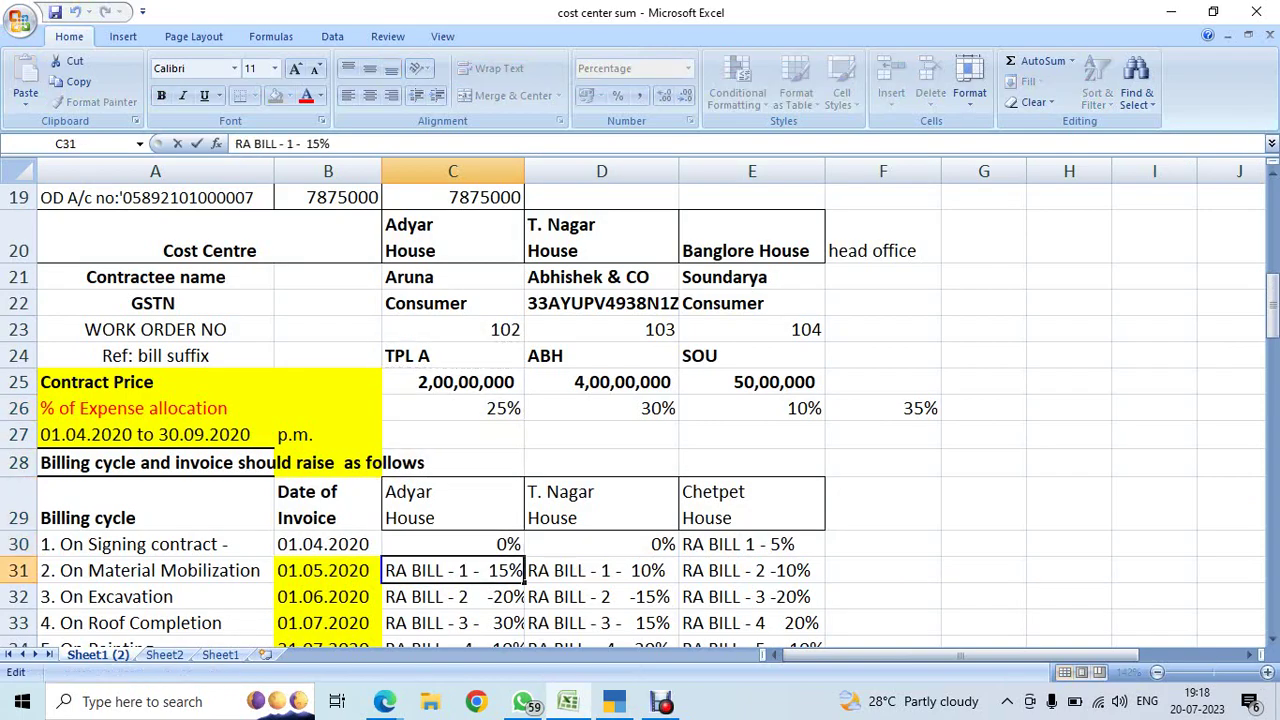
pyautogui.hotkey('alt', 'Tab')
pyautogui.hotkey('ctrl', 'n')
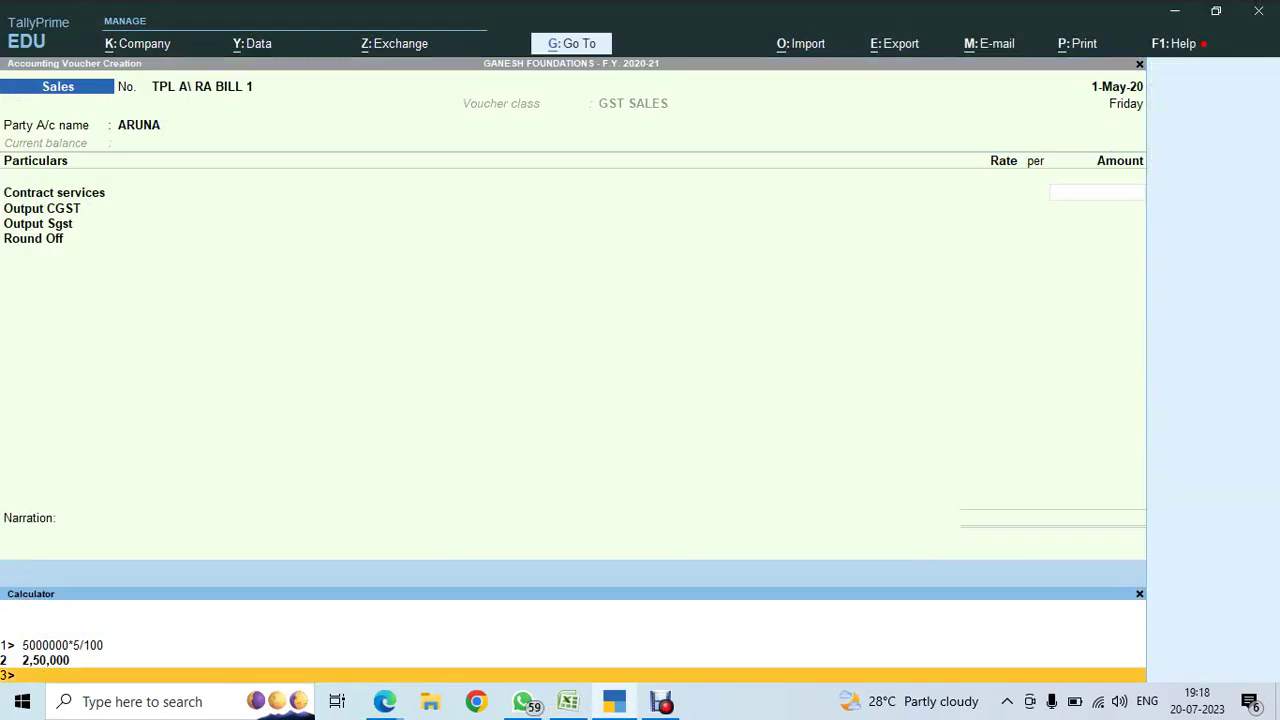
pyautogui.write('20000000*15')
pyautogui.press('Return')
pyautogui.press('Return')
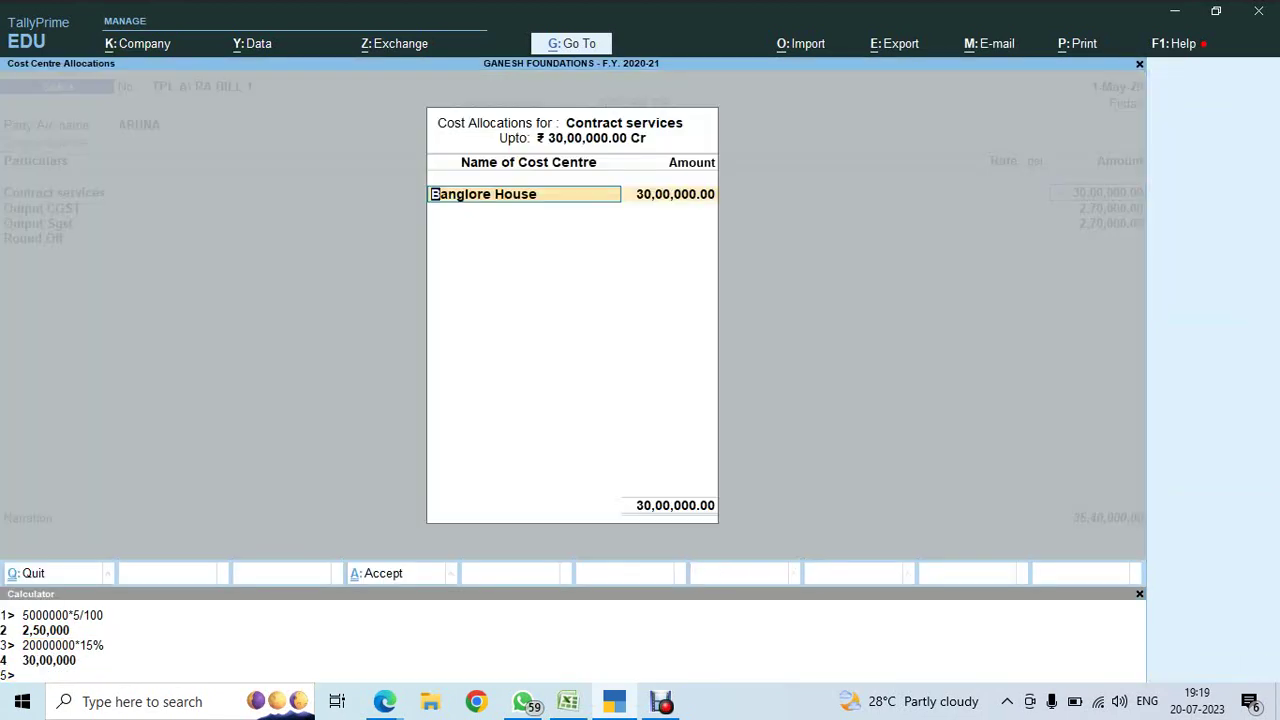
# - Allocate the amount to the Adyar House cost centre and record a New Ref bill
pyautogui.hotkey('alt', 'Tab')
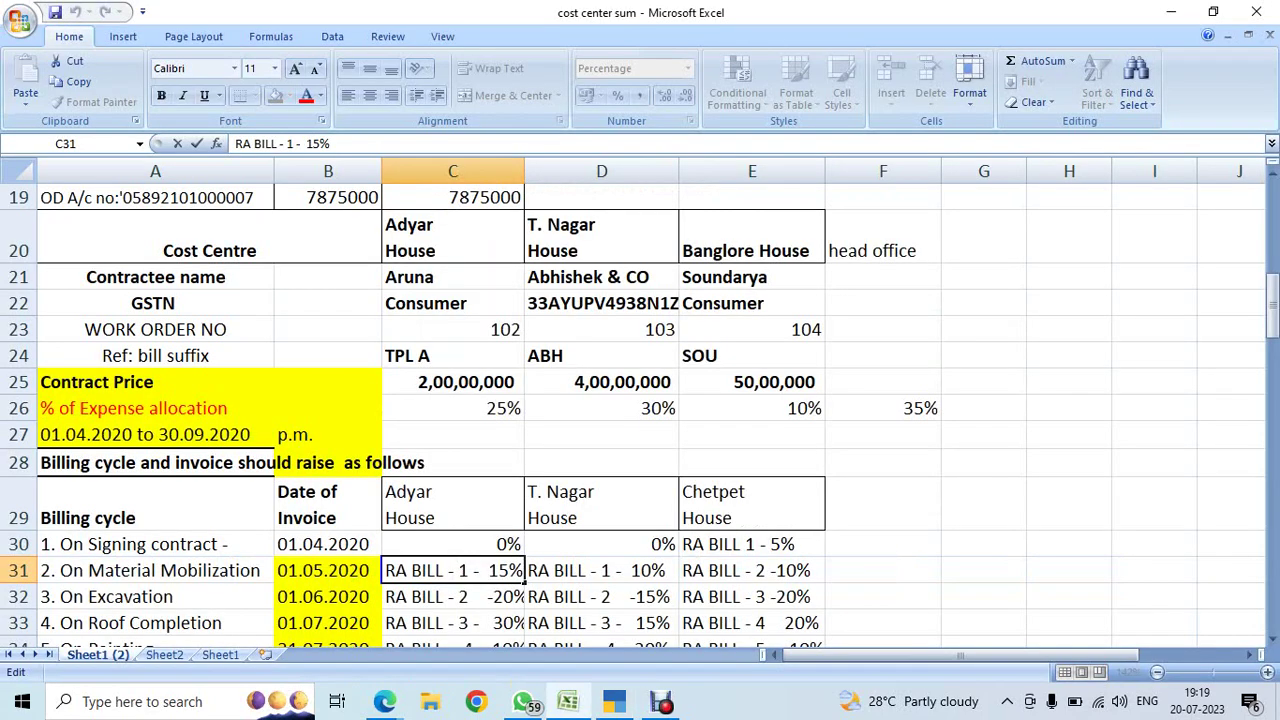
pyautogui.hotkey('alt', 'Tab')
pyautogui.press('Up')
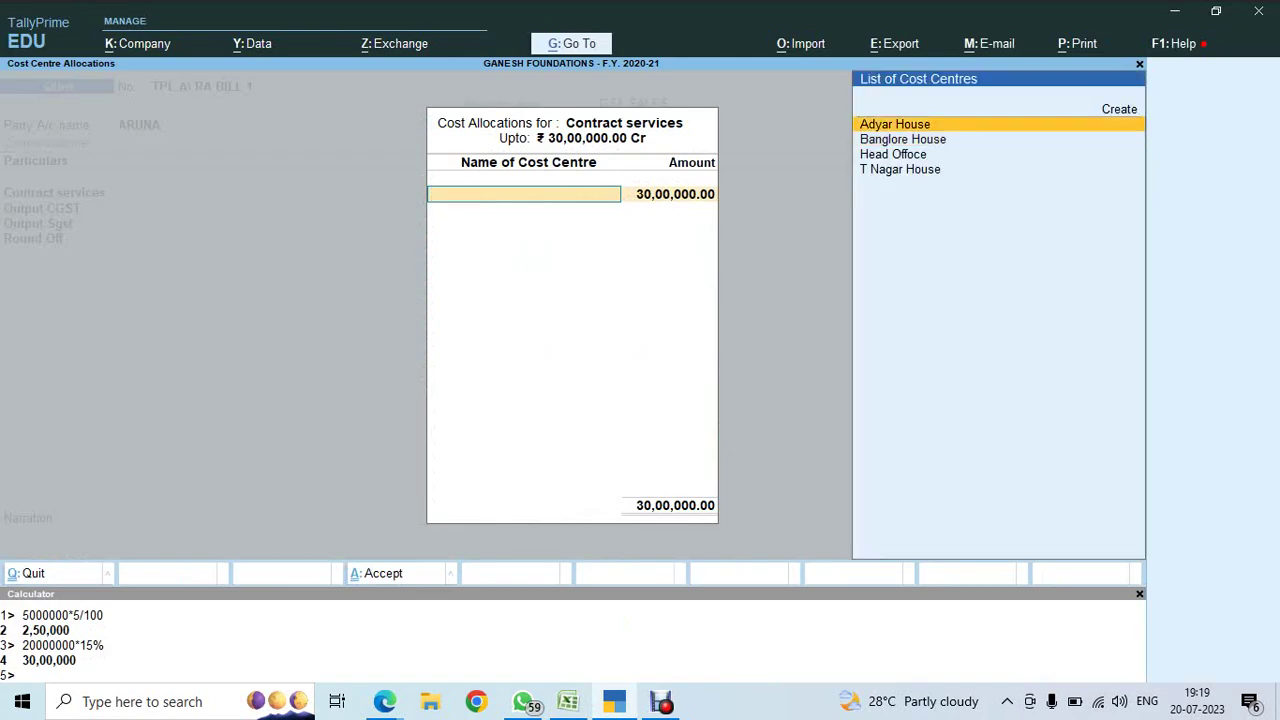
pyautogui.press('Return')
pyautogui.press('Return')
pyautogui.press('Return')
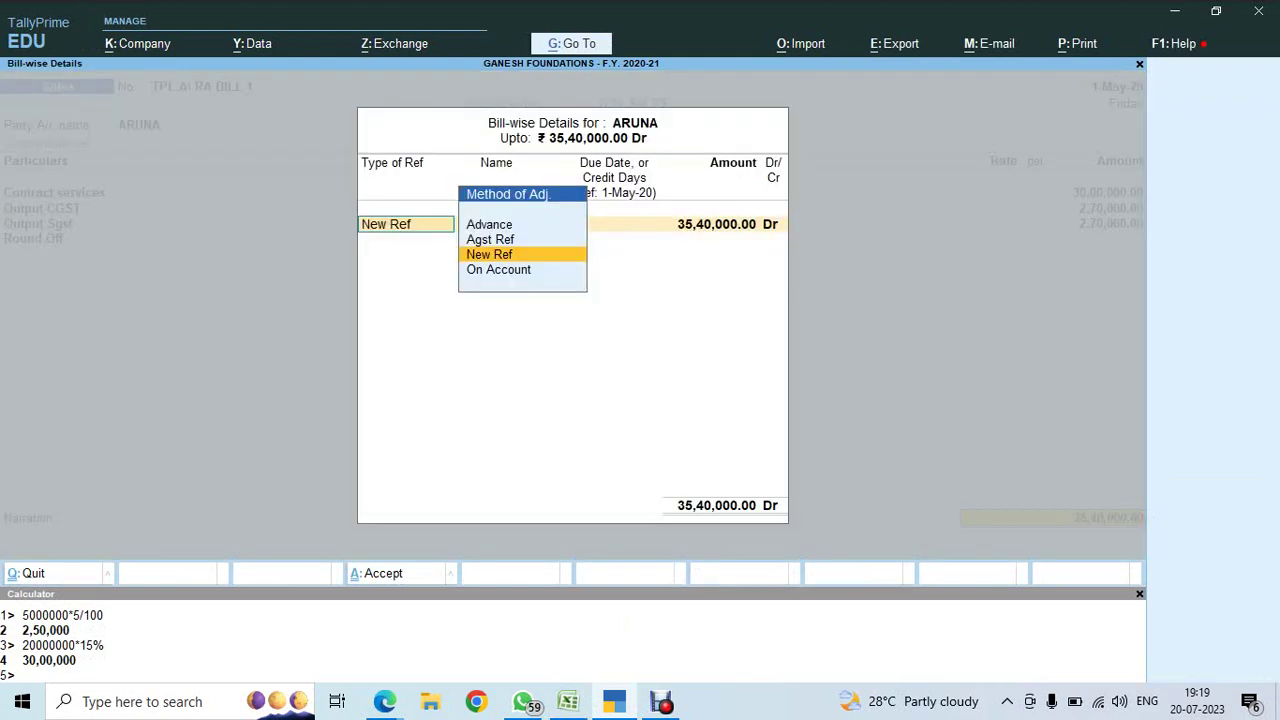
pyautogui.press('Return')
pyautogui.press('Return')
pyautogui.press('Return')
pyautogui.press('Return')
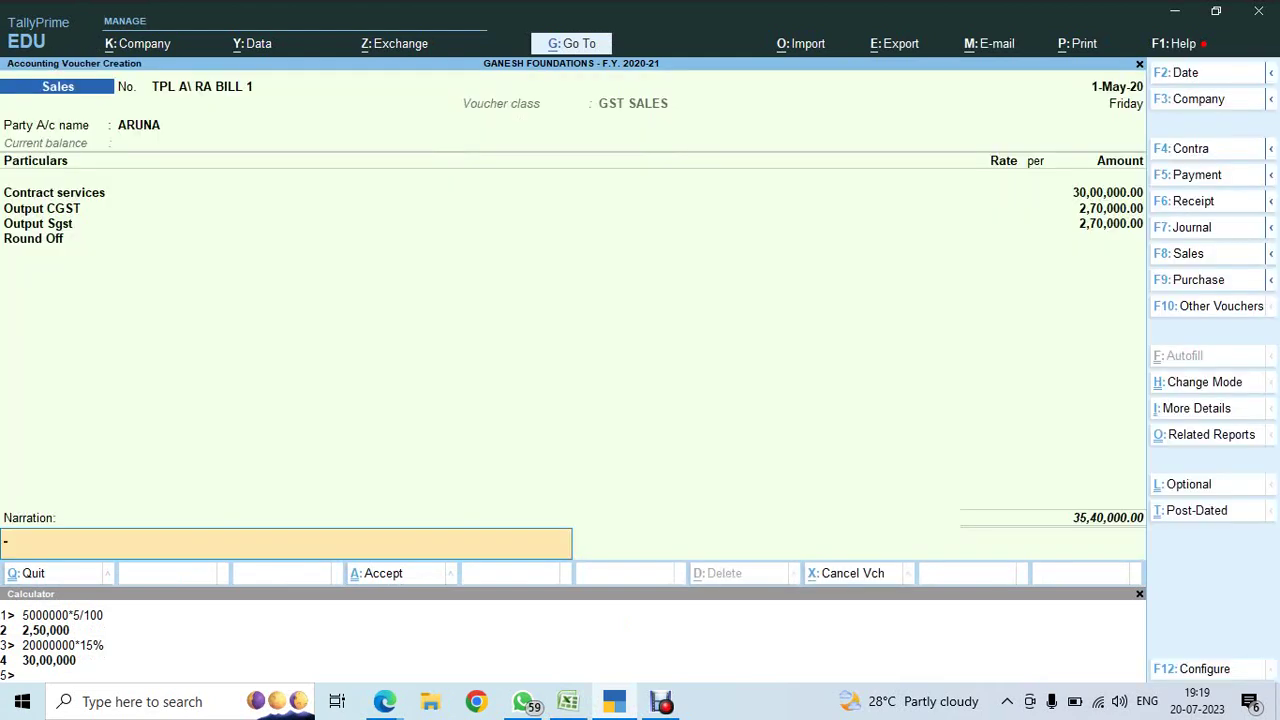
# - Paste the copied narration text into the voucher, correcting its trailing digit to 1
pyautogui.hotkey('ctrl', 'alt', 'v')
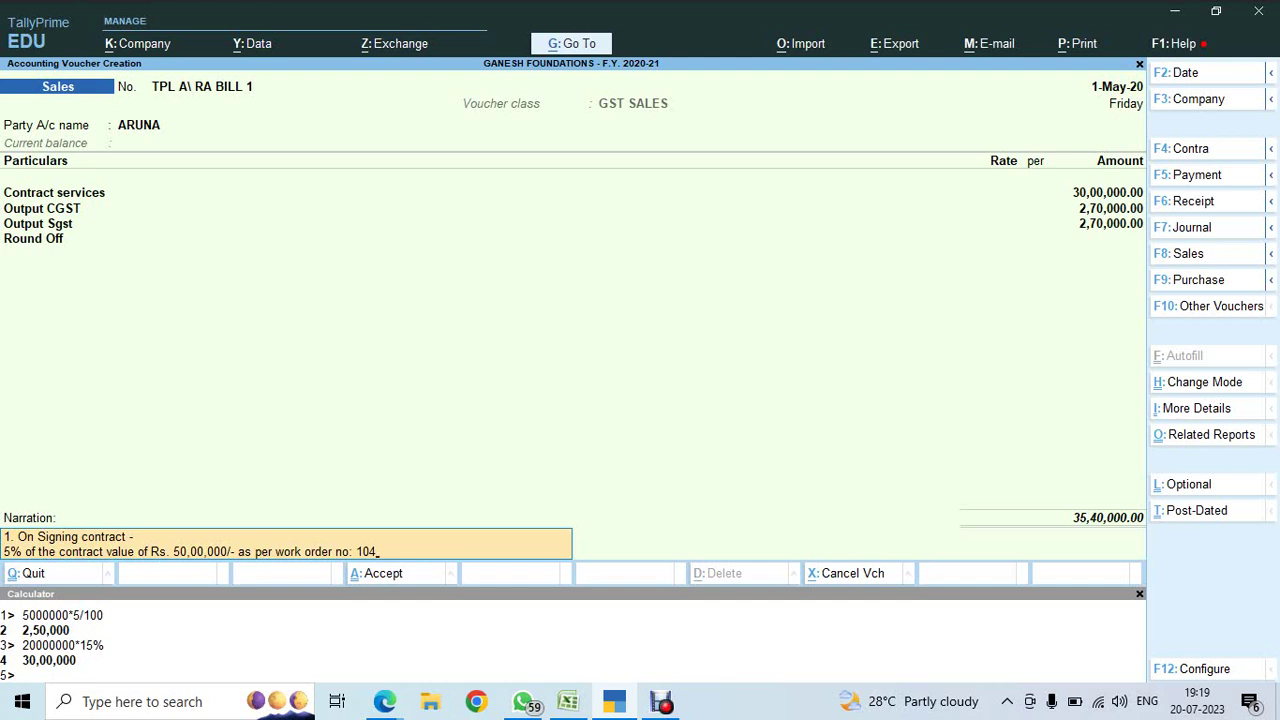
pyautogui.press('BackSpace')
pyautogui.write('1')
pyautogui.press('Return')
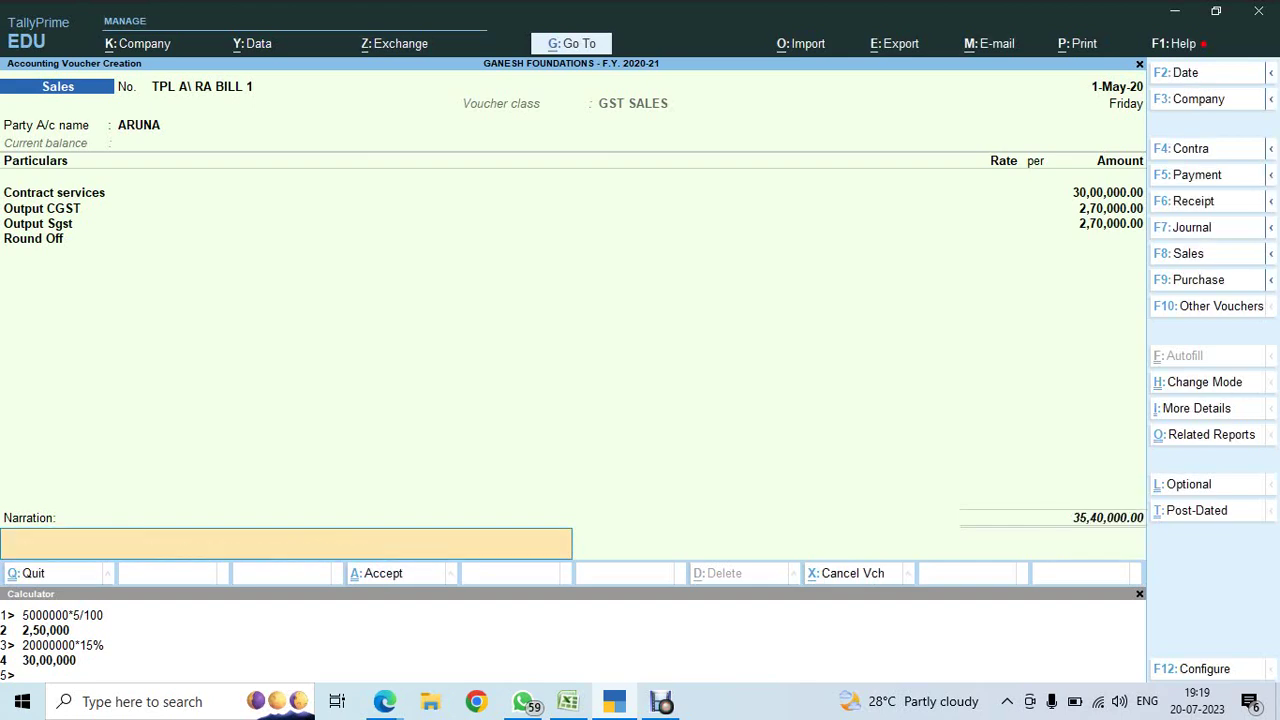
# - Copy the billing-cycle text from Excel cell A31 into the voucher narration
pyautogui.hotkey('alt', 'Tab')
pyautogui.press('Escape')
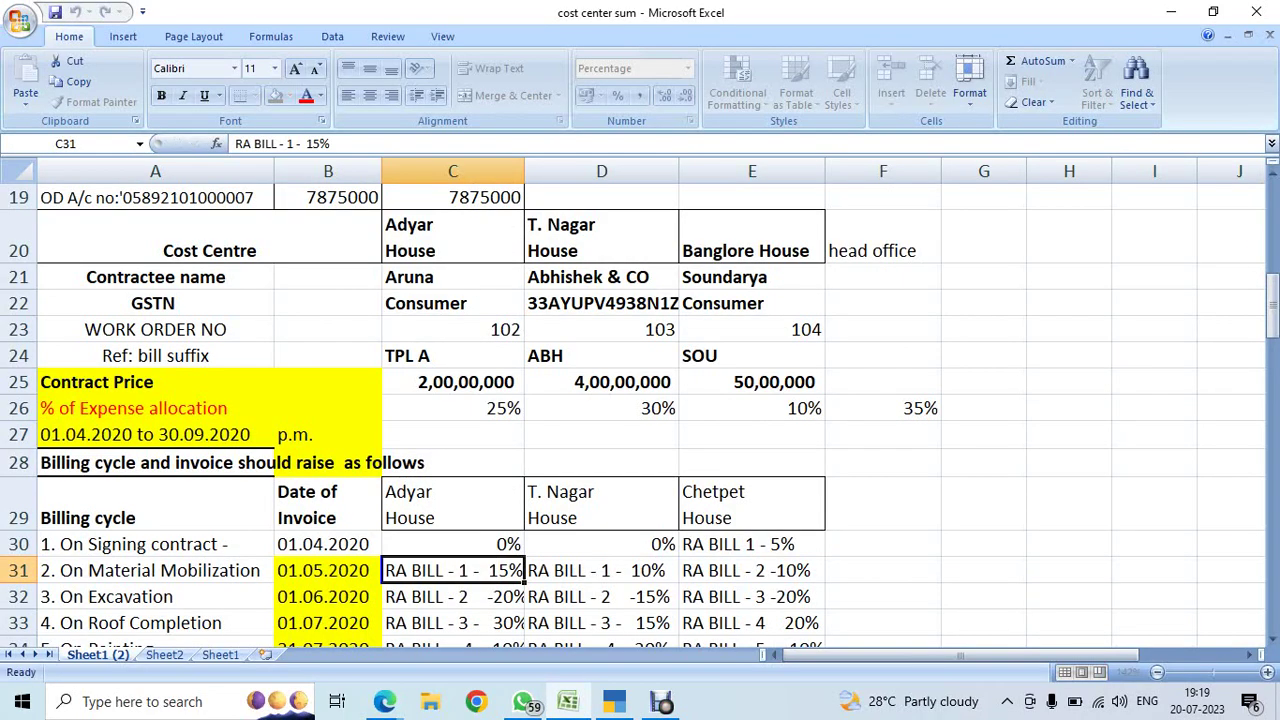
pyautogui.press('Down')
pyautogui.press('Up')
pyautogui.press('Left')
pyautogui.press('Left')
pyautogui.hotkey('ctrl', 'c')
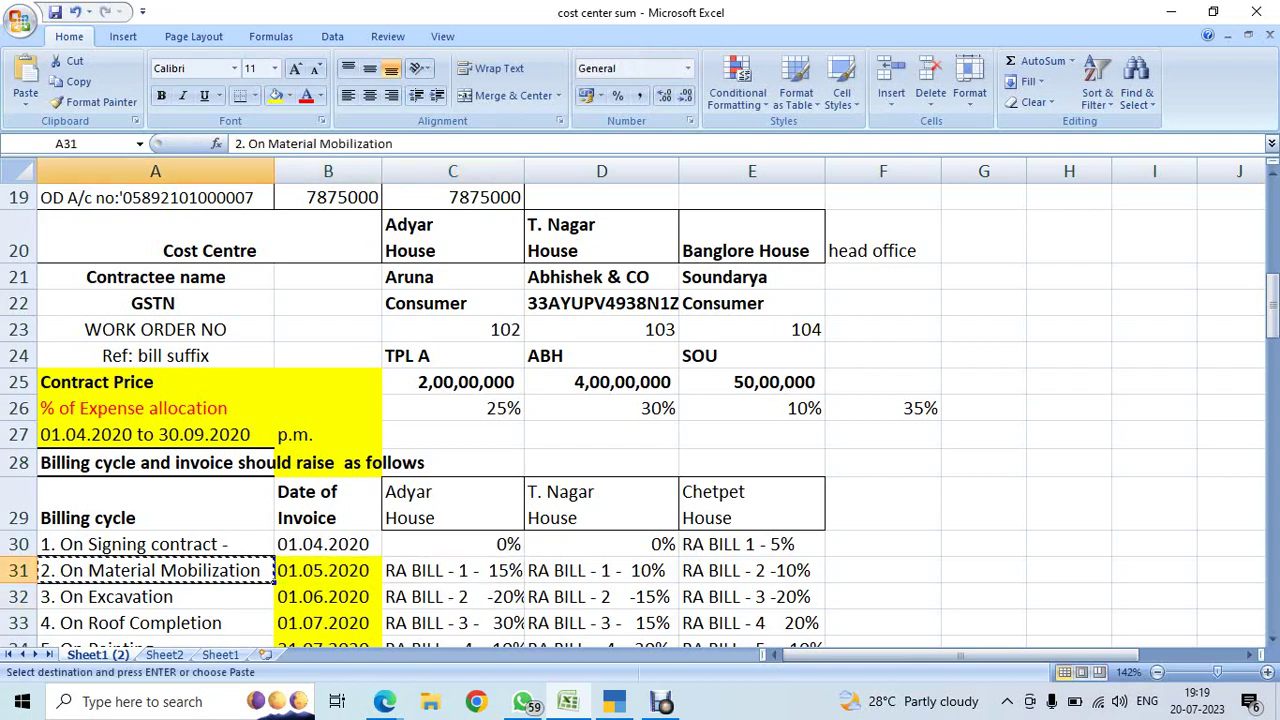
pyautogui.hotkey('alt', 'Tab')
pyautogui.hotkey('ctrl', 'alt', 'v')
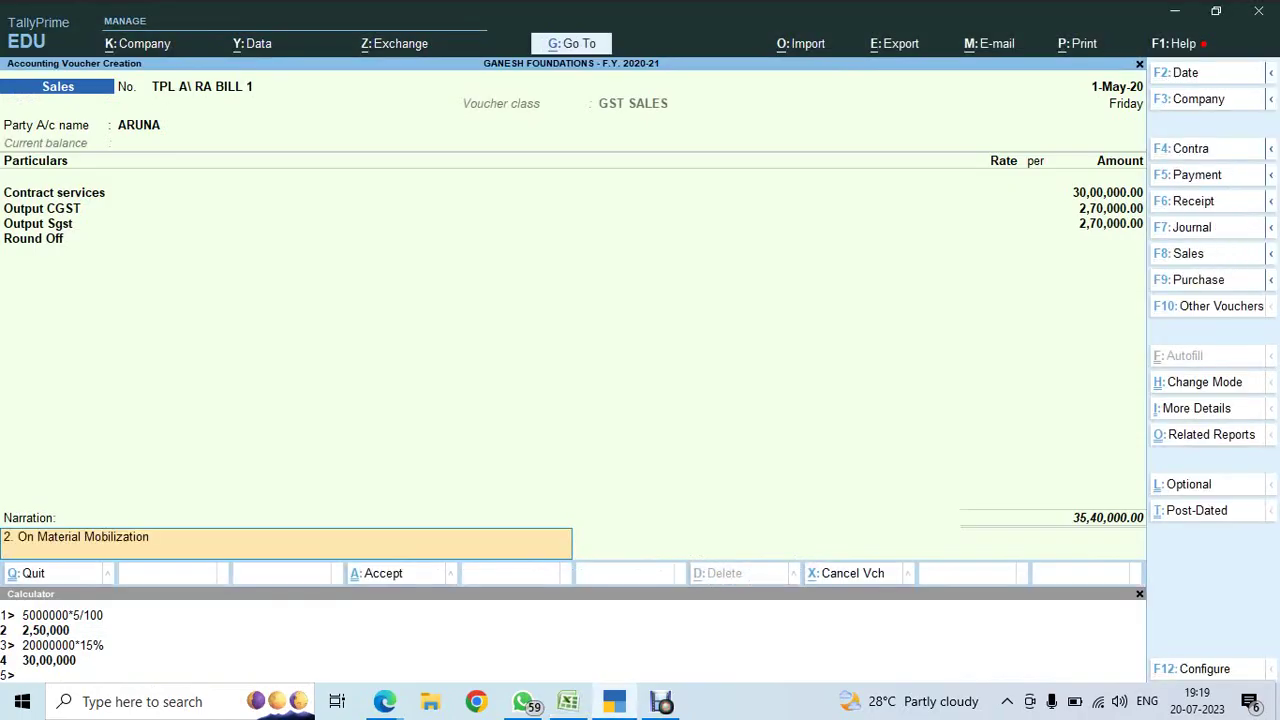
pyautogui.hotkey('alt', 'Tab')
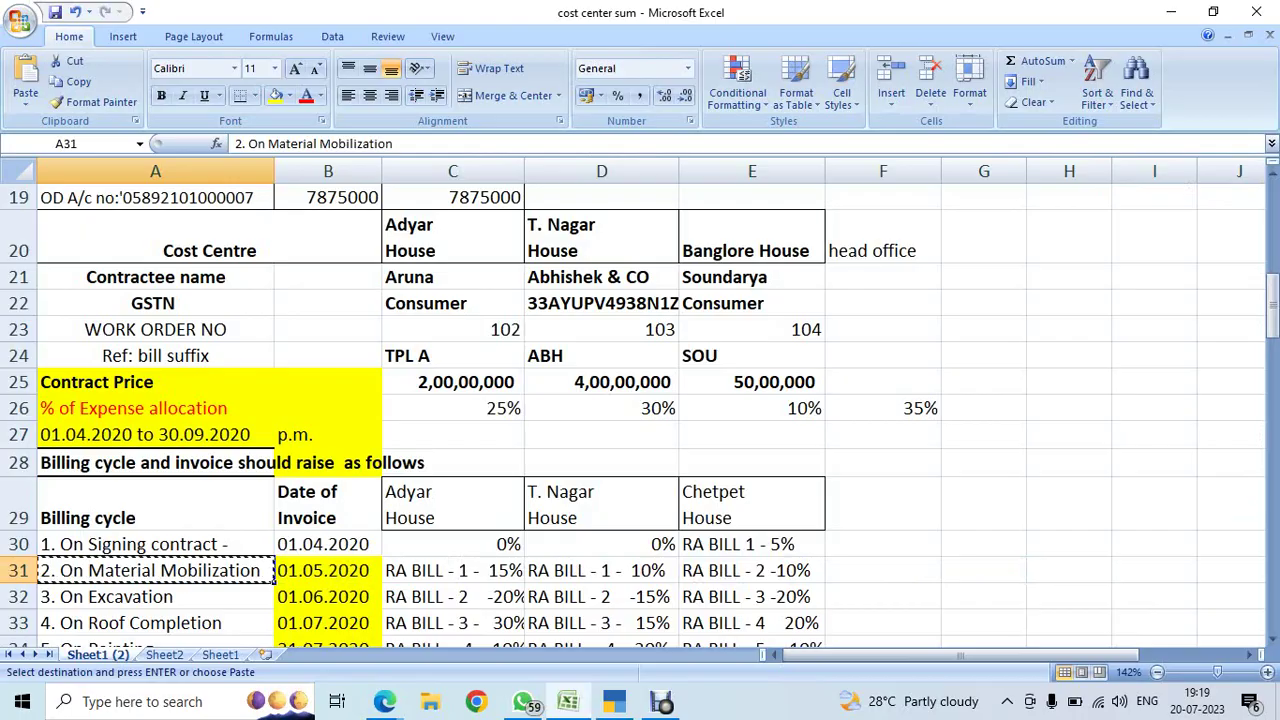
pyautogui.hotkey('alt', 'Tab')
# - Add '15% of the contract value of Rs. 20000000/-' to the narration
pyautogui.write('1')
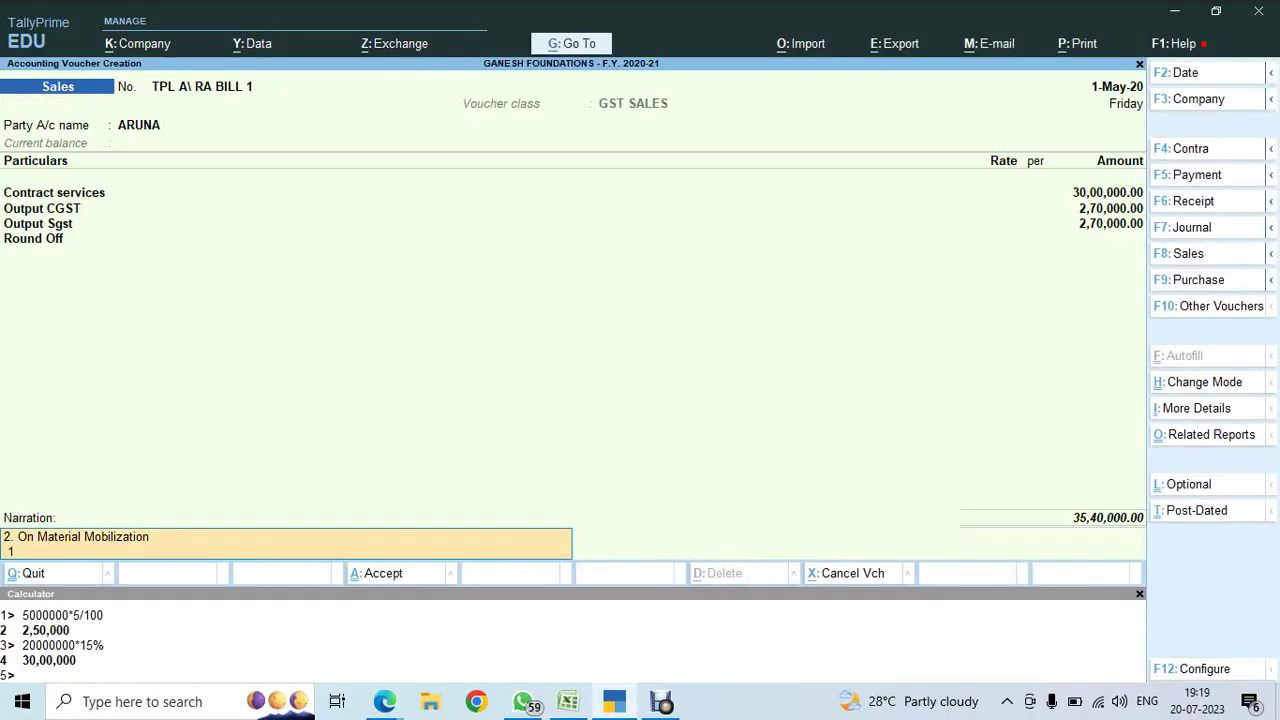
pyautogui.write('5% OF')
pyautogui.press('BackSpace')
pyautogui.press('BackSpace')
pyautogui.write('of the contract valur of')
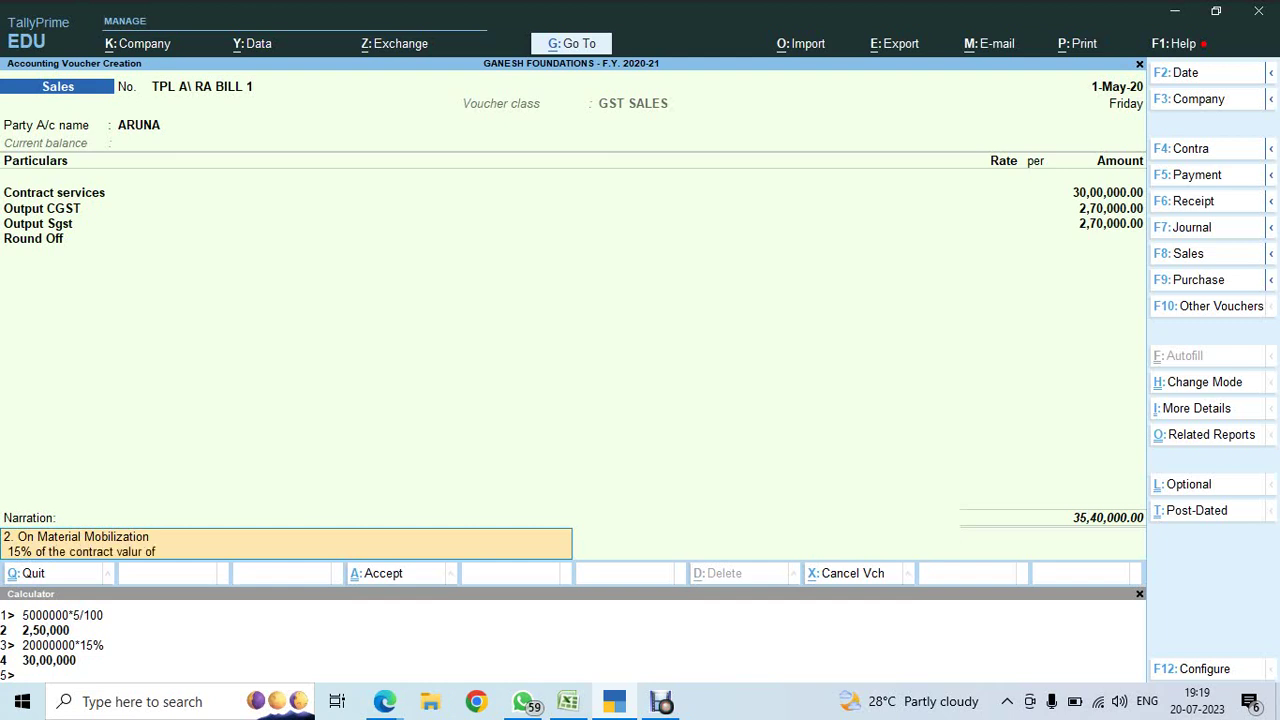
pyautogui.write(' ?')
pyautogui.press('BackSpace')
pyautogui.press('BackSpace')
pyautogui.press('BackSpace')
pyautogui.write('Rs. 20000000/-')
pyautogui.press('Return')
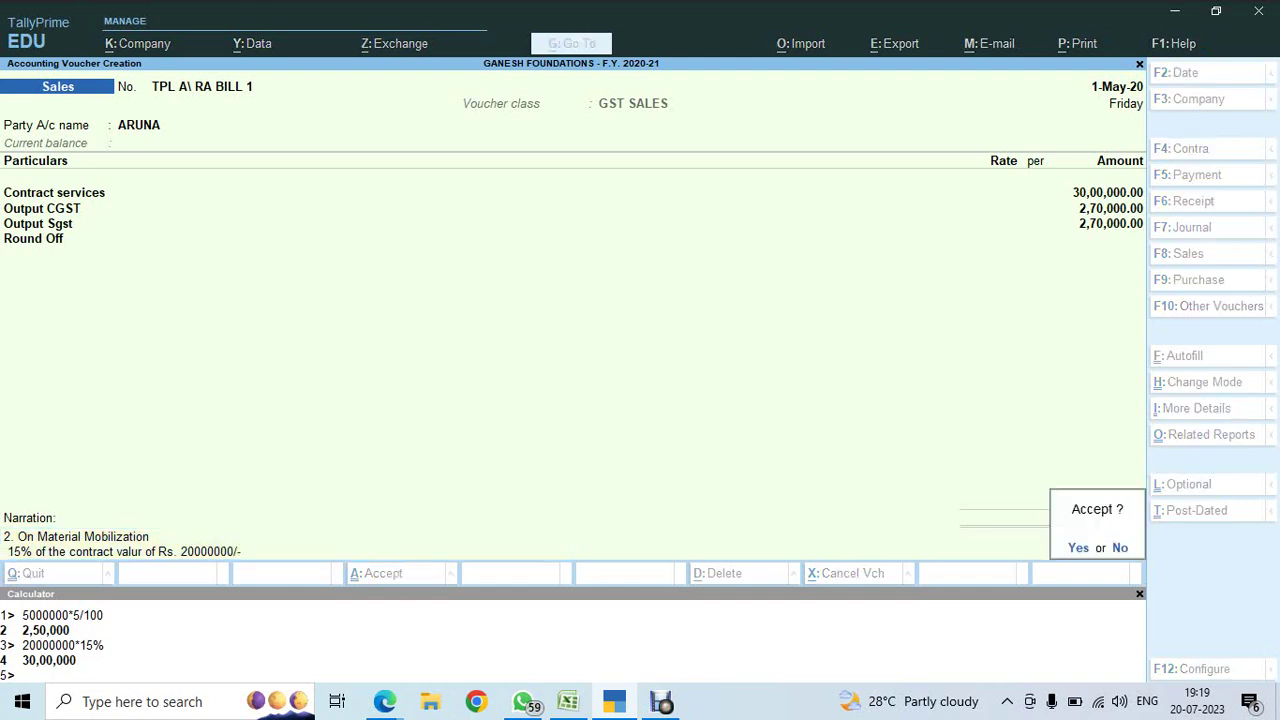
# - Append 'as per Work order' to the narration and save the voucher
pyautogui.press('n')
pyautogui.write('as')
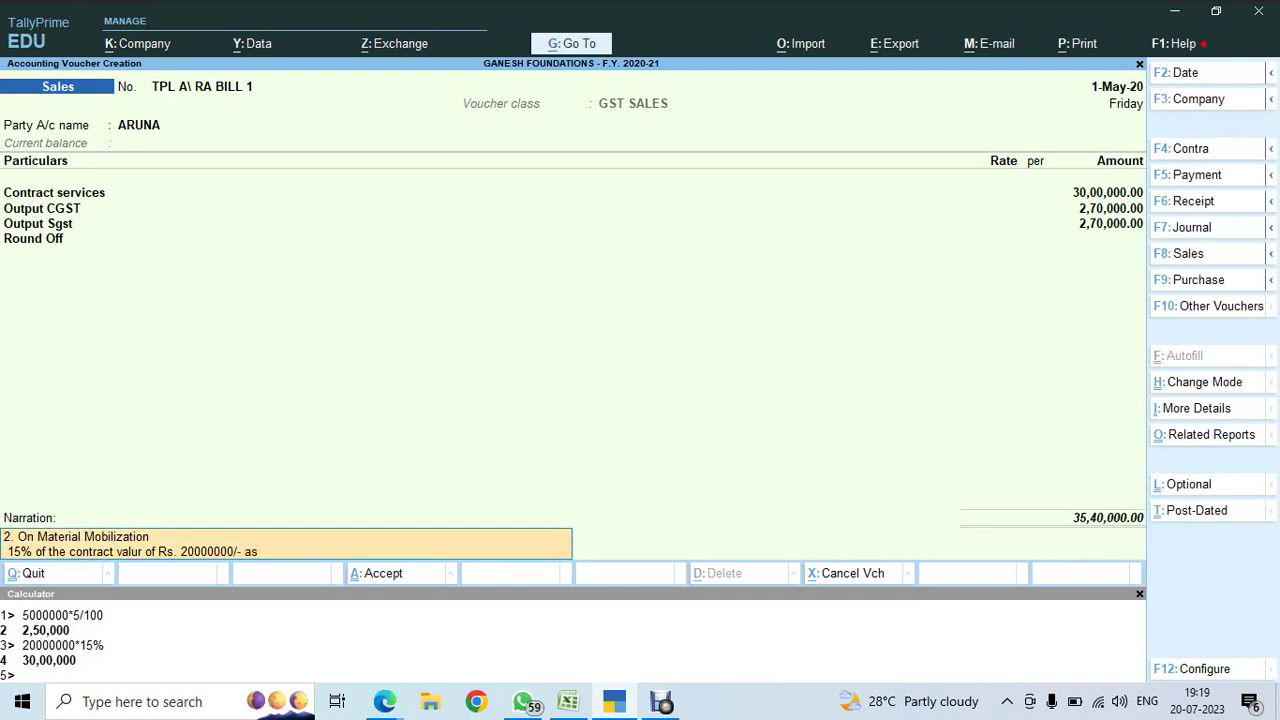
pyautogui.write(' per Work orde4r')
pyautogui.hotkey('alt', 'Tab')
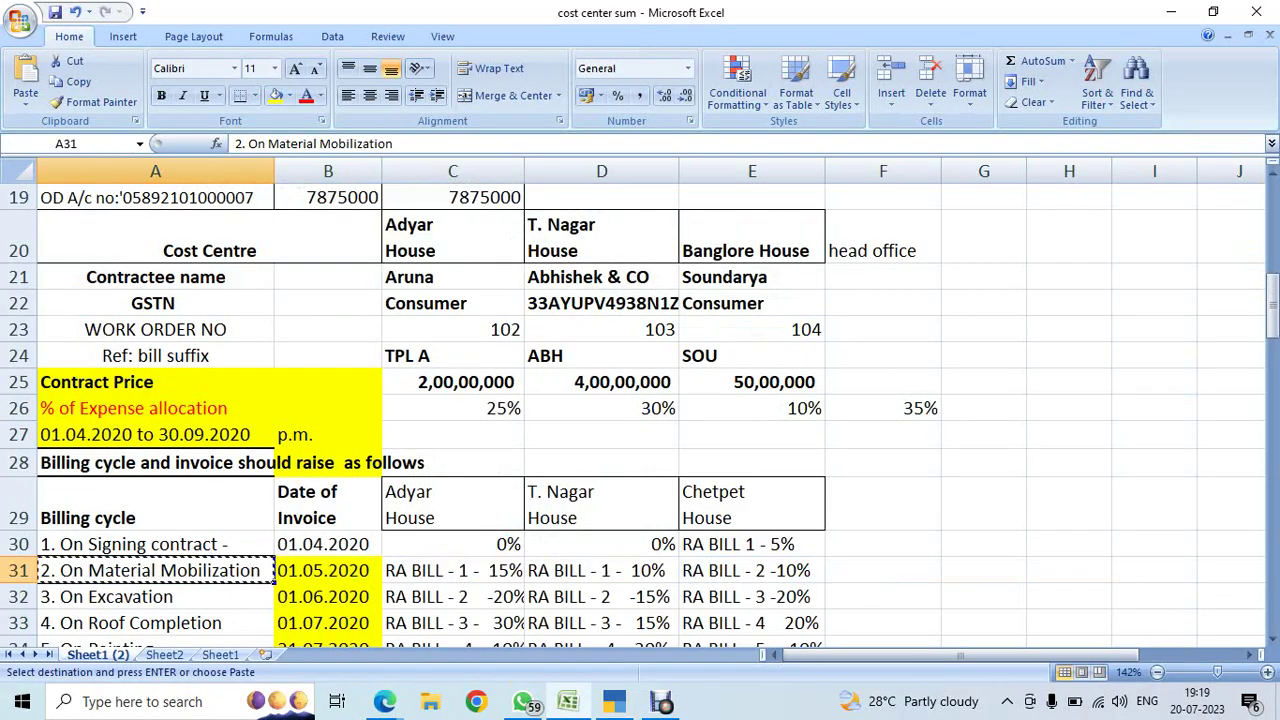
pyautogui.hotkey('alt', 'Tab')
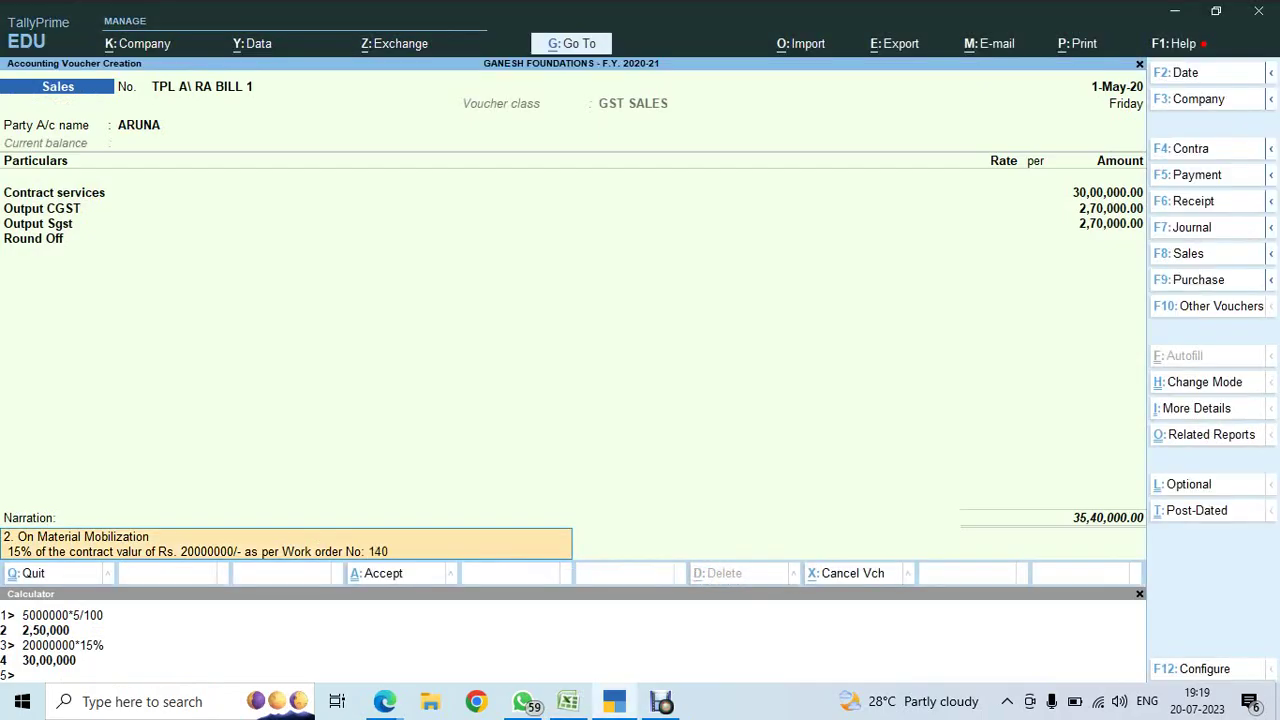
pyautogui.press('BackSpace')
pyautogui.press('Return')
pyautogui.press('Return')
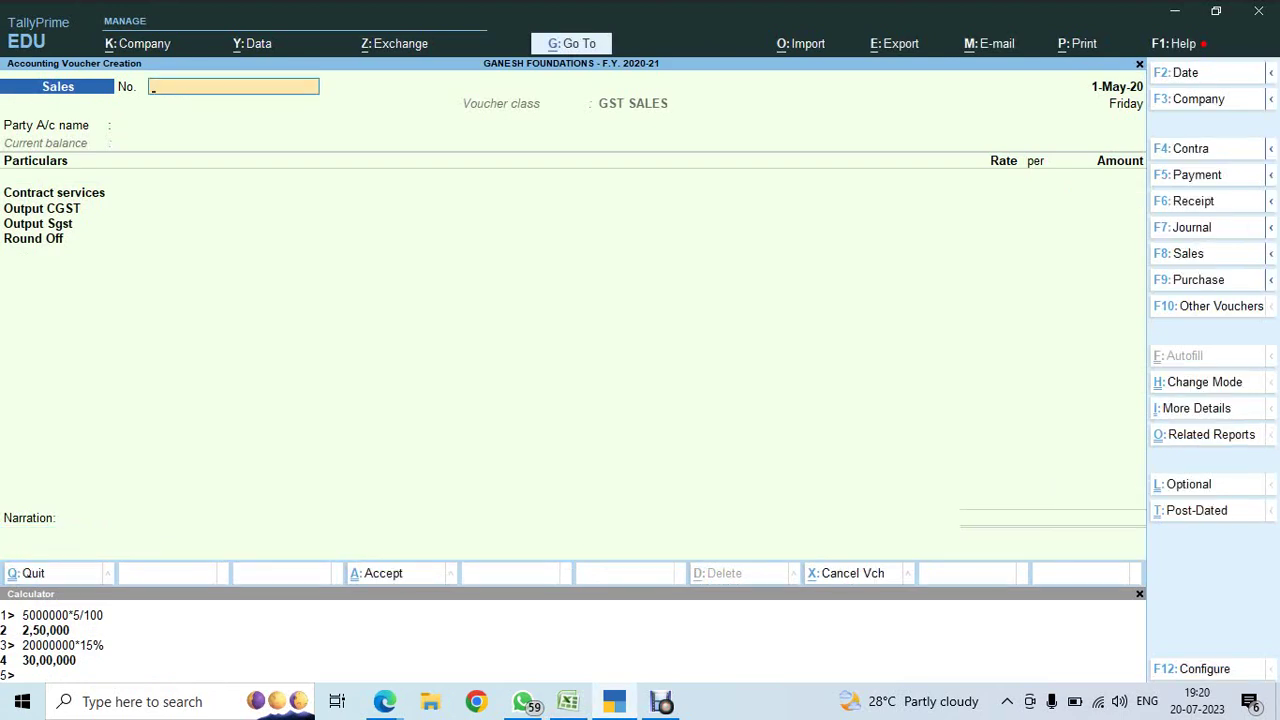
# - Preview the saved TPL A\ RA BILL 1 voucher as a tax invoice, reviewing totals and tax table
pyautogui.press('pageup')
pyautogui.hotkey('alt', 'p')
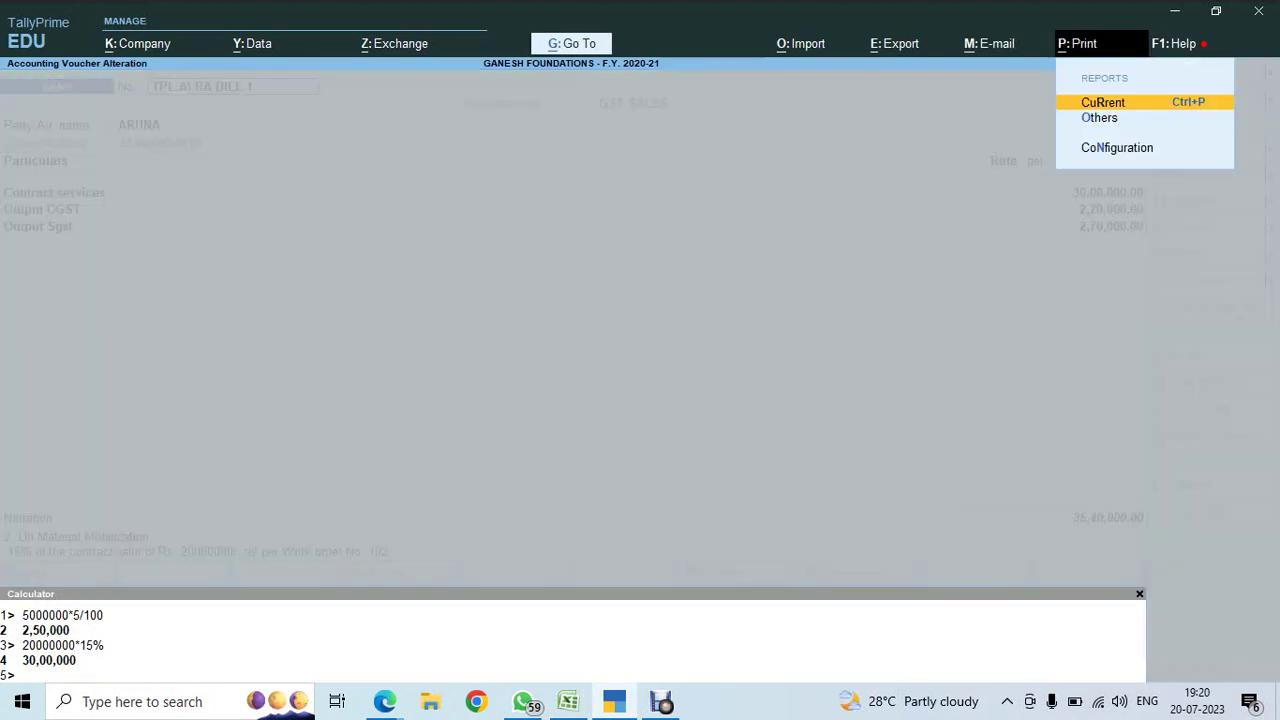
pyautogui.press('Return')
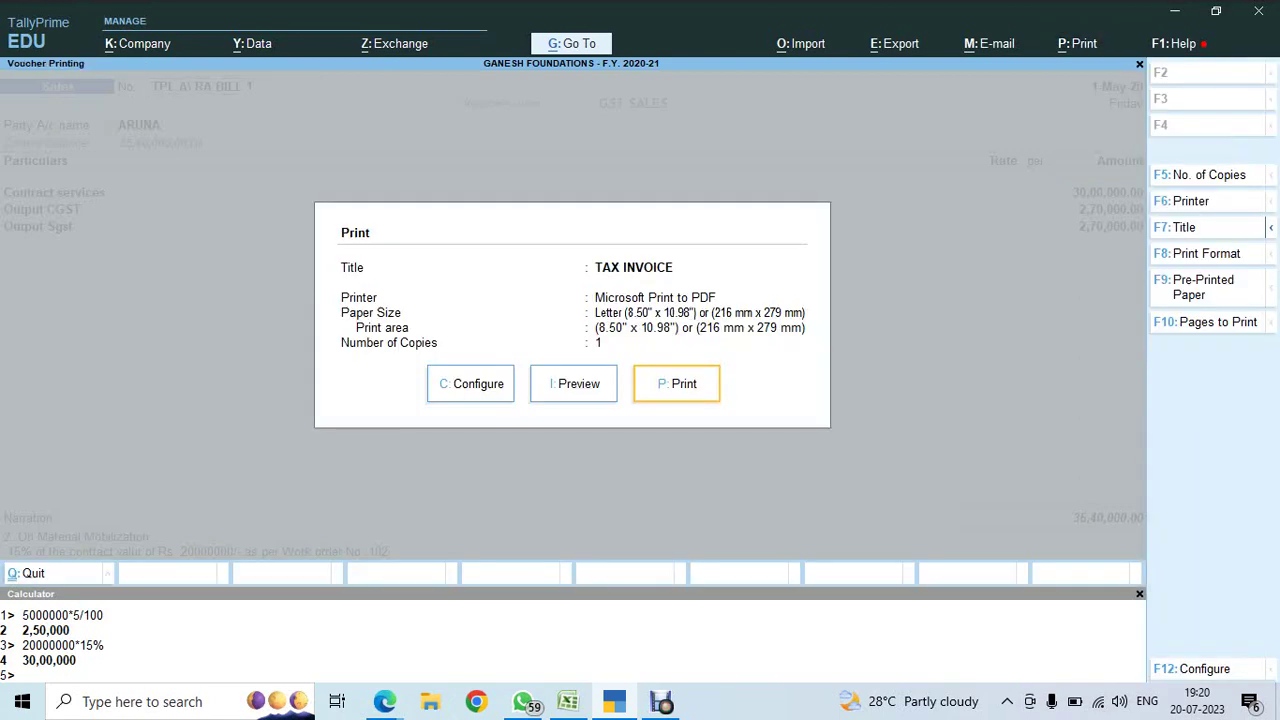
pyautogui.press('i')
pyautogui.press('Return')
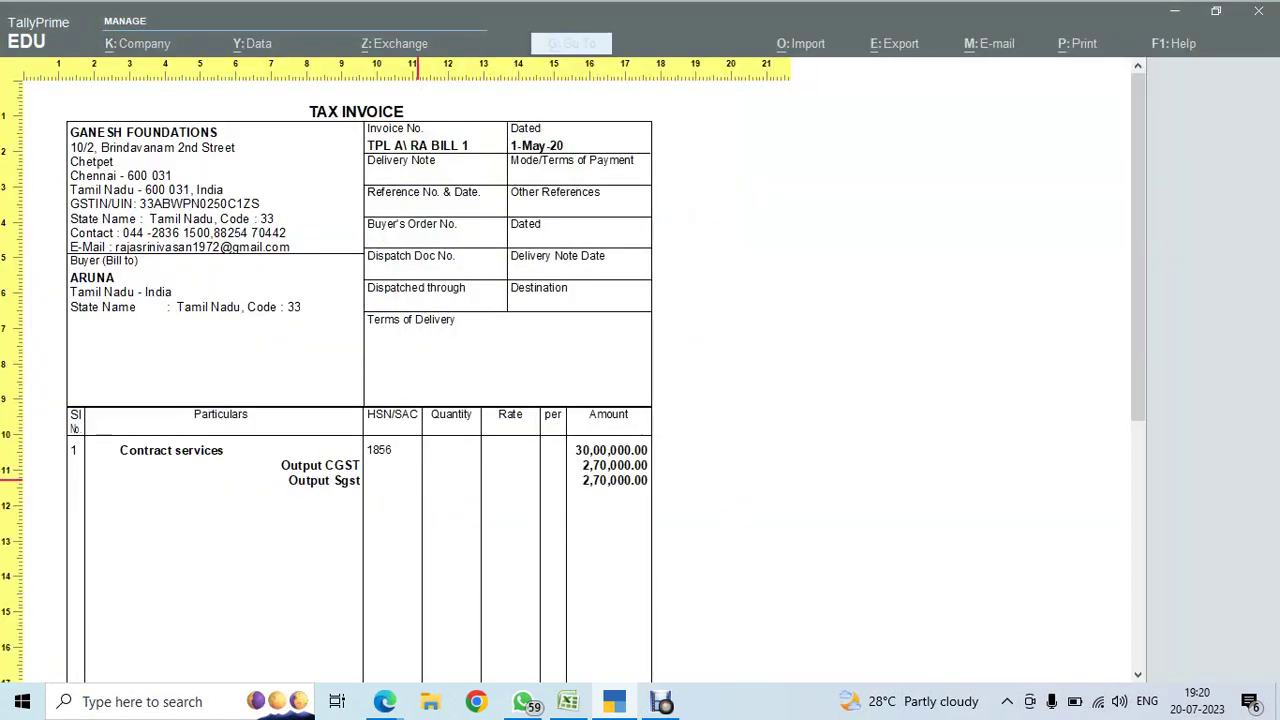
pyautogui.press('Down')
pyautogui.press('Down')
pyautogui.press('Down')
pyautogui.press('Down')
pyautogui.press('Down')
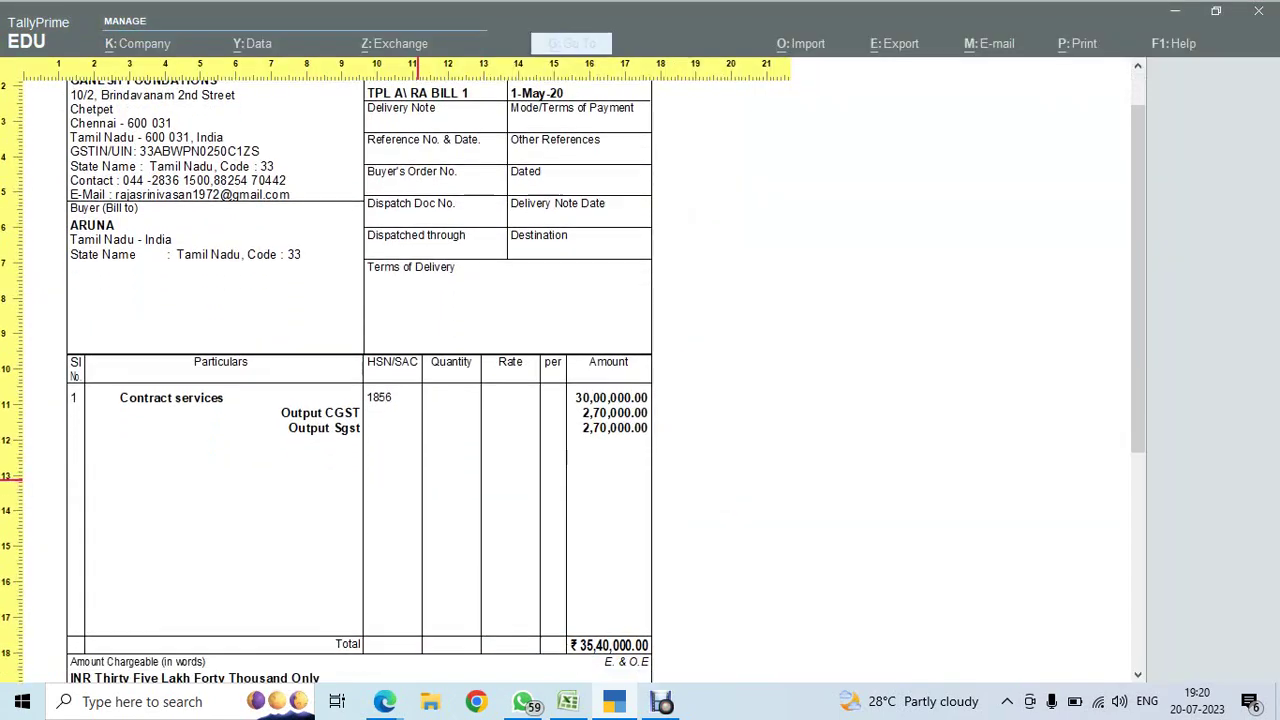
pyautogui.press('Down')
pyautogui.press('Down')
pyautogui.press('Down')
pyautogui.press('Up')
pyautogui.press('Up')
pyautogui.press('Up')
pyautogui.press('Up')
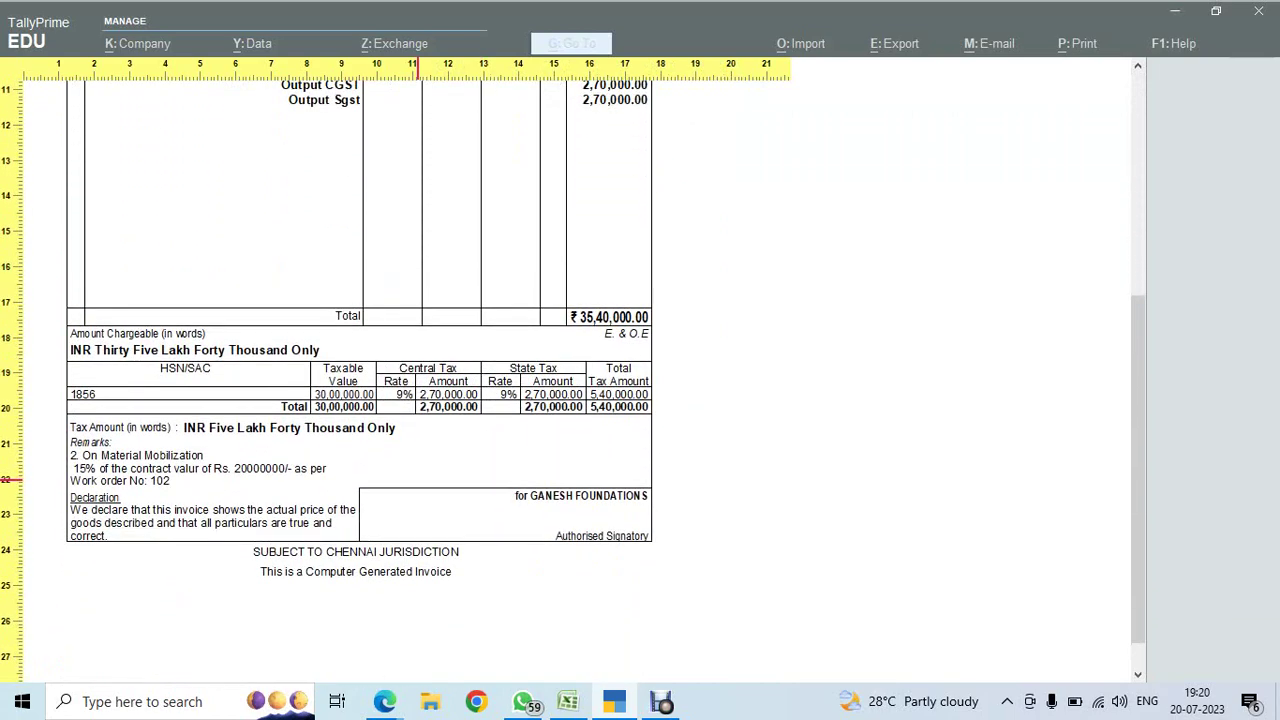
pyautogui.press('Up')
pyautogui.press('Up')
pyautogui.press('Up')
pyautogui.press('Up')
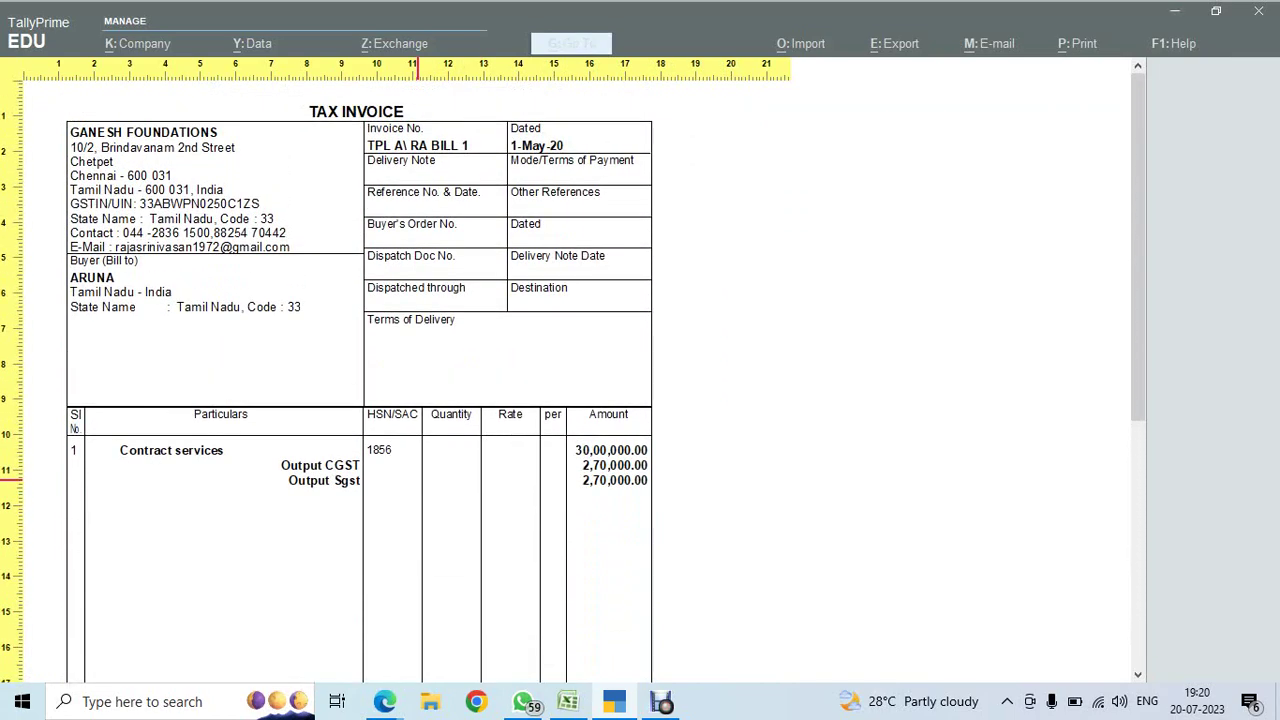
# - Close the invoice preview and print settings, then return to the Google Meet browser window
pyautogui.press('Escape')
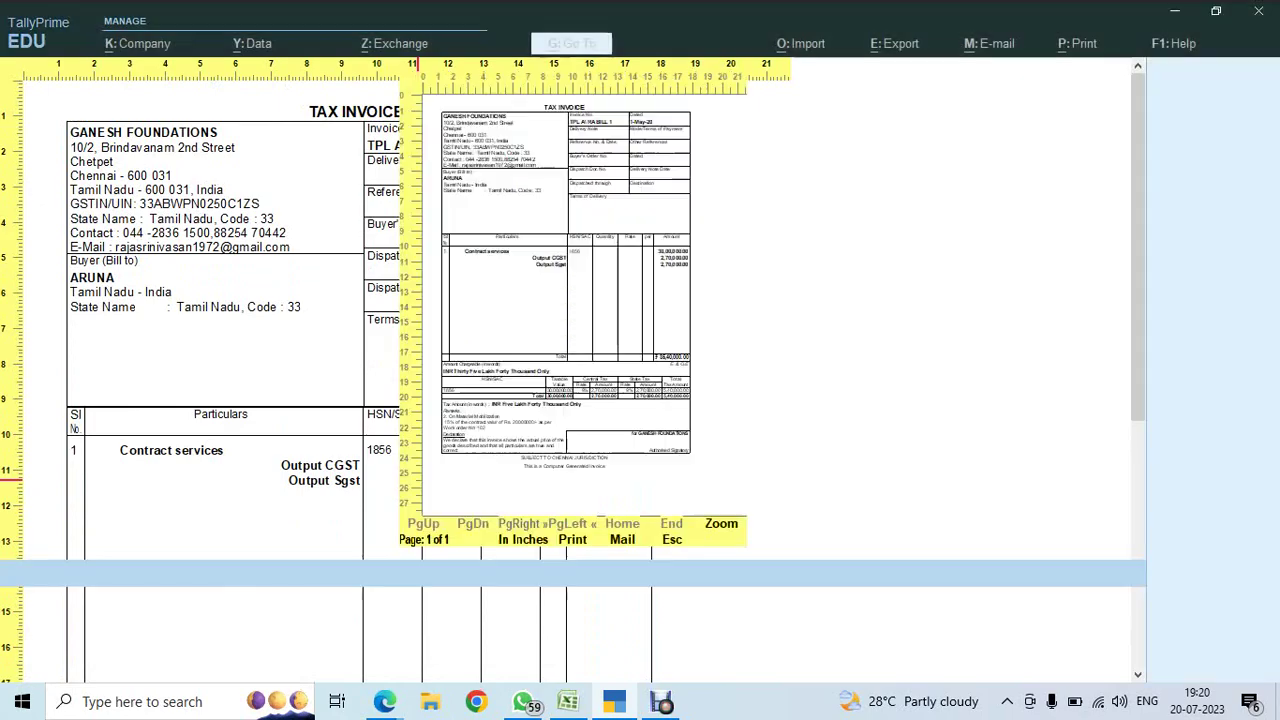
pyautogui.press('Escape')
pyautogui.hotkey('alt', 'Tab')
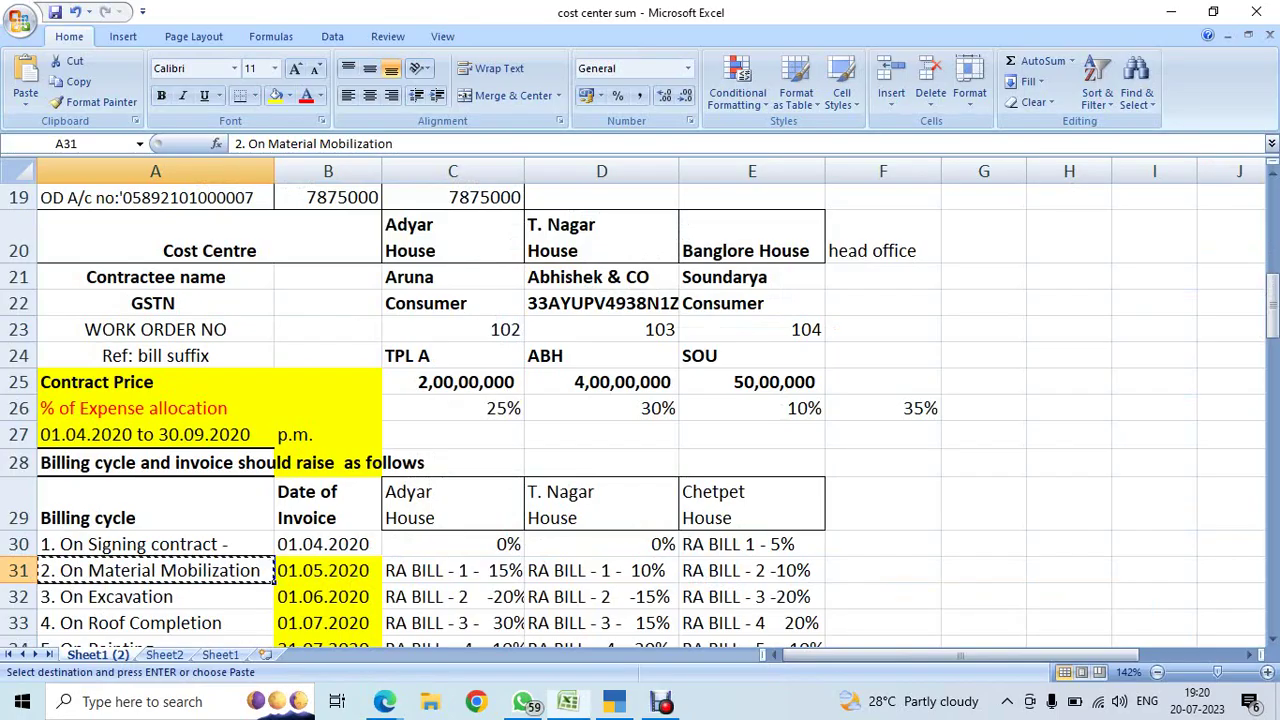
pyautogui.hotkey('alt', 'Tab')
pyautogui.hotkey('alt', 'Tab')
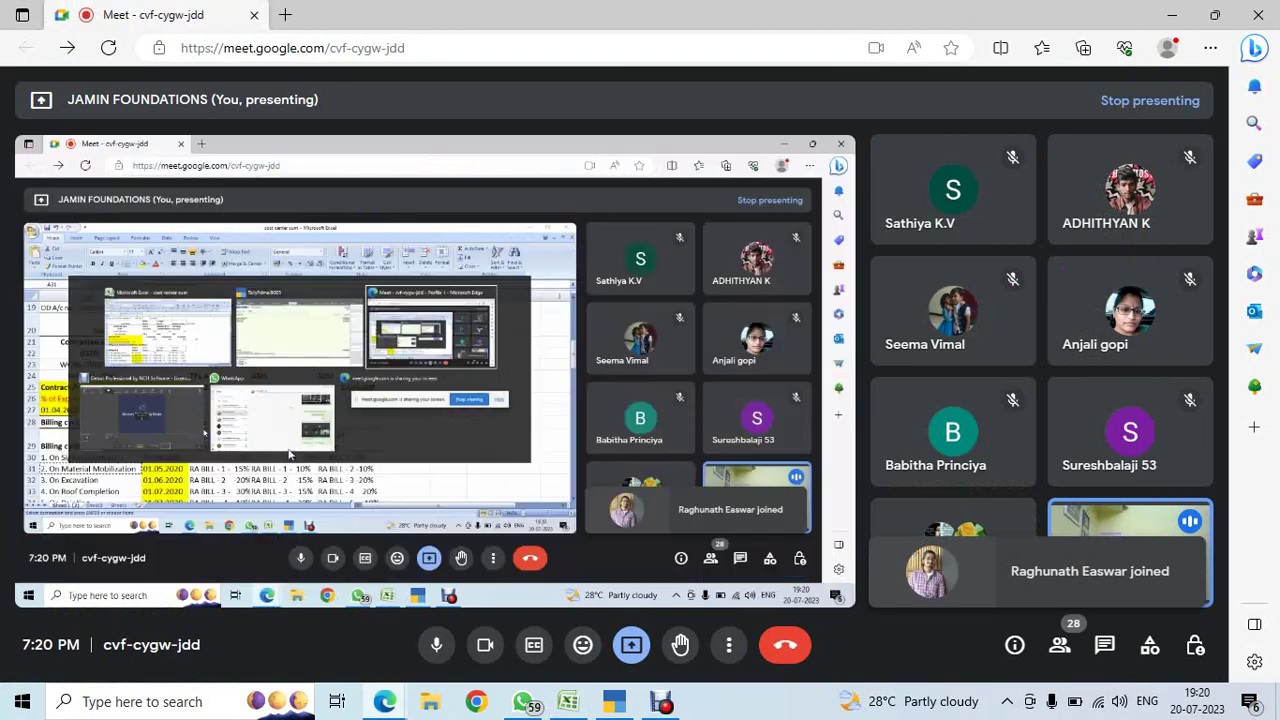